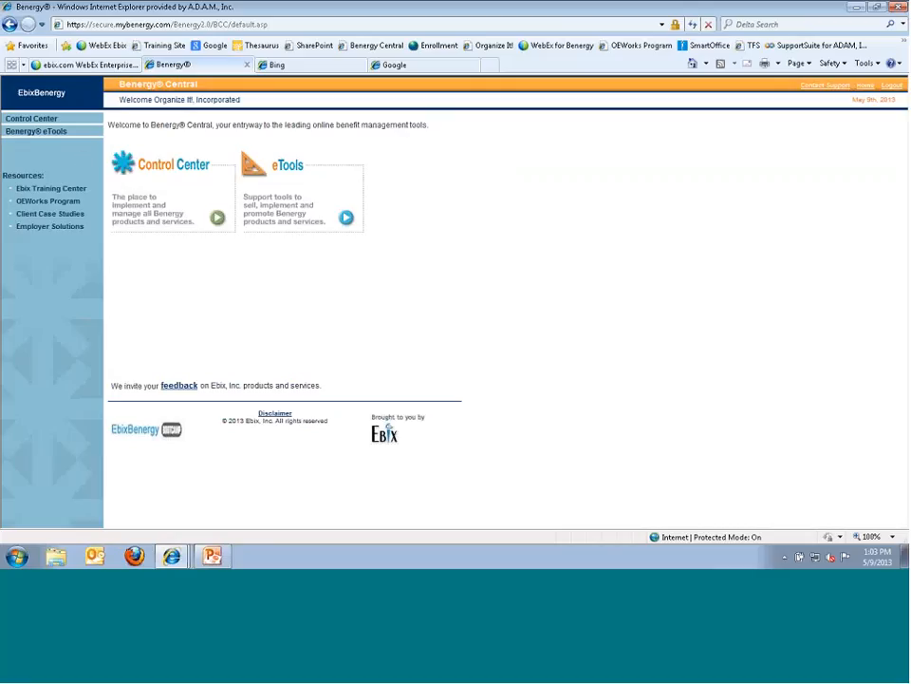
- Browse the Ebix Training Center recordings list, close it, and switch to the Google tab
double_click(19, 179)
left_click(58, 192)
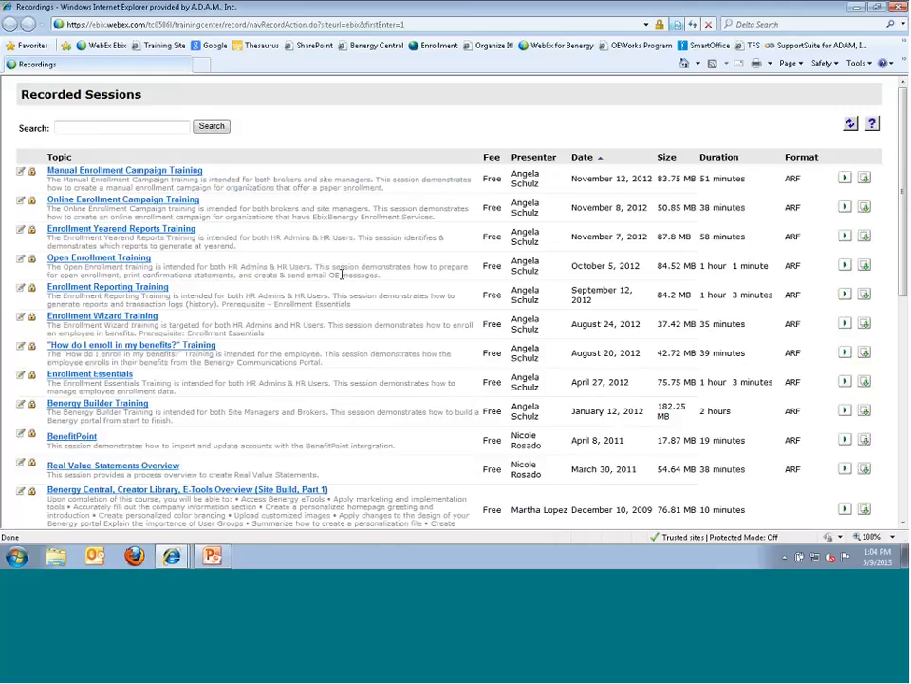
left_click(901, 9)
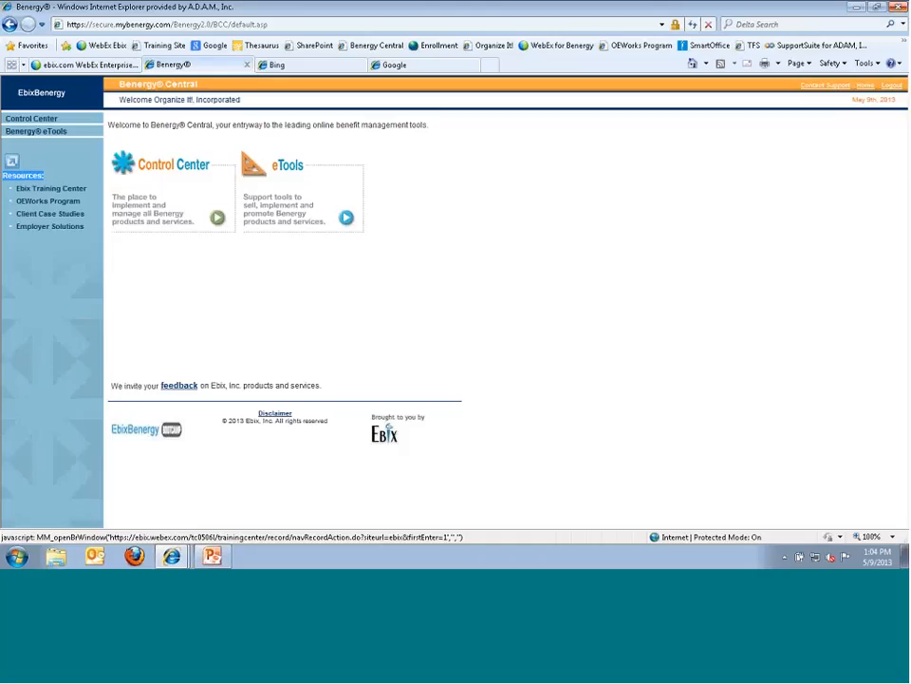
left_click(432, 64)
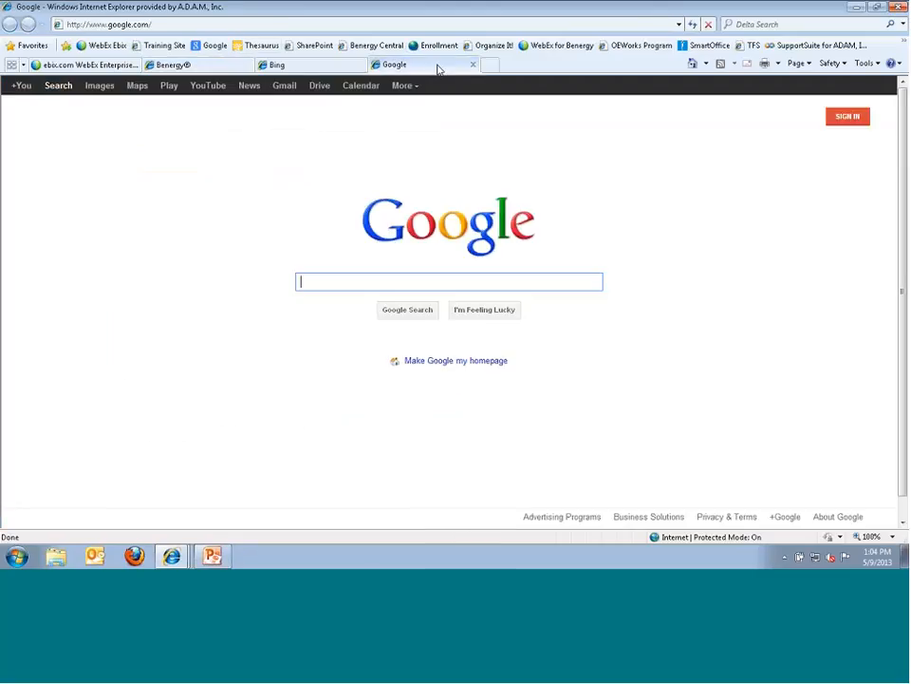
- Load ebixbenergytraining.com in the address bar, then go back to the Benergy® tab
left_click(202, 24)
type("ebix")
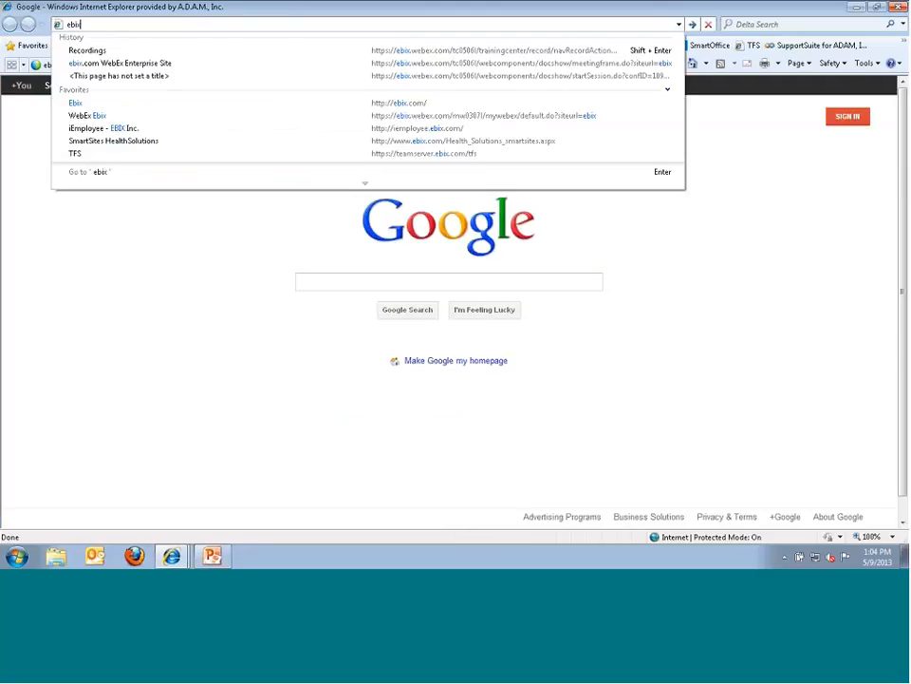
type("benergytraining.")
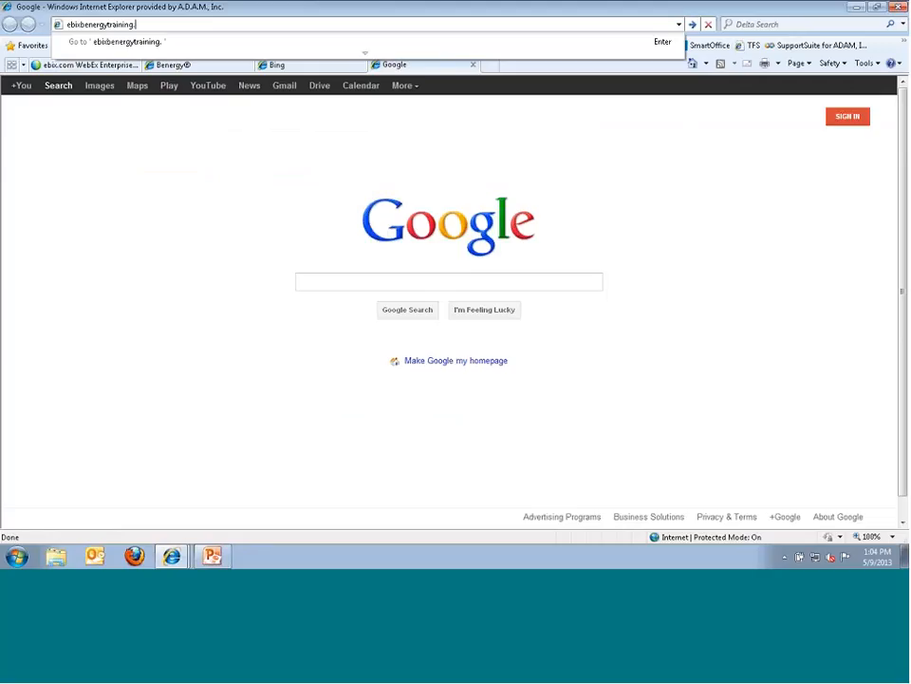
type("com")
key("Return")
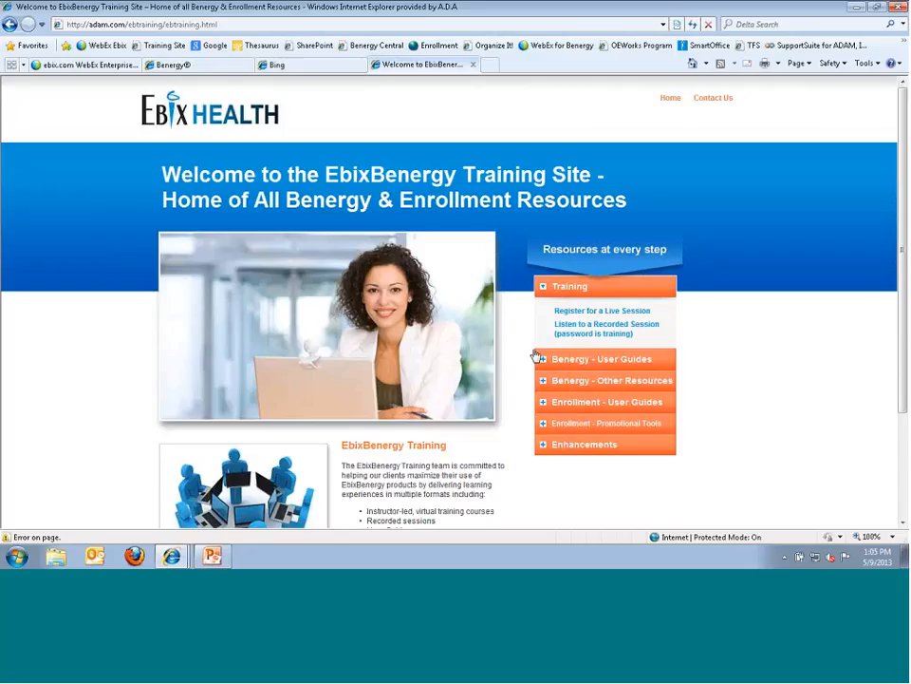
left_click(201, 69)
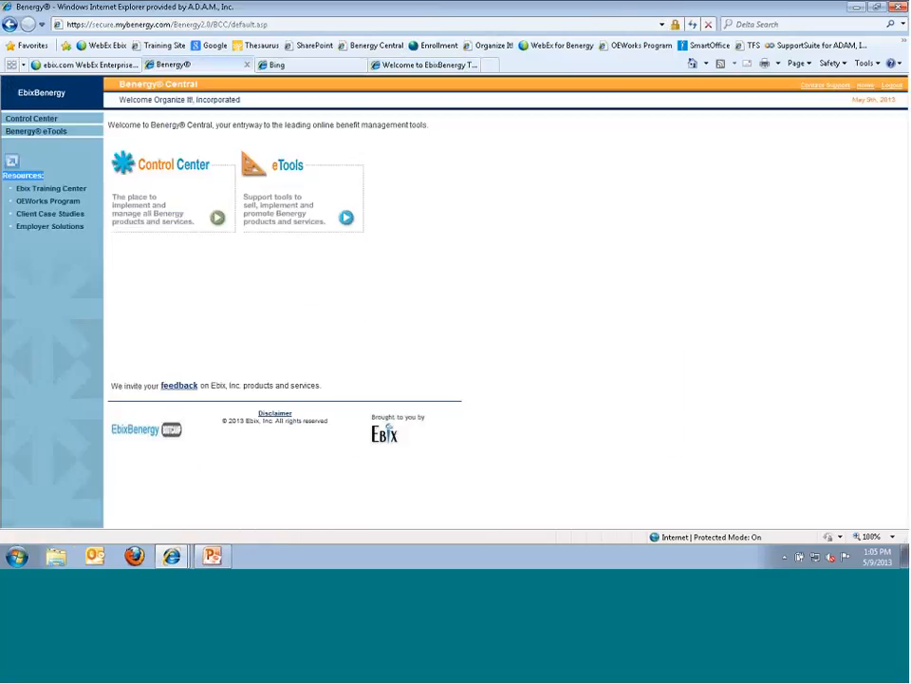
left_click(48, 201)
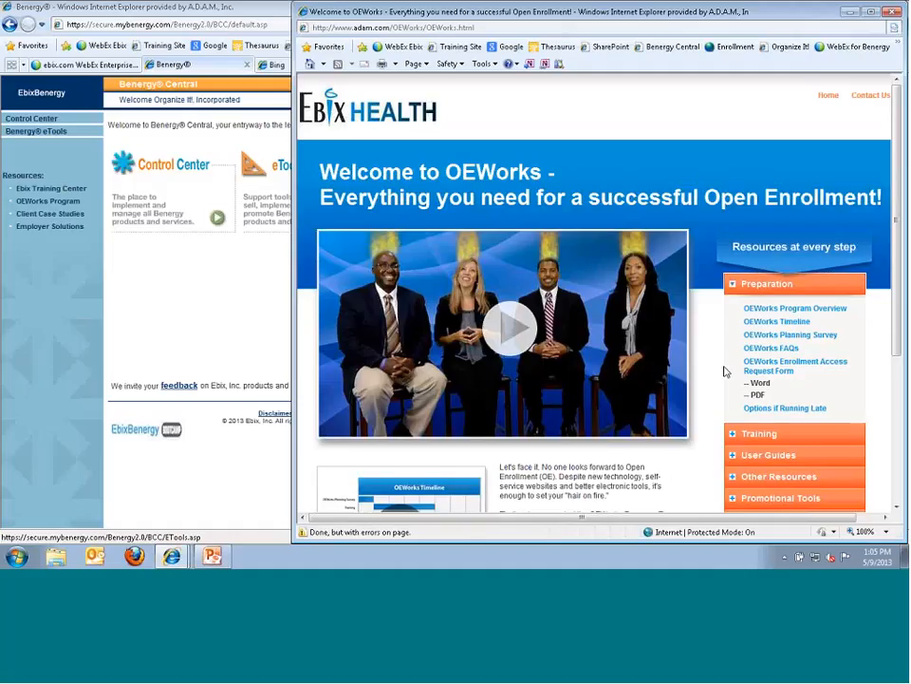
scroll(725, 370, "down", 3)
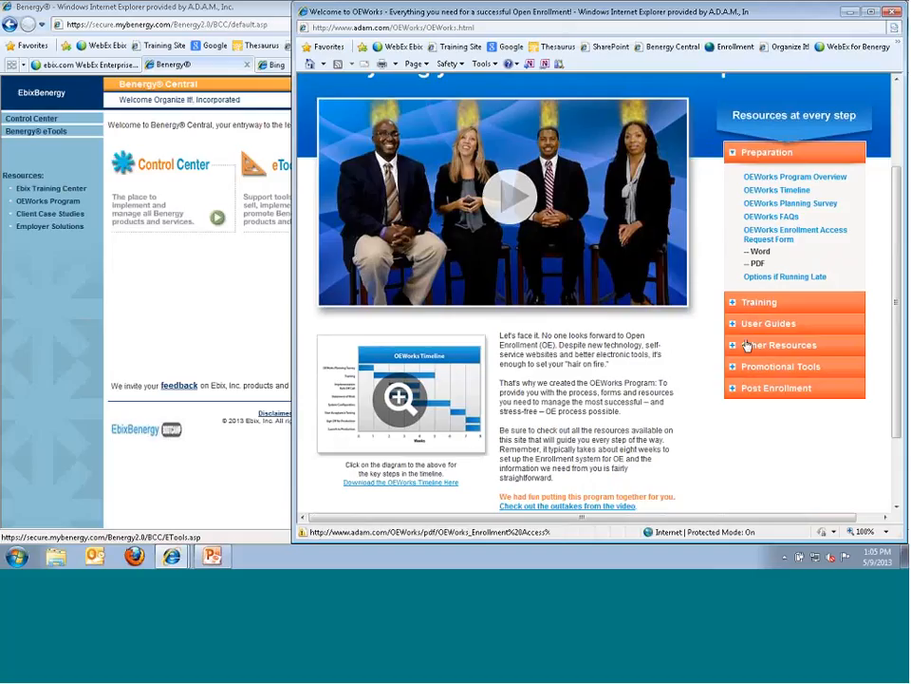
left_click(889, 13)
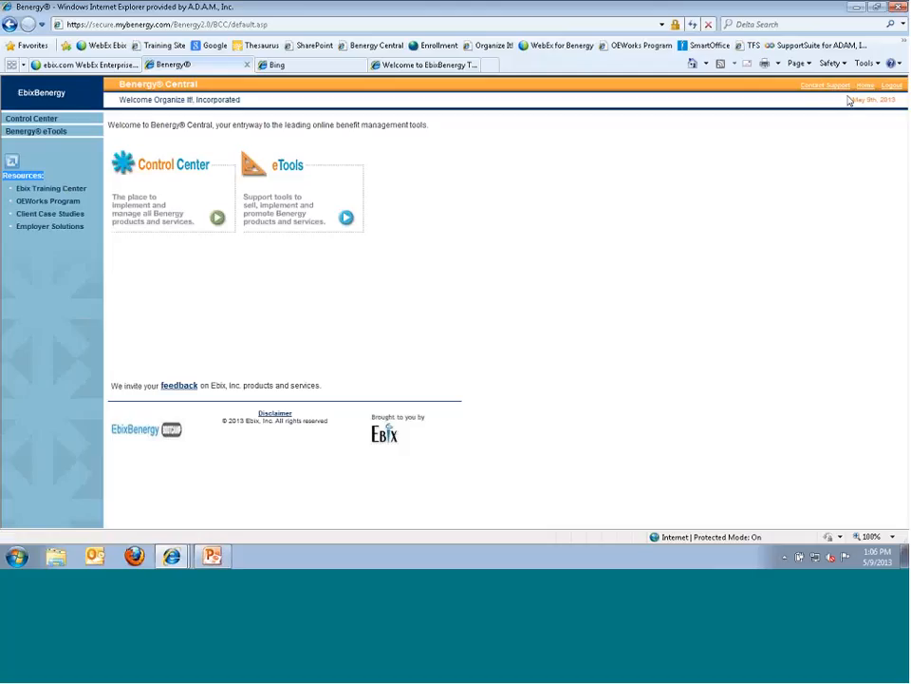
- Log out and sign back in with a different user ID and the account password
left_click(891, 85)
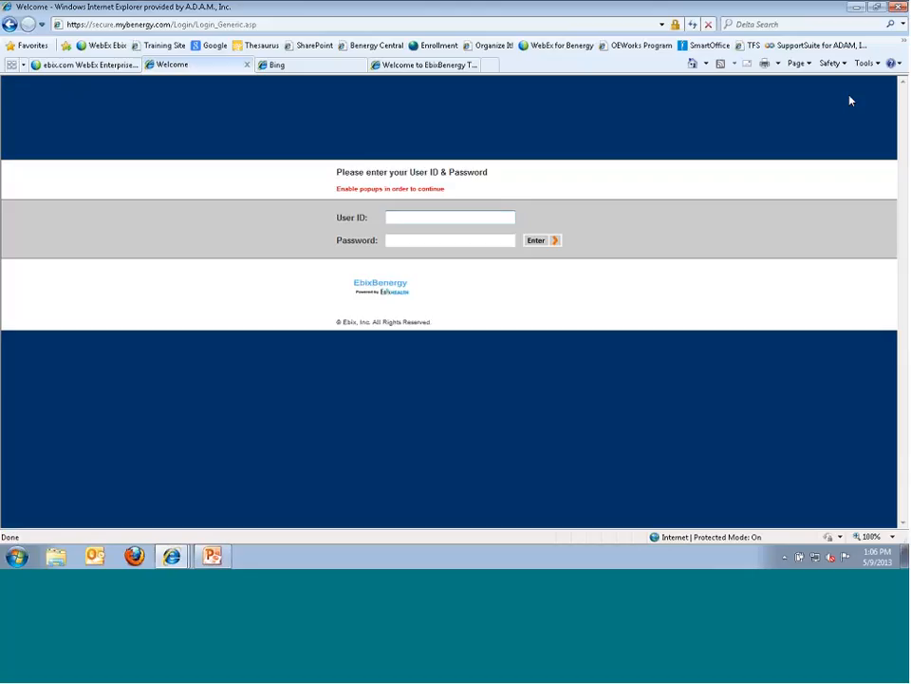
type("centralperk")
key("Tab")
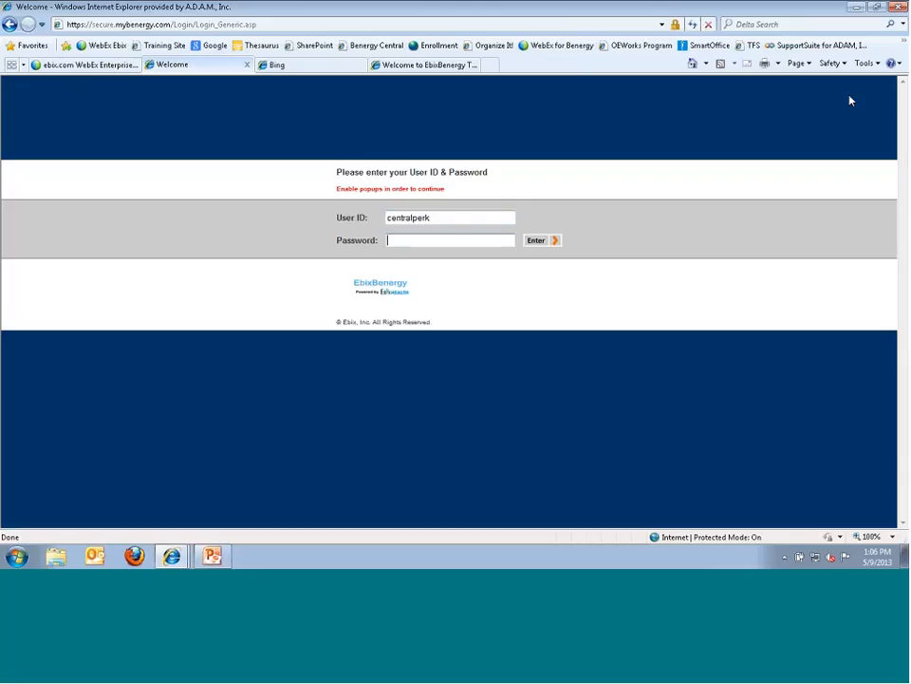
type("**********")
key("Return")
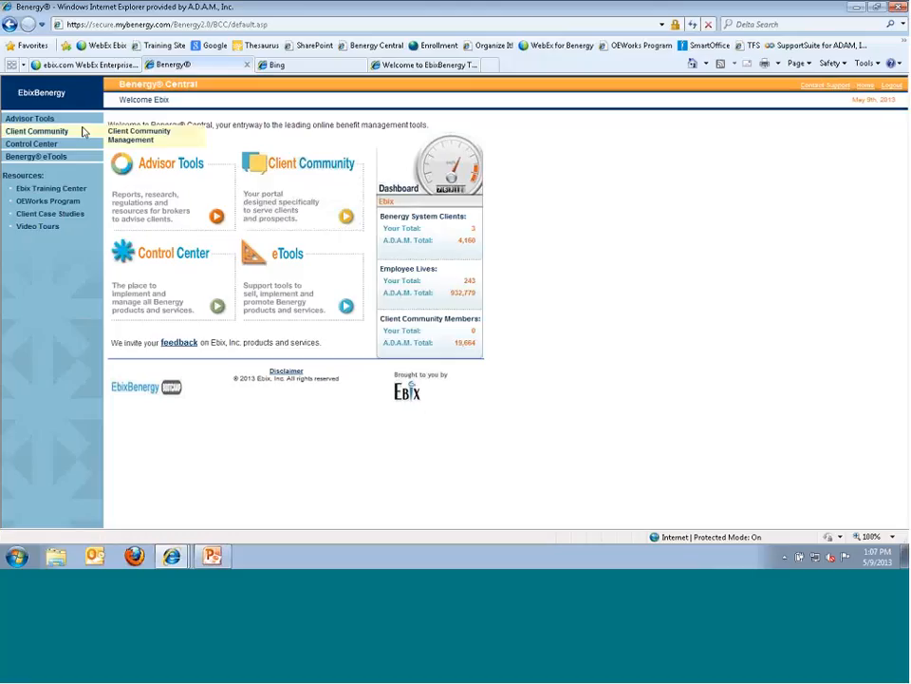
- Open Library Management from the Control Center
left_click(217, 306)
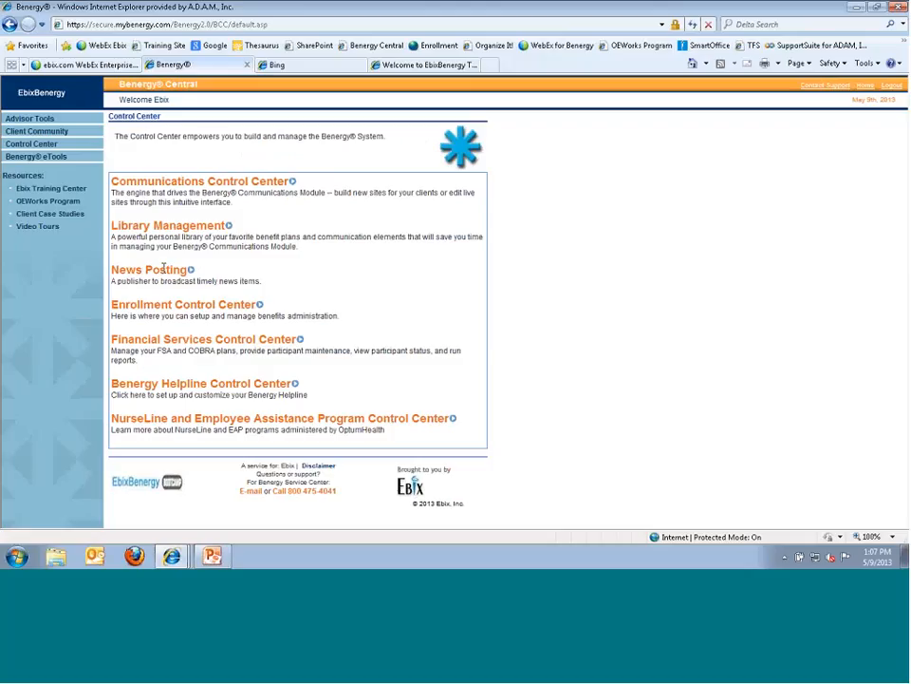
left_click(215, 228)
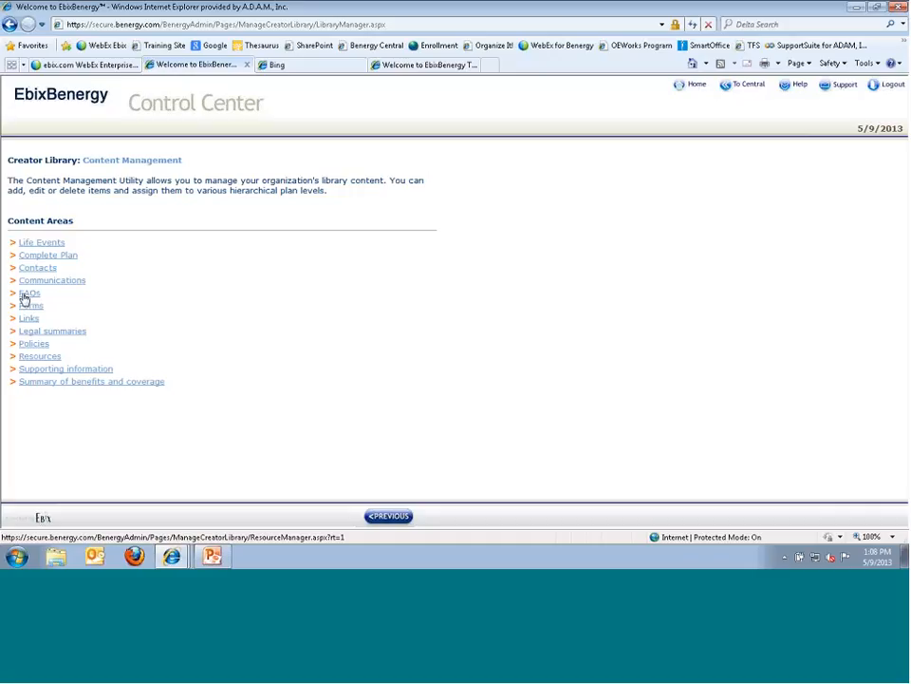
- Open the Legal summaries content area and start a new entry
left_click(44, 331)
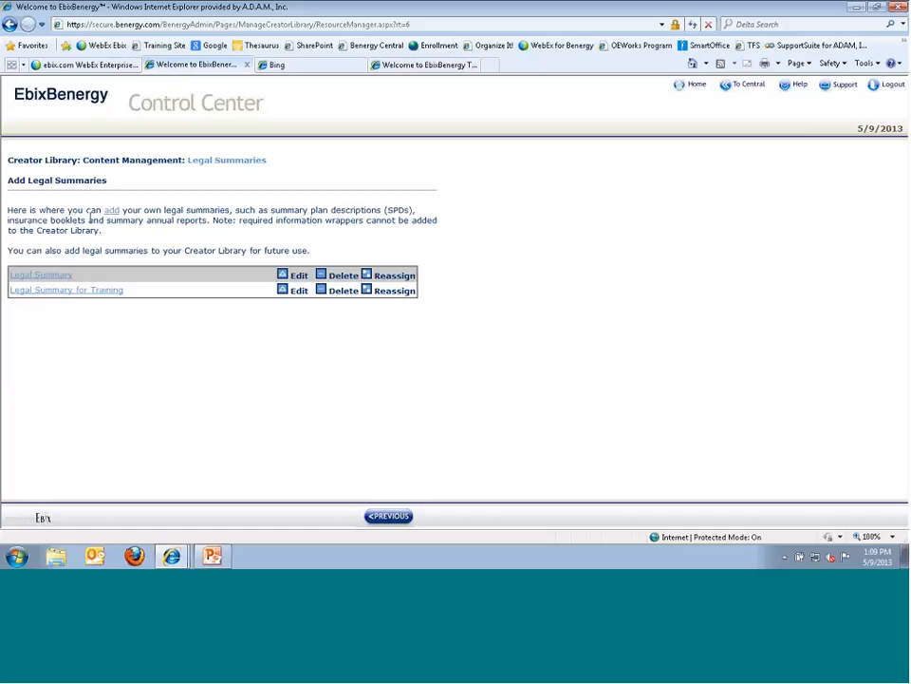
left_click(112, 211)
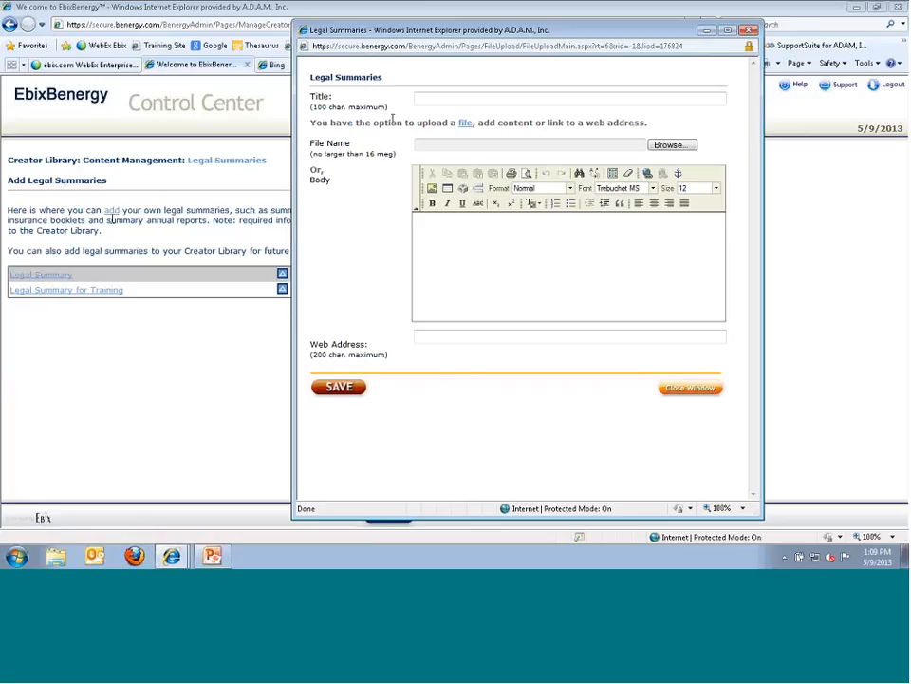
- Enter 'Legal Summary 5/9/2013' as the legal summary's title
left_click(437, 100)
type("Legal Summary")
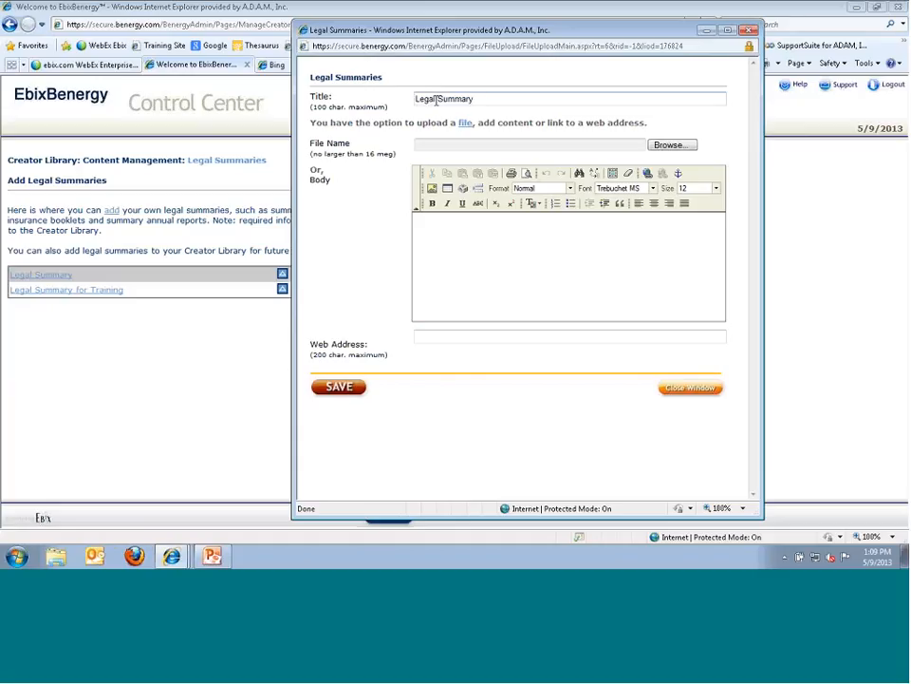
type(" 5/9/2013")
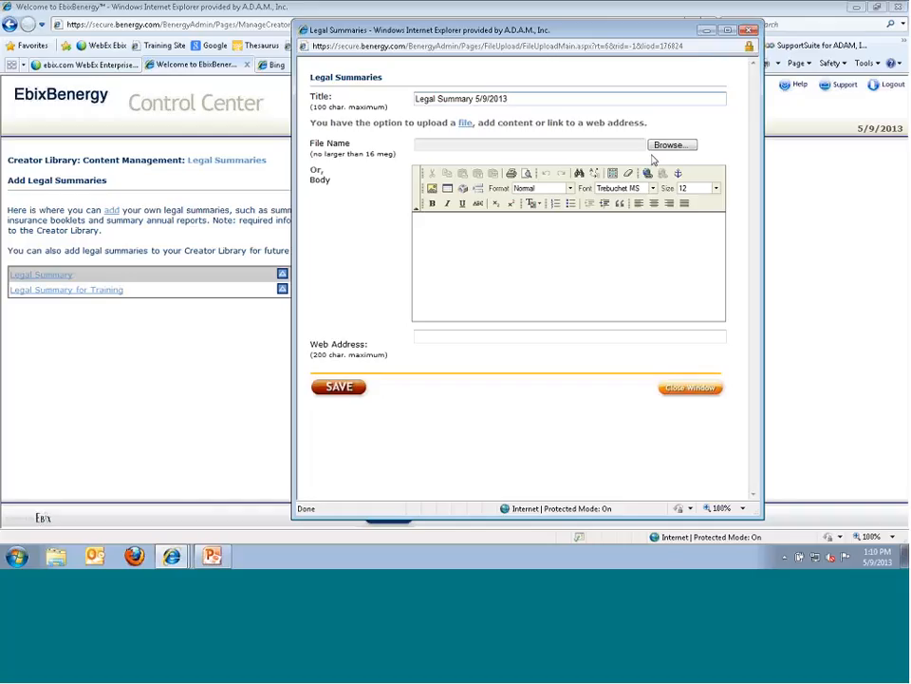
- Cancel the file upload and type 'Text for Legal Summary' into the Body
left_click(670, 144)
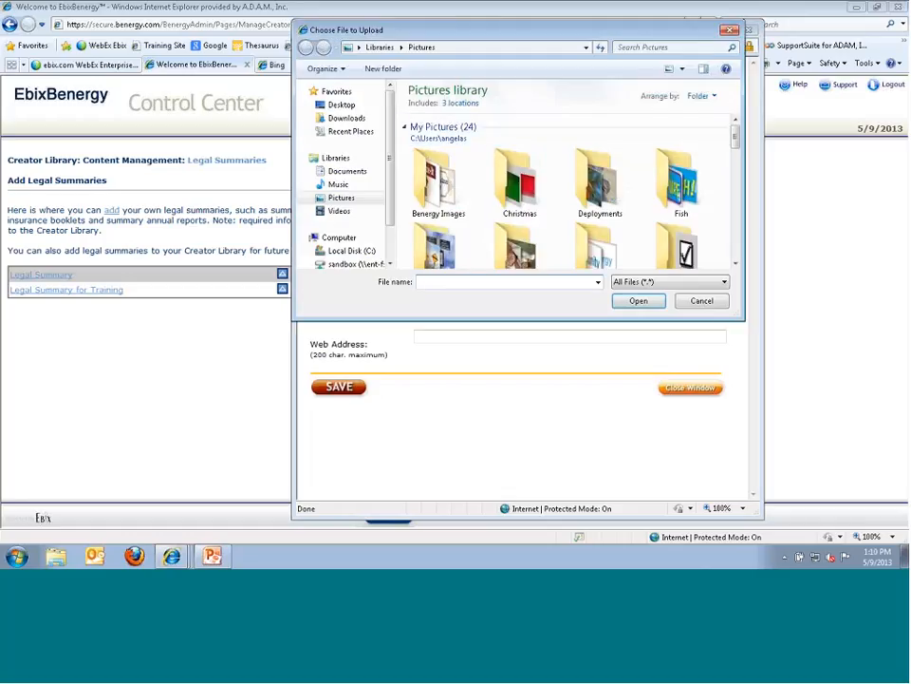
left_click(702, 301)
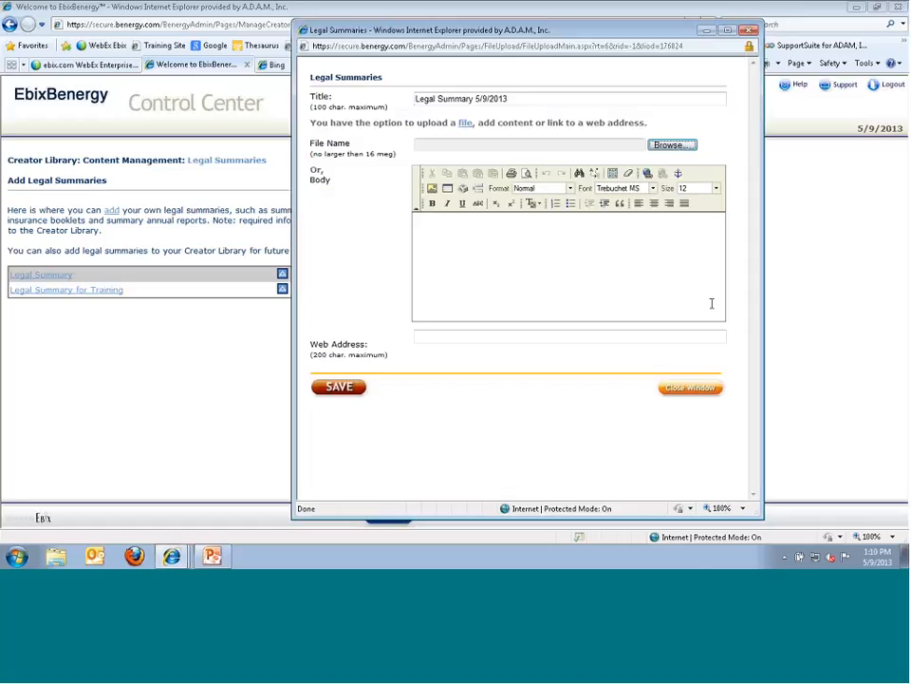
left_click(447, 234)
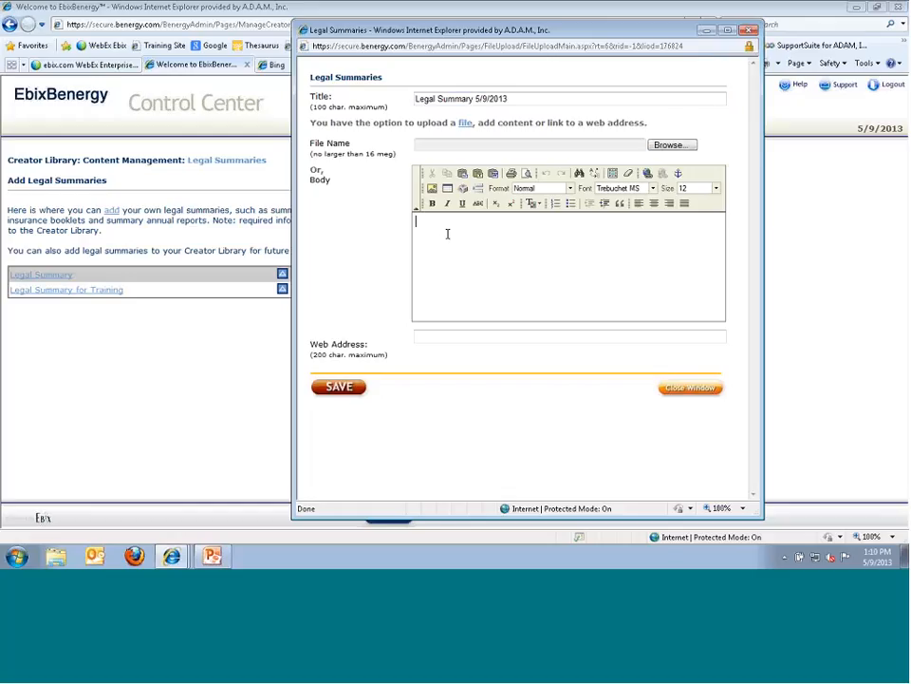
type("Text for Legal Summary")
- Format the body text bold at size 14 and save the legal summary
left_click_drag(509, 223, 435, 209)
left_click(434, 206)
left_click(715, 188)
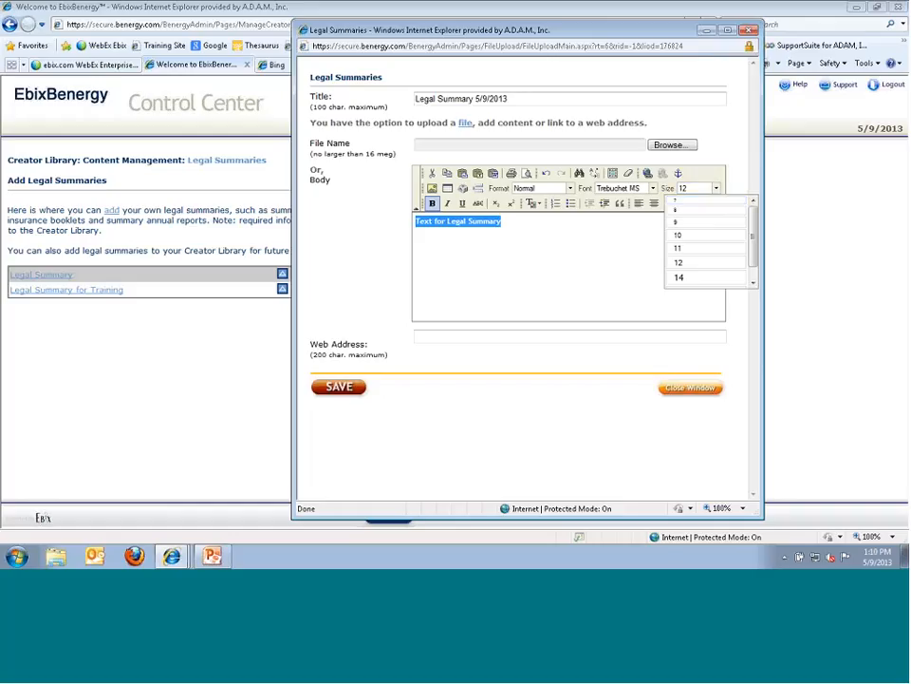
left_click(678, 277)
left_click(459, 267)
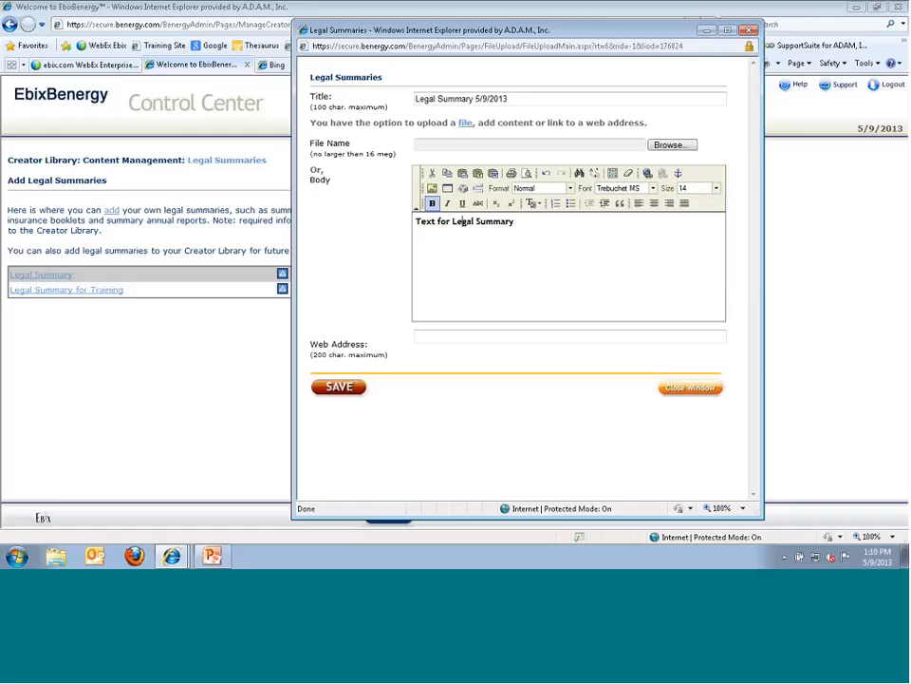
left_click(420, 337)
left_click(349, 395)
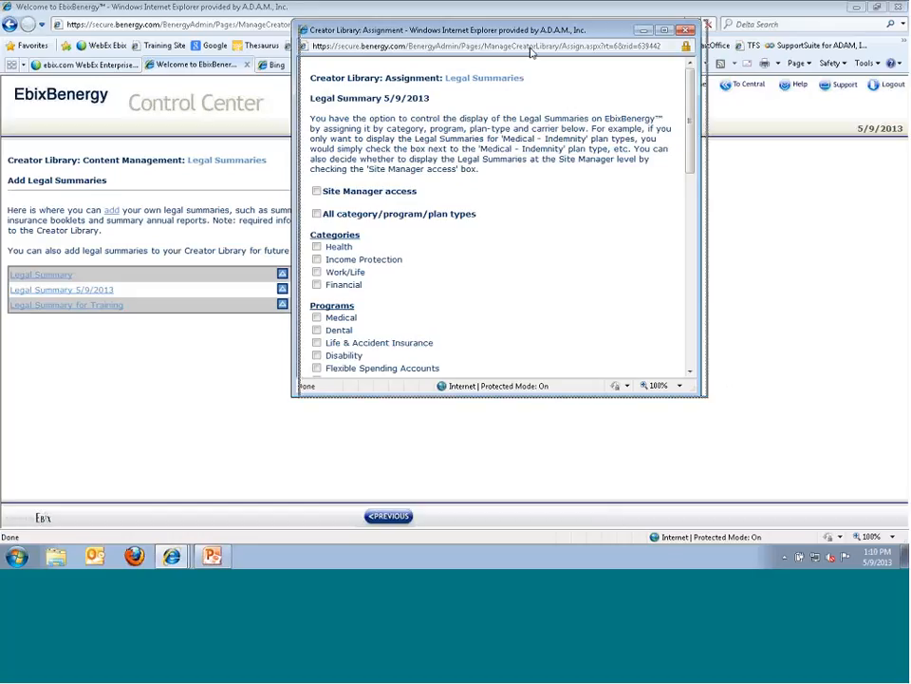
- Grant Site Manager access and apply to all categories, programs and plan types
left_click_drag(372, 29, 586, 52)
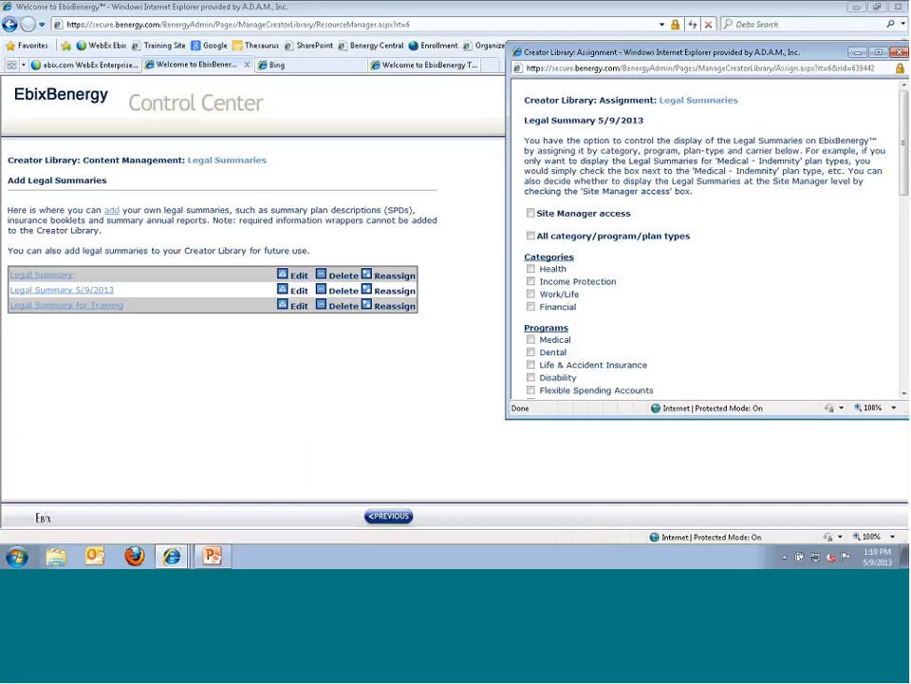
left_click_drag(623, 53, 515, 50)
left_click(454, 210)
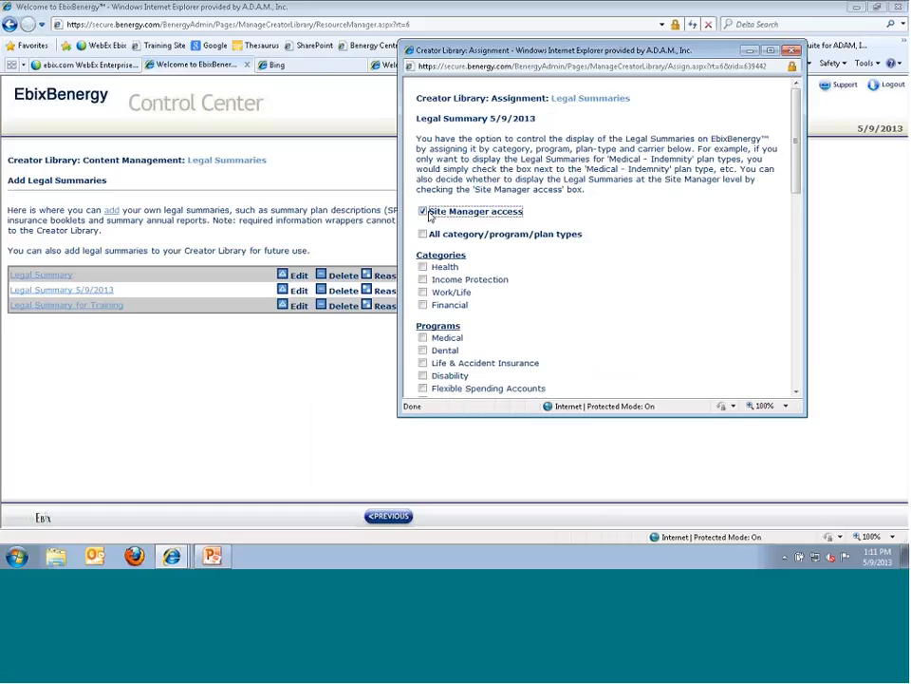
left_click(423, 235)
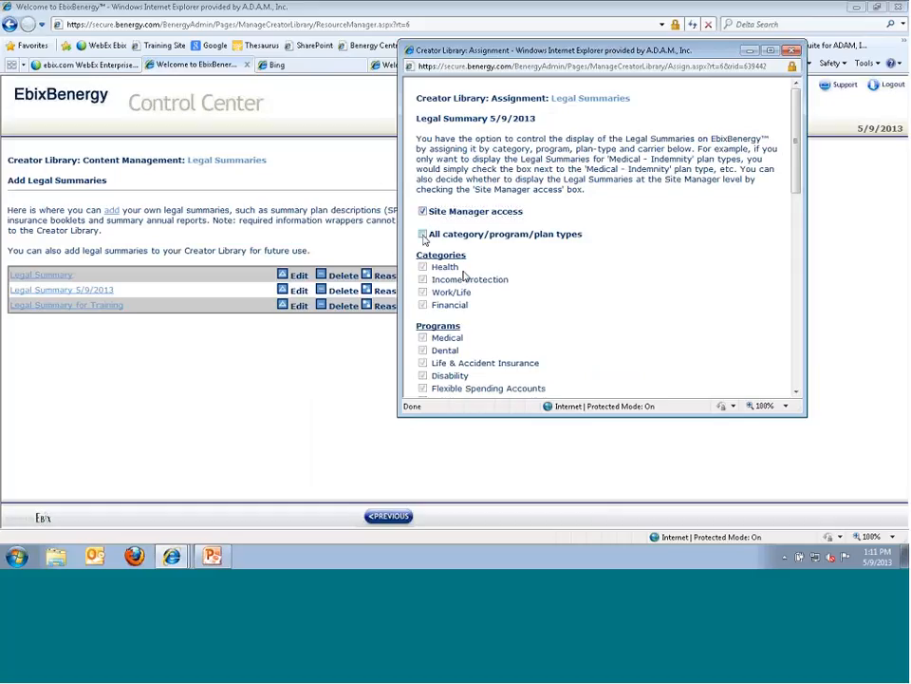
- Keep All carriers selected and save the assignment
scroll(468, 278, "down", 1)
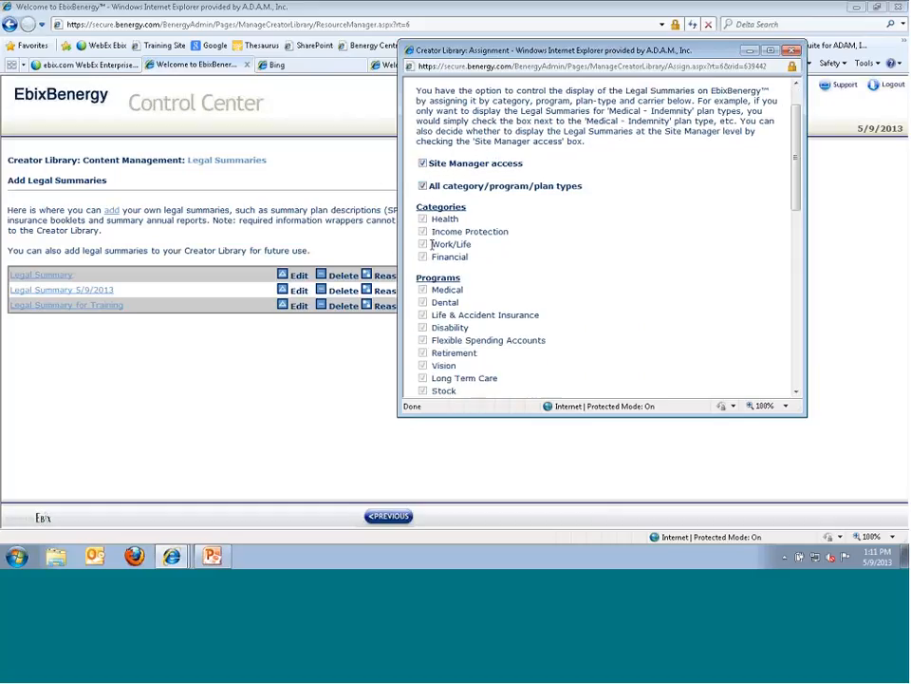
scroll(456, 320, "down", 4)
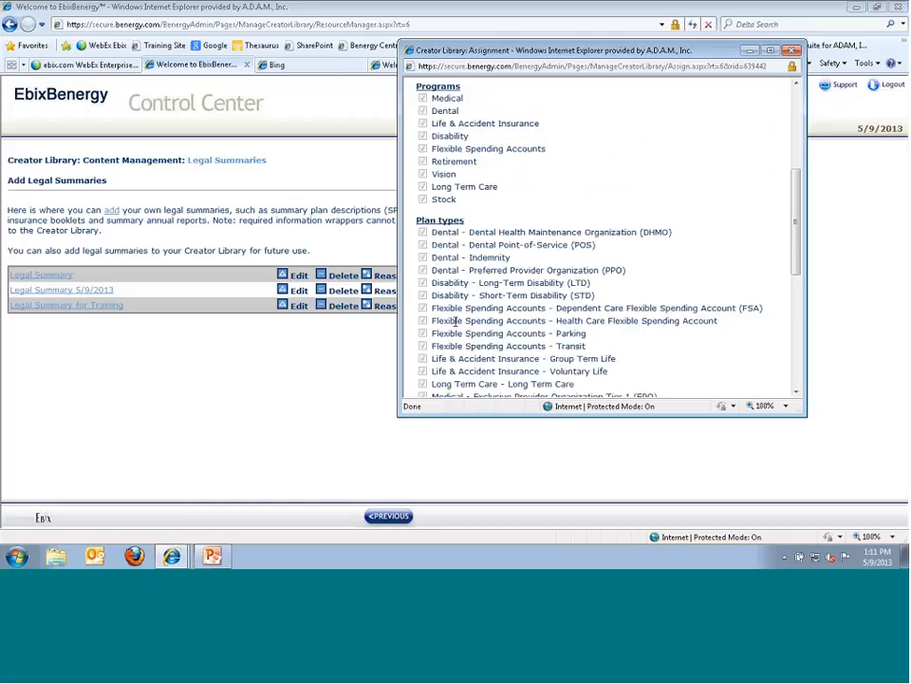
scroll(484, 301, "up", 4)
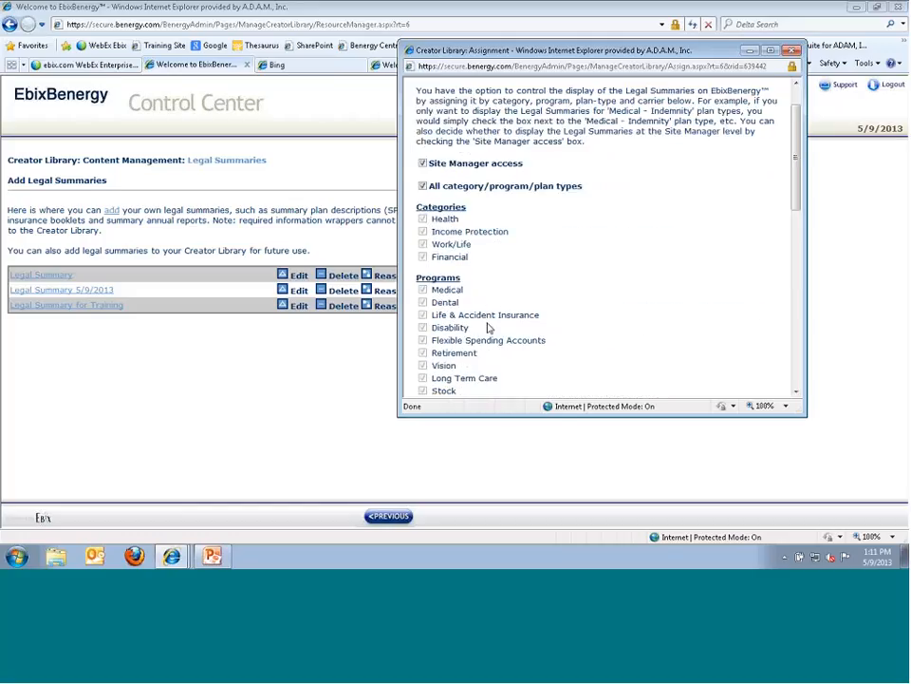
scroll(486, 308, "down", 5)
scroll(488, 323, "down", 6)
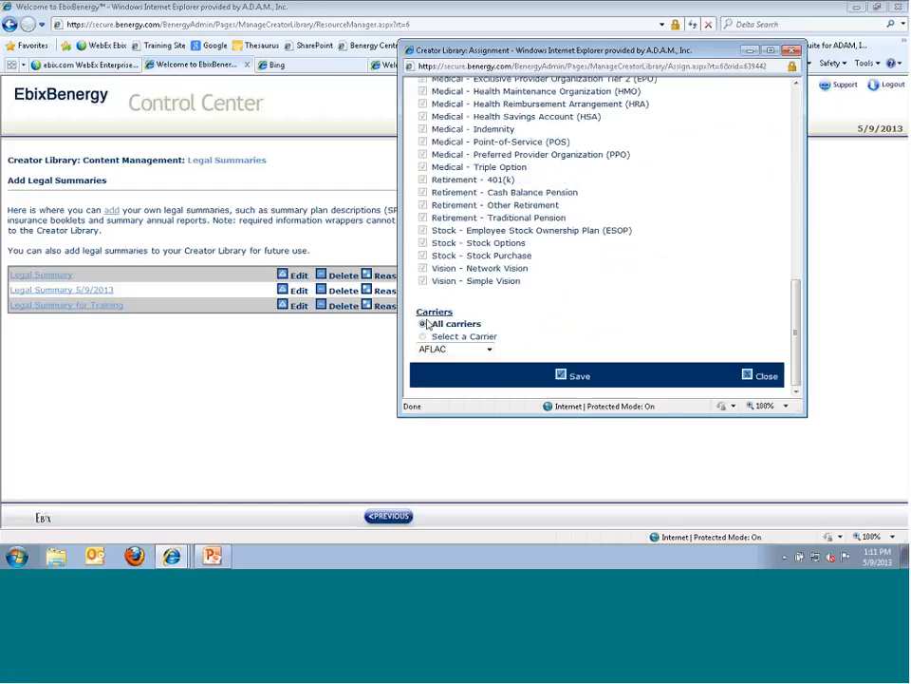
left_click(490, 351)
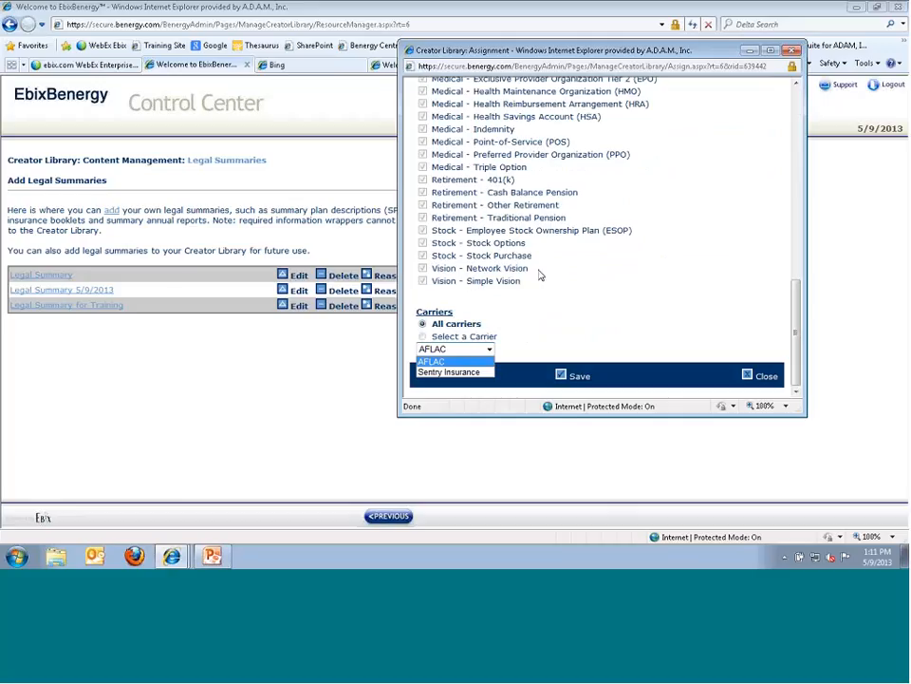
left_click(565, 376)
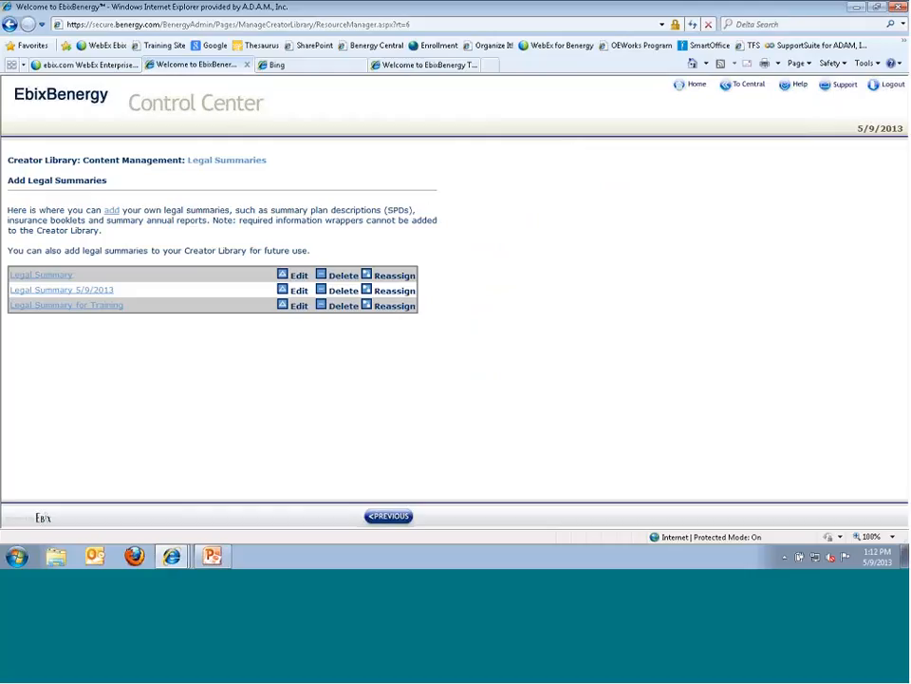
- Leave the Control Center through the To Central link
left_click(737, 96)
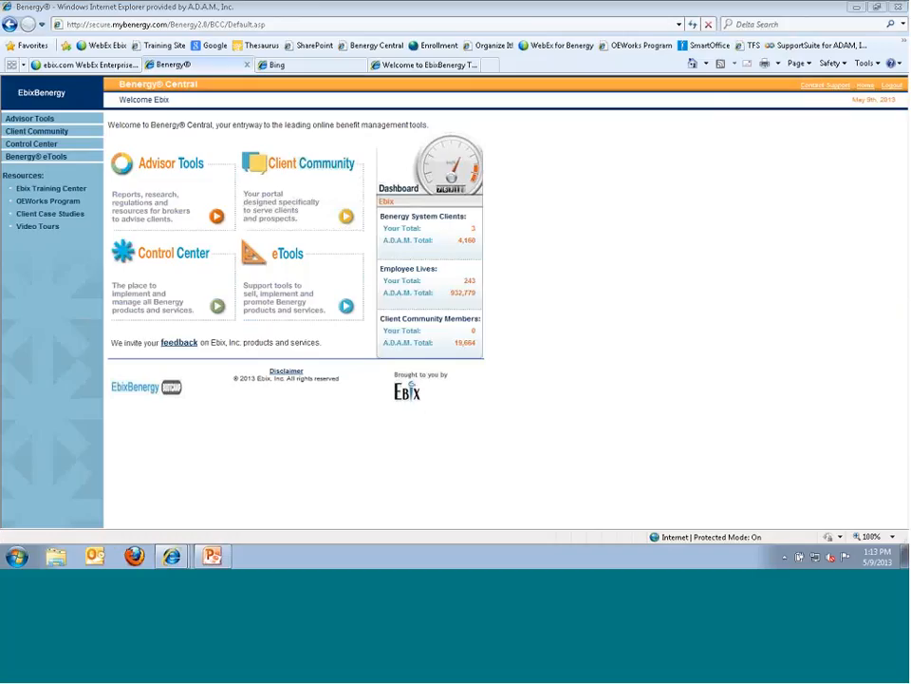
- Expand Benergy - User Guides on the Training Site, then return to the Benergy Central tab
left_click(425, 65)
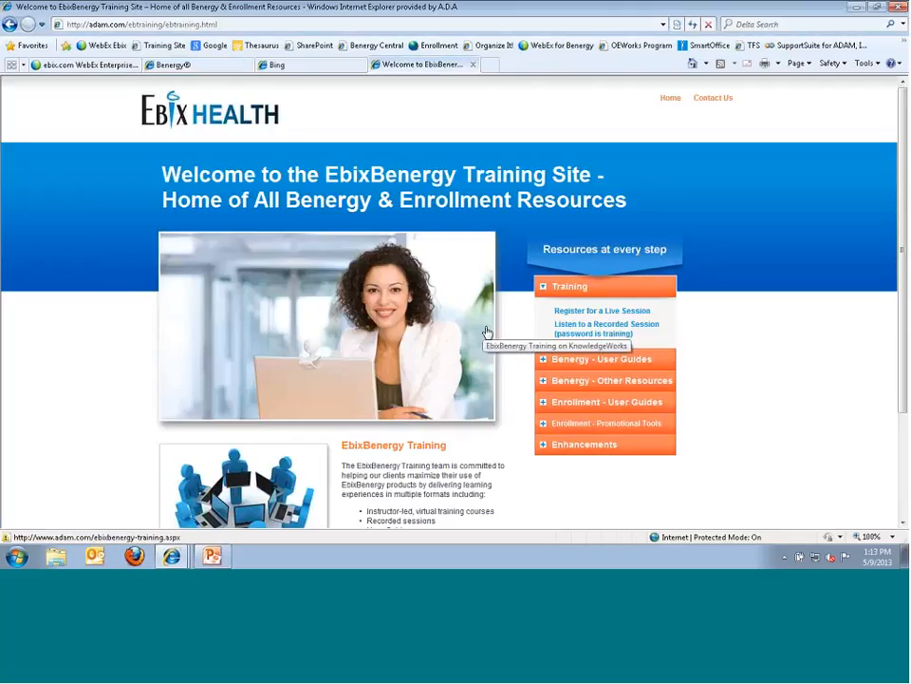
left_click(541, 362)
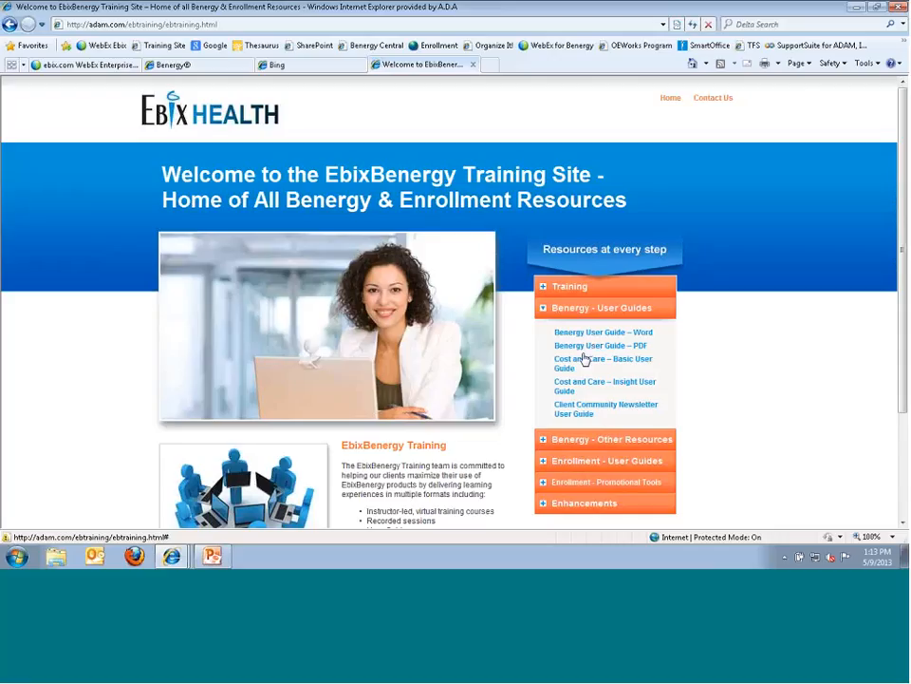
left_click(211, 66)
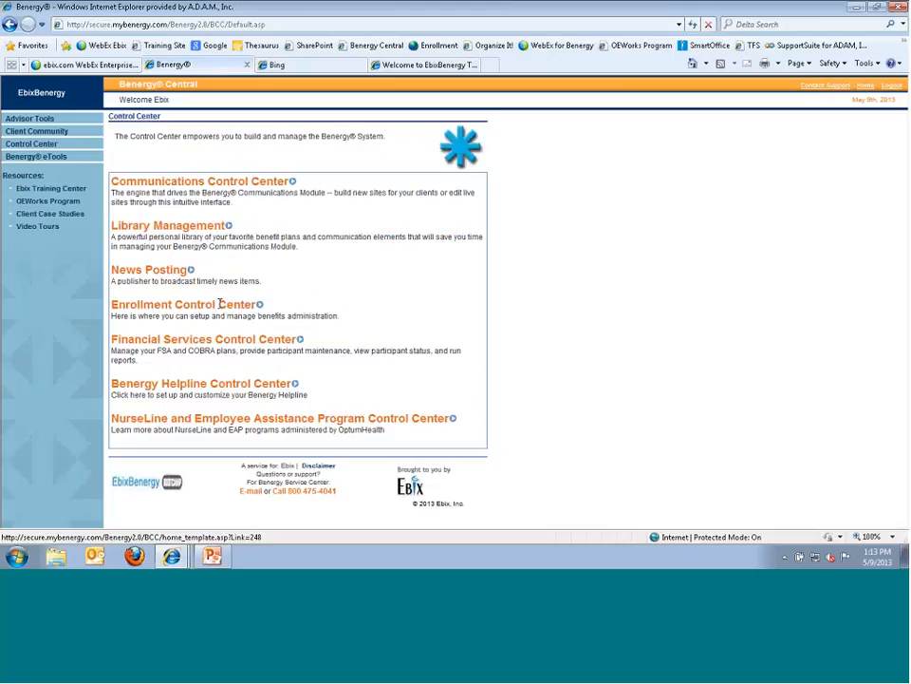
- Open Library Management from the Control Center list
left_click(167, 226)
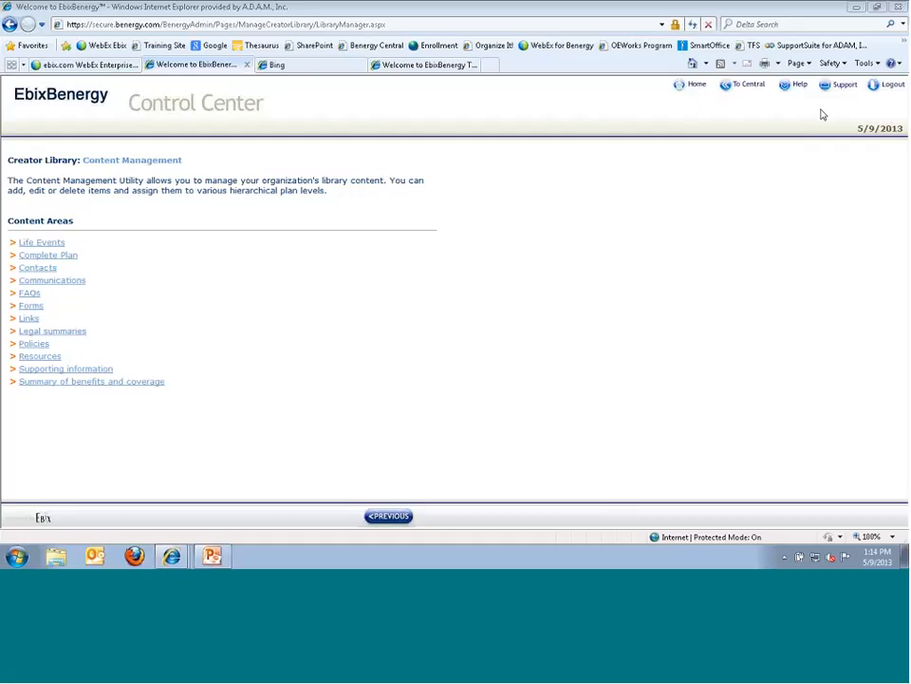
- Go Home to the site-creator welcome page with the four client portals
left_click(681, 94)
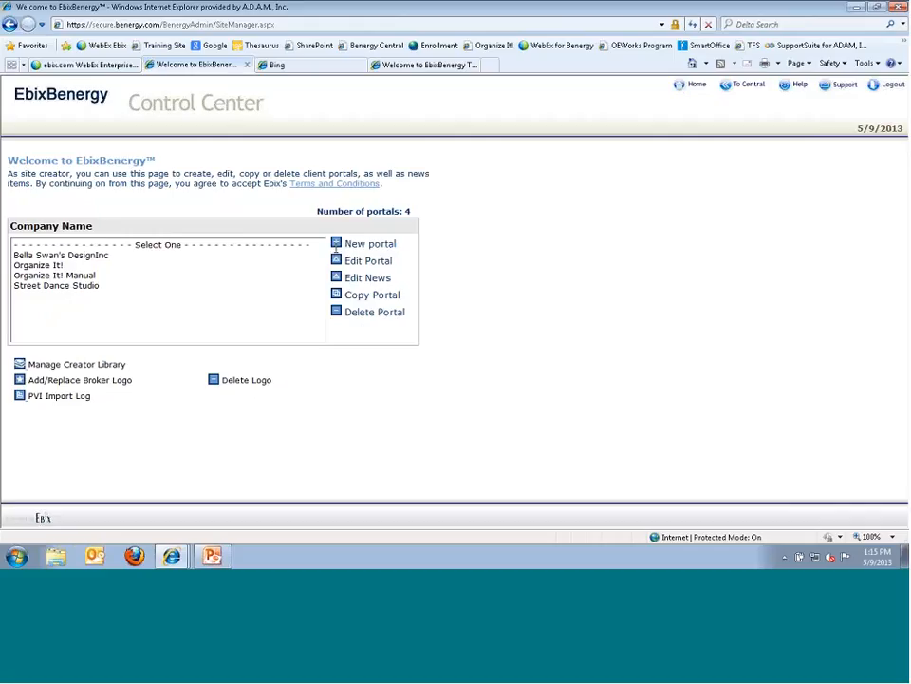
- Start a New portal, bringing up the blank Organization: Company Information form
left_click(336, 245)
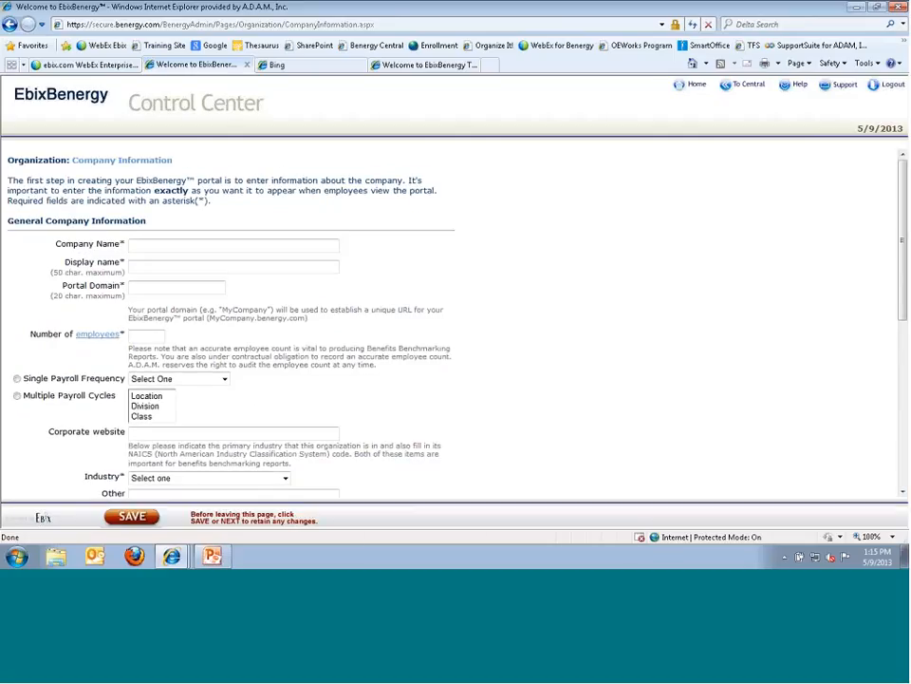
left_click_drag(7, 159, 179, 163)
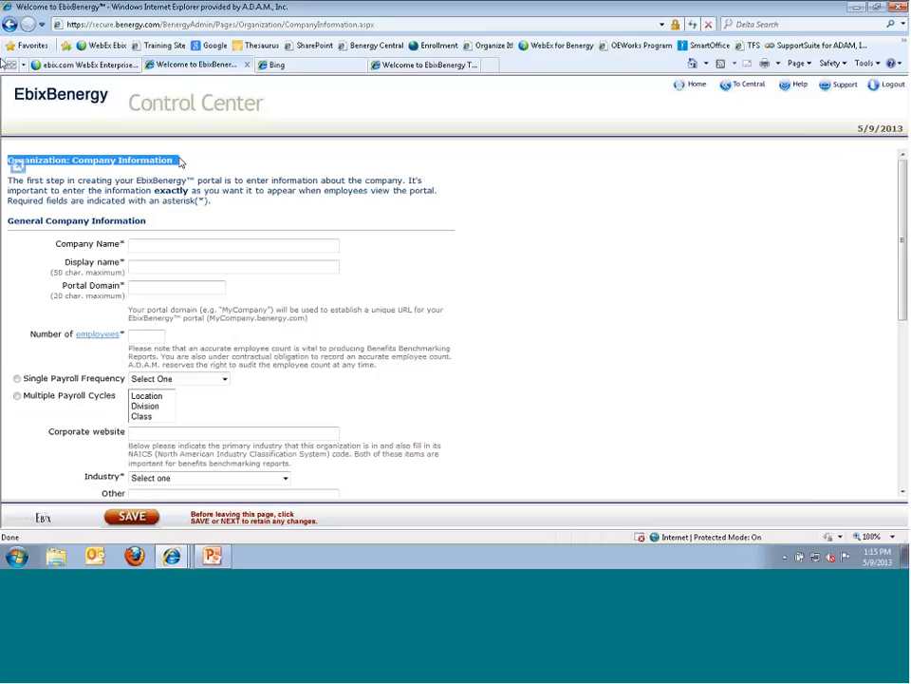
left_click(34, 177)
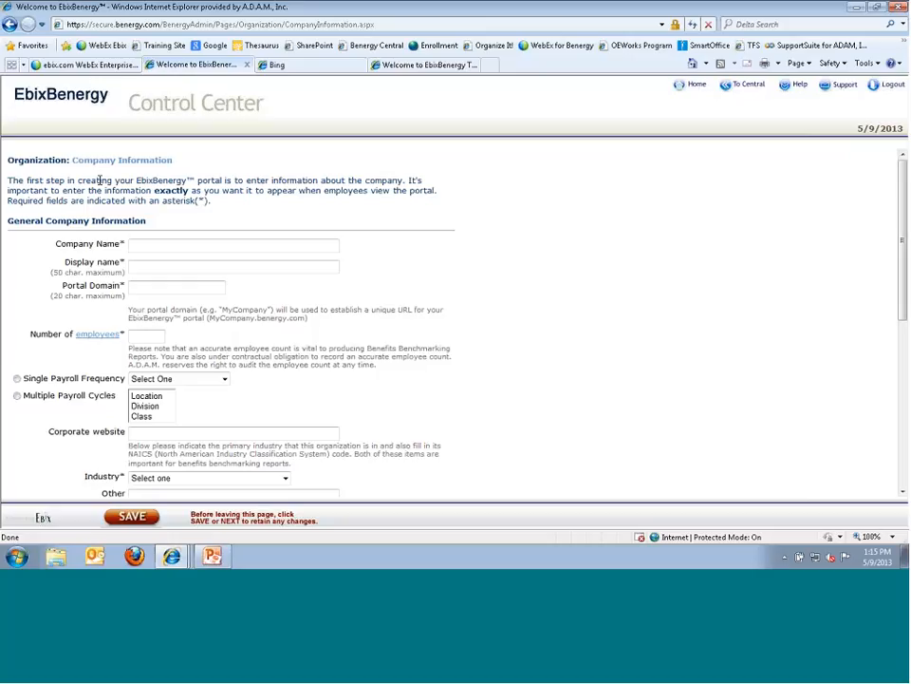
- Return Home to the portal list, then view and close the Help & Training window
left_click(685, 88)
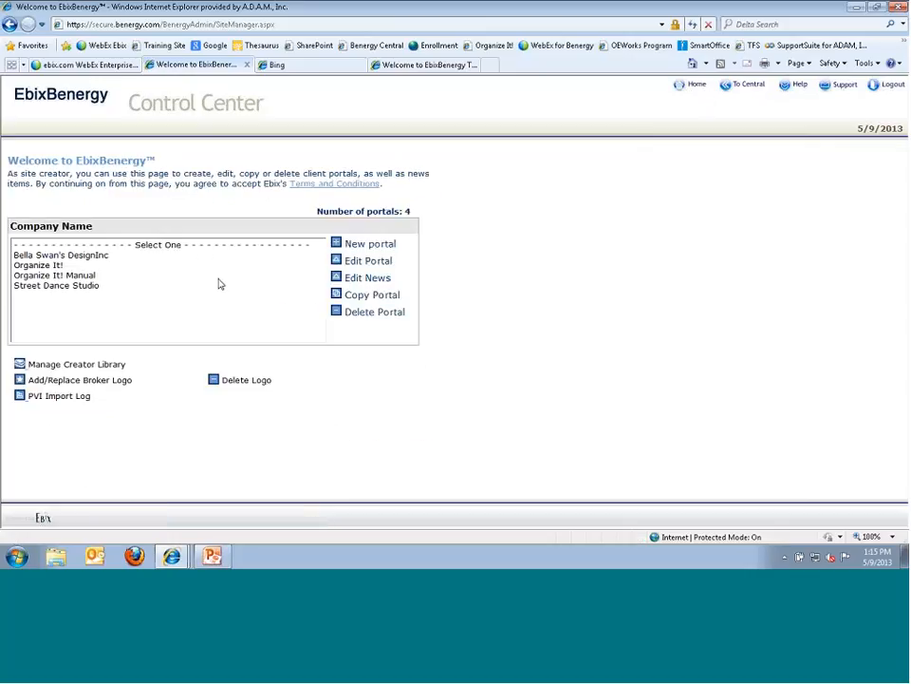
left_click(798, 85)
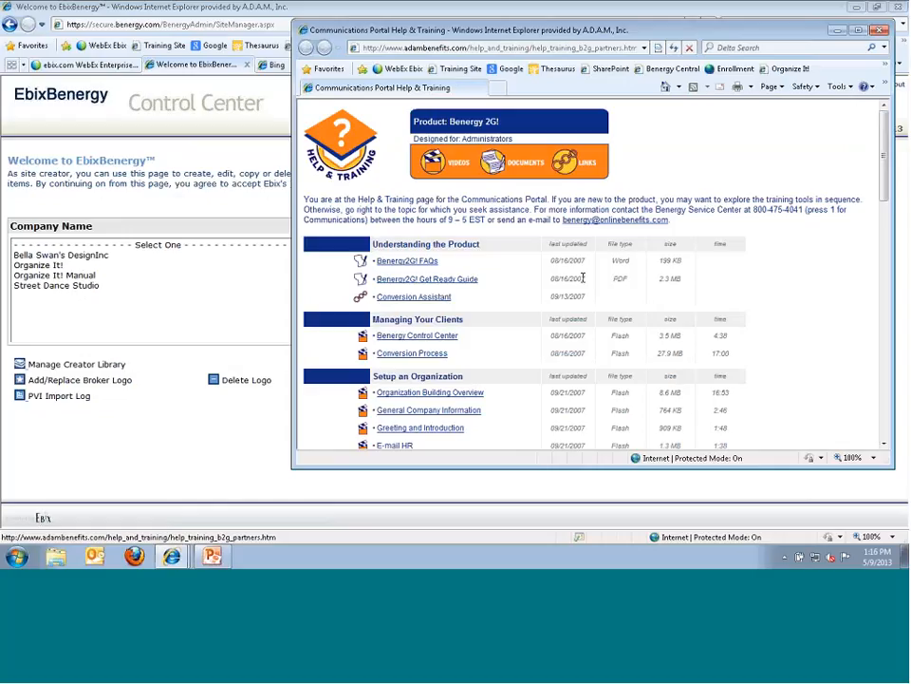
left_click(880, 31)
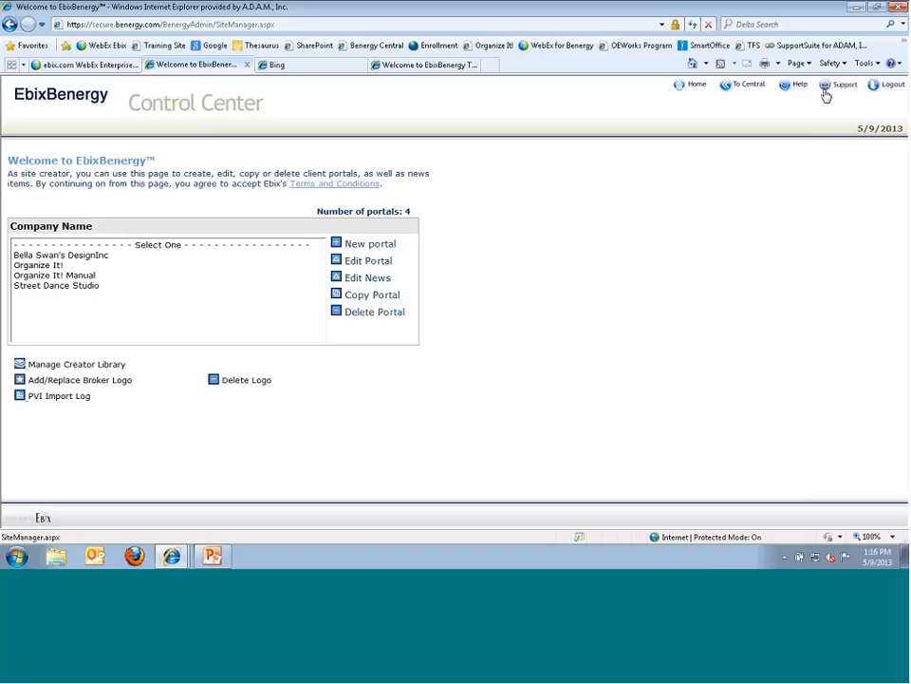
left_click(825, 88)
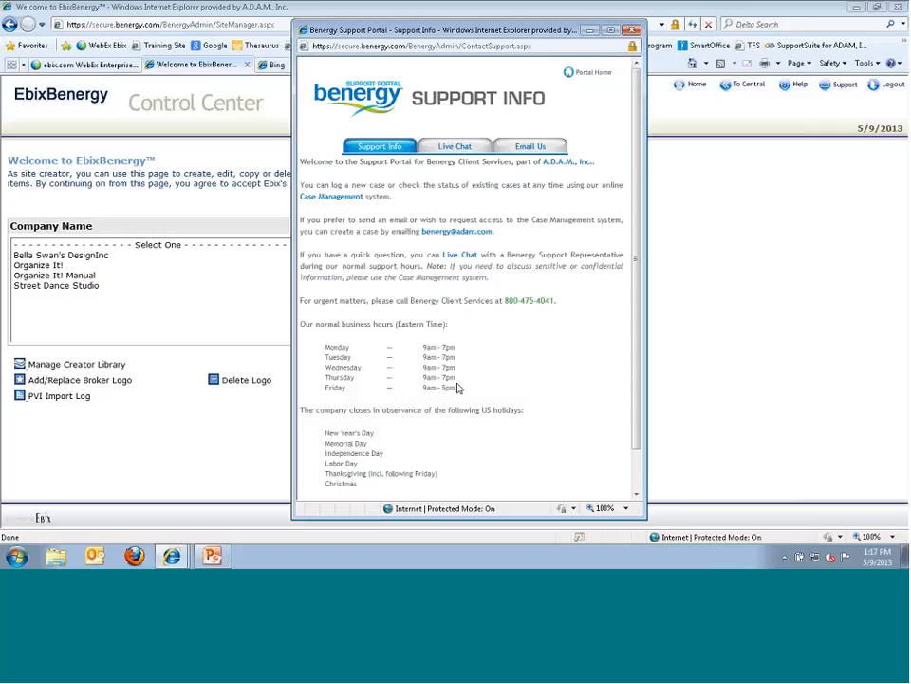
scroll(459, 387, "down", 1)
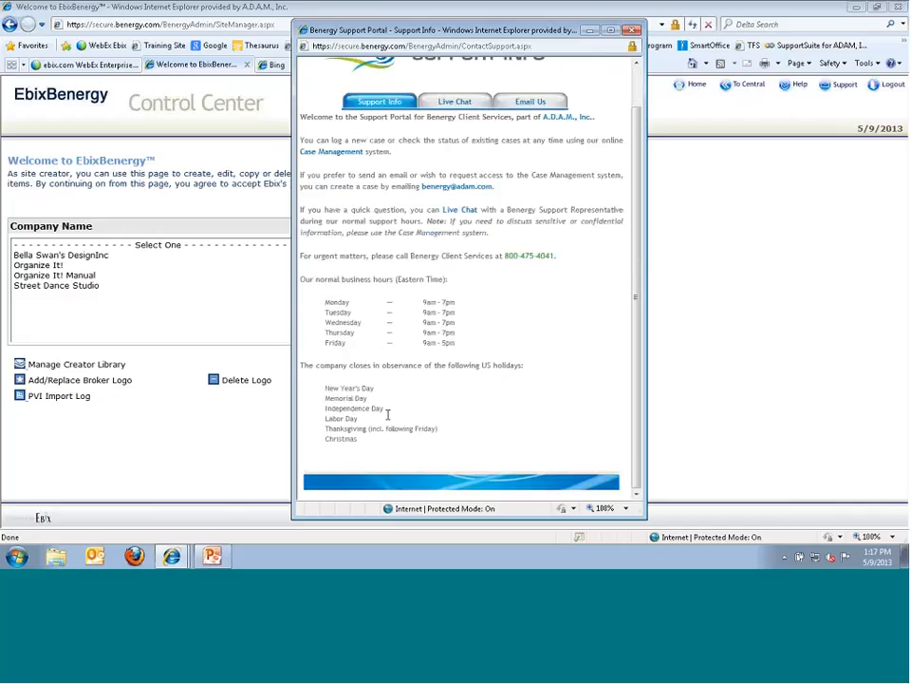
left_click(631, 29)
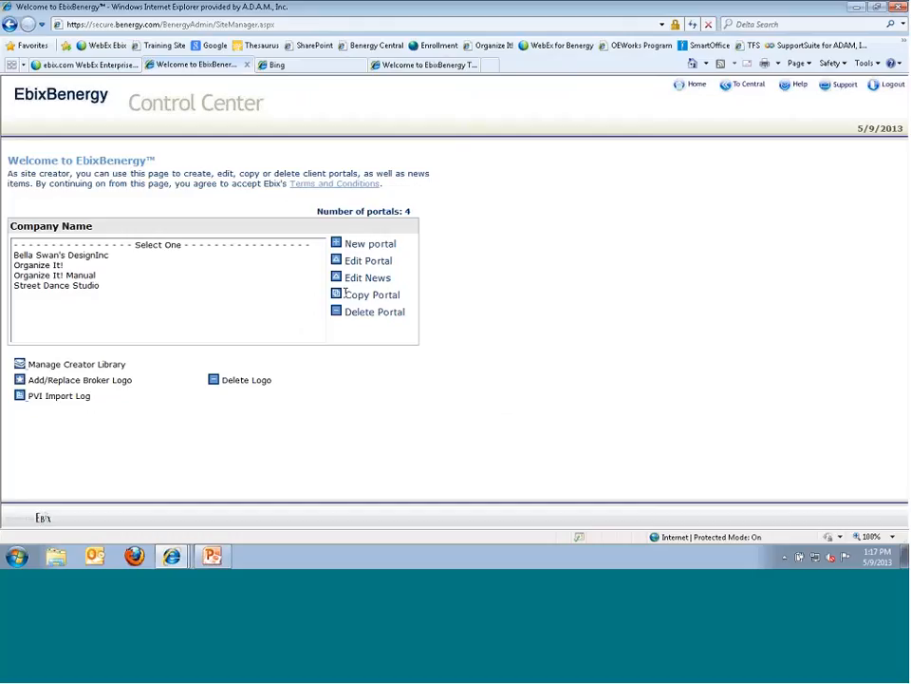
- Copy the Organize It! portal, confirm, and select the new Organize It!(copy)
left_click(43, 266)
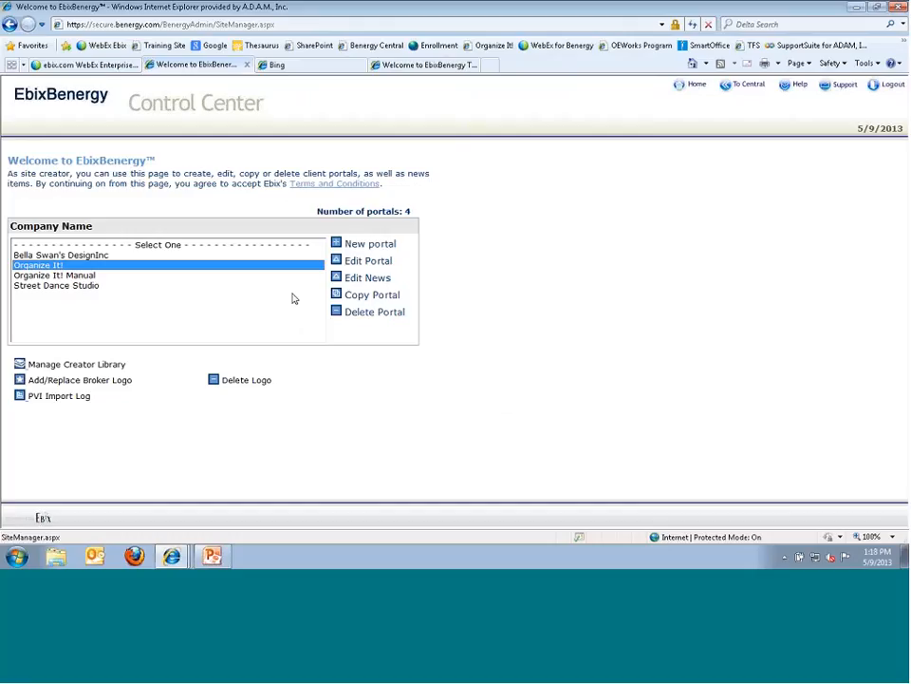
left_click(339, 296)
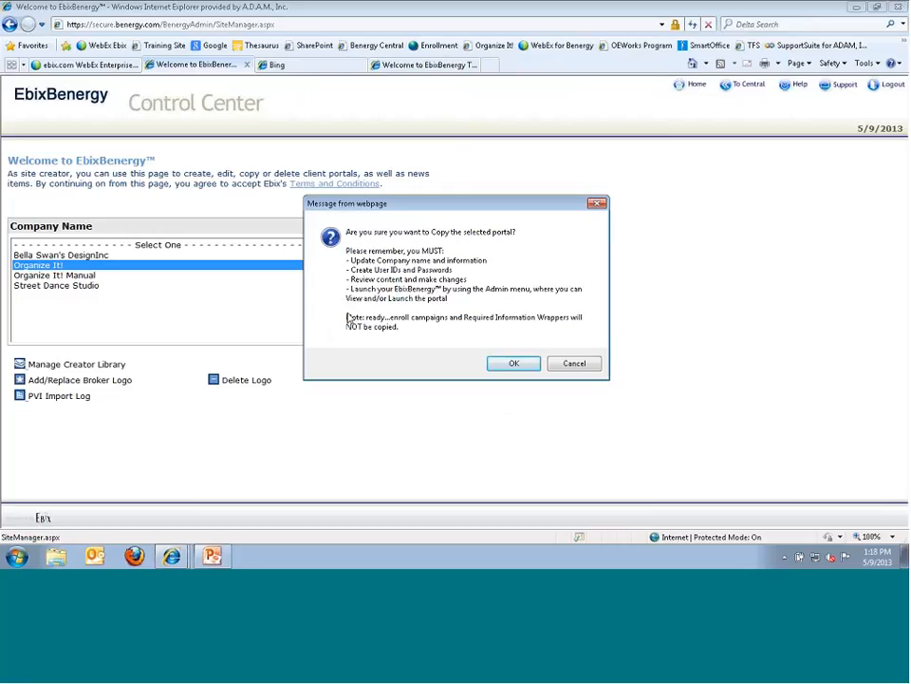
left_click(512, 365)
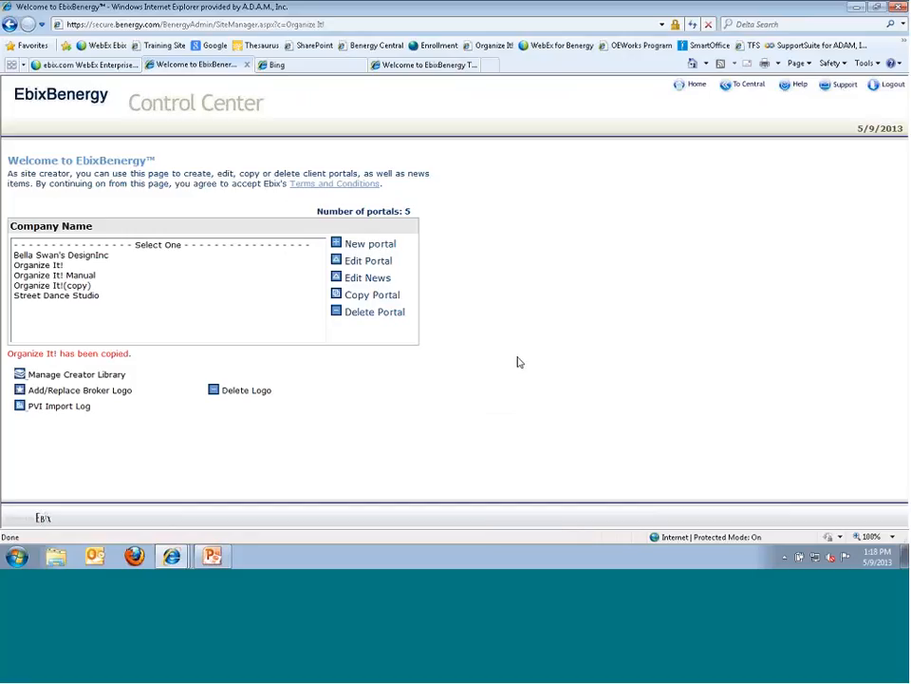
left_click(74, 286)
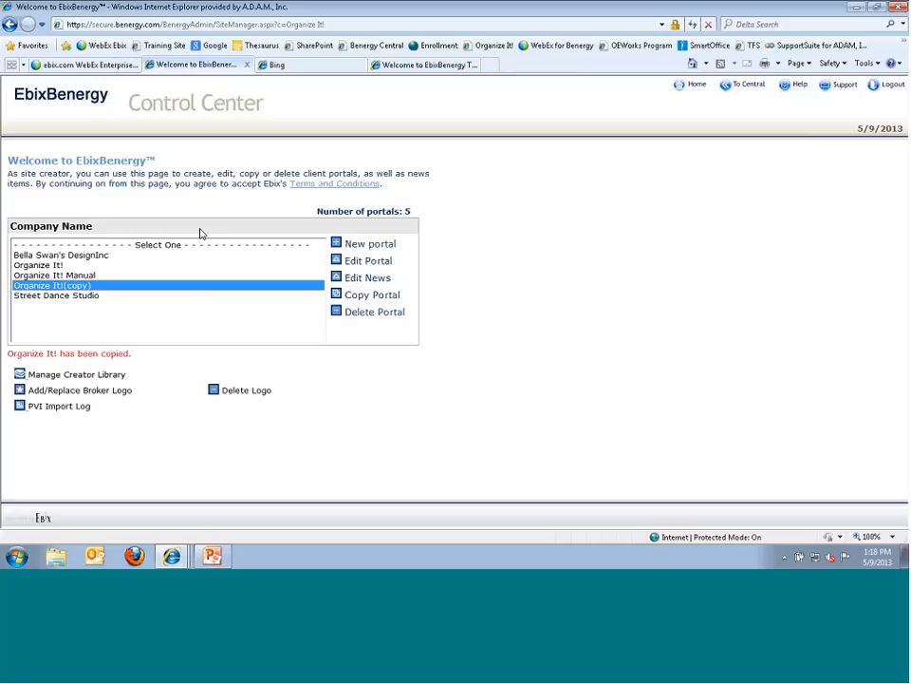
- Delete Organize It!(copy) with reason Other, described as 'Training', and confirm
left_click(335, 315)
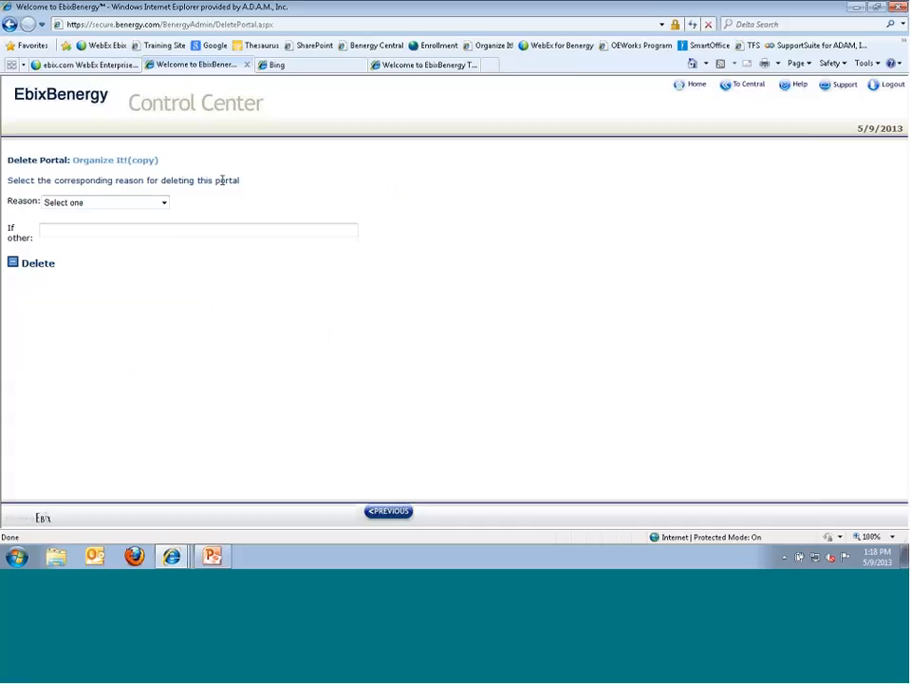
left_click(165, 202)
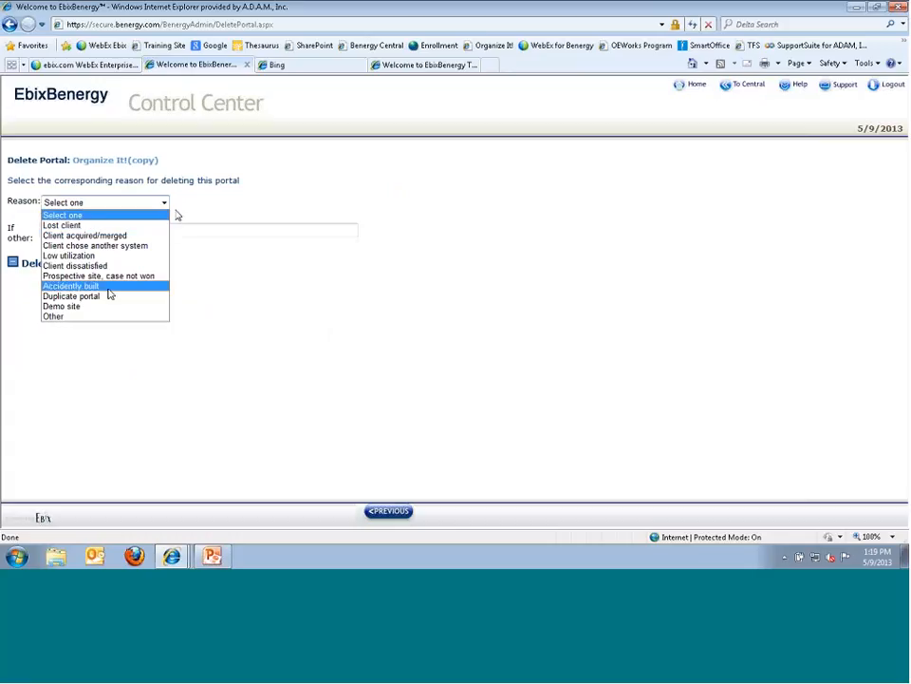
left_click(65, 316)
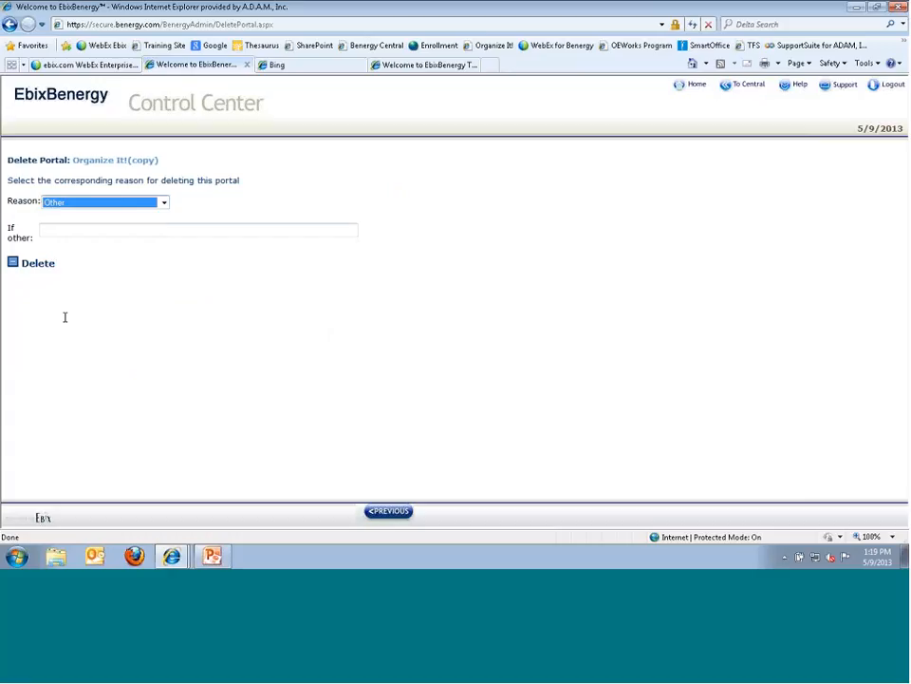
key("Tab")
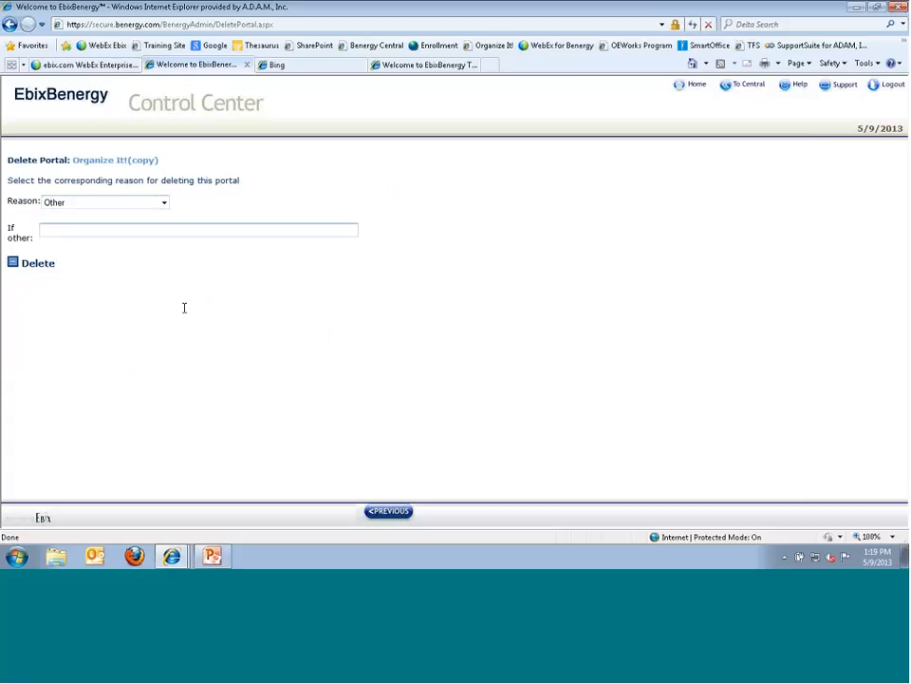
type("Training")
left_click(15, 267)
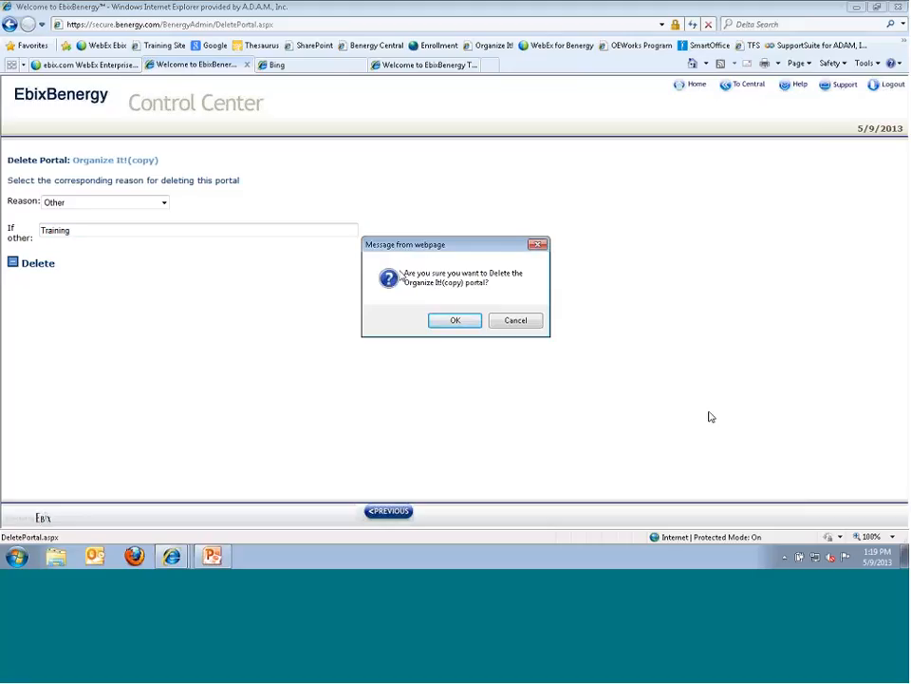
left_click(443, 323)
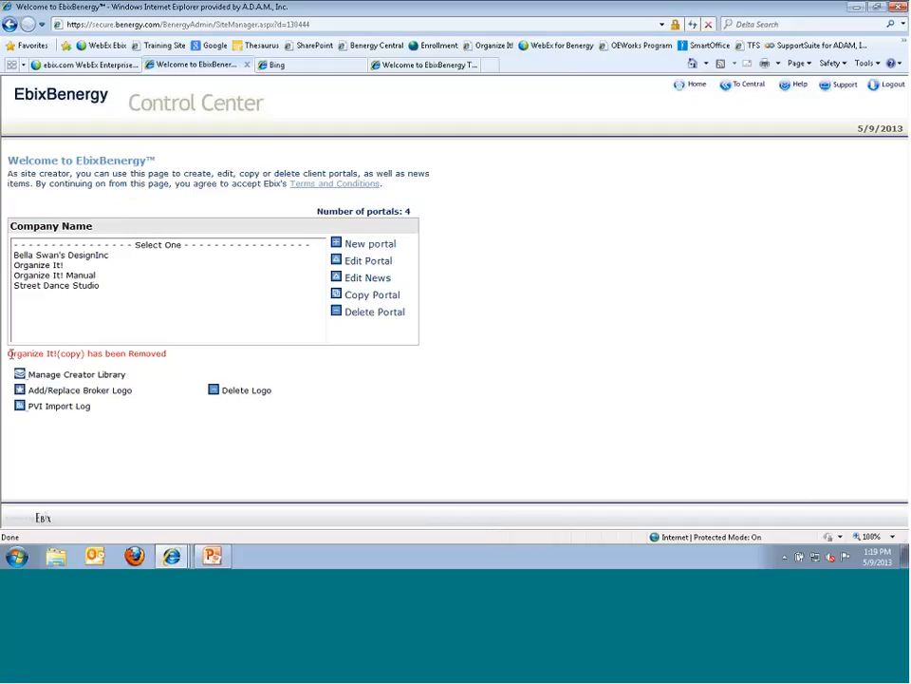
- Check the portal-removed message, then go to Manage Creator Library
left_click_drag(15, 352, 173, 368)
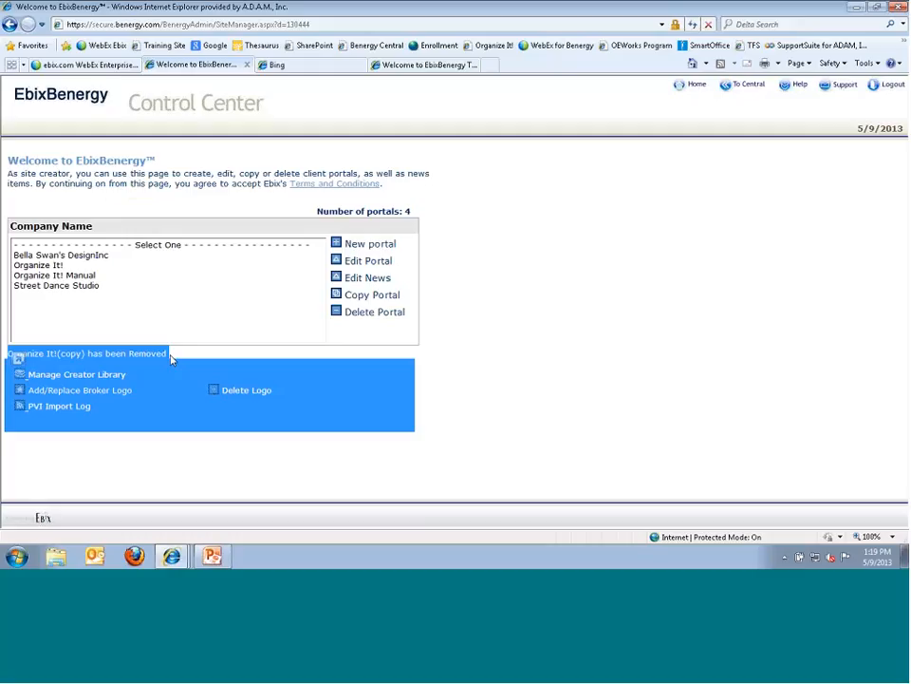
left_click(172, 358)
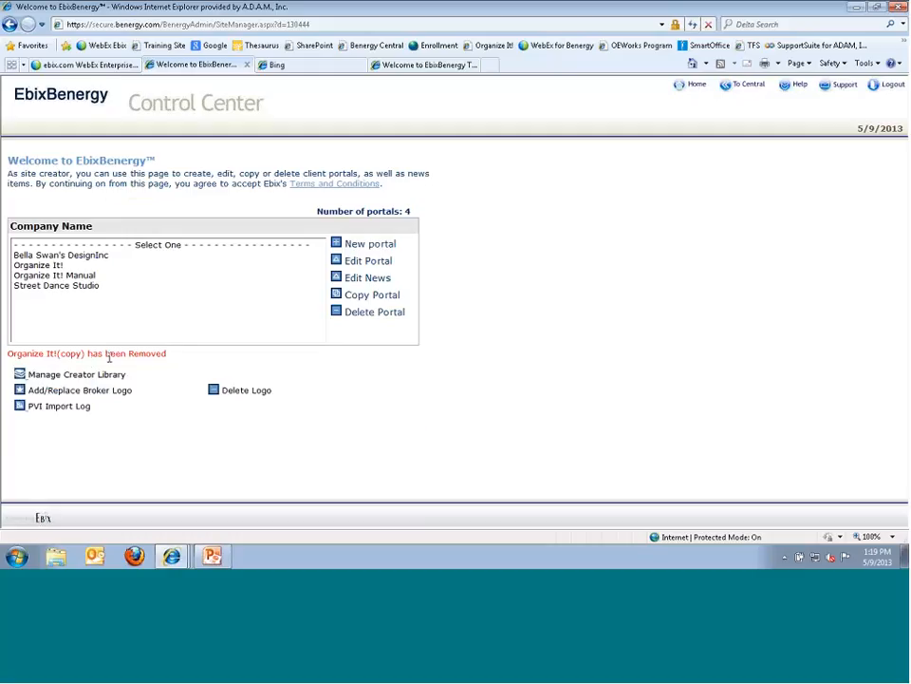
mouse_move(89, 362)
left_mouse_down()
mouse_move(106, 353)
mouse_move(85, 357)
left_mouse_up()
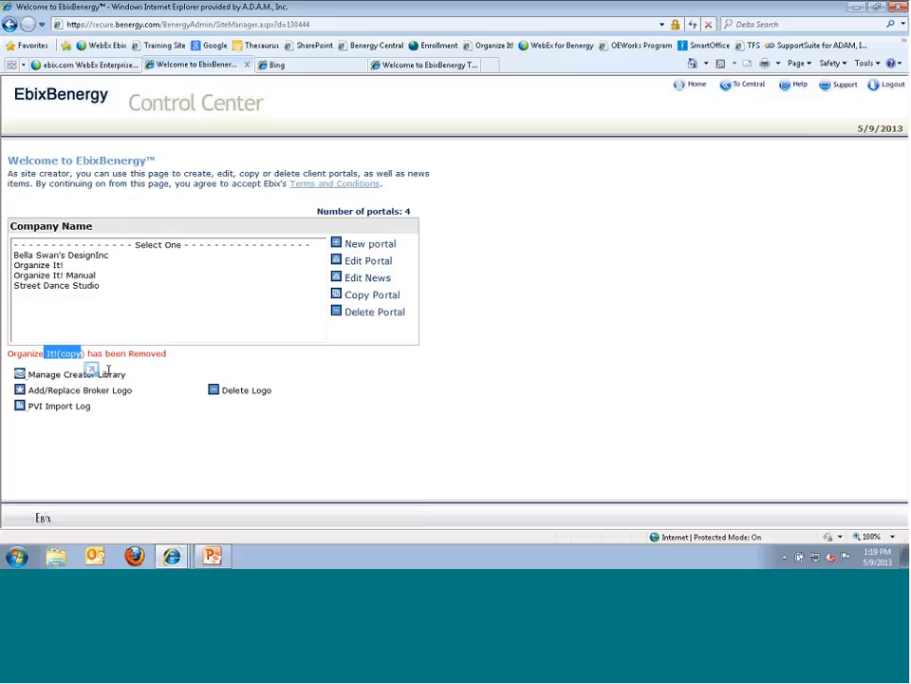
left_click(78, 379)
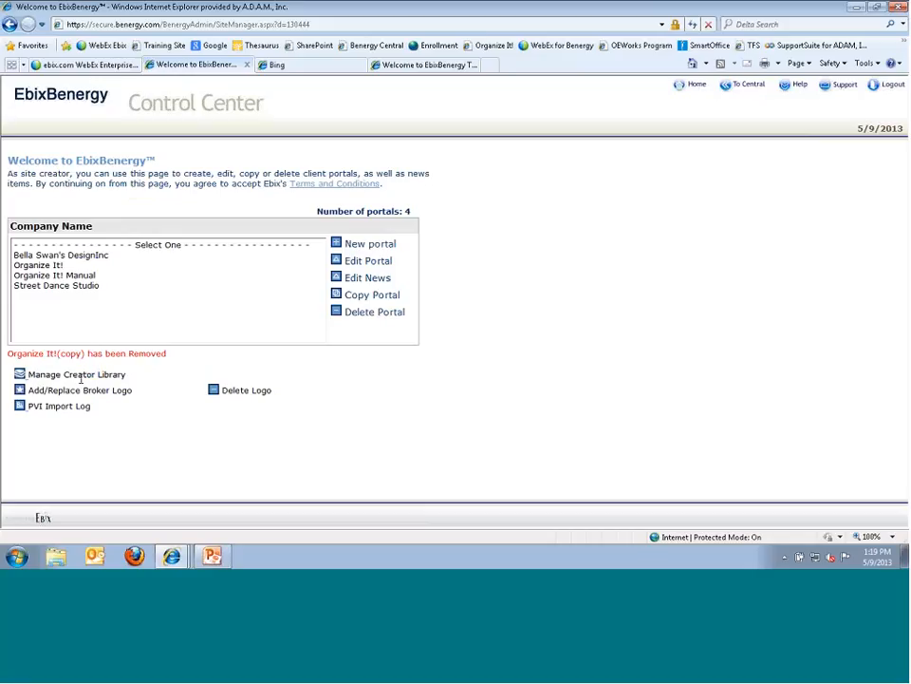
left_click(20, 376)
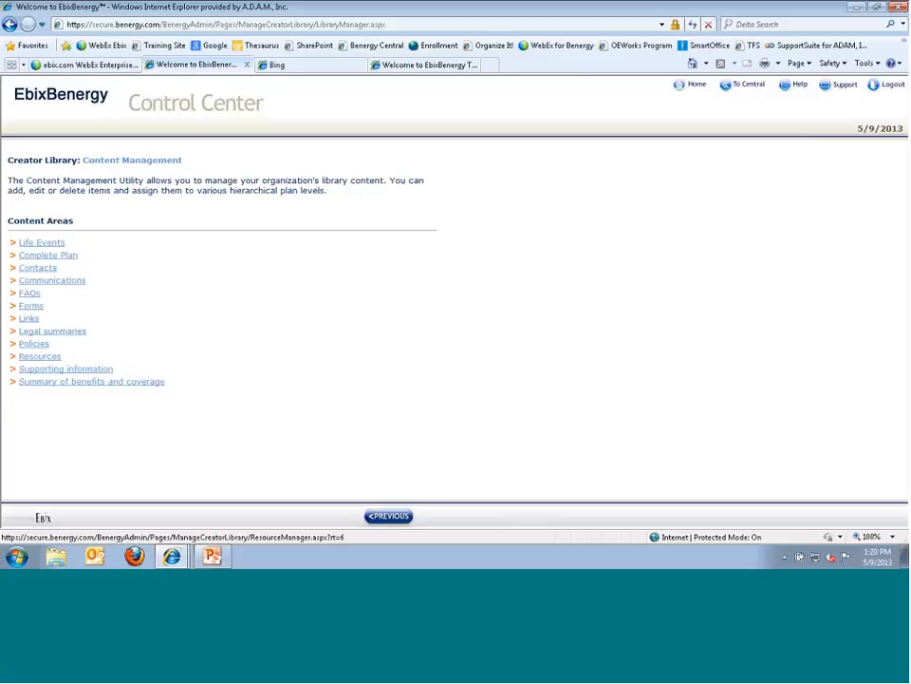
- Use PREVIOUS to return from the Creator Library to the portal list
left_click(380, 518)
left_click(377, 517)
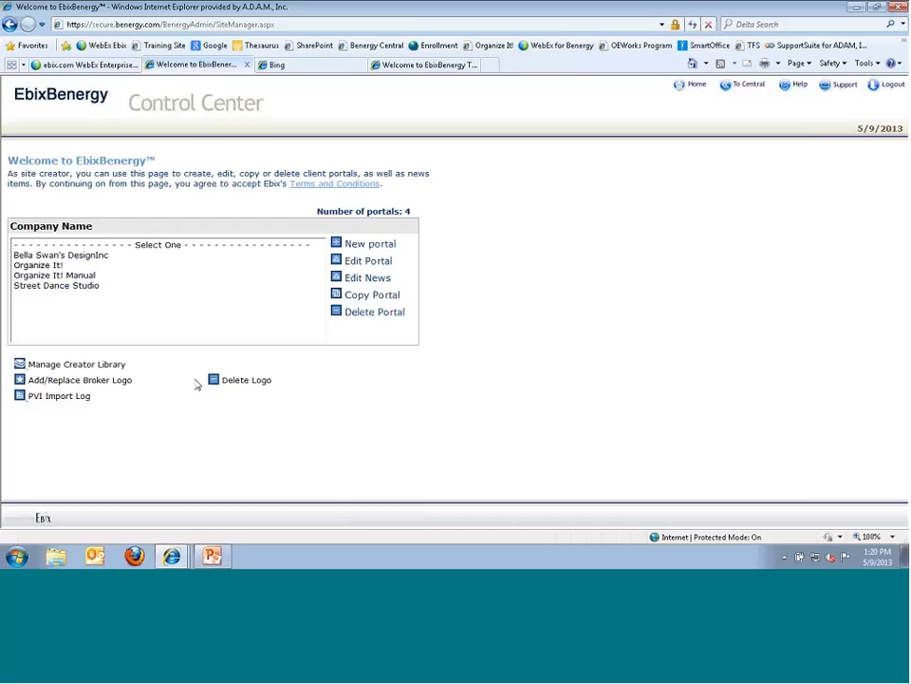
- Navigate Internet Explorer to organizeit.benergy.co to load the Organize It! sign-in page
left_click(275, 67)
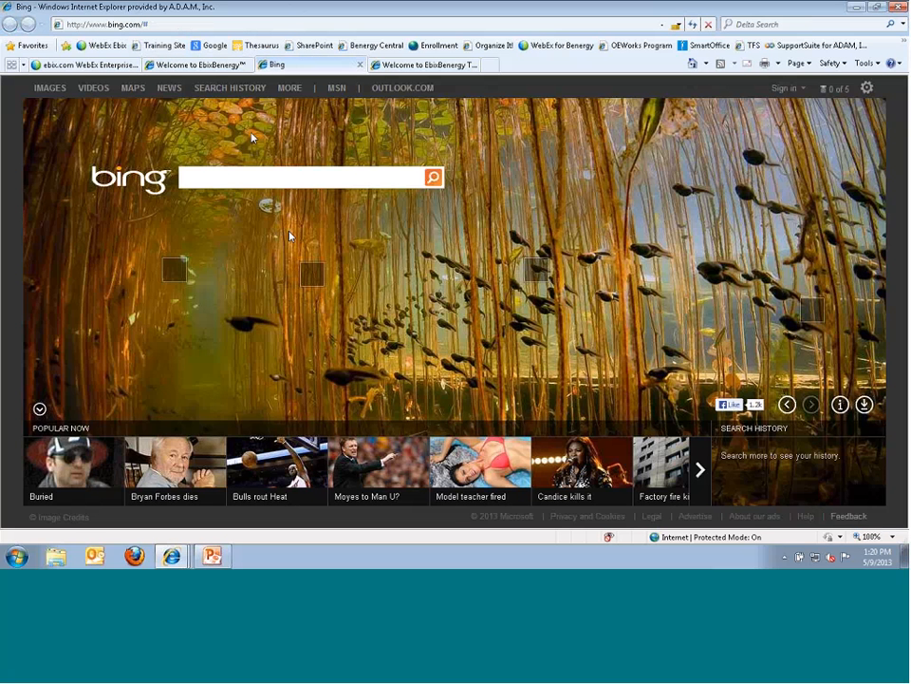
left_click(149, 25)
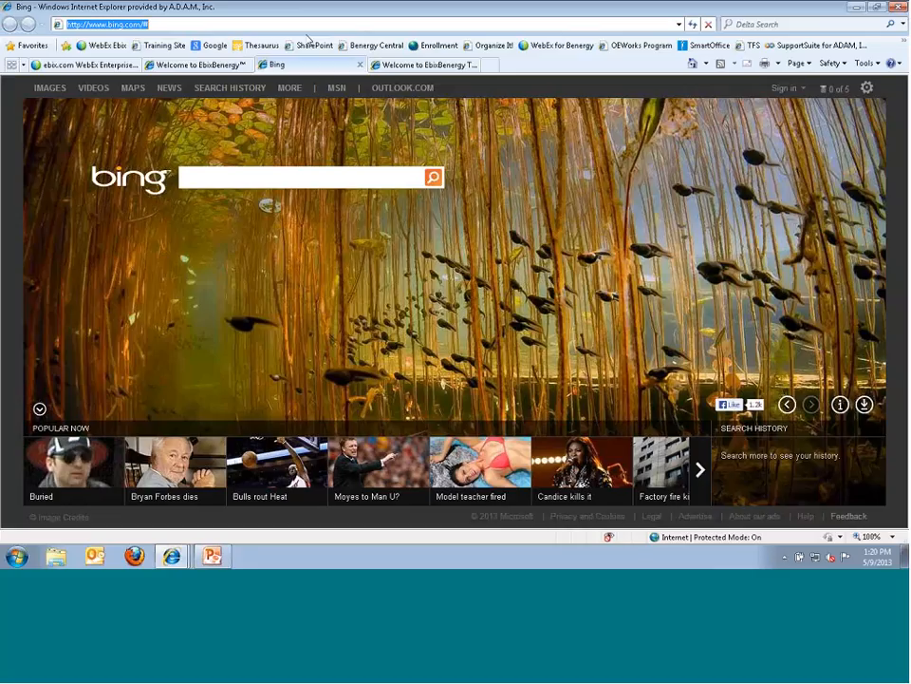
type("organizeit")
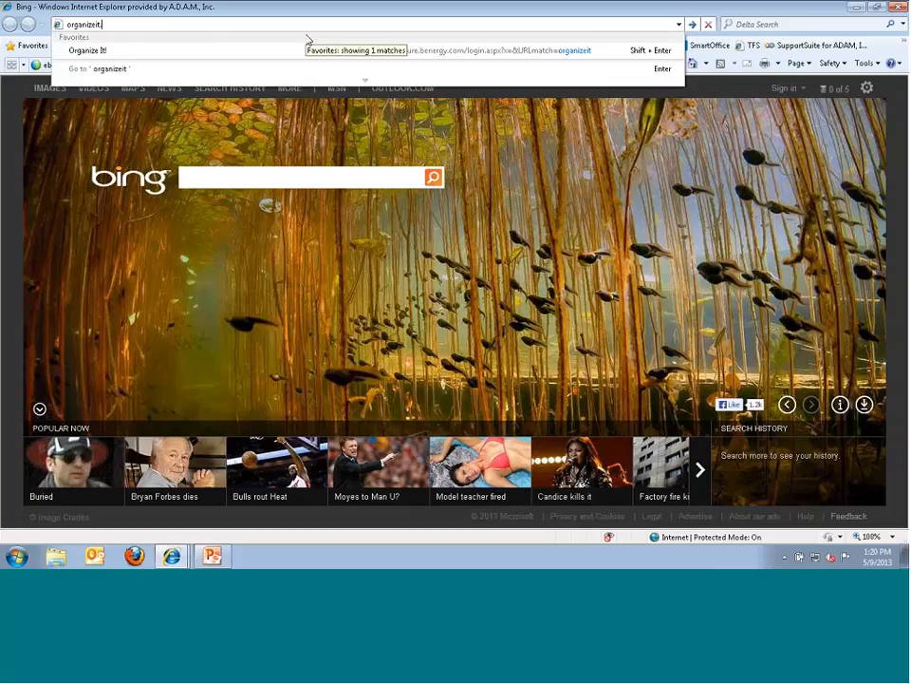
type(".ben")
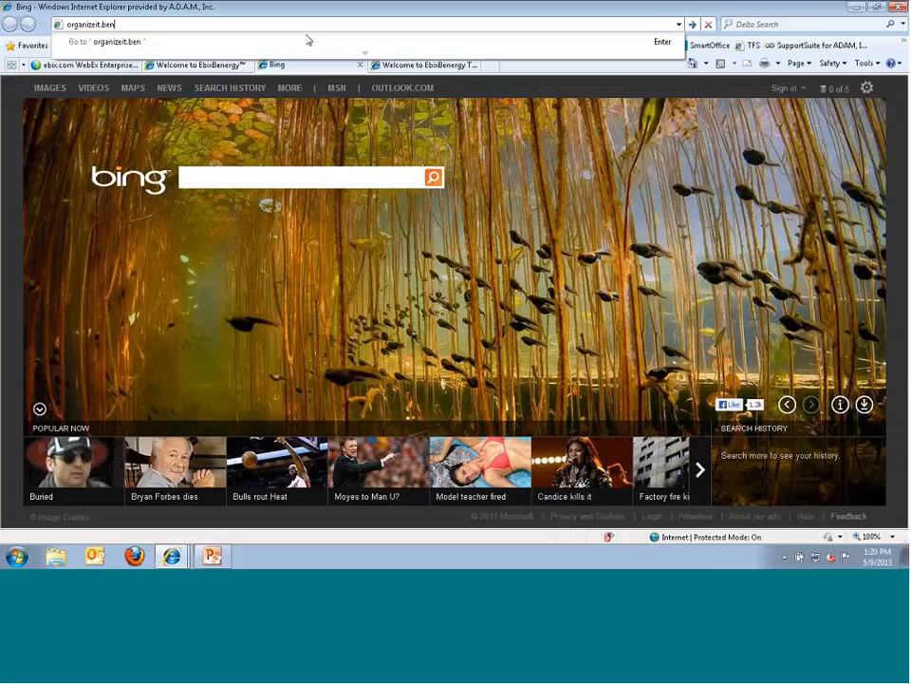
type("erg")
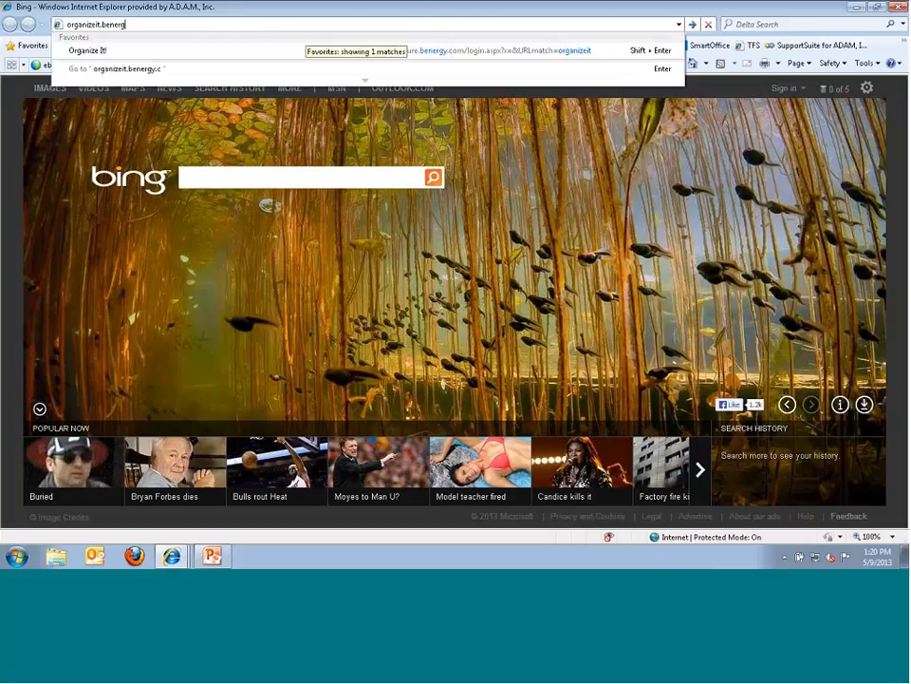
type("y.co")
key("Return")
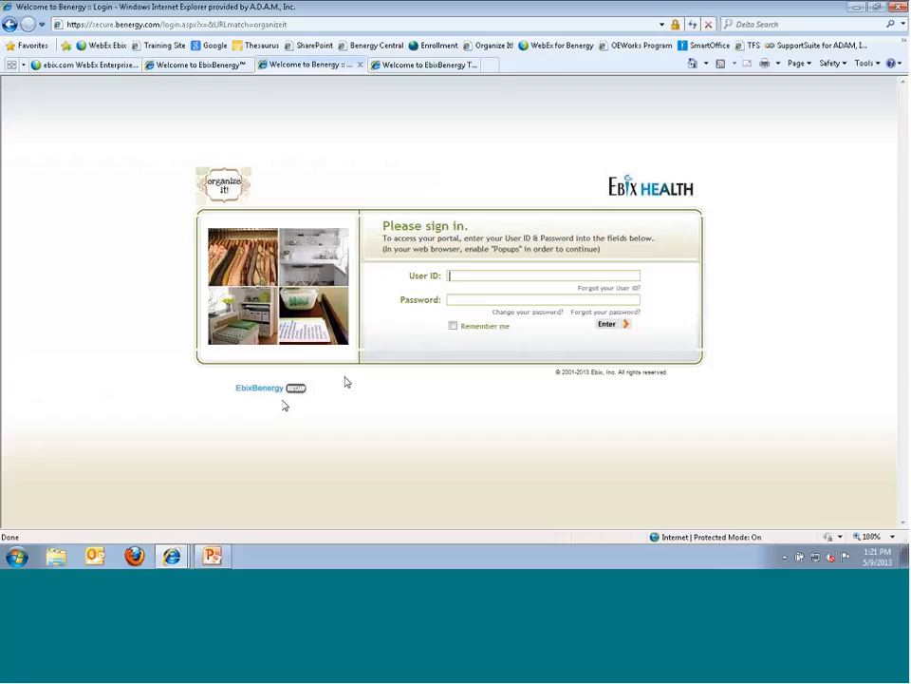
- Log in to Organize It! with the employee's user ID and password, then go back to the Control Center site
key("Tab")
type("•••••••••")
key("Return")
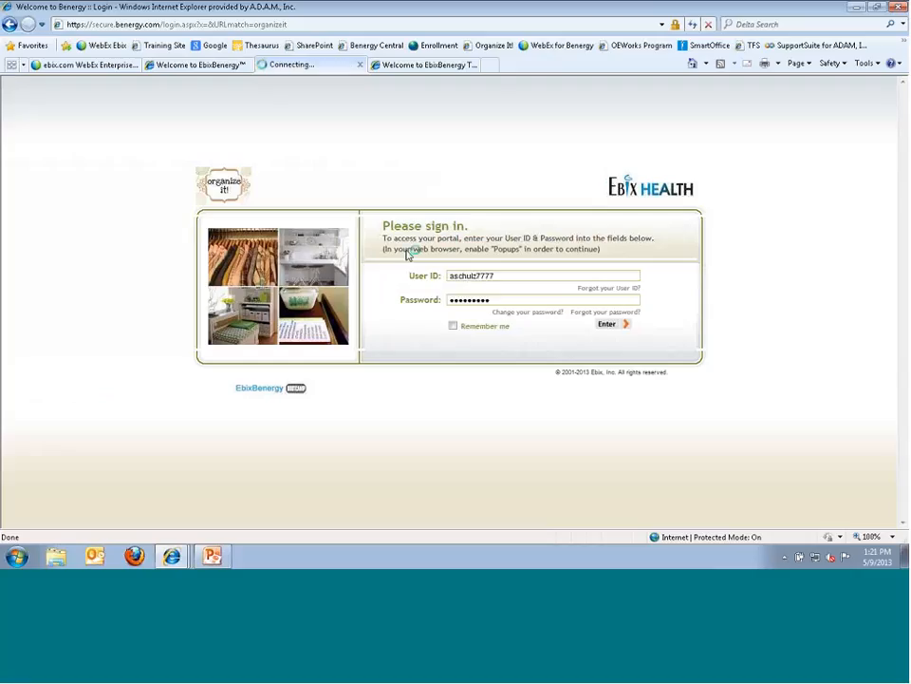
scroll(13, 517, "down", 2)
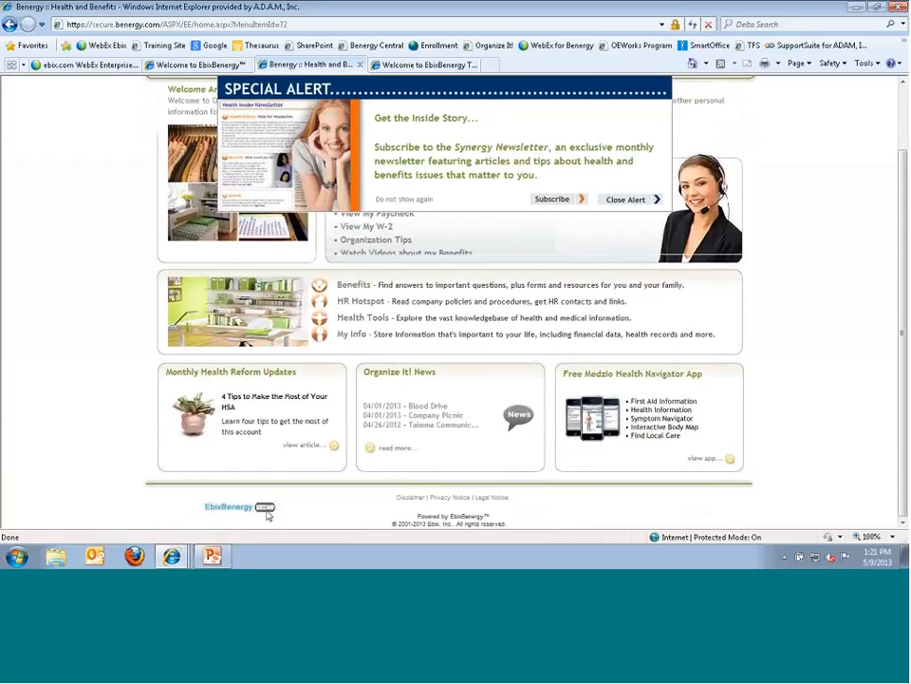
left_click(163, 66)
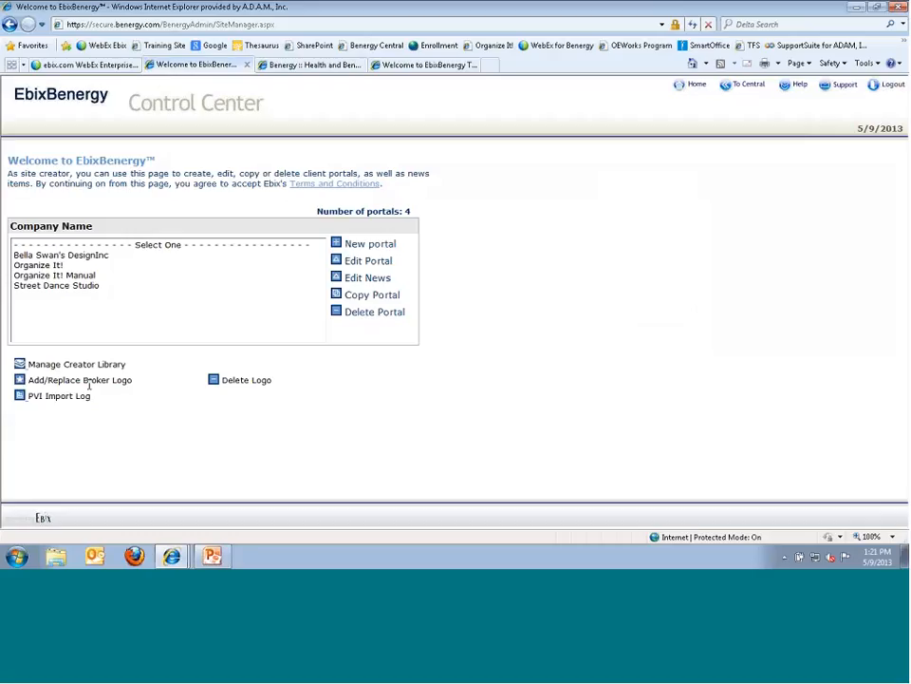
- Edit the Organize It! portal from the Company Name list and highlight the Company Information heading
left_click(45, 266)
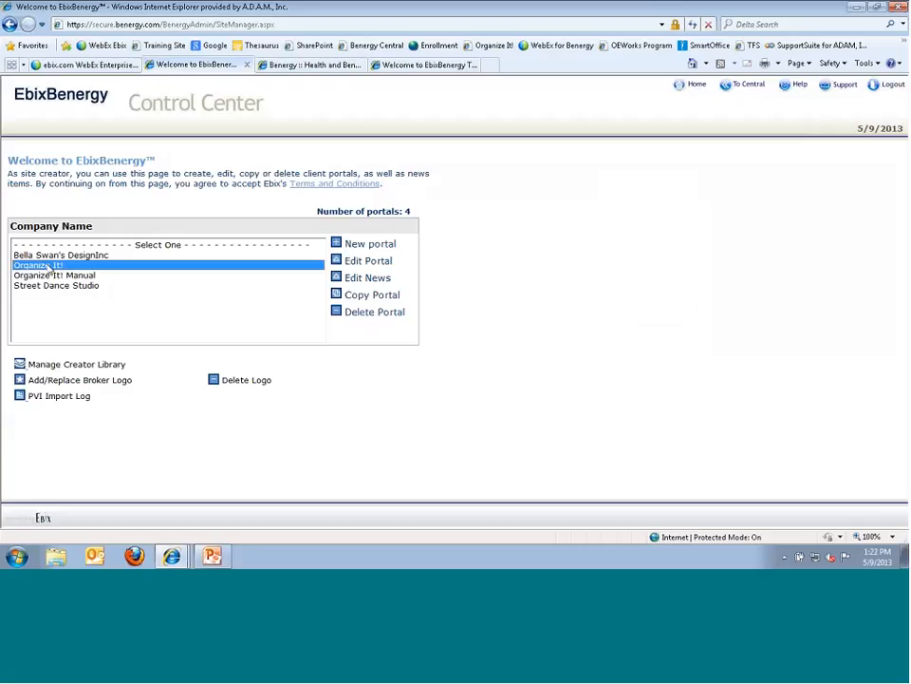
left_click(339, 264)
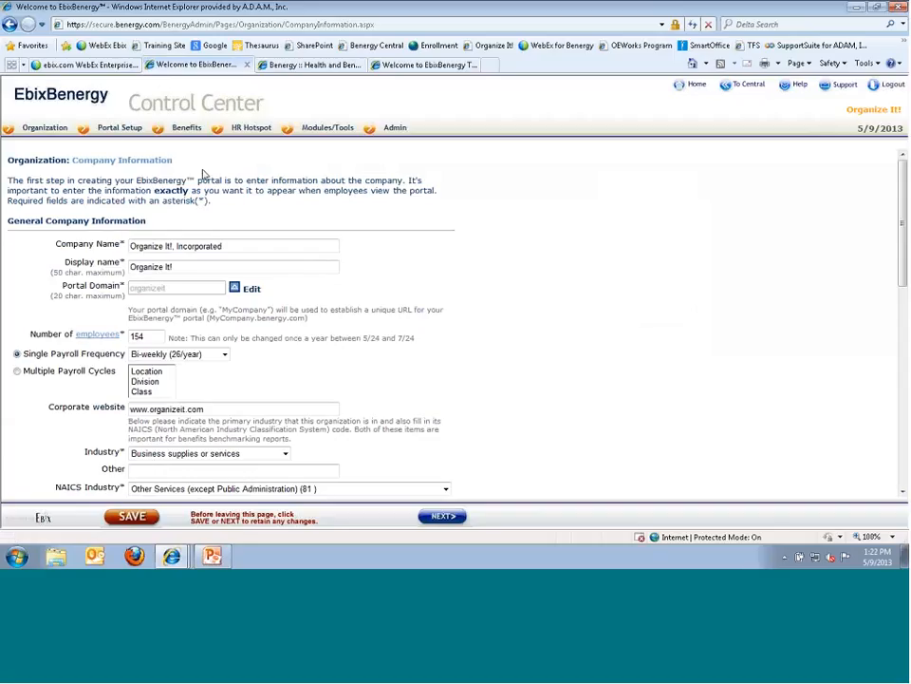
left_click_drag(192, 166, 49, 165)
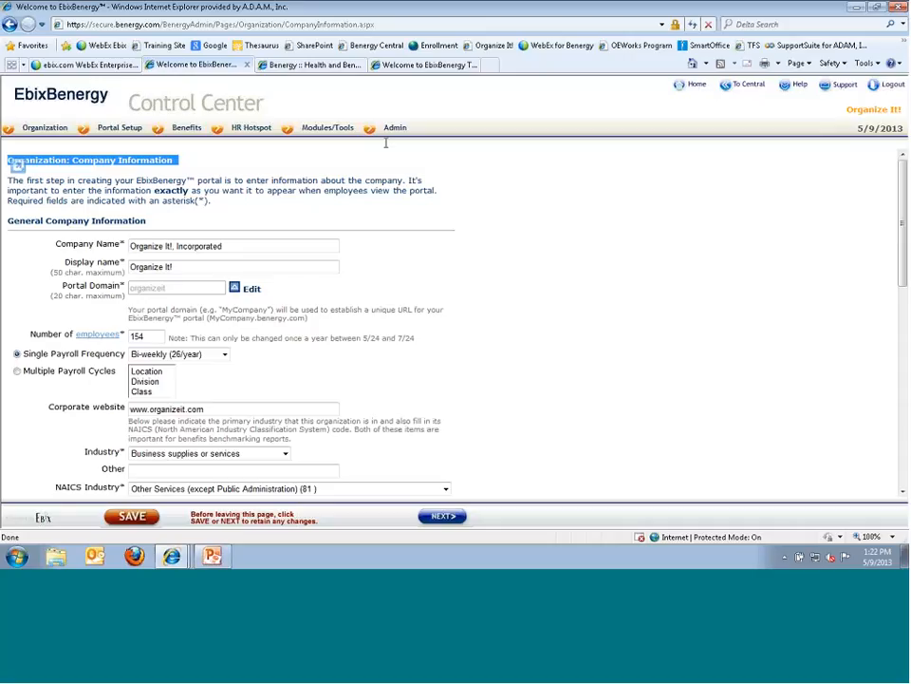
left_click(28, 130)
mouse_move(44, 141)
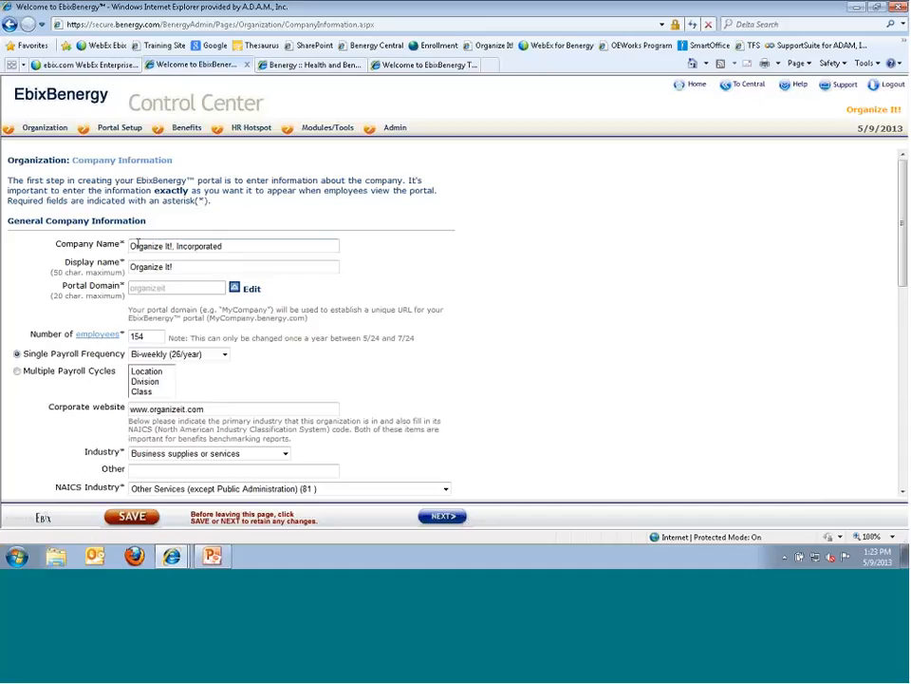
left_click(138, 244)
left_click_drag(64, 272, 105, 275)
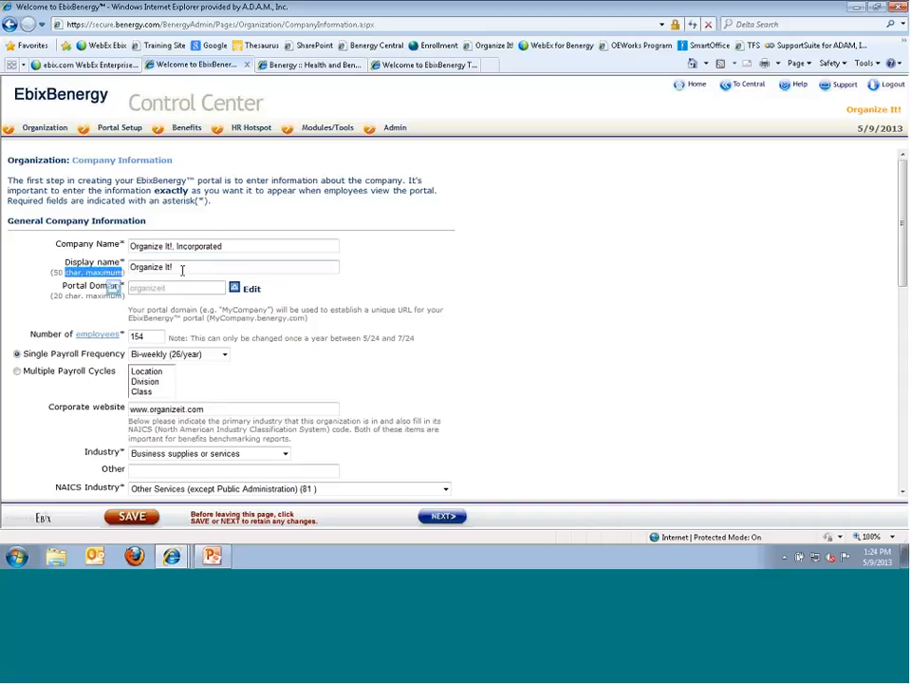
left_click_drag(183, 270, 134, 270)
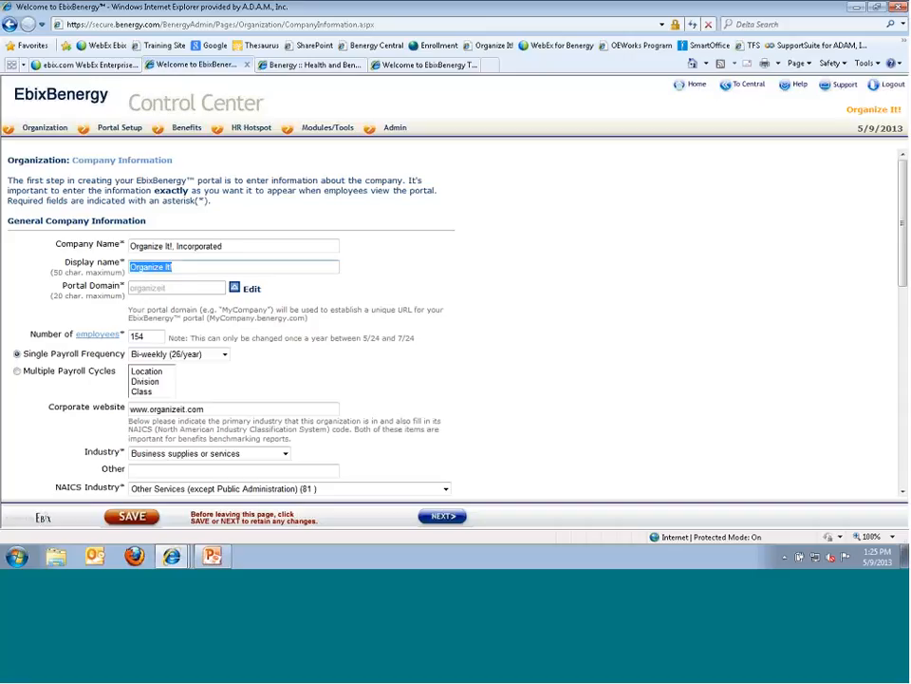
left_click(160, 313)
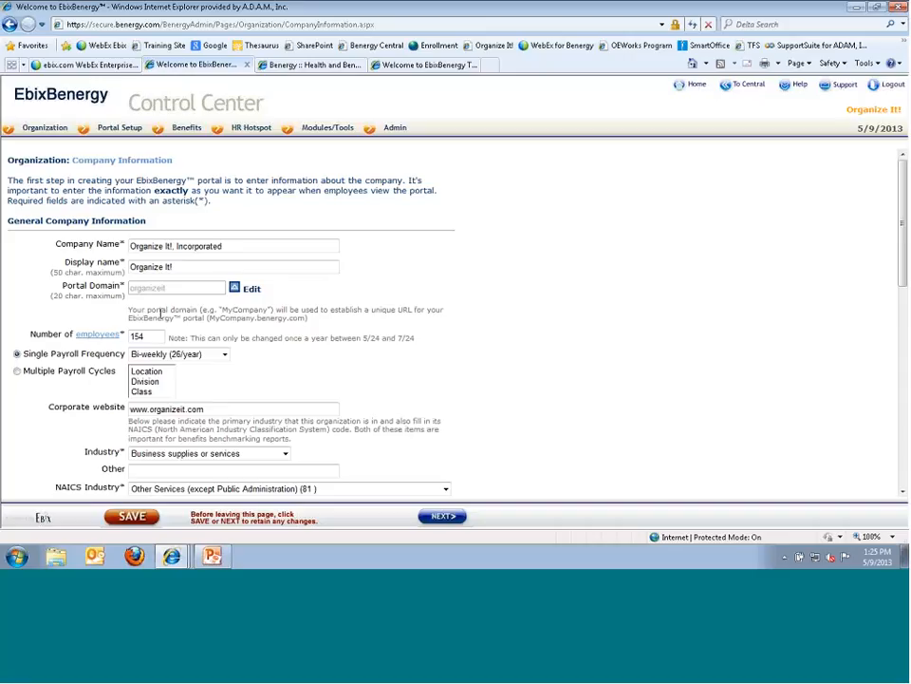
- Unlock Portal Domain, confirm the login-name change, and put the caret after 'organizeit'
left_click(234, 290)
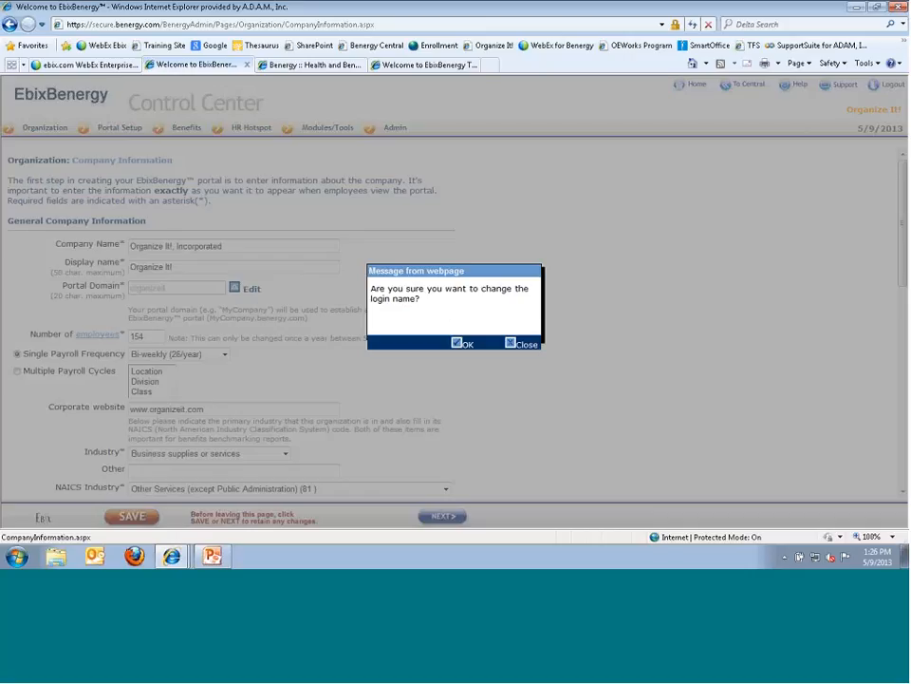
left_click(462, 344)
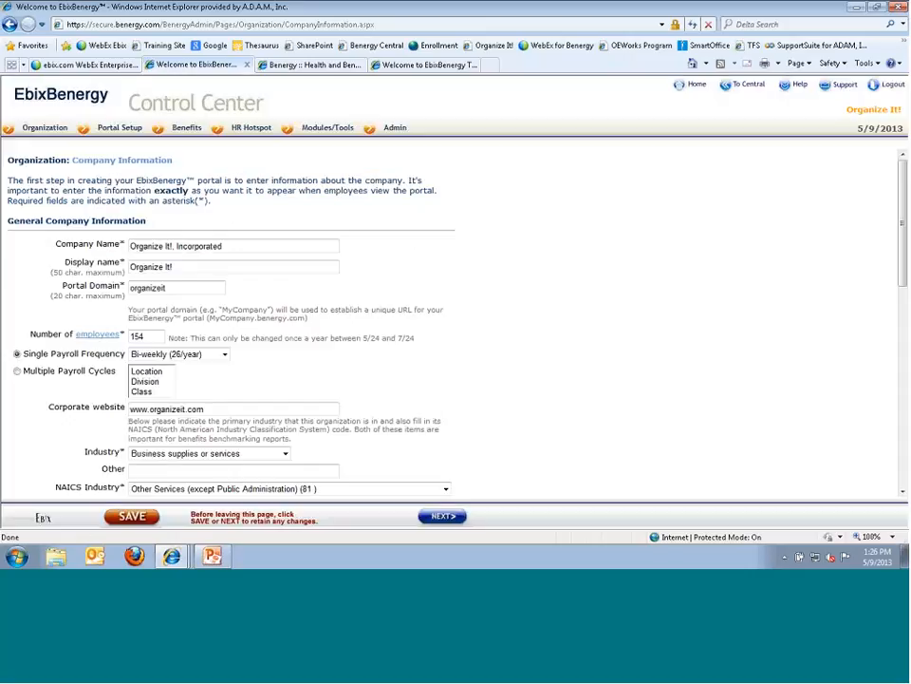
double_click(150, 288)
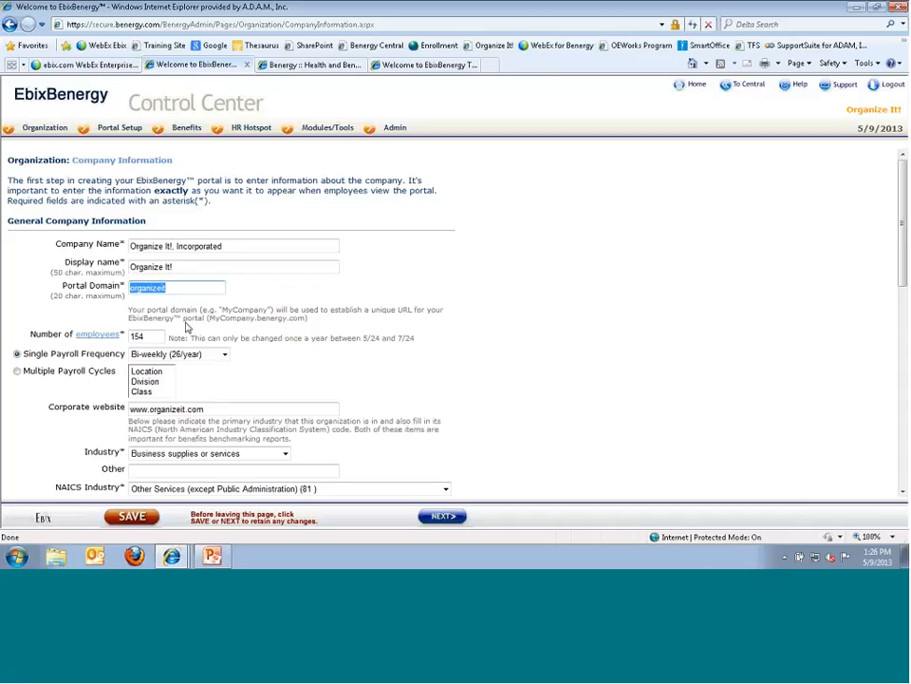
left_click(217, 288)
left_click(218, 289)
left_click(96, 342)
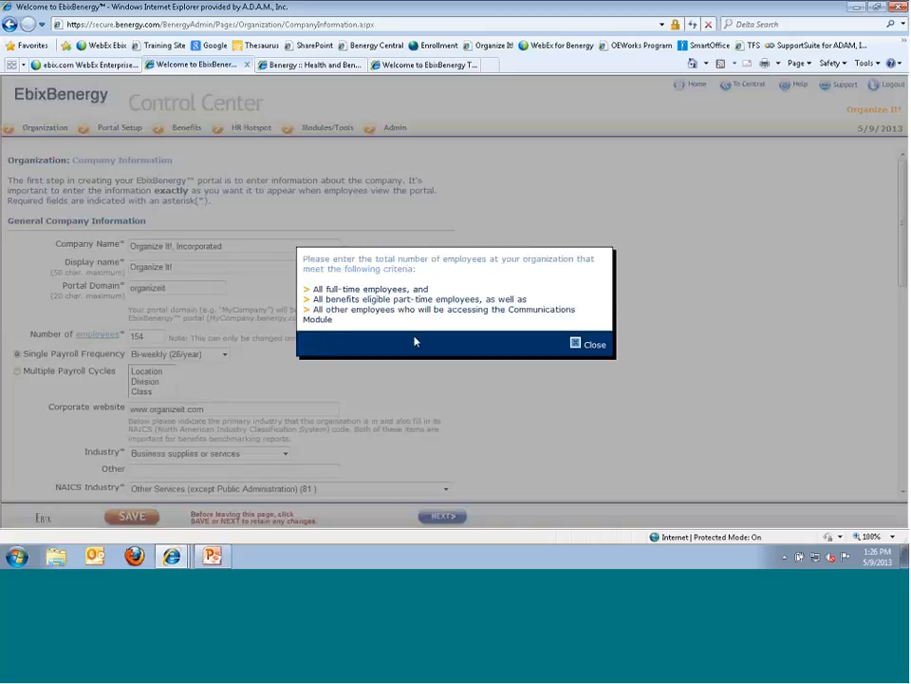
left_click(577, 344)
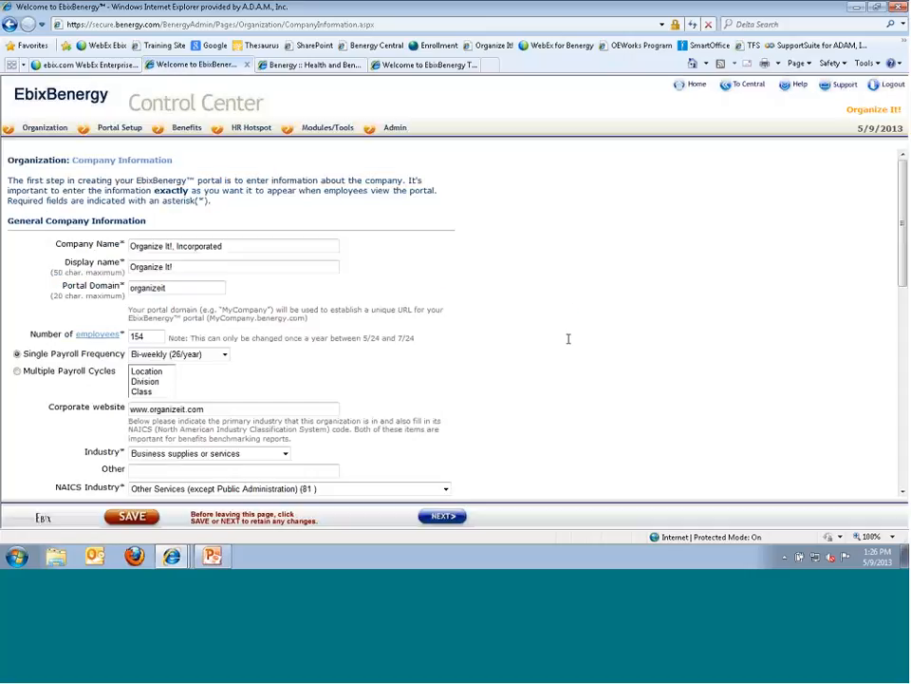
left_click(314, 66)
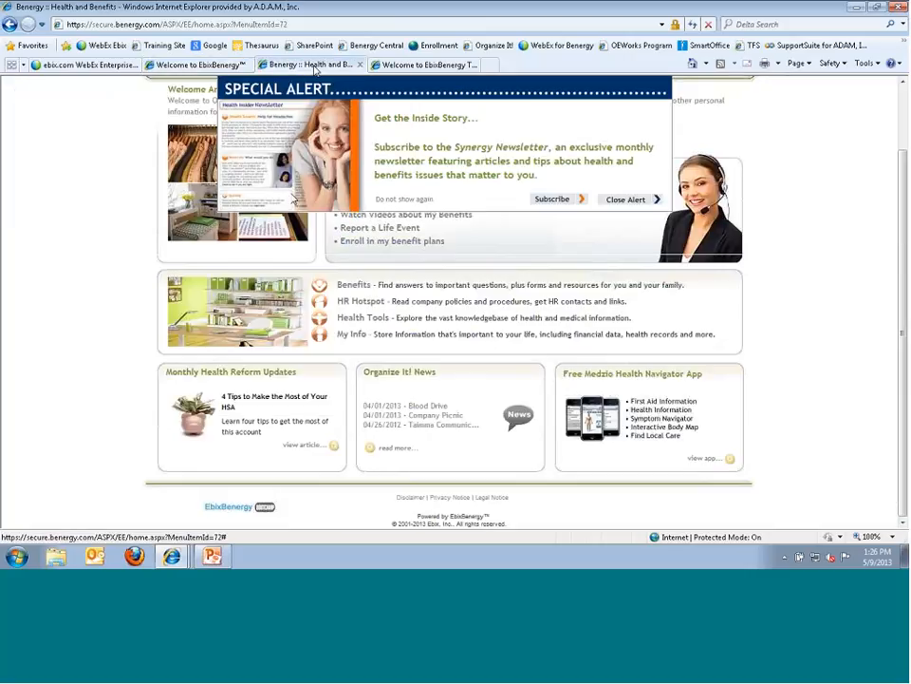
scroll(420, 187, "up", 2)
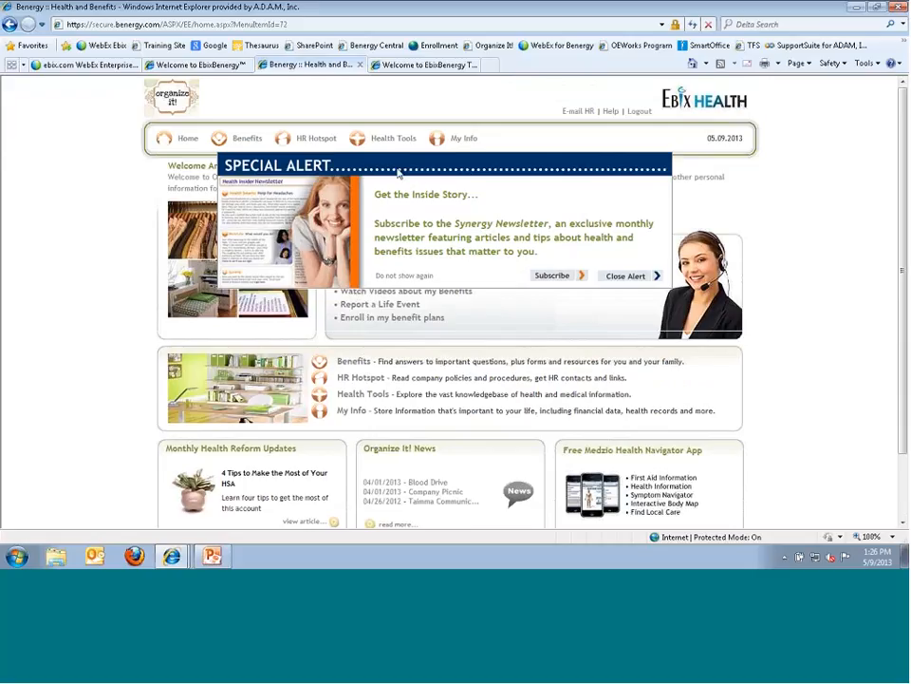
mouse_move(293, 130)
left_click(211, 66)
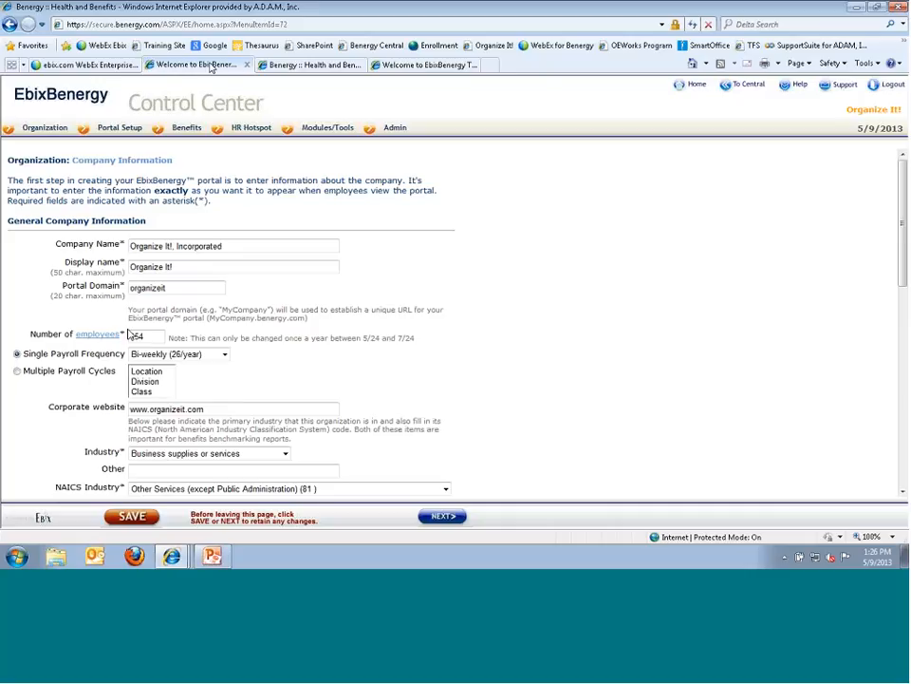
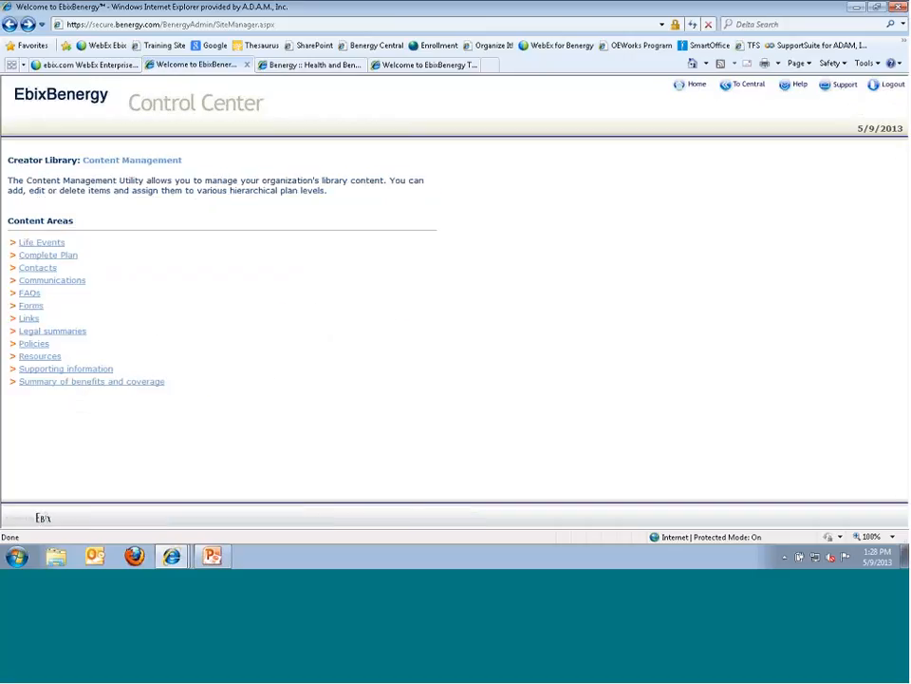
- Open Organize It! Company Information from Home and review the employee count and 5/24–7/24 change-window note
left_click(698, 88)
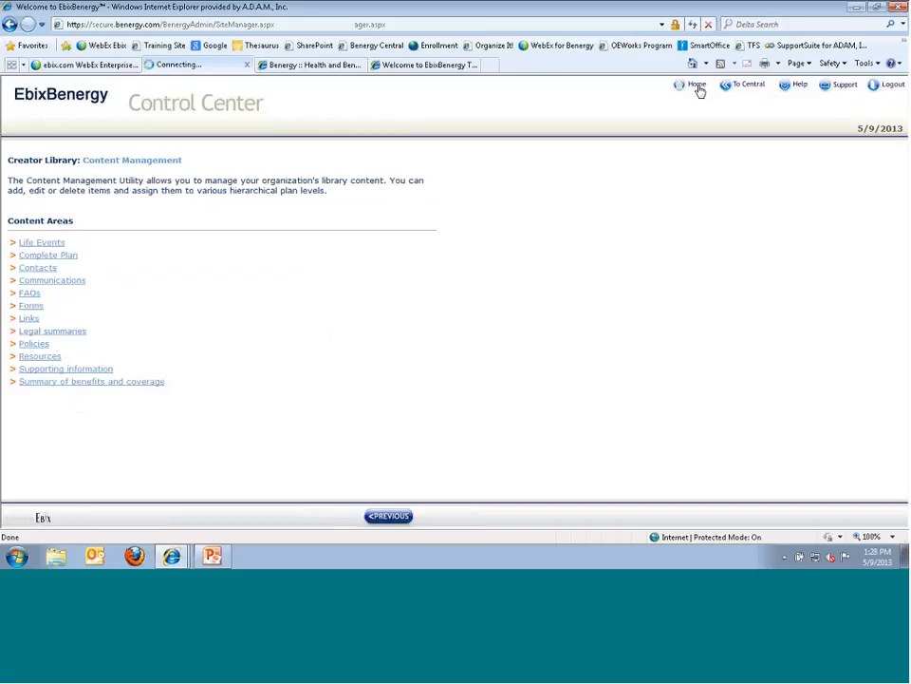
left_click(245, 267)
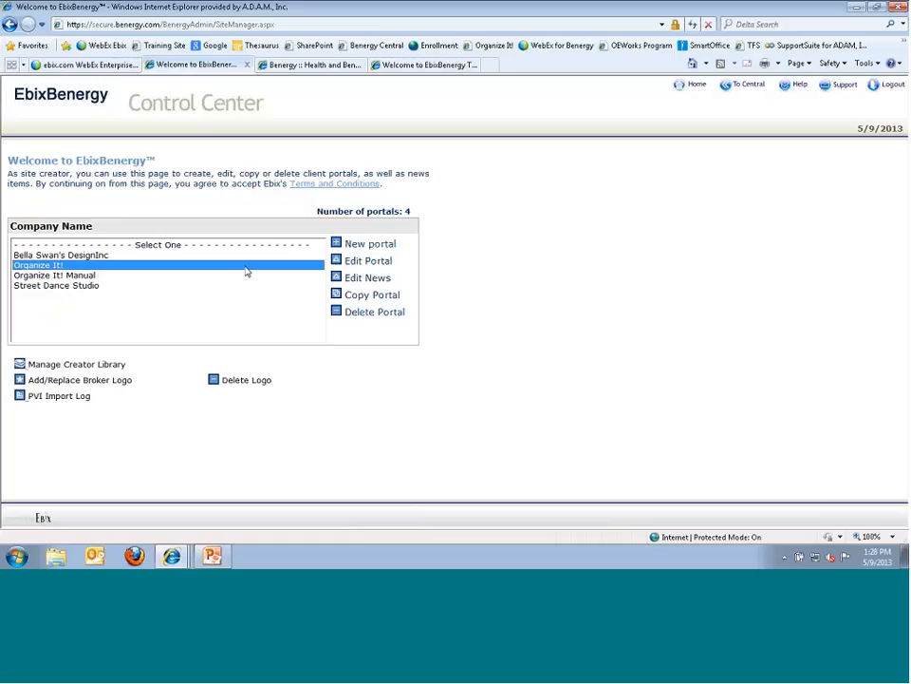
left_click(338, 262)
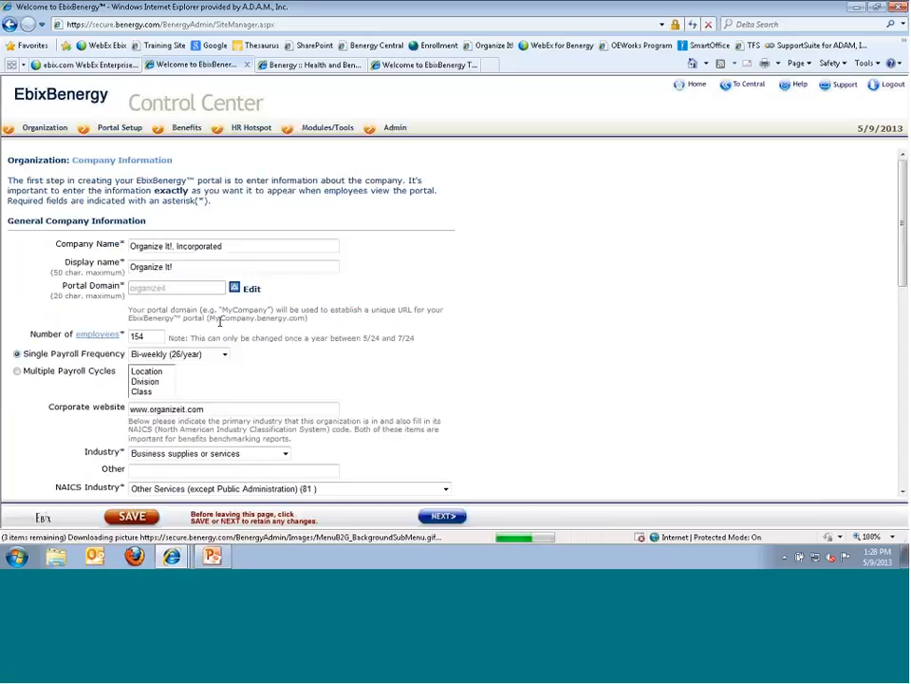
left_click(152, 338)
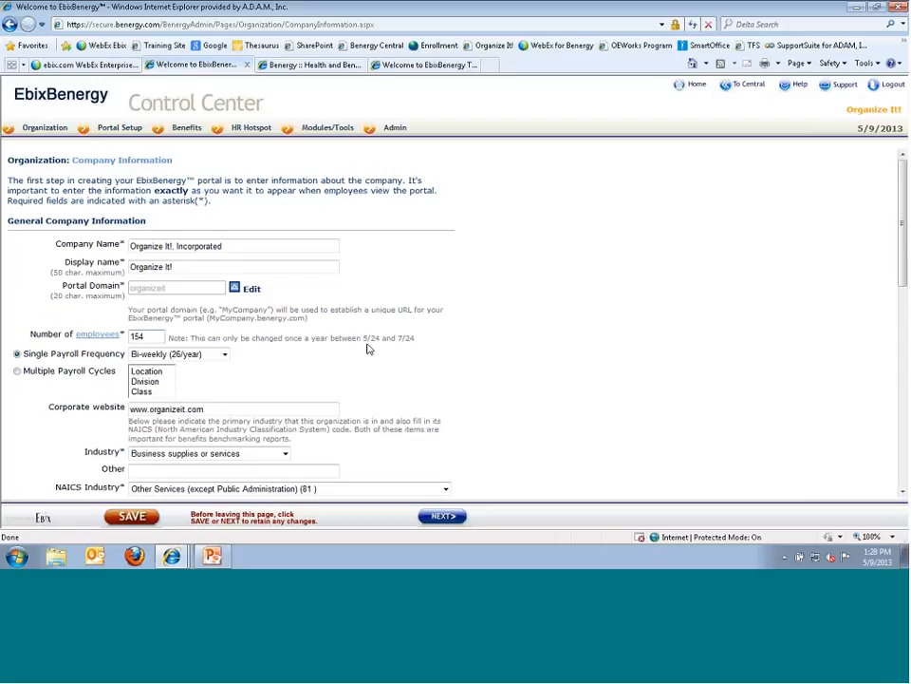
left_click_drag(364, 338, 420, 339)
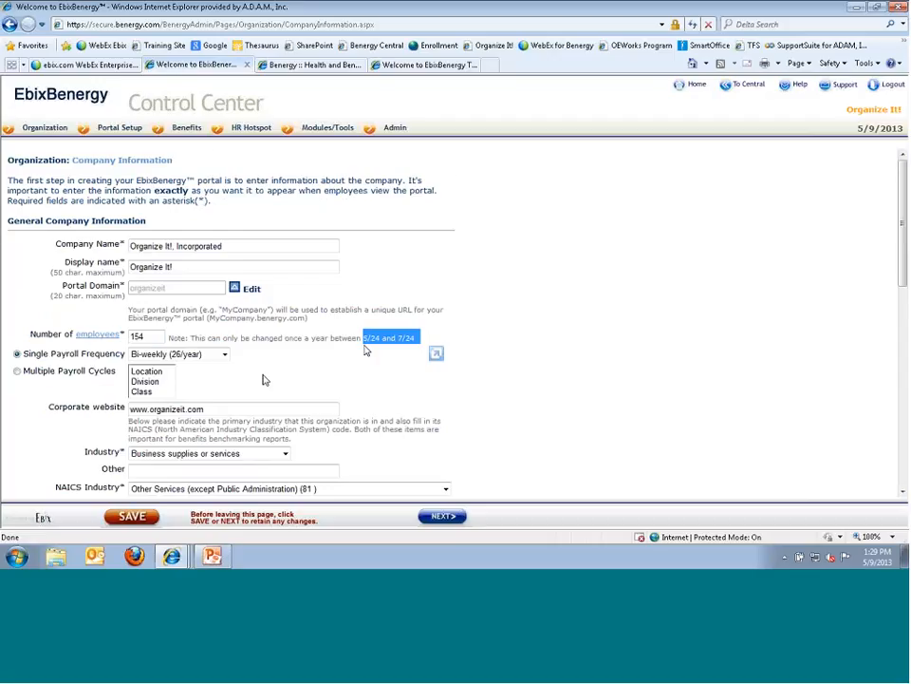
scroll(264, 380, "down", 1)
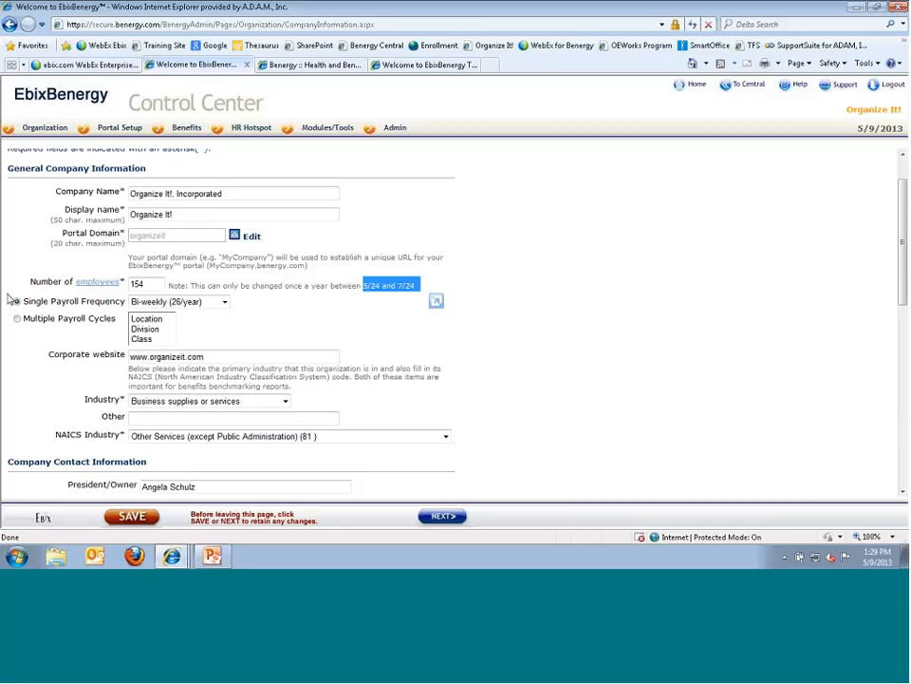
- Check the payroll frequency, leaving it Bi-weekly (26/year), and leave the Industry choice unchanged
left_click(225, 302)
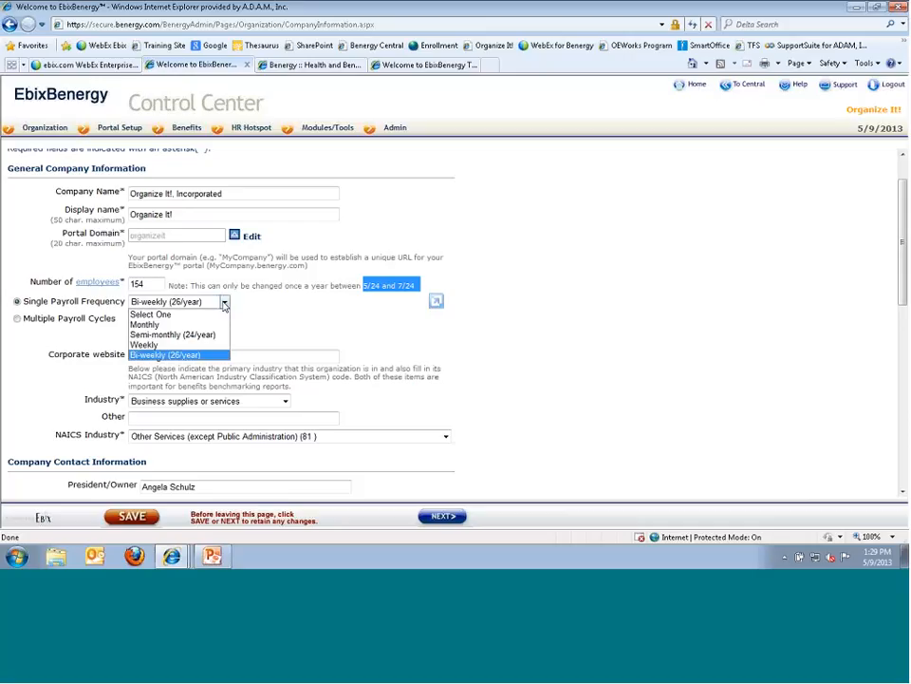
left_click(225, 302)
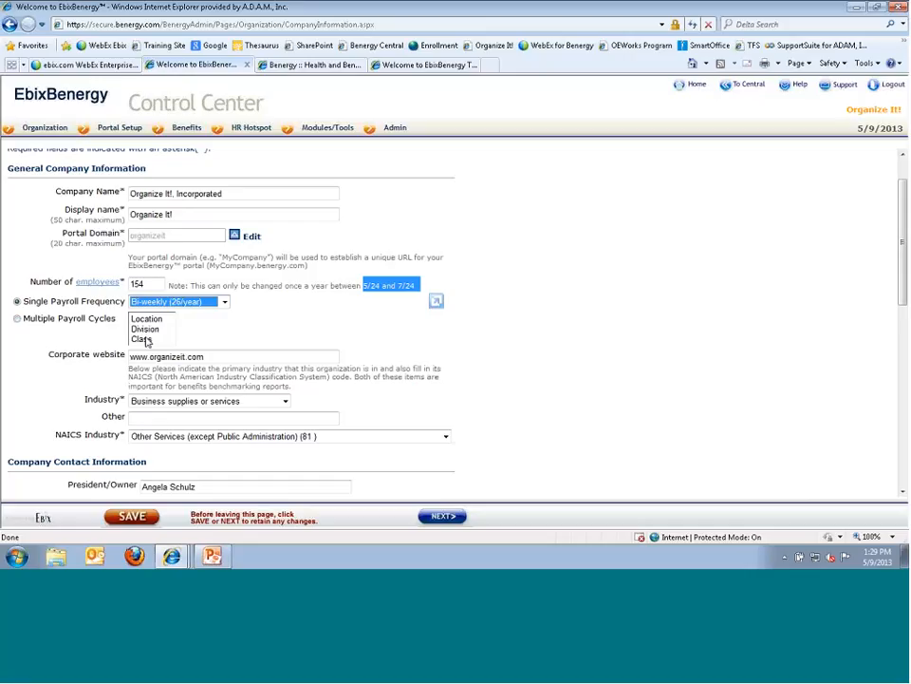
left_click(142, 357)
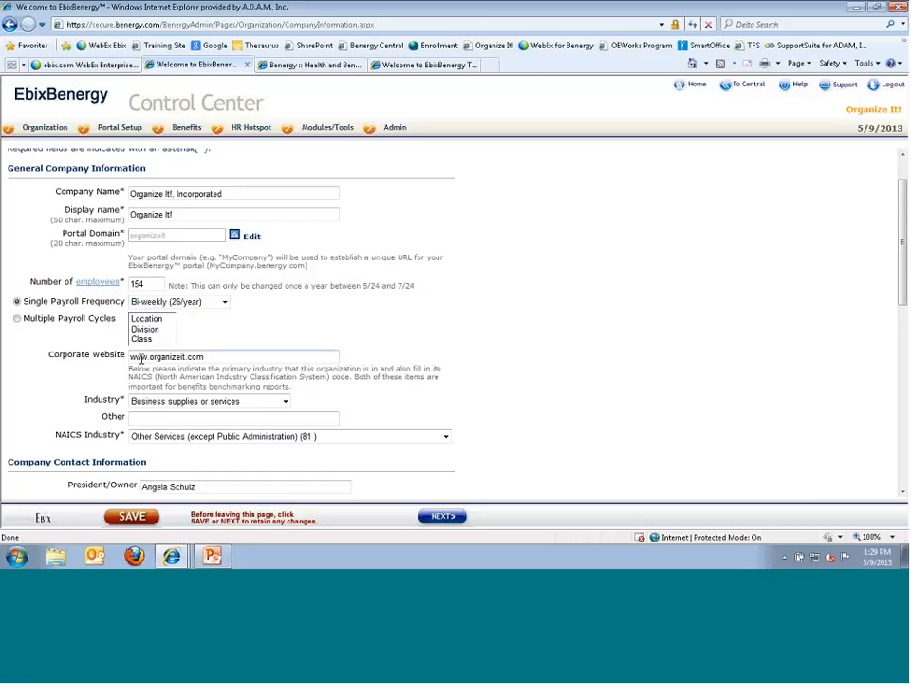
left_click(285, 401)
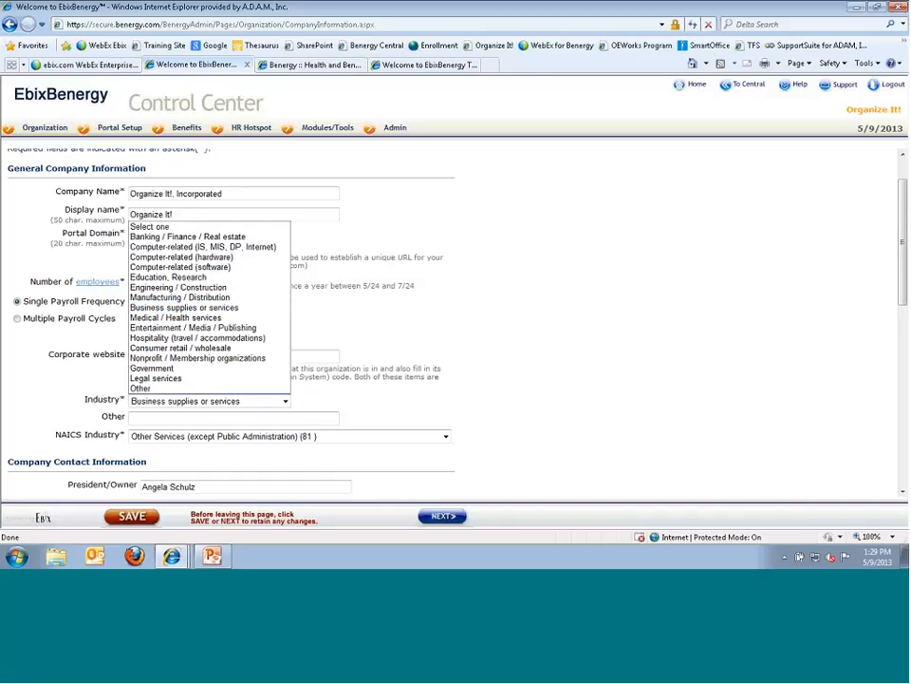
left_click(142, 418)
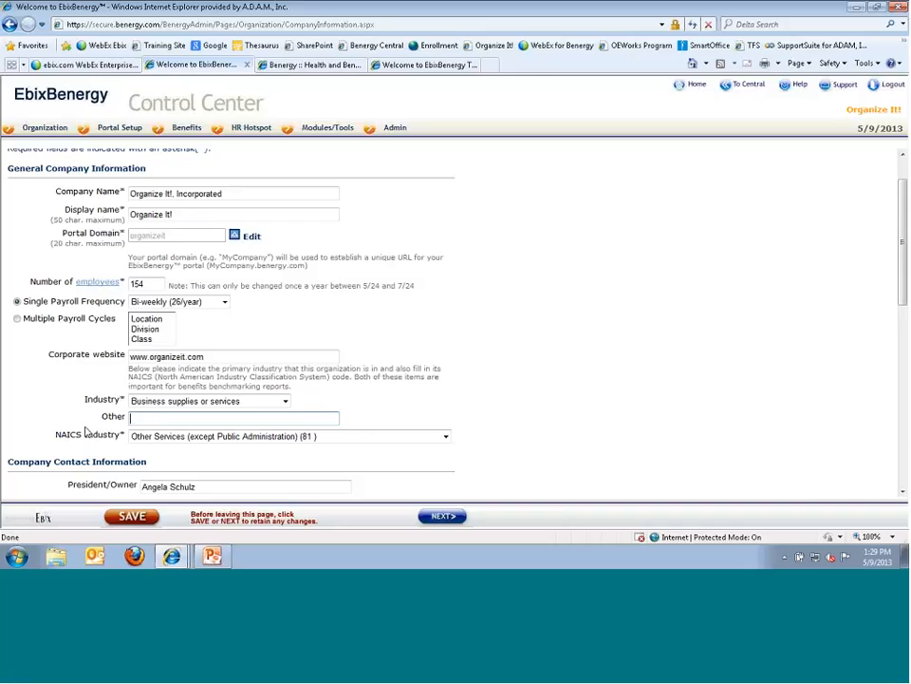
- Set NAICS Industry to Finance and Insurance (52)
left_click(444, 437)
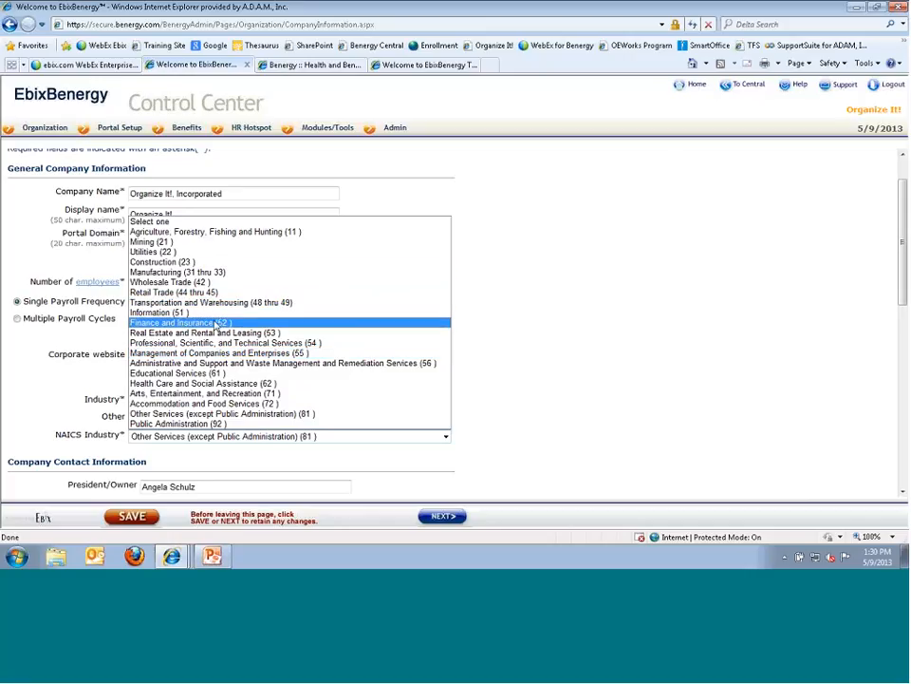
left_click(225, 326)
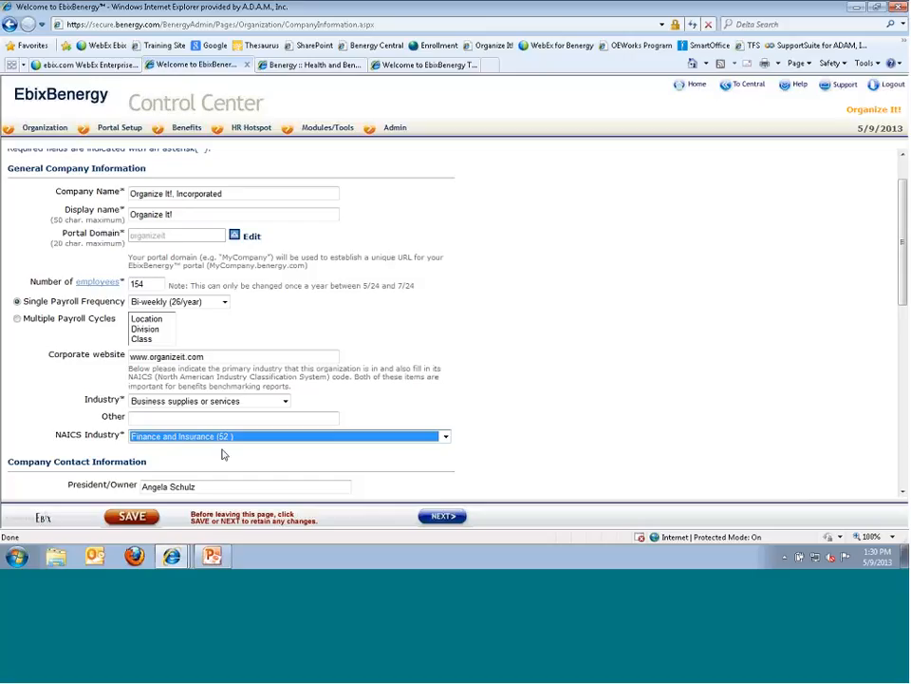
scroll(223, 455, "down", 1)
scroll(223, 453, "down", 1)
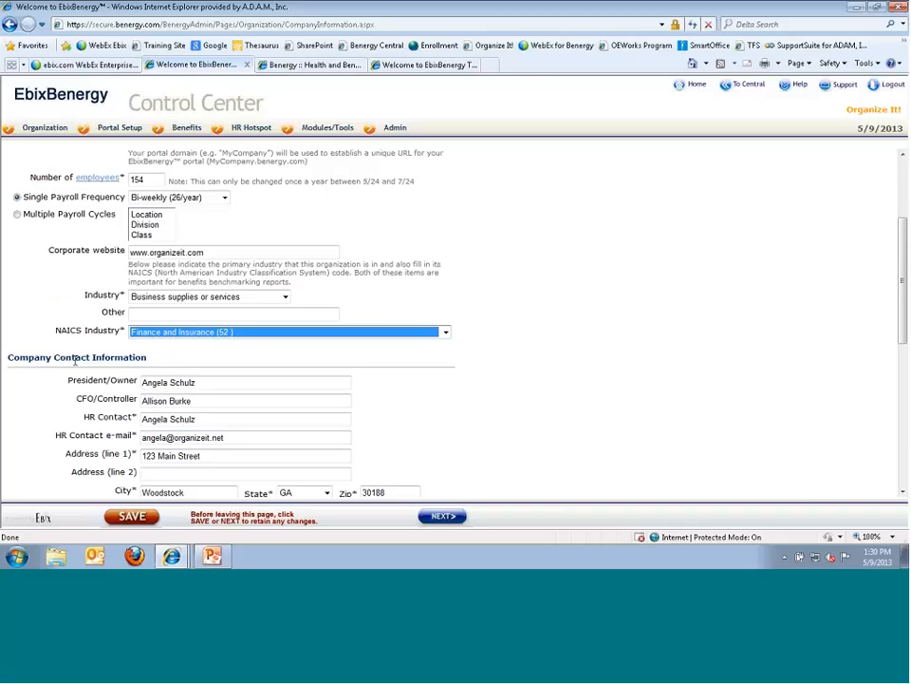
- Review Company Contact Information and the HR e-mail list, then switch to the Benergy Health and Benefits portal
scroll(74, 361, "down", 3)
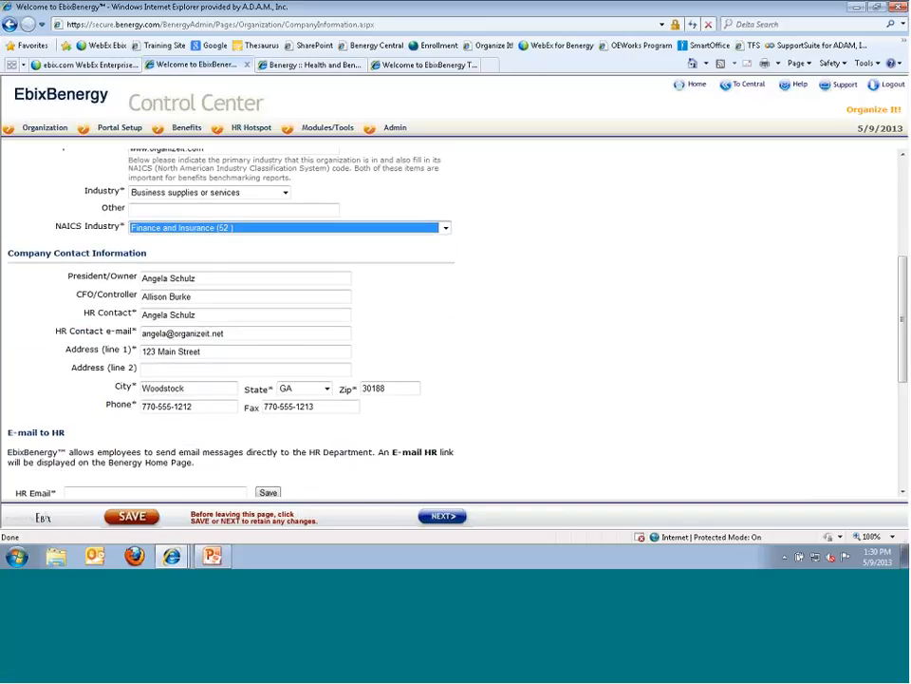
left_click_drag(197, 315, 138, 317)
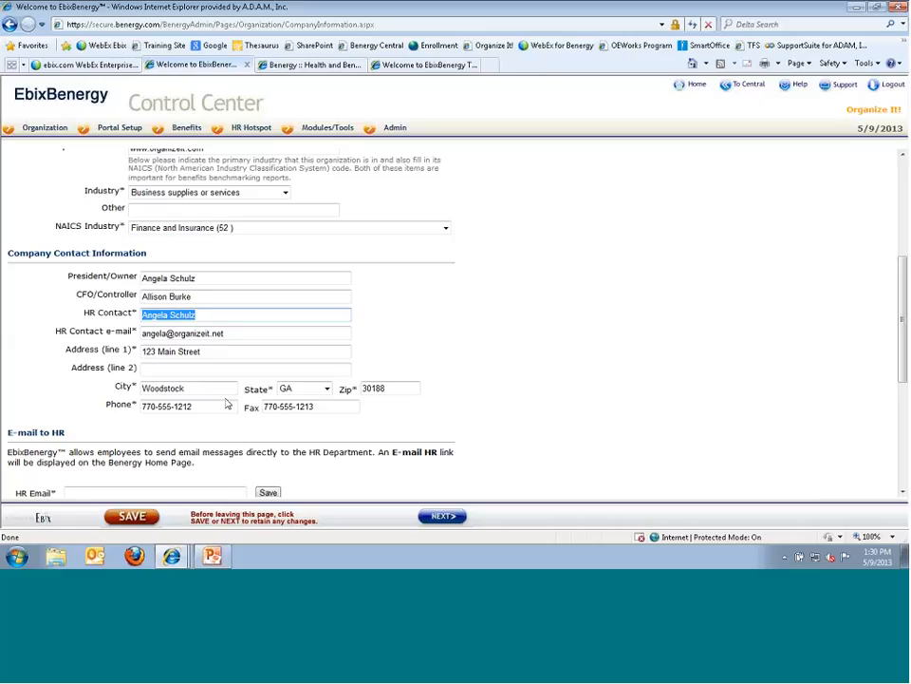
scroll(225, 391, "down", 2)
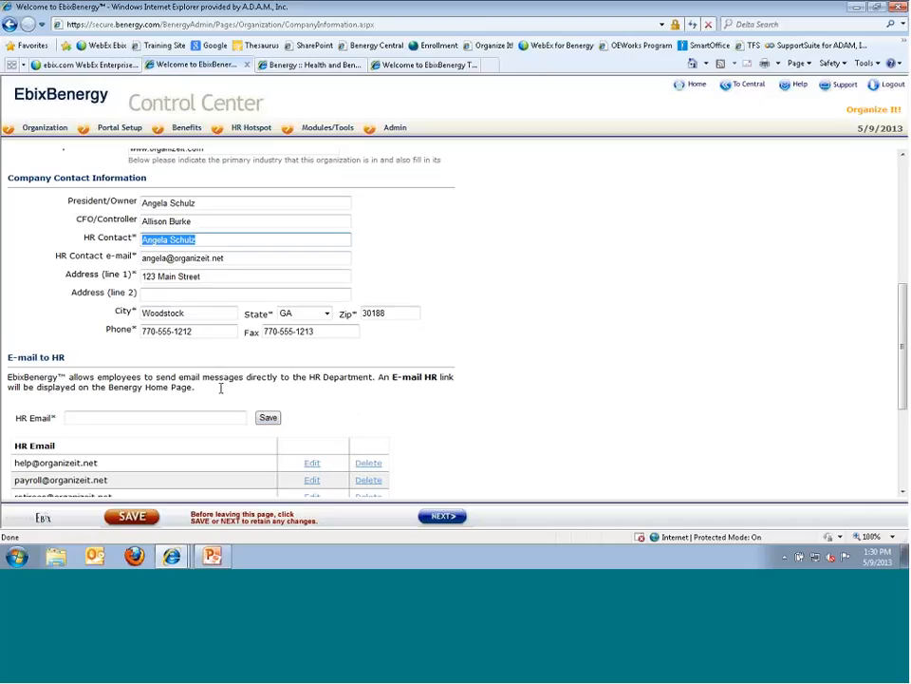
scroll(137, 324, "down", 4)
scroll(137, 324, "up", 1)
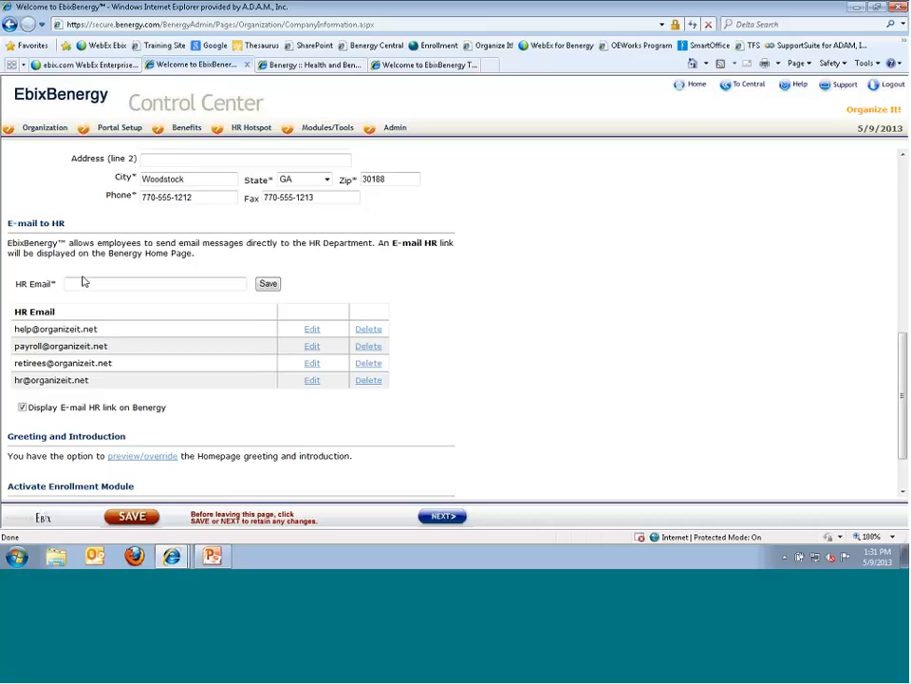
left_click(281, 63)
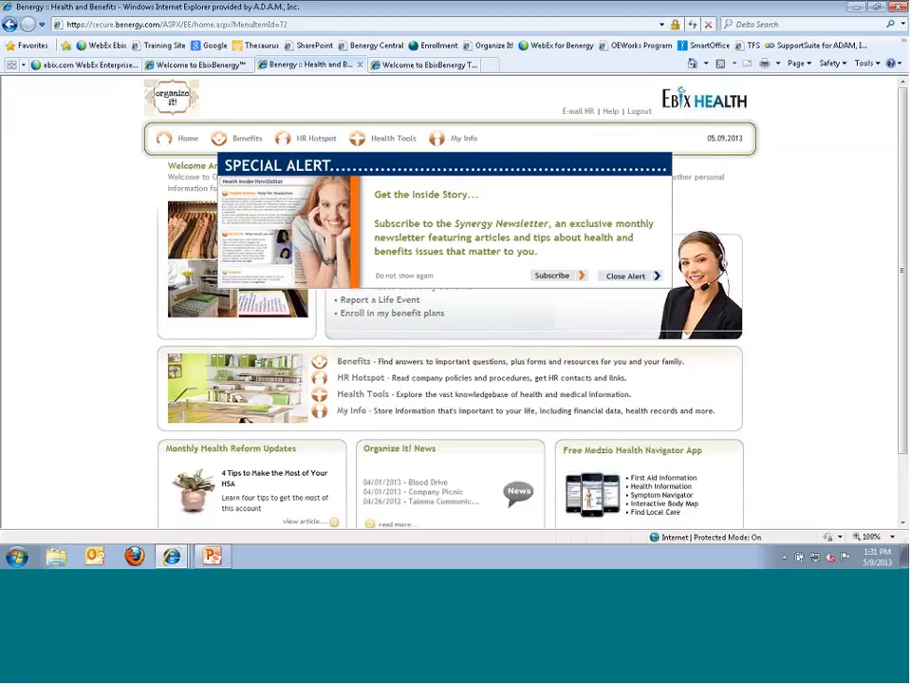
- Look over the portal's Benefits and HR Hotspot menus, then return to the Welcome to EbixBenergy Control Center
mouse_move(244, 143)
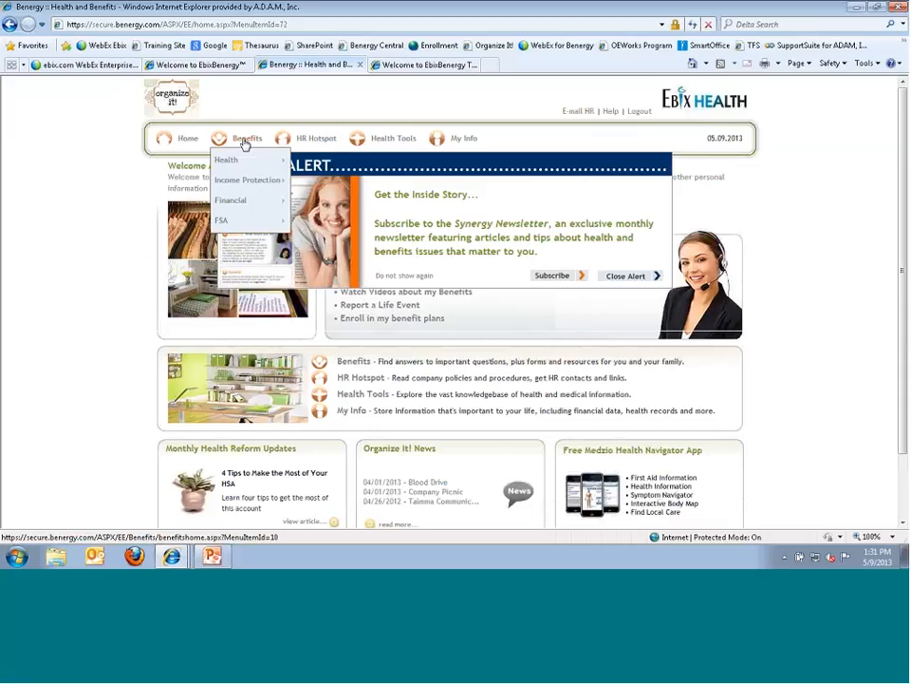
mouse_move(293, 143)
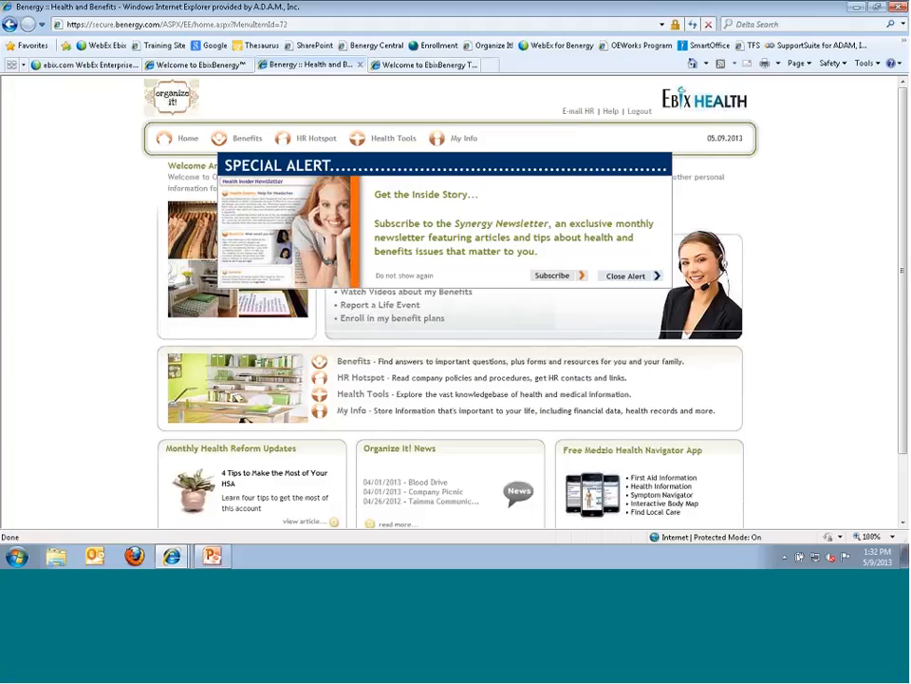
left_click(235, 65)
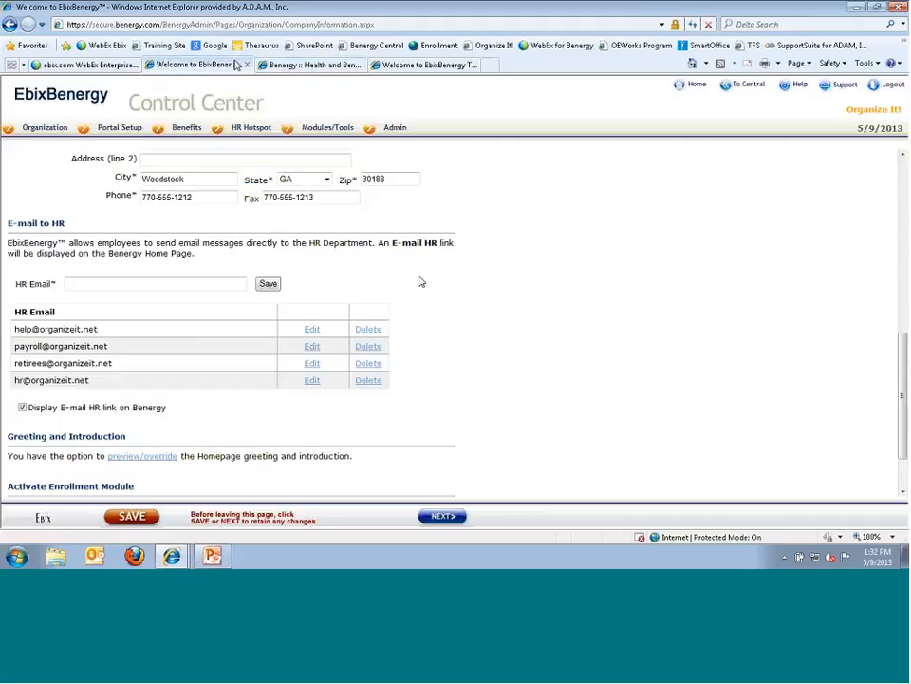
- Add a recruiting address to the HR e-mail list
scroll(391, 336, "down", 1)
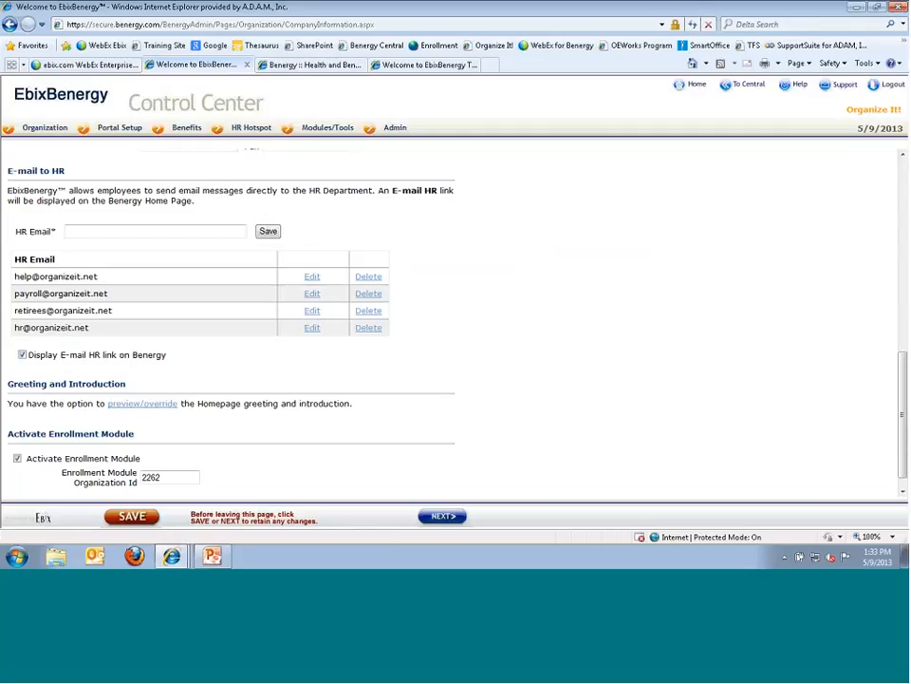
left_click(225, 231)
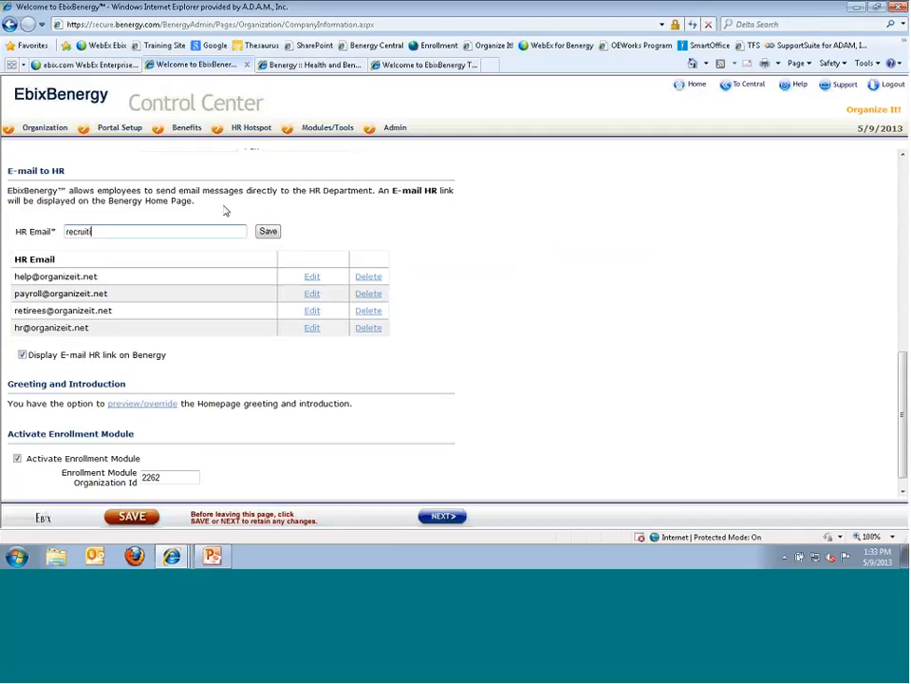
left_click(268, 232)
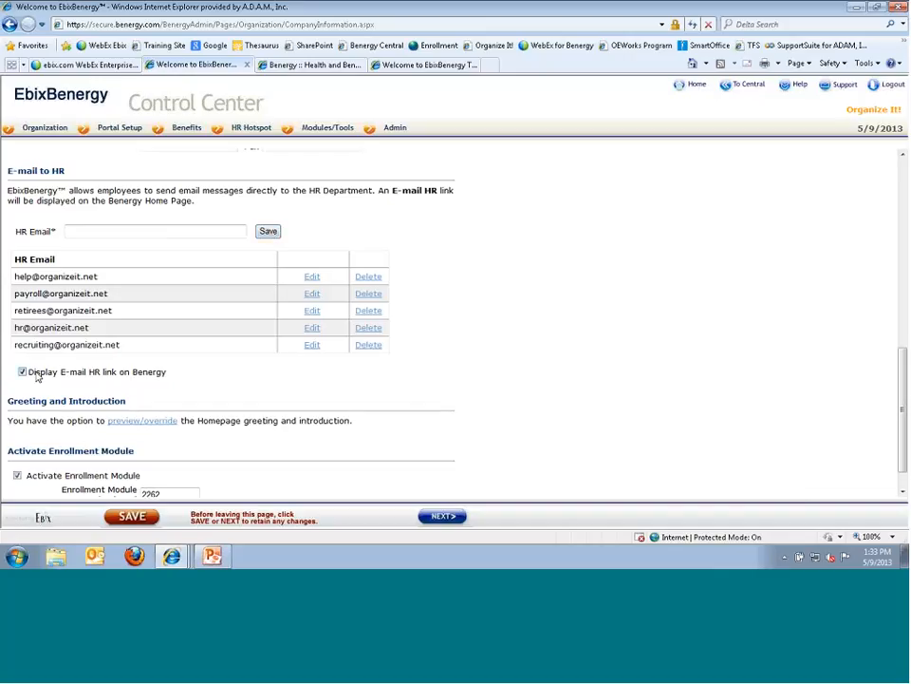
- Edit the recruiting address to insert 99 before the @ and update it
left_click(311, 344)
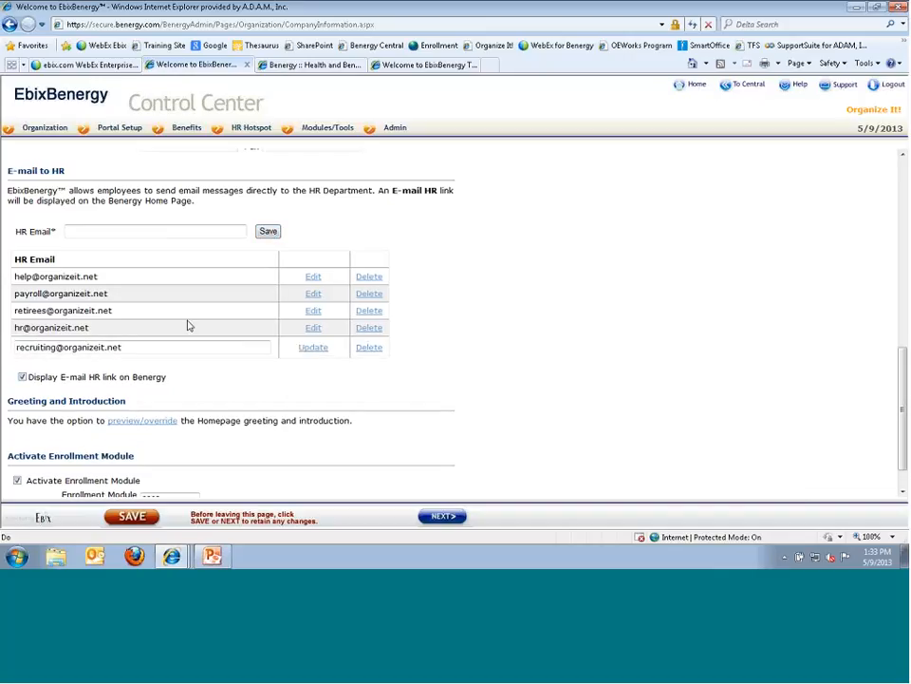
left_click(57, 348)
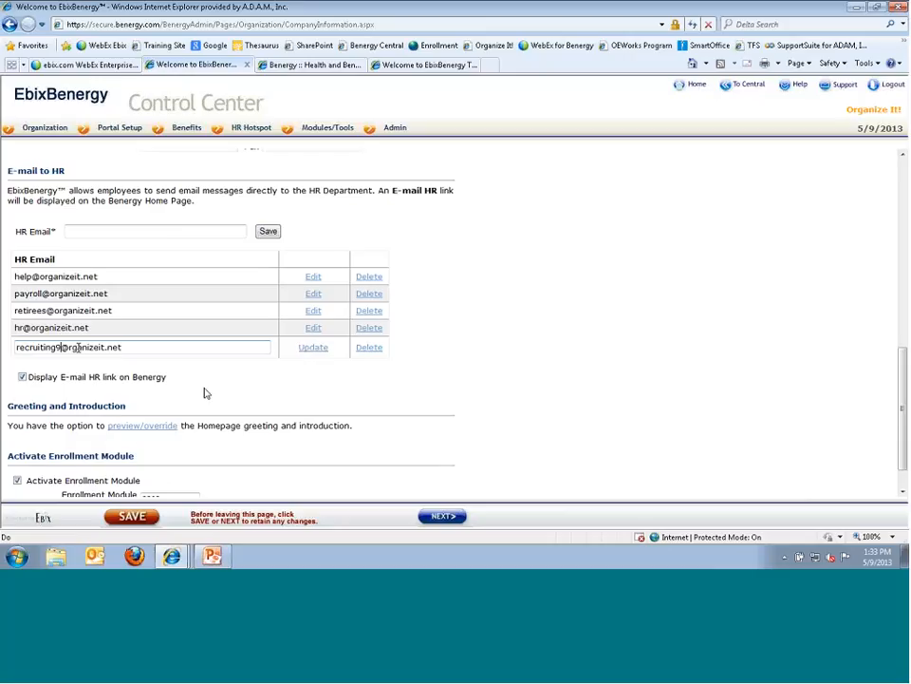
type("99")
left_click(314, 348)
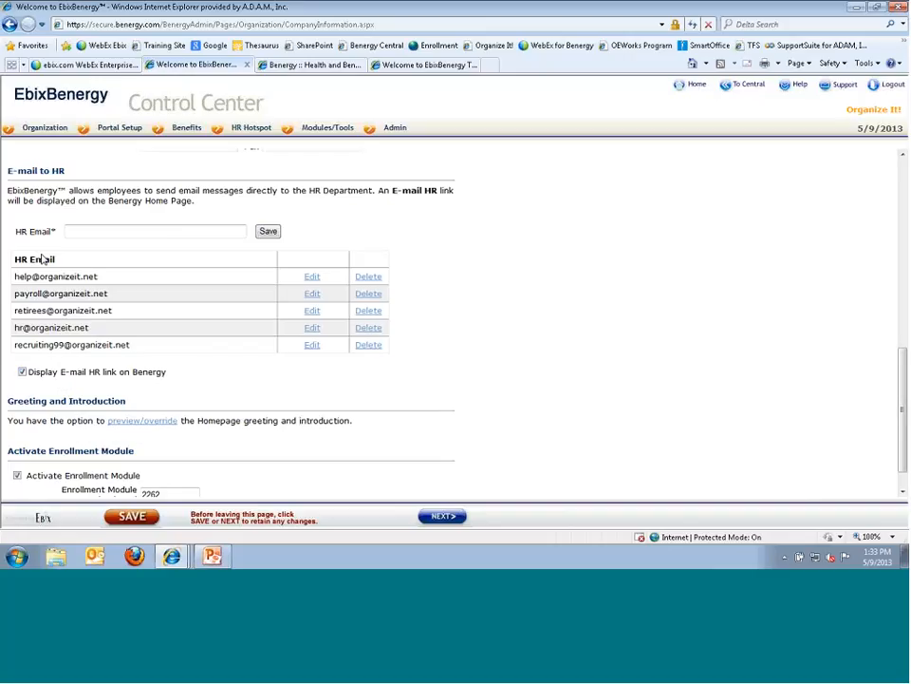
scroll(53, 438, "down", 1)
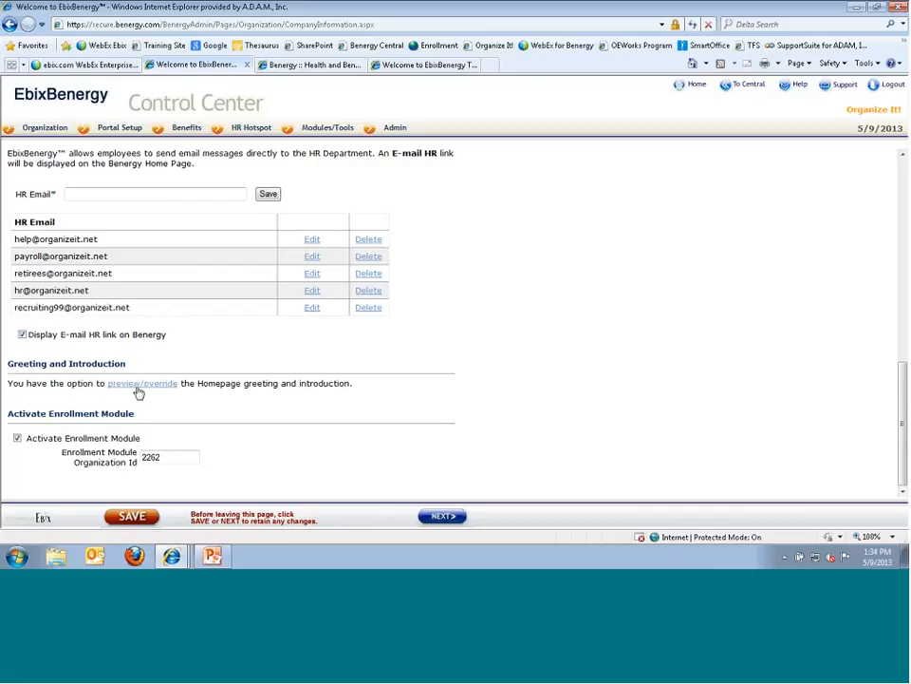
- Compare the default and 'Welcome to Organize It!' override introduction texts, then close and switch to the employee portal
left_click(126, 390)
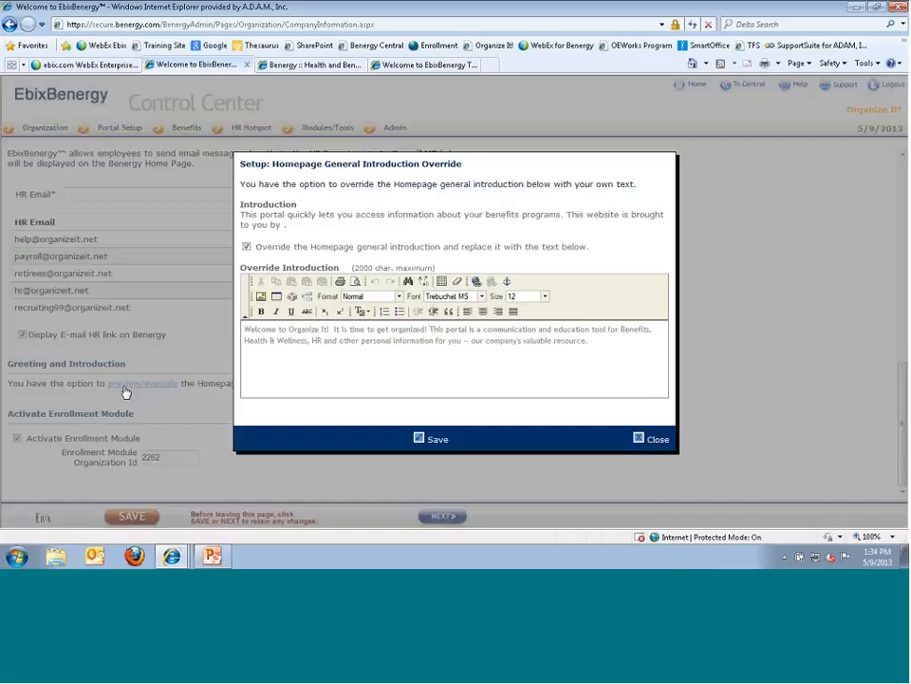
left_click_drag(240, 216, 293, 234)
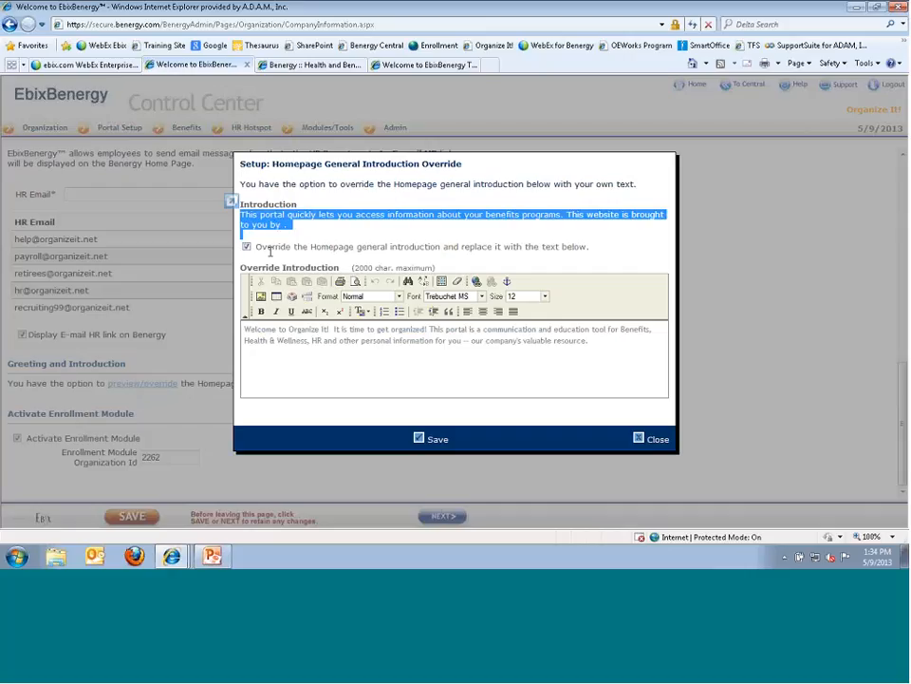
left_click_drag(279, 328, 447, 354)
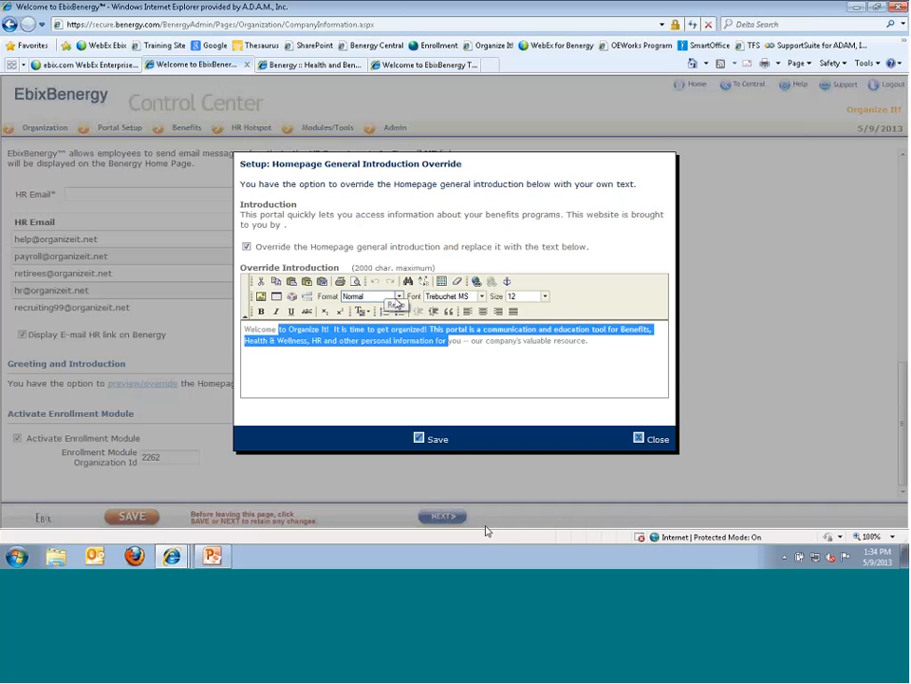
left_click(652, 439)
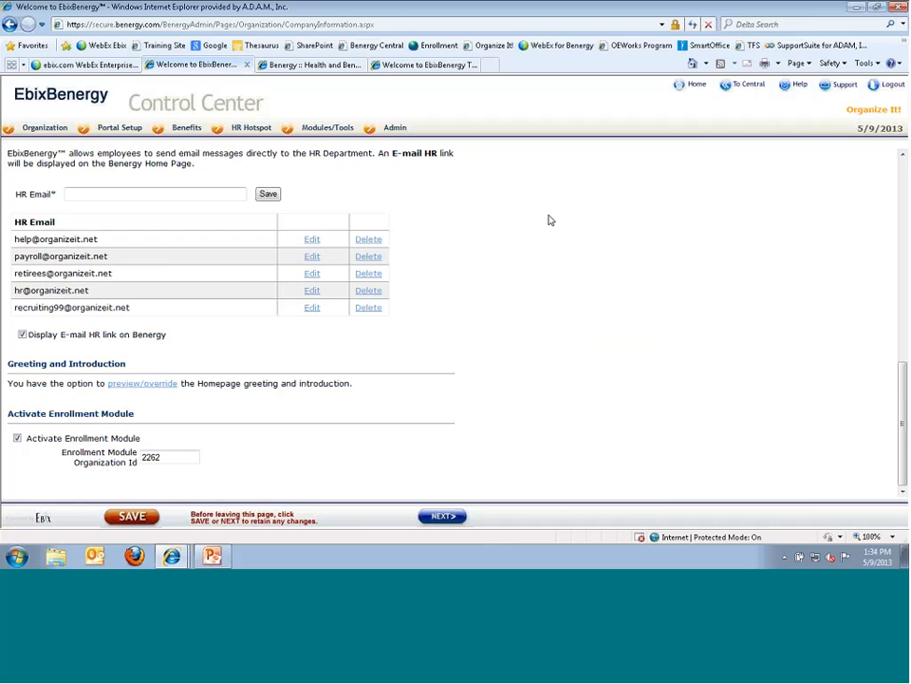
left_click(274, 69)
- Dismiss the Special Alert, review the homepage welcome text, and return to the Control Center tab
left_click(625, 275)
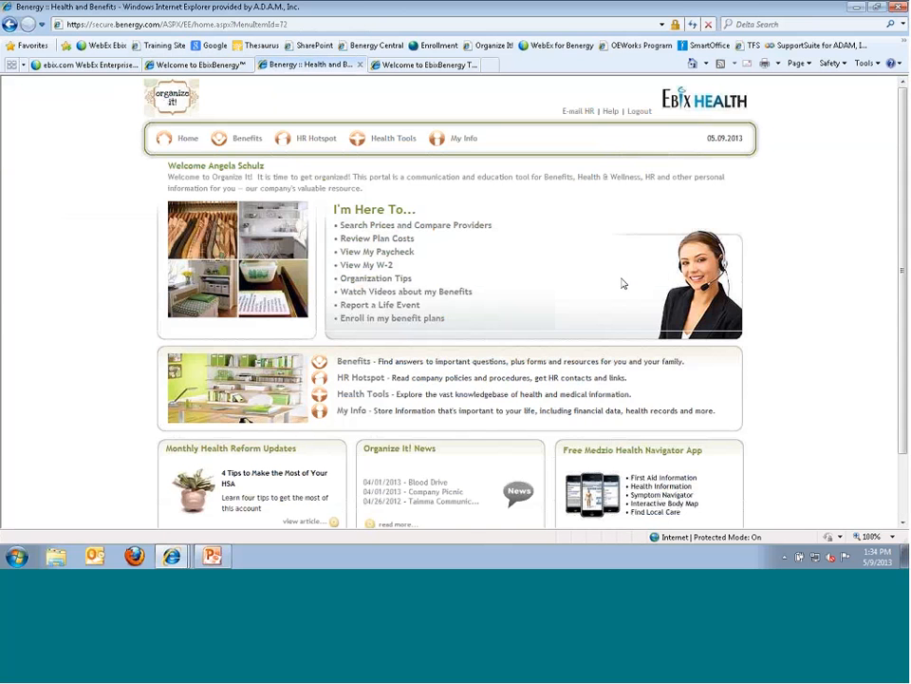
left_click_drag(168, 177, 383, 191)
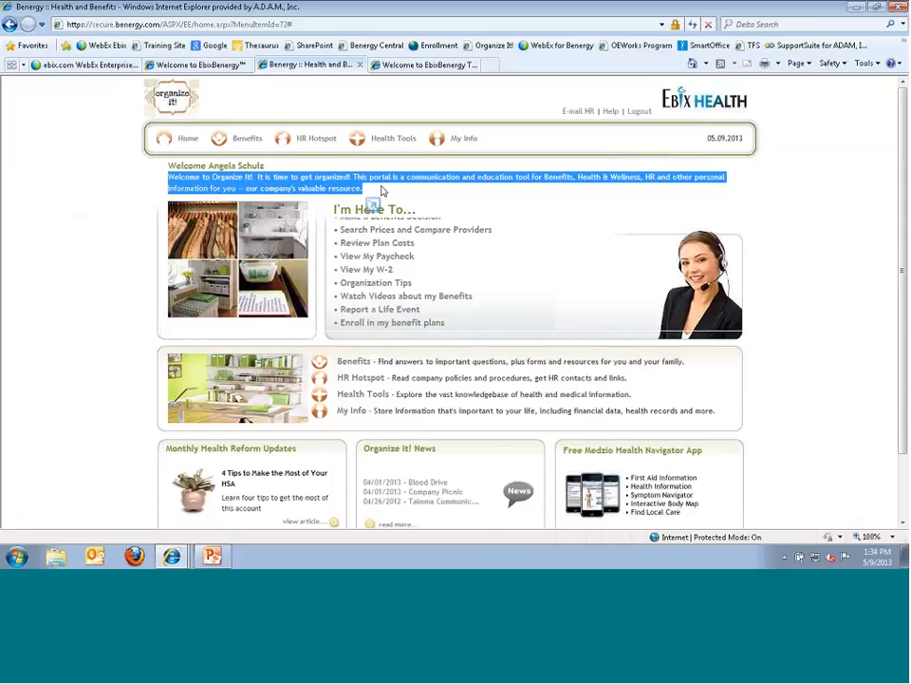
left_click(195, 65)
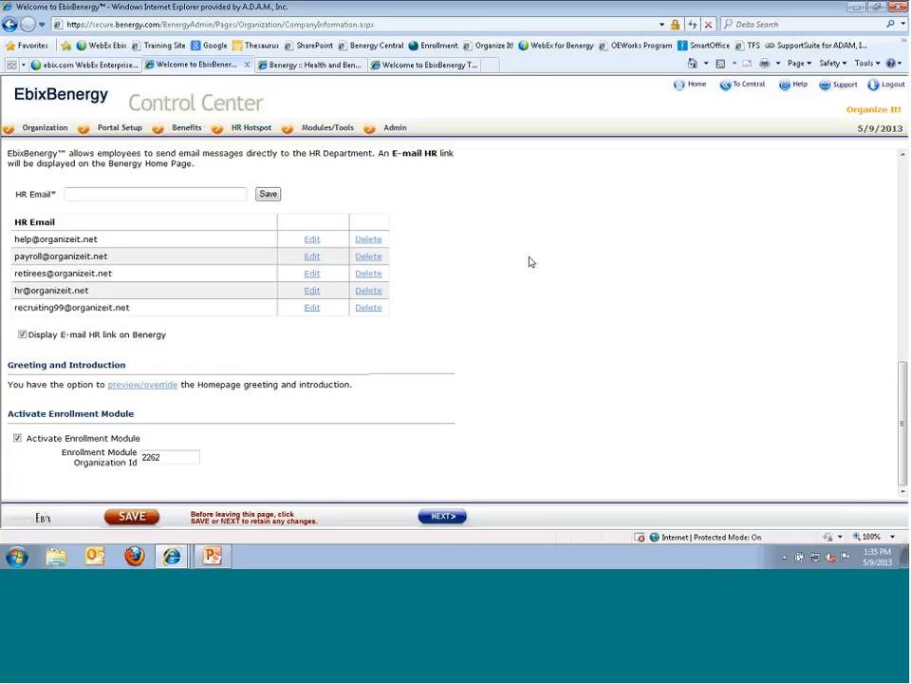
scroll(560, 295, "up", 10)
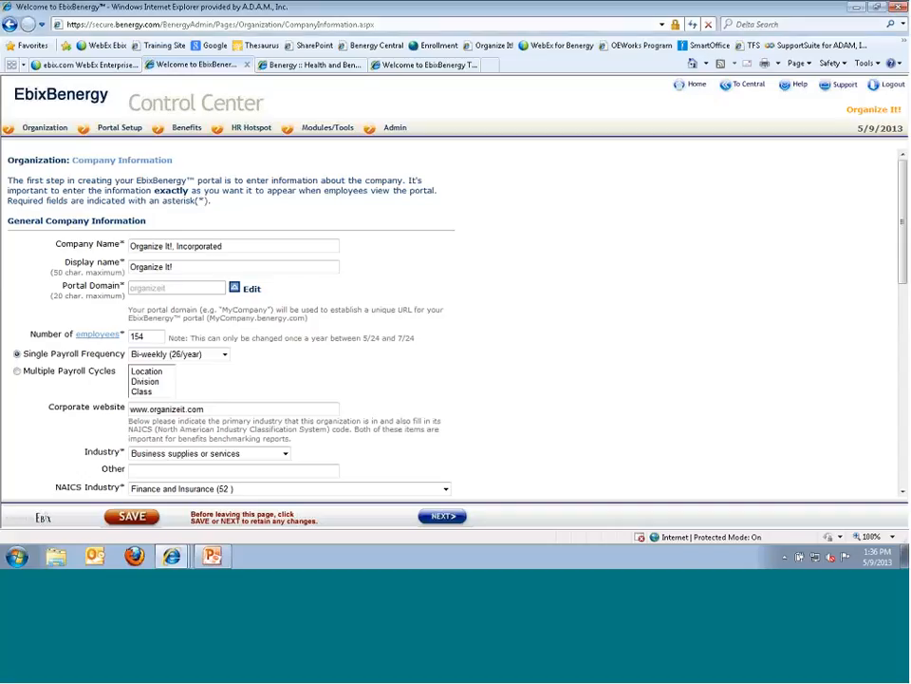
scroll(479, 379, "down", 5)
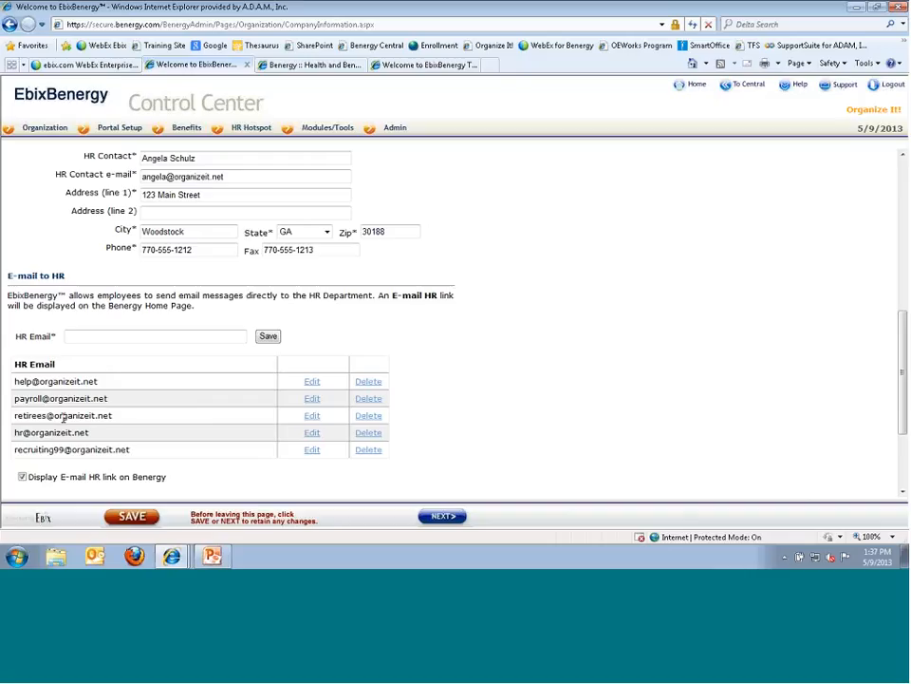
left_click(316, 67)
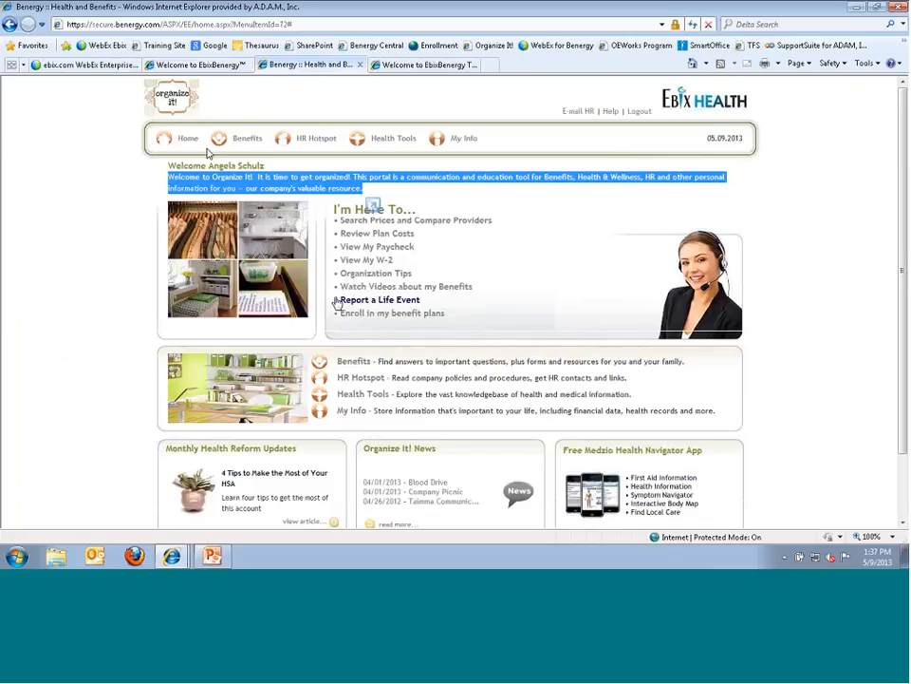
mouse_move(245, 153)
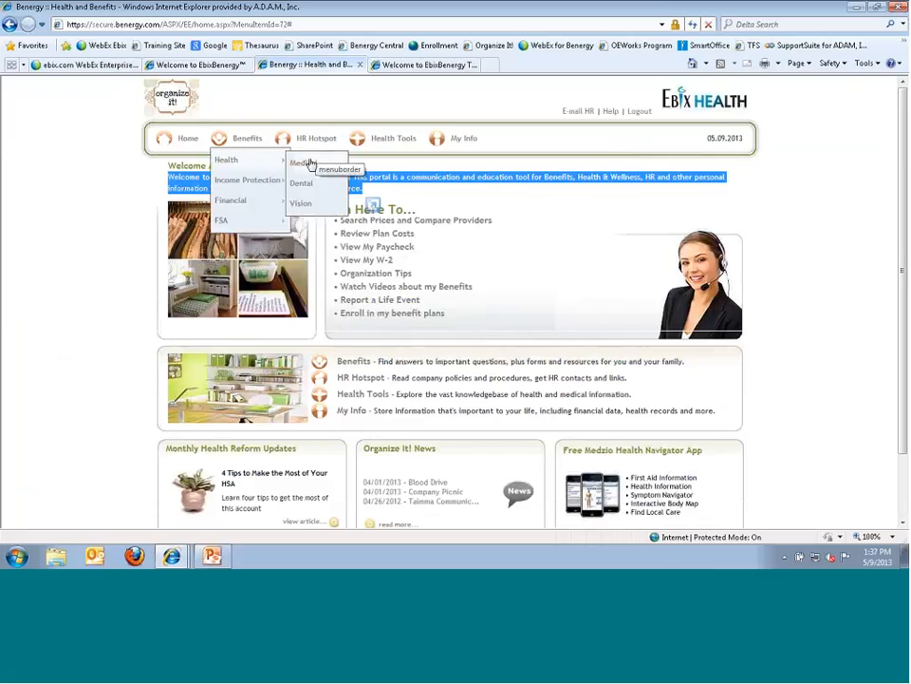
left_click(92, 318)
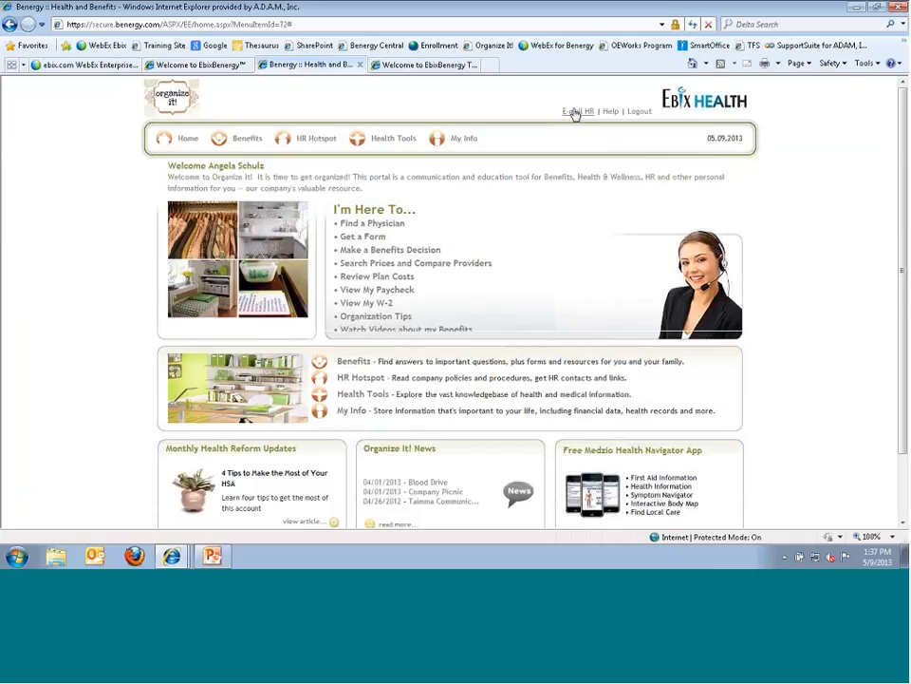
left_click(220, 65)
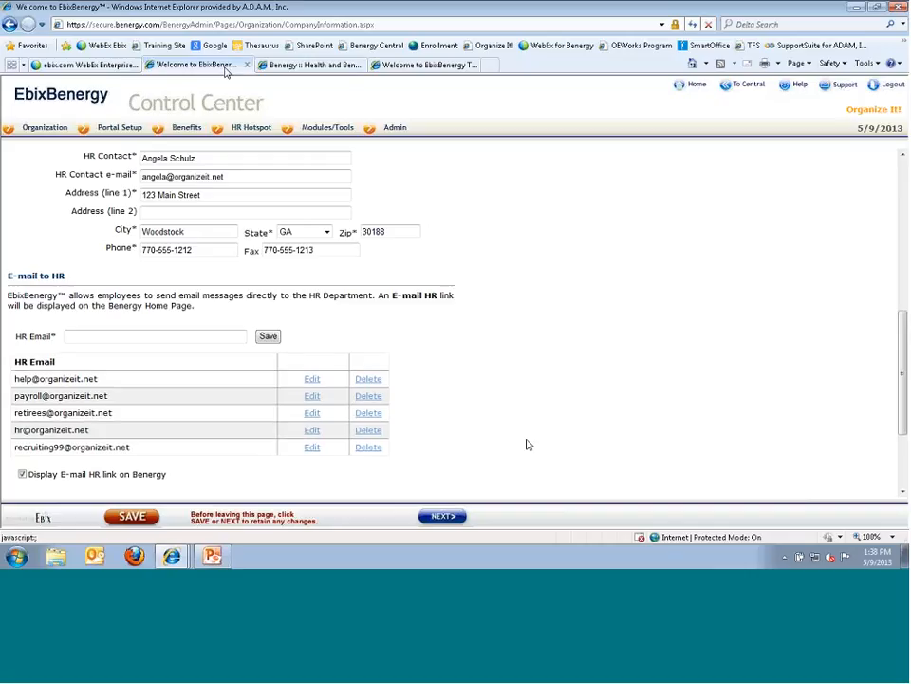
- Scroll to the bottom of Company Information and continue to Broker Information
scroll(529, 443, "down", 2)
left_click(444, 518)
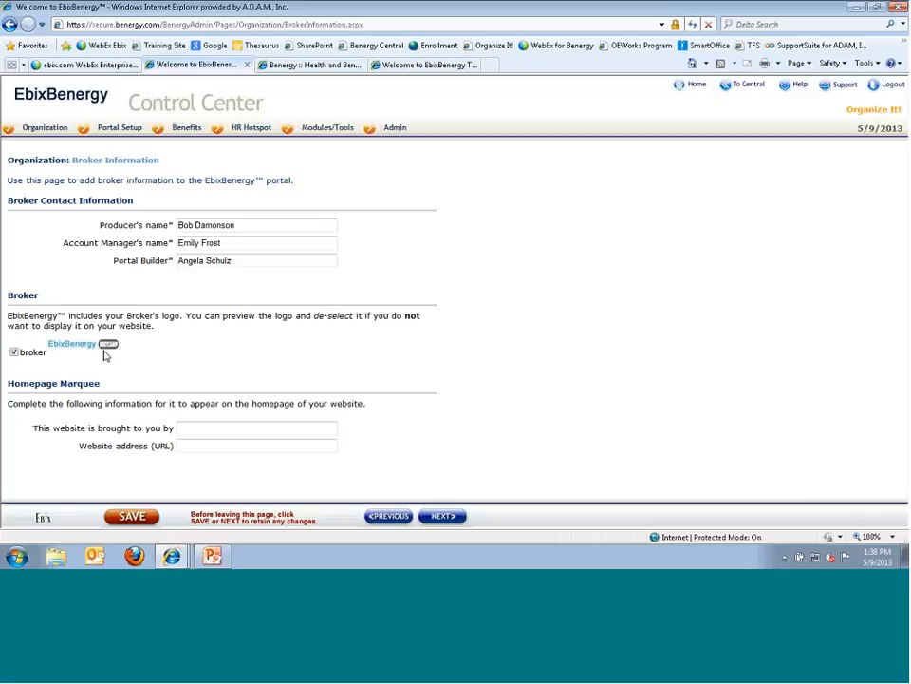
left_click(692, 86)
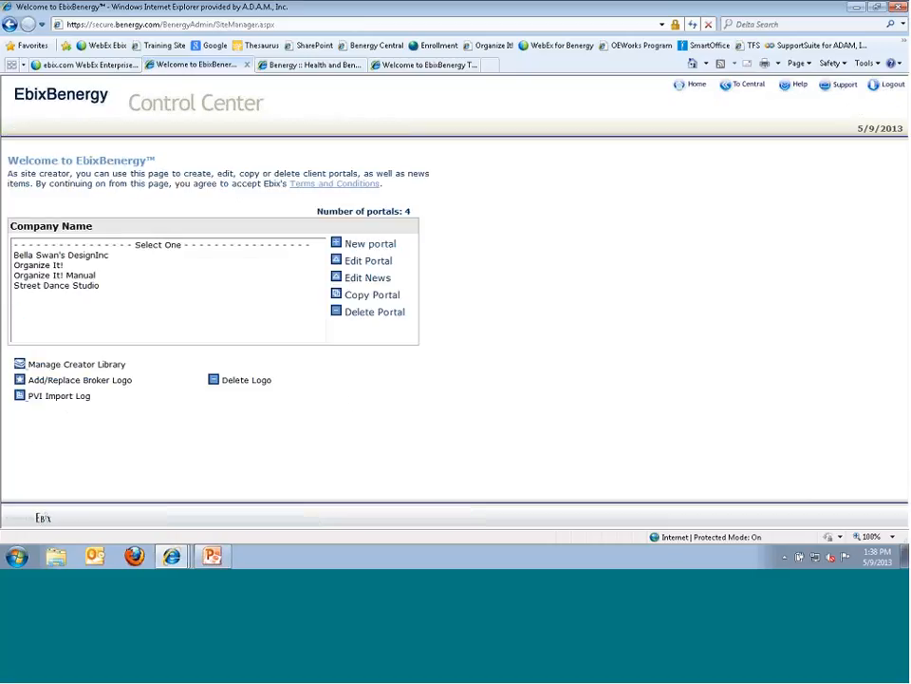
left_click(43, 265)
left_click(366, 260)
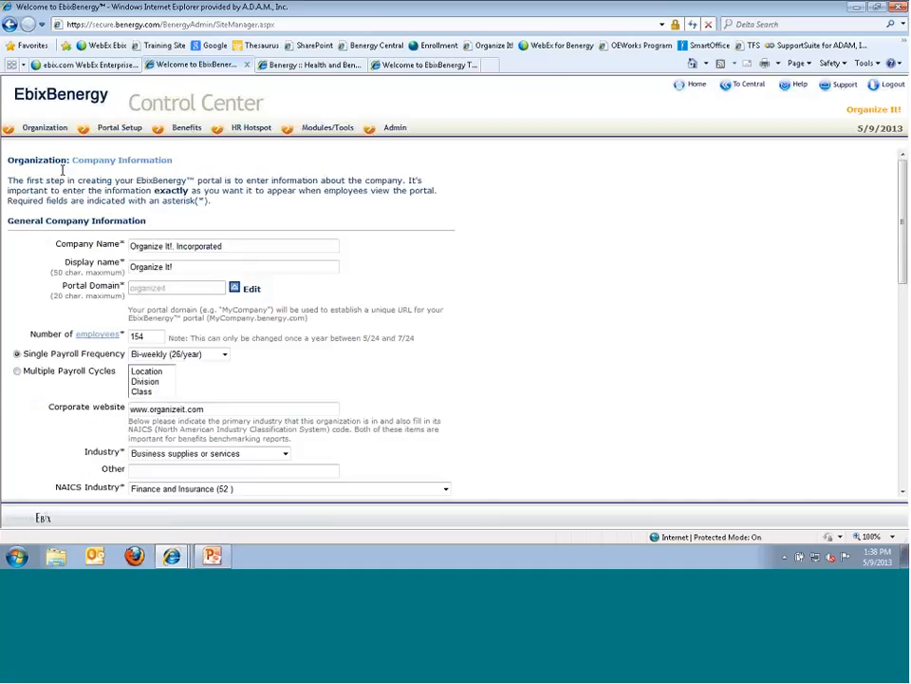
mouse_move(40, 139)
left_click(38, 162)
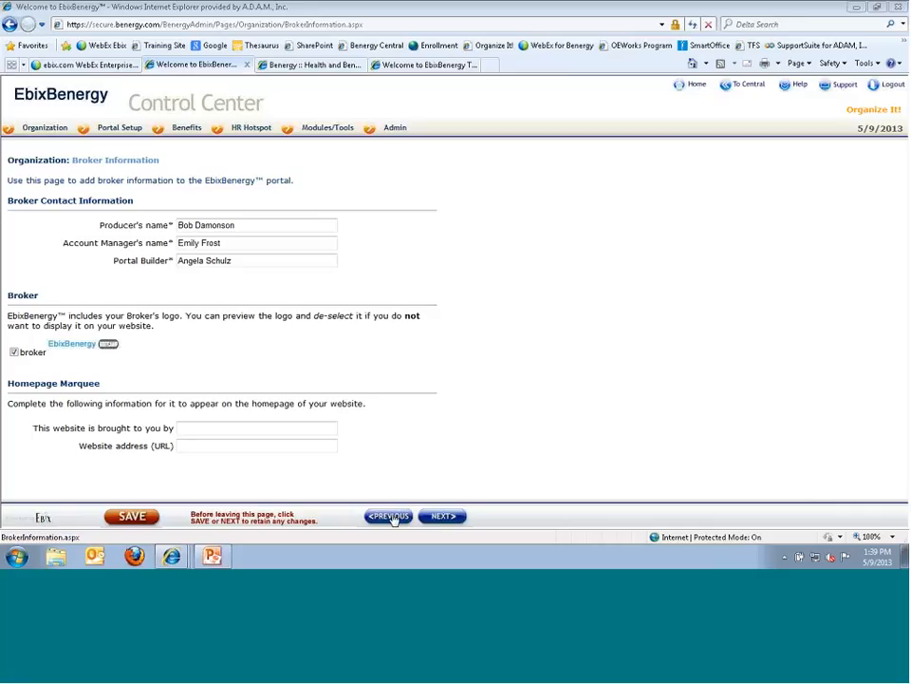
left_click(391, 517)
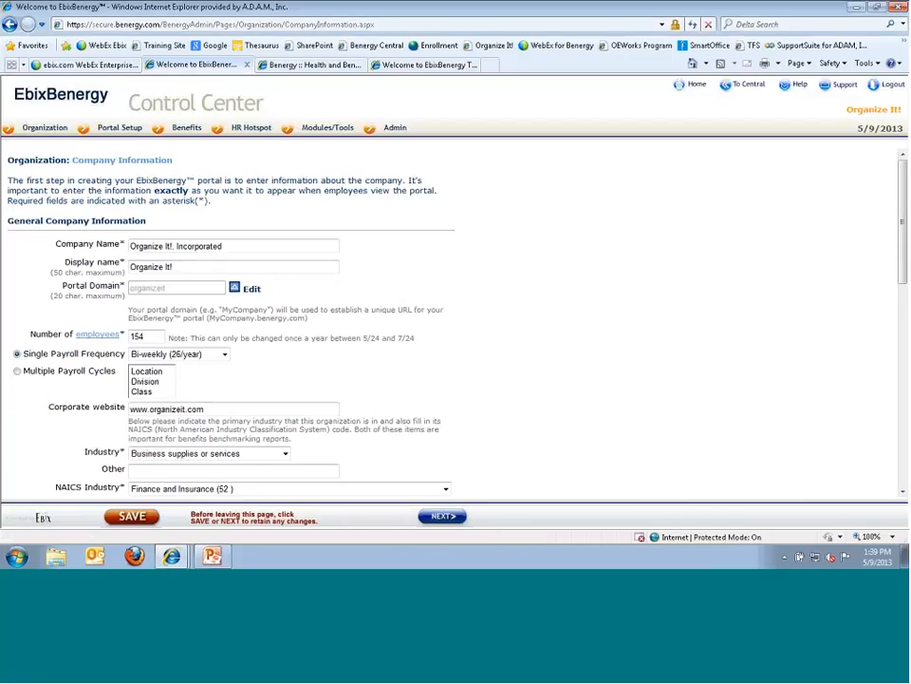
left_click(440, 518)
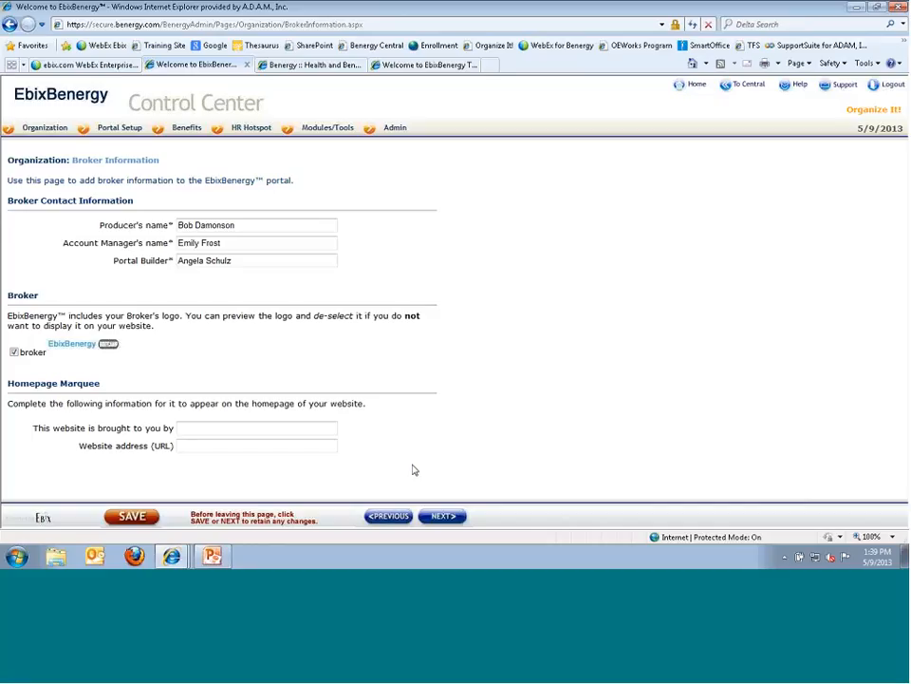
- Continue from Broker Information to the Site Manager and User Groups page
left_click(443, 515)
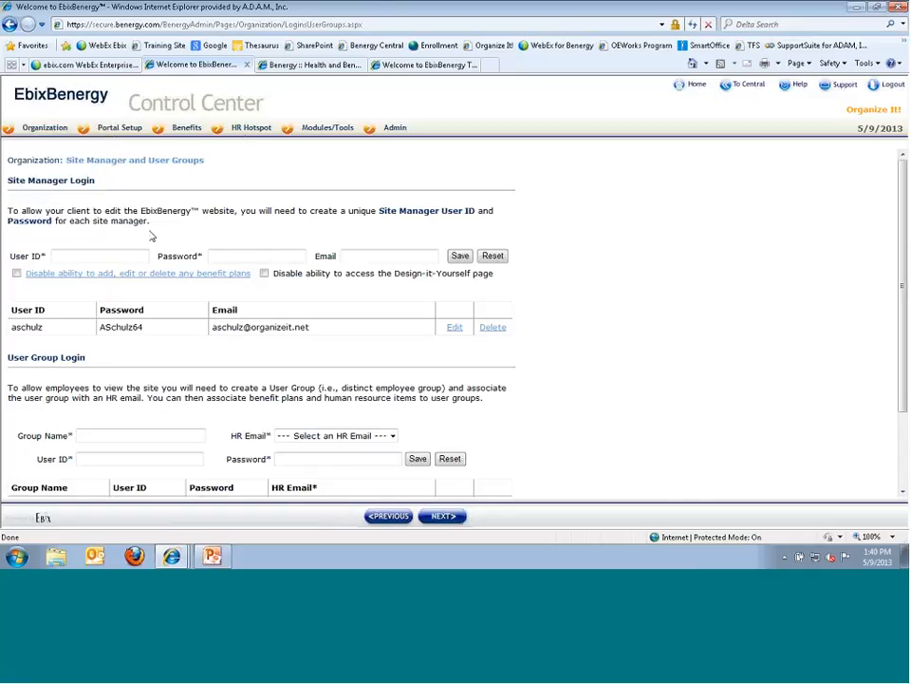
- Save a new site manager login with its user ID, password and e-mail, then reopen it for editing
left_click(55, 254)
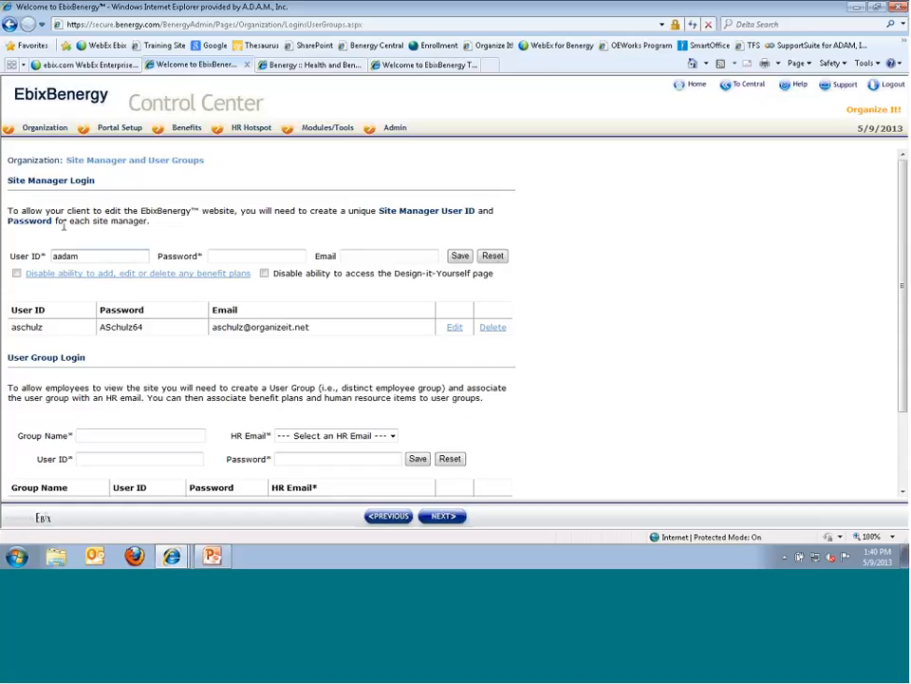
key("Tab")
type("benef")
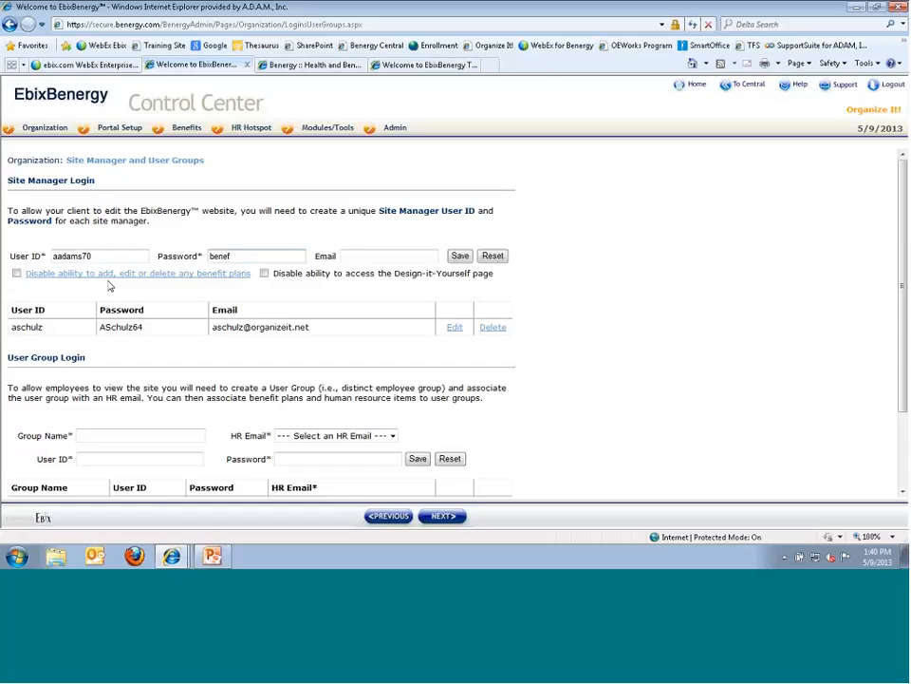
type("its")
key("Tab")
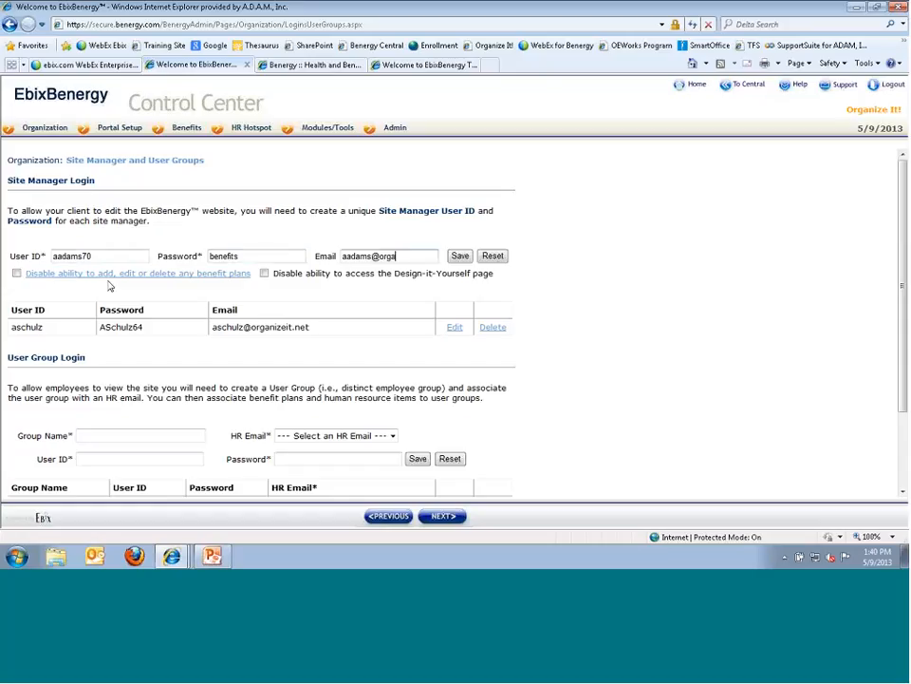
left_click(460, 256)
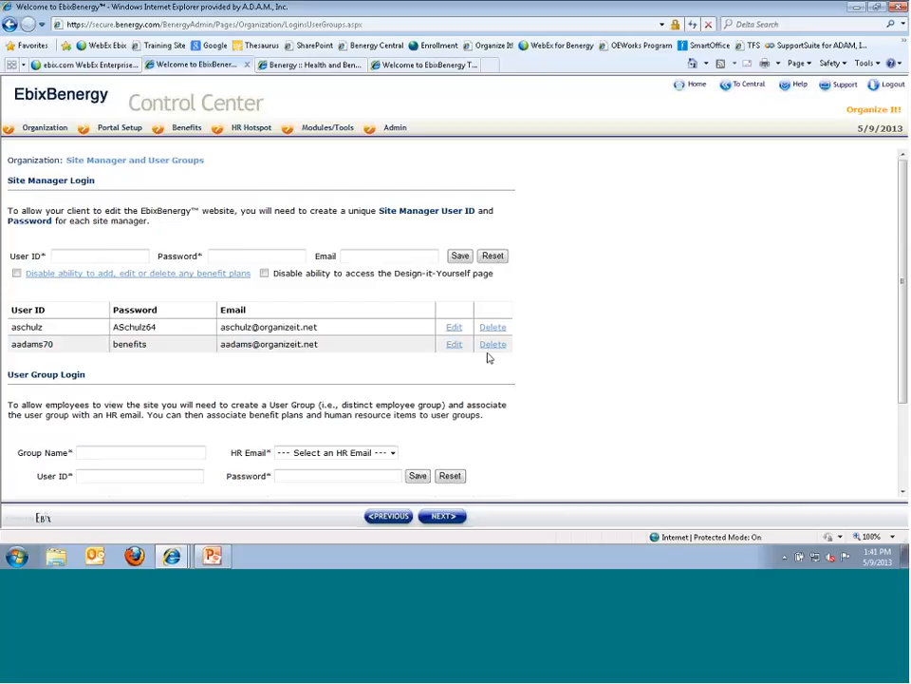
left_click(455, 344)
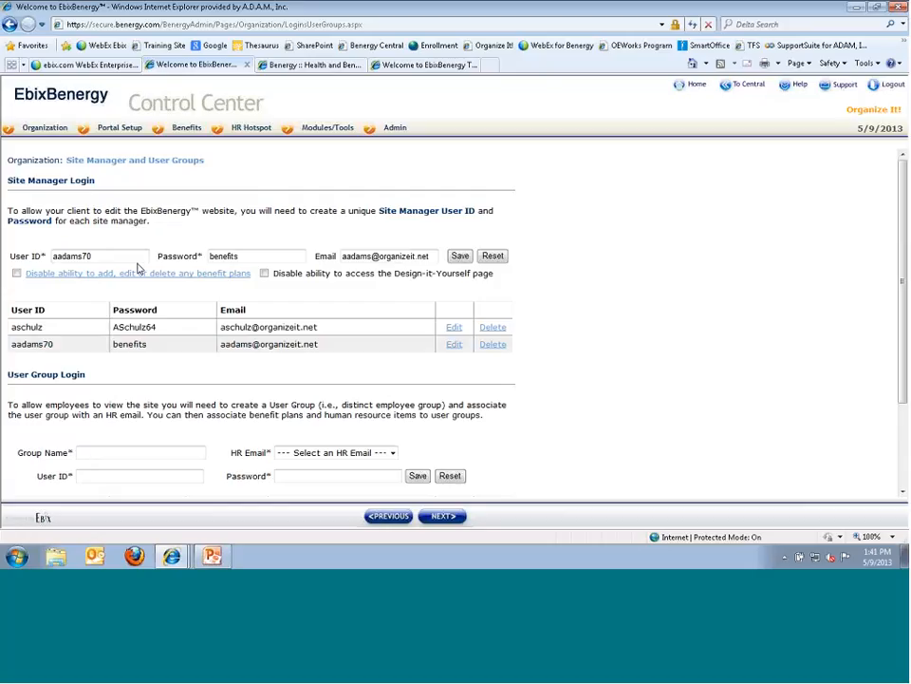
- Extend the second site manager's password and e-mail, and disable adding, editing or deleting benefit plans
left_click(266, 255)
type("99")
left_click(374, 256)
type("99")
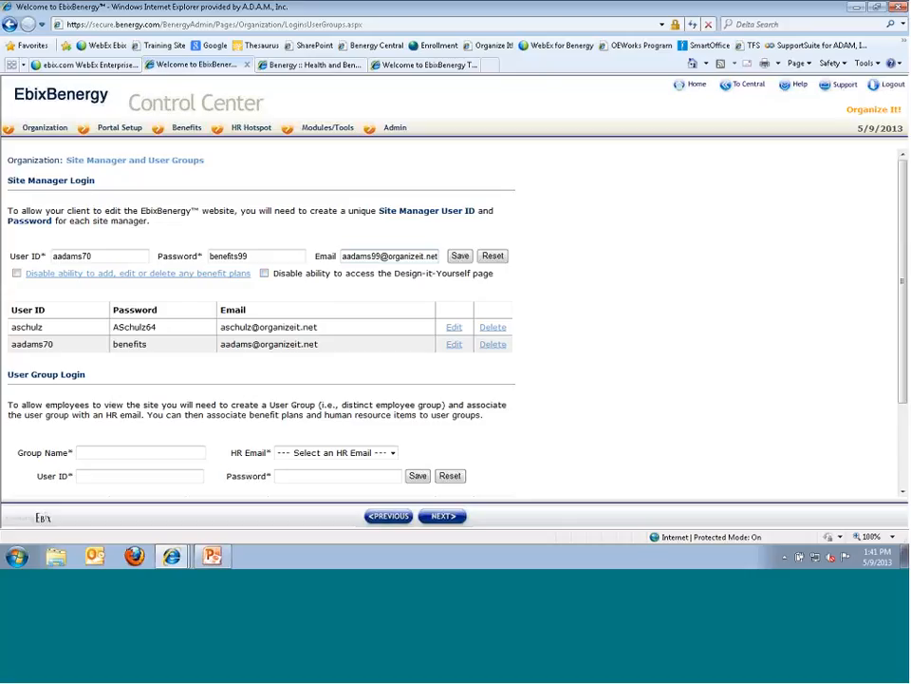
left_click(16, 273)
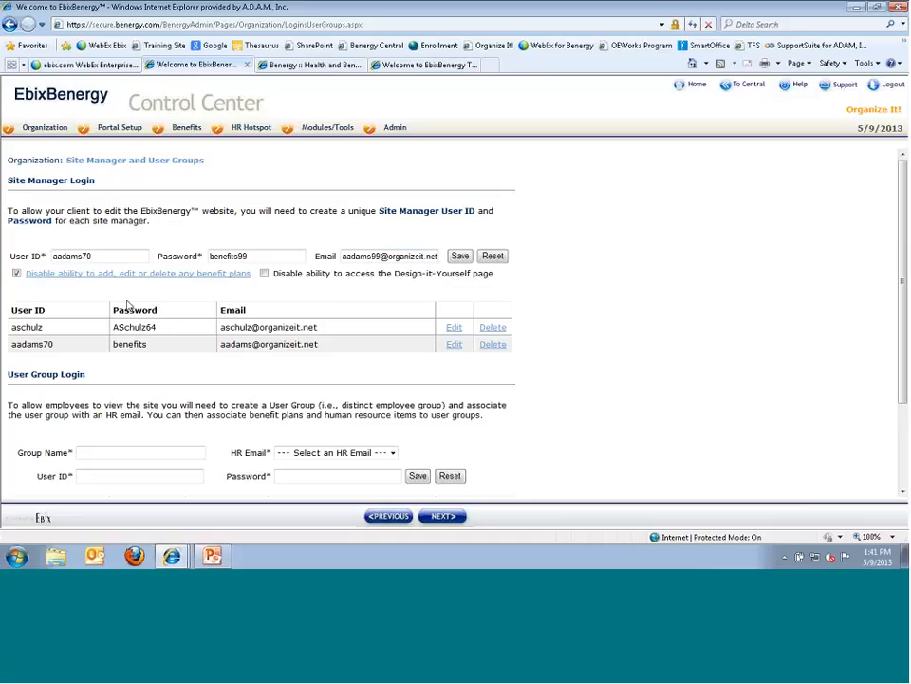
left_click(45, 274)
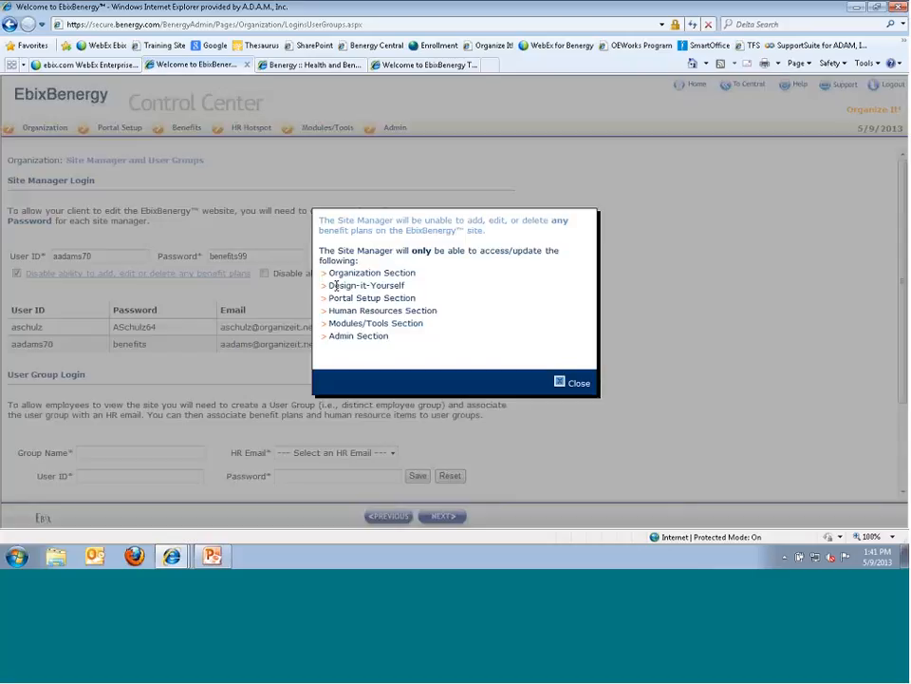
left_click_drag(319, 231, 457, 231)
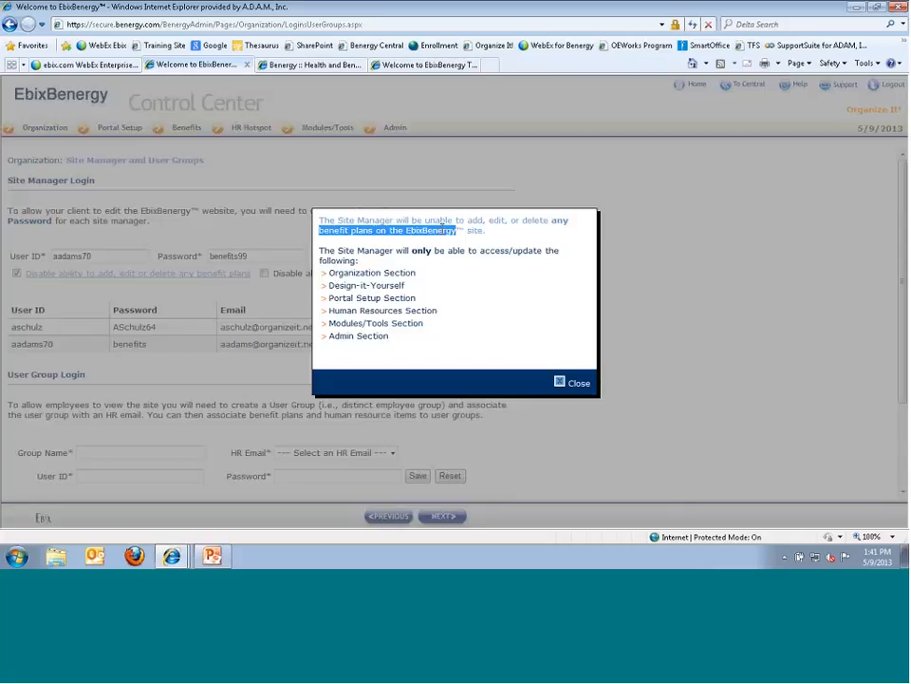
left_click_drag(333, 273, 394, 327)
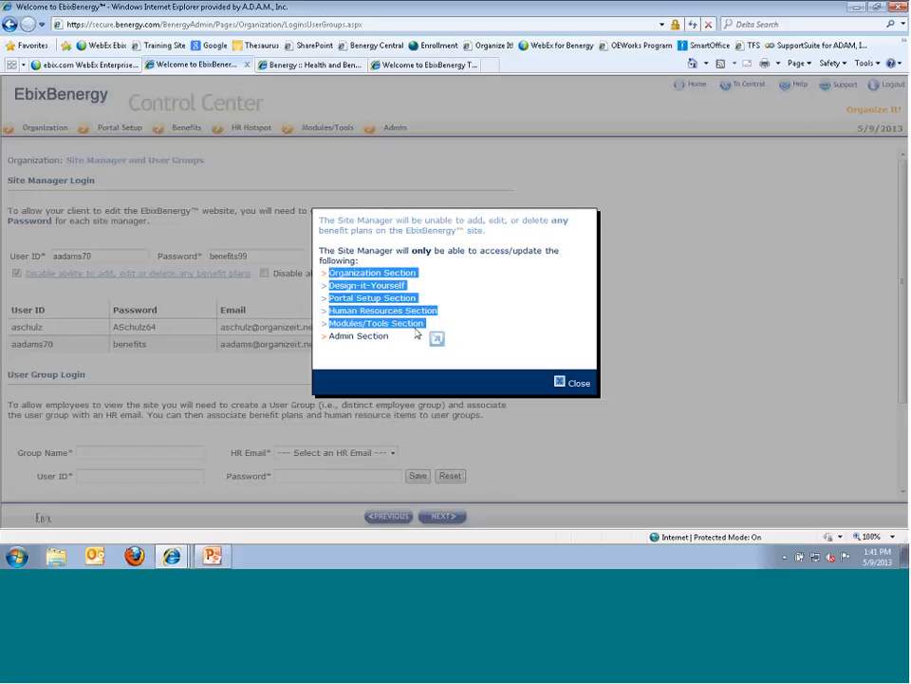
left_click(562, 381)
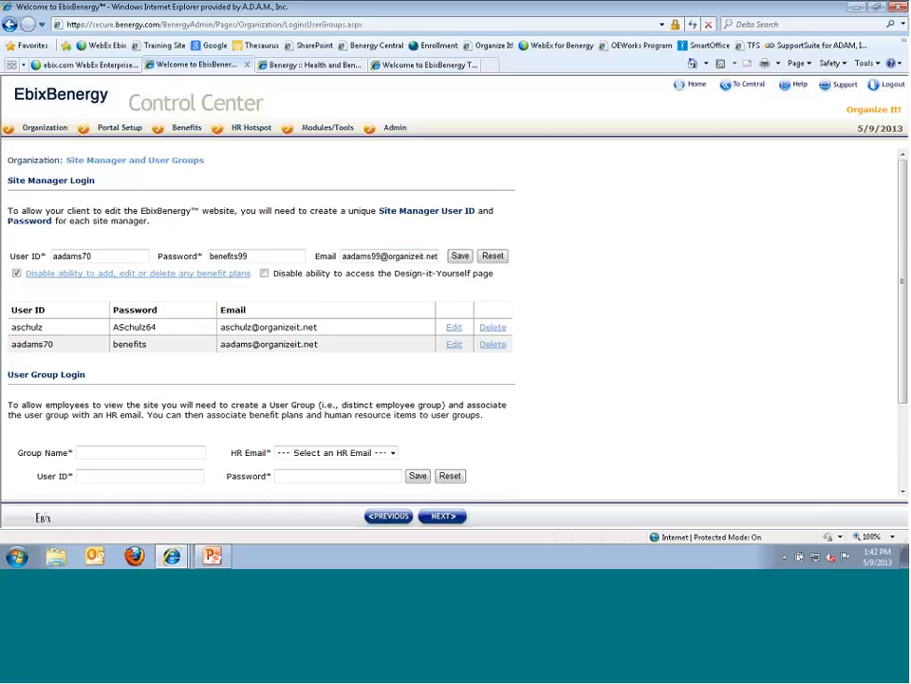
- Block the site manager from the Design-it-Yourself page, save the login, and view the User Group list
left_click(265, 273)
left_click(460, 257)
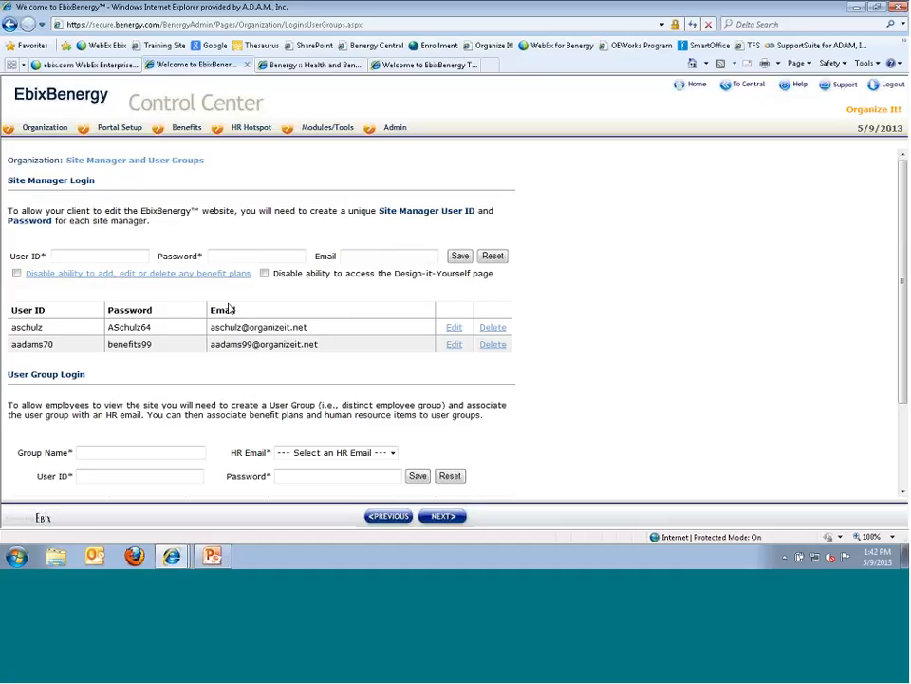
scroll(232, 310, "down", 3)
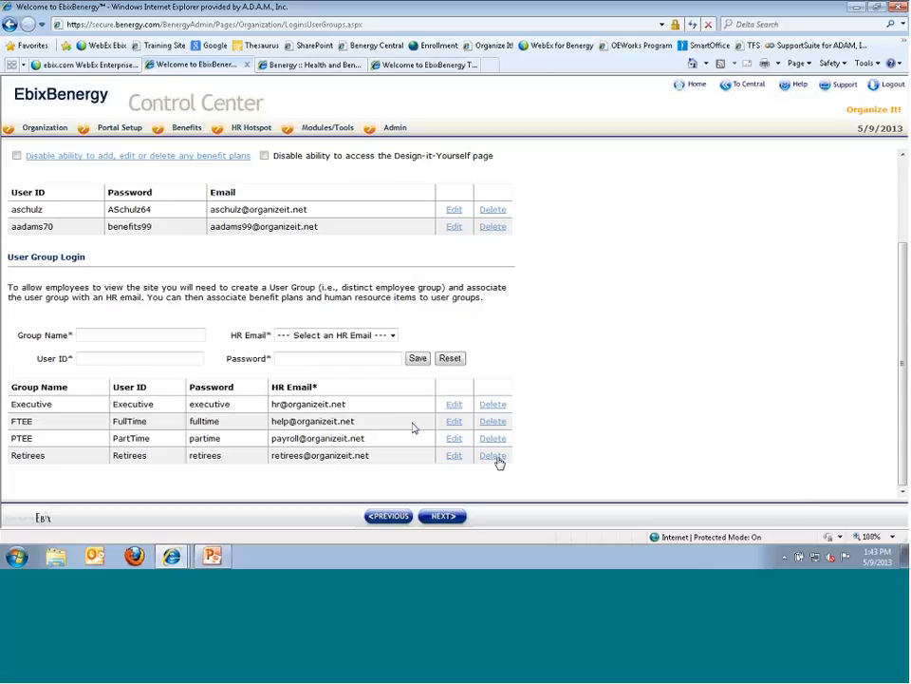
- Start a new user group named Recruiting with the recruiting HR e-mail
left_click(122, 338)
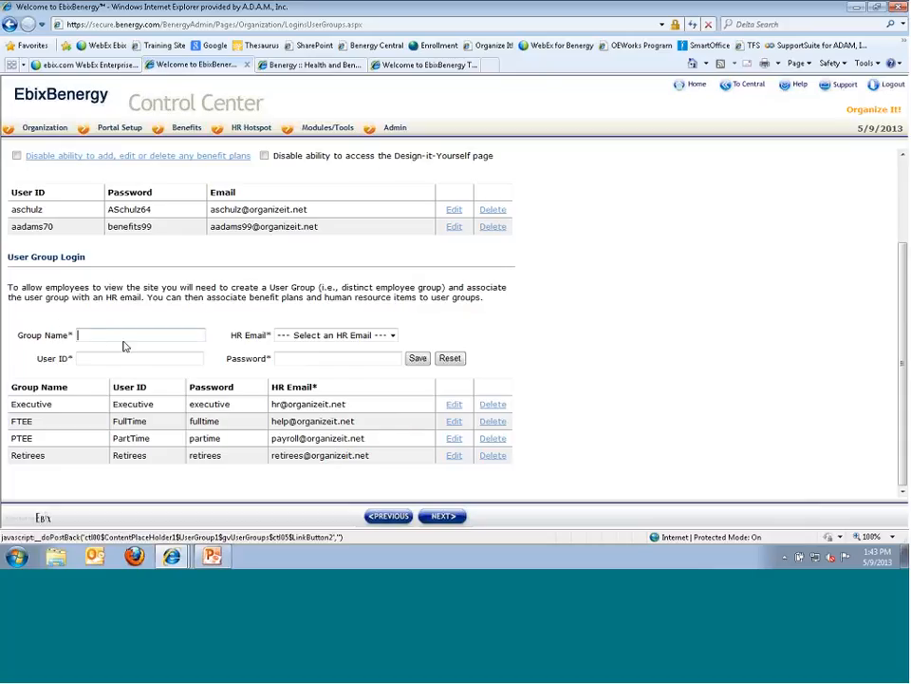
type("Recruiting")
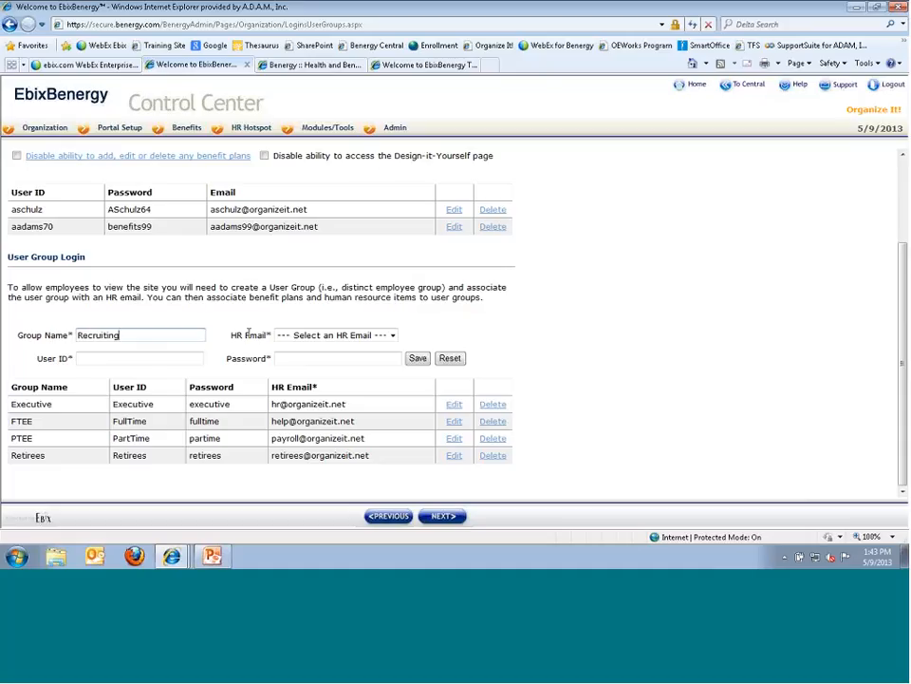
left_click(393, 337)
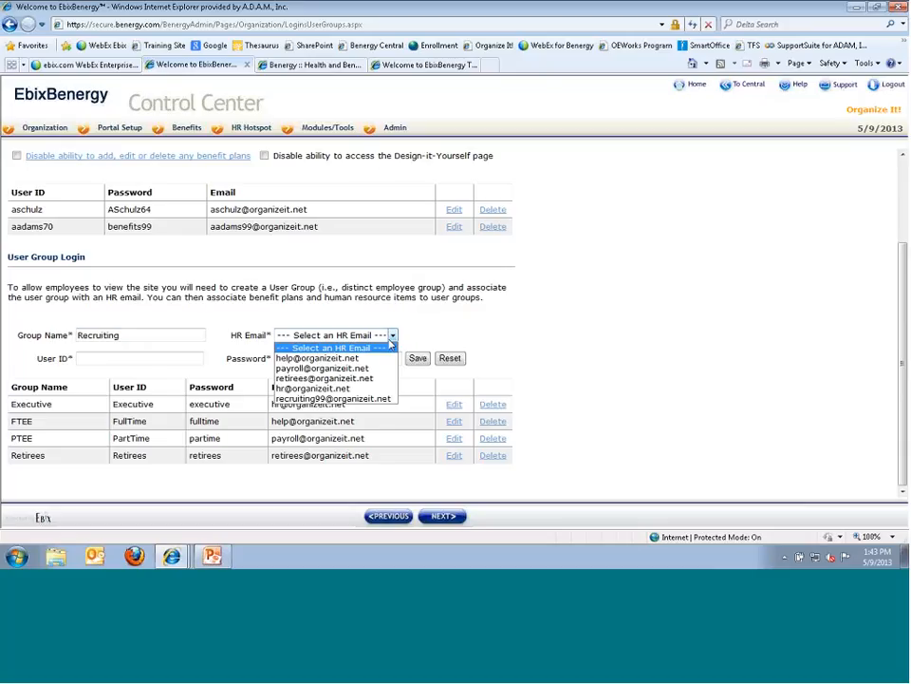
left_click(318, 399)
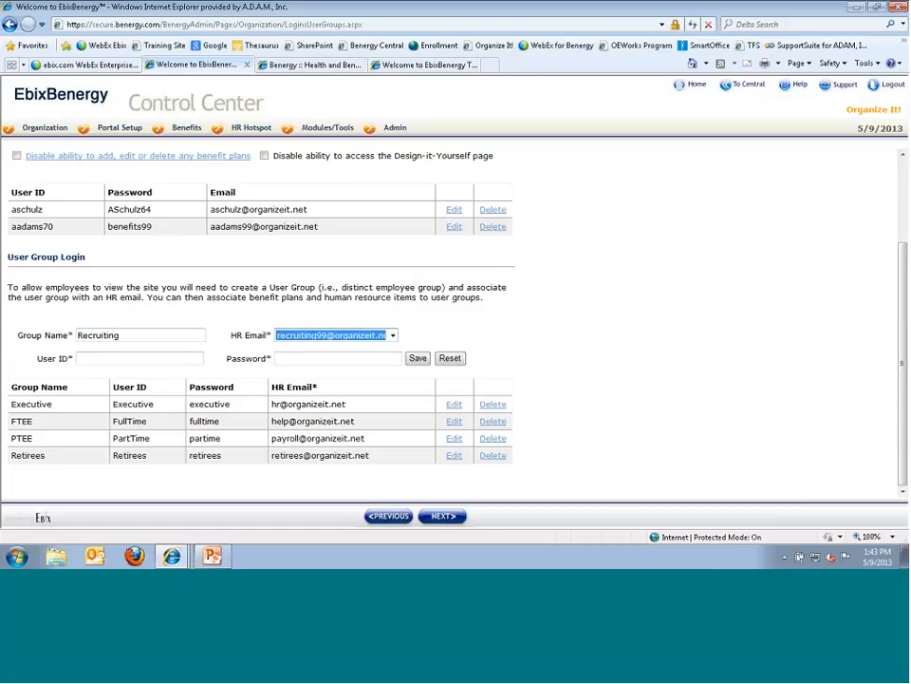
- Enter the Recruiting group's user ID and password, and submit the new group
left_click(281, 67)
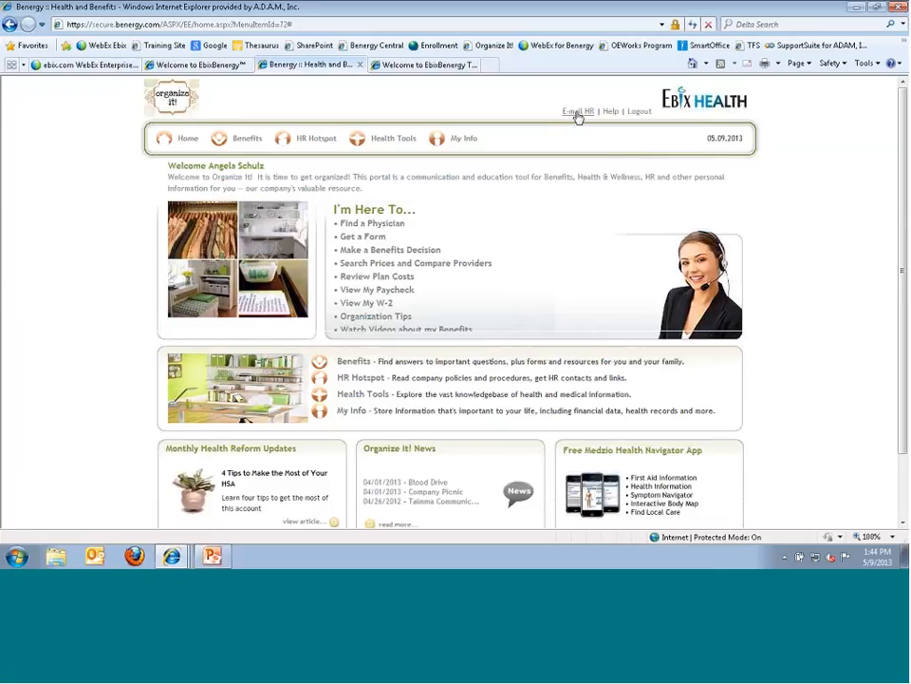
left_click(185, 65)
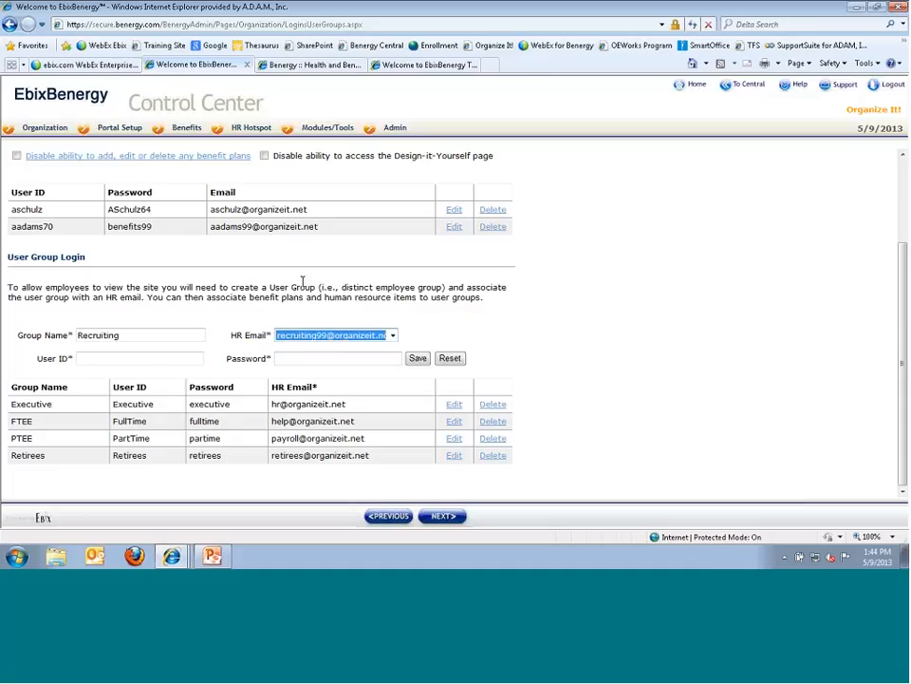
left_click(149, 334)
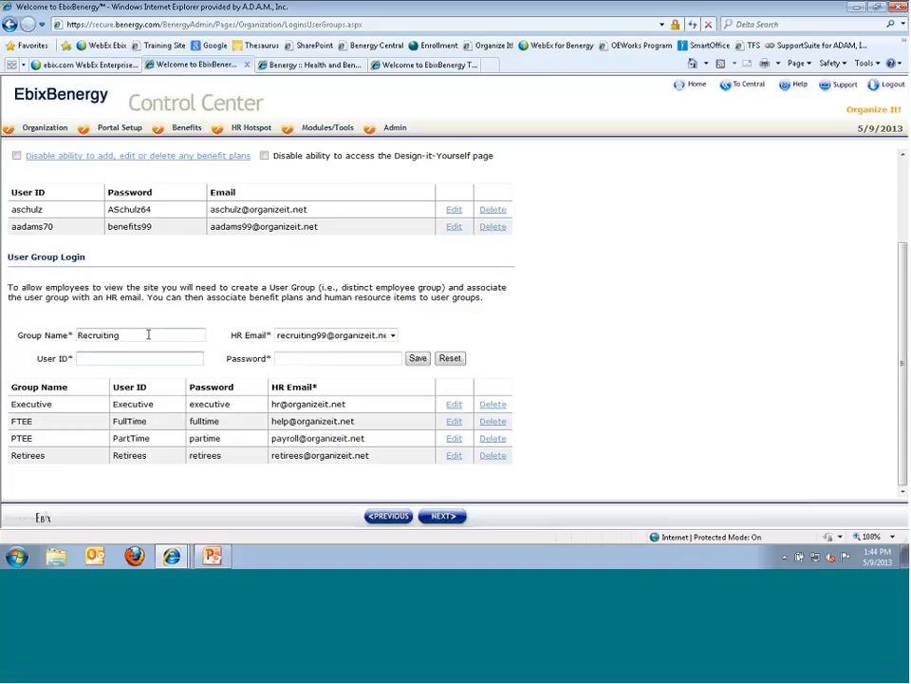
key("Tab")
type("recruiting70")
key("Tab")
type("benefits")
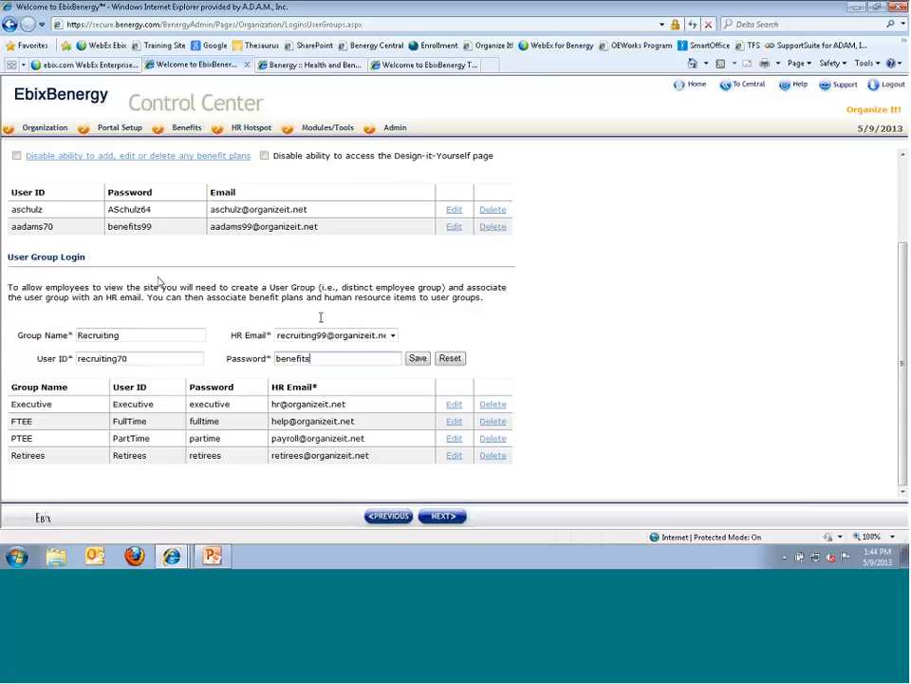
key("Return")
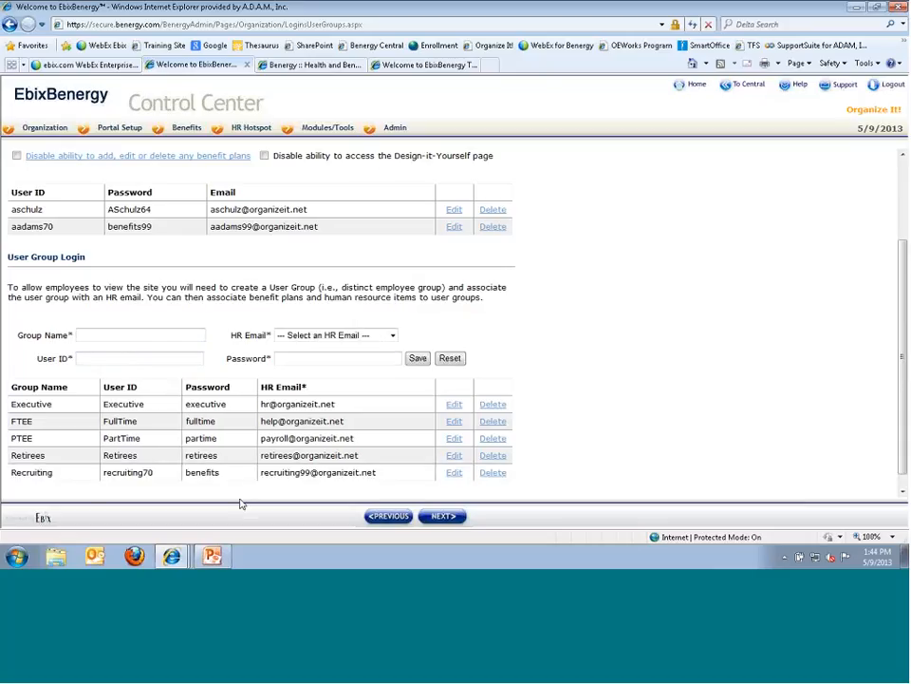
- Switch Recruiting's HR e-mail to the help address, extend its password, then delete the Recruiting group
scroll(248, 483, "down", 1)
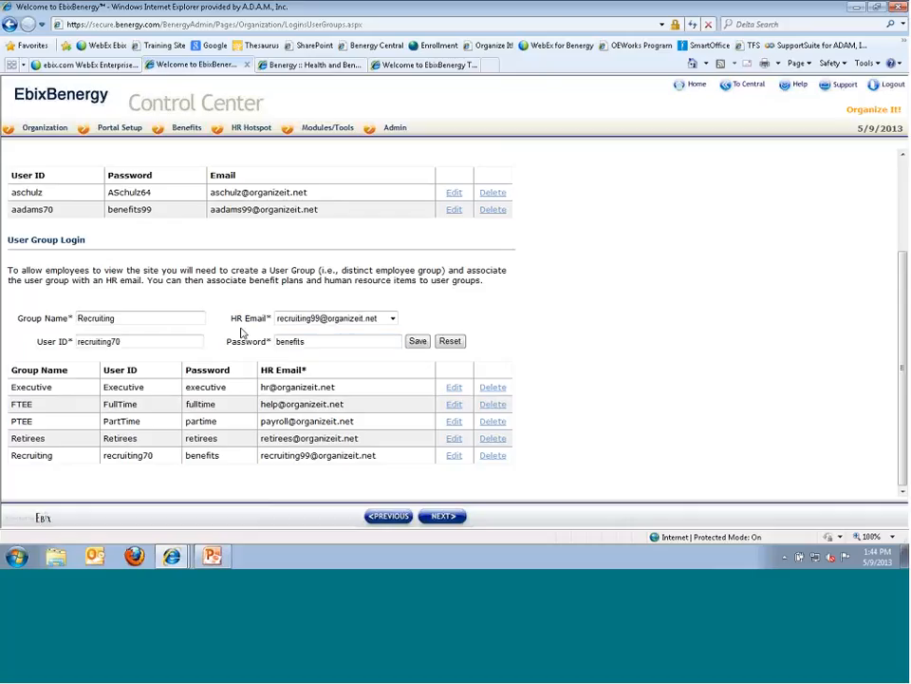
left_click(392, 319)
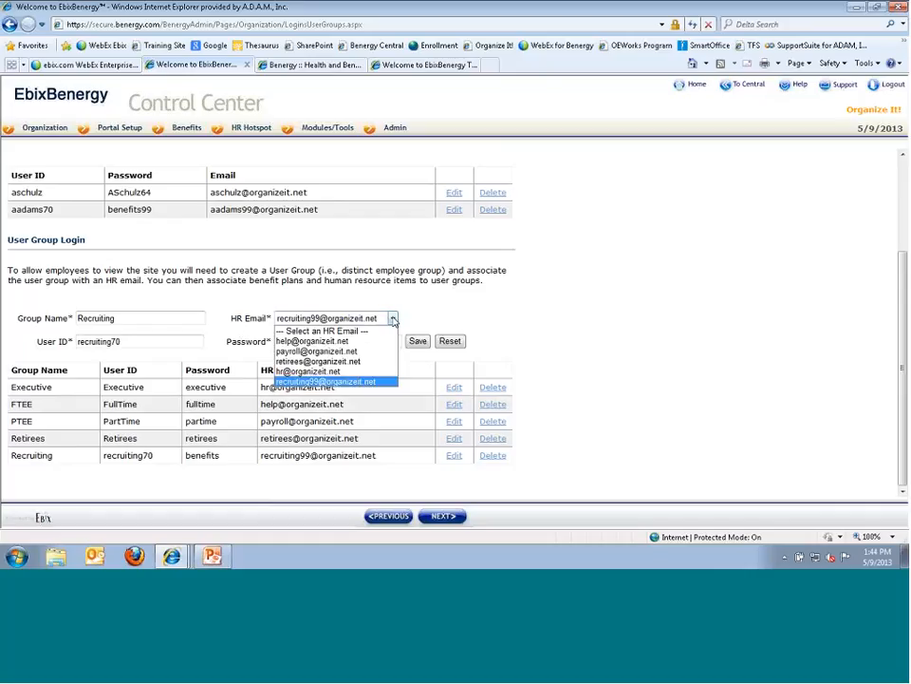
left_click(355, 342)
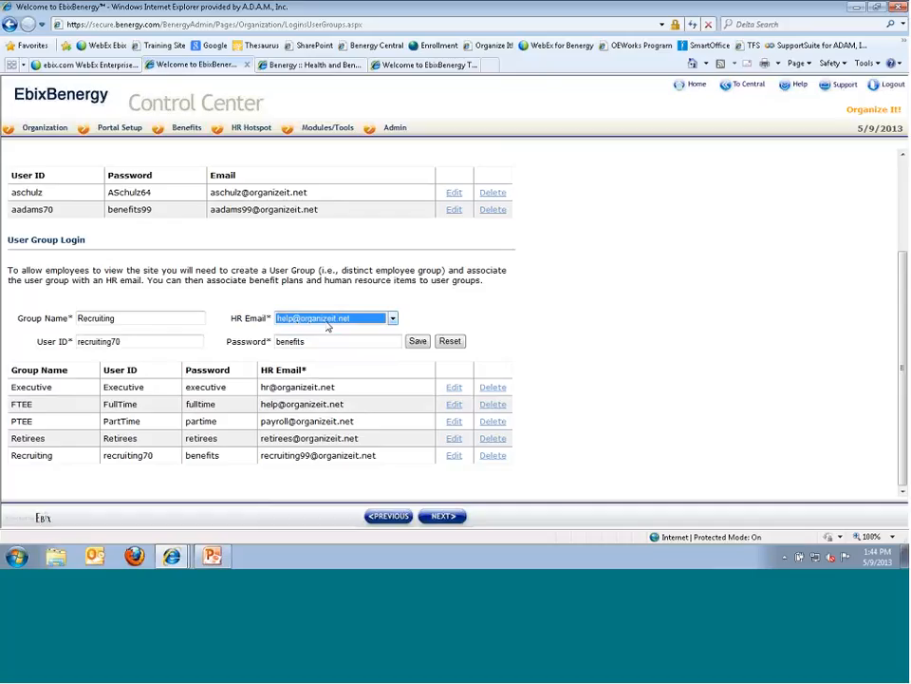
left_click(325, 341)
type("99")
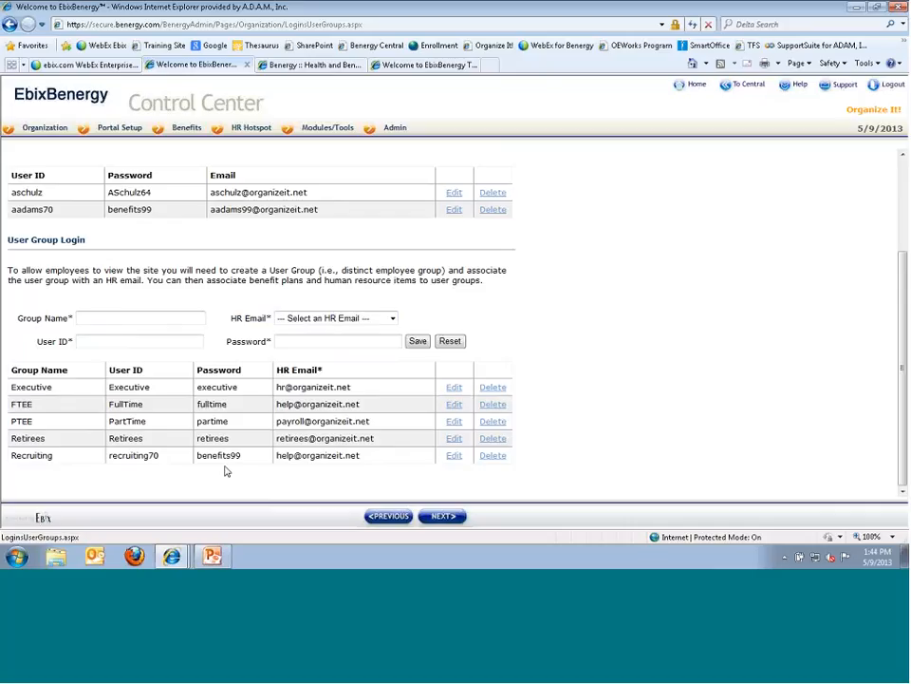
left_click(493, 456)
left_click(462, 321)
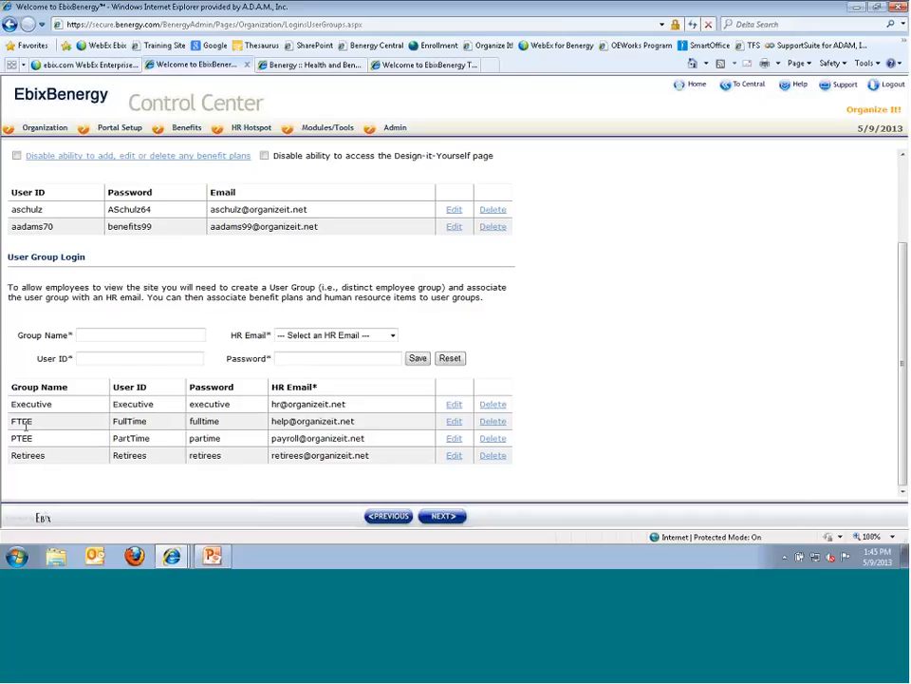
left_click(321, 65)
mouse_move(245, 147)
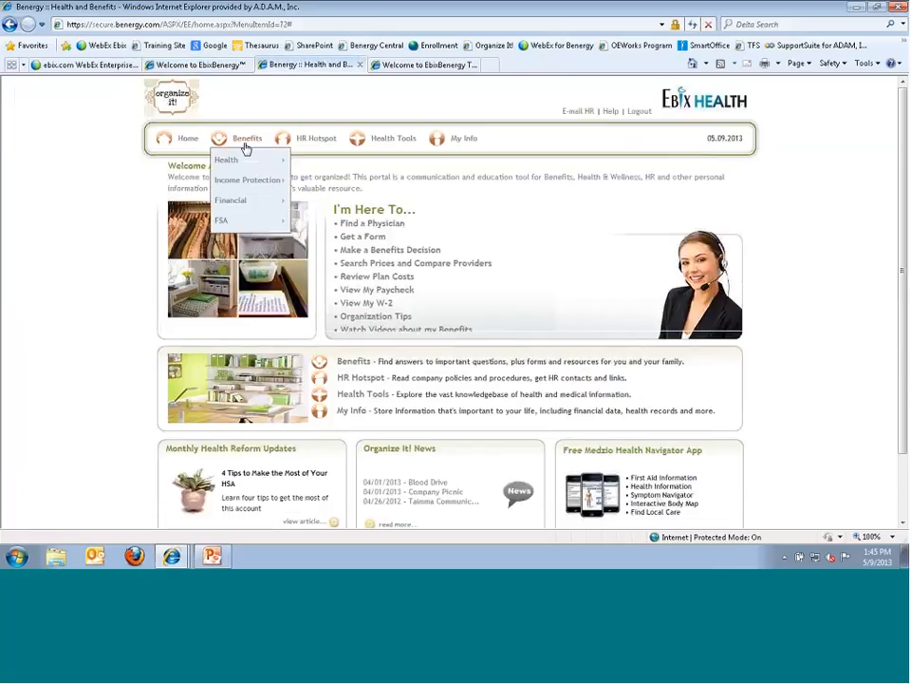
mouse_move(334, 152)
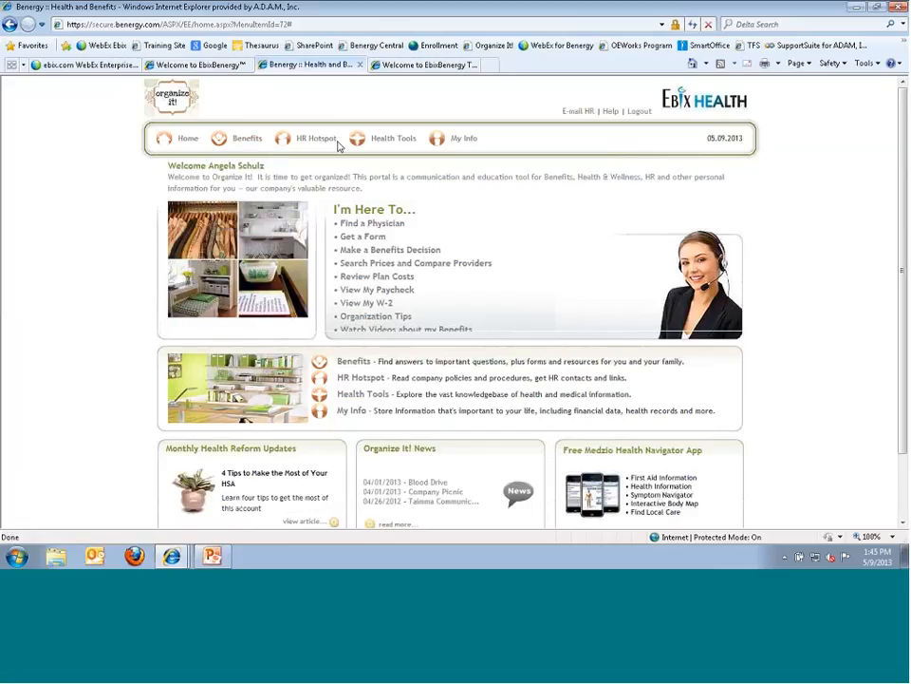
left_click(232, 65)
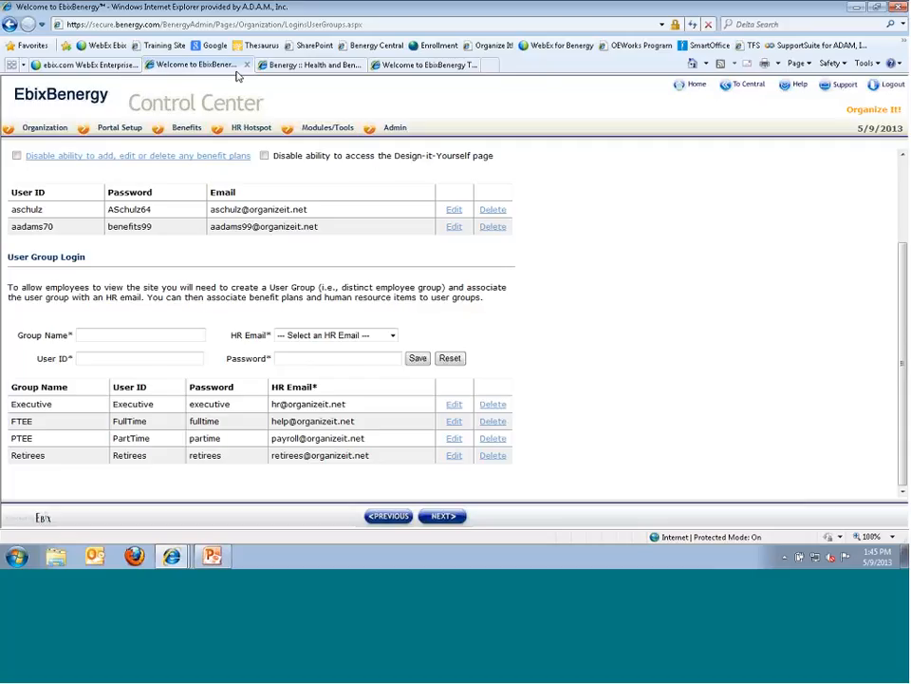
- Review the user group logins and reveal the Organization > Portal Setup menu items
scroll(740, 224, "up", 3)
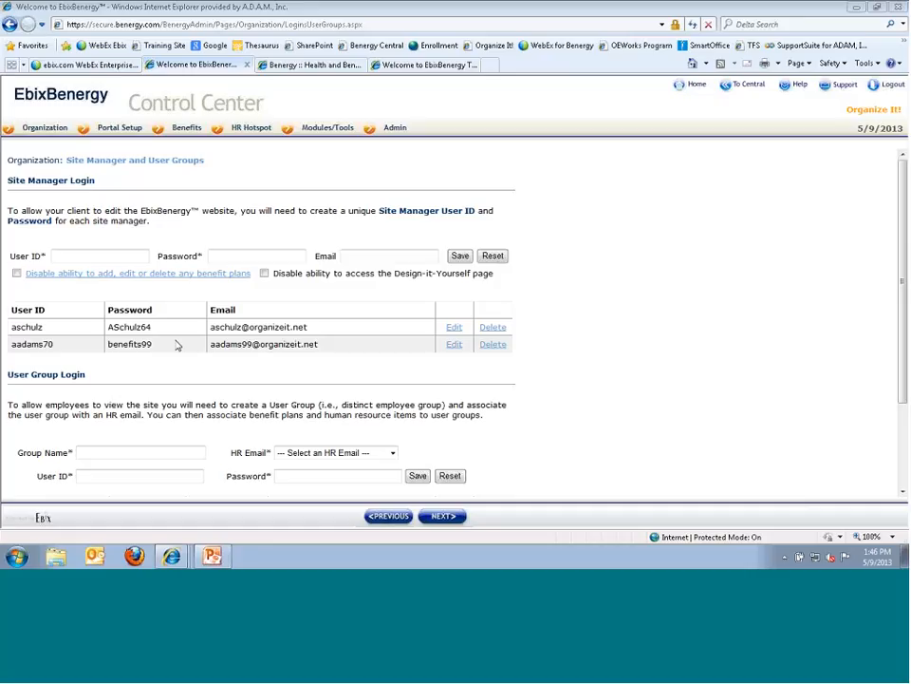
scroll(494, 420, "down", 2)
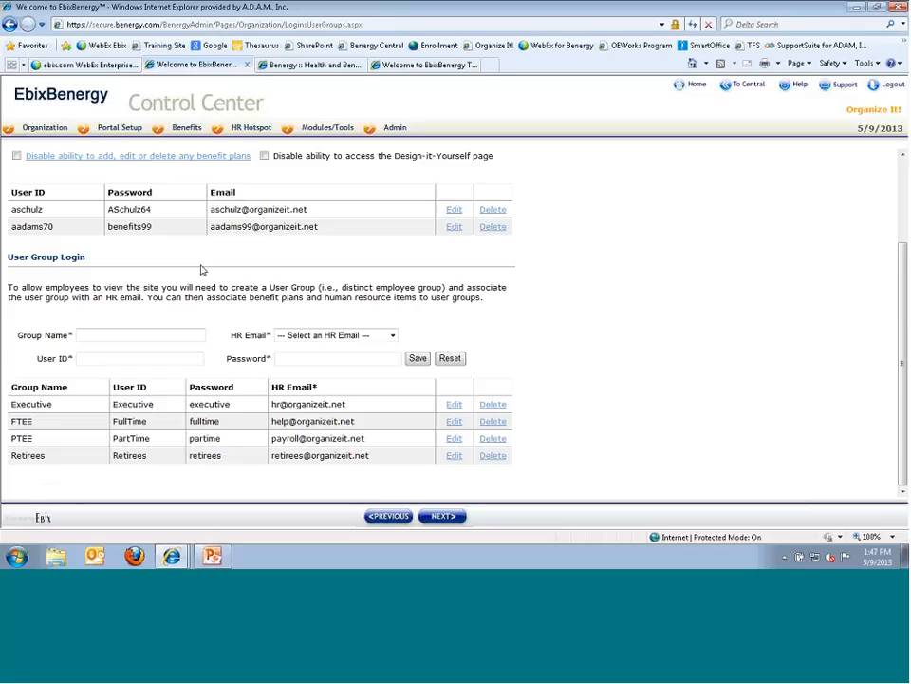
mouse_move(41, 128)
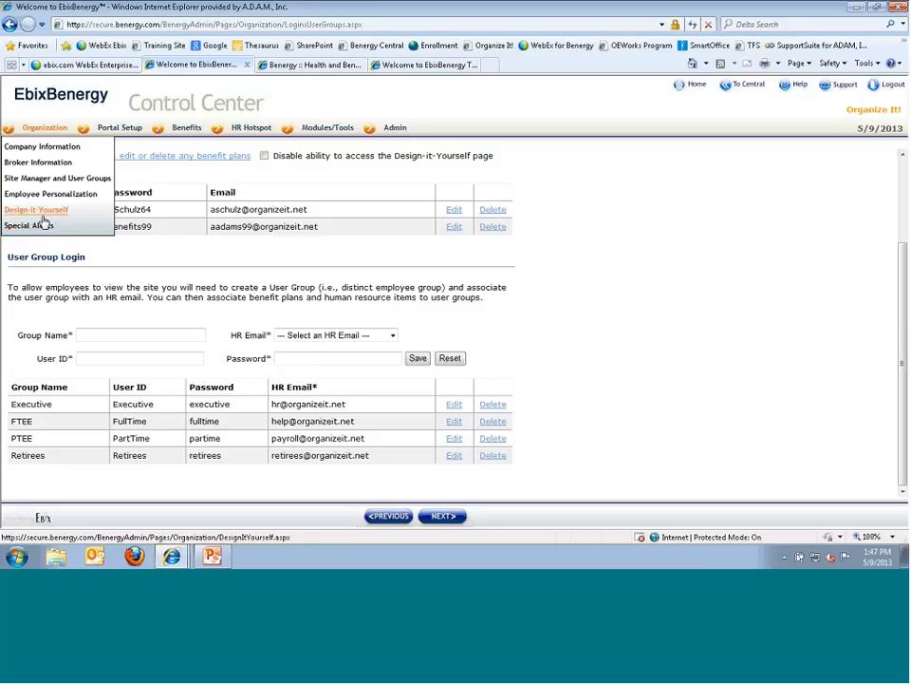
mouse_move(101, 127)
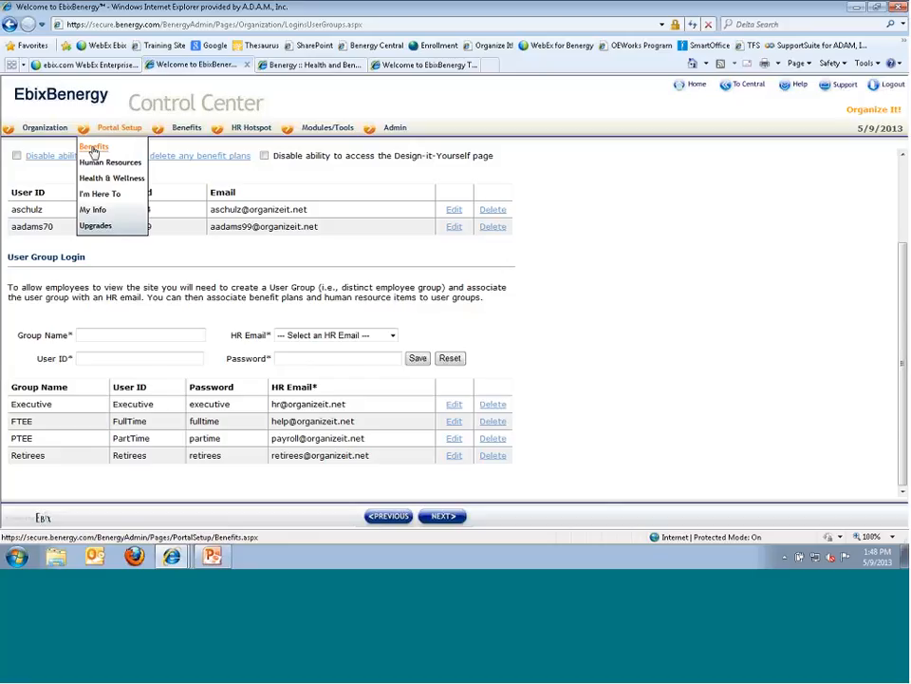
- Open Portal Setup > Benefits and look over the Health, Income Protection, Financial and Work/Life sections
left_click(93, 150)
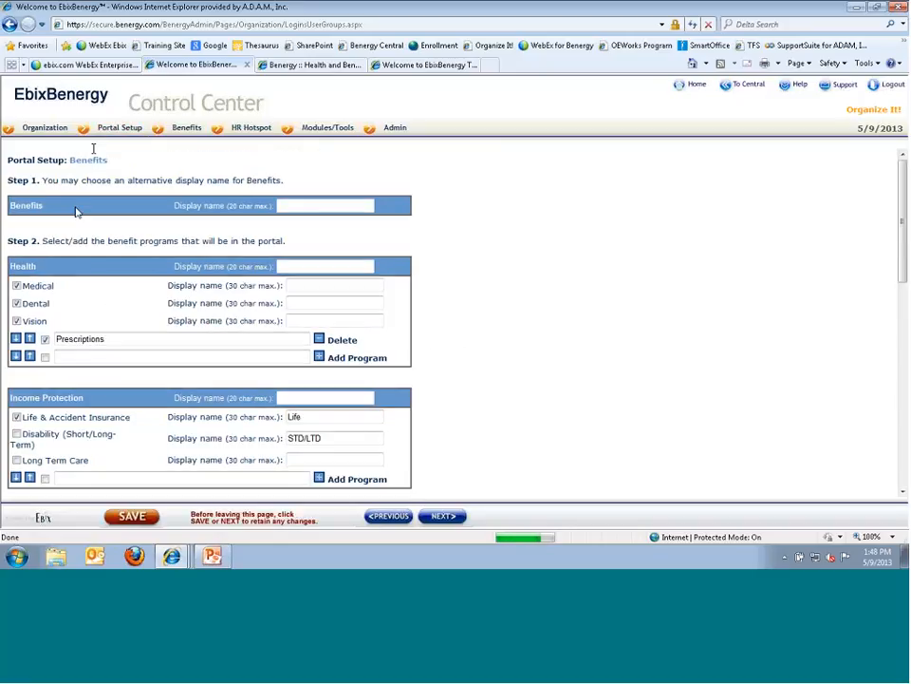
scroll(91, 148, "down", 1)
scroll(83, 212, "up", 1)
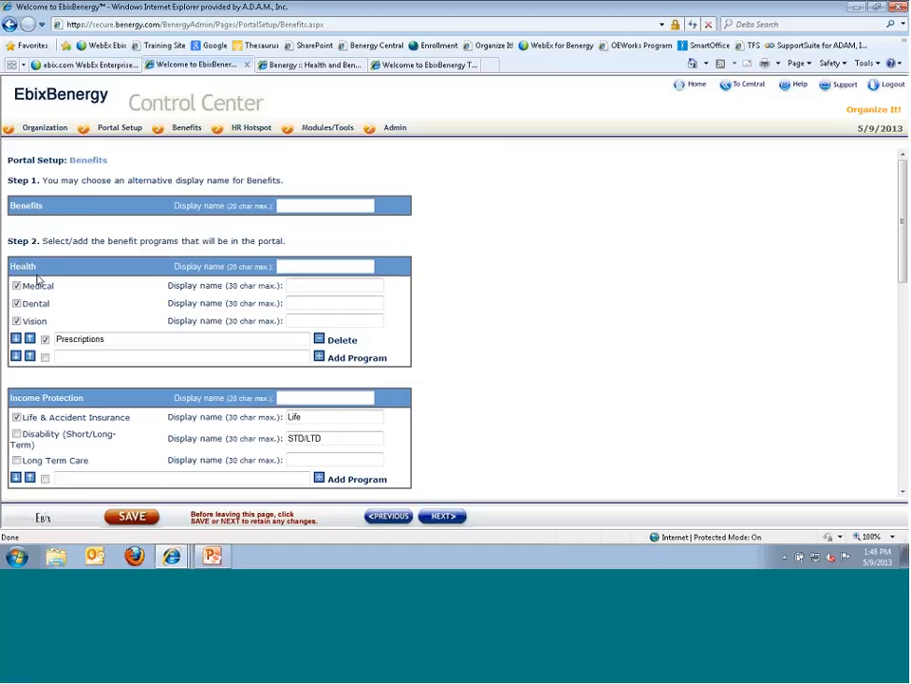
scroll(37, 282, "down", 3)
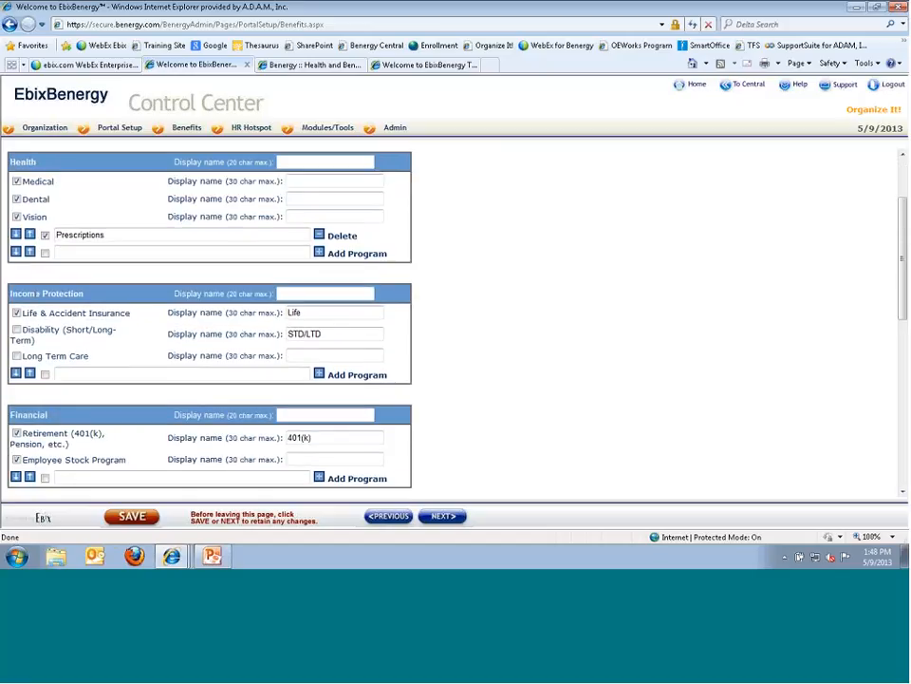
scroll(90, 346, "down", 5)
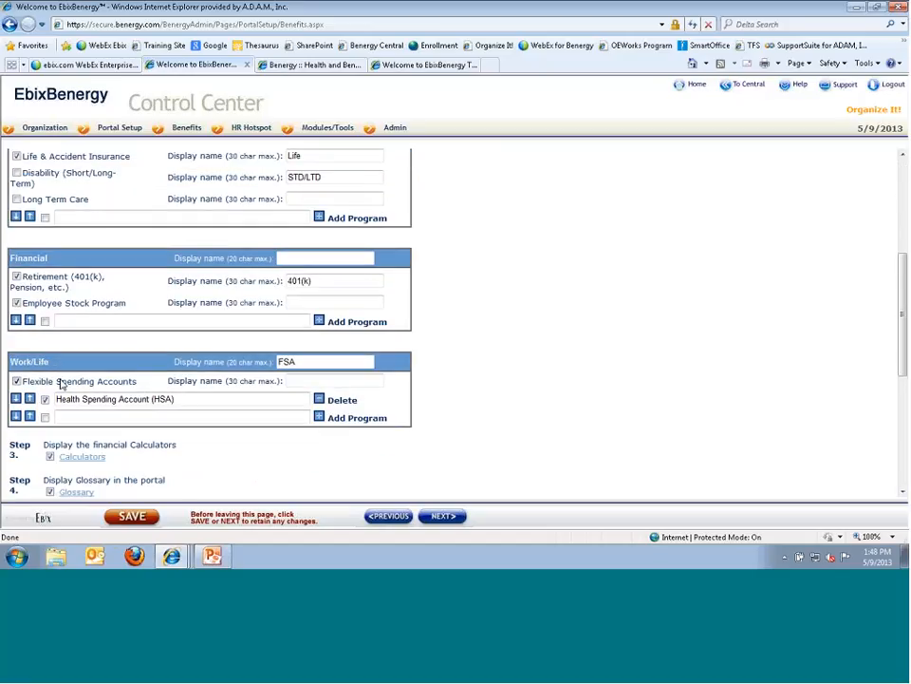
scroll(62, 384, "up", 6)
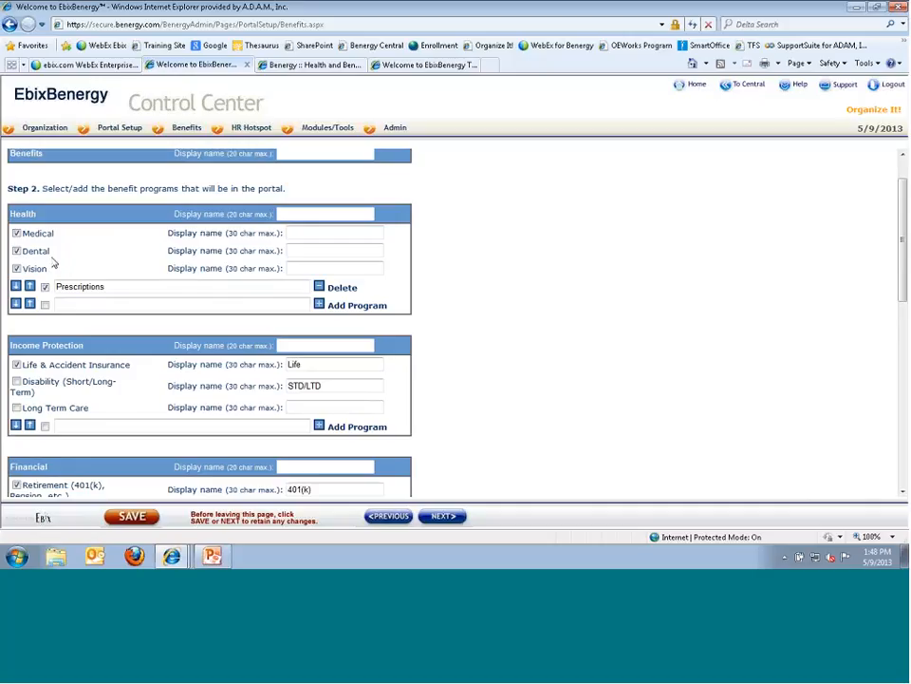
mouse_move(120, 128)
scroll(370, 237, "up", 1)
left_click(287, 204)
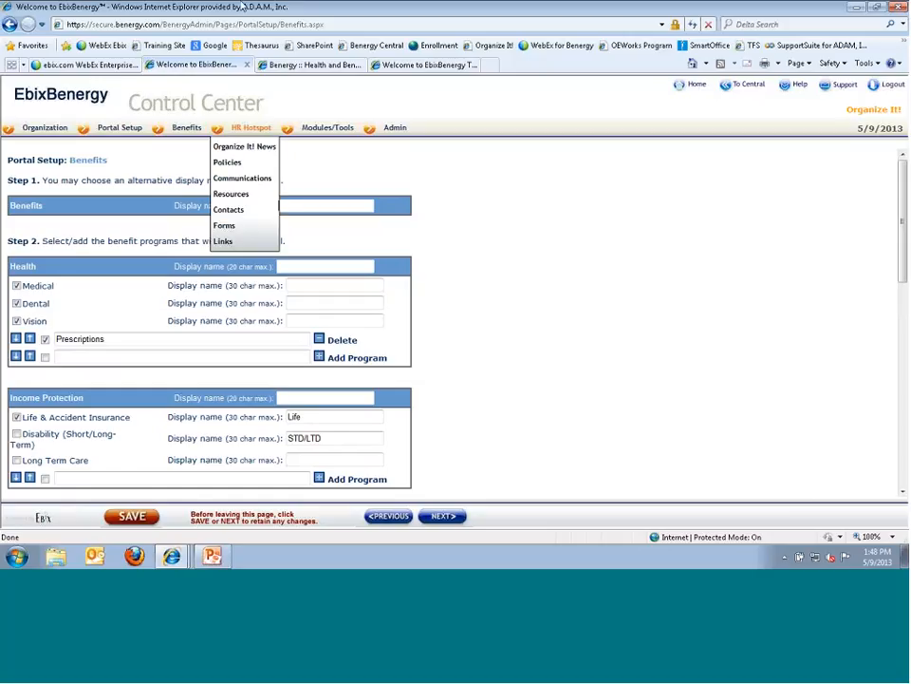
left_click(314, 66)
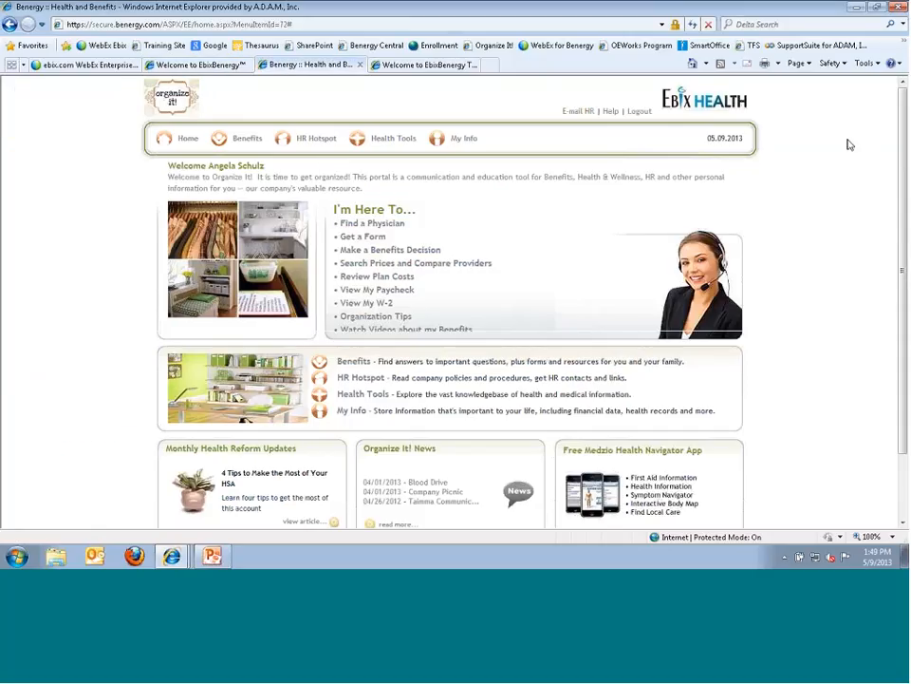
left_click(185, 66)
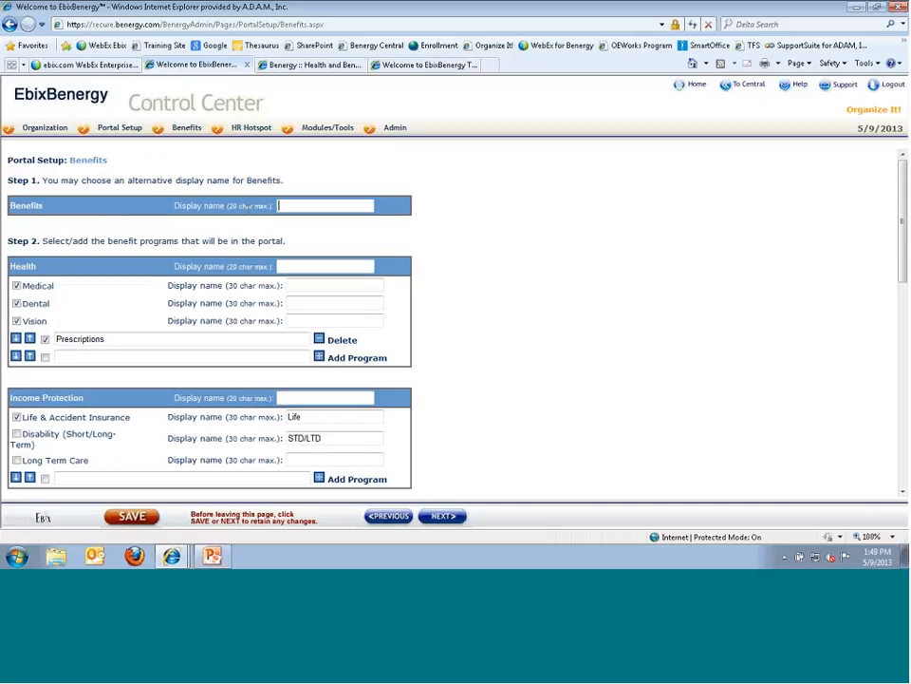
scroll(152, 251, "down", 1)
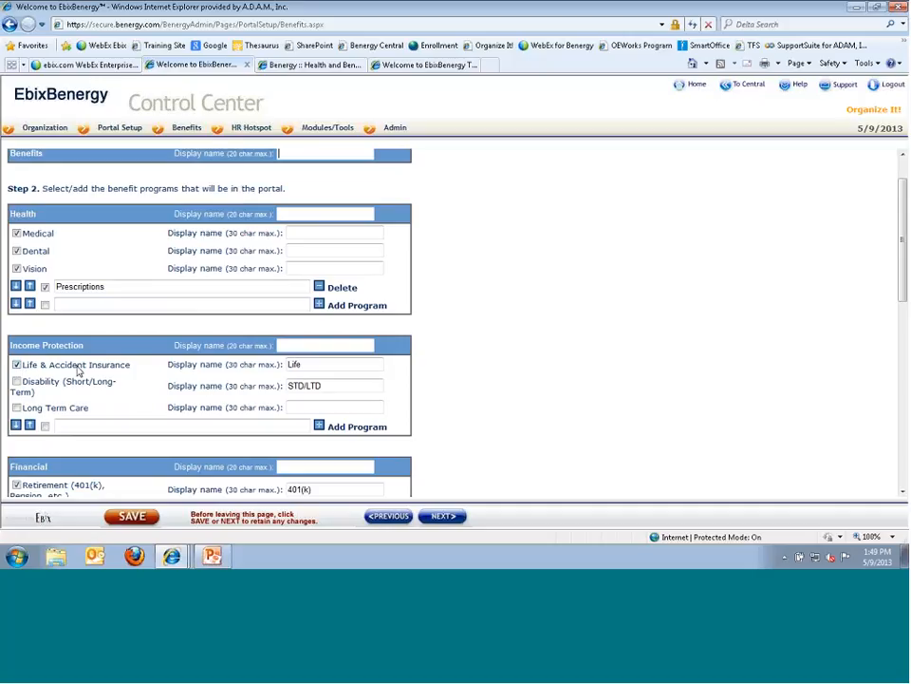
left_click_drag(308, 365, 257, 370)
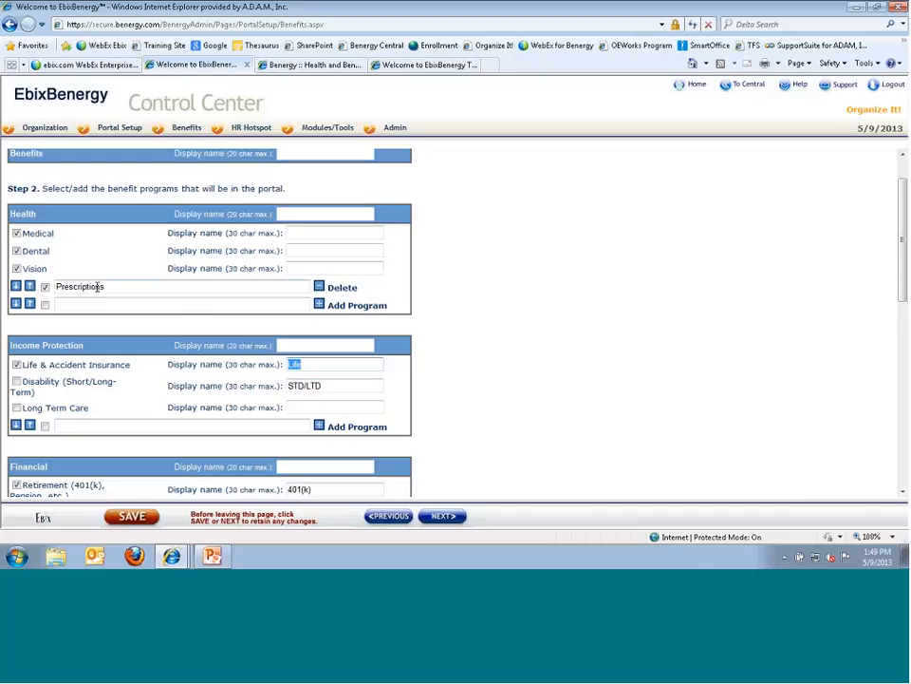
- Add a Health program named Test and save the benefits setup
left_click(45, 308)
left_click(94, 303)
type("Test")
left_click(319, 305)
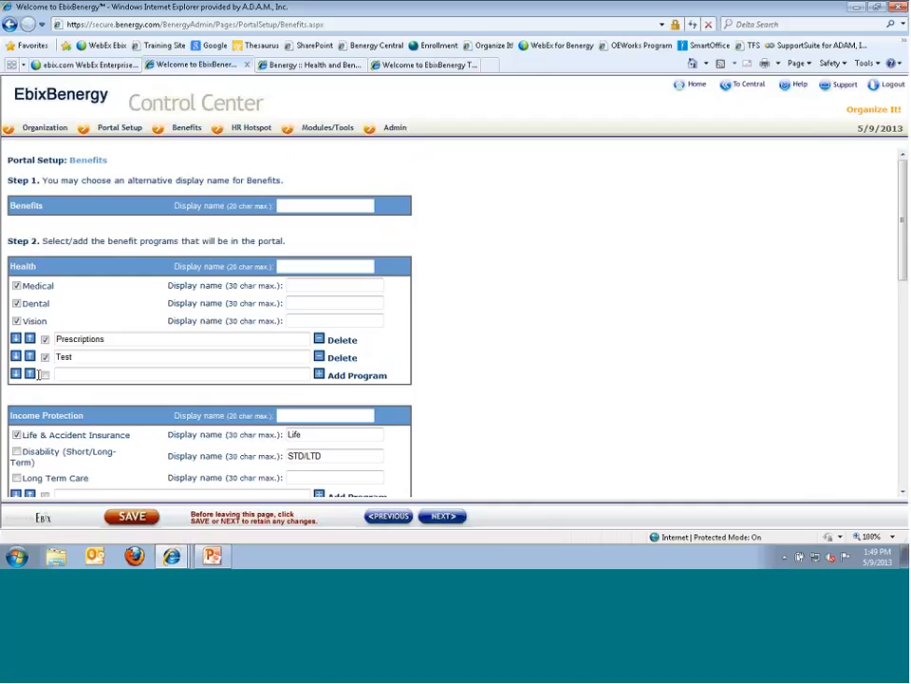
left_click(126, 513)
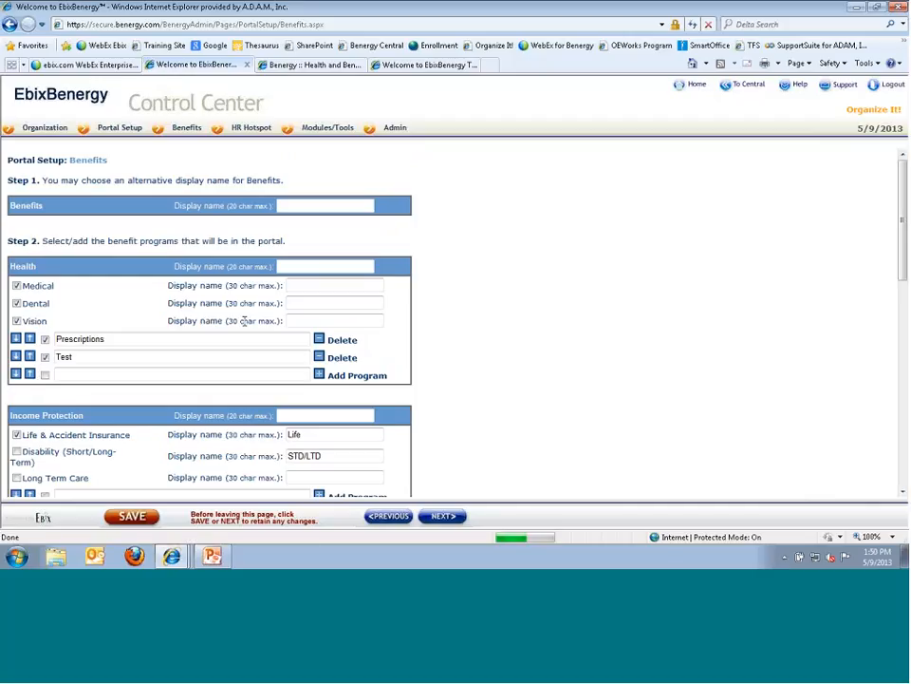
- Move the Test program above Prescriptions in the Health list
mouse_move(186, 127)
mouse_move(166, 147)
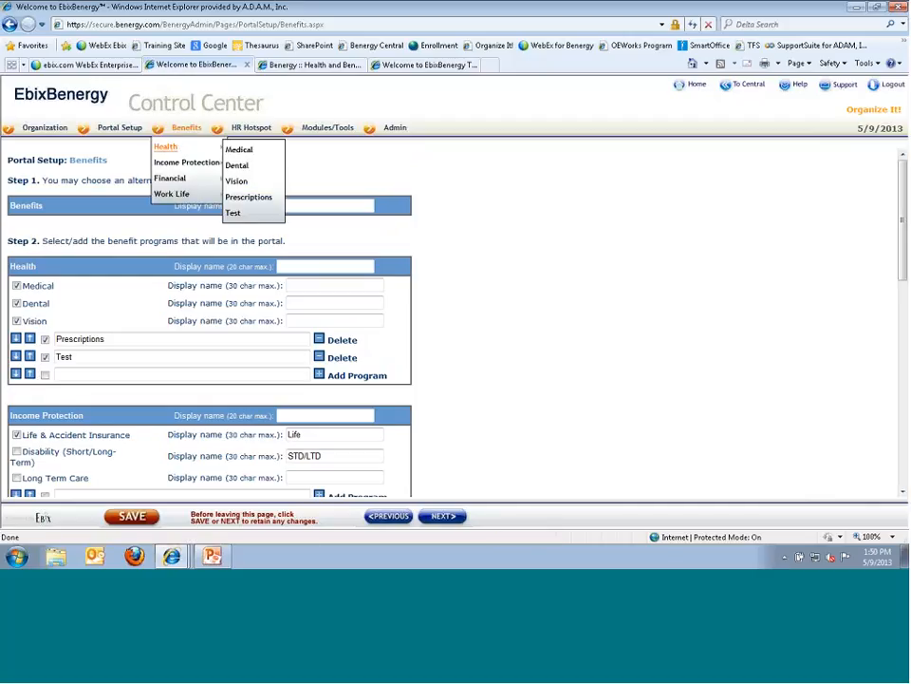
mouse_move(170, 179)
left_click(31, 356)
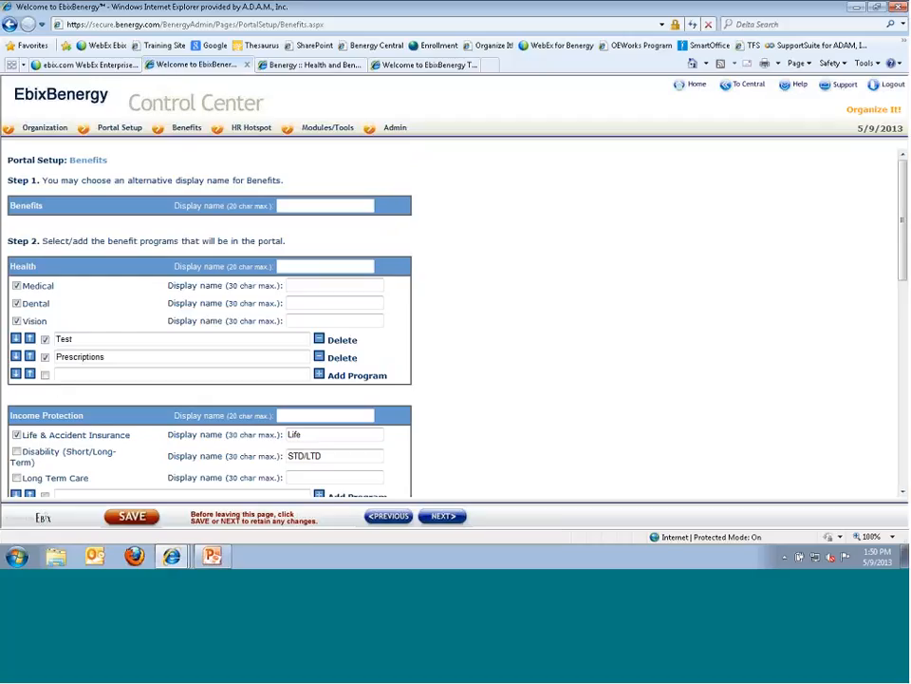
- Delete the Test program from Health and confirm the deletion
left_click(321, 343)
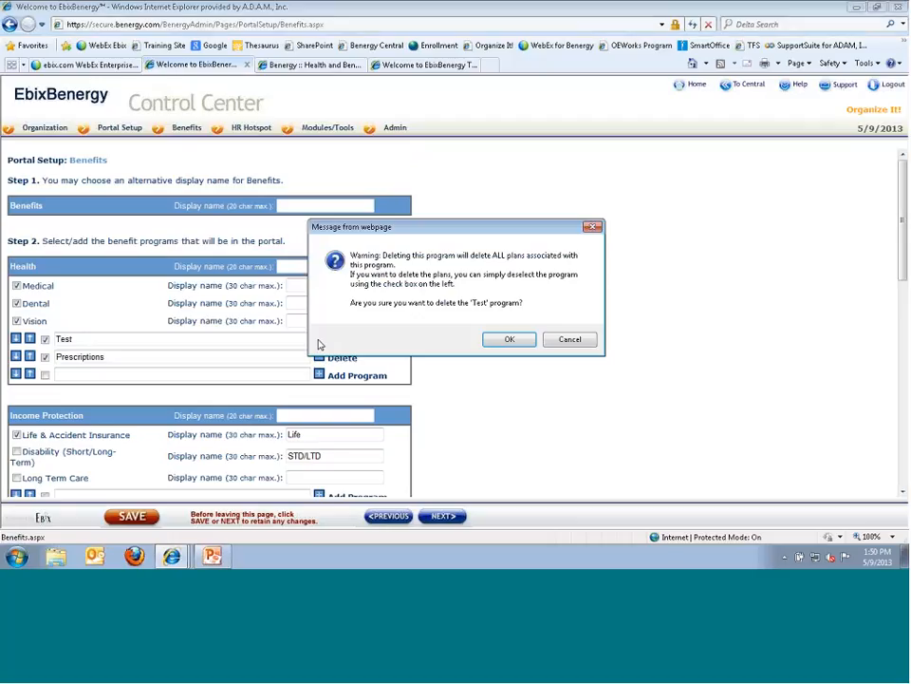
left_click(493, 341)
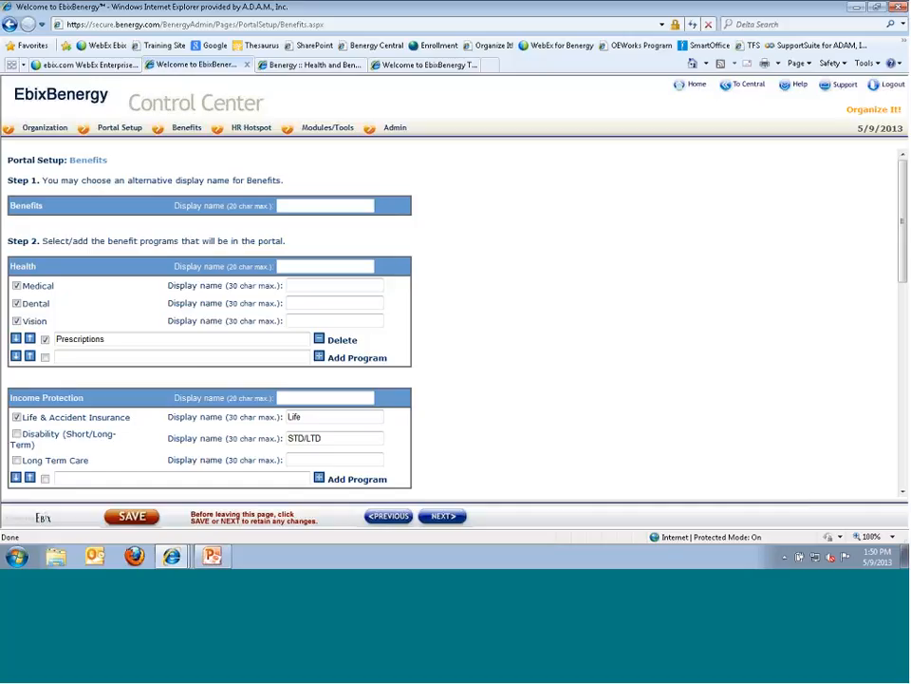
- Review the calculator, glossary and Fidelity Investments settings, then return to the employee portal home page
scroll(258, 405, "down", 2)
scroll(259, 405, "down", 4)
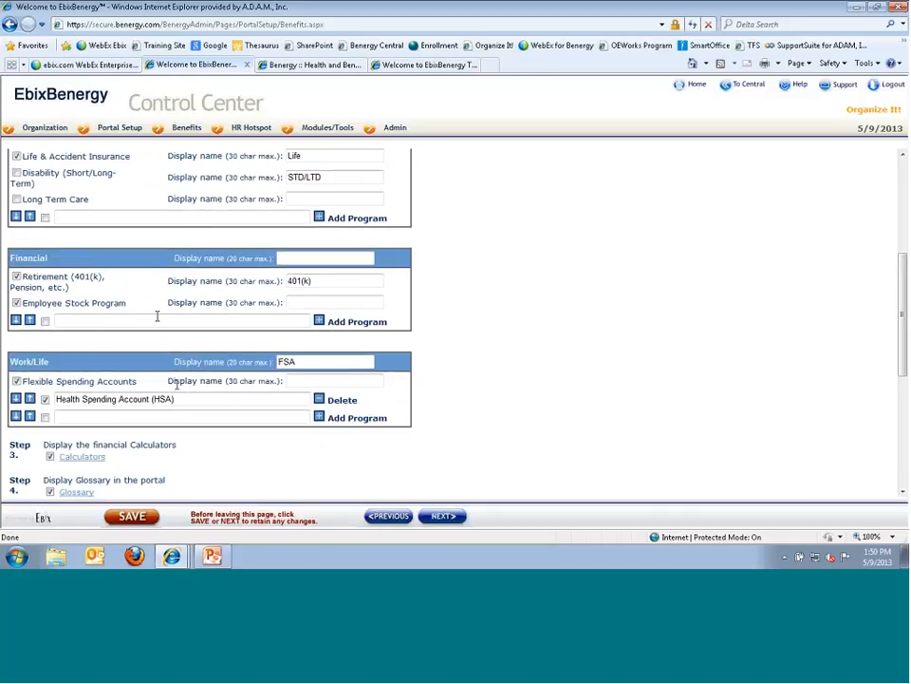
scroll(128, 452, "down", 5)
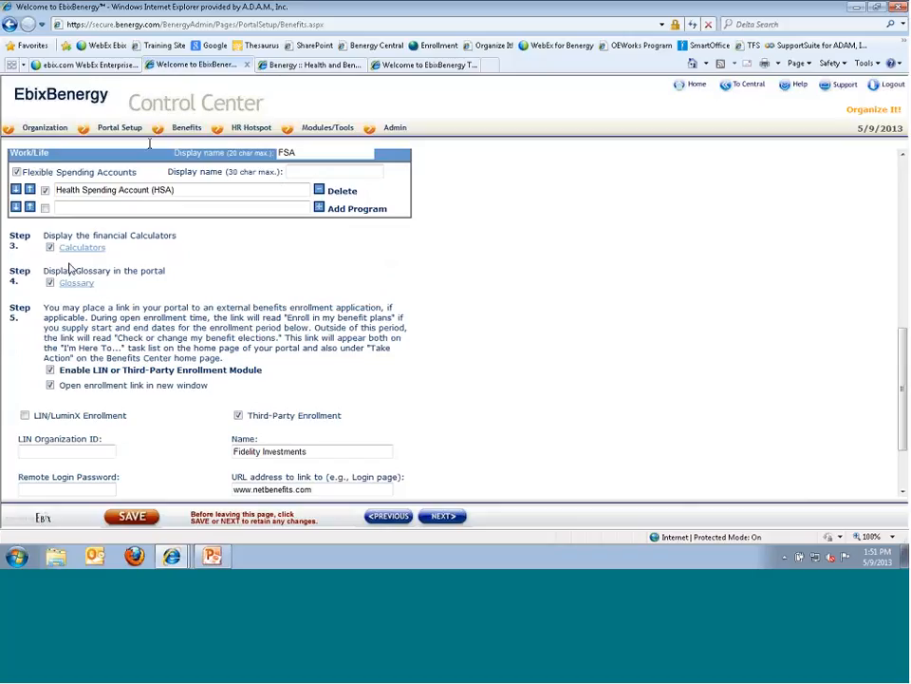
left_click(285, 65)
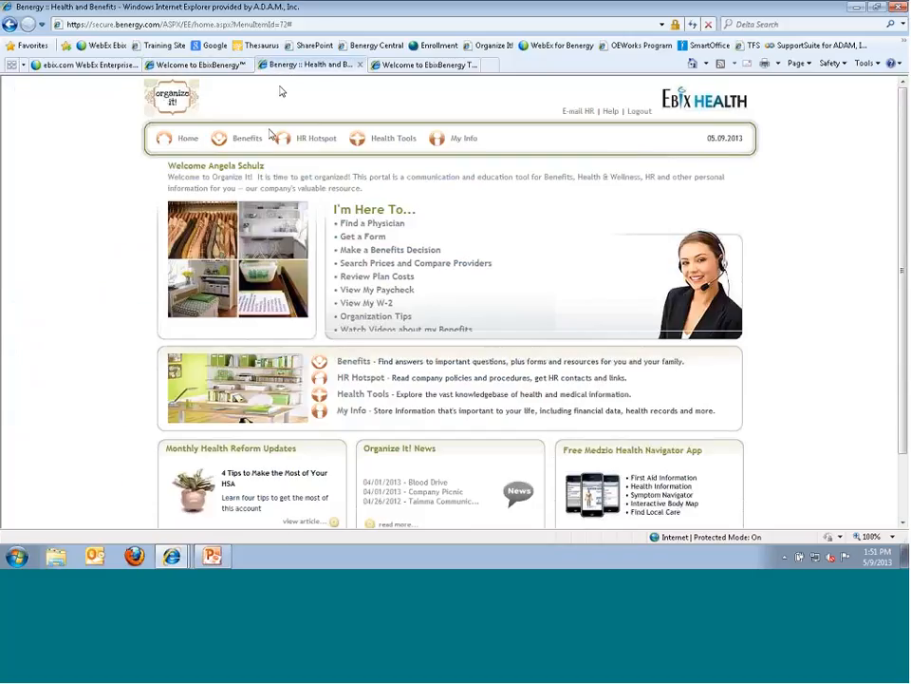
- Sign in to the employee portal's benefits section with the employee's user name
left_click(246, 143)
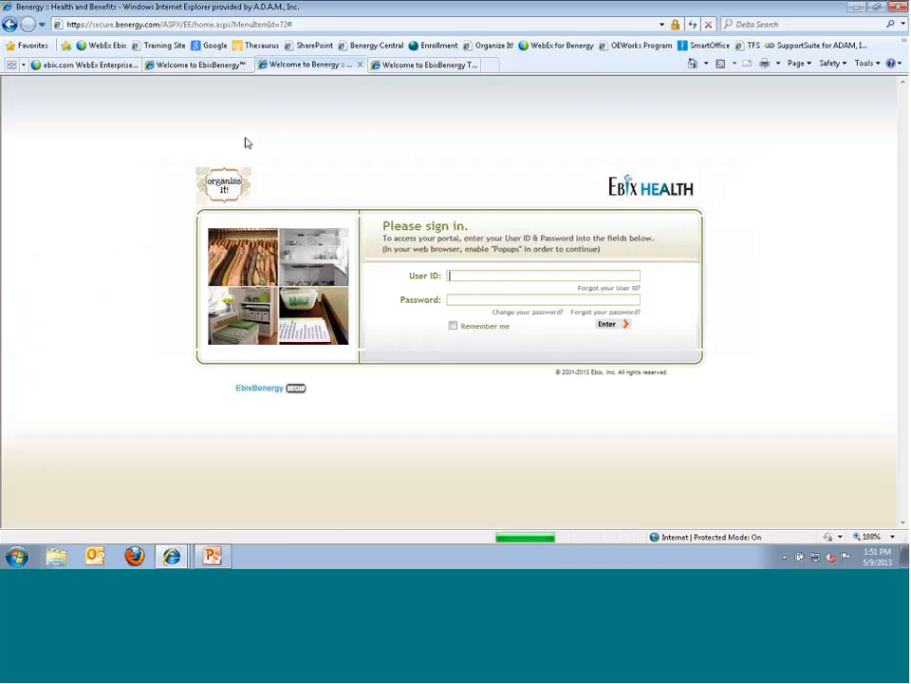
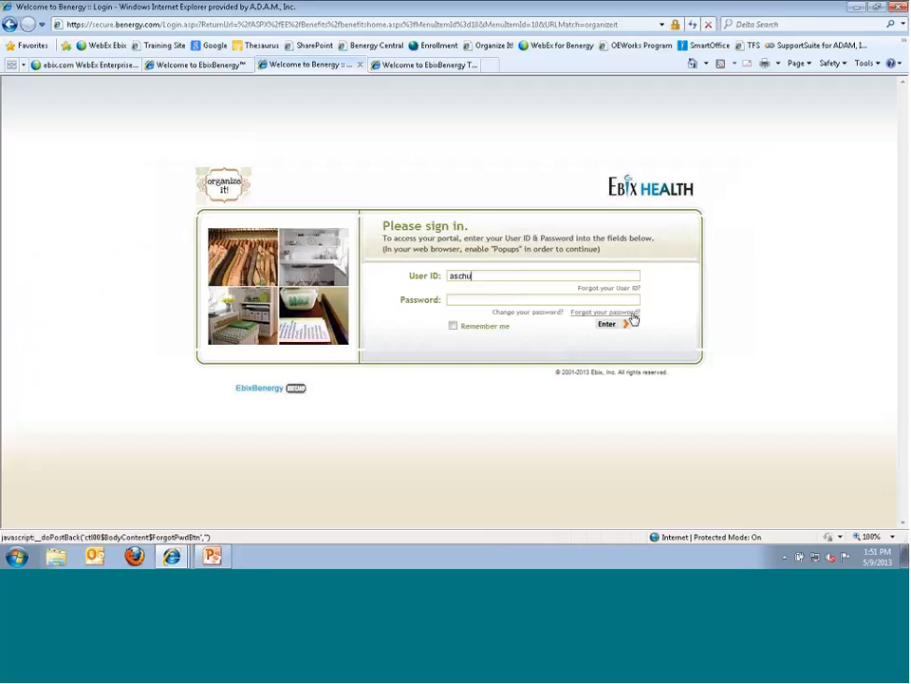
left_click(632, 315)
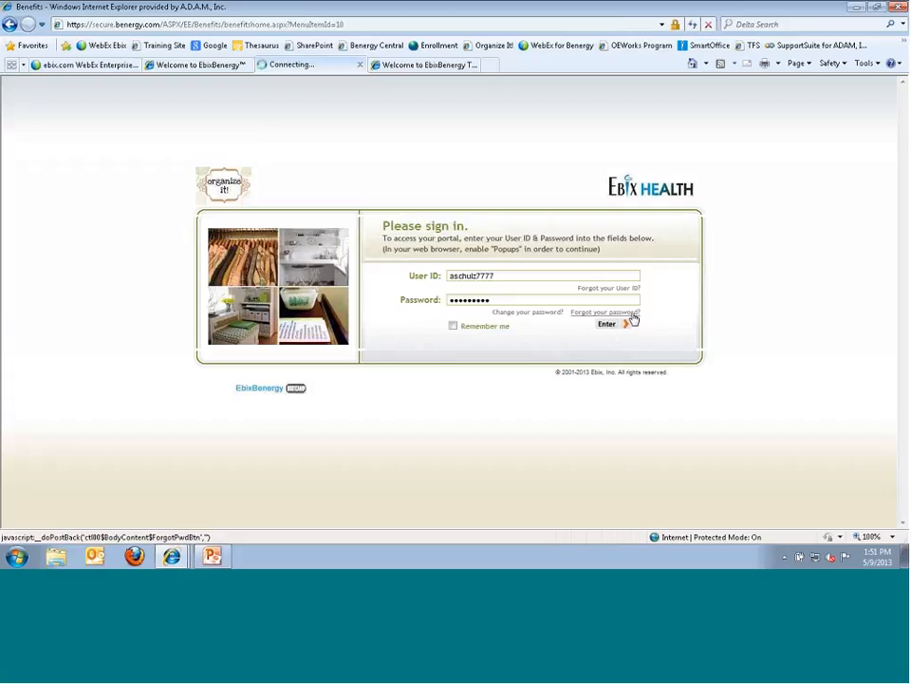
- Open the Calculators page and browse the Mortgage, IRA, 401(k), Loan and Income Tax categories
scroll(670, 272, "down", 1)
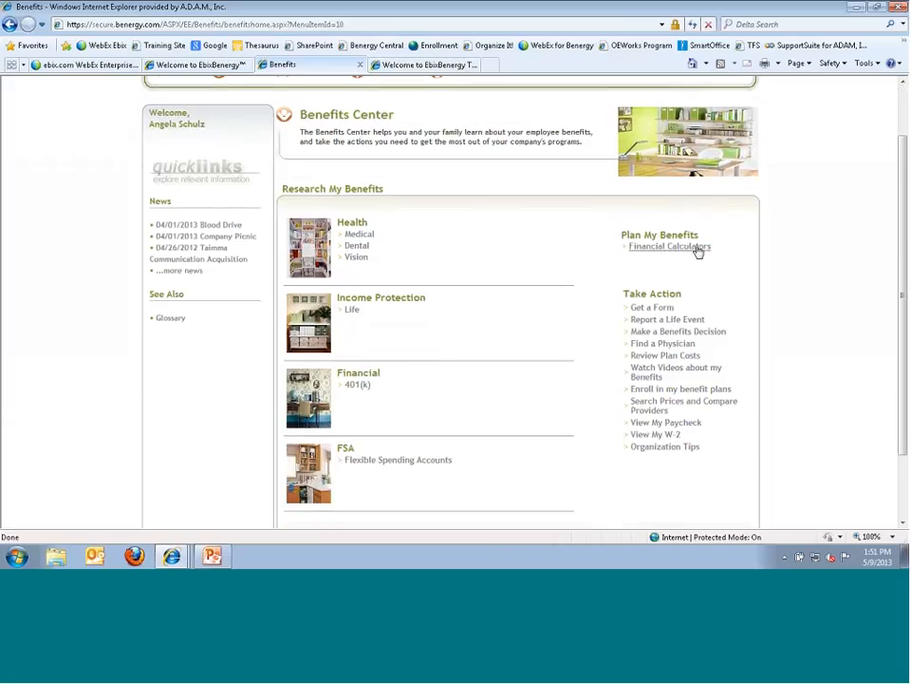
left_click(698, 250)
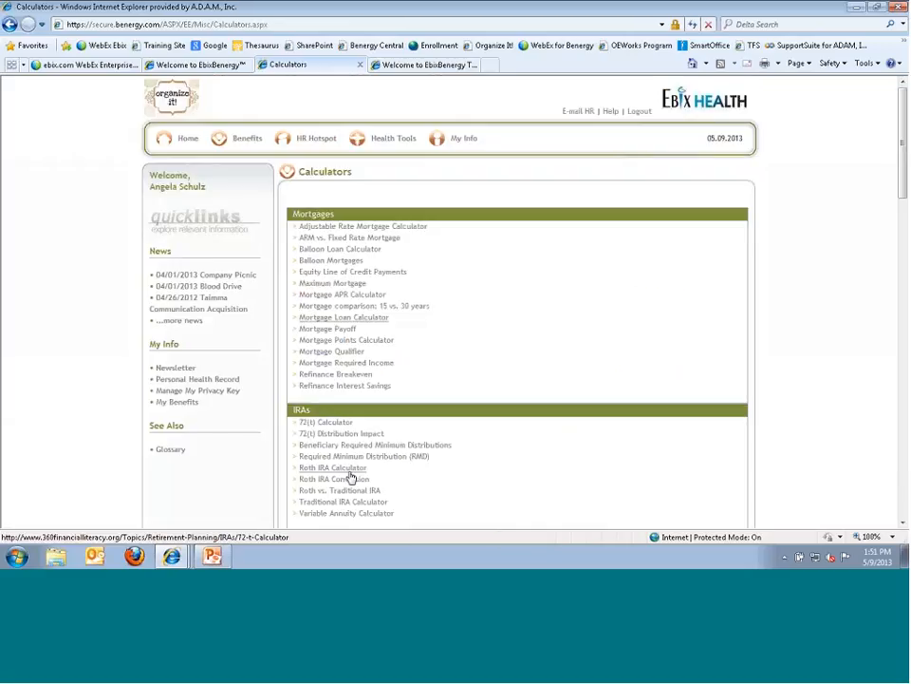
scroll(353, 485, "down", 5)
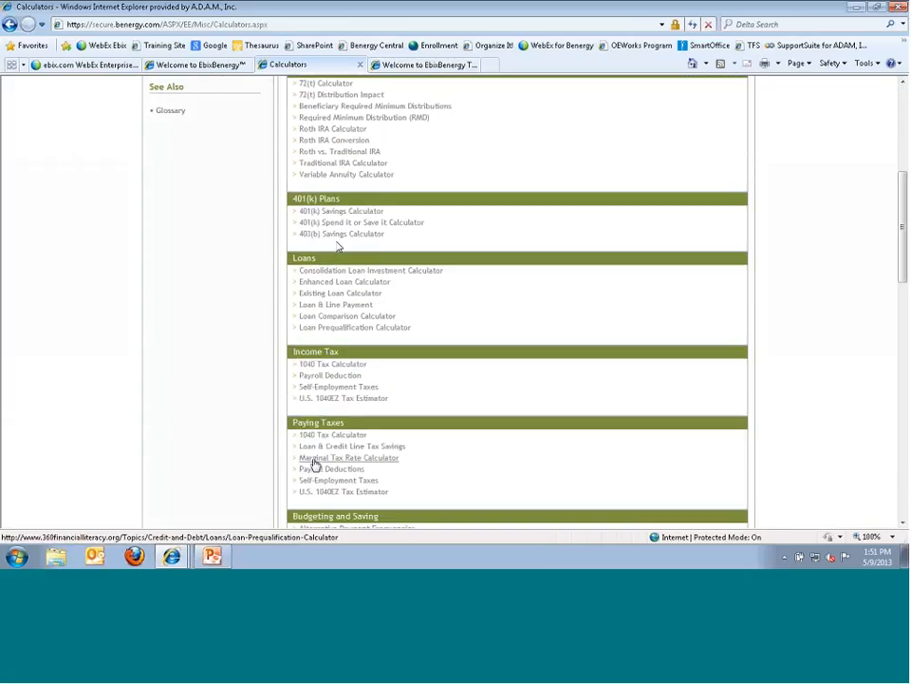
scroll(316, 461, "up", 1)
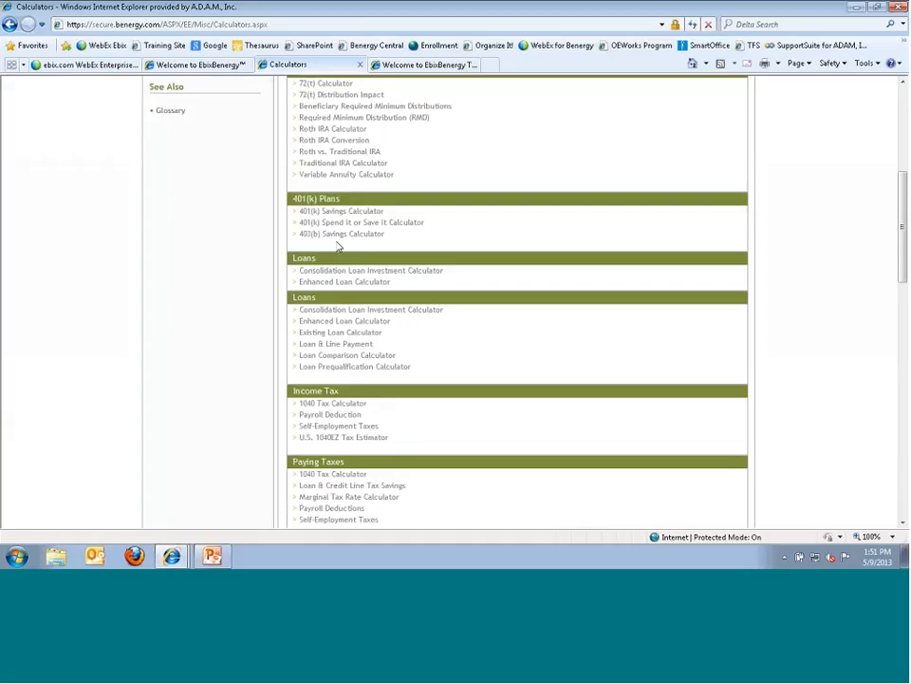
scroll(434, 163, "up", 2)
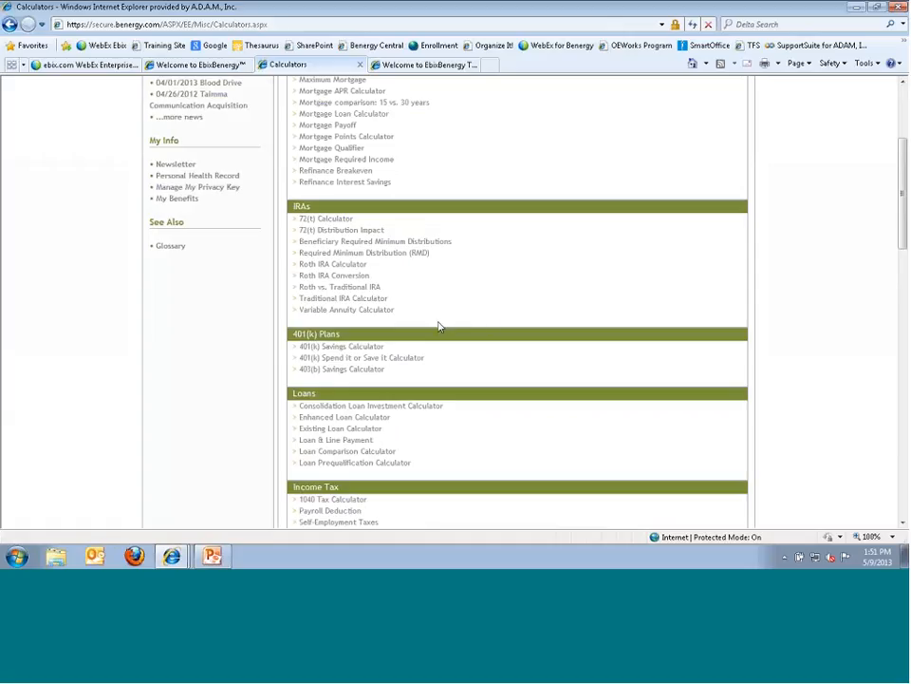
scroll(189, 246, "up", 3)
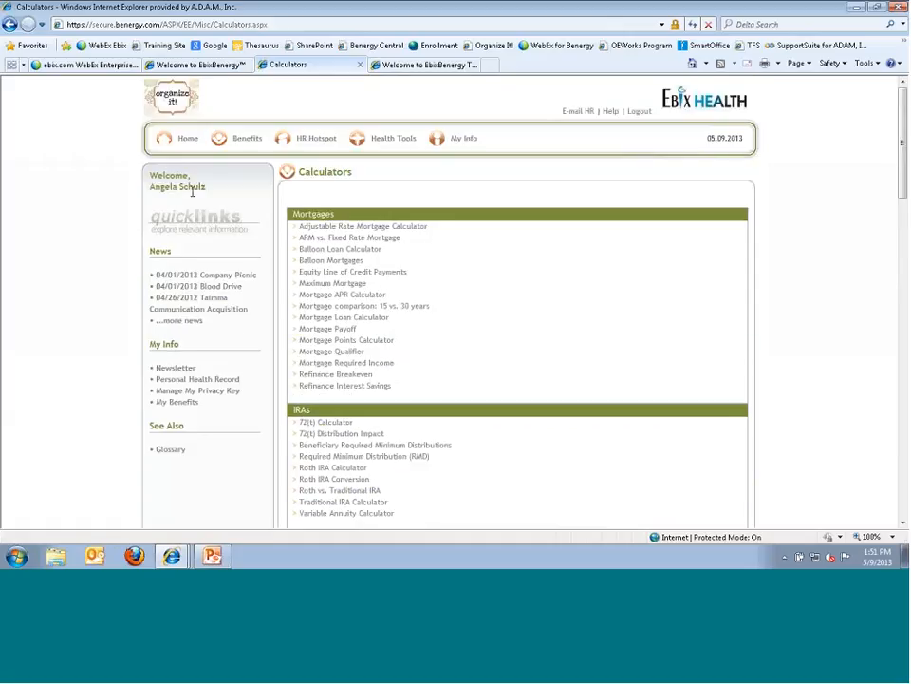
- Look up Securities and Exchange Commission (SEC) among the glossary's S terms, then return to Control Center
left_click(171, 449)
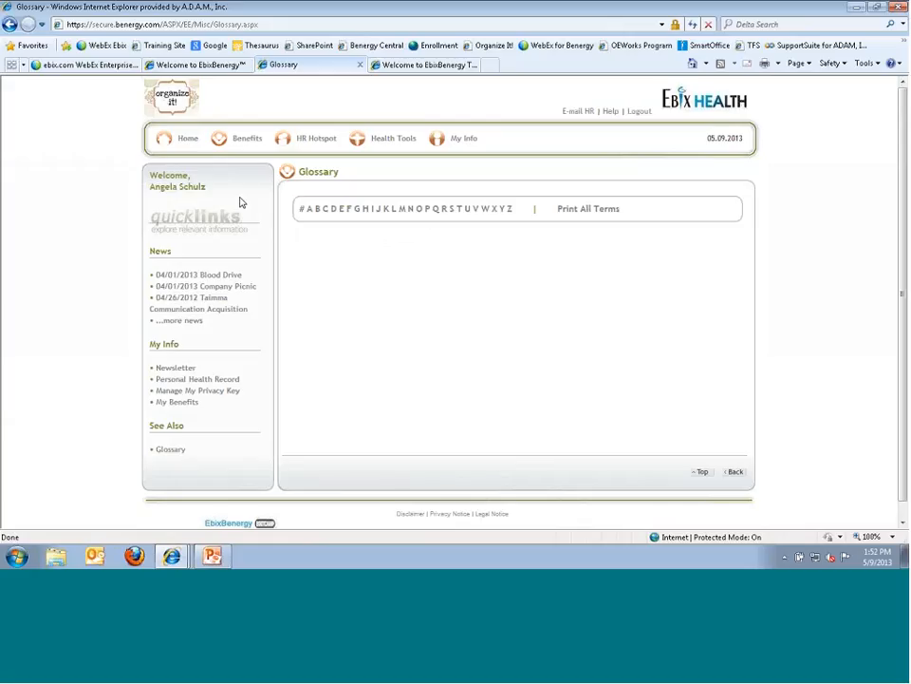
left_click(570, 210)
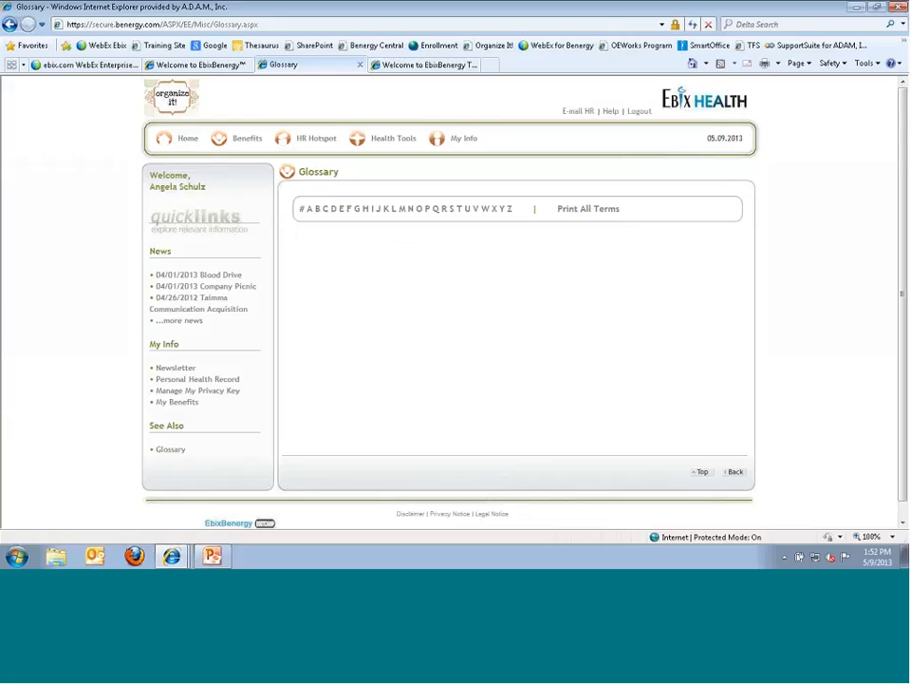
left_click(451, 209)
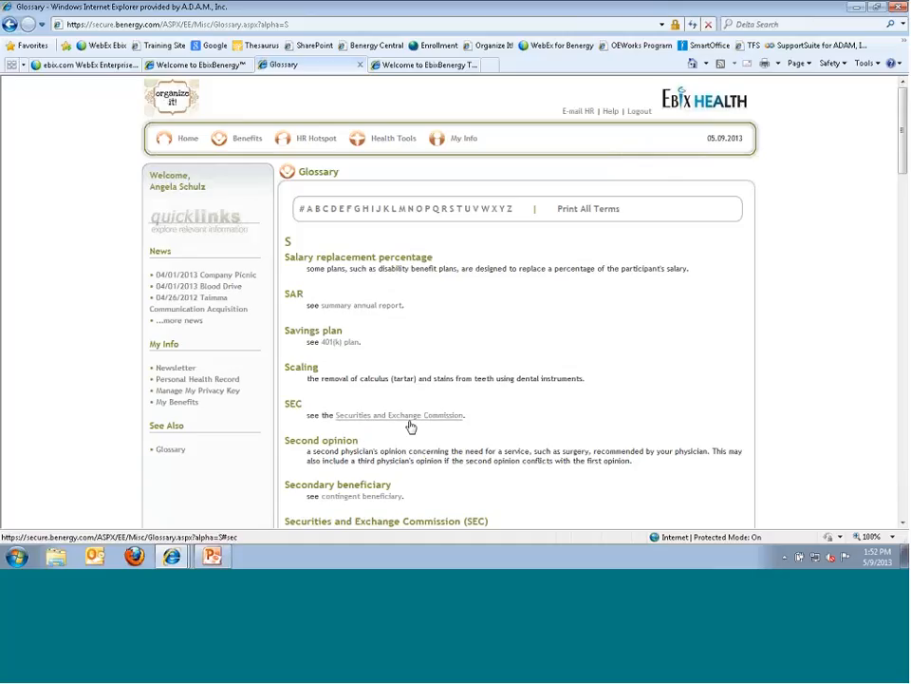
left_click(410, 415)
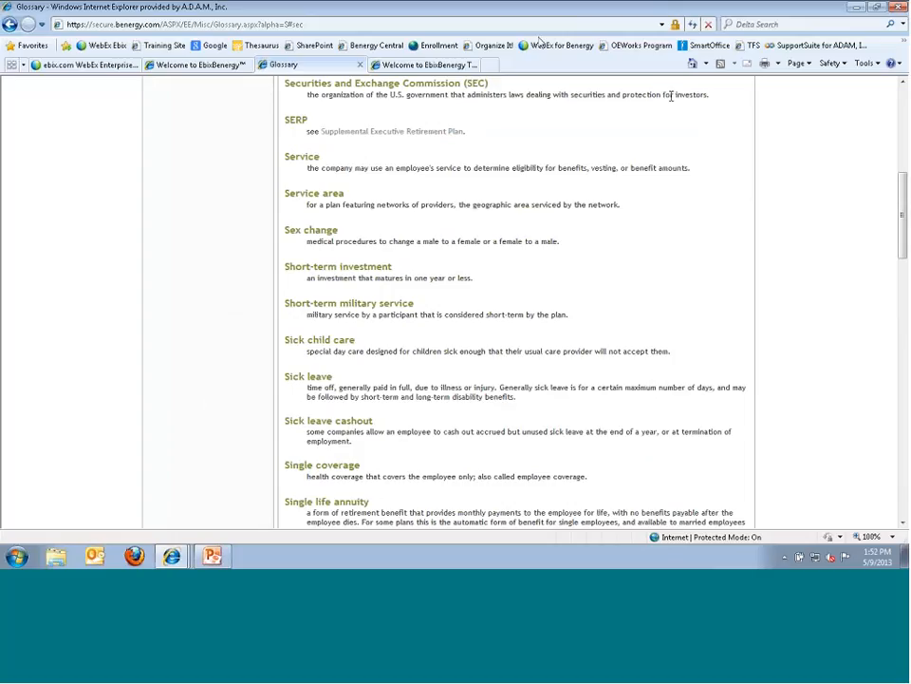
left_click(214, 66)
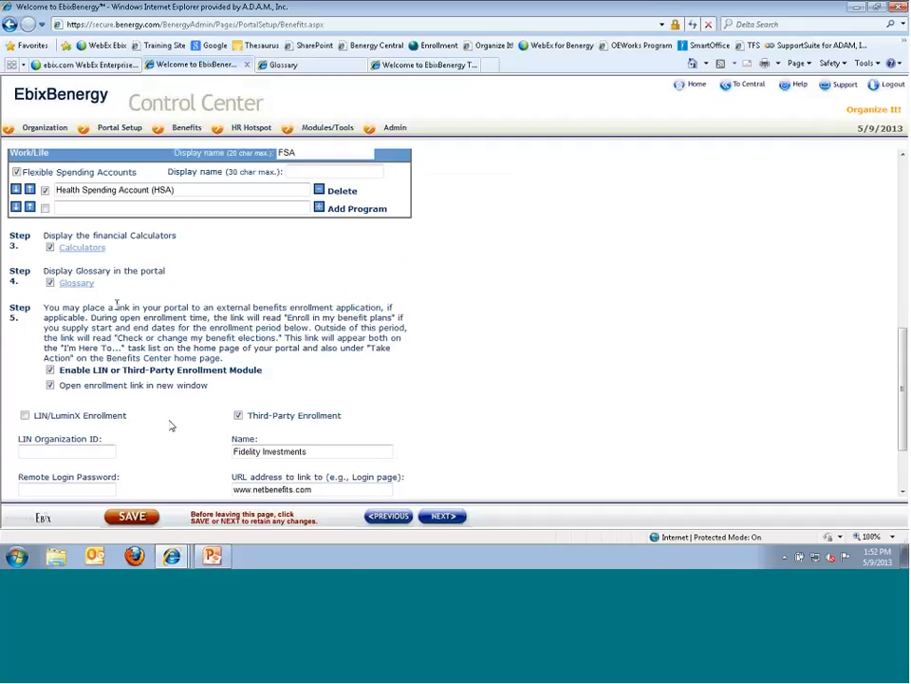
- Review the Fidelity Investments enrollment name, URL, start and end dates, then go back to the glossary
scroll(172, 422, "down", 1)
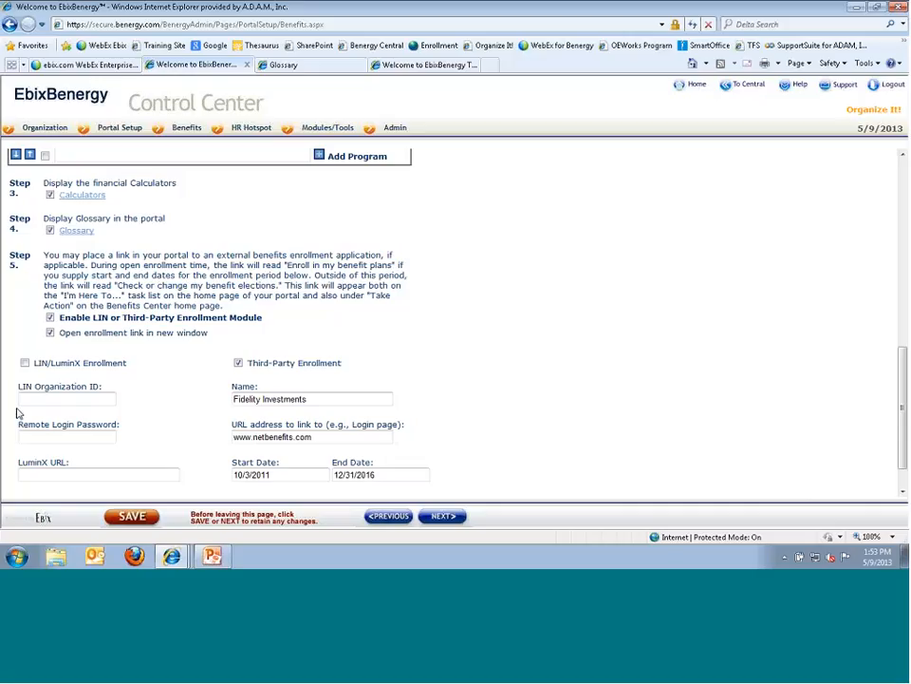
scroll(94, 491, "down", 1)
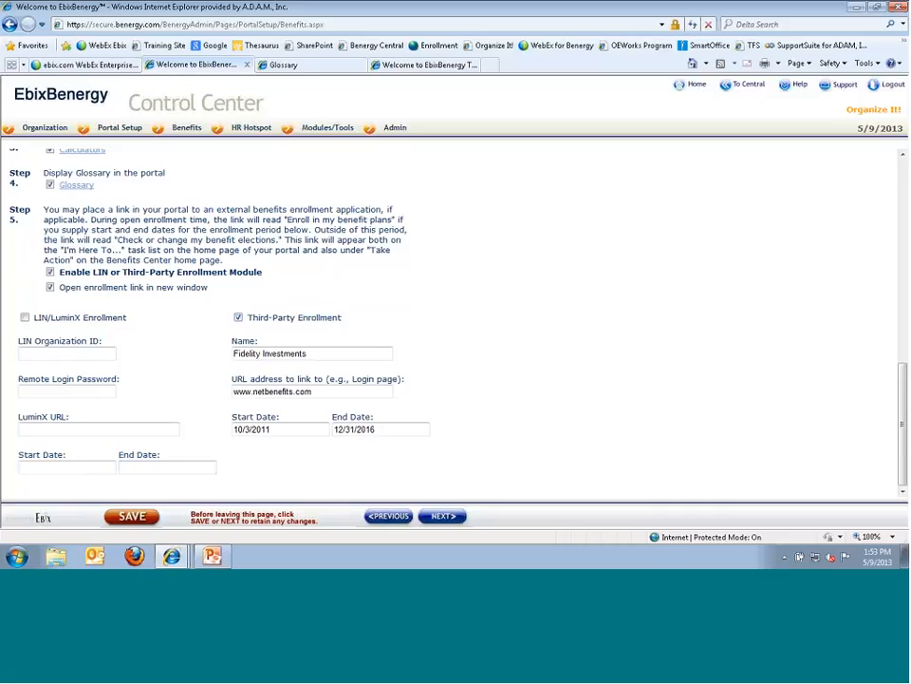
left_click(288, 65)
- From the portal home, confirm 'Enroll in my benefit plans' opens the Fidelity NetBenefits login, then return
scroll(281, 254, "up", 5)
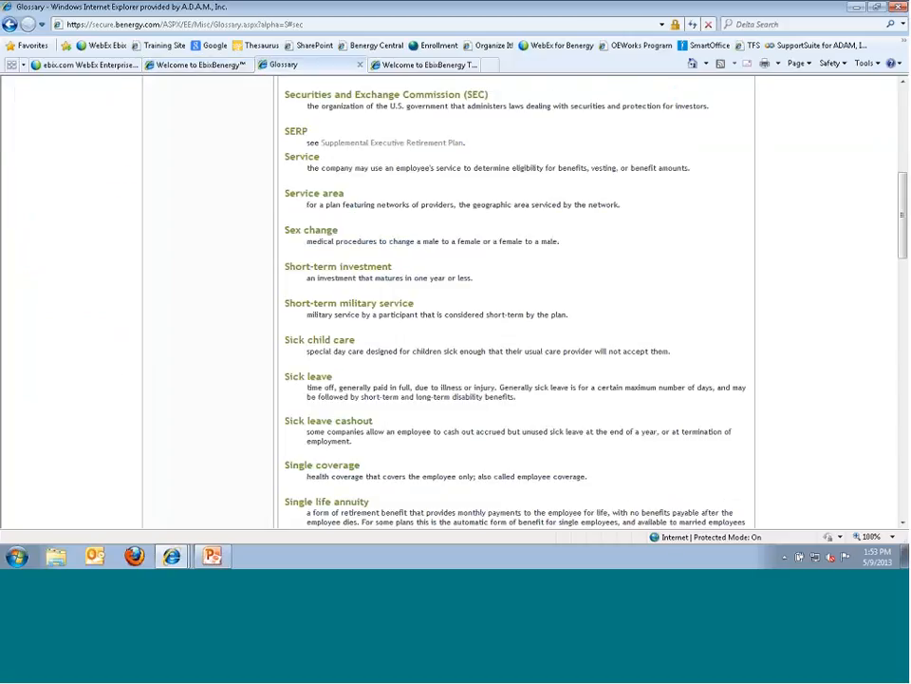
left_click(171, 142)
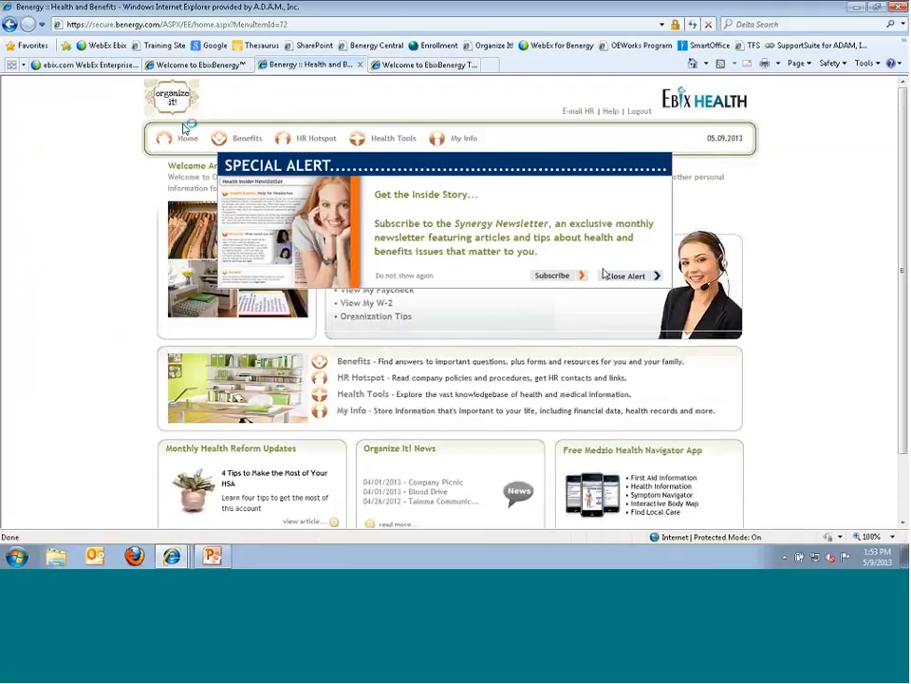
left_click(619, 276)
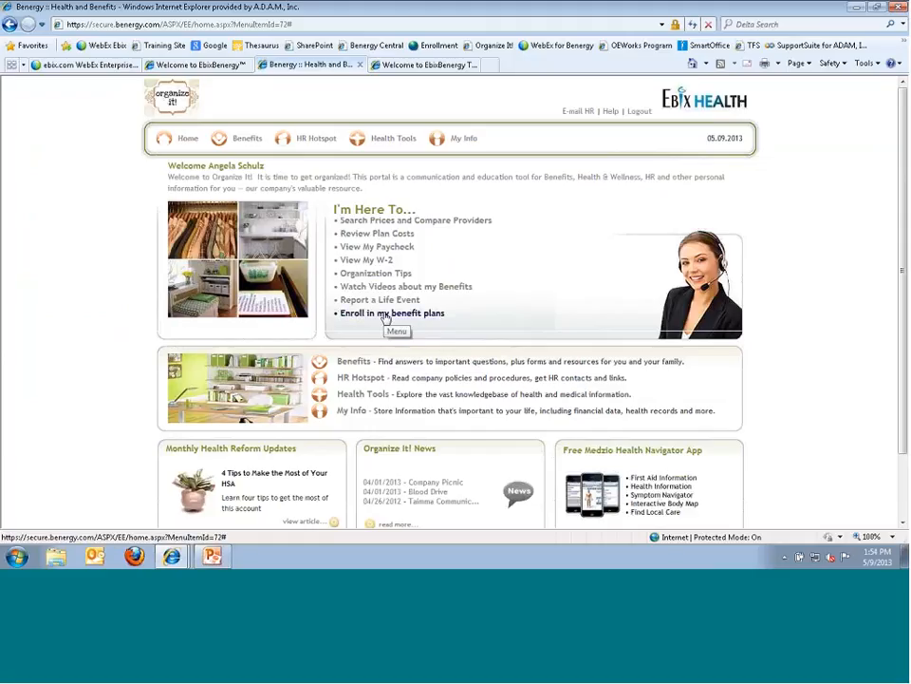
left_click(385, 314)
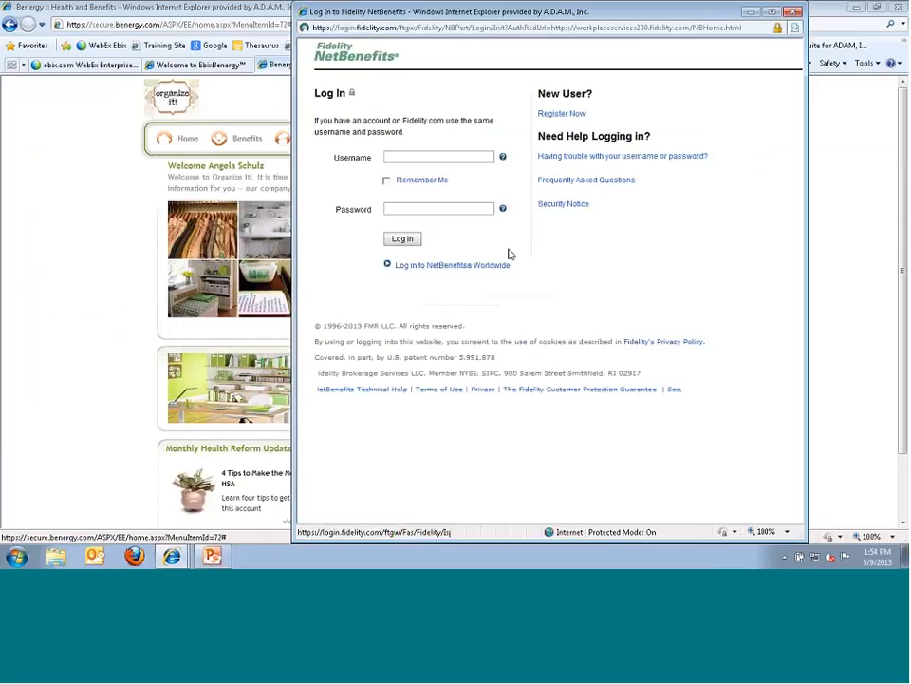
left_click(794, 12)
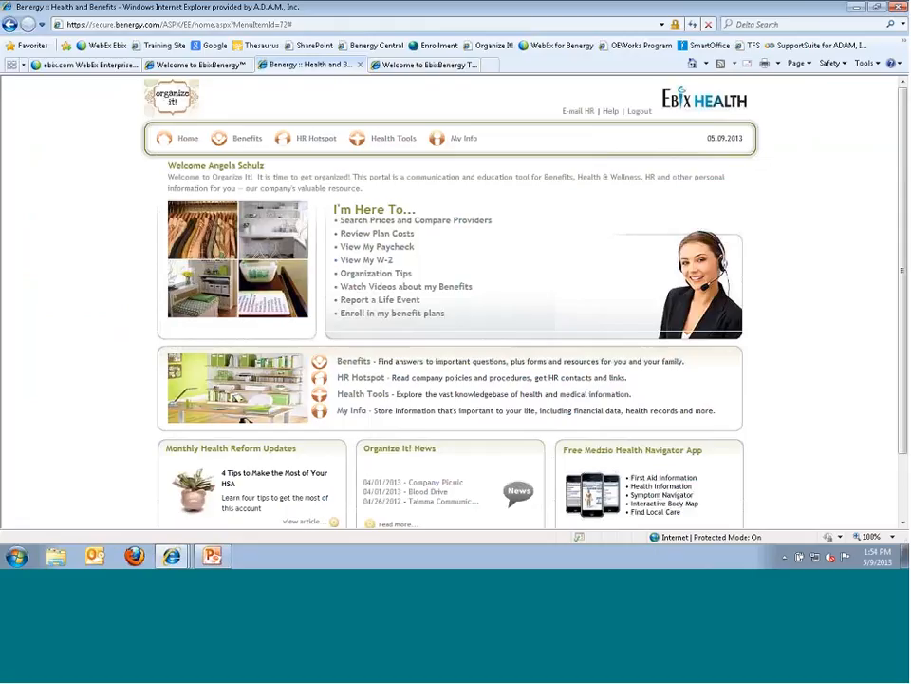
left_click(197, 64)
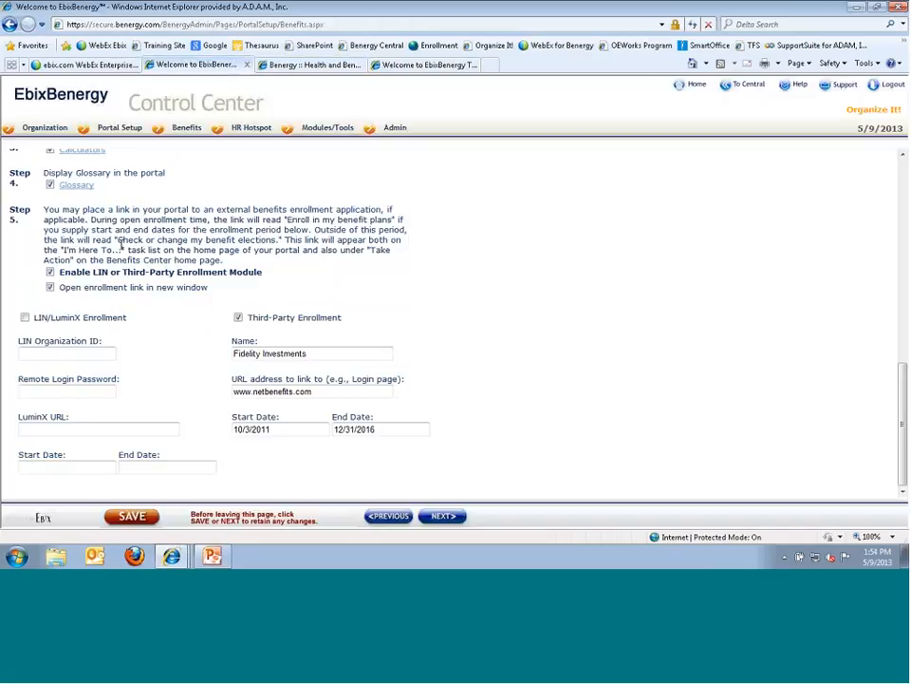
left_click_drag(118, 241, 274, 241)
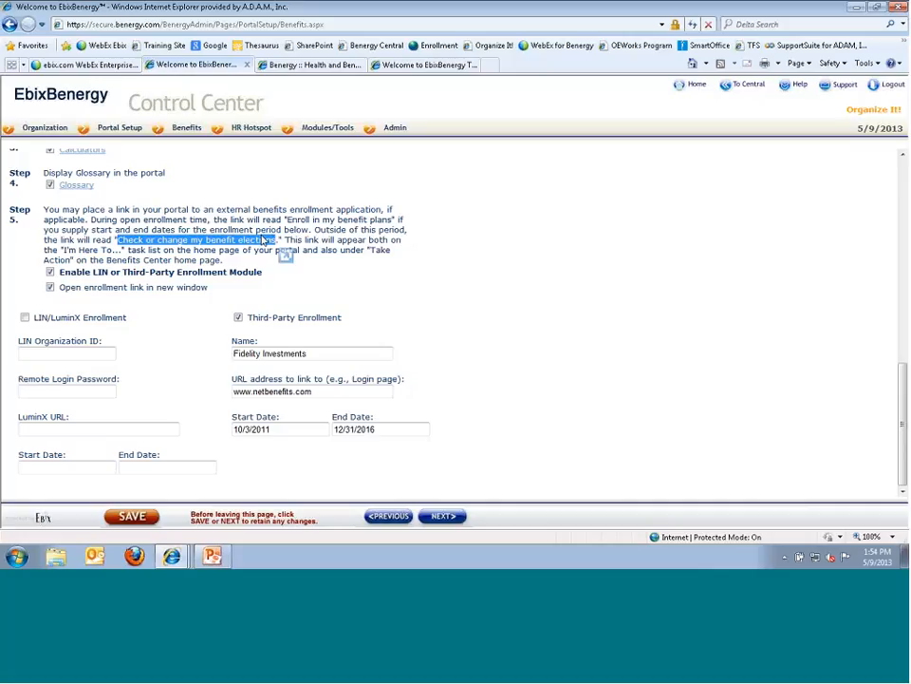
left_click(571, 25)
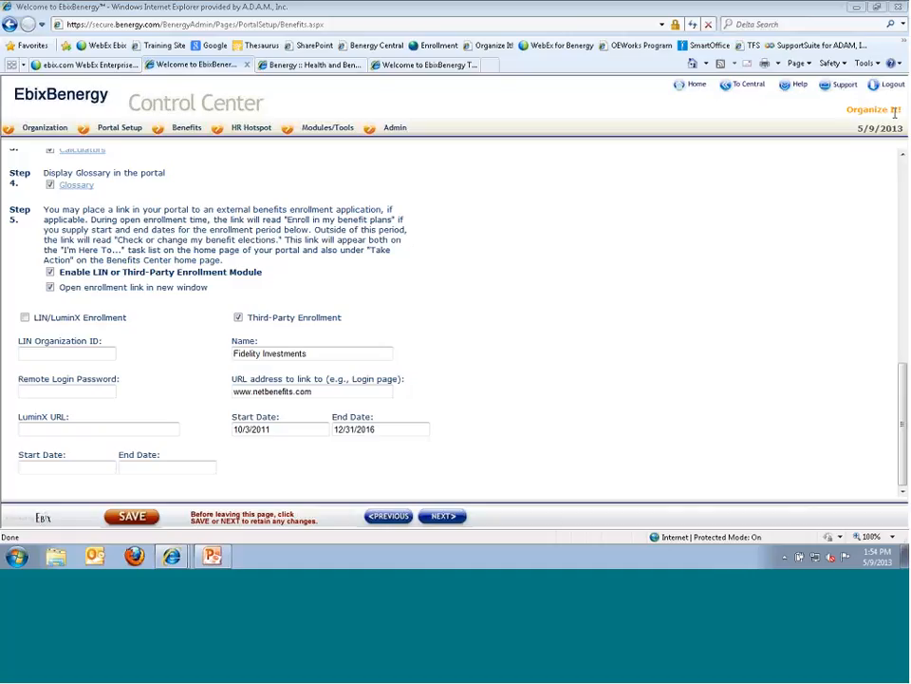
scroll(560, 383, "up", 2)
scroll(557, 382, "up", 4)
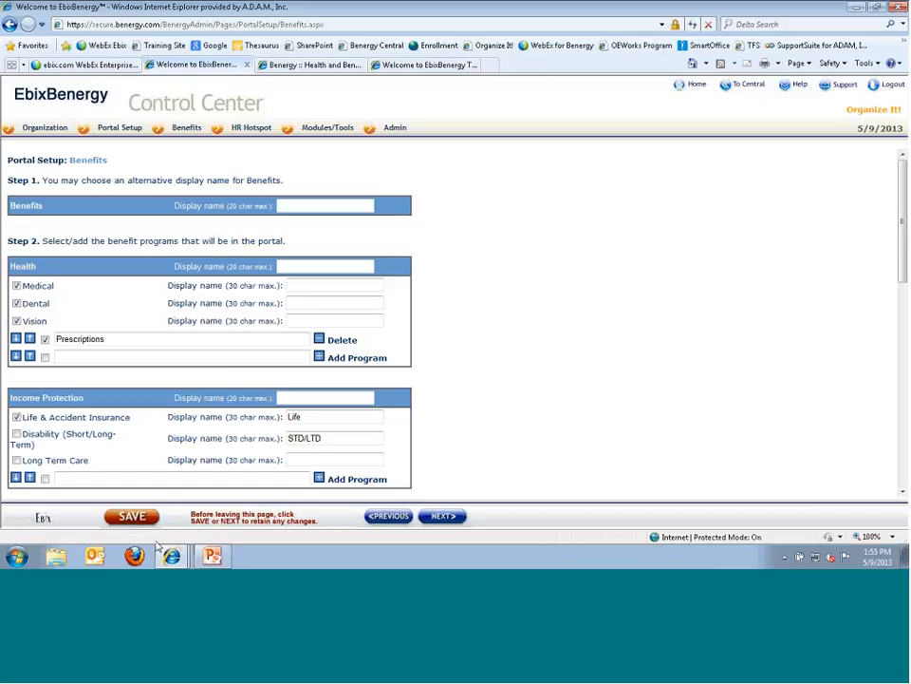
mouse_move(202, 556)
left_click(64, 357)
mouse_move(192, 135)
scroll(33, 303, "down", 1)
scroll(33, 303, "down", 1)
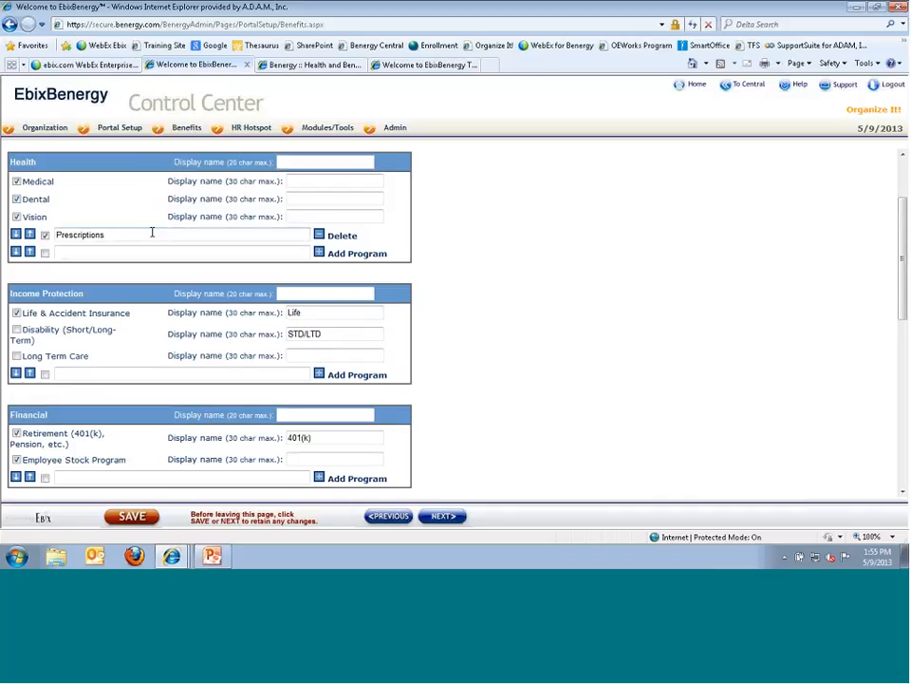
mouse_move(174, 168)
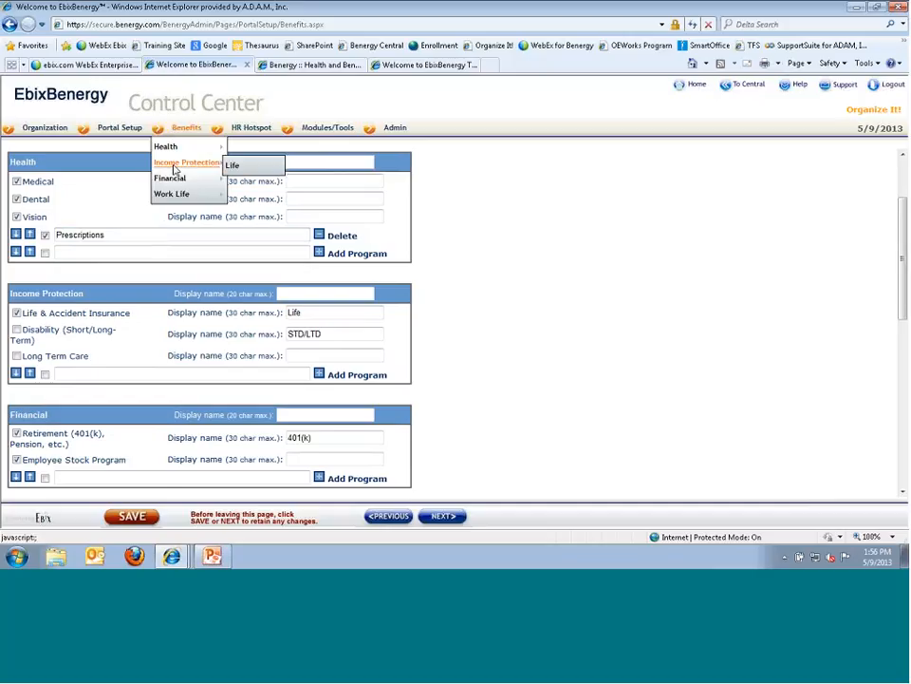
scroll(34, 344, "down", 3)
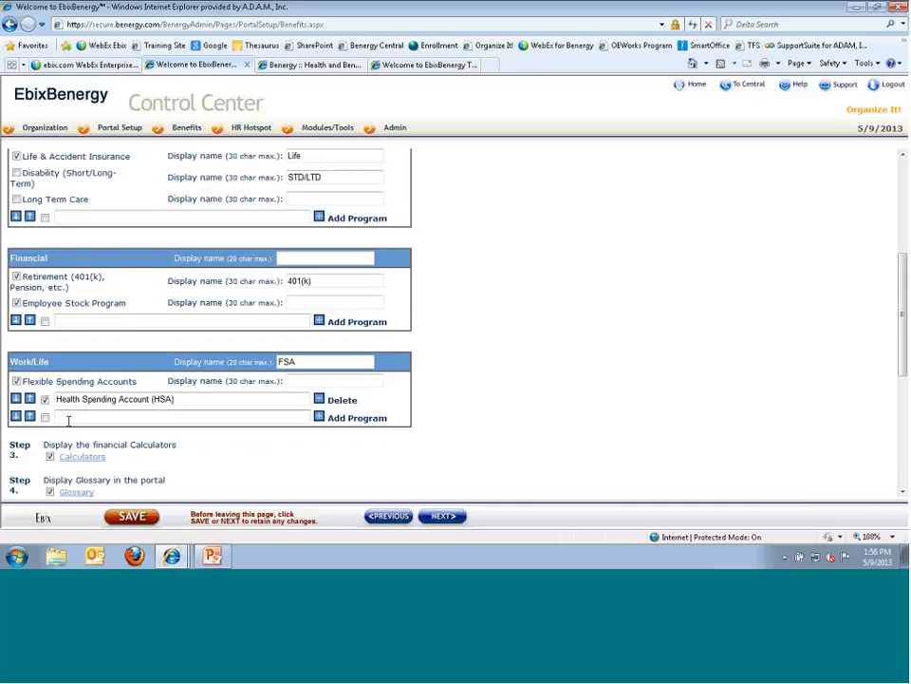
mouse_move(175, 198)
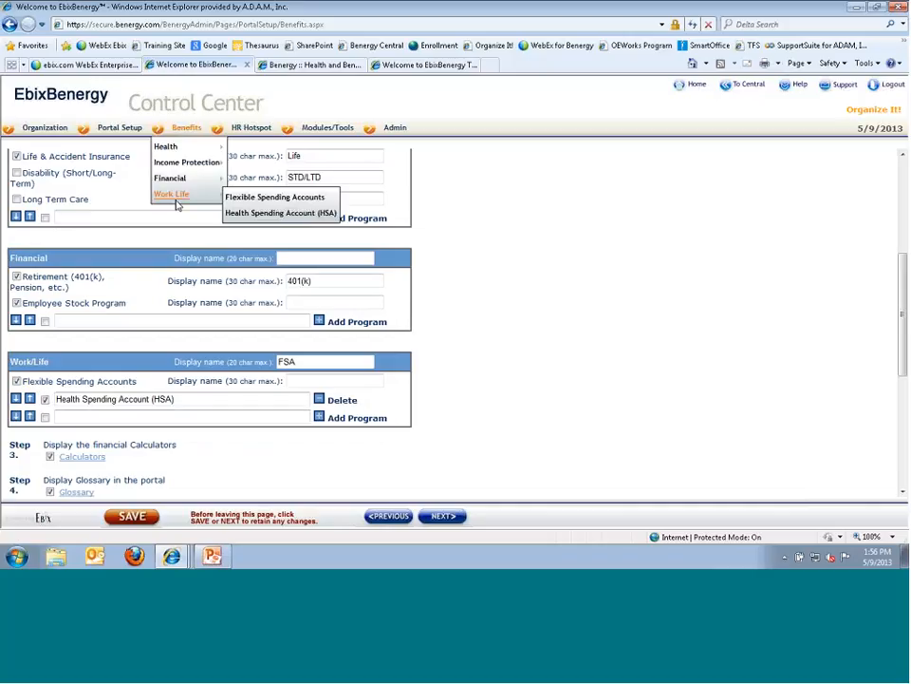
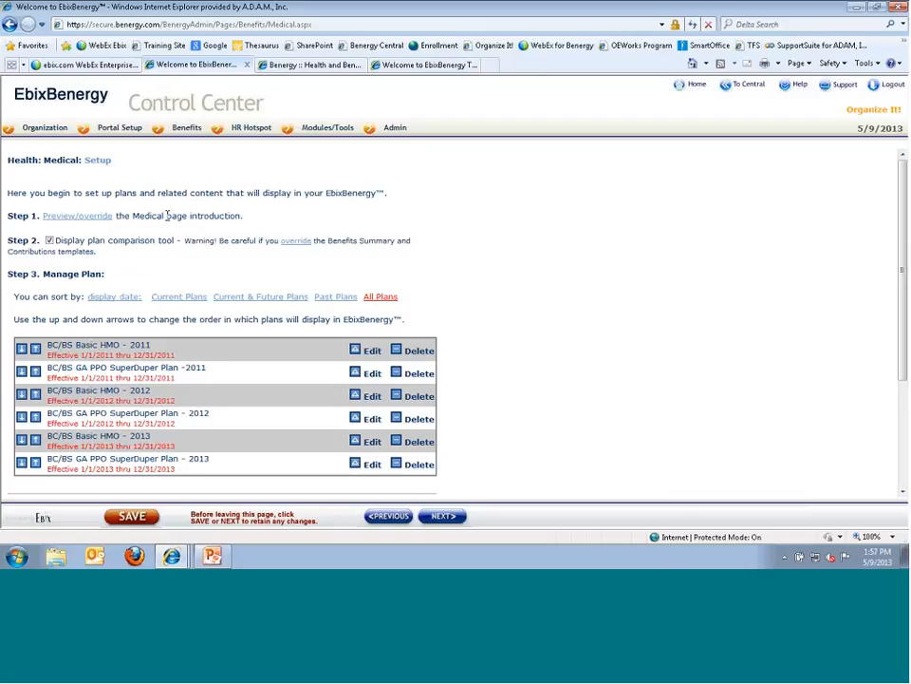
- In the employee portal, open the Medical plans page from the Benefits Center
mouse_move(186, 127)
mouse_move(166, 148)
left_click(310, 66)
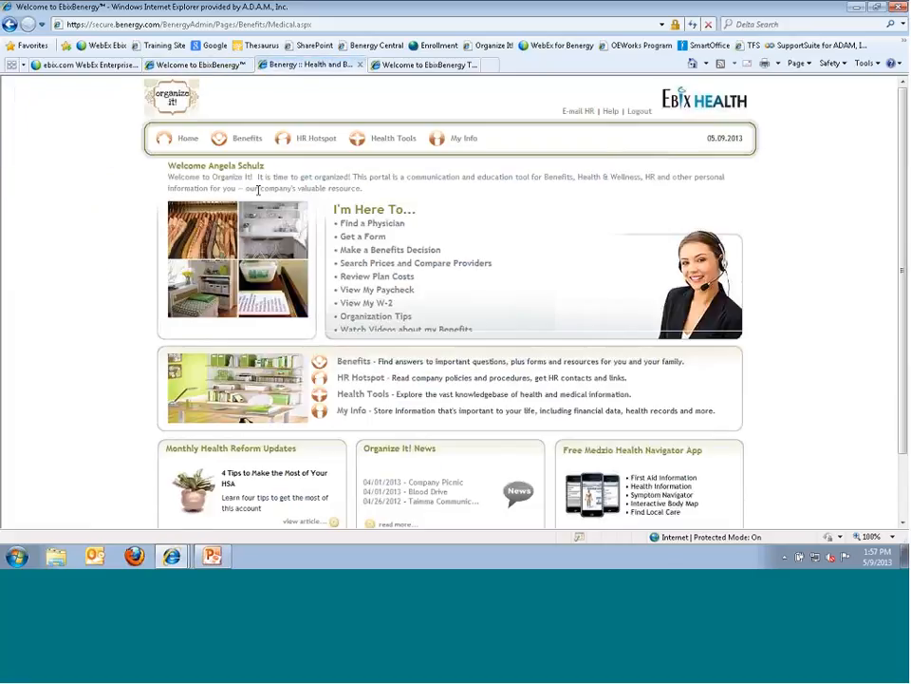
left_click(242, 140)
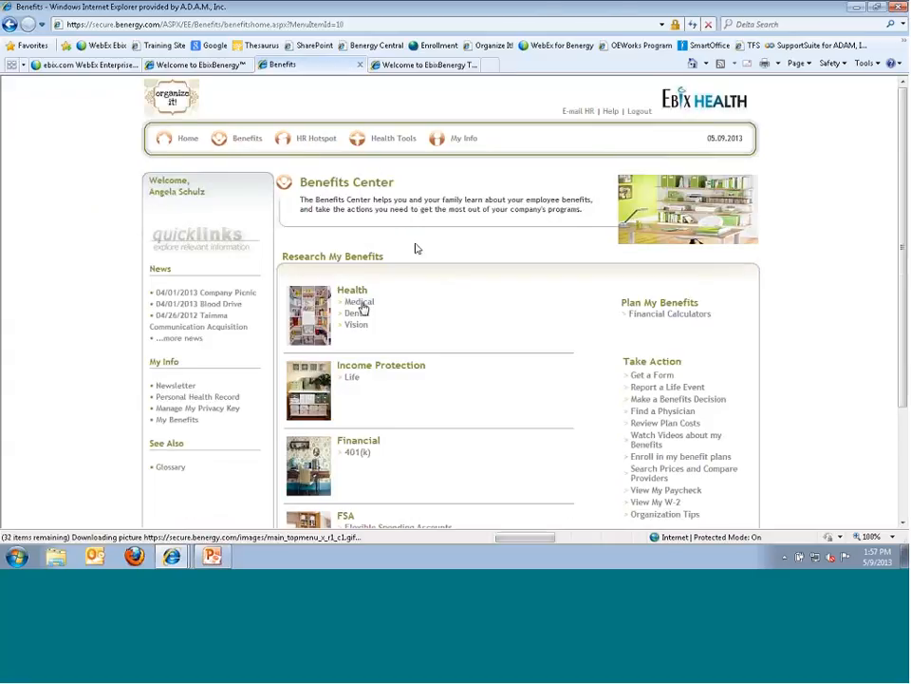
left_click(361, 303)
scroll(351, 309, "down", 3)
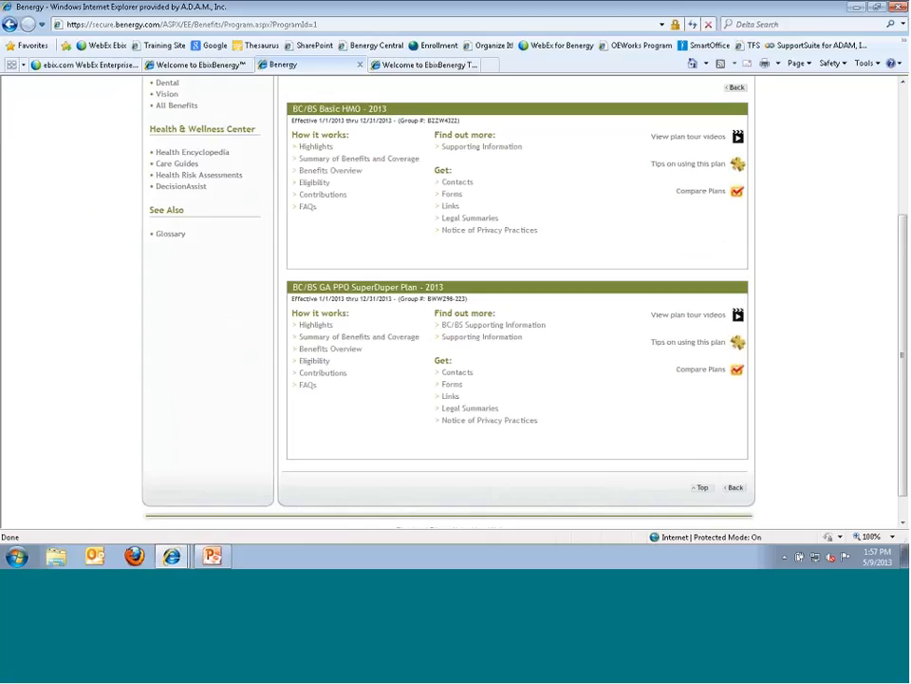
- Compare BC/BS Basic HMO - 2013 with BC/BS GA PPO SuperDuper Plan - 2013 side by side, then return to Control Center
left_click(720, 377)
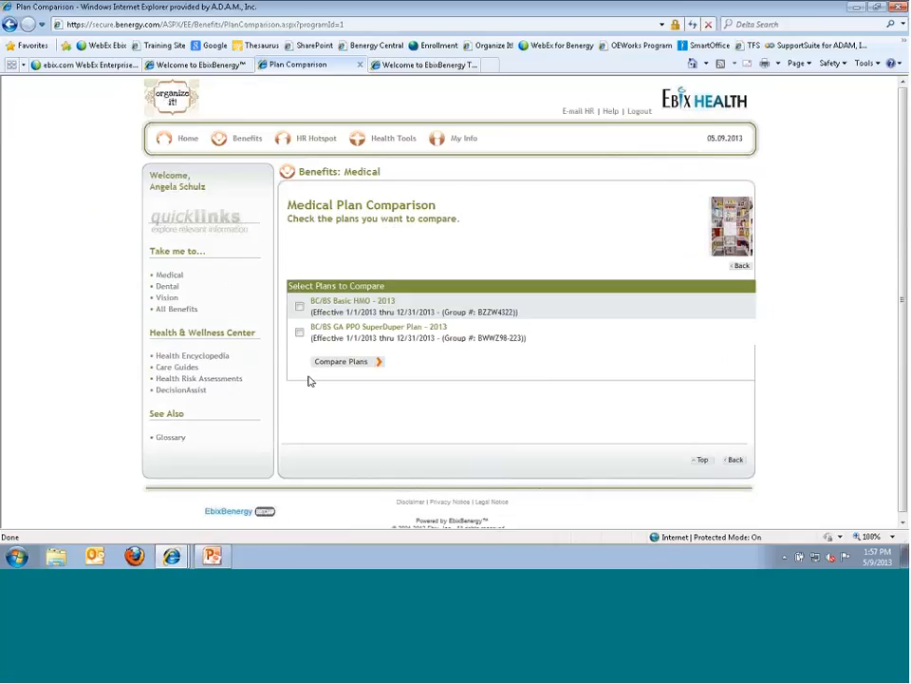
left_click(299, 306)
left_click(299, 333)
left_click(323, 362)
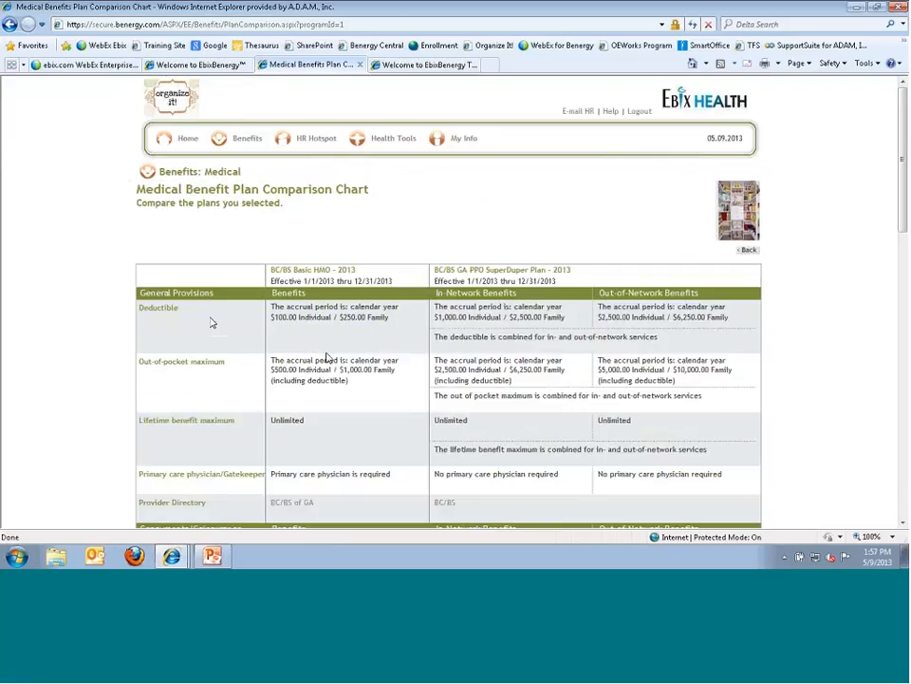
scroll(165, 326, "down", 2)
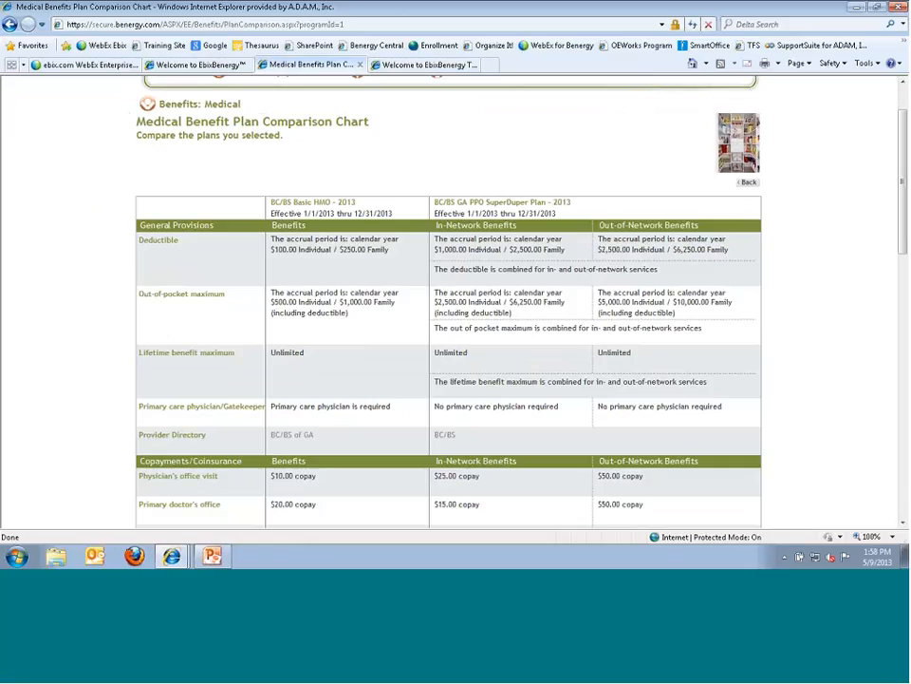
scroll(180, 452, "down", 10)
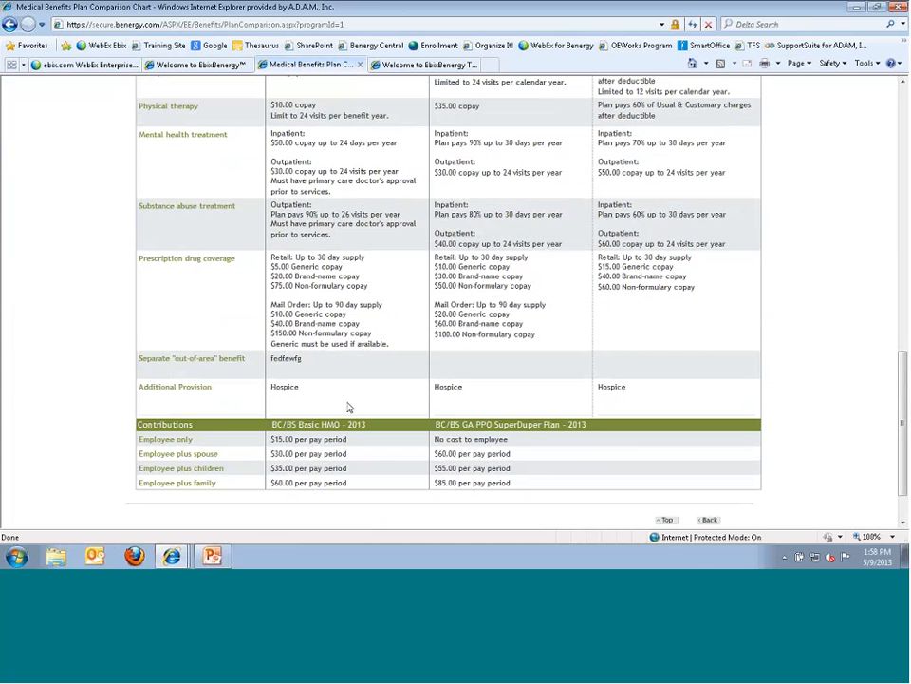
scroll(180, 452, "up", 10)
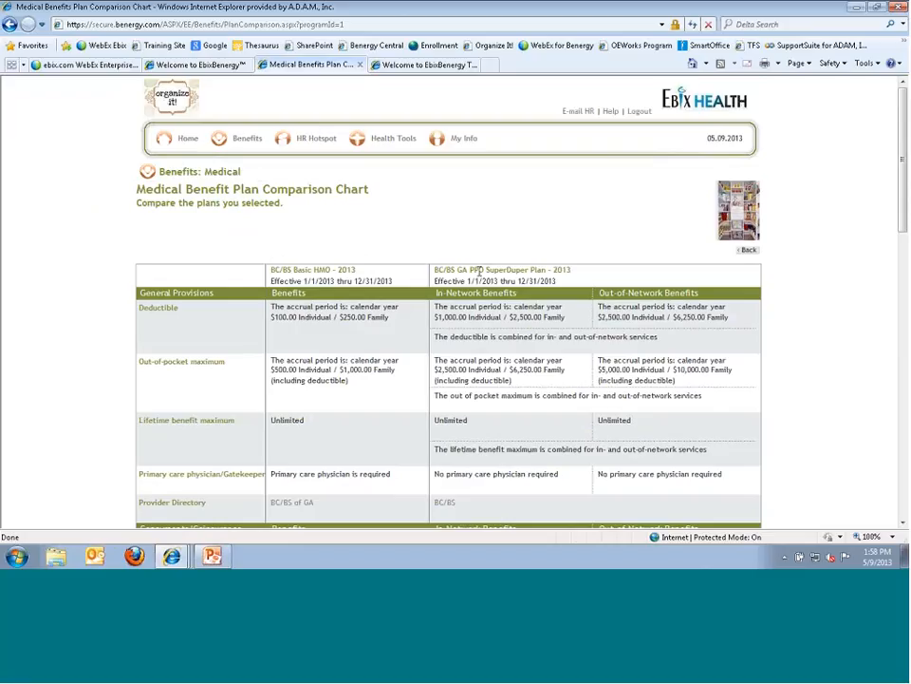
scroll(379, 429, "down", 3)
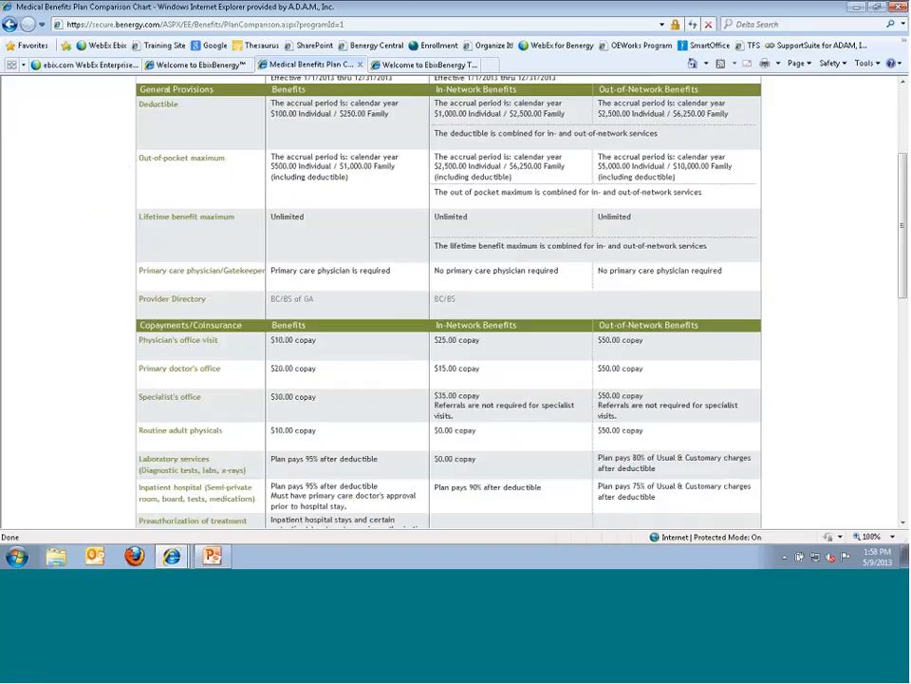
scroll(653, 186, "up", 1)
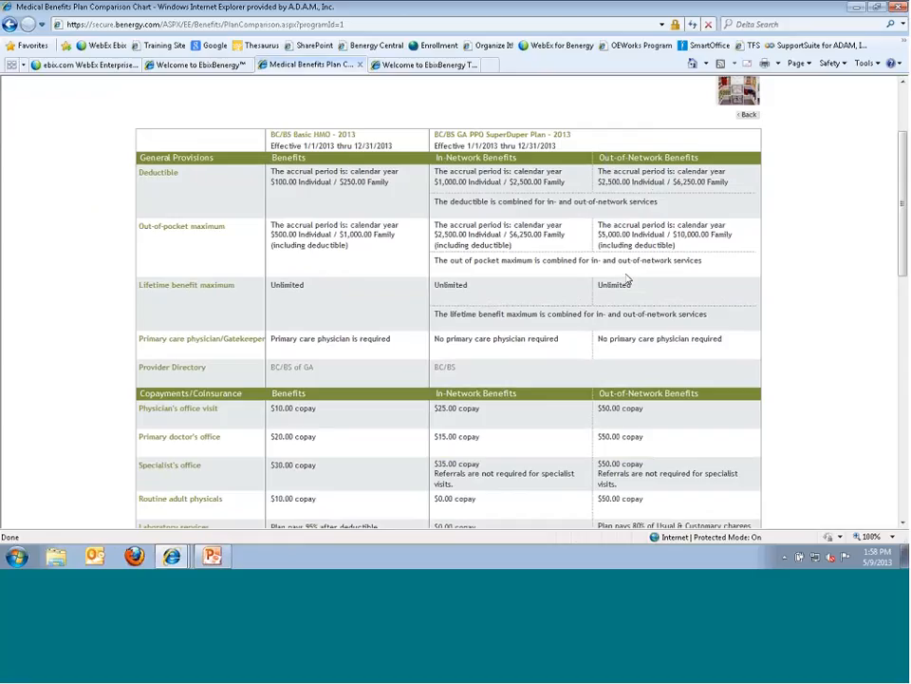
scroll(415, 452, "down", 5)
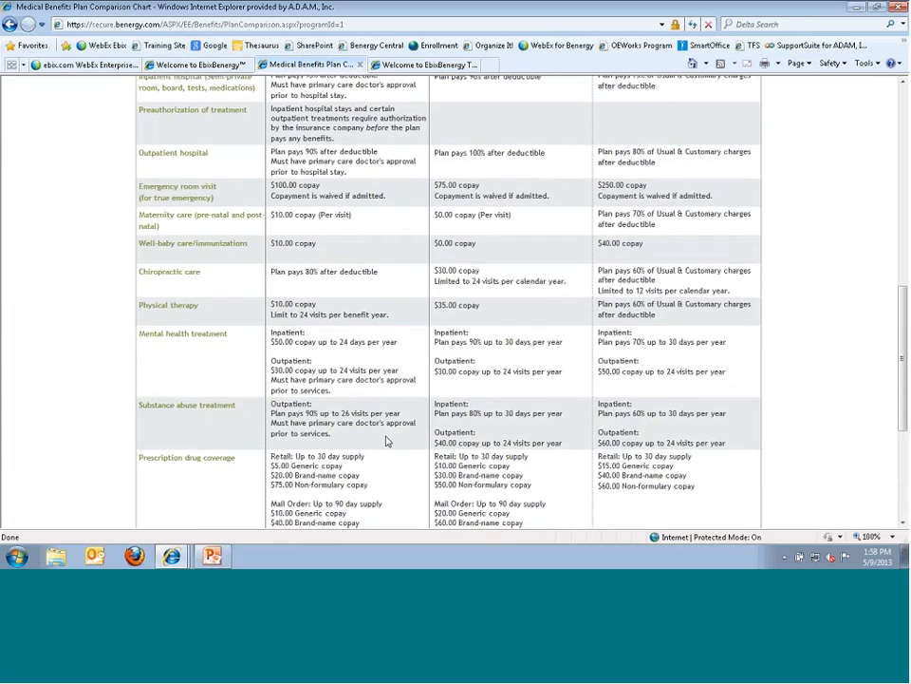
scroll(382, 443, "down", 3)
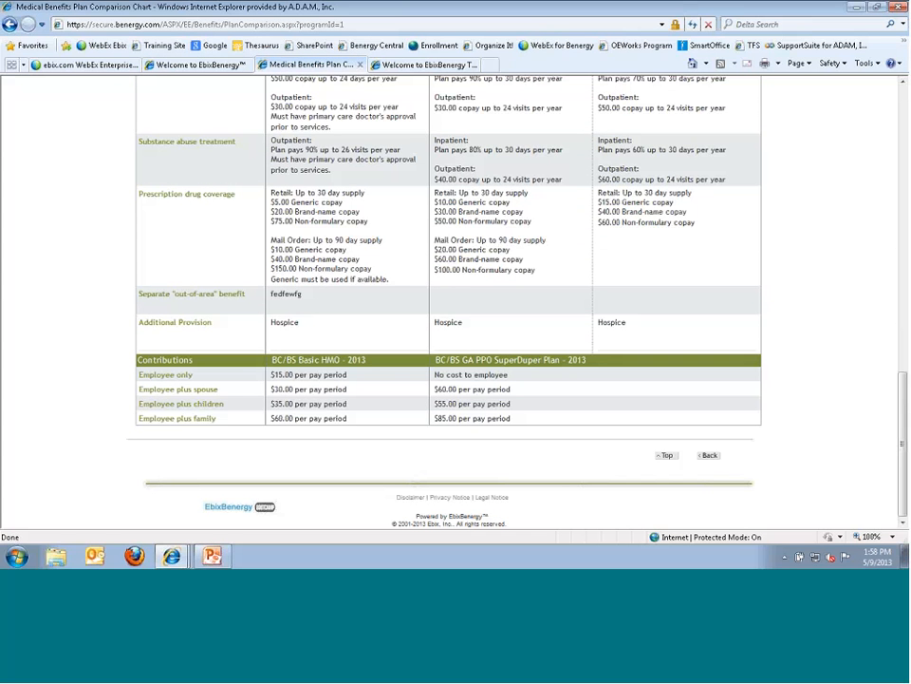
left_click(202, 66)
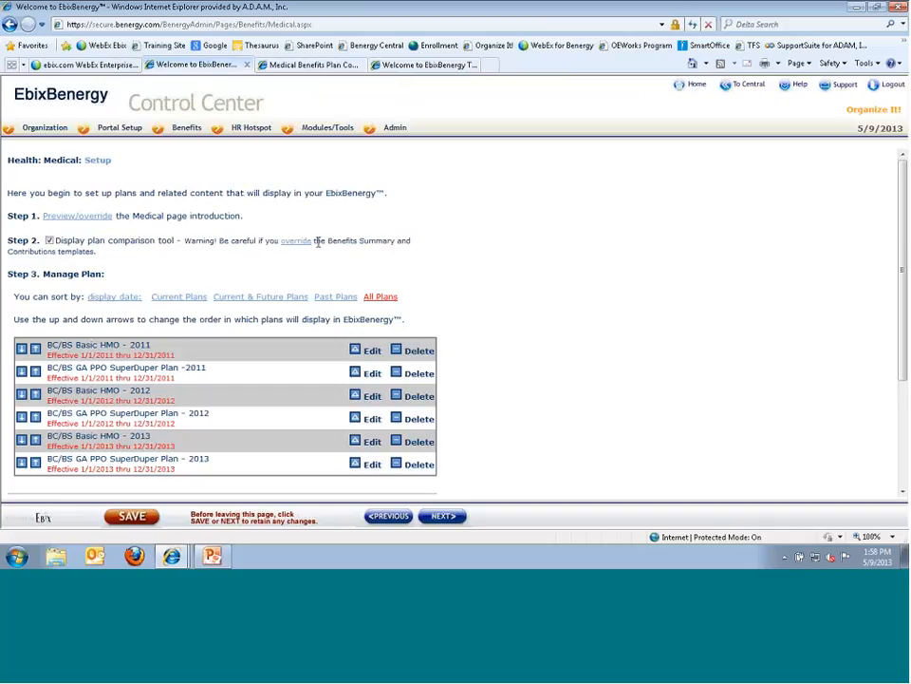
left_click_drag(184, 241, 226, 255)
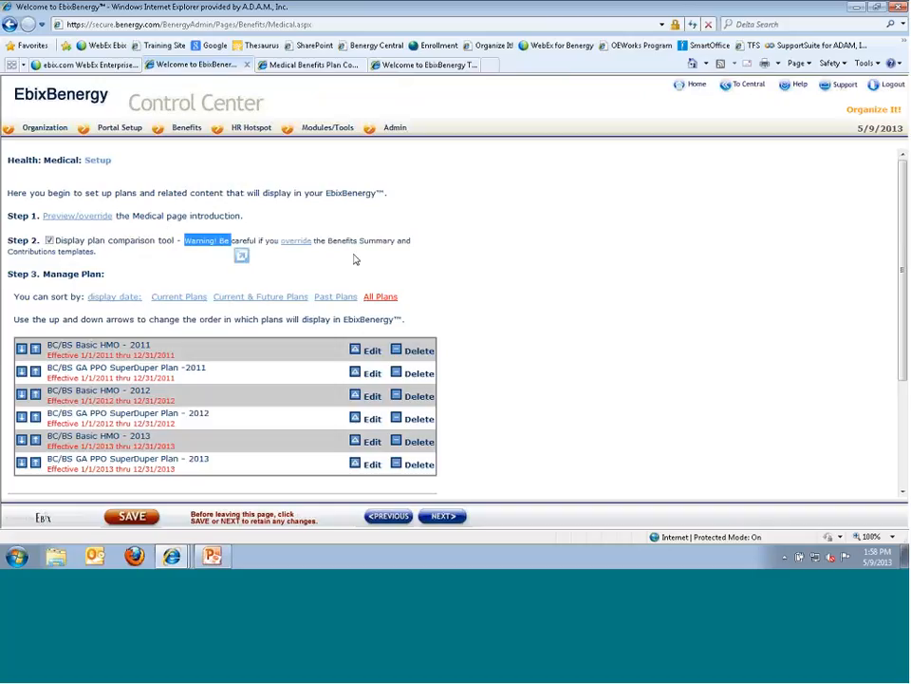
left_click(70, 224)
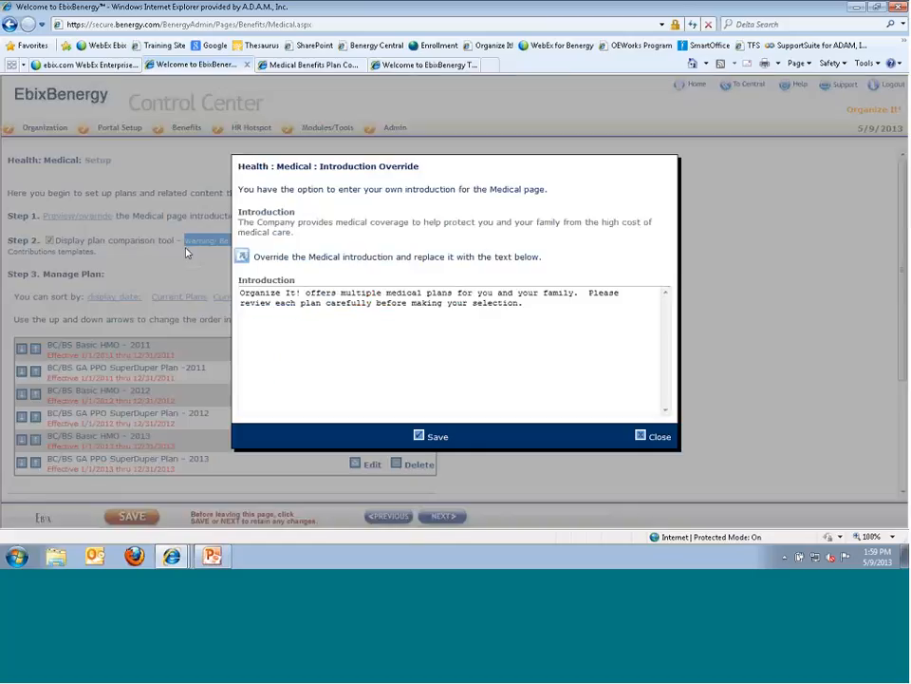
left_click_drag(243, 224, 317, 237)
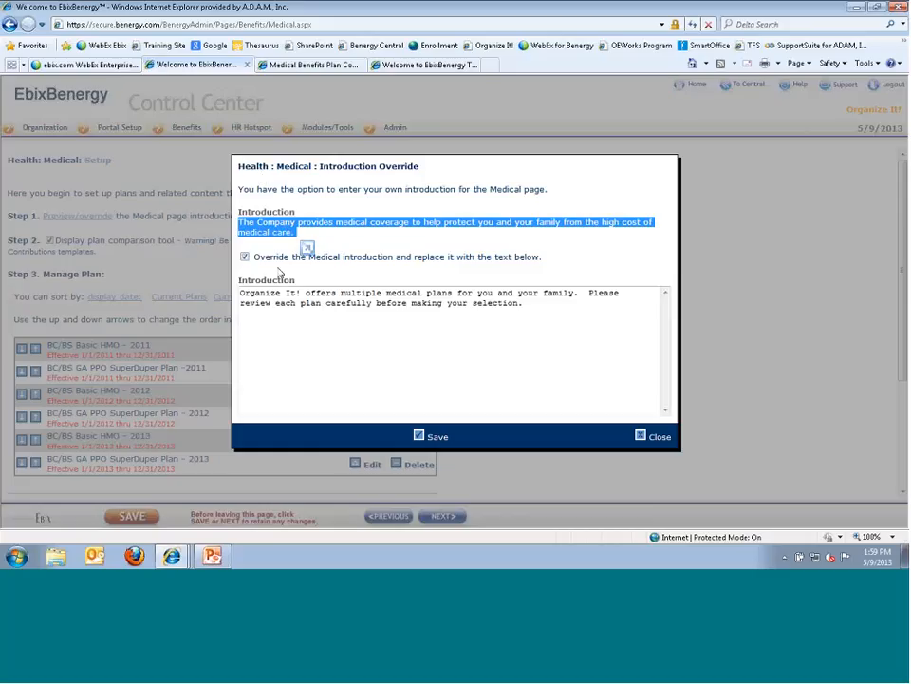
left_click(291, 342)
left_click_drag(240, 292, 376, 303)
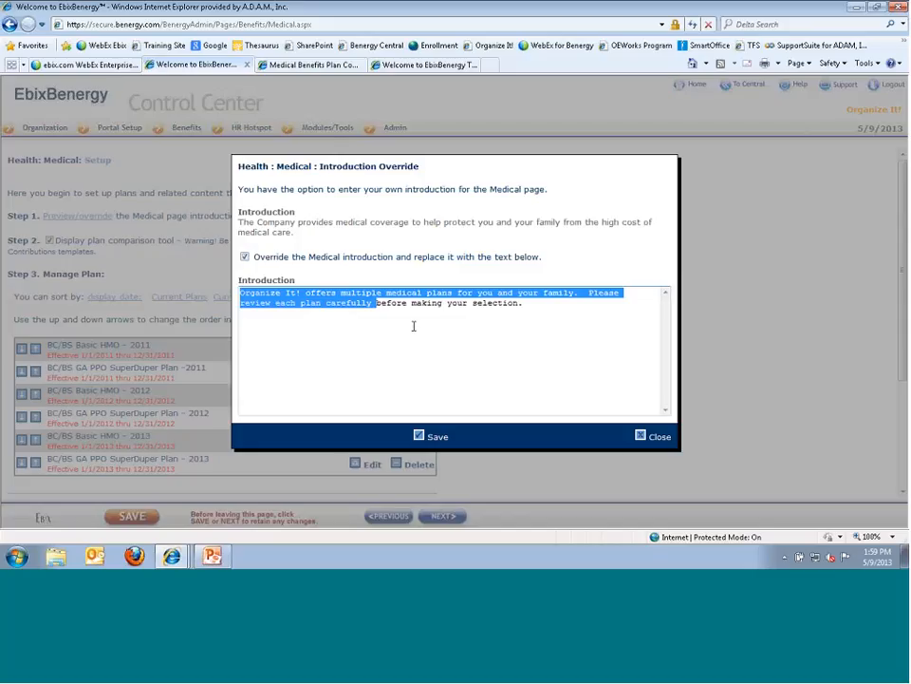
- Close the introduction override unchanged and go back from the comparison chart to the portal's Medical page
left_click(642, 438)
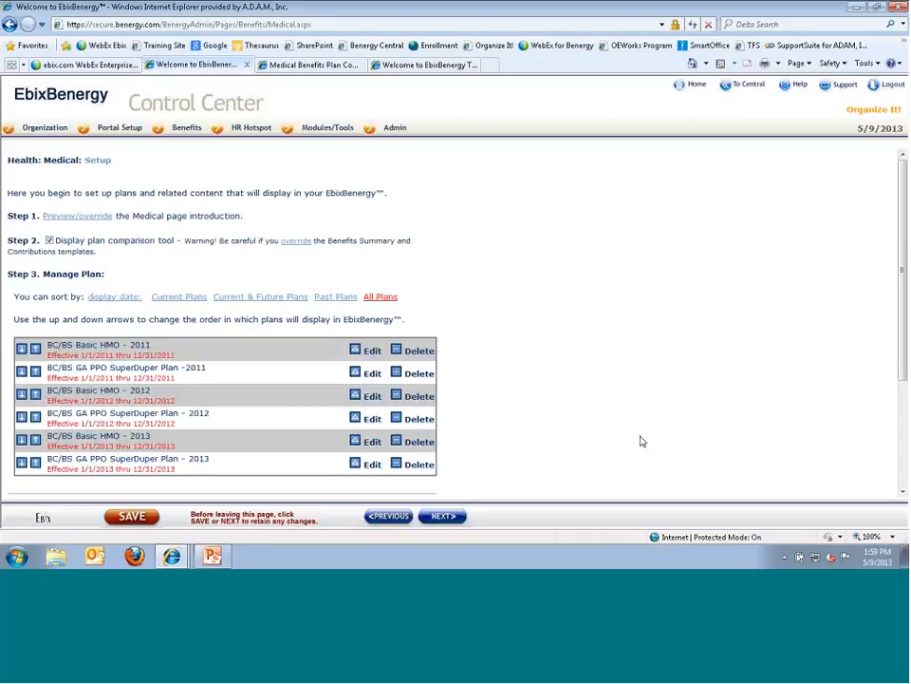
left_click(314, 65)
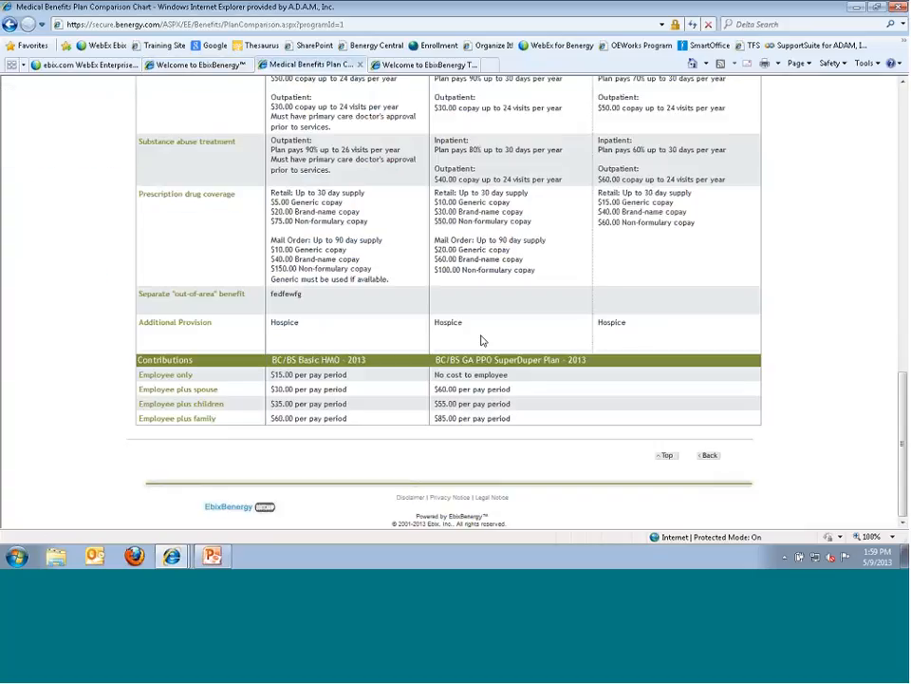
scroll(692, 387, "up", 10)
scroll(705, 218, "up", 4)
left_click(745, 254)
left_click(740, 264)
- Check the custom Organize It! introduction paragraph on the Medical page, then return to Control Center
scroll(323, 231, "up", 3)
left_click_drag(323, 231, 369, 260)
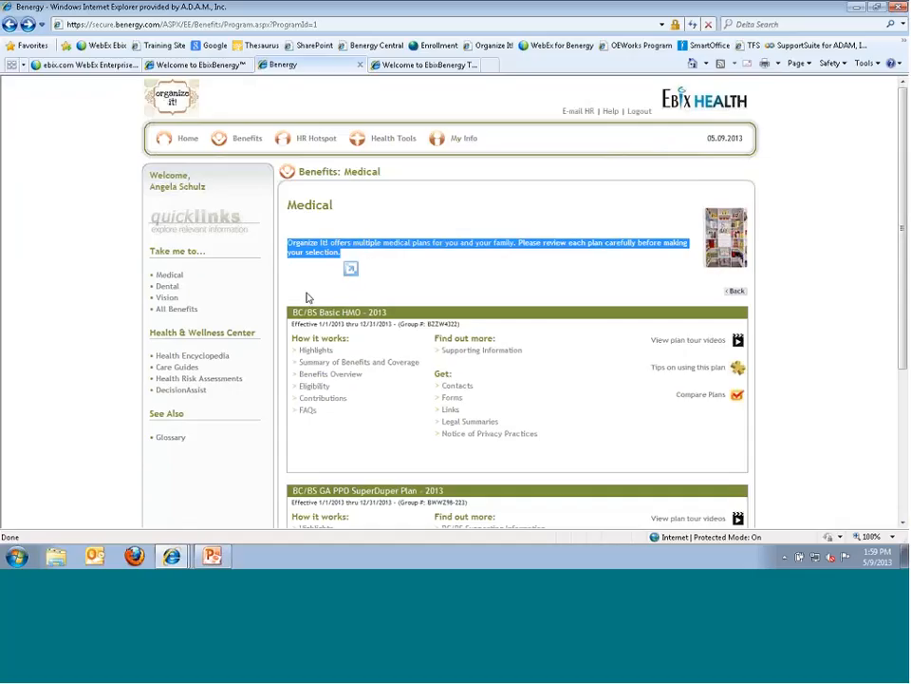
left_click(291, 267)
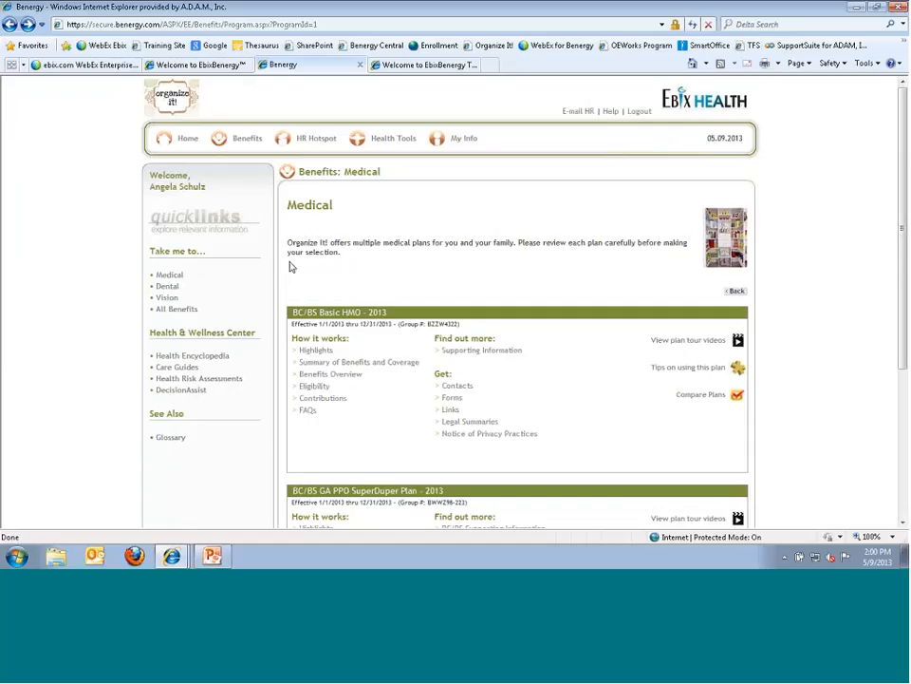
left_click(200, 66)
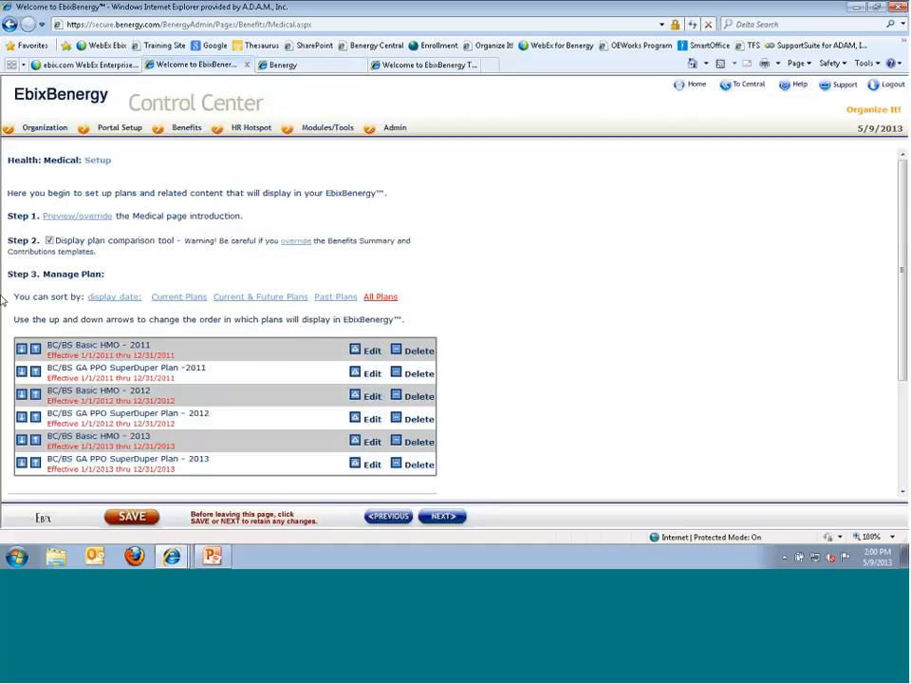
scroll(90, 304, "down", 1)
scroll(91, 308, "down", 2)
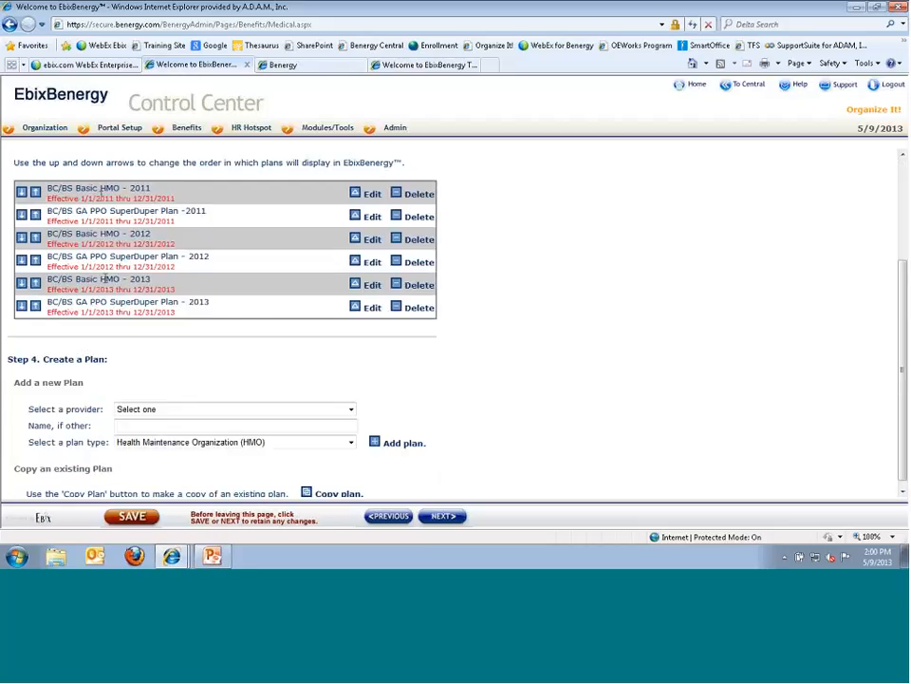
scroll(255, 272, "up", 1)
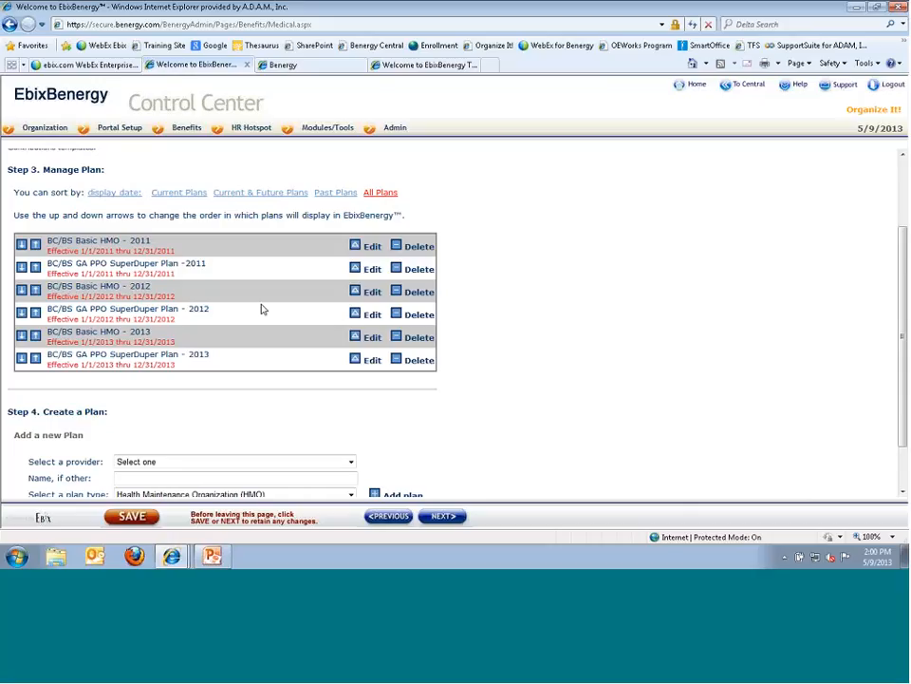
scroll(122, 362, "down", 1)
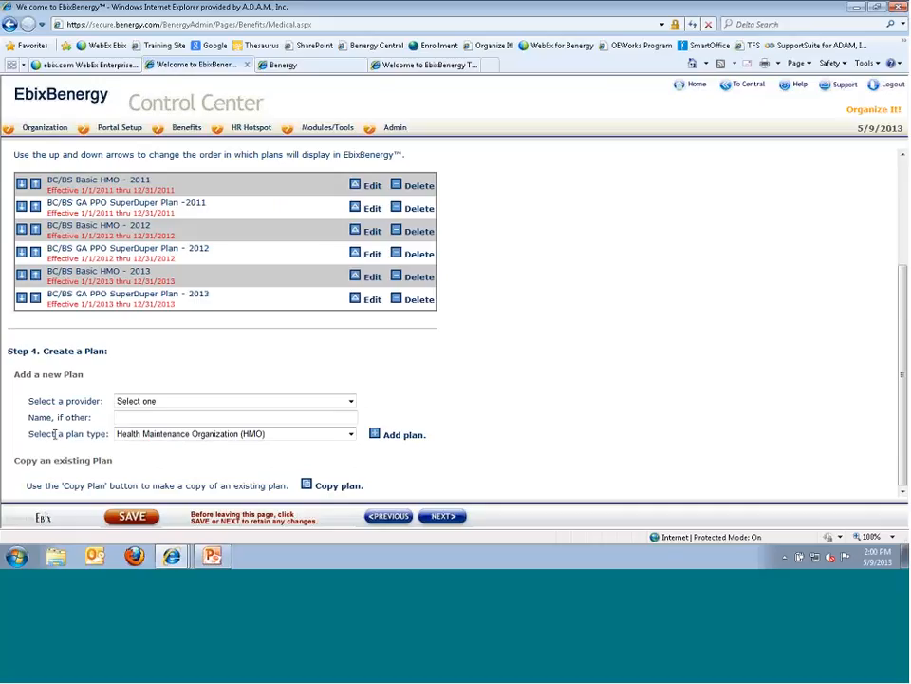
- Choose Blue Cross Blue Shield of Georgia as the new plan's provider
left_click(351, 402)
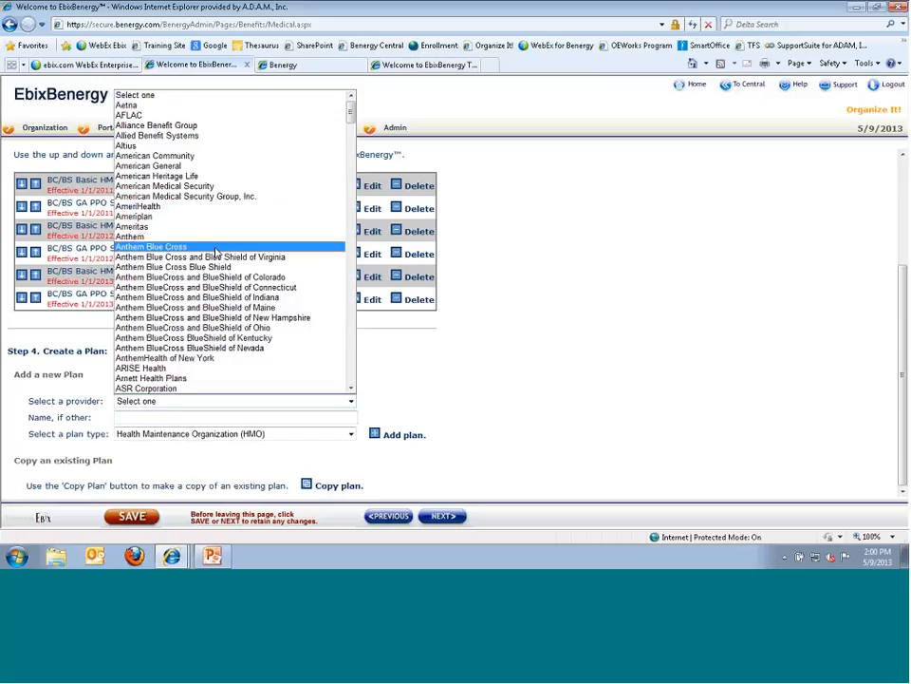
scroll(228, 328, "down", 1)
scroll(228, 328, "down", 7)
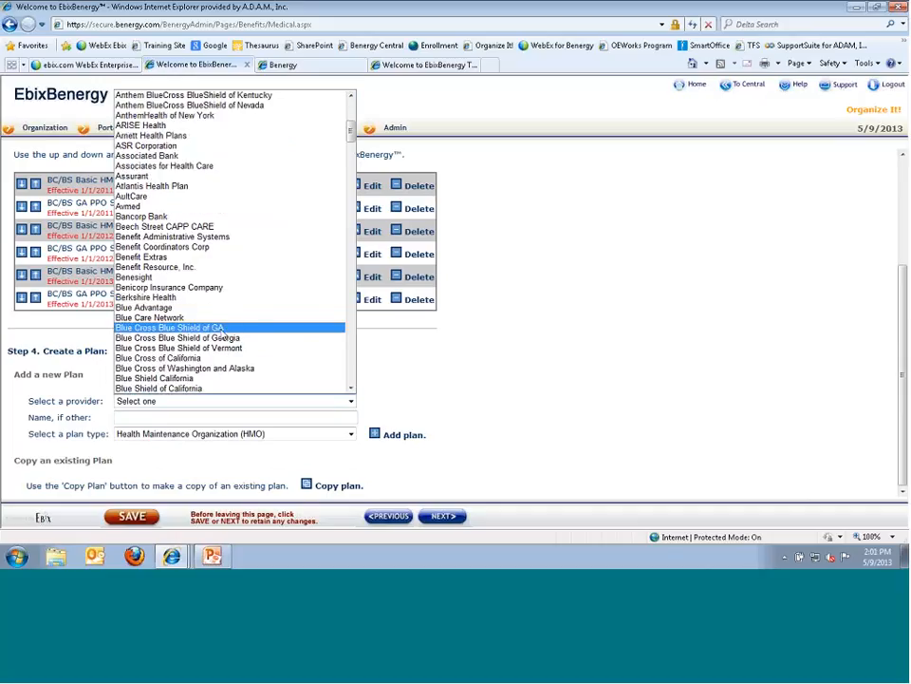
left_click(218, 339)
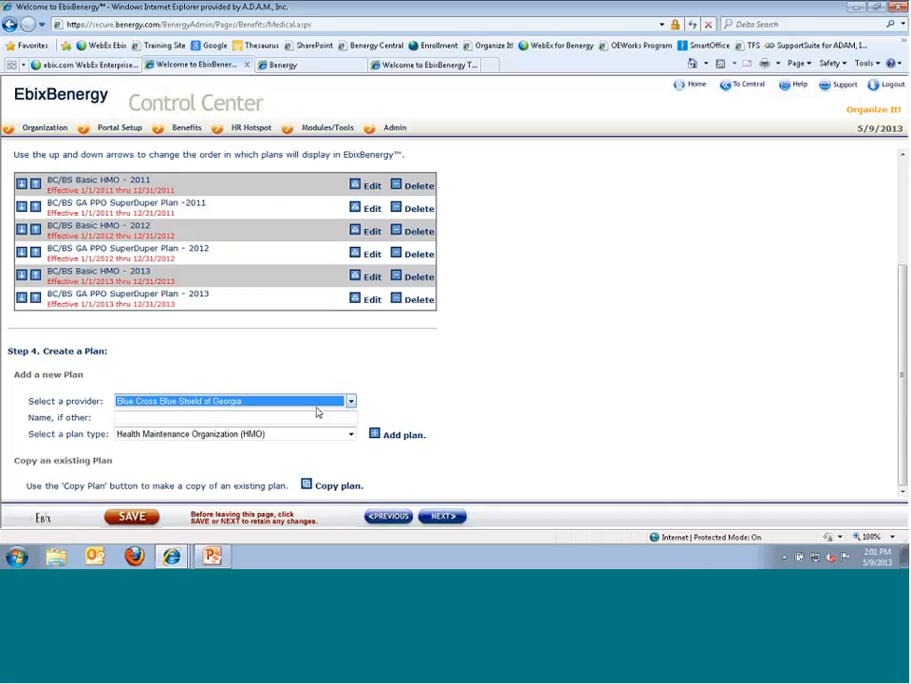
left_click(354, 402)
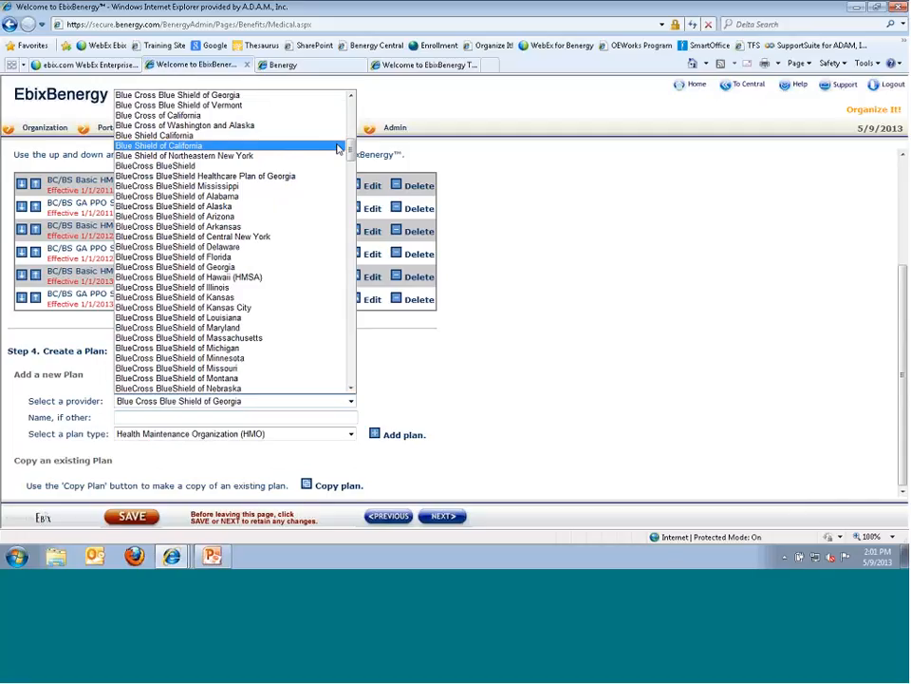
left_click_drag(351, 152, 361, 378)
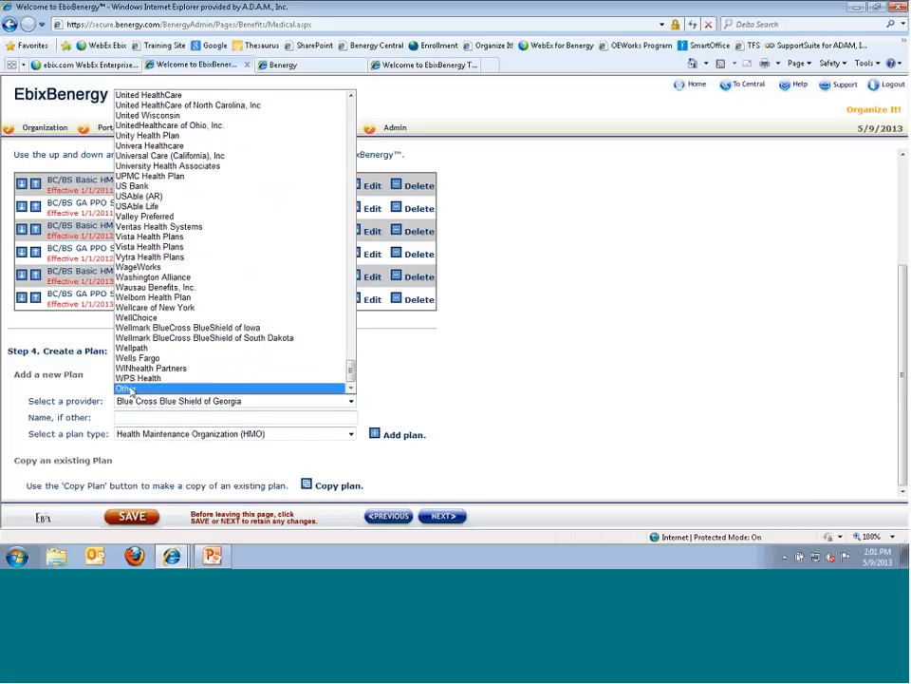
left_click(131, 415)
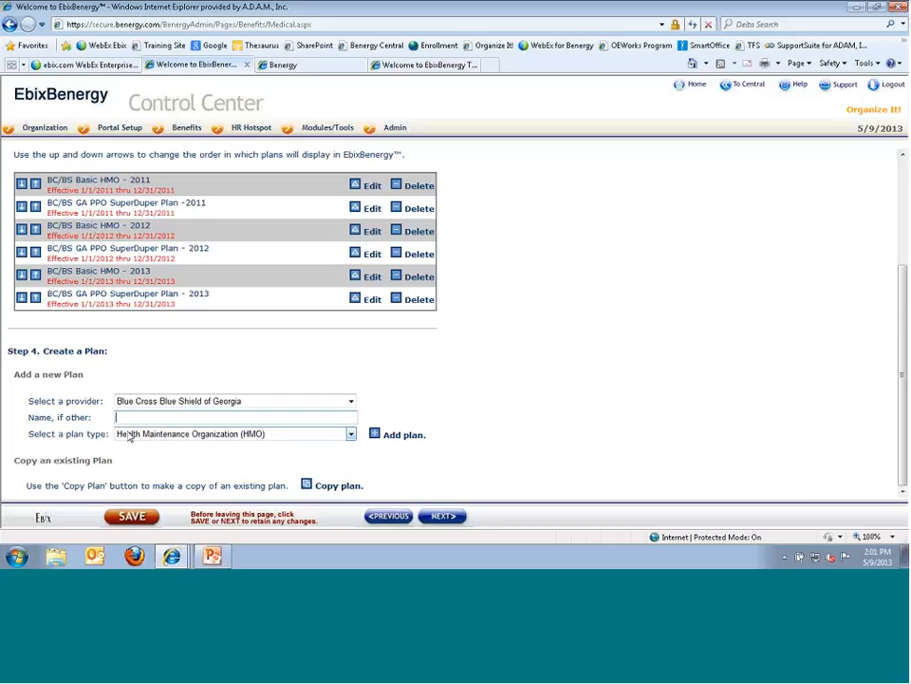
- Set the plan type to Preferred Provider Organization (PPO) and add the plan
left_click(351, 435)
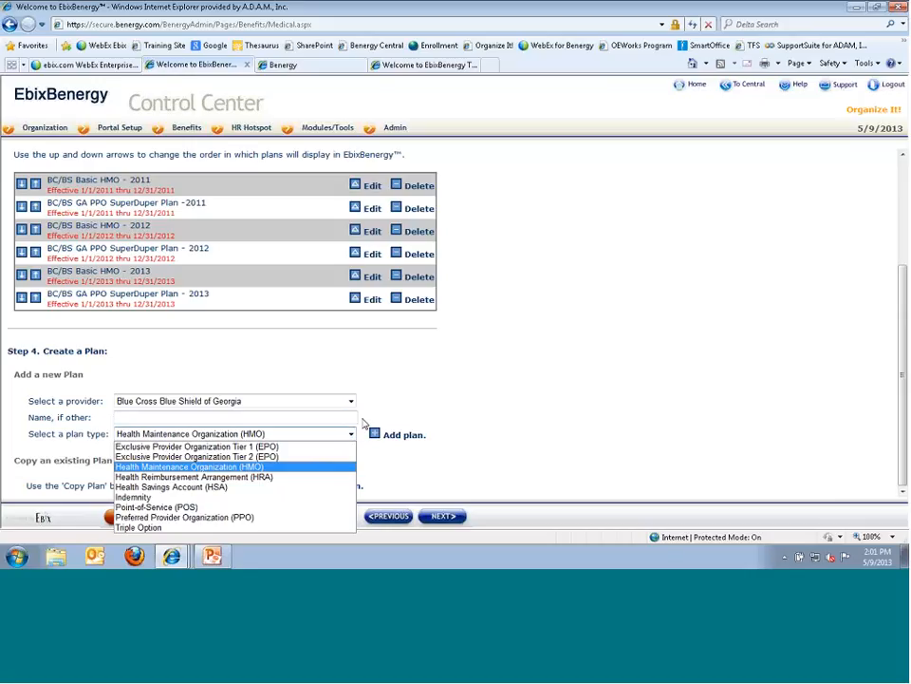
left_click(296, 516)
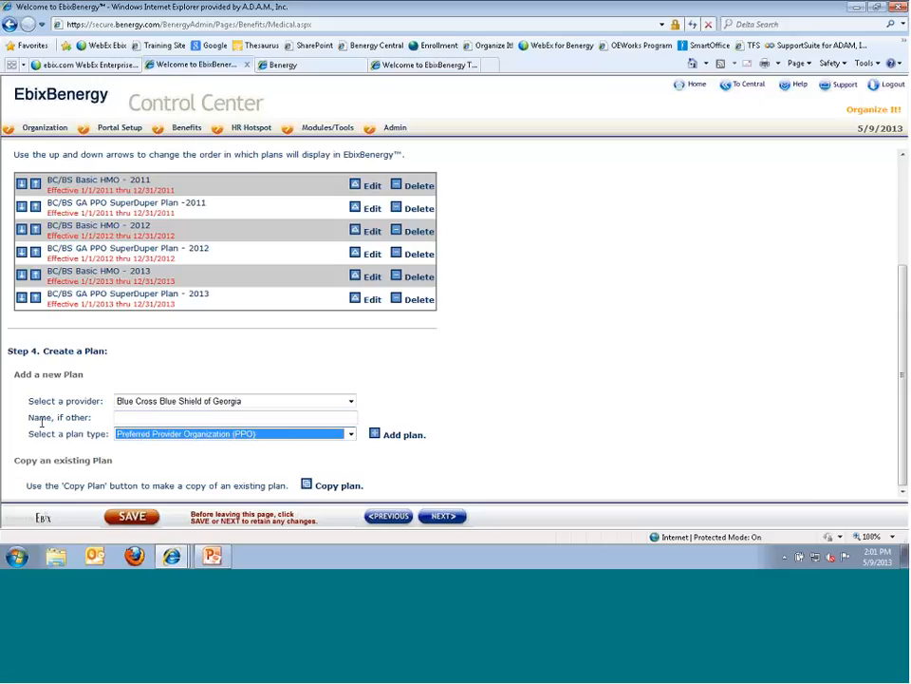
left_click(375, 434)
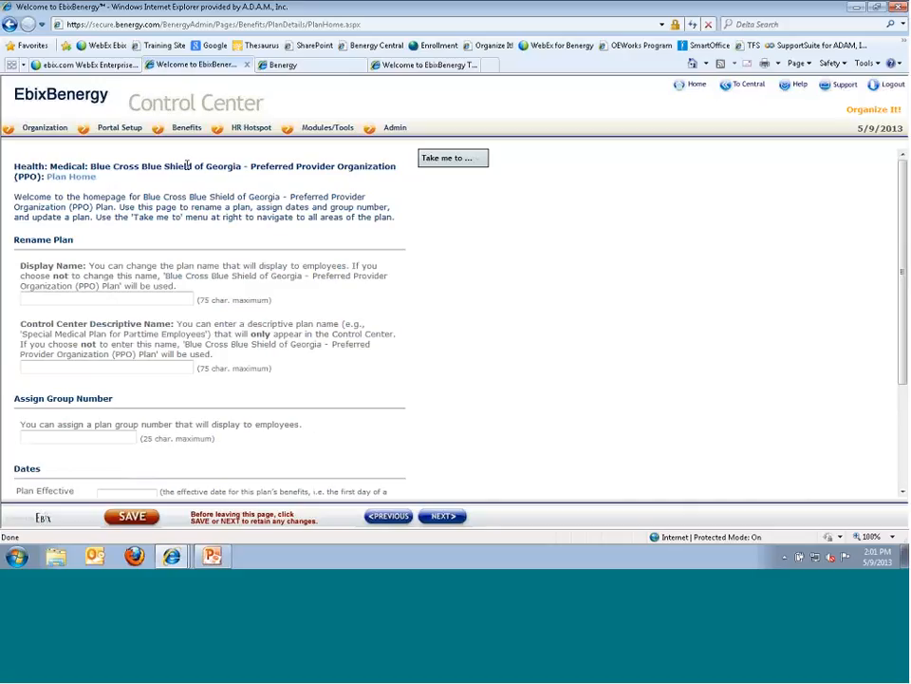
left_click_drag(46, 176, 83, 181)
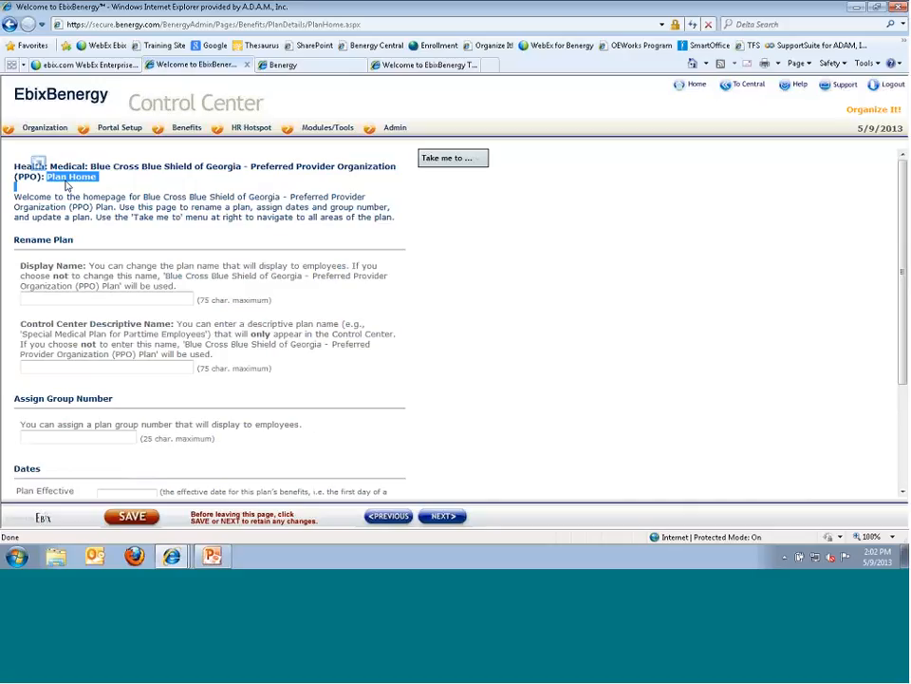
left_click(108, 193)
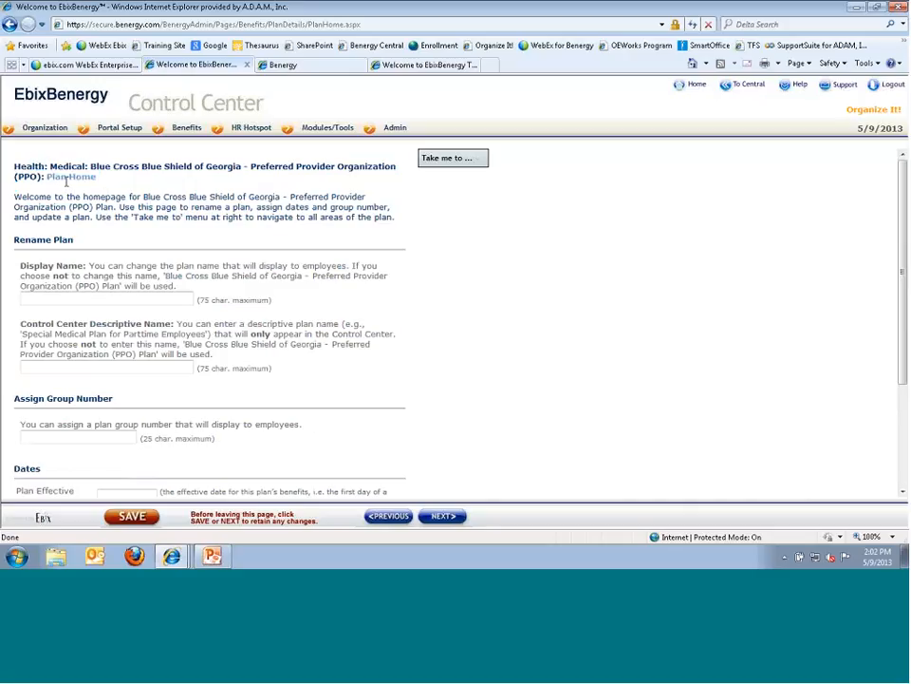
- From the medical plans page, copy Organize It!'s BC/BS GA PPO SuperDuper Plan - 2013 and save it
mouse_move(482, 173)
left_click(388, 518)
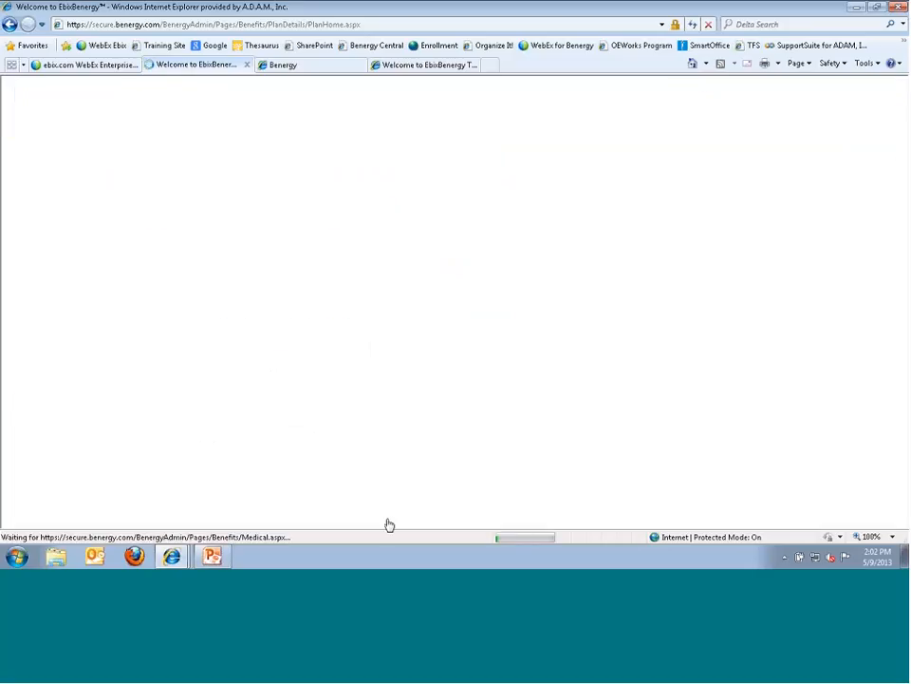
scroll(298, 418, "down", 5)
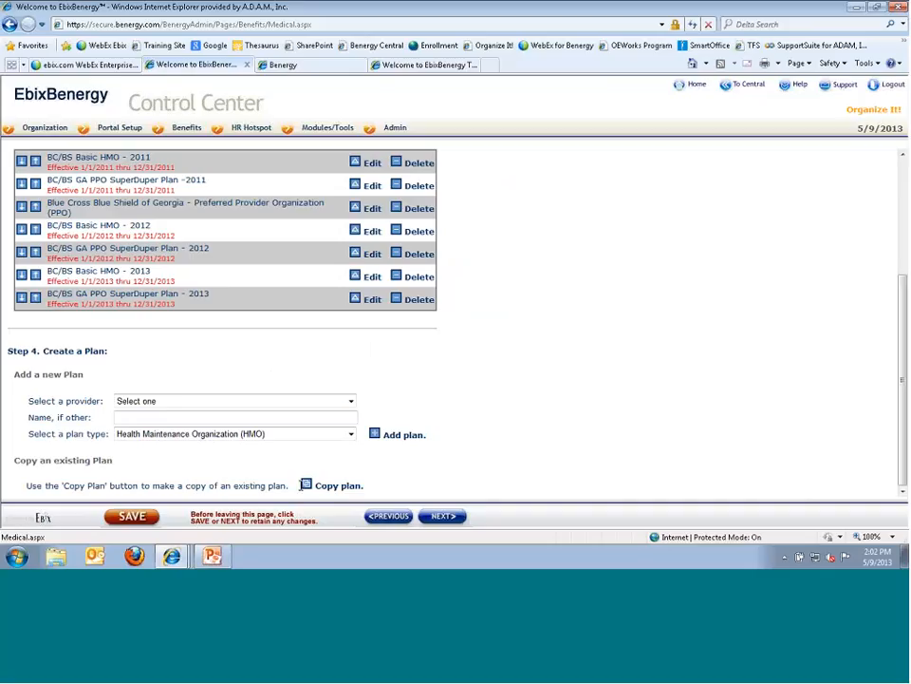
left_click(307, 488)
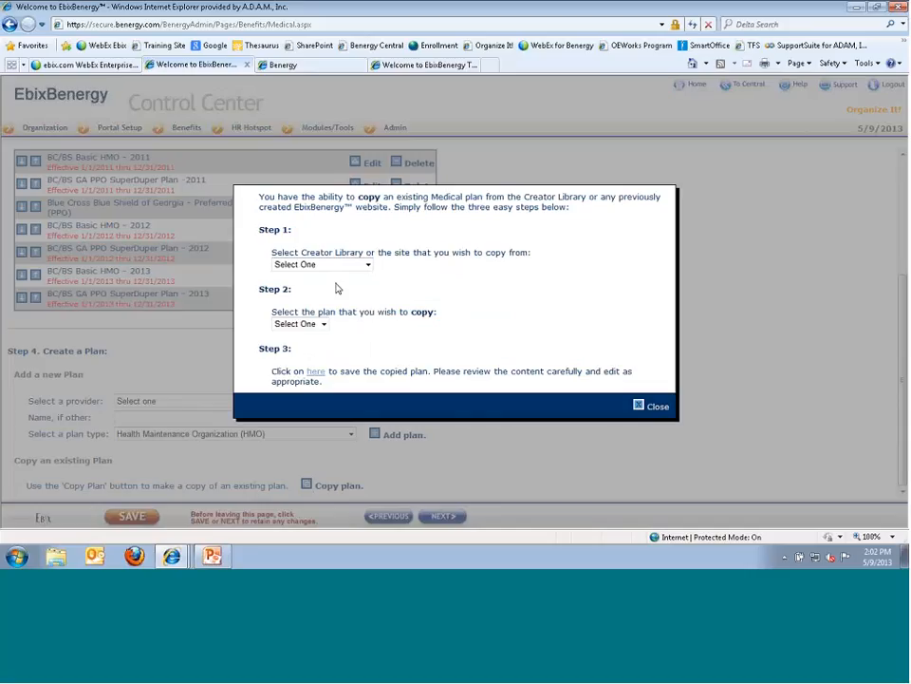
left_click(367, 265)
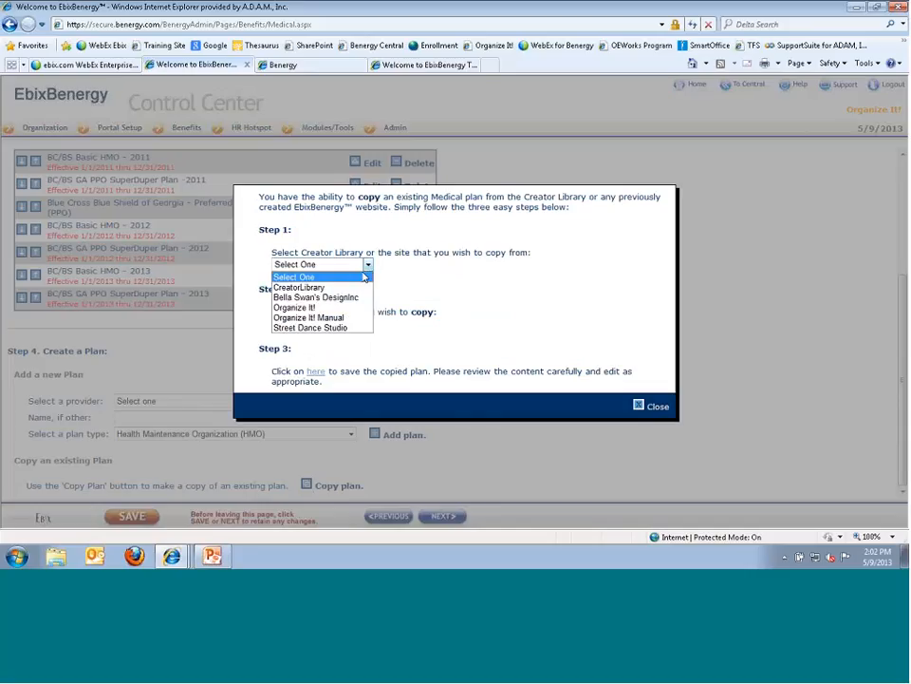
left_click(328, 306)
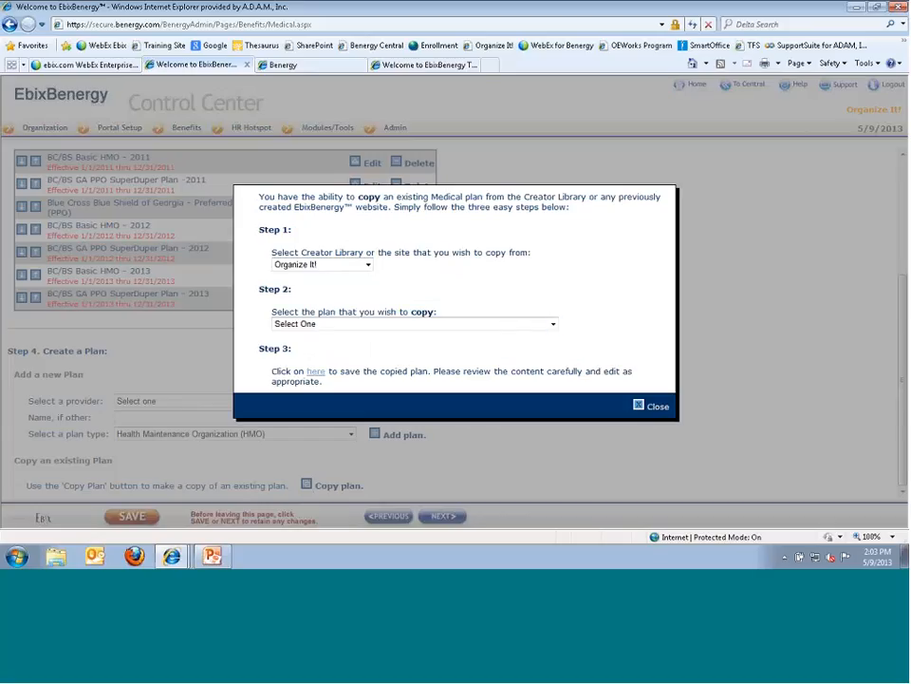
left_click(554, 326)
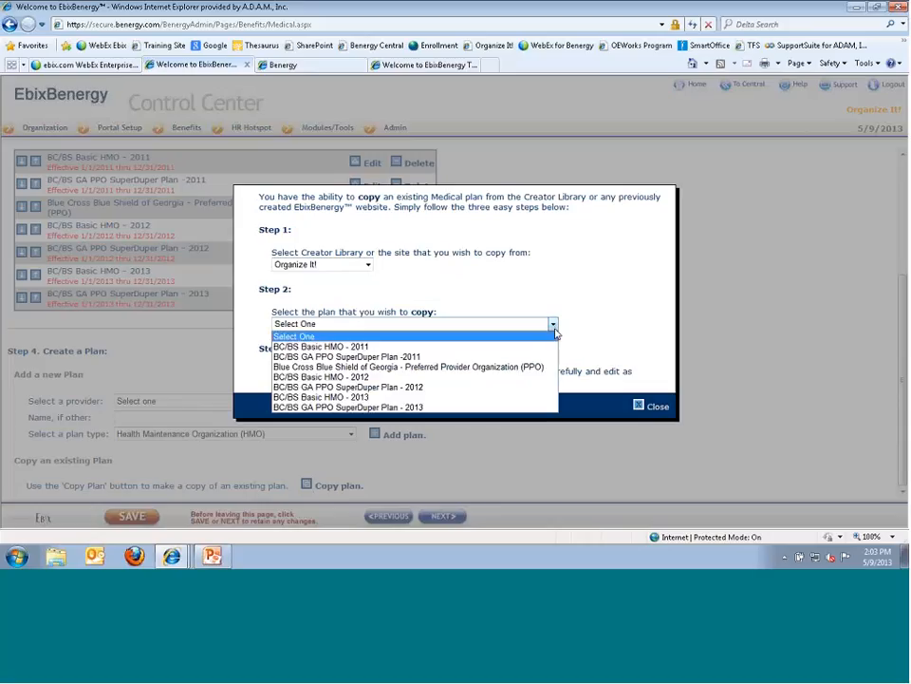
left_click(410, 408)
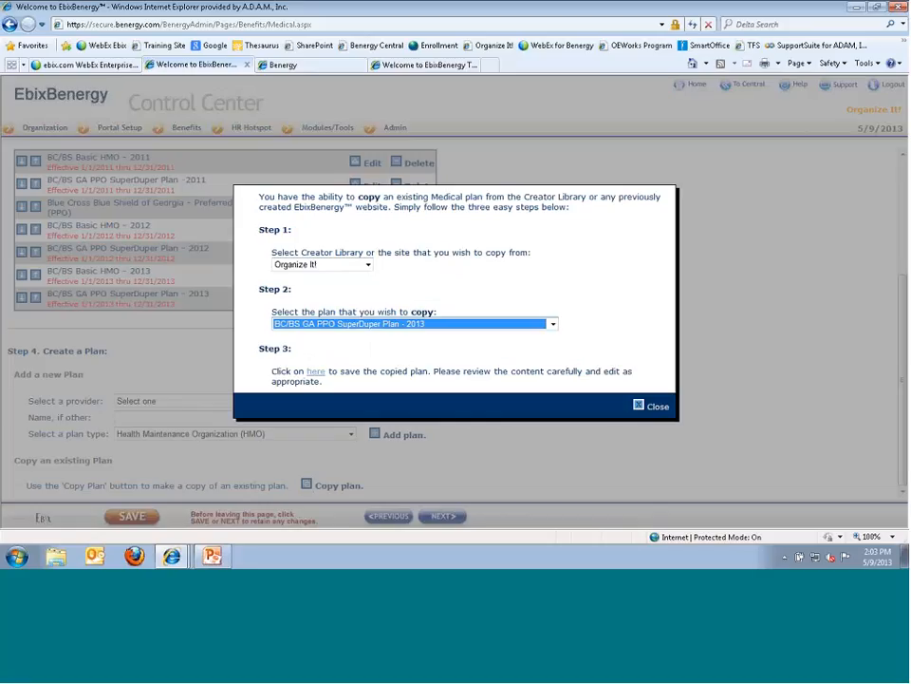
left_click(315, 371)
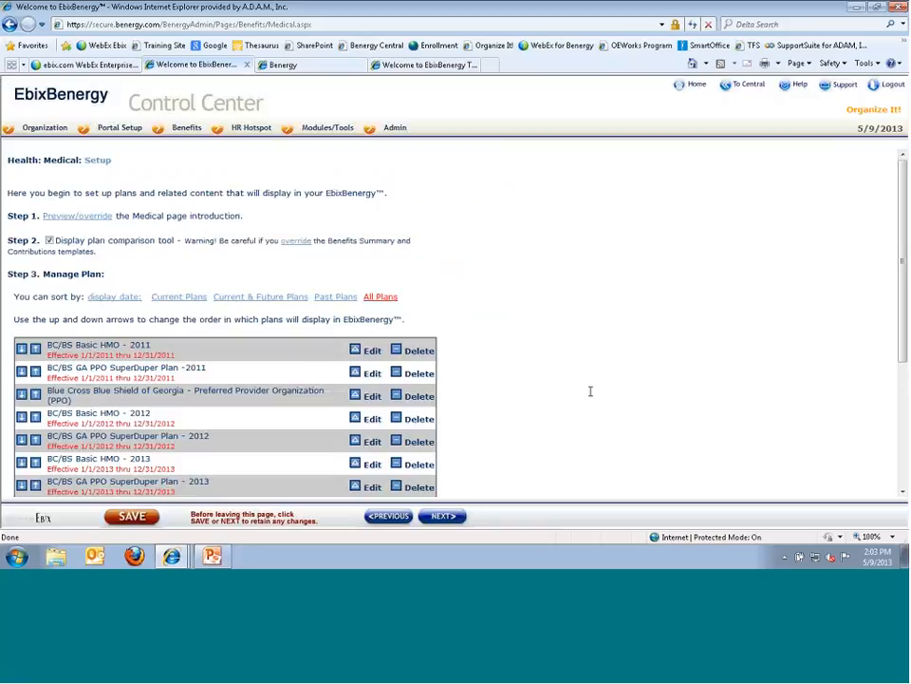
scroll(595, 391, "down", 2)
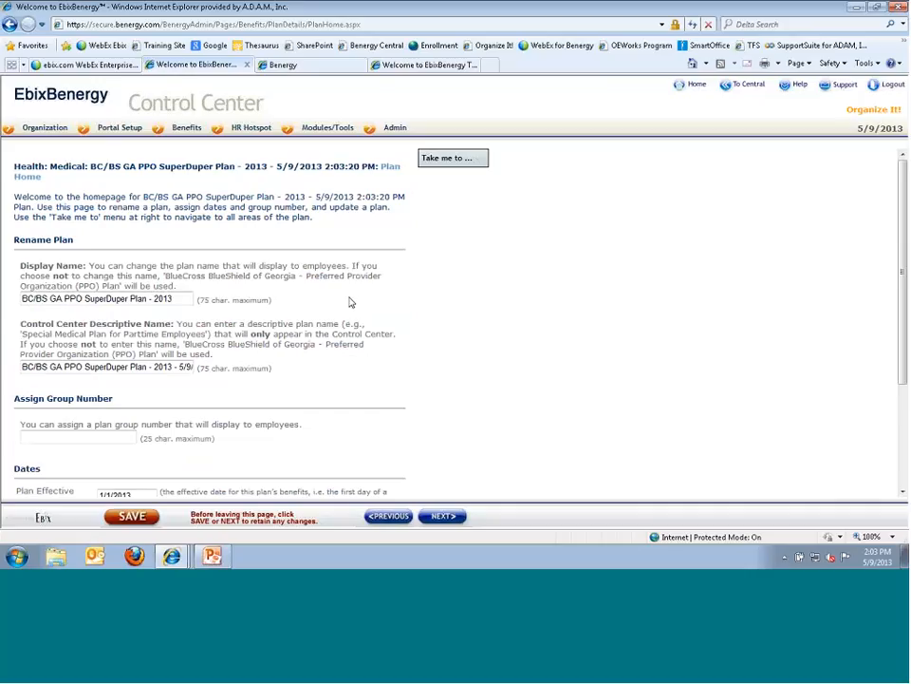
- Review the copied plan's contribution rates, then go to its Plan Home page
left_click_drag(380, 168, 397, 187)
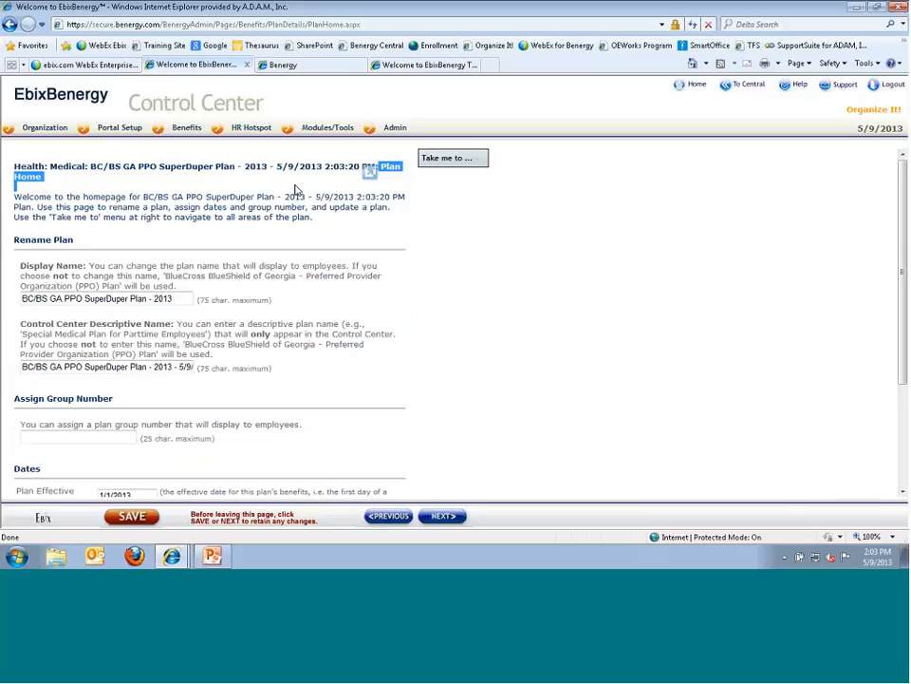
left_click(446, 158)
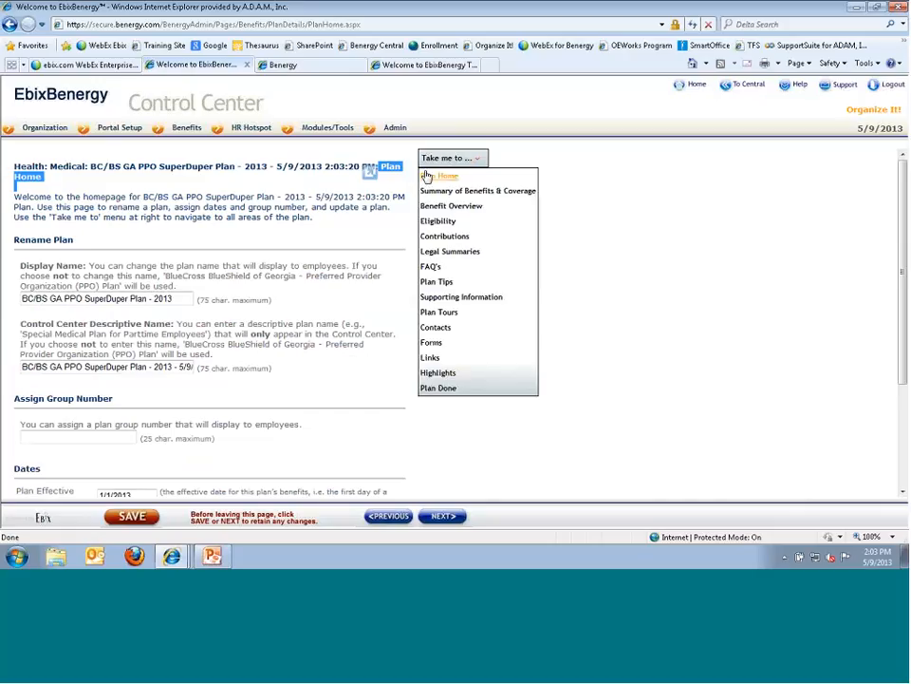
left_click(444, 236)
scroll(228, 254, "down", 3)
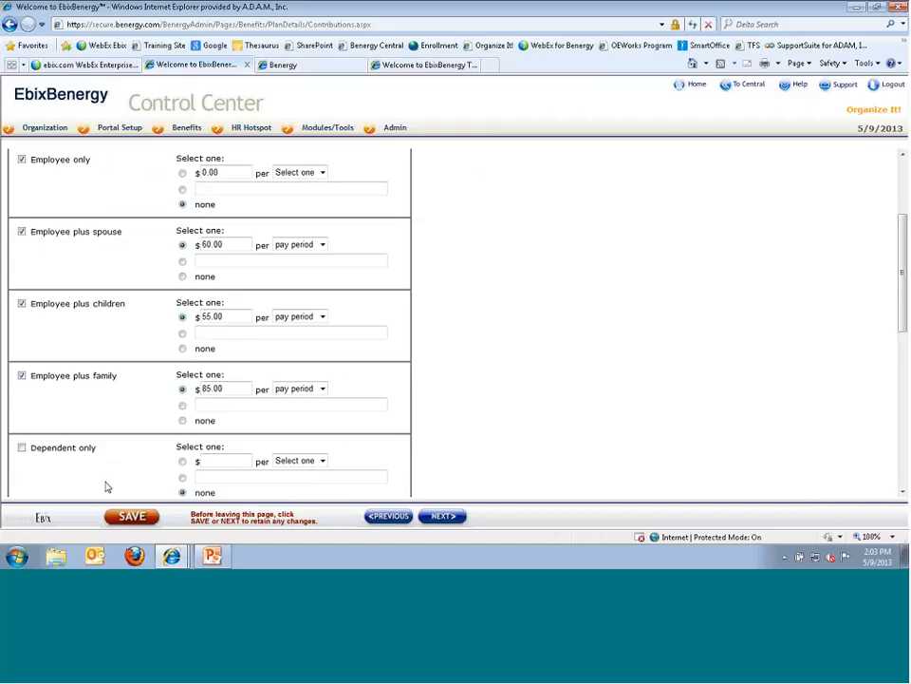
scroll(623, 474, "up", 3)
left_click(451, 157)
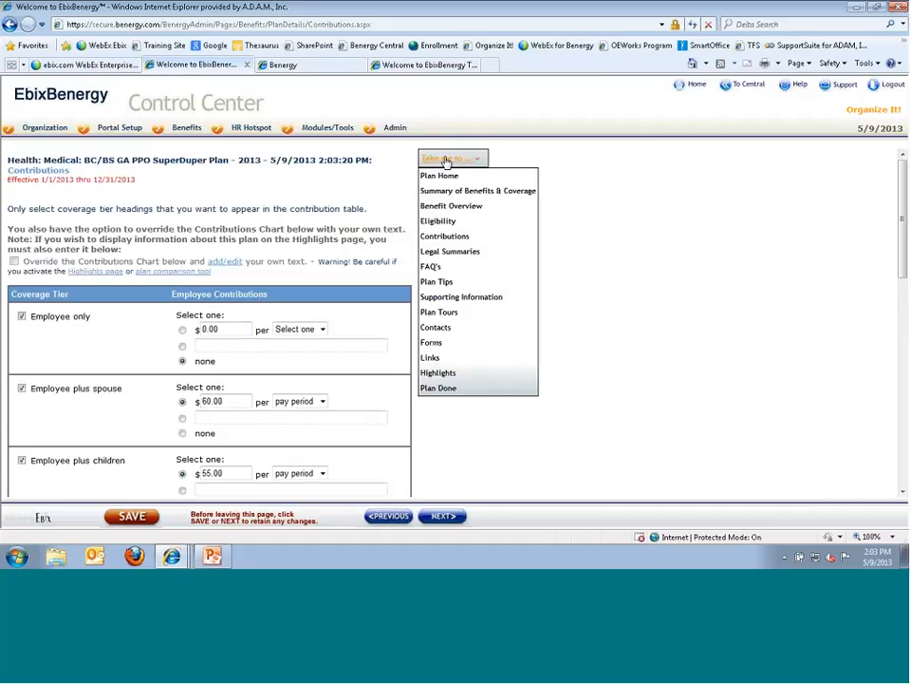
left_click(438, 178)
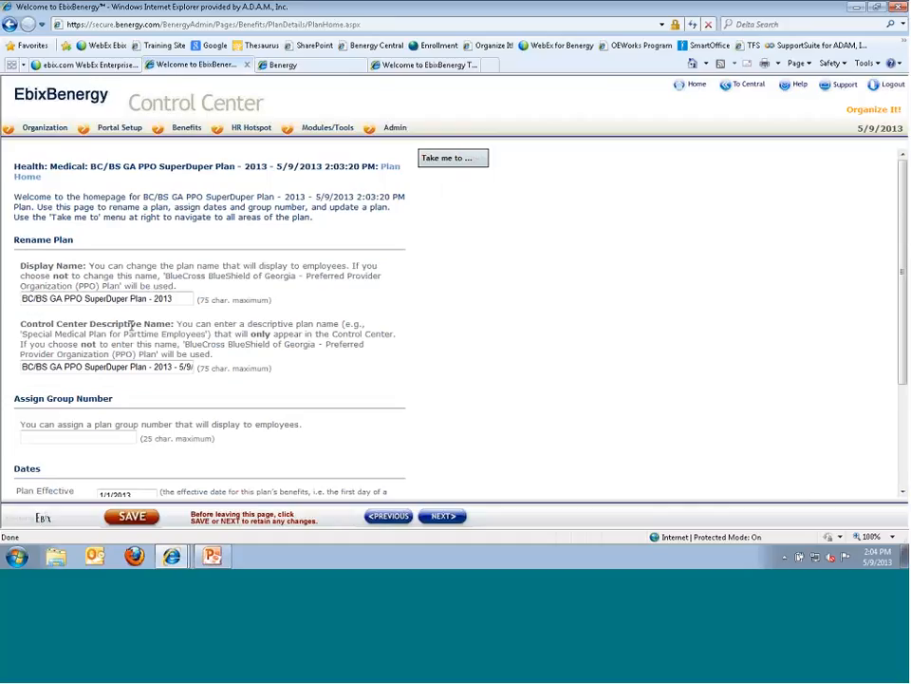
- Inspect the plan's Display Name field on the Plan Home page
left_click(423, 159)
left_click_drag(169, 300, 7, 302)
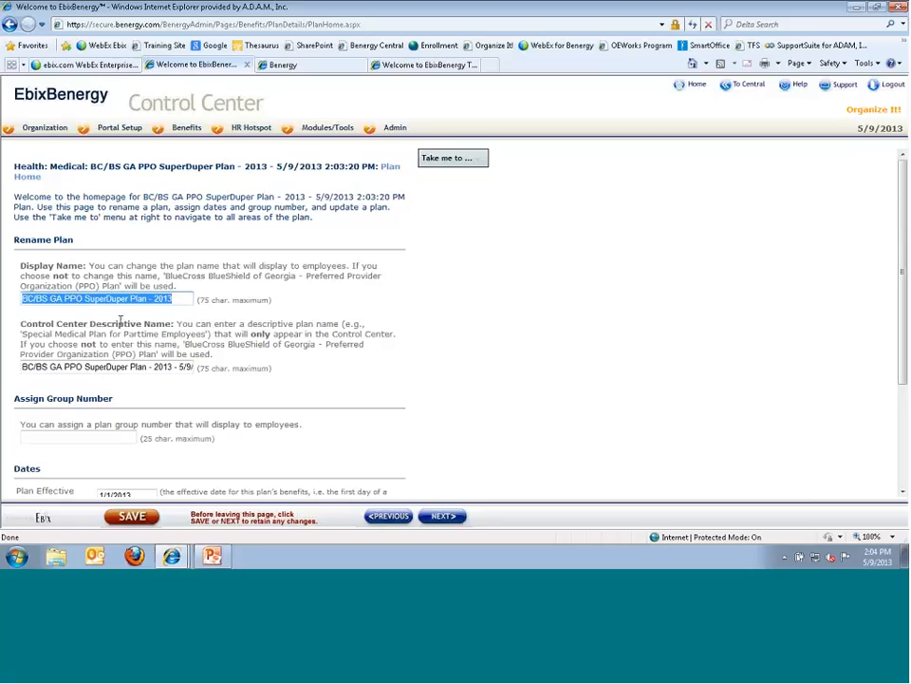
left_click(164, 275)
left_click_drag(163, 275, 122, 285)
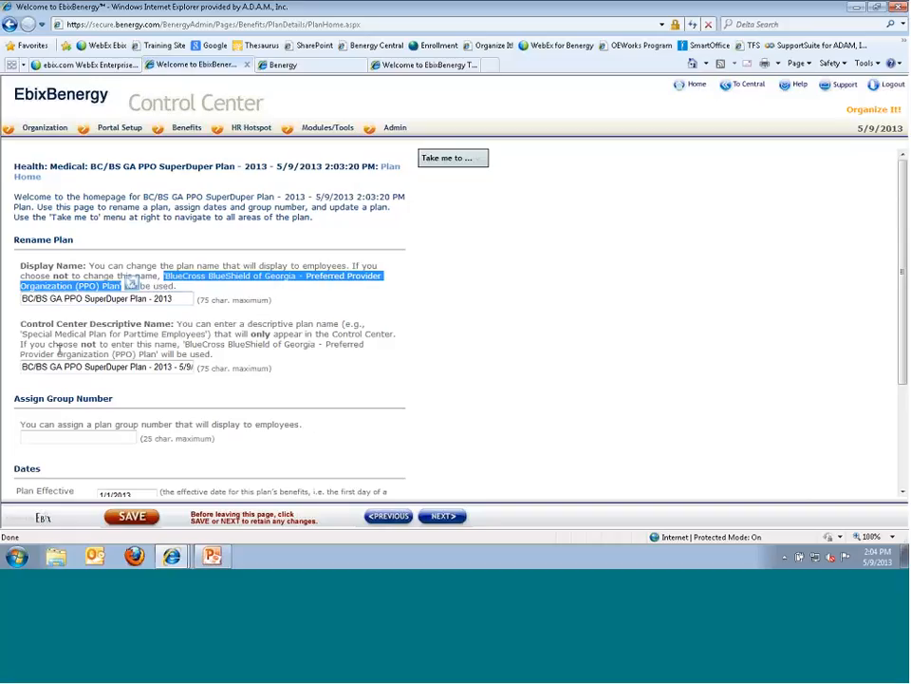
left_click_drag(20, 265, 54, 262)
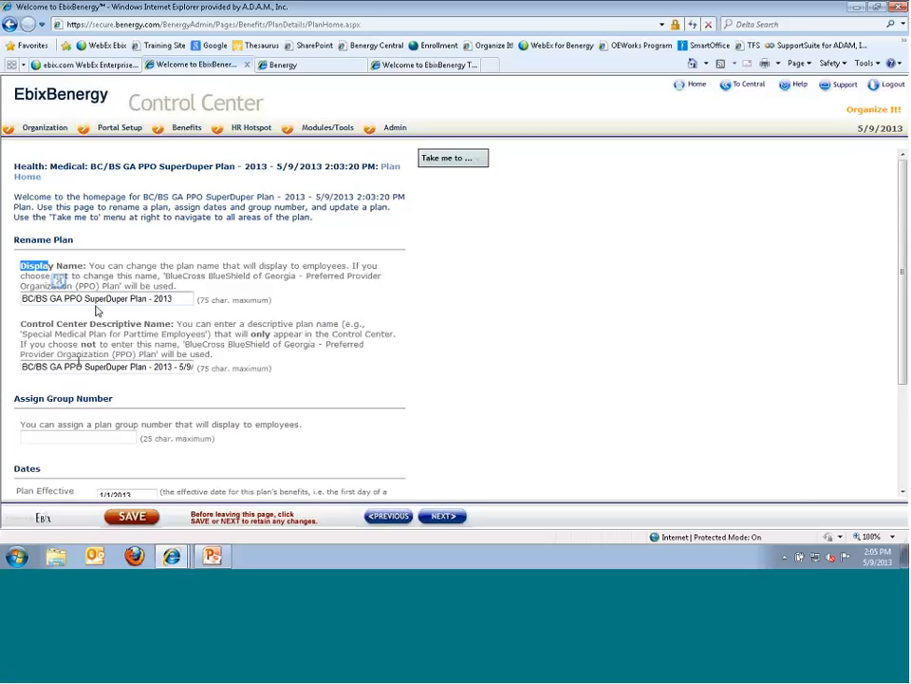
- Trim the descriptive name to 'BC/BS GA PPO SuperDuper Plan - 2013' and start entering the group number
left_click(176, 367)
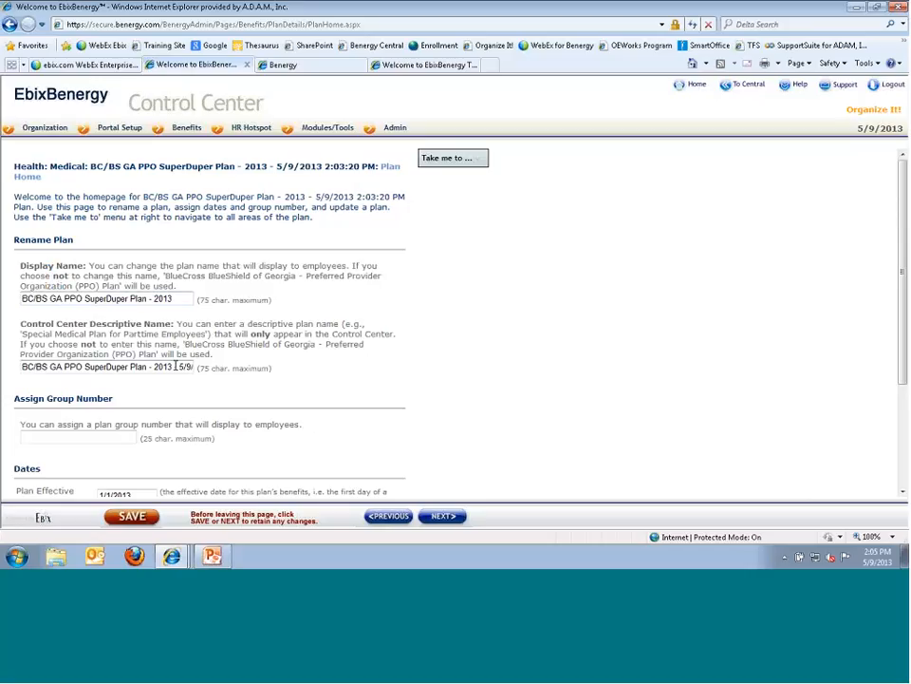
left_click_drag(176, 367, 273, 380)
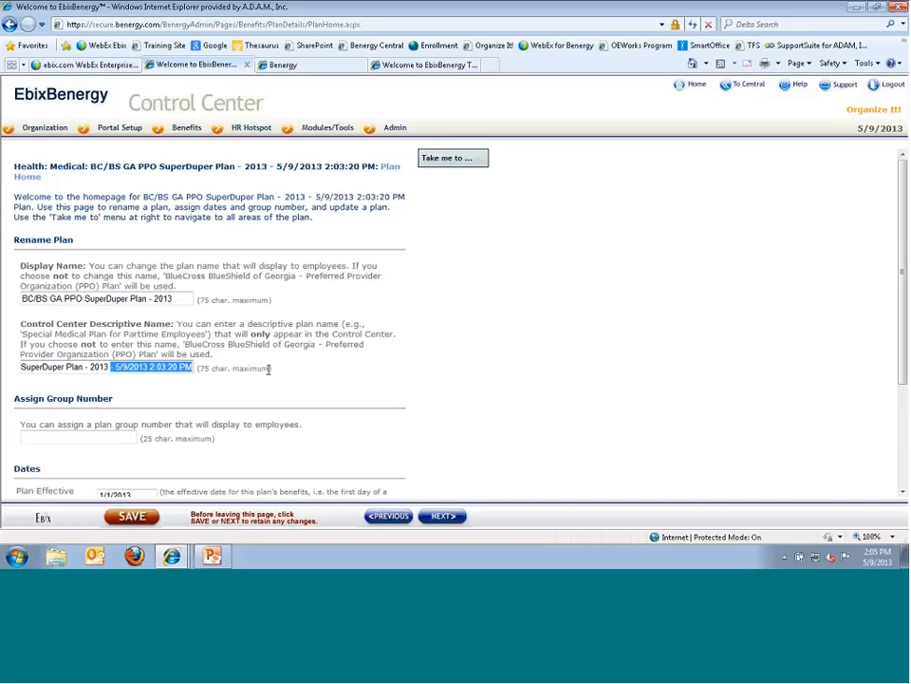
key("Delete")
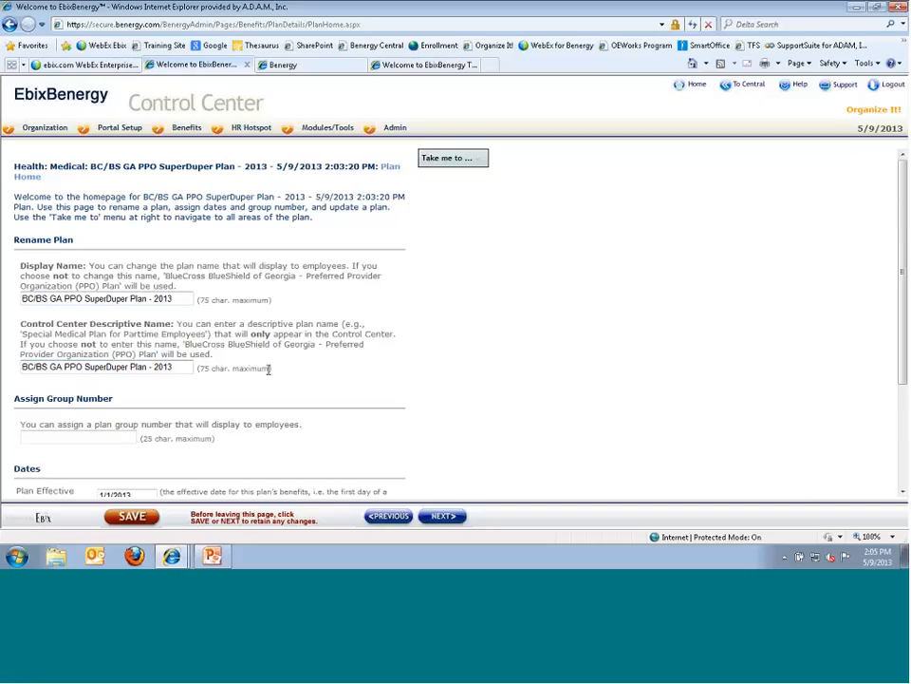
key("Tab")
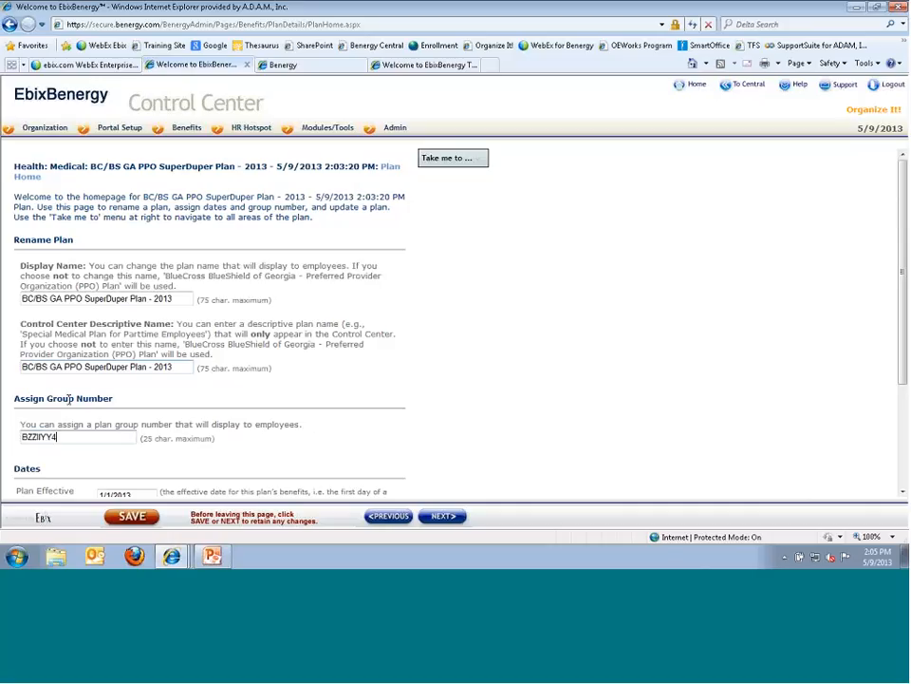
- Finish the group number and check the display dates 9/5/2012–12/31/2013 without changing them
scroll(29, 399, "down", 3)
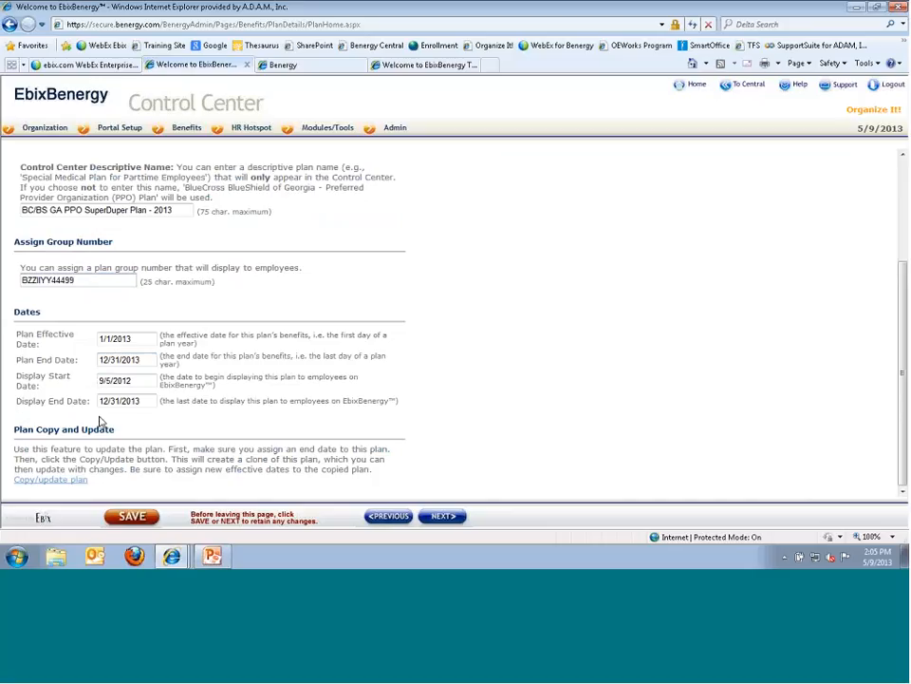
left_click_drag(16, 377, 36, 379)
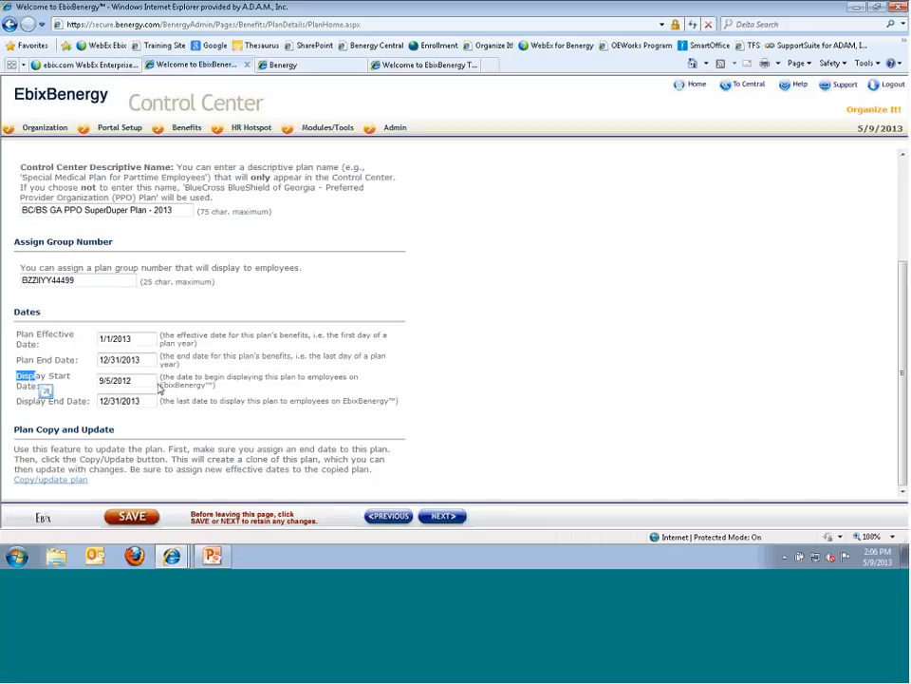
left_click(152, 382)
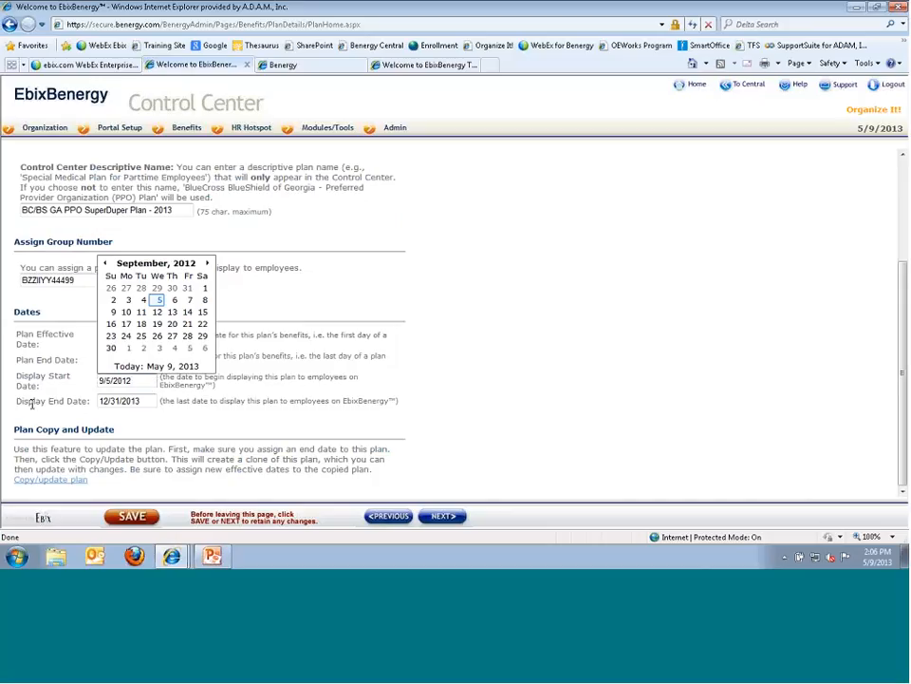
left_click(155, 403)
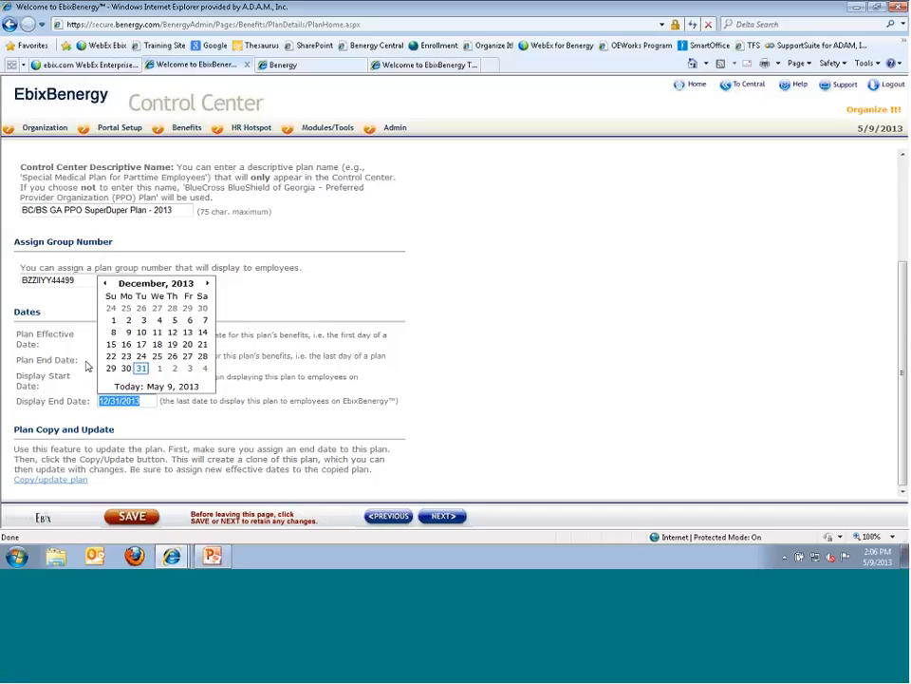
left_click(377, 410)
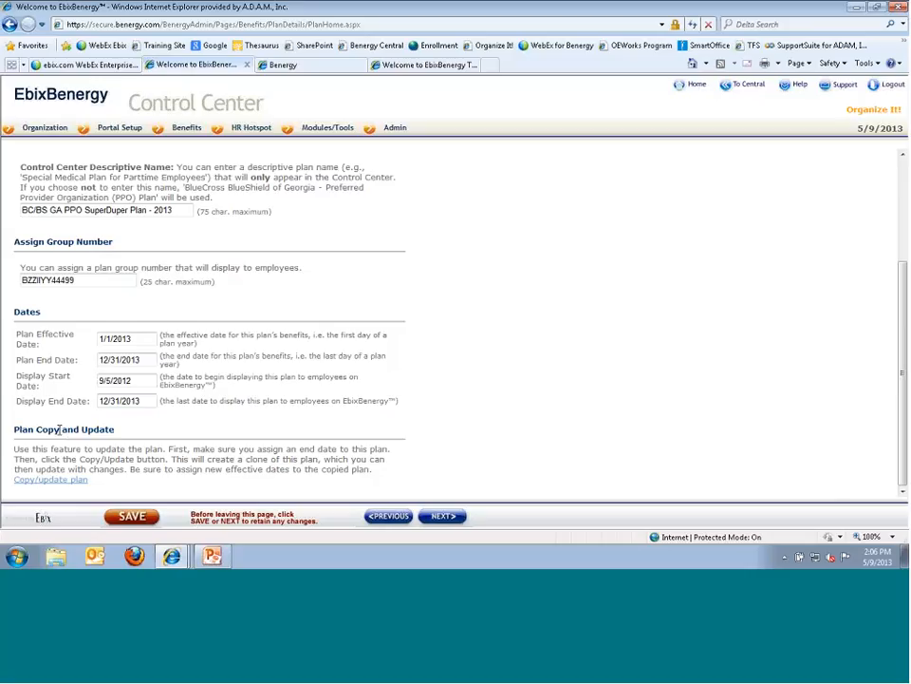
scroll(354, 439, "up", 2)
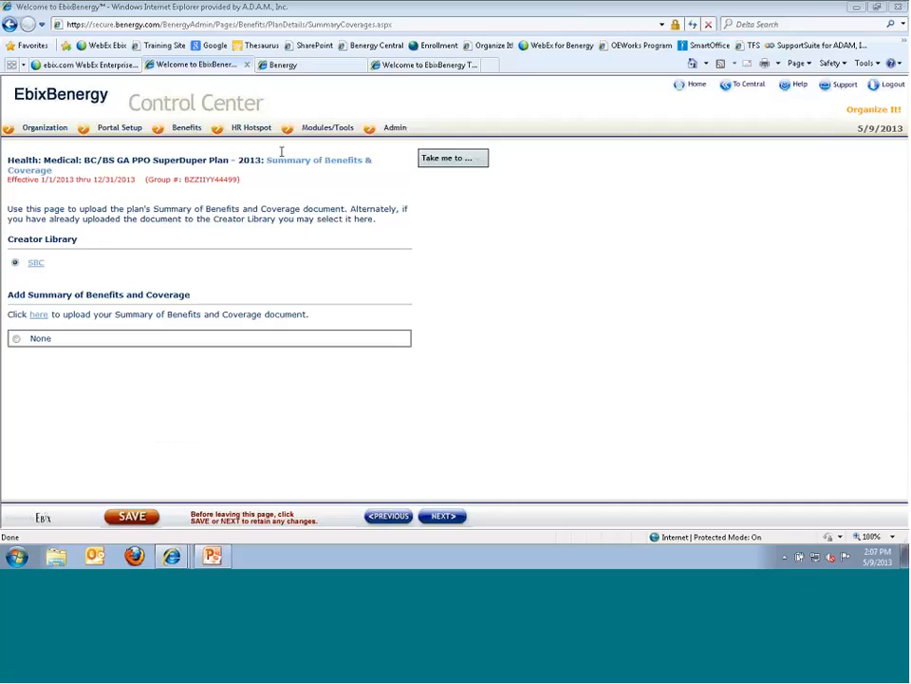
- View the existing SBC document's details, then open a blank form to upload a new SBC
mouse_move(288, 138)
left_click(17, 266)
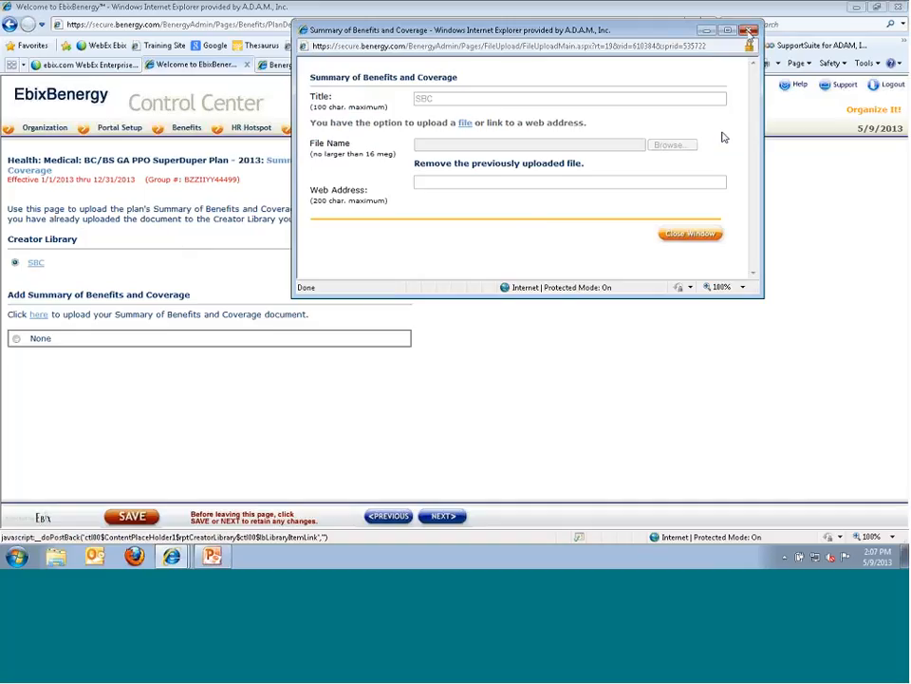
left_click(749, 31)
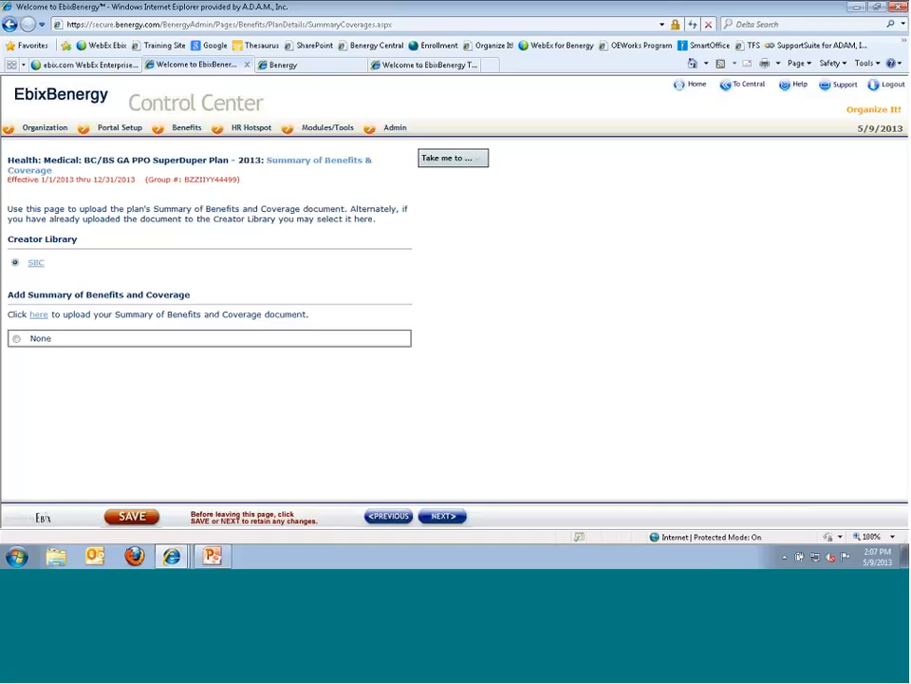
left_click(38, 315)
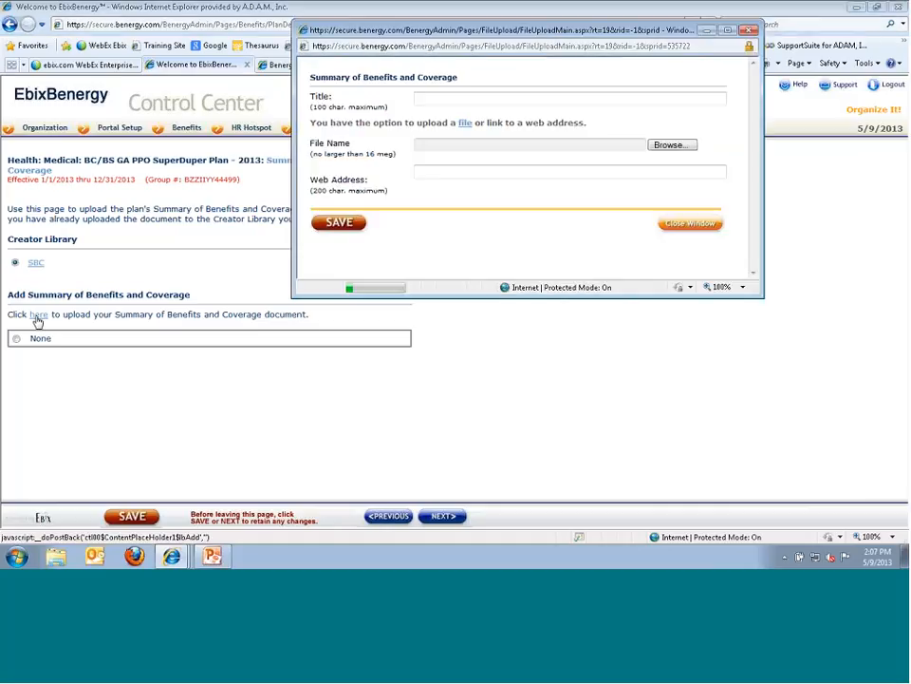
- Title the new document 'Summary of Benefits & Coverage'
left_click(448, 99)
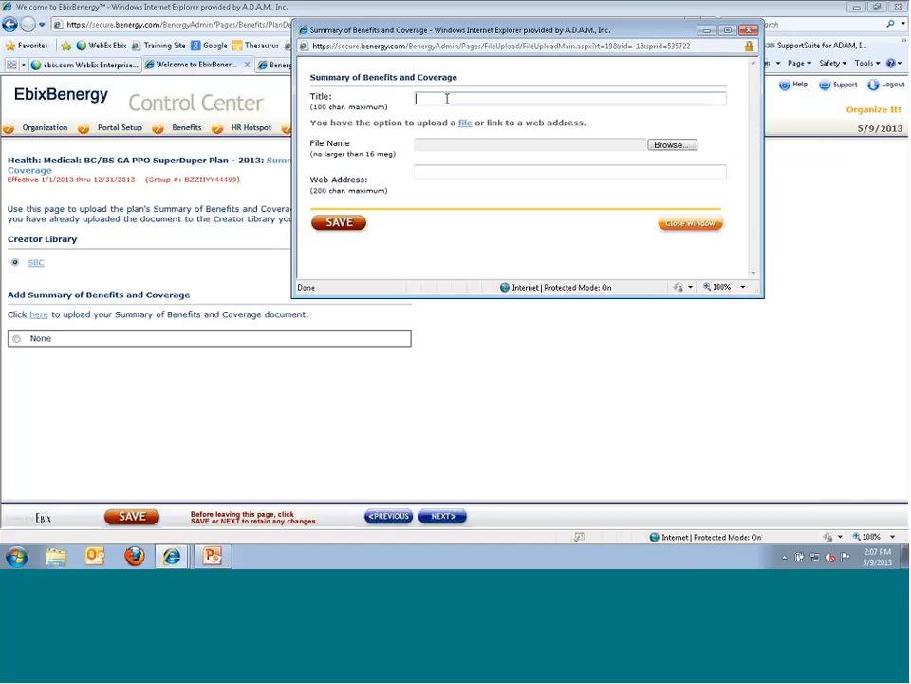
type("S")
type("umma")
type("ry of Benefits")
type(" of")
key("BackSpace")
key("BackSpace")
key("BackSpace")
type("& Coverage")
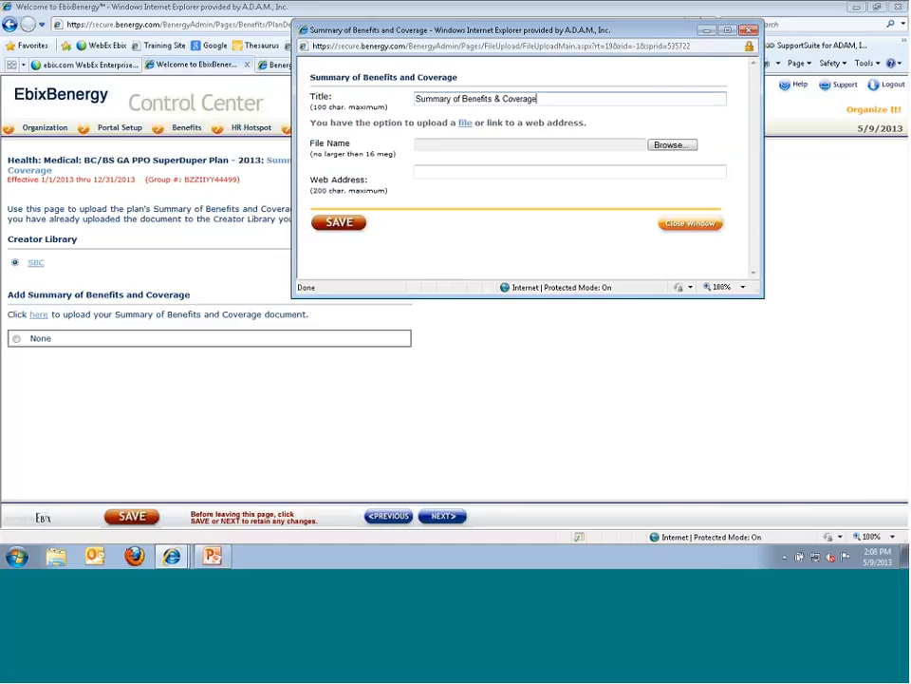
- Attach the Ebix Word template-Current file from the Documents library
left_click(672, 146)
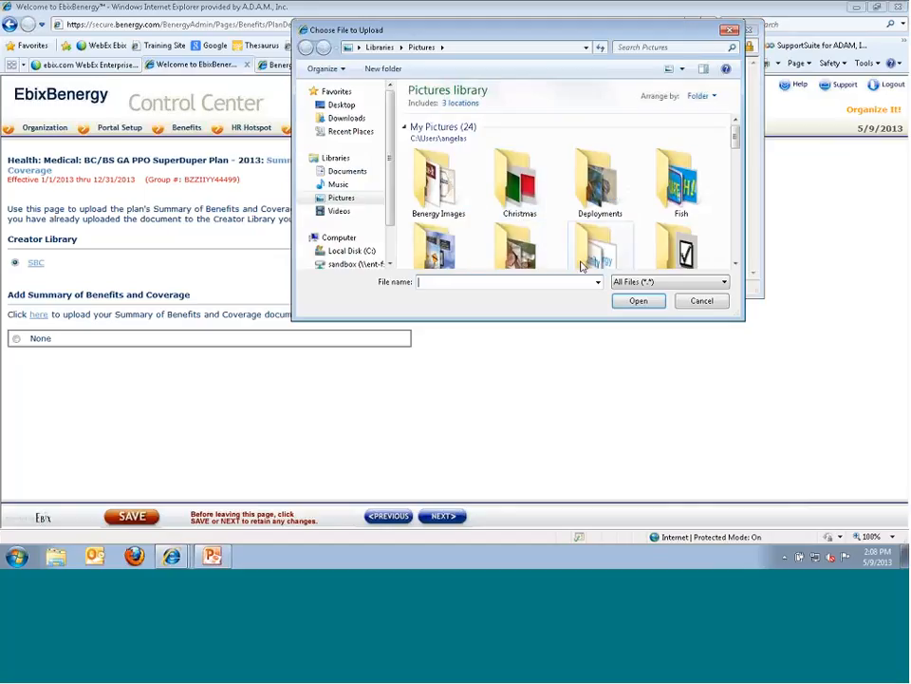
key("Escape")
left_click(445, 176)
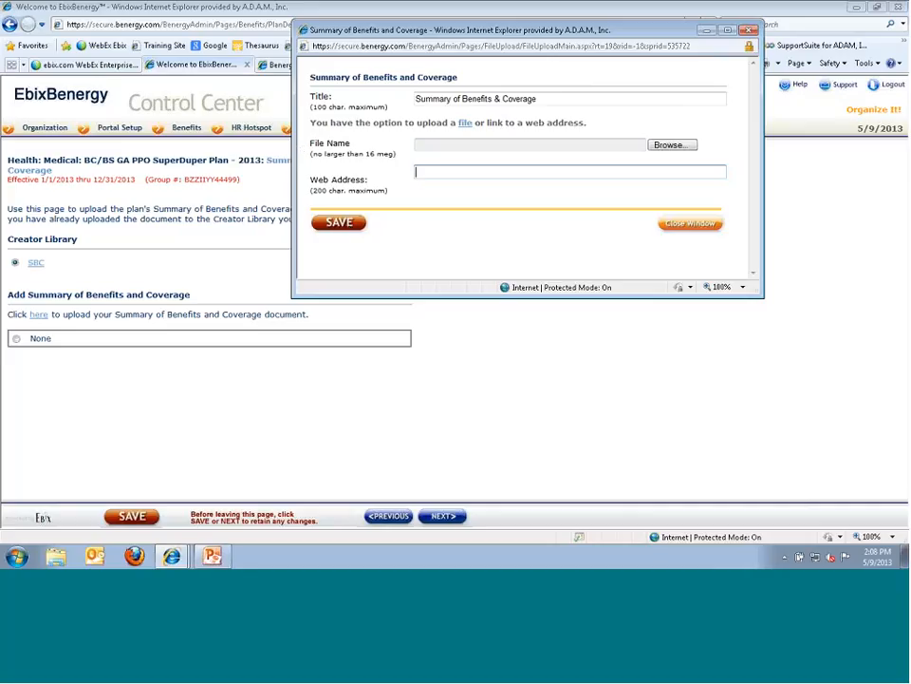
left_click(673, 146)
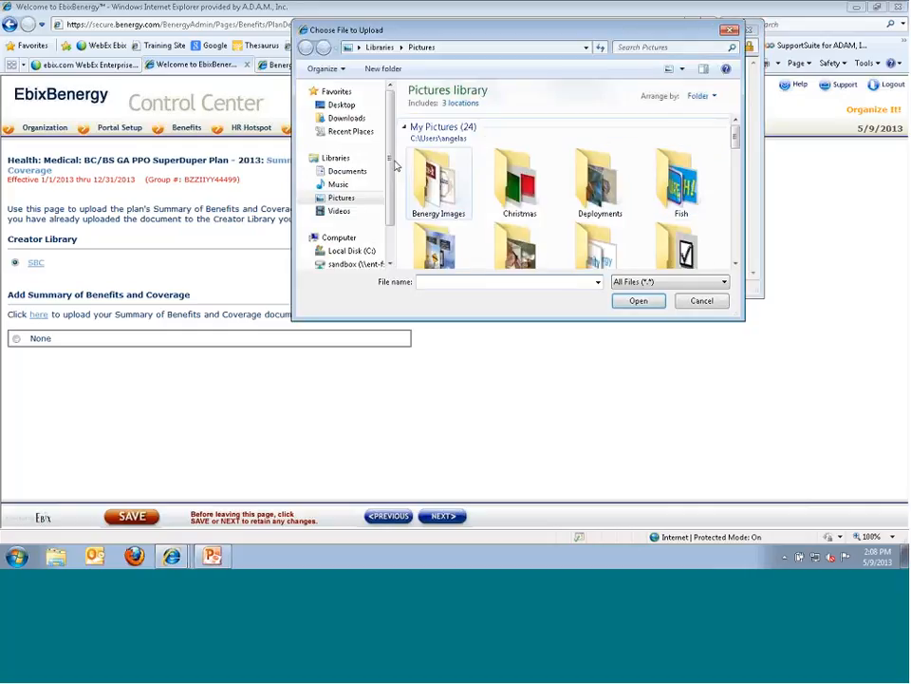
left_click(346, 171)
left_click_drag(736, 133, 736, 197)
double_click(475, 190)
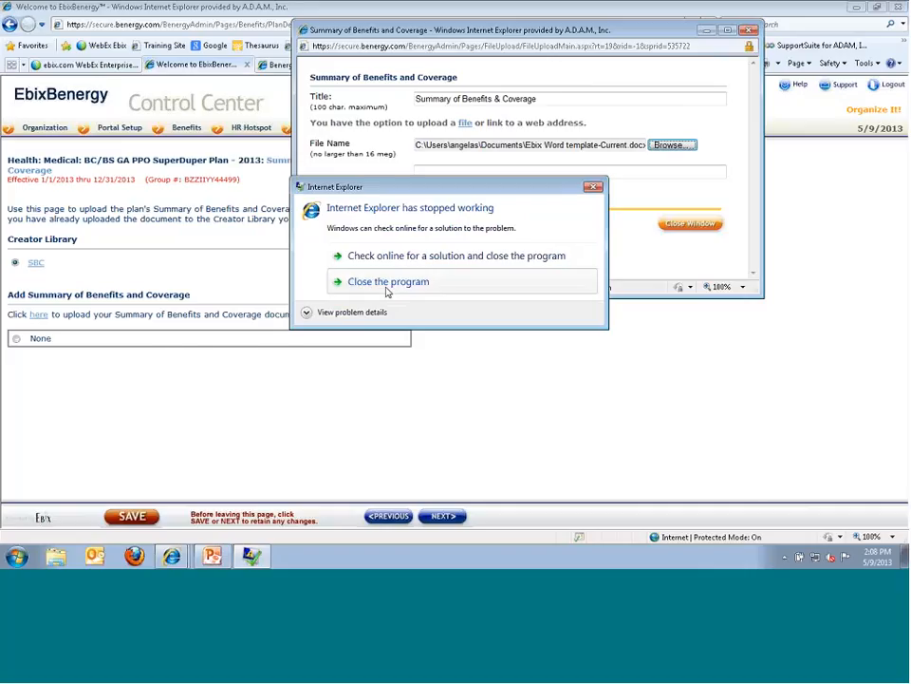
- After the browser restarts, attach a desktop Word document titled 'Test' to a new upload
left_click(387, 292)
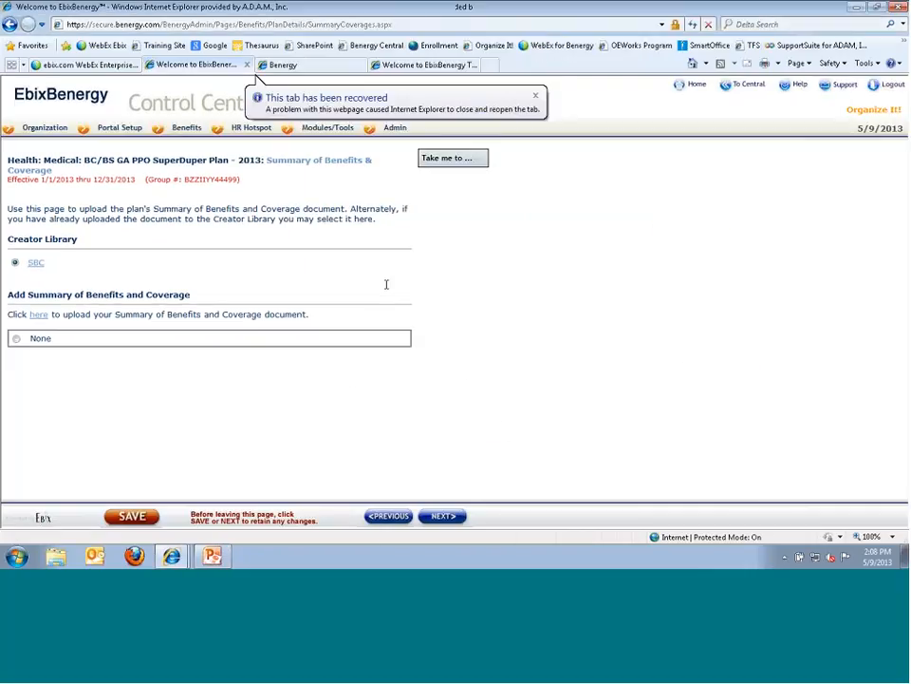
left_click(43, 315)
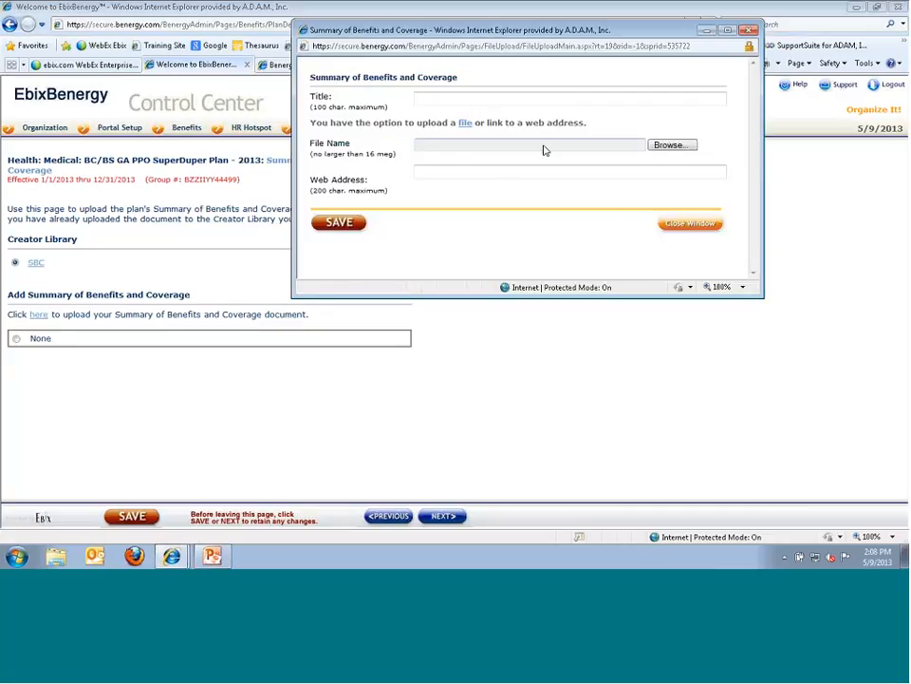
type("Test")
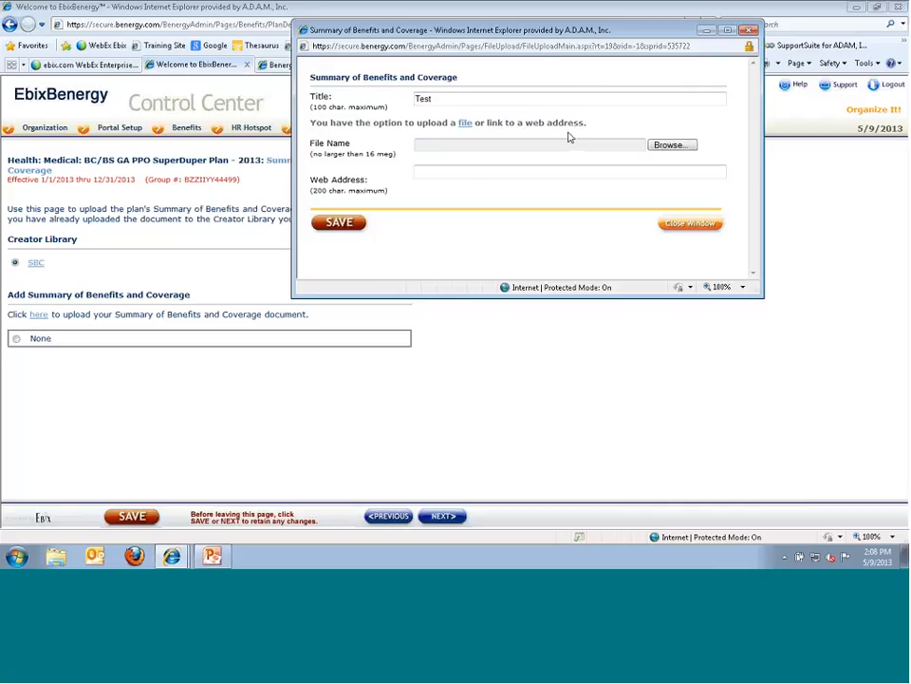
left_click(568, 143)
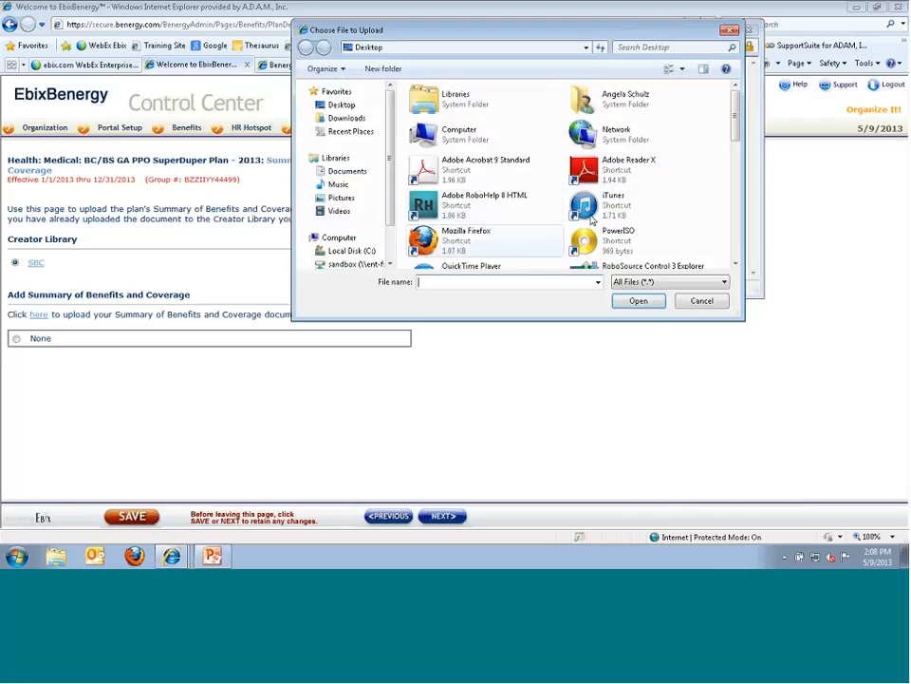
scroll(672, 216, "down", 6)
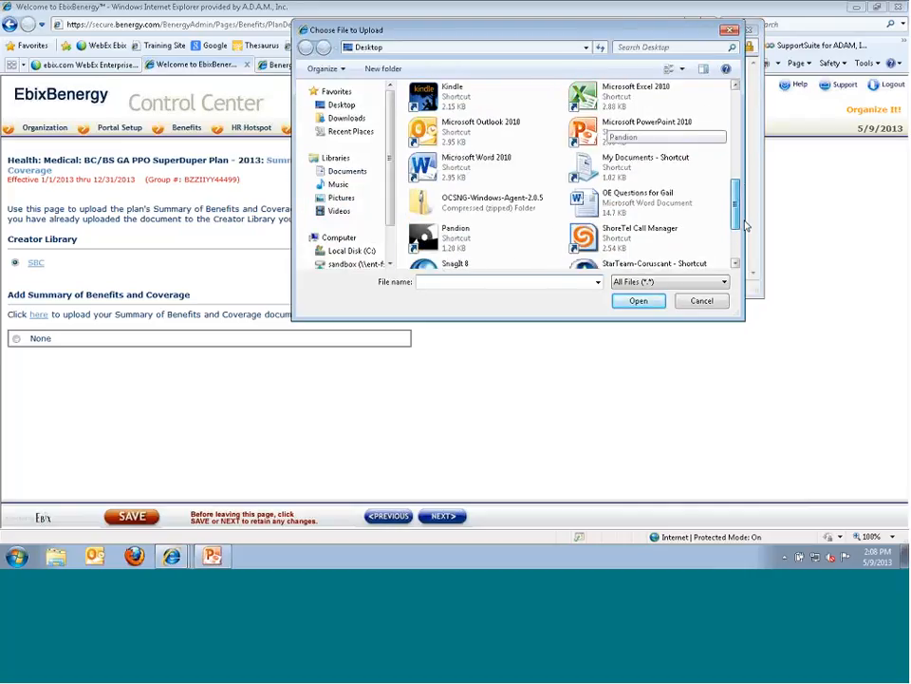
double_click(632, 167)
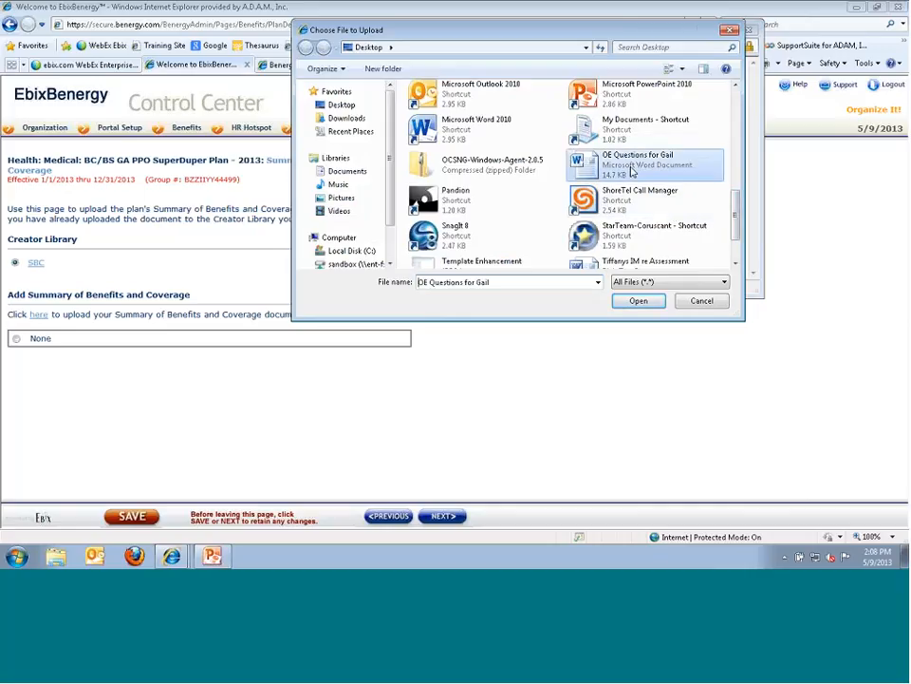
- Save the Test document and keep SBC as the plan's chosen document
left_click(340, 222)
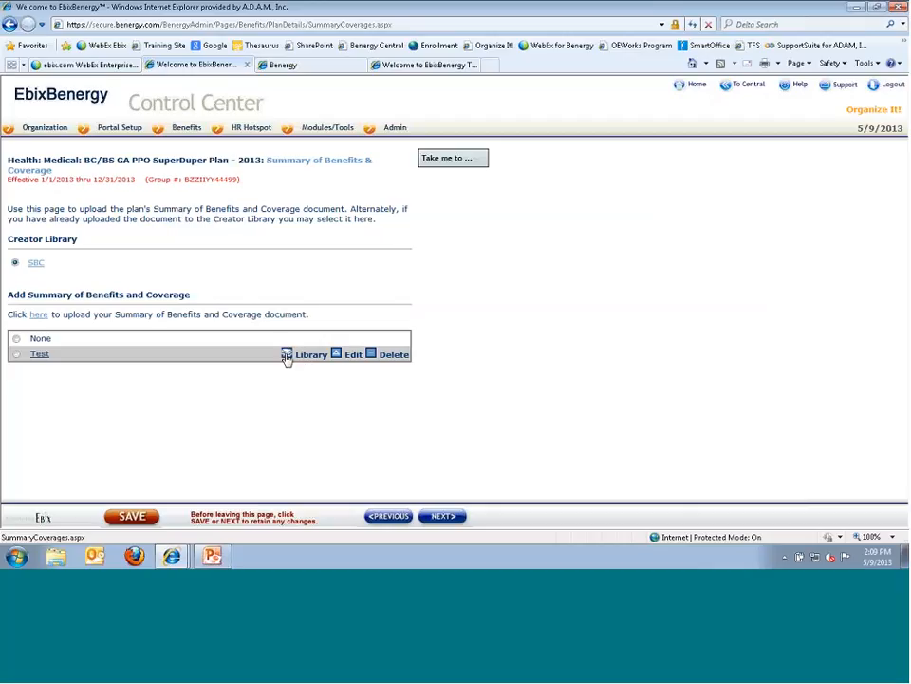
left_click(14, 263)
left_click(442, 518)
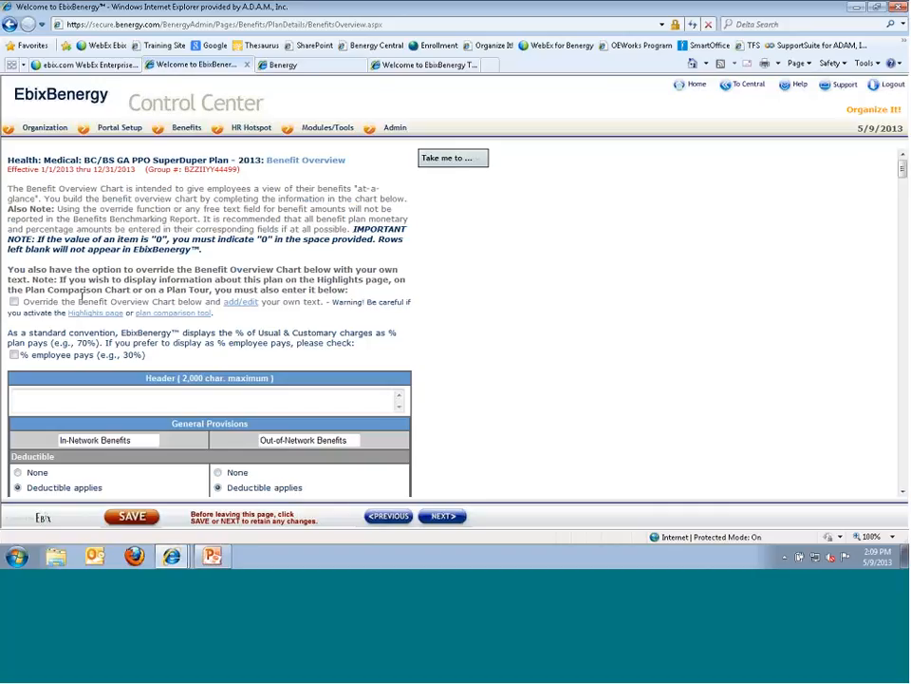
- Check 'Override the Benefit Overview Chart below' to replace the chart with custom text
left_click(14, 302)
- Open the custom overview text editor and dismiss it without entering any text
left_click(242, 302)
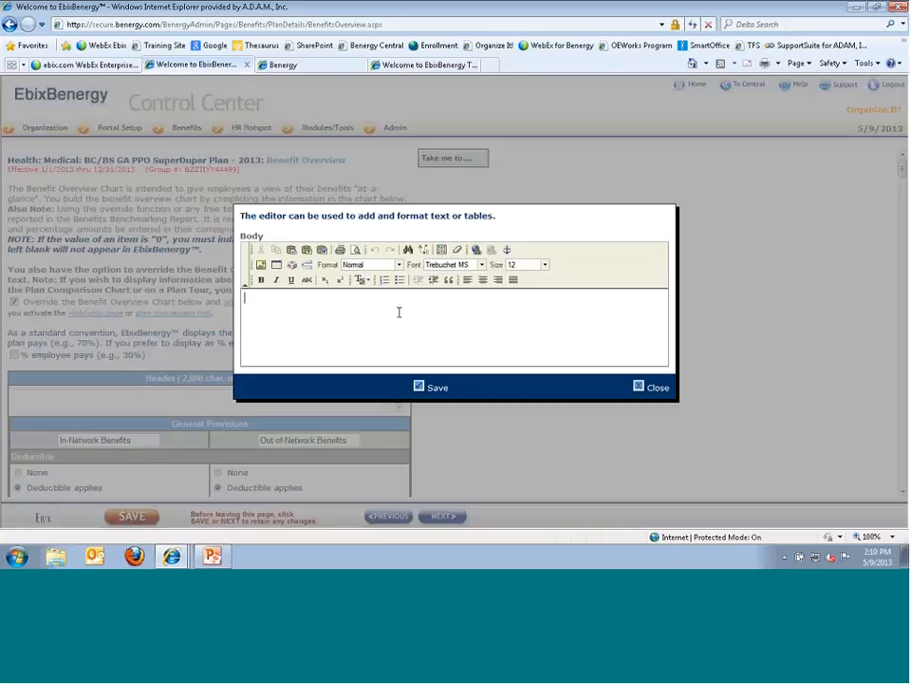
left_click(638, 385)
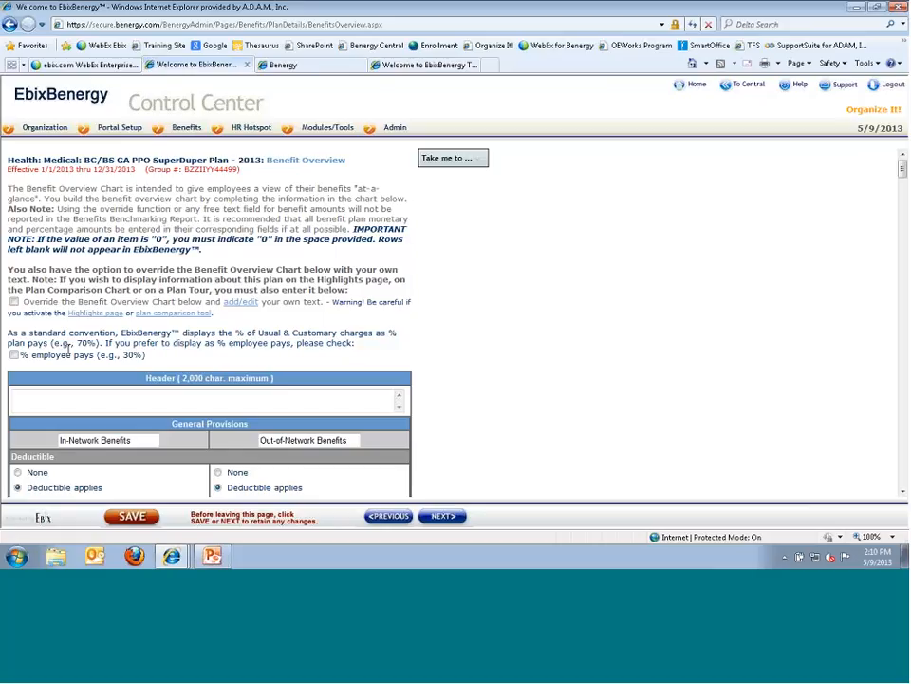
- Show coinsurance as '% employee pays' and fill the Header with lines 'Highlight', 'Changes', 'OE dates'
left_click(14, 355)
left_click(116, 397)
scroll(115, 399, "down", 3)
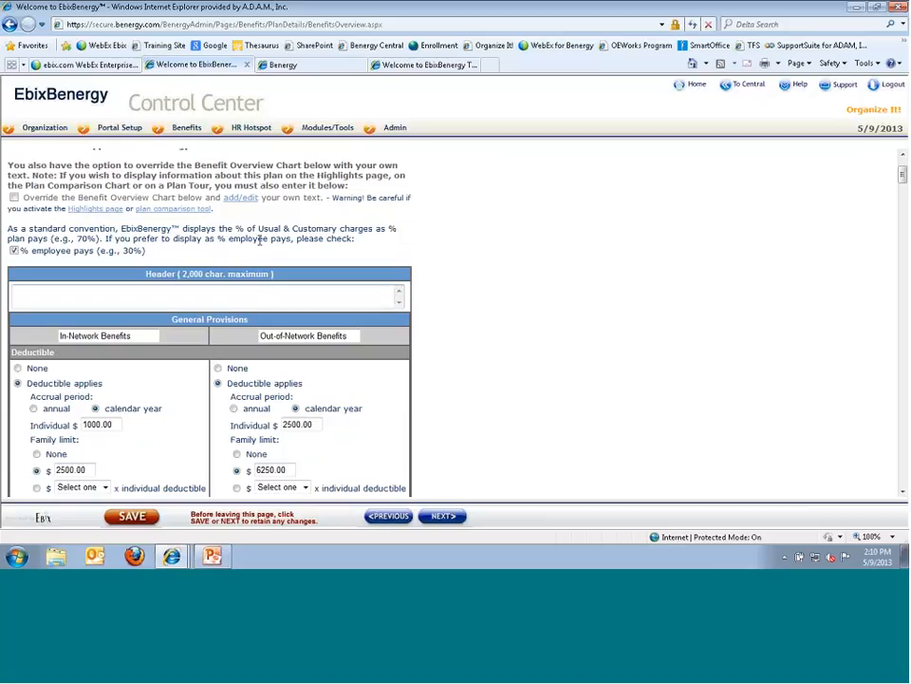
type("Highlight")
key("Return")
type("Changes")
key("Return")
type("OE dates")
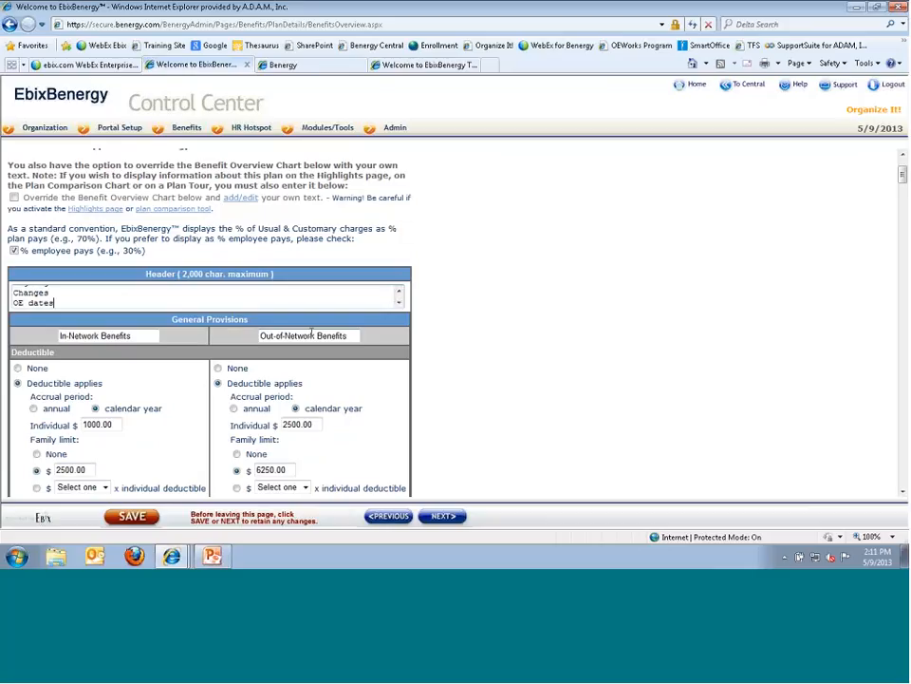
key("Tab")
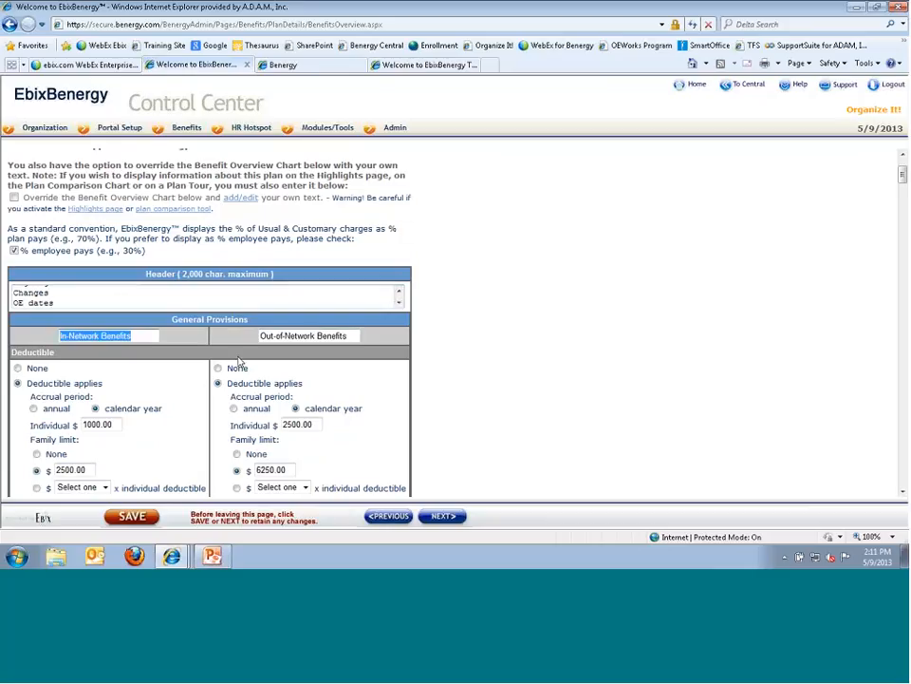
scroll(237, 364, "down", 2)
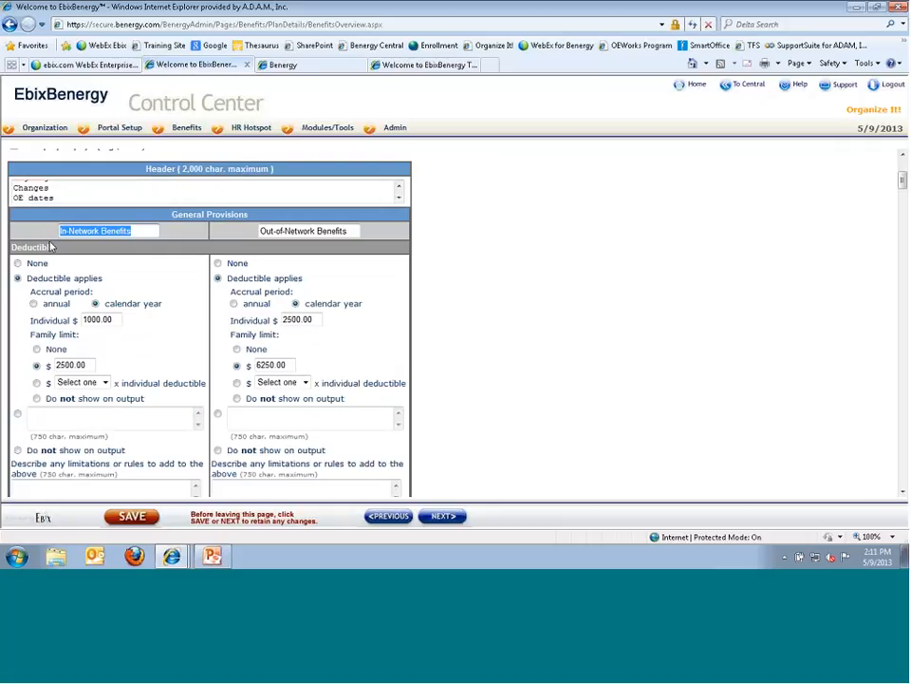
left_click(18, 264)
left_click(18, 278)
left_click(55, 365)
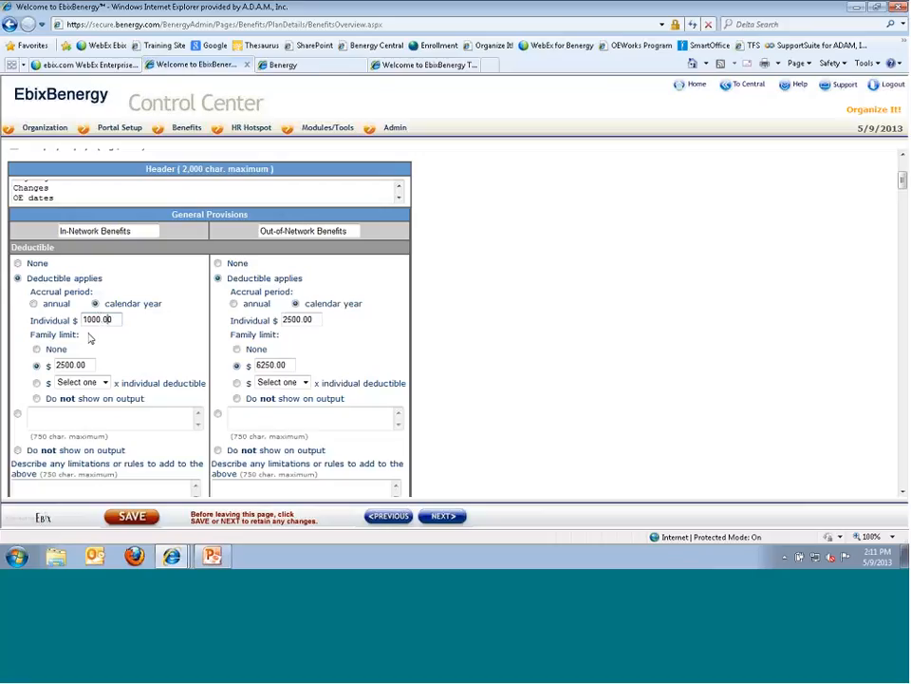
scroll(46, 382, "down", 1)
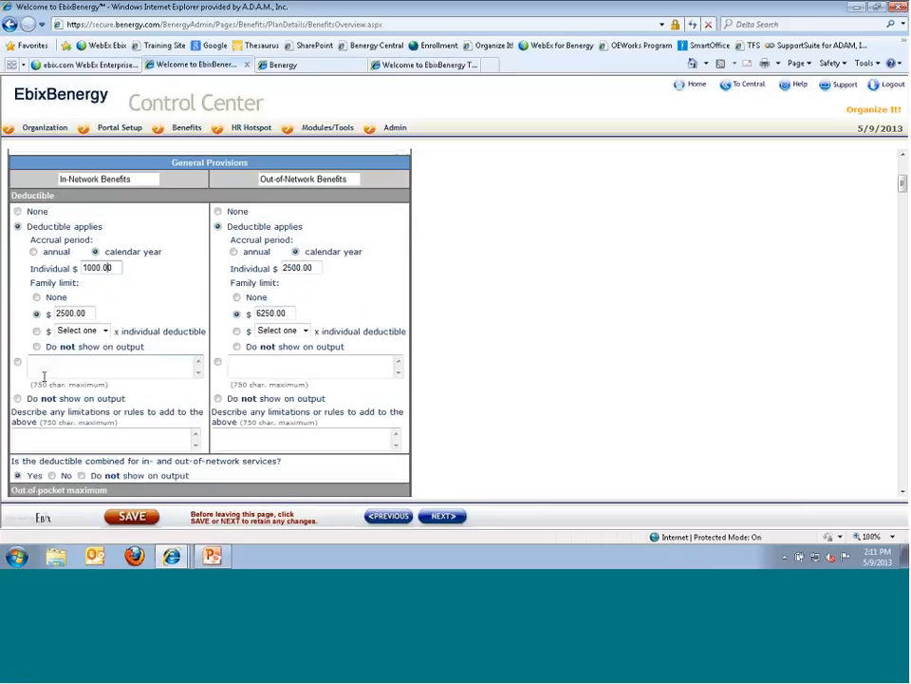
left_click(43, 374)
left_click(105, 331)
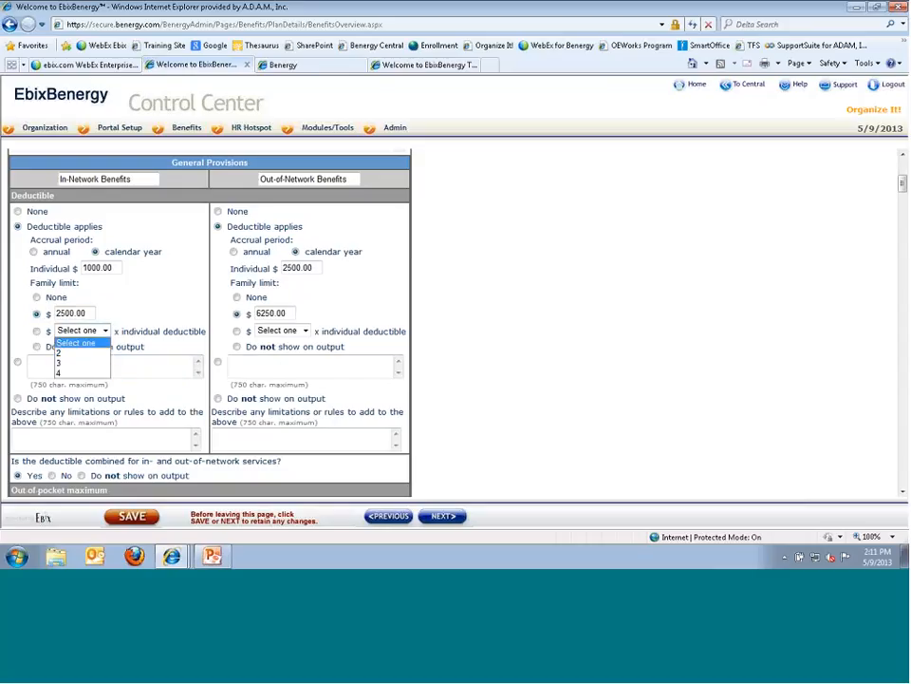
left_click(82, 343)
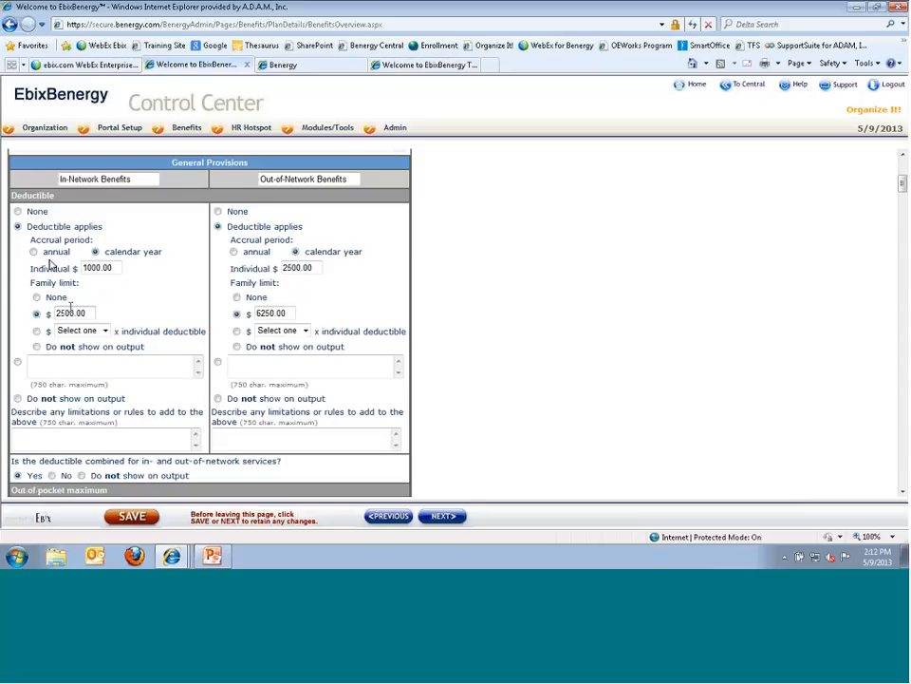
scroll(29, 326, "down", 3)
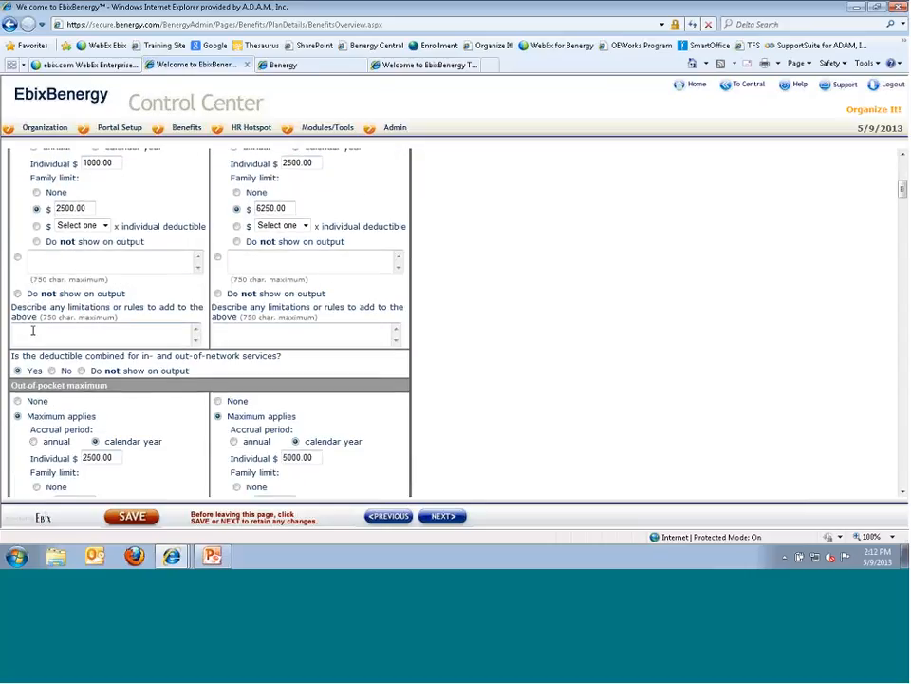
left_click(32, 330)
scroll(134, 365, "down", 3)
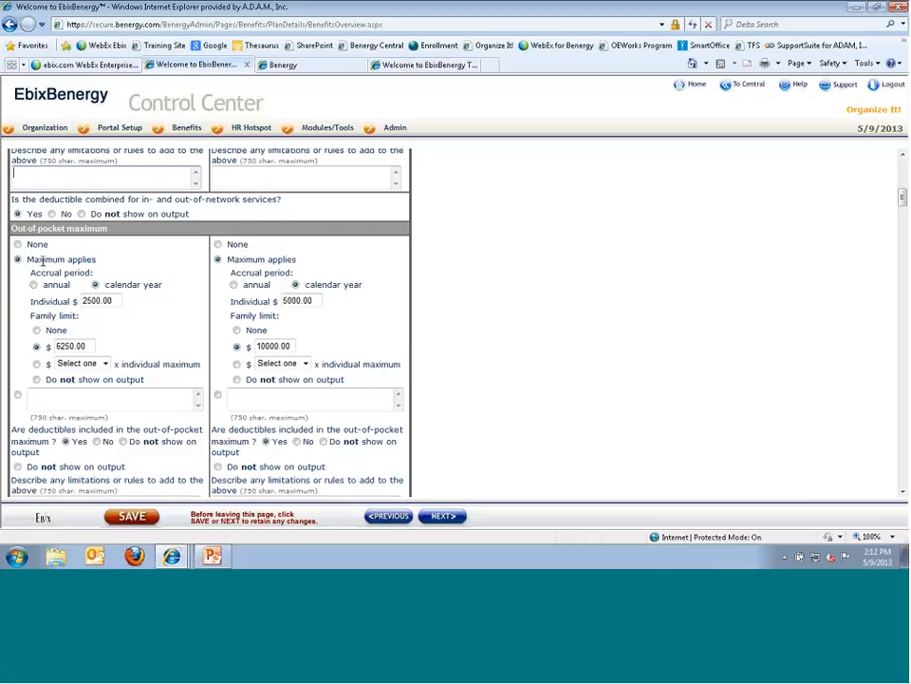
left_click_drag(42, 261, 126, 378)
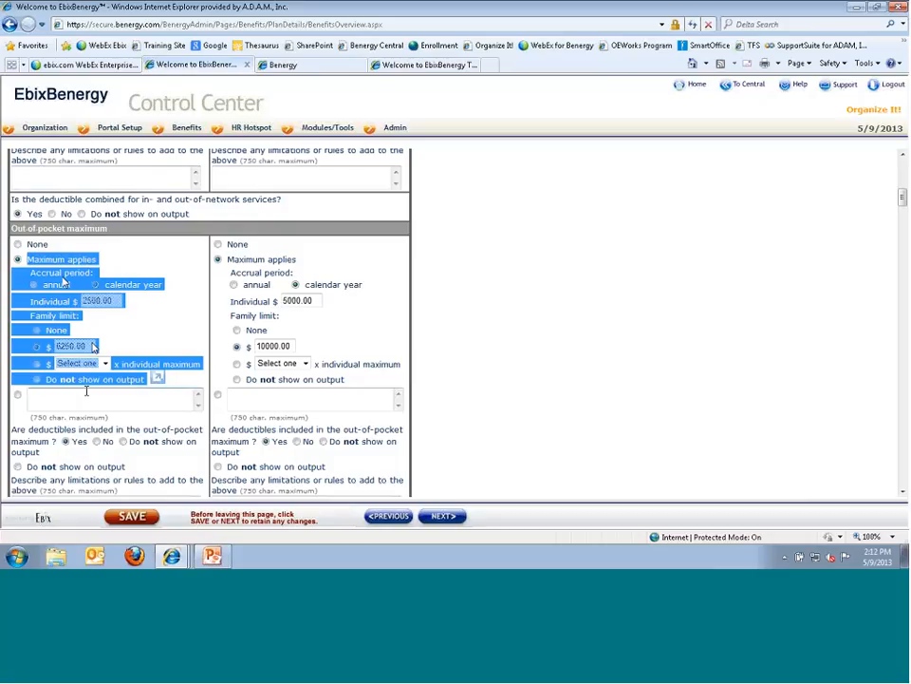
left_click(102, 300)
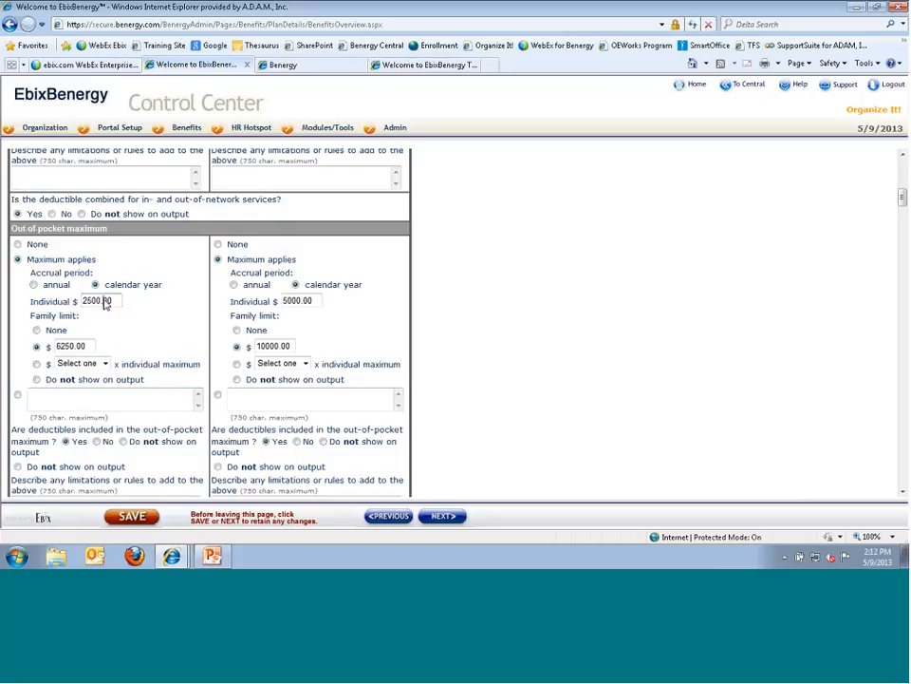
left_click(106, 365)
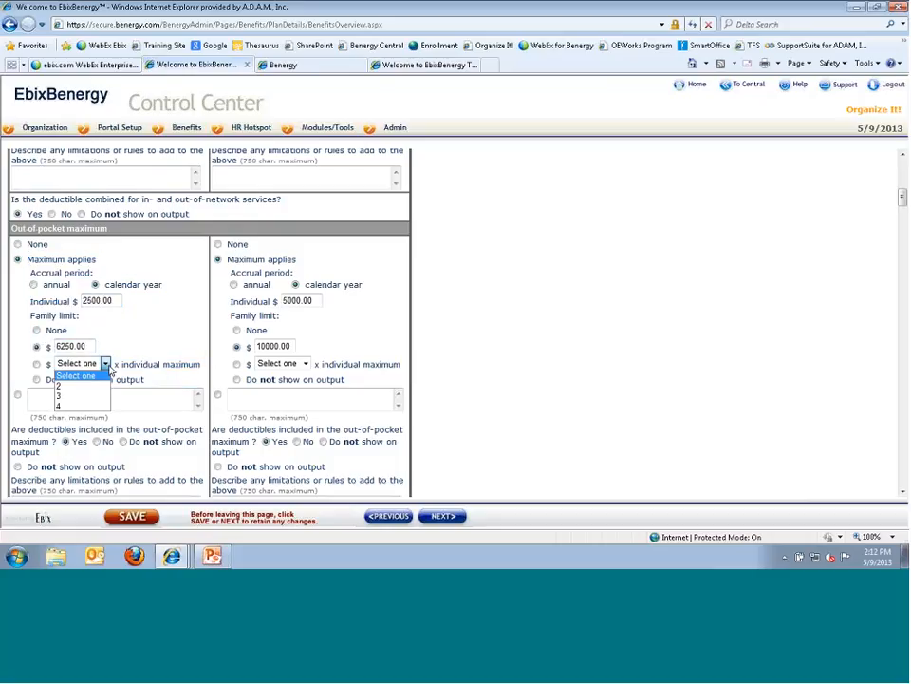
left_click(31, 403)
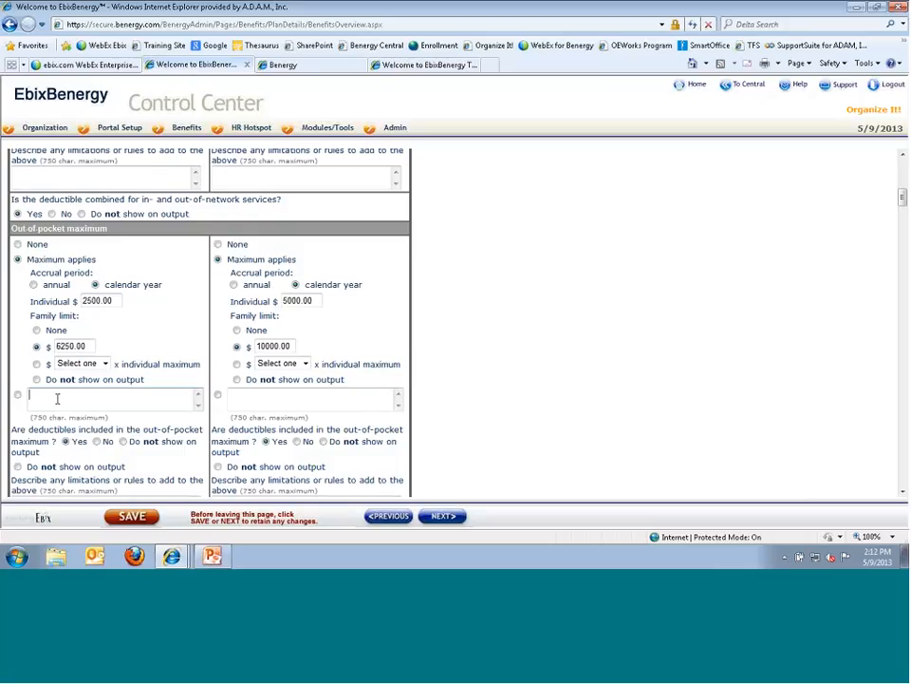
mouse_move(62, 136)
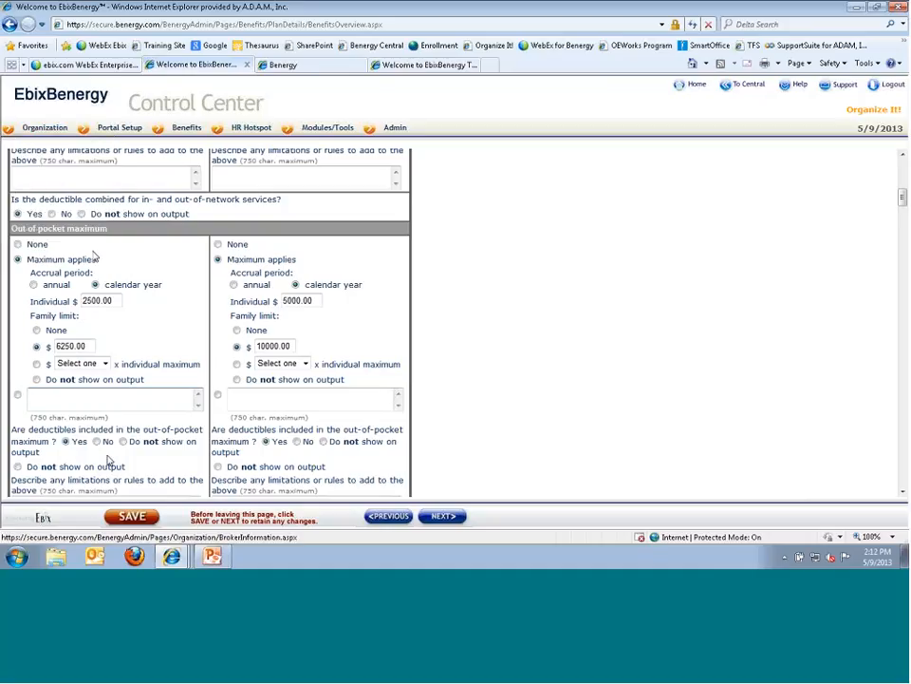
scroll(53, 417, "down", 3)
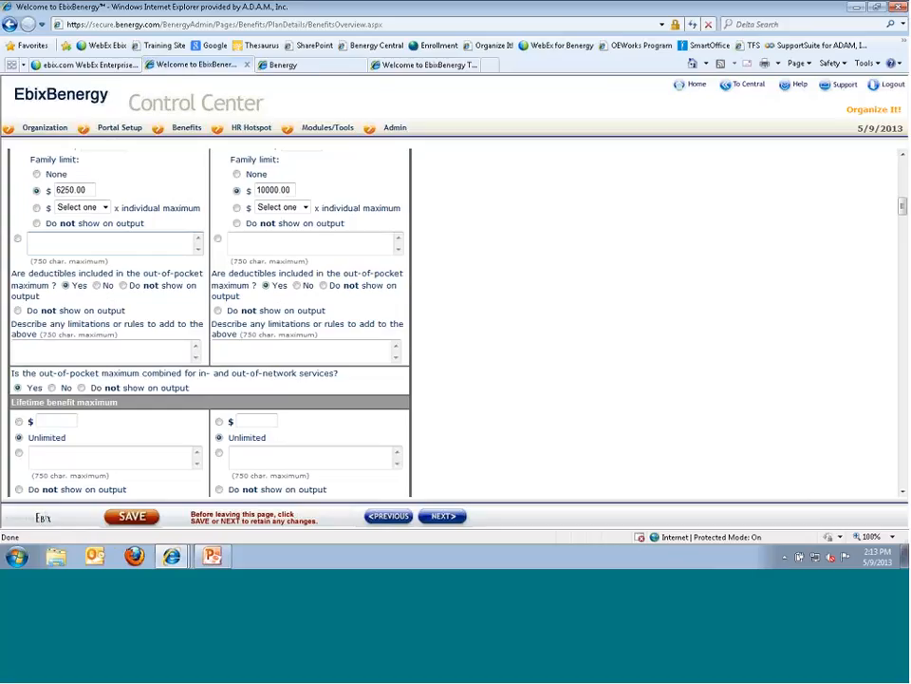
scroll(134, 431, "down", 3)
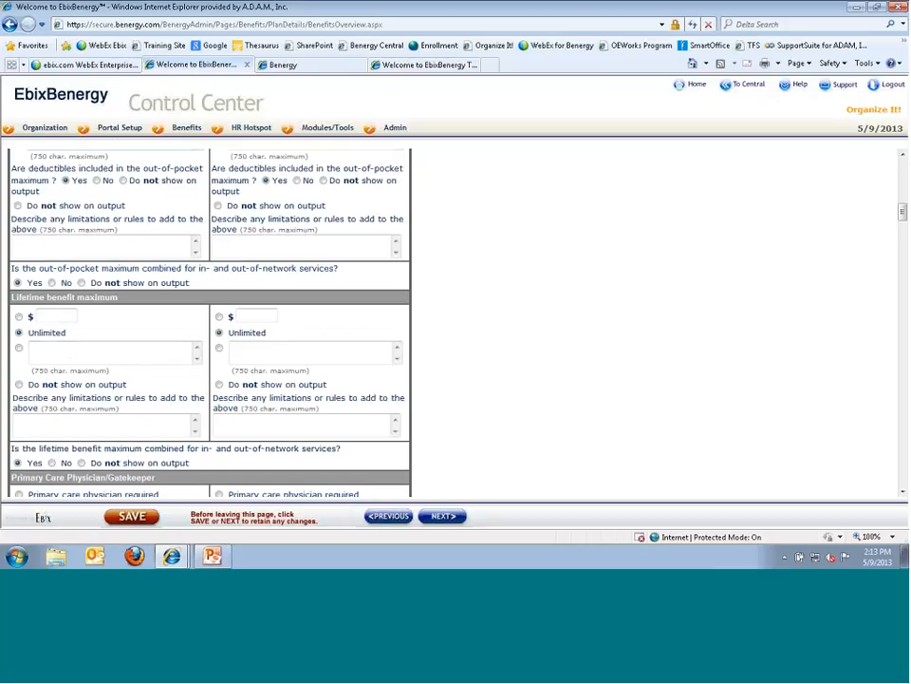
scroll(335, 416, "down", 1)
scroll(335, 415, "down", 3)
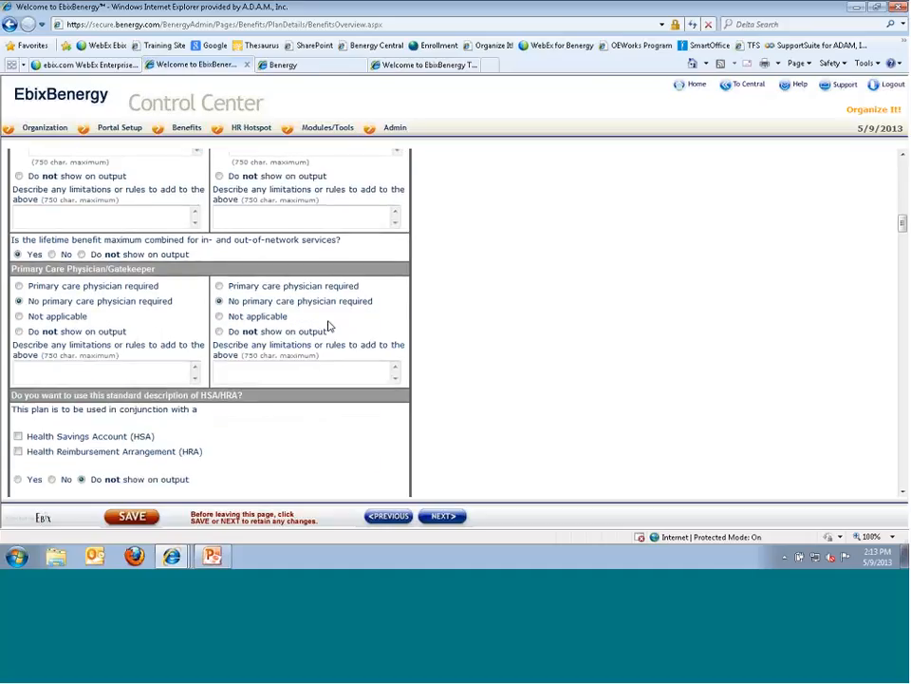
scroll(329, 323, "down", 3)
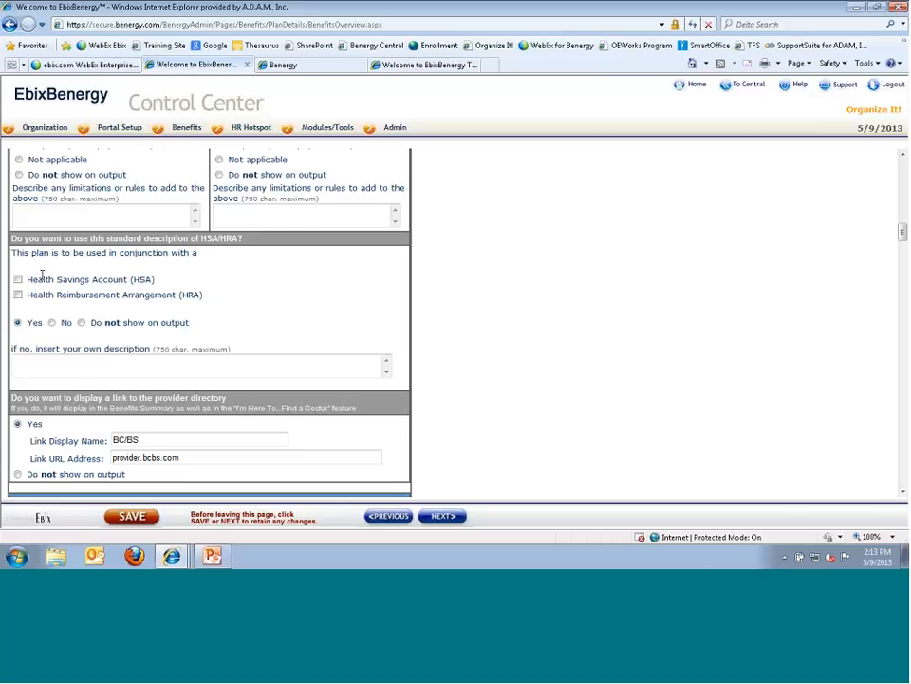
- Decline the standard HSA/HRA description and put test text into the custom description box
left_click(52, 323)
left_click_drag(12, 237, 202, 338)
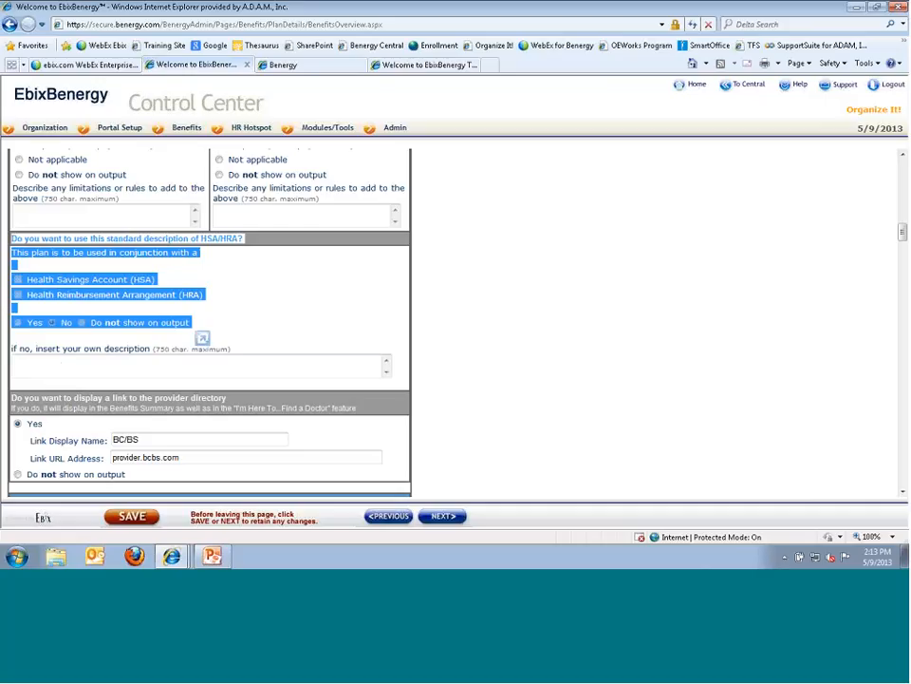
left_click(58, 366)
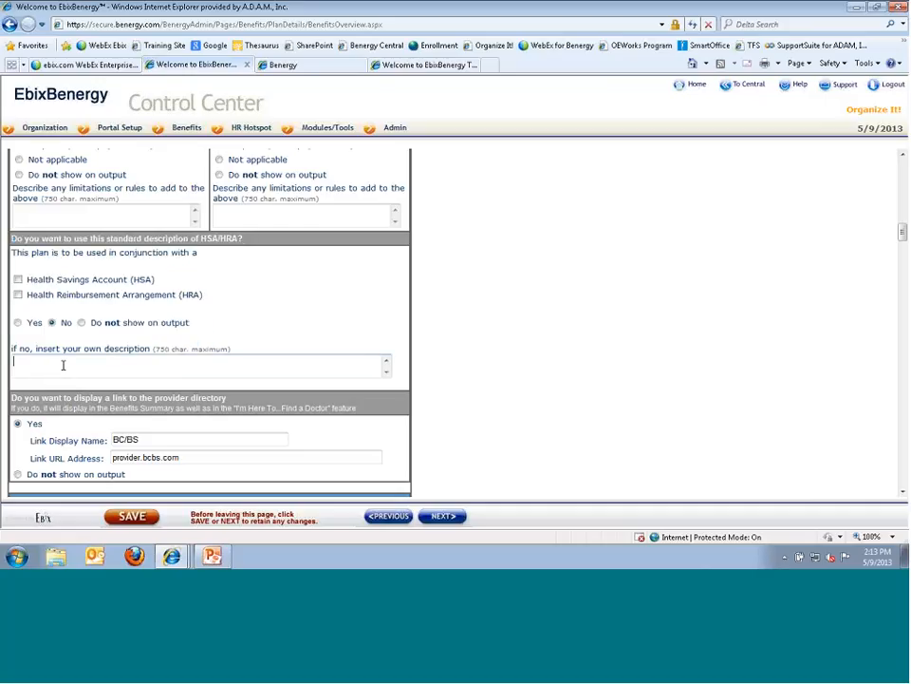
type("Yes  No  Do not show on output")
key("ctrl+Home")
type("as")
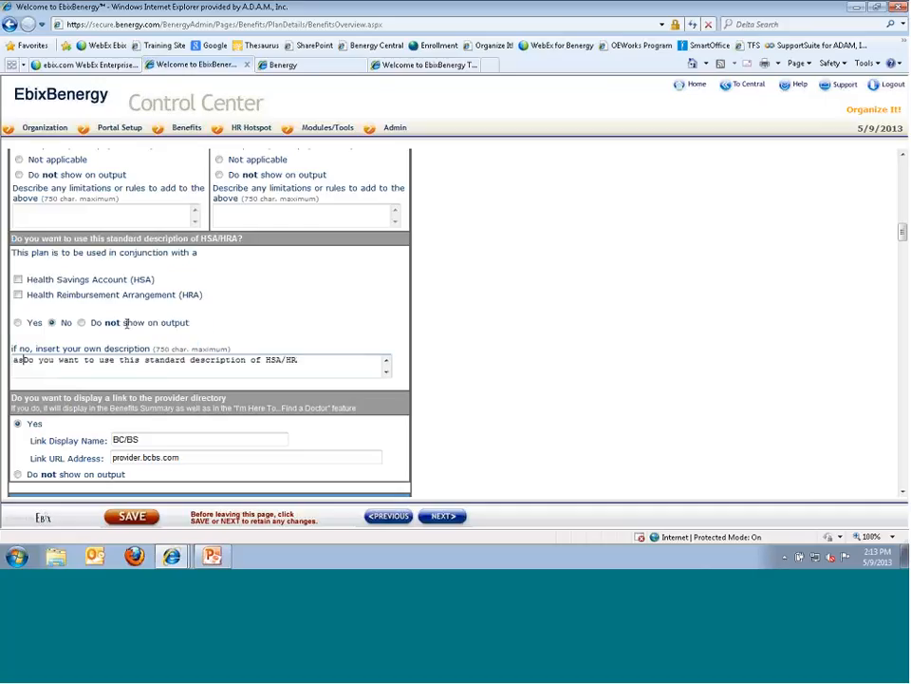
type("dfasdfsdafsadf")
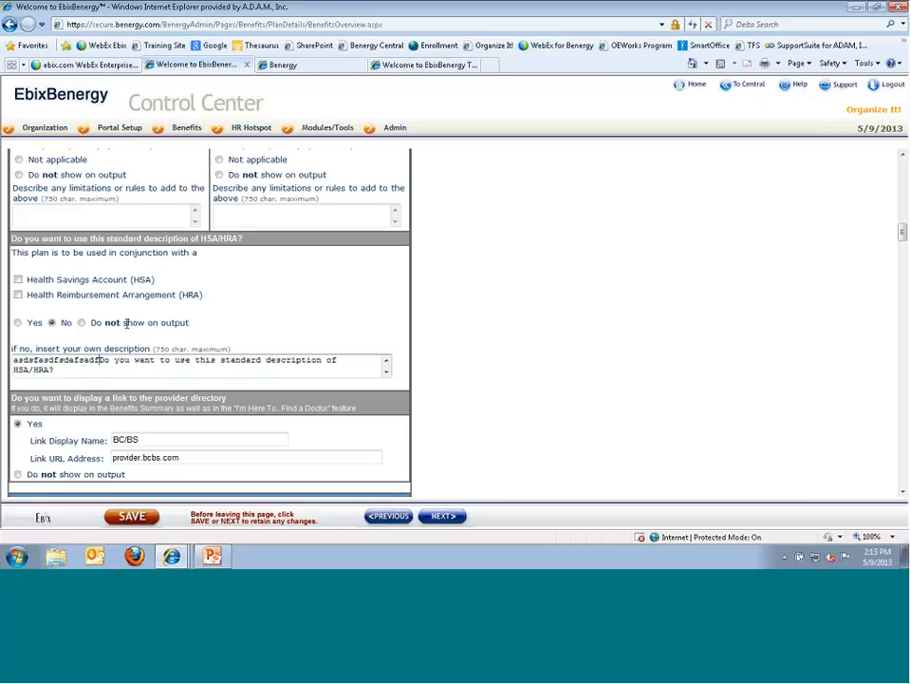
- Clear the custom description and set the HSA/HRA question to 'Do not show on output'
key("ctrl+a")
key("Delete")
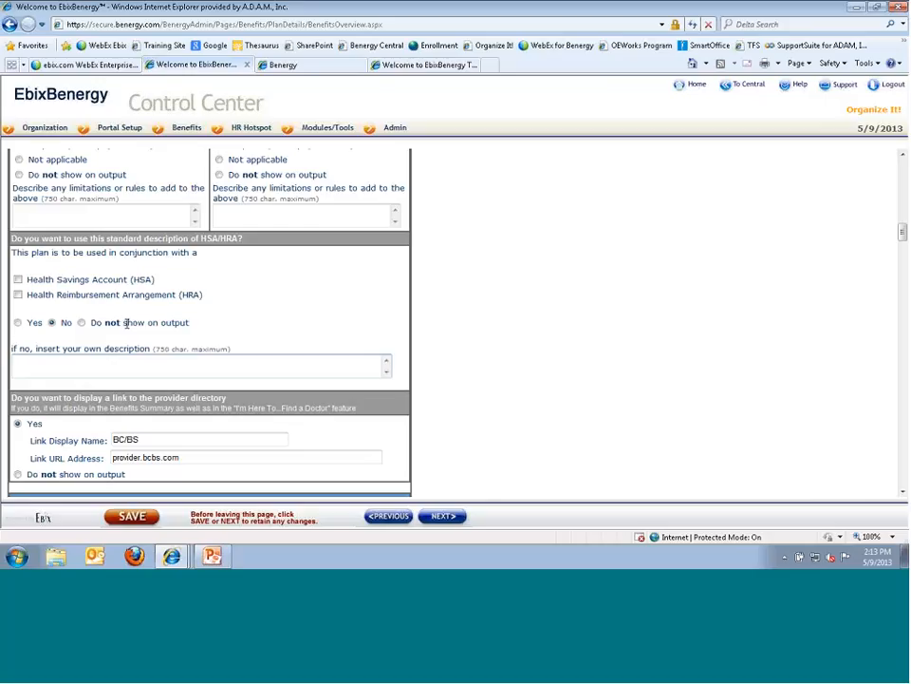
left_click(80, 322)
scroll(184, 361, "down", 3)
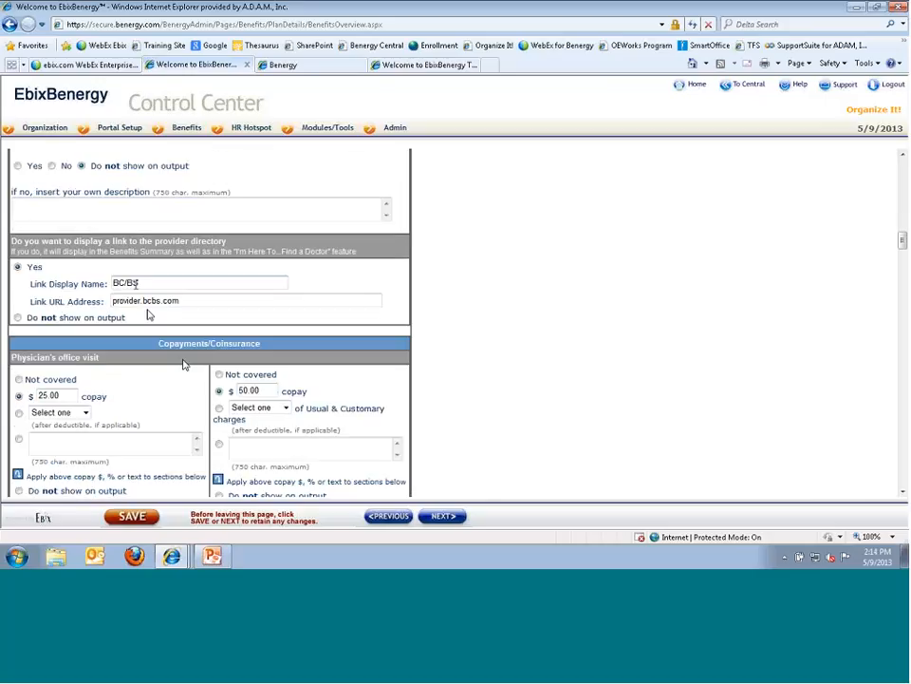
left_click(125, 282)
type("/")
scroll(193, 281, "down", 2)
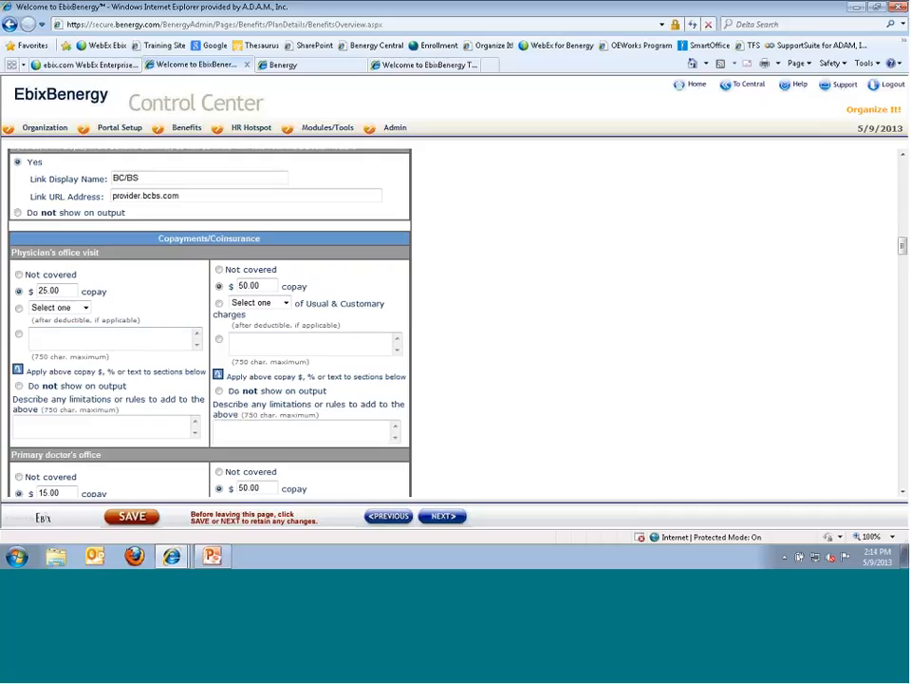
scroll(53, 233, "down", 2)
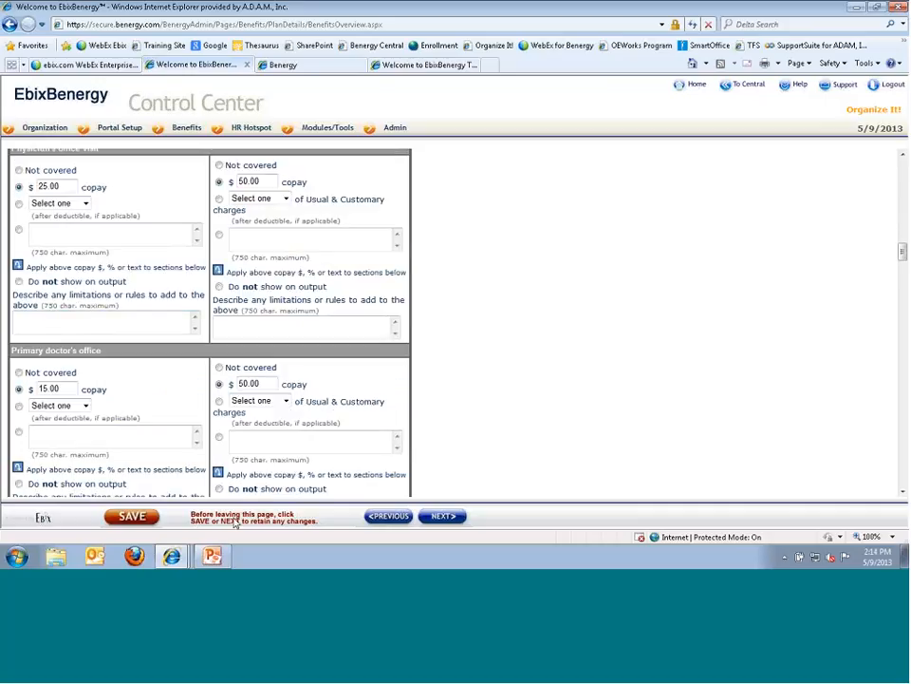
left_click(80, 203)
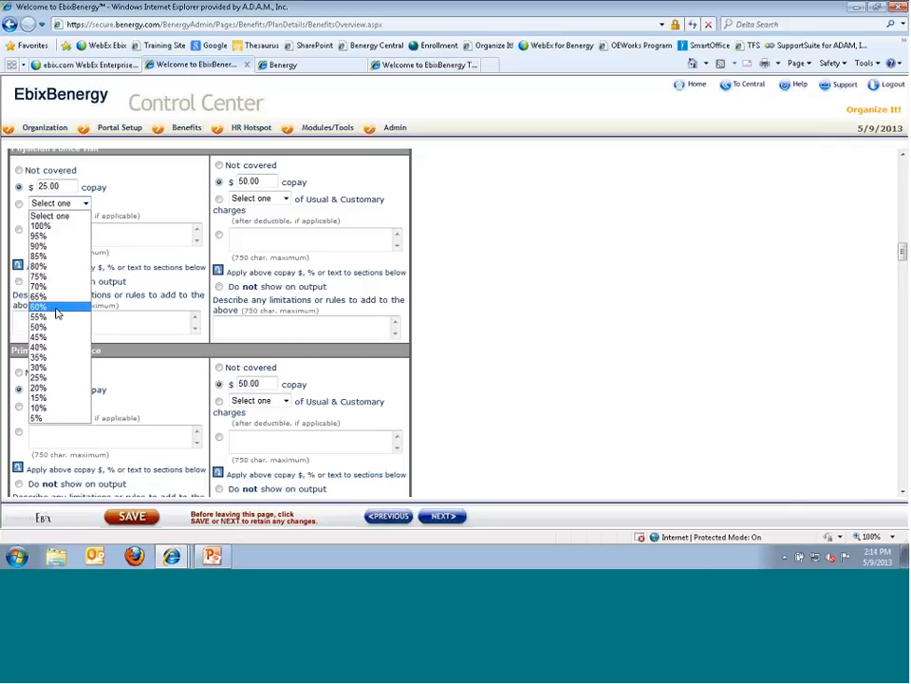
left_click(112, 231)
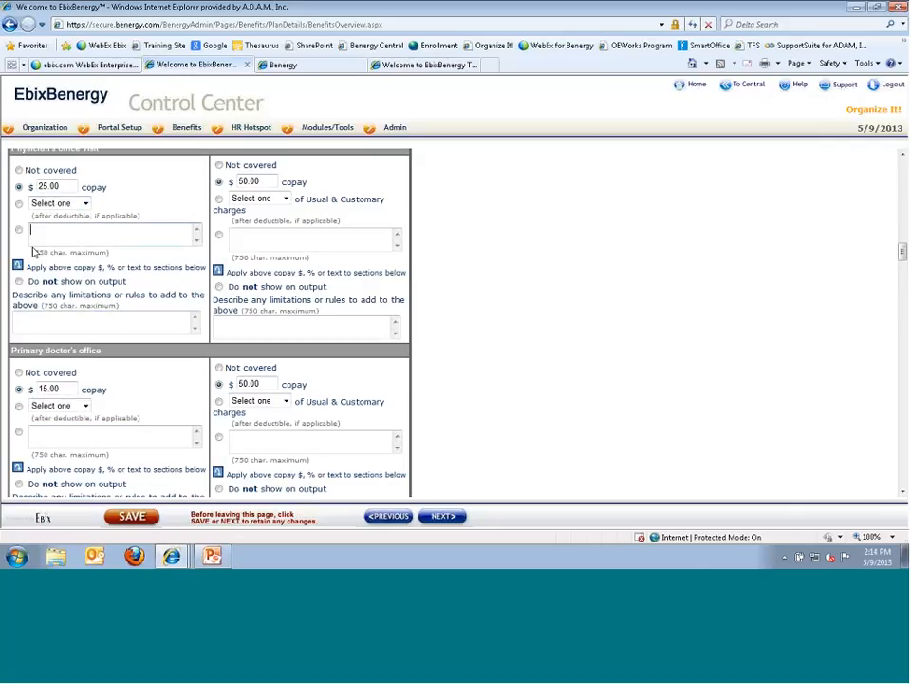
left_click(51, 322)
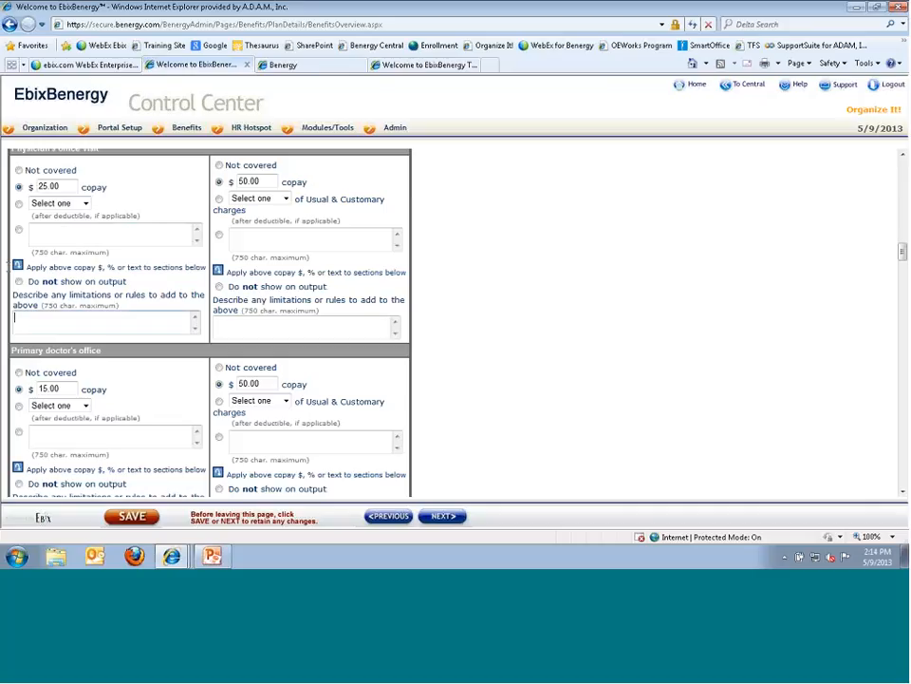
left_click(17, 265)
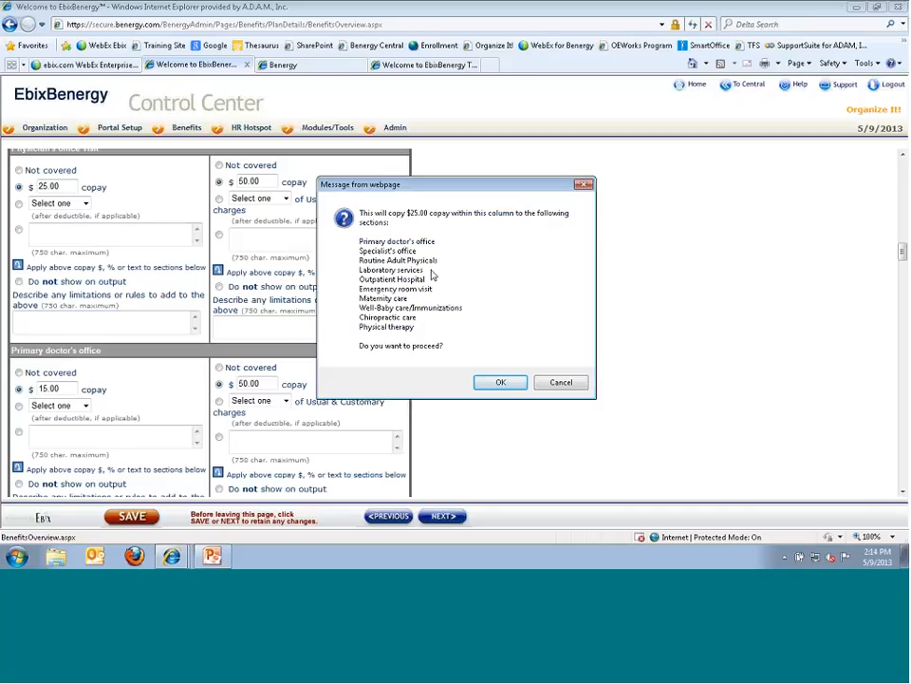
left_click(555, 379)
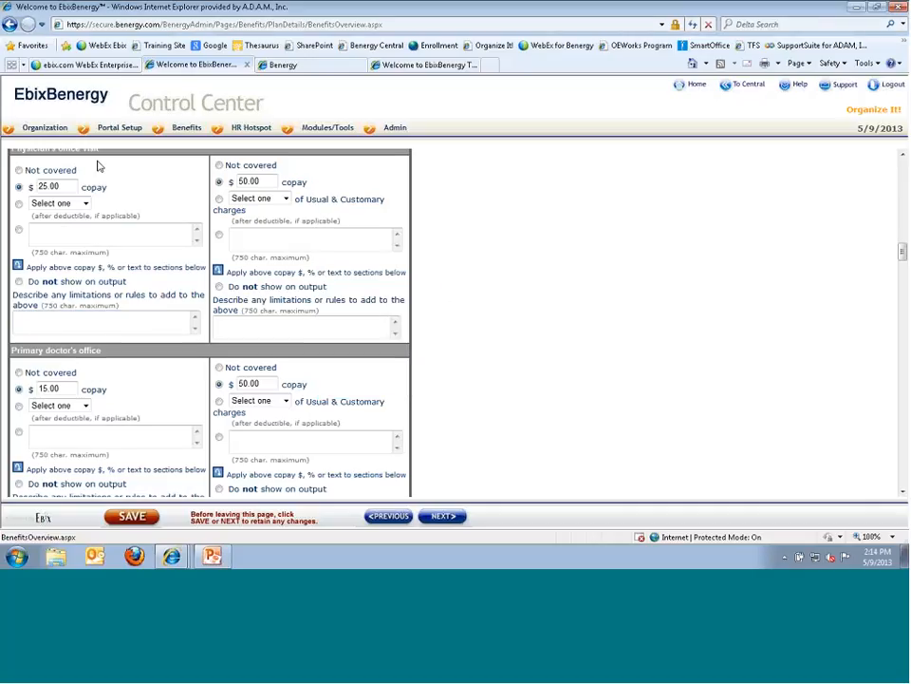
scroll(280, 333, "down", 1)
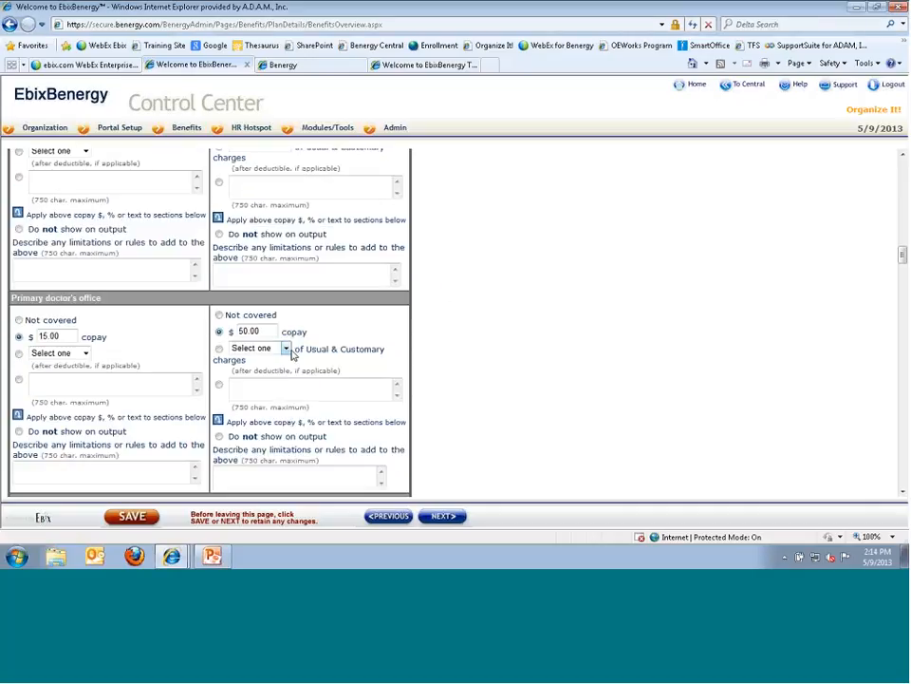
scroll(283, 346, "down", 6)
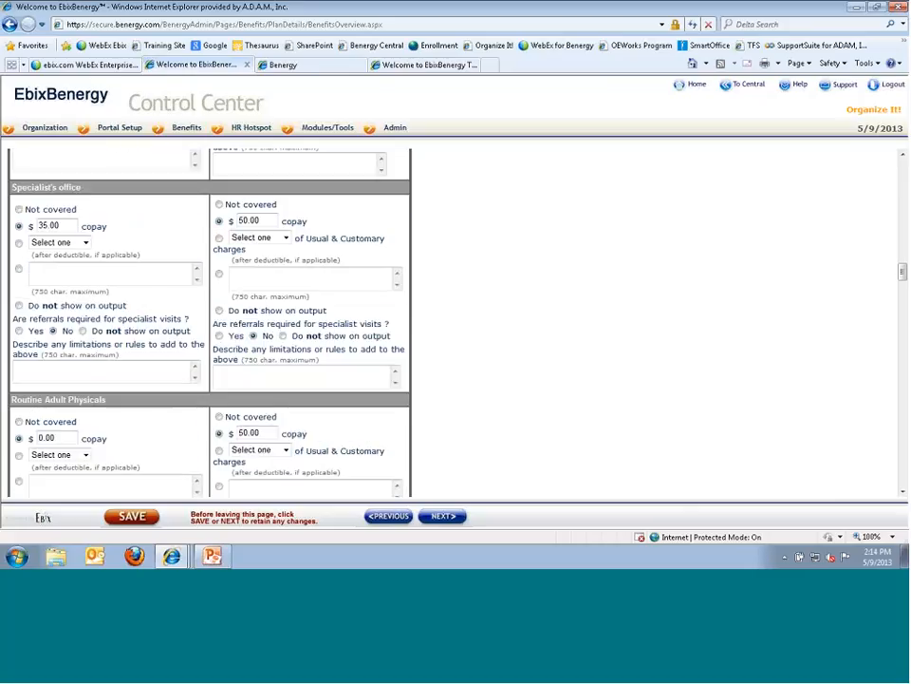
scroll(167, 374, "down", 1)
scroll(166, 374, "down", 2)
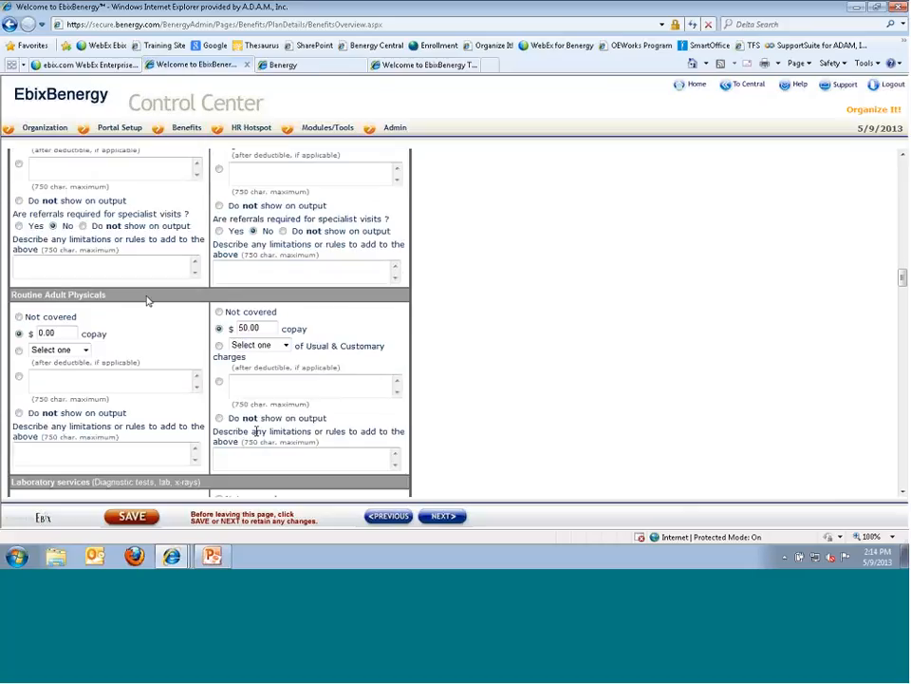
scroll(227, 416, "down", 1)
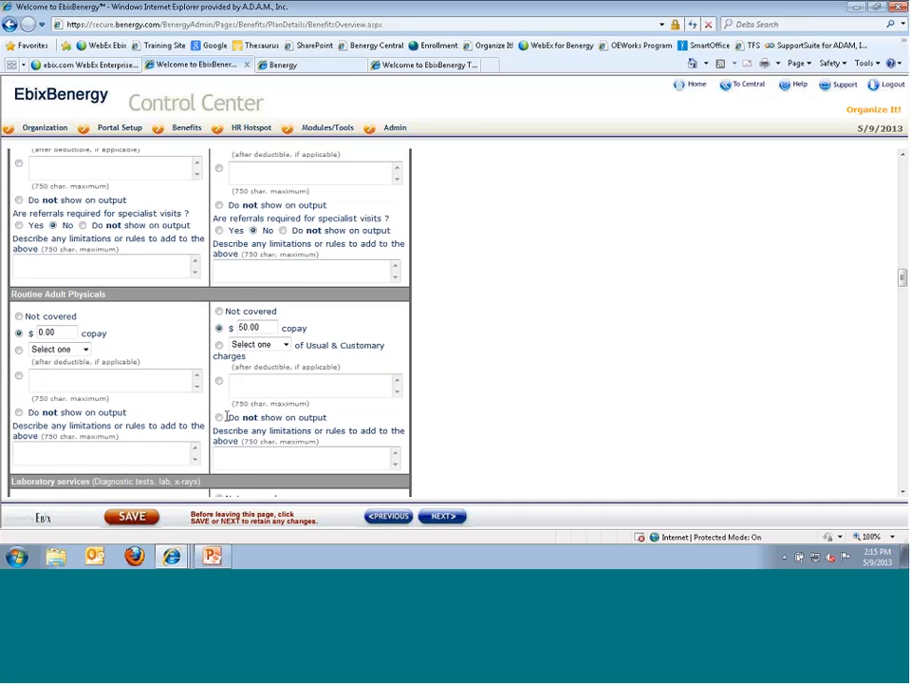
scroll(227, 416, "down", 2)
scroll(221, 415, "down", 7)
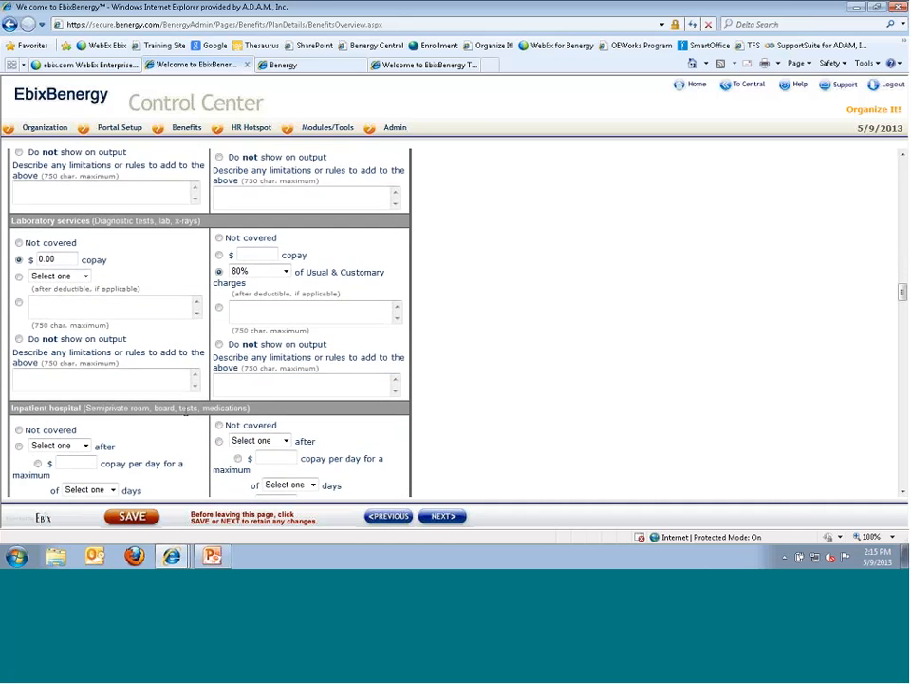
scroll(174, 412, "down", 10)
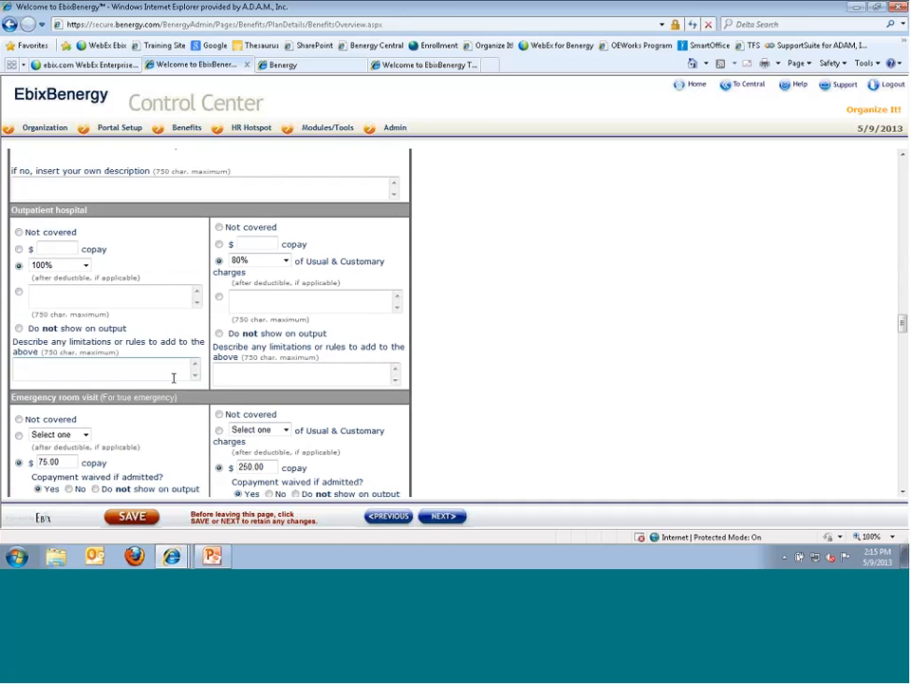
scroll(174, 373, "down", 12)
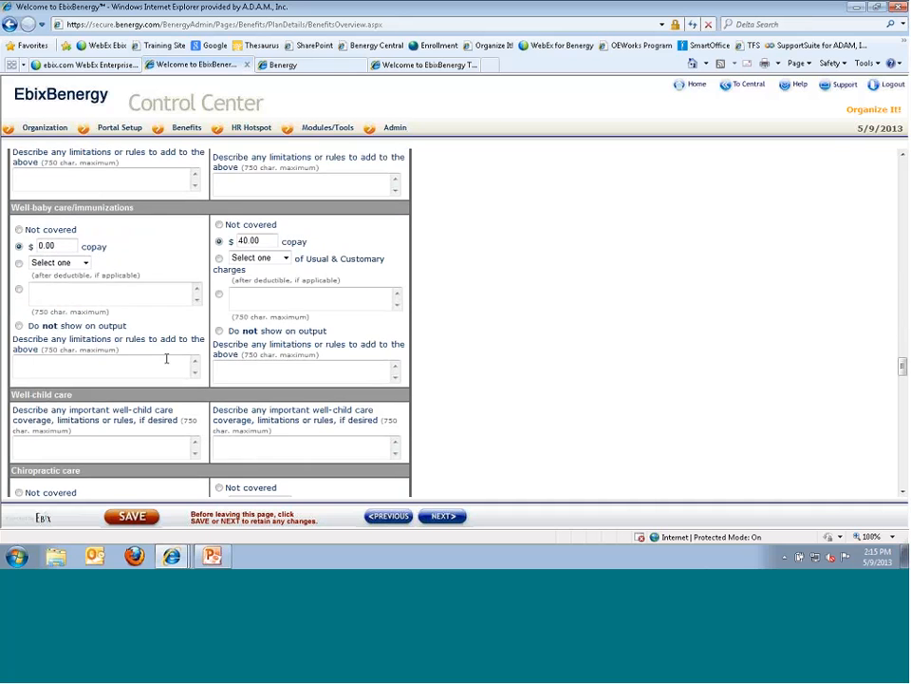
scroll(165, 357, "down", 2)
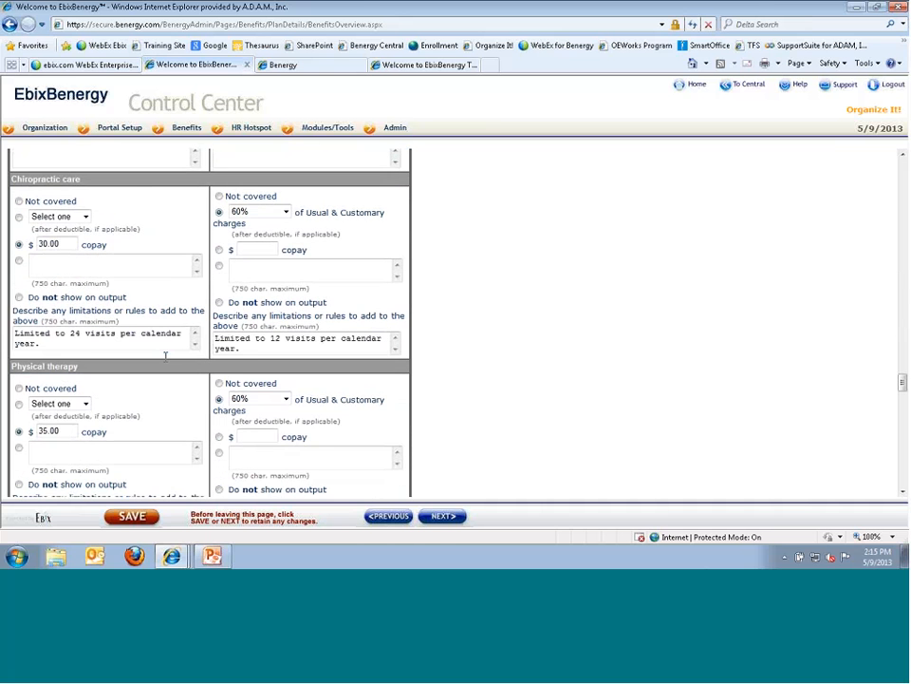
scroll(165, 357, "down", 7)
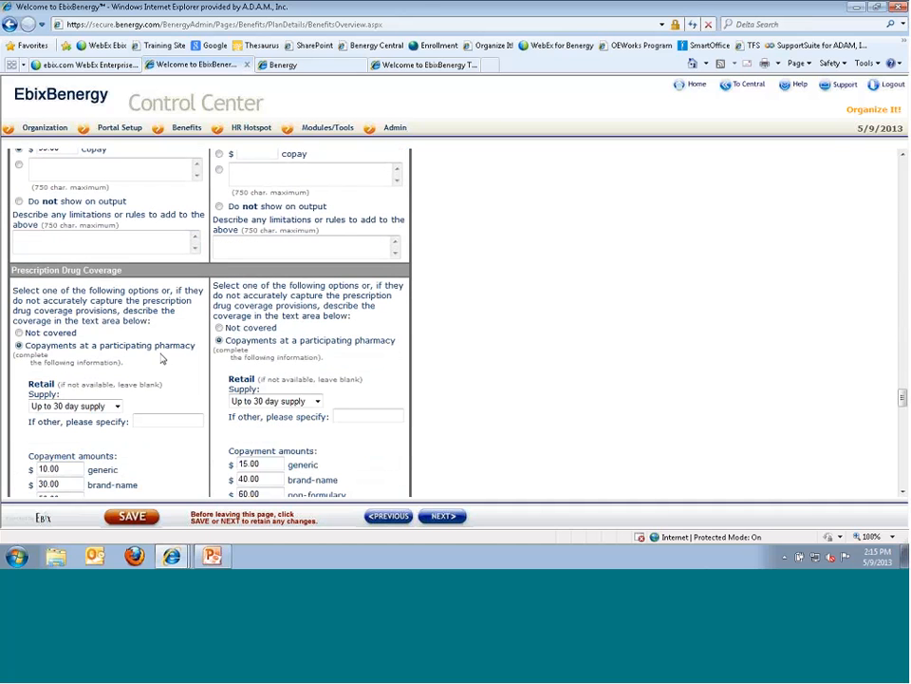
scroll(160, 357, "down", 1)
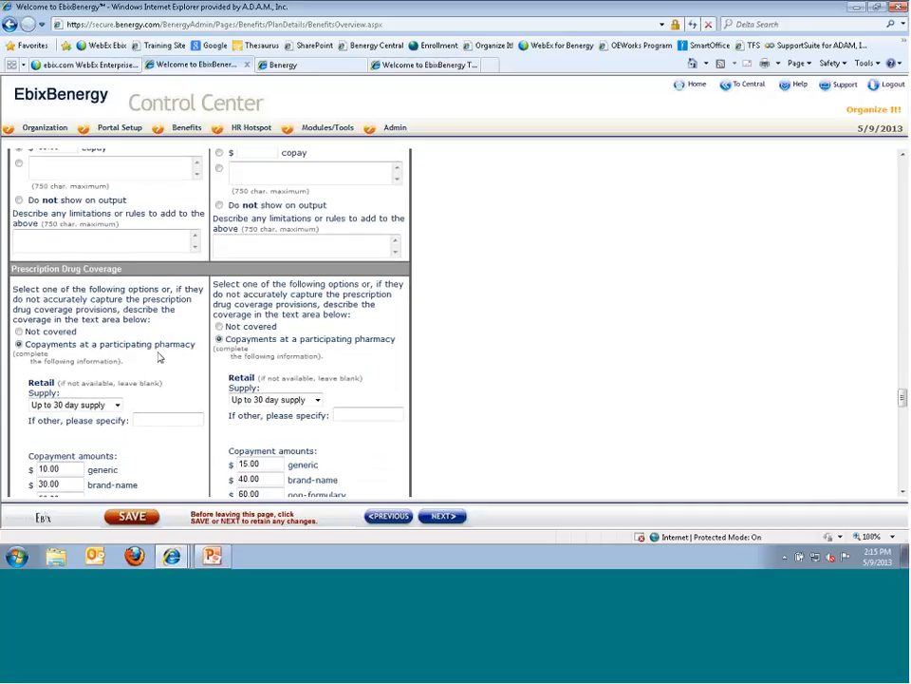
scroll(160, 357, "down", 3)
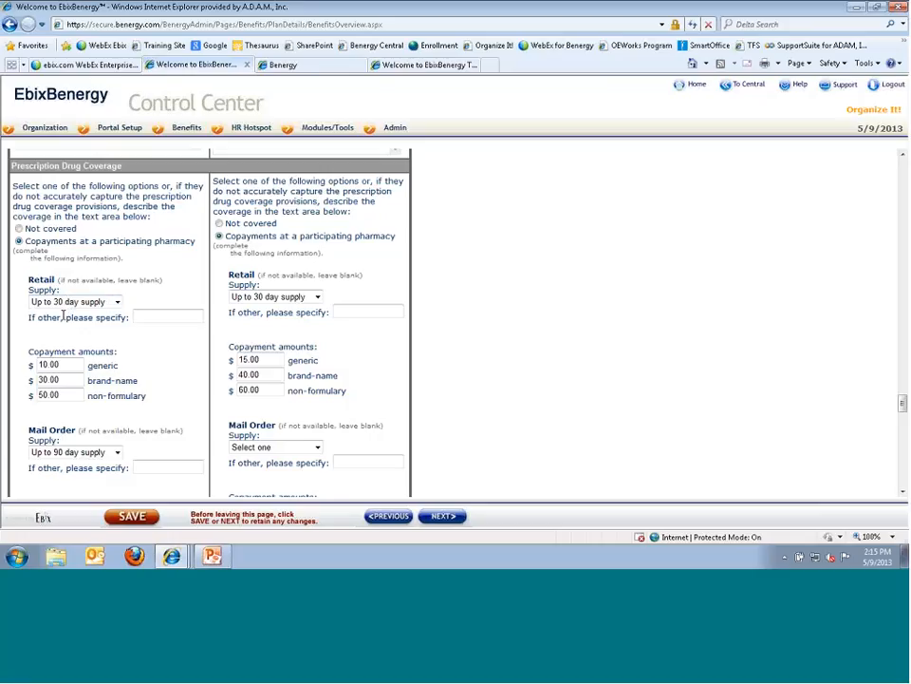
left_click(117, 301)
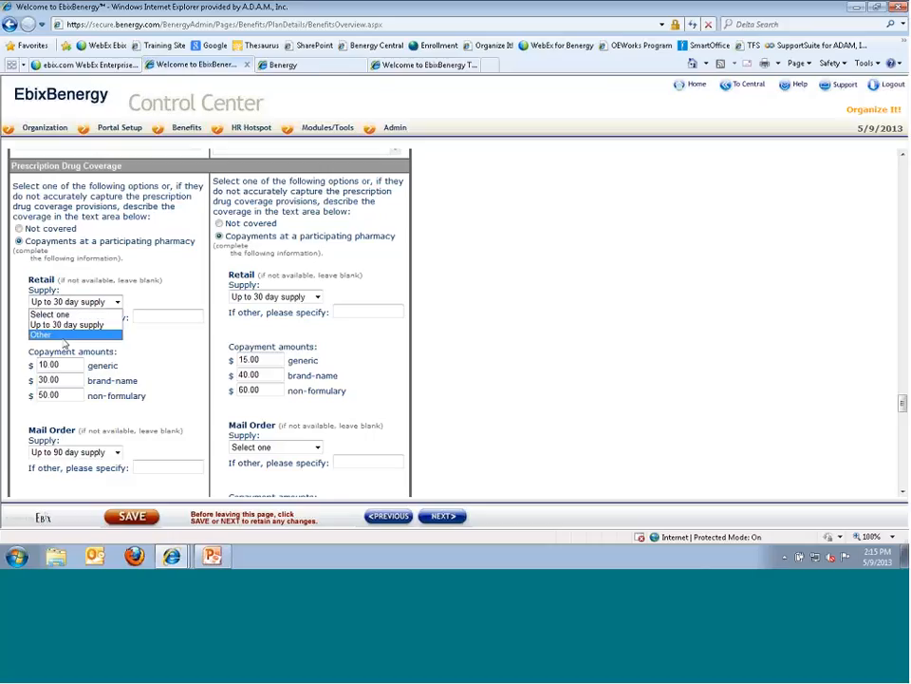
left_click(147, 317)
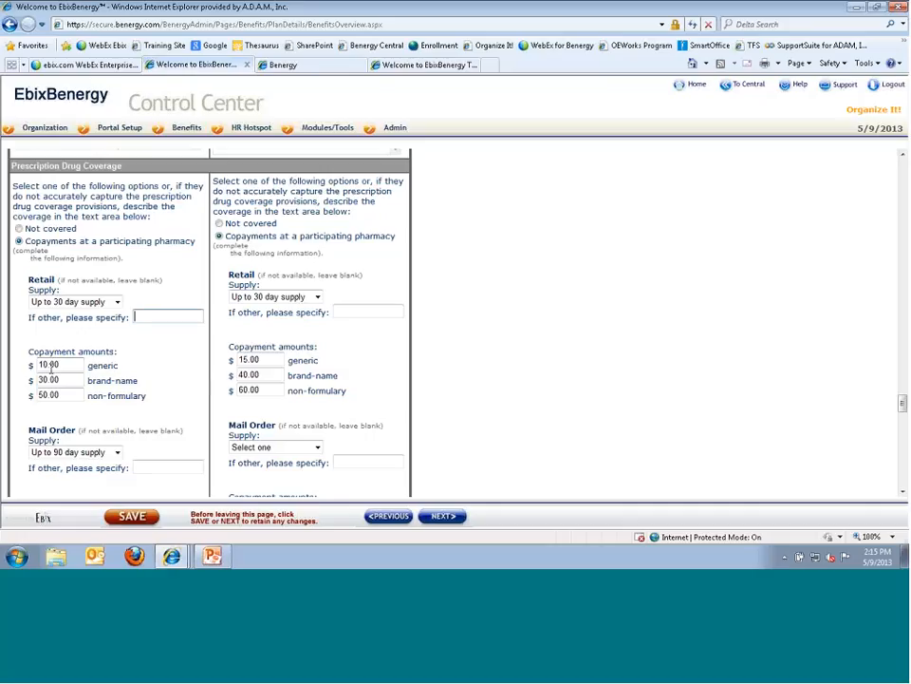
scroll(38, 361, "down", 5)
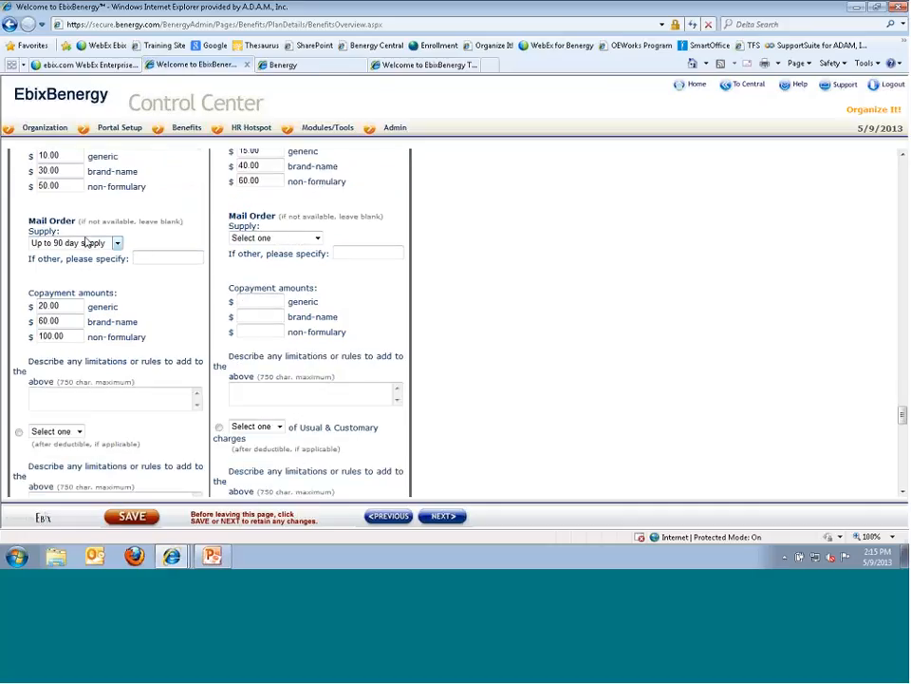
left_click(152, 258)
scroll(174, 357, "down", 1)
scroll(174, 357, "down", 2)
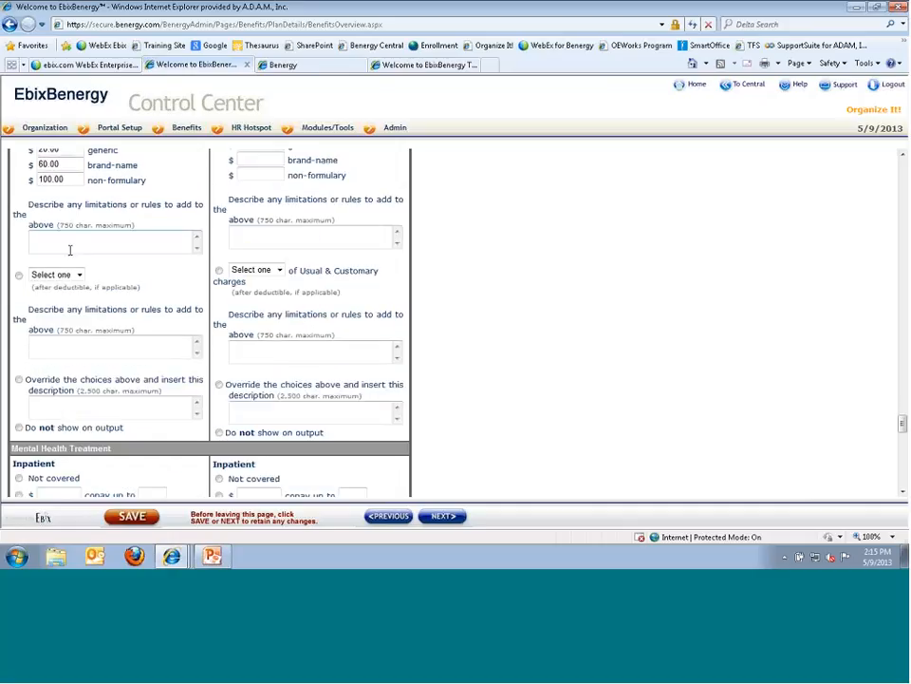
left_click(61, 241)
key("Tab")
key("Tab")
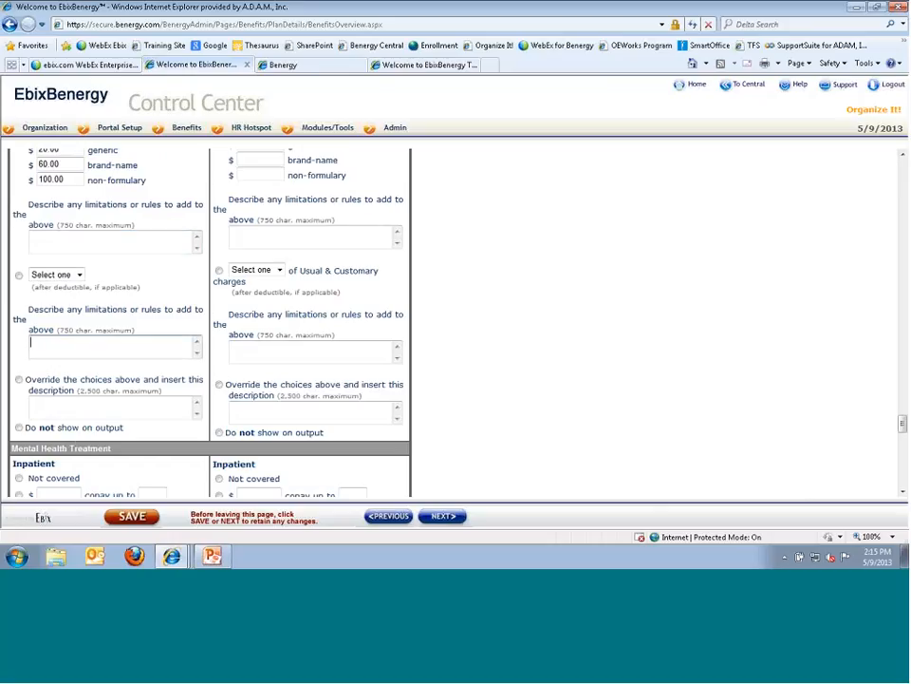
scroll(76, 438, "down", 3)
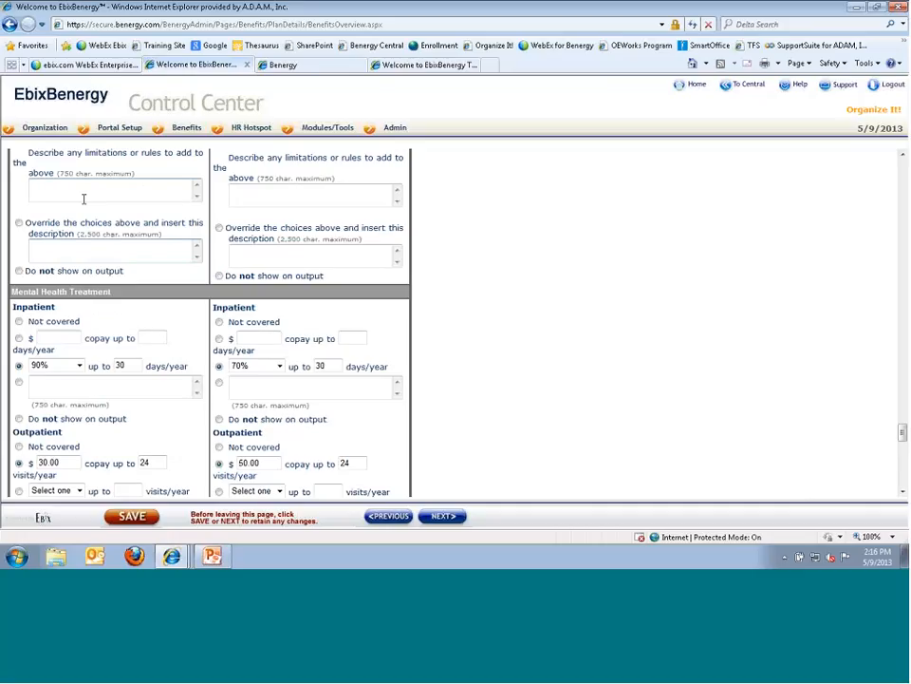
scroll(95, 339, "down", 5)
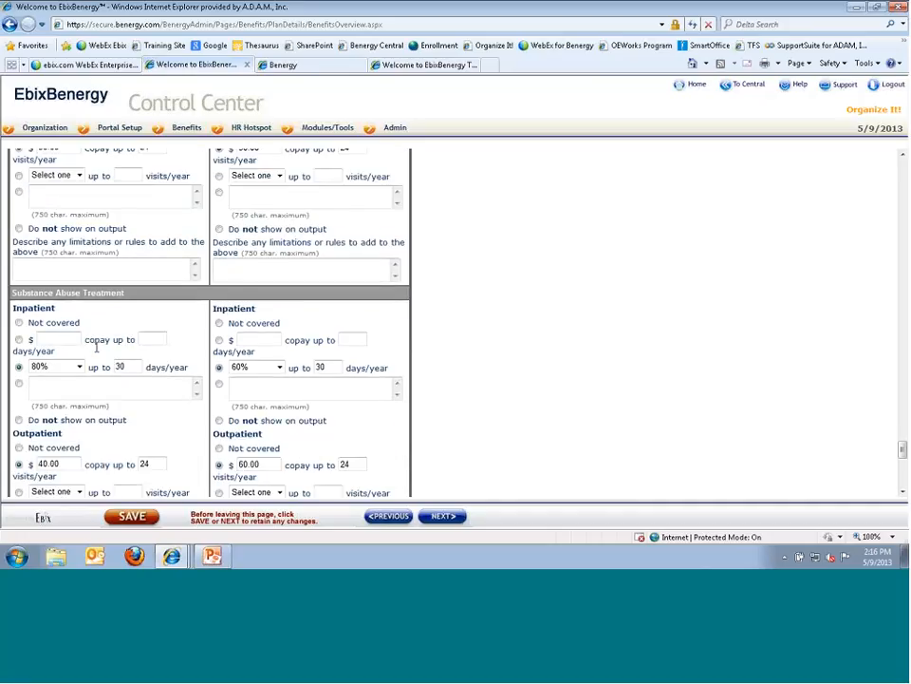
scroll(96, 339, "down", 10)
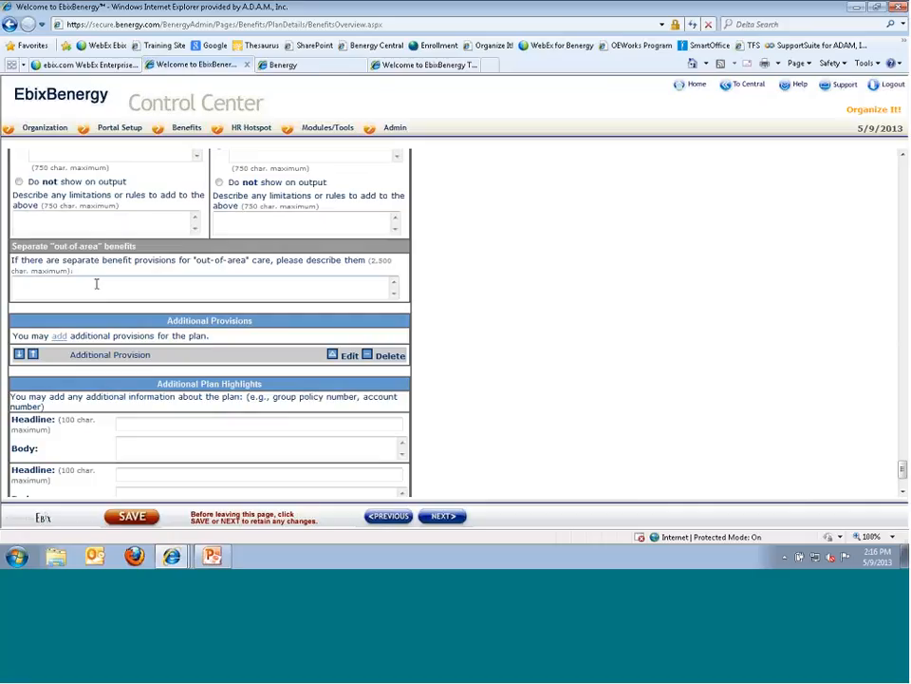
- Save a new additional provision 'Test' with In-Network description 'In' and Out-of-Network 'Out'
left_click(116, 282)
left_click(355, 277)
left_click(58, 335)
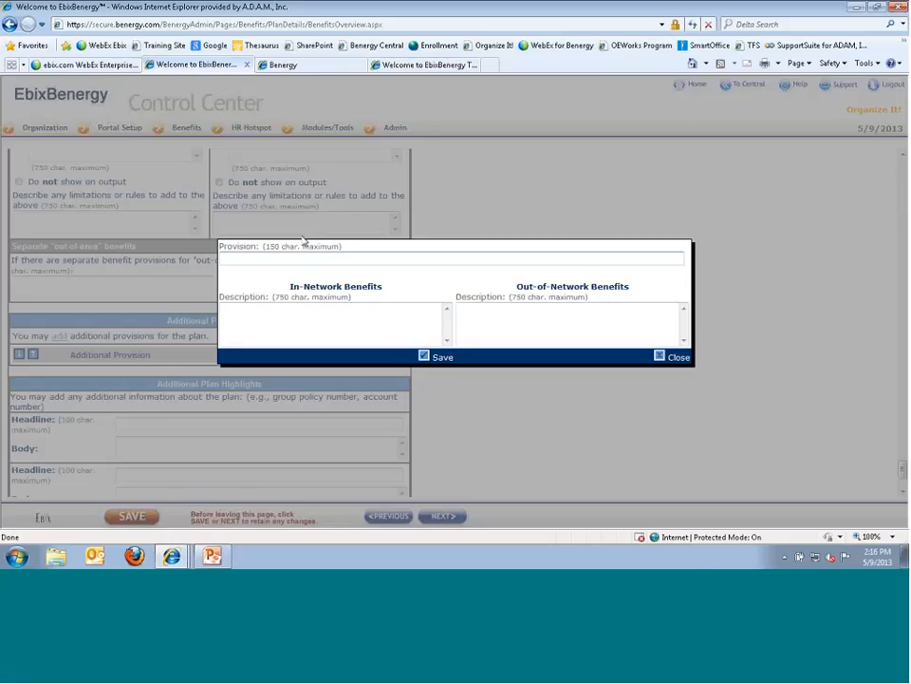
type("Test")
key("Tab")
type("In")
key("Tab")
type("Out")
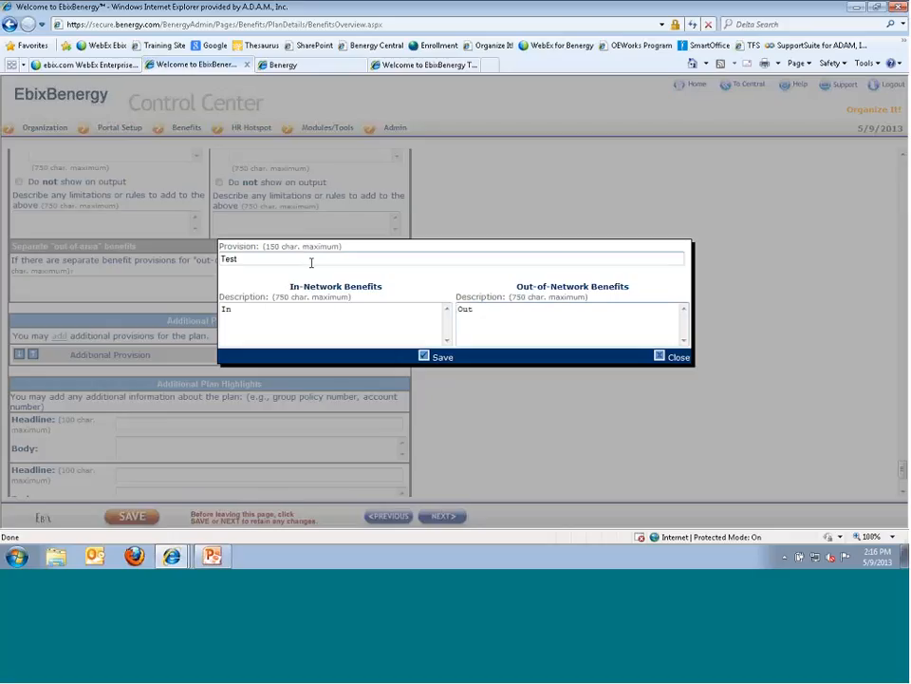
left_click_drag(424, 352, 424, 358)
left_click(425, 357)
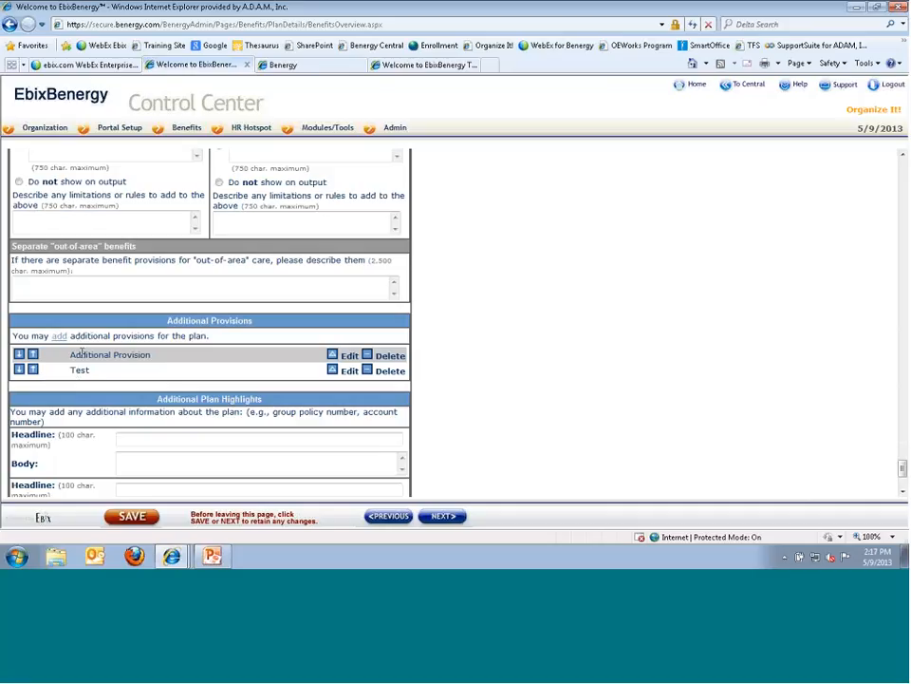
- Leave the Additional Plan Highlights headline, body and footer blank, then continue to Eligibility
scroll(82, 351, "down", 1)
scroll(199, 291, "down", 2)
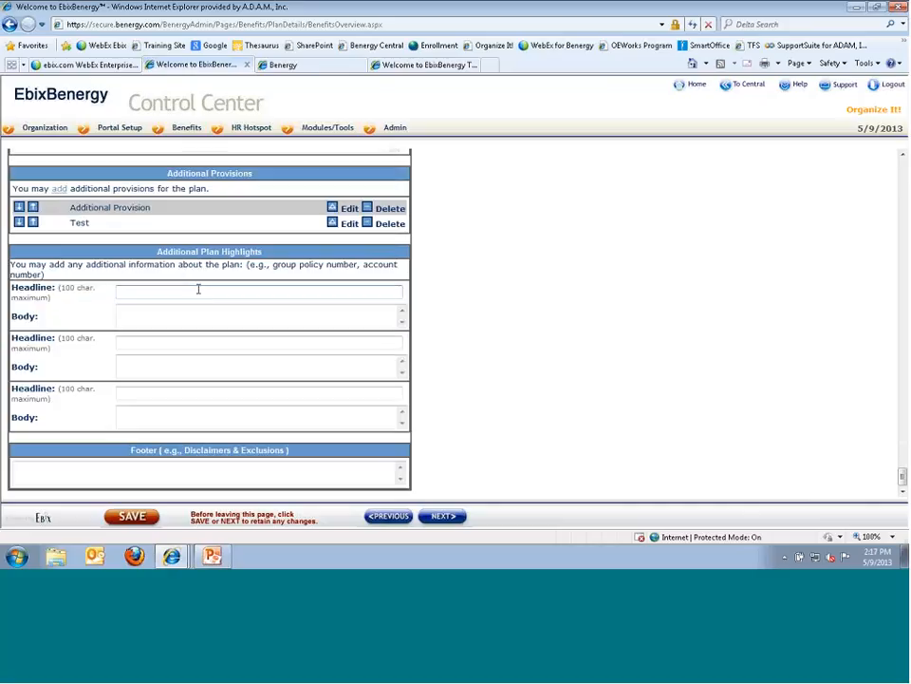
left_click(135, 293)
left_click(133, 317)
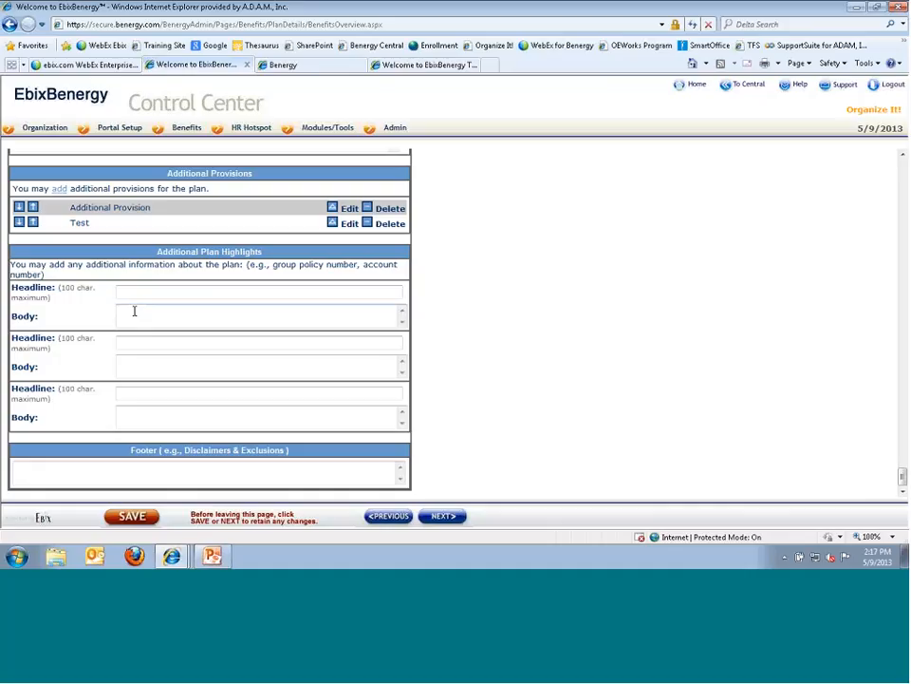
left_click(120, 473)
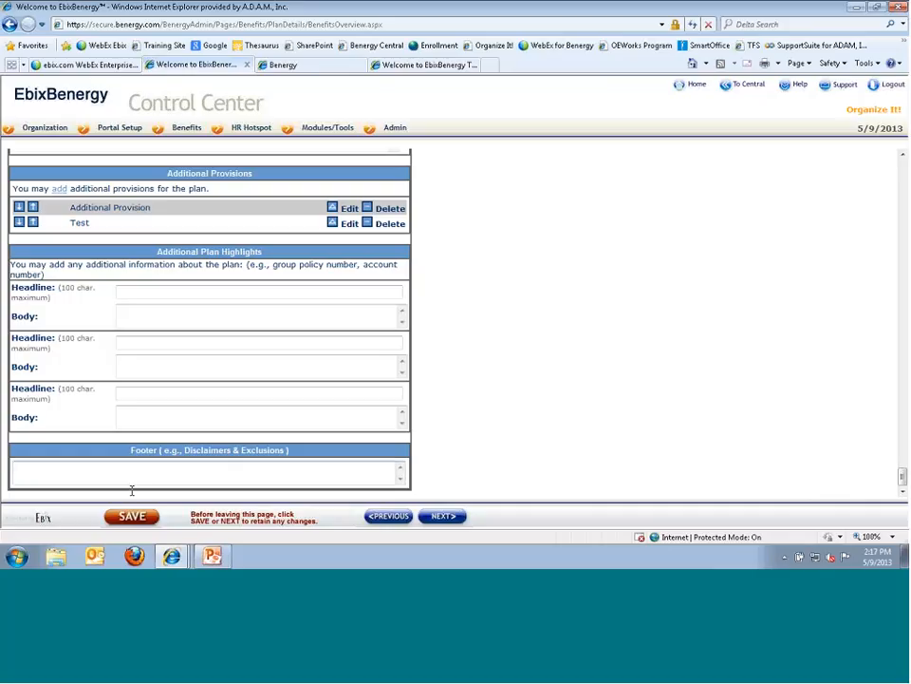
left_click(115, 485)
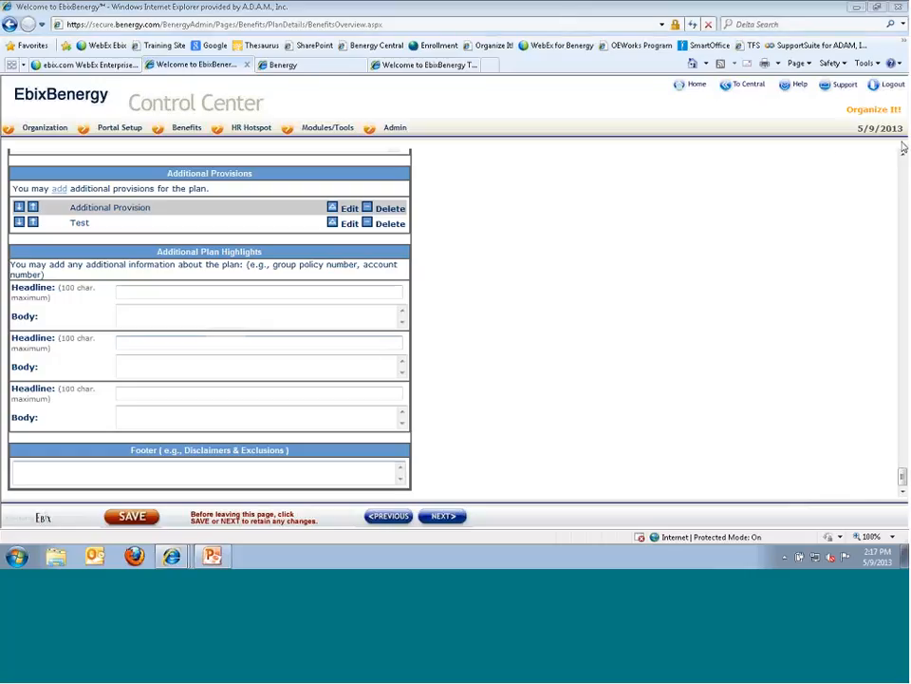
left_click(439, 518)
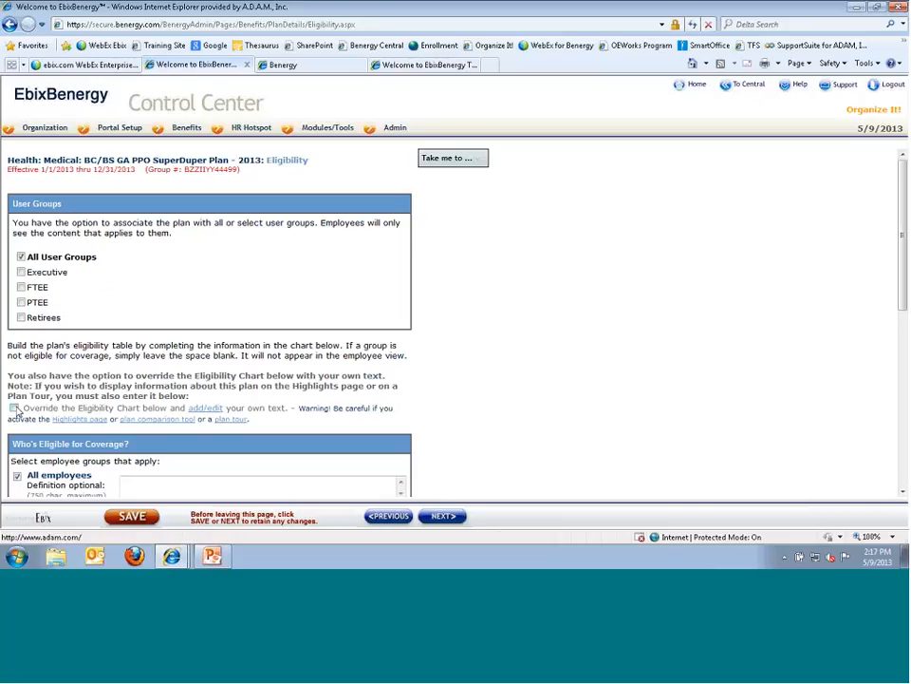
- Replace All User Groups with the Executive and FTEE user groups for this plan
left_click(204, 412)
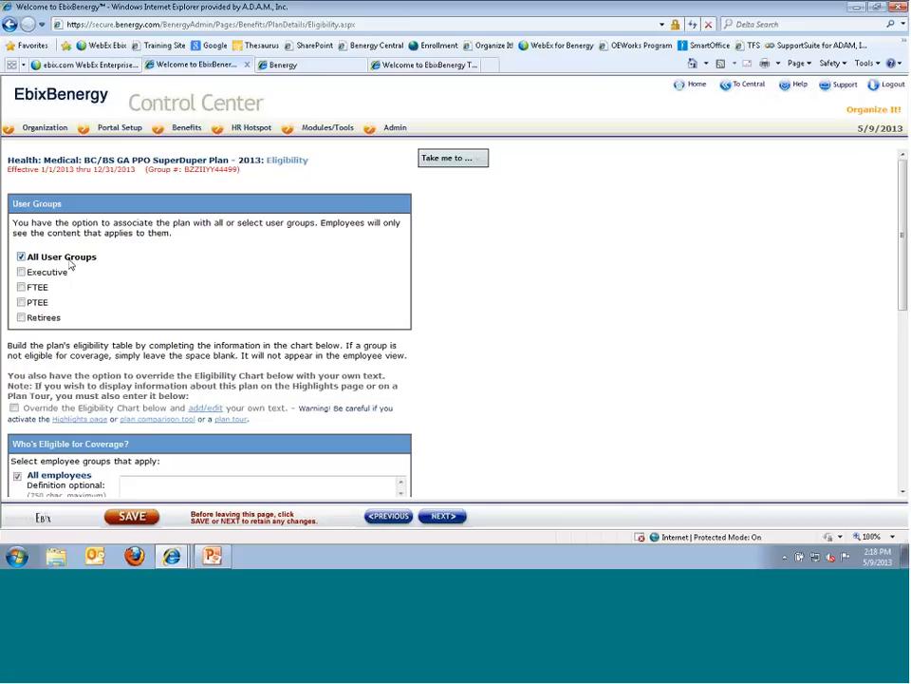
left_click(21, 272)
left_click(21, 287)
left_click(21, 272)
left_click(21, 272)
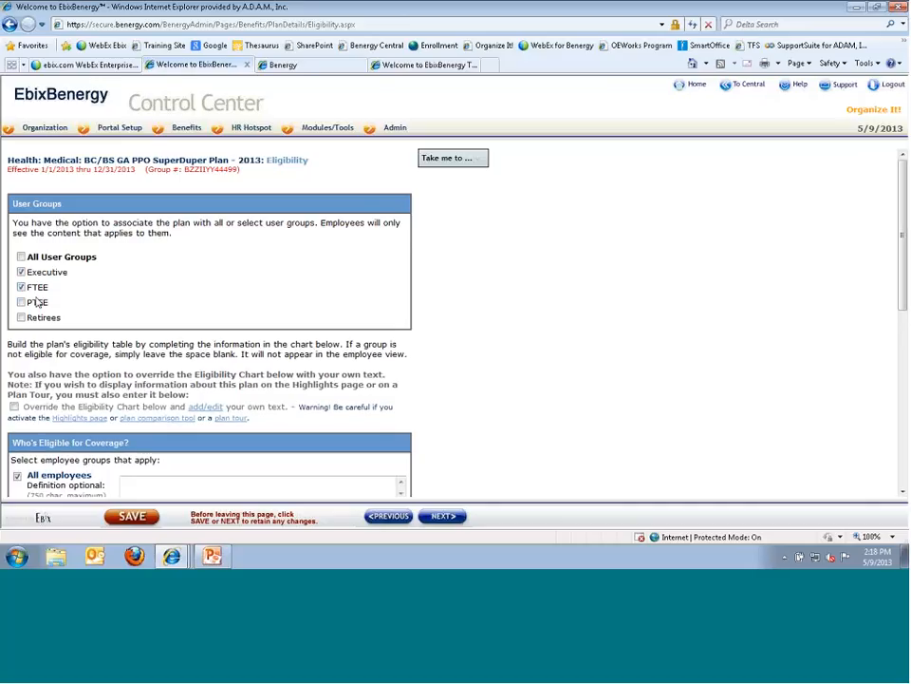
scroll(36, 302, "down", 3)
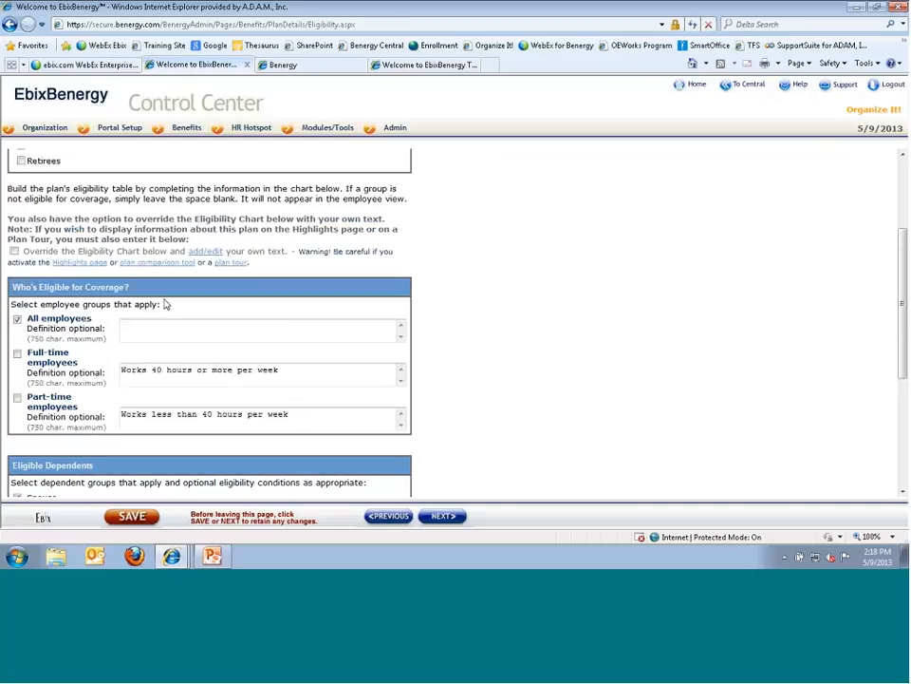
- Under Who's Eligible for Coverage, switch from All employees to Full-time employees
left_click(147, 324)
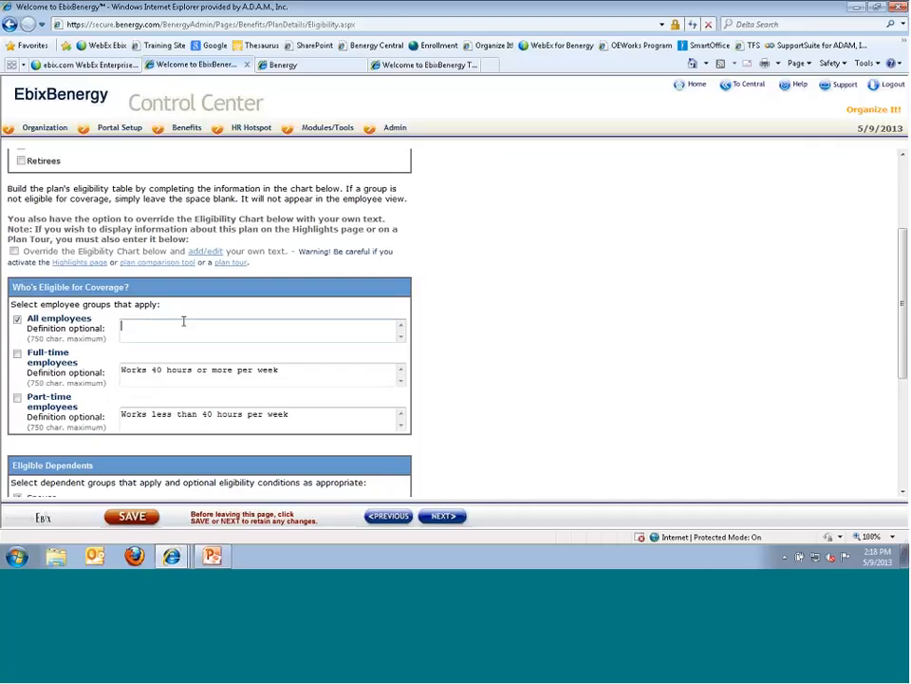
left_click(135, 371)
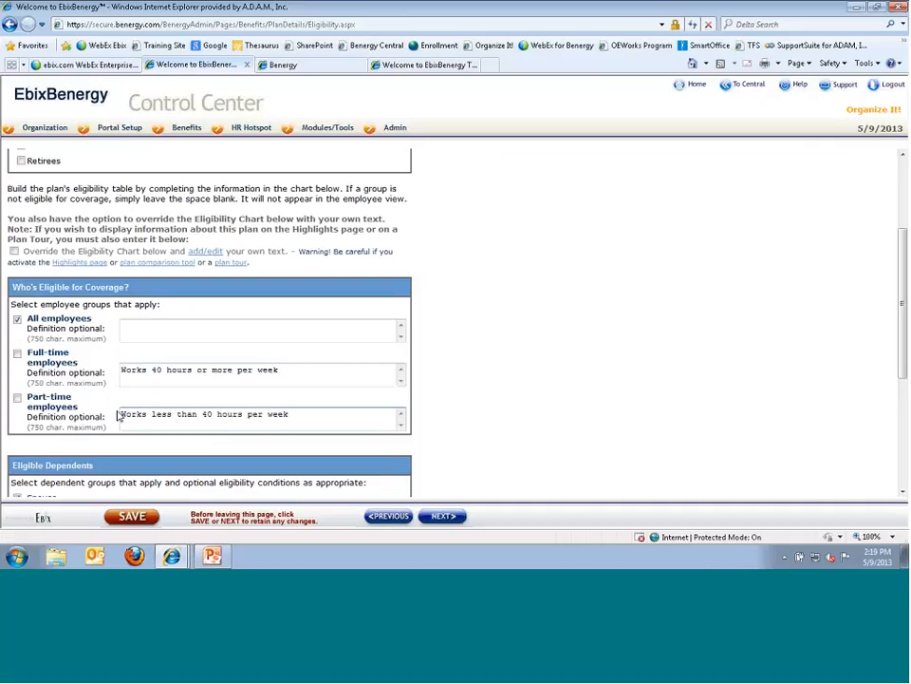
left_click(17, 354)
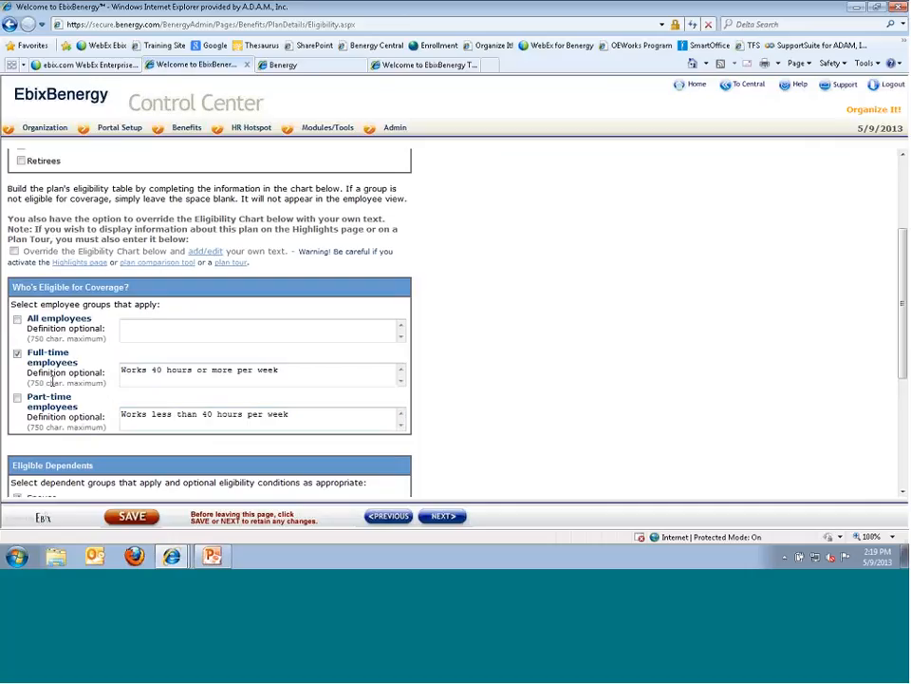
scroll(51, 377, "down", 5)
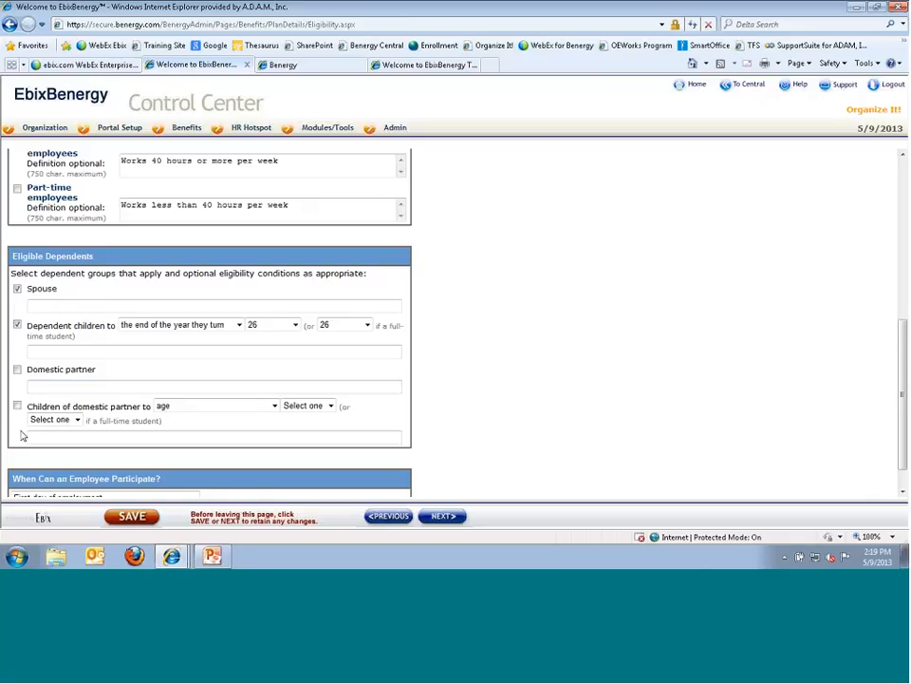
left_click(43, 307)
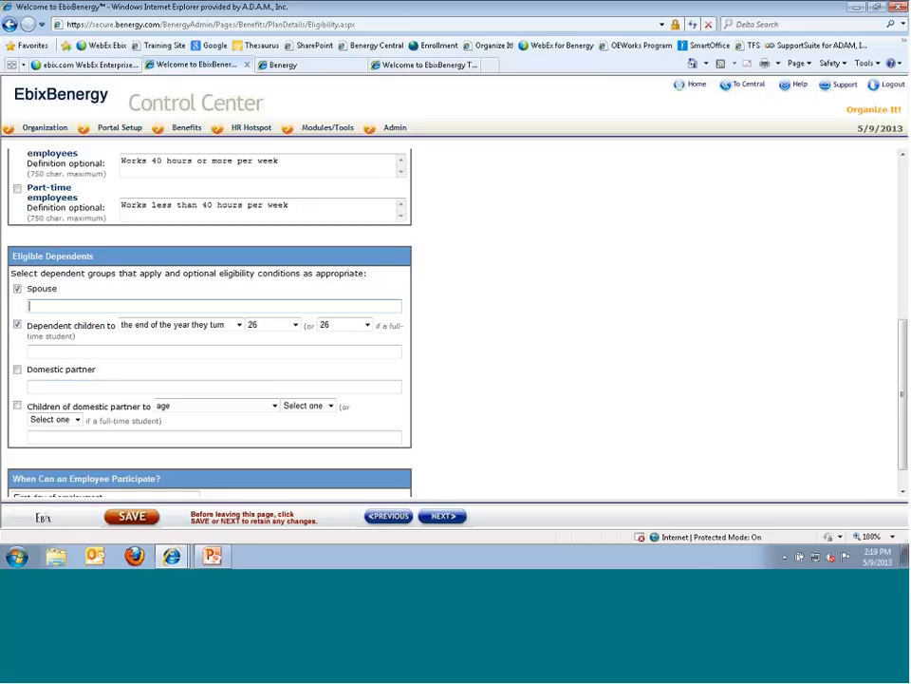
left_click(73, 348)
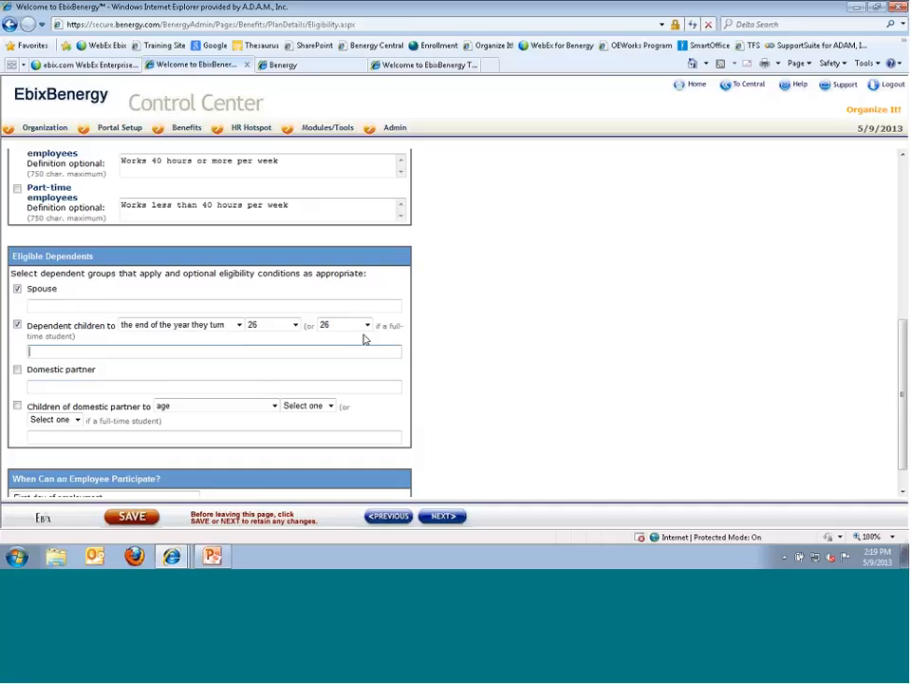
left_click(295, 324)
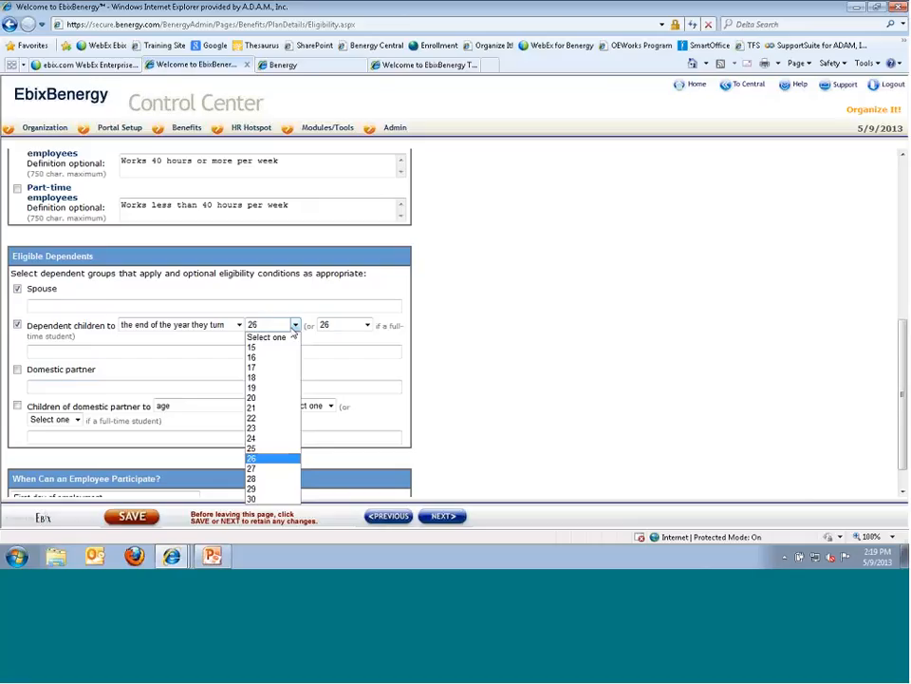
left_click(367, 325)
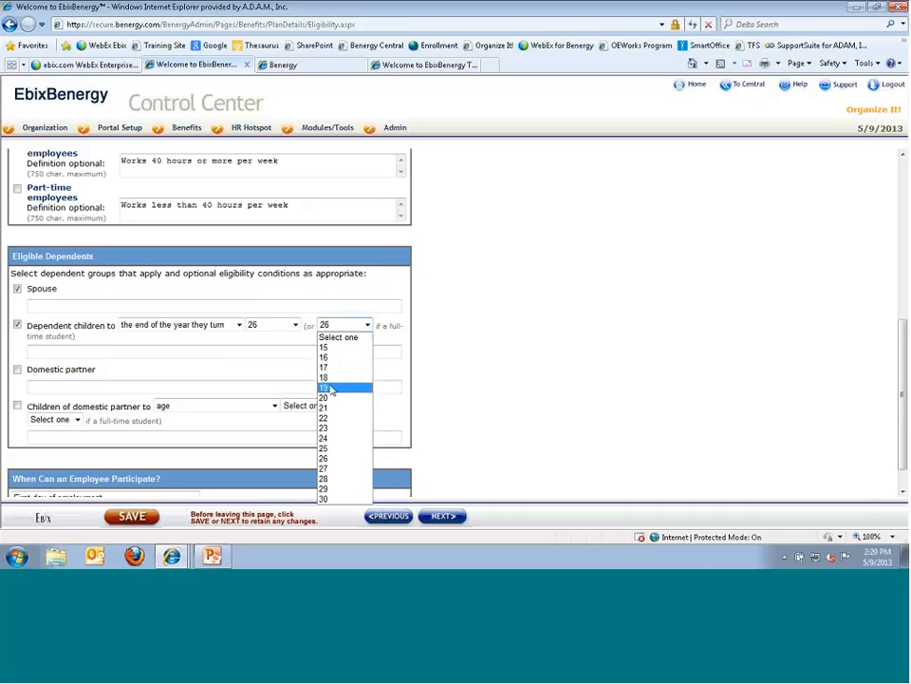
left_click(238, 325)
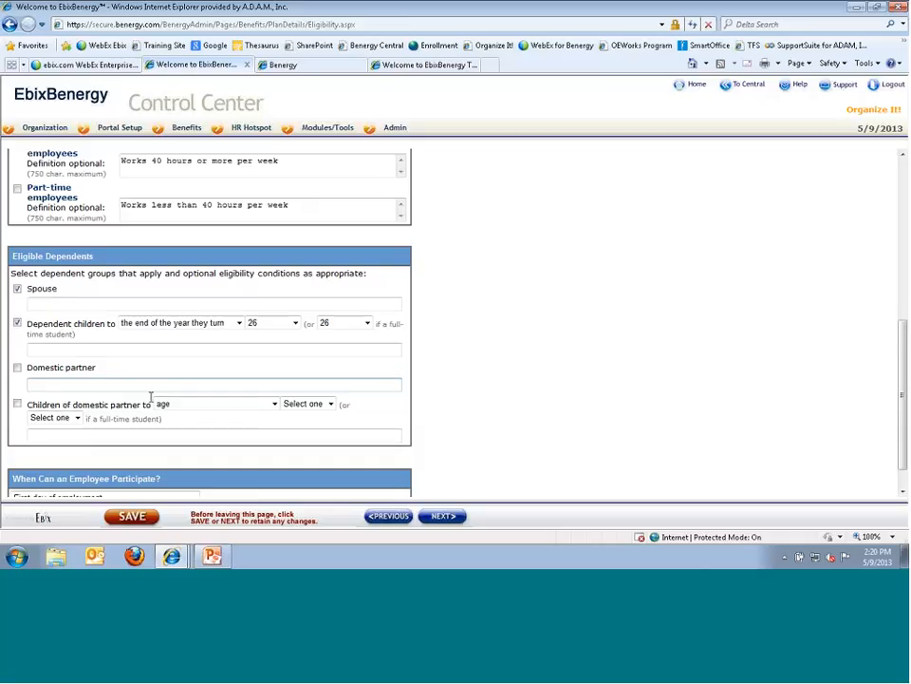
scroll(209, 323, "down", 1)
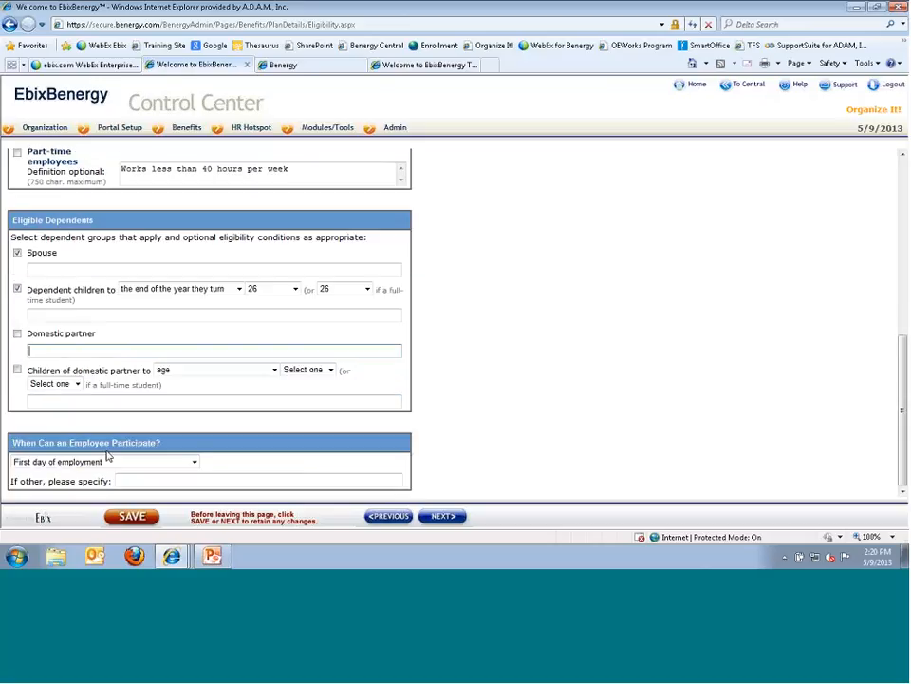
- Try 'Other' as the participation start, which fails on the required 'If other' description
left_click(195, 462)
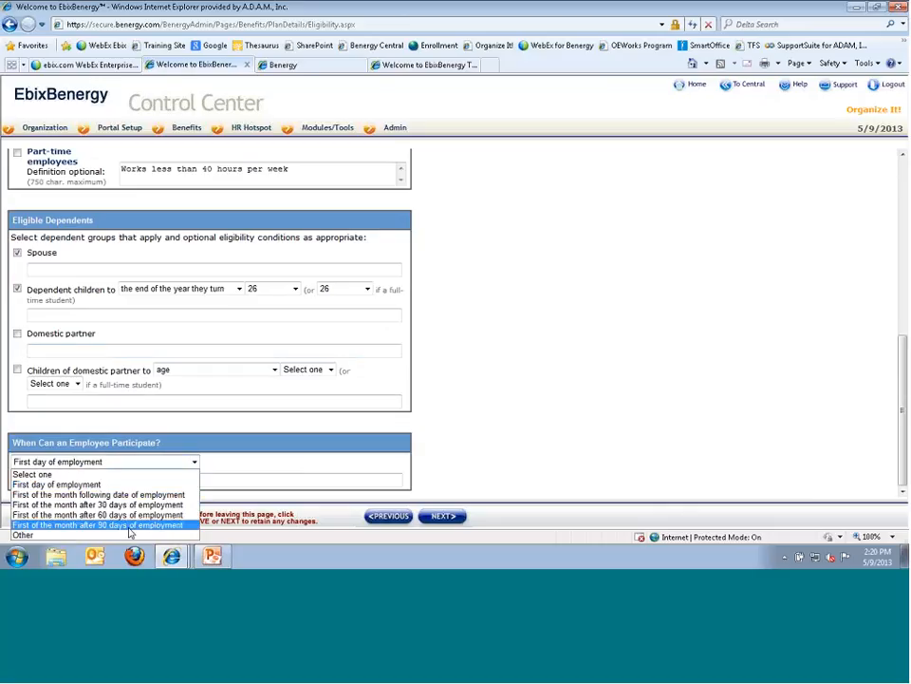
left_click(21, 535)
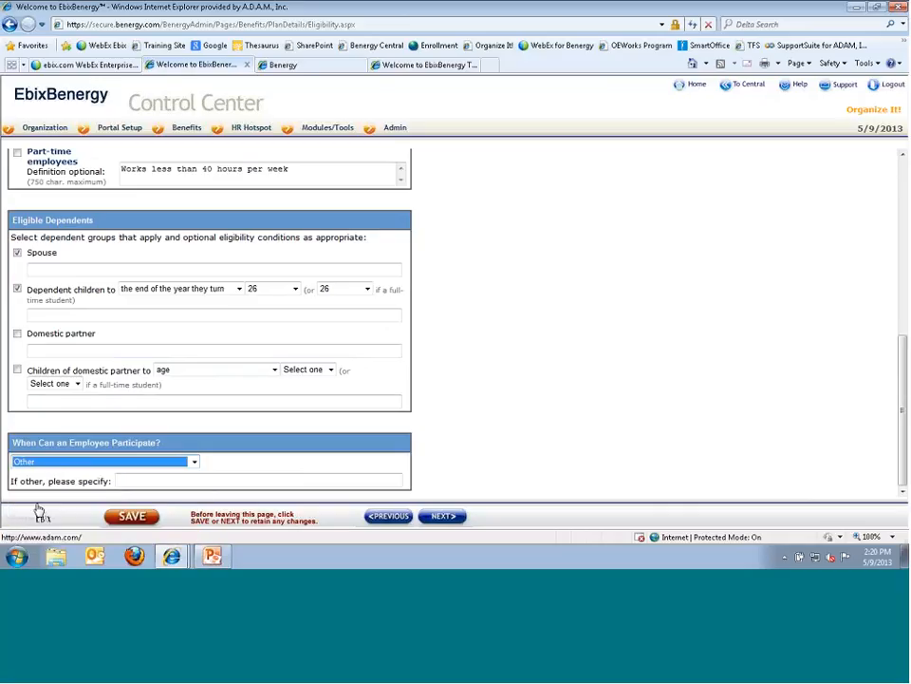
left_click(161, 479)
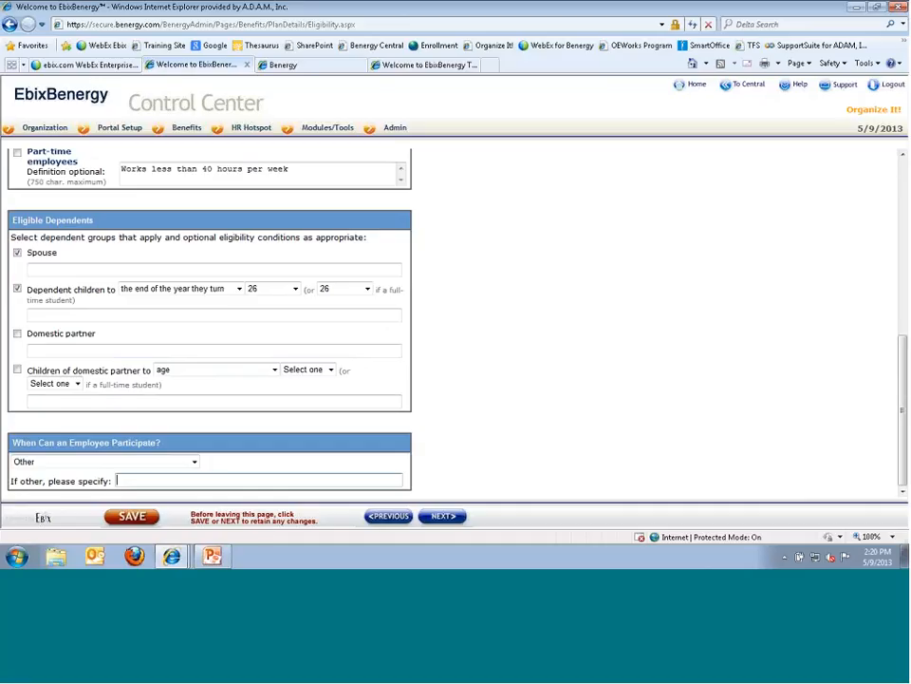
left_click(443, 517)
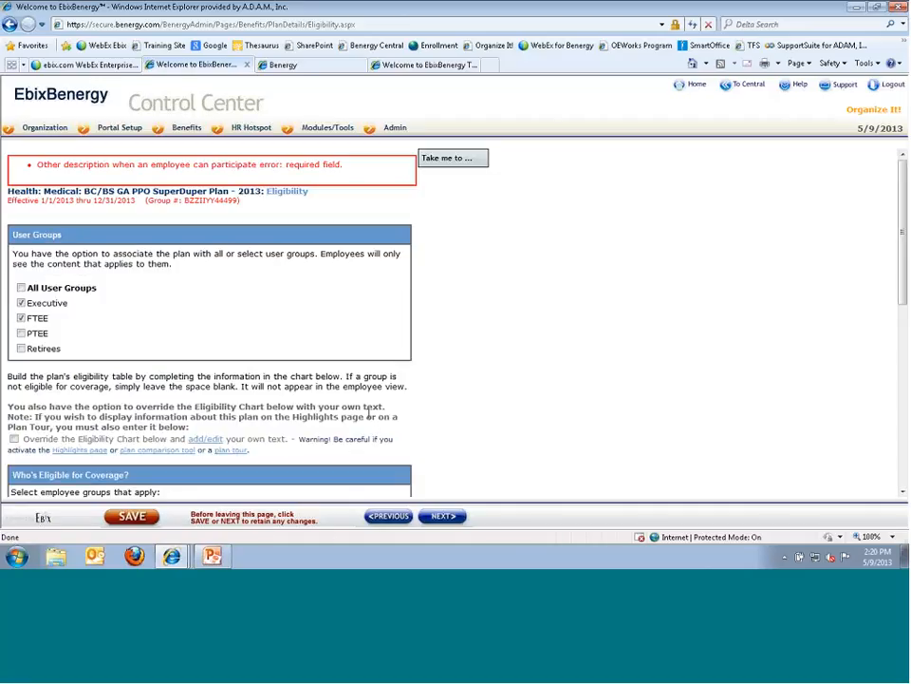
scroll(368, 414, "down", 8)
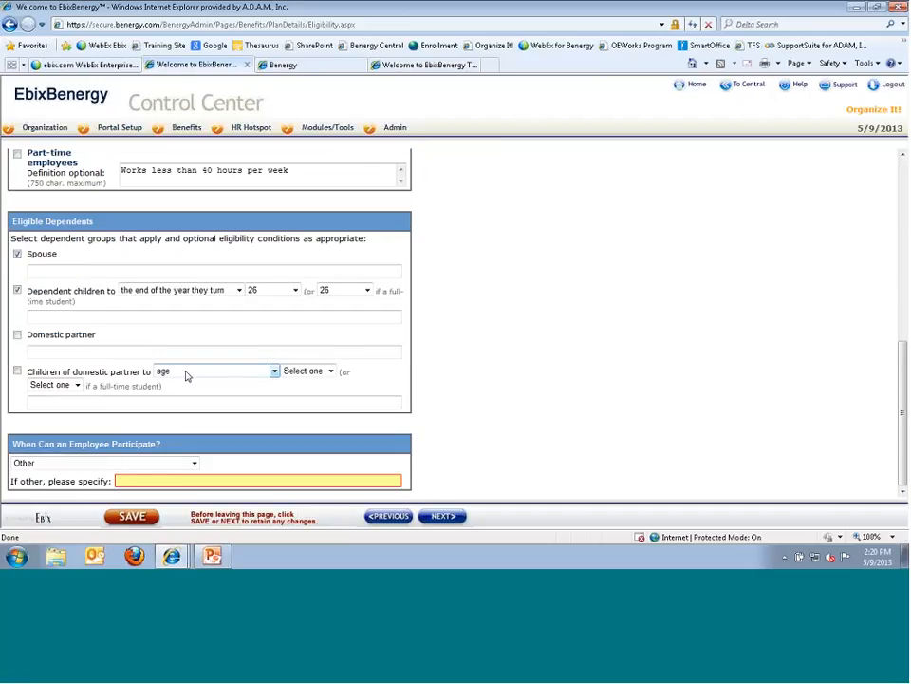
- Set participation to First day of employment and proceed to the Contributions page
left_click(176, 462)
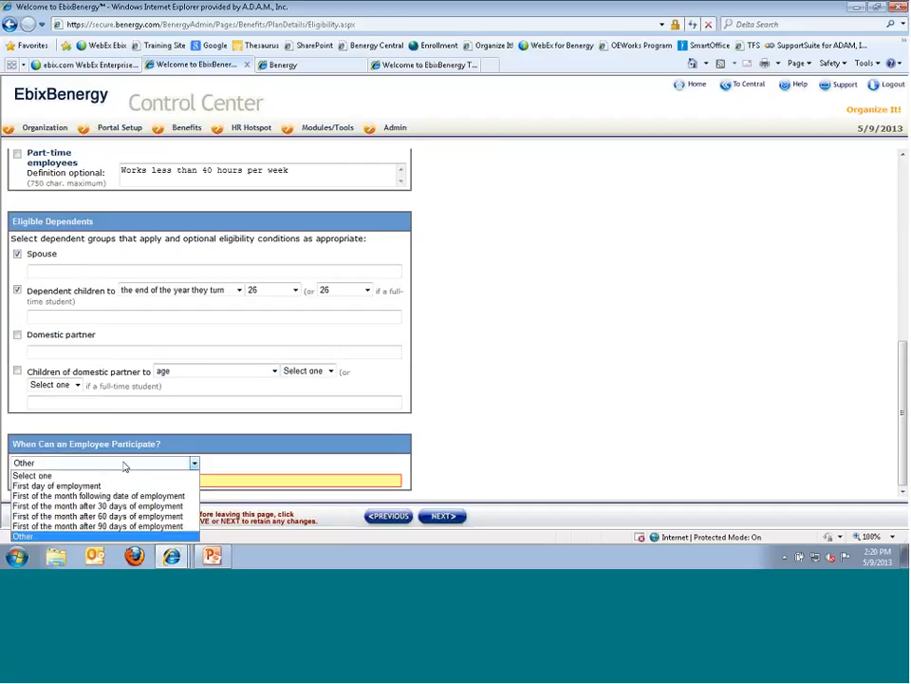
left_click(176, 482)
left_click(175, 480)
left_click(443, 515)
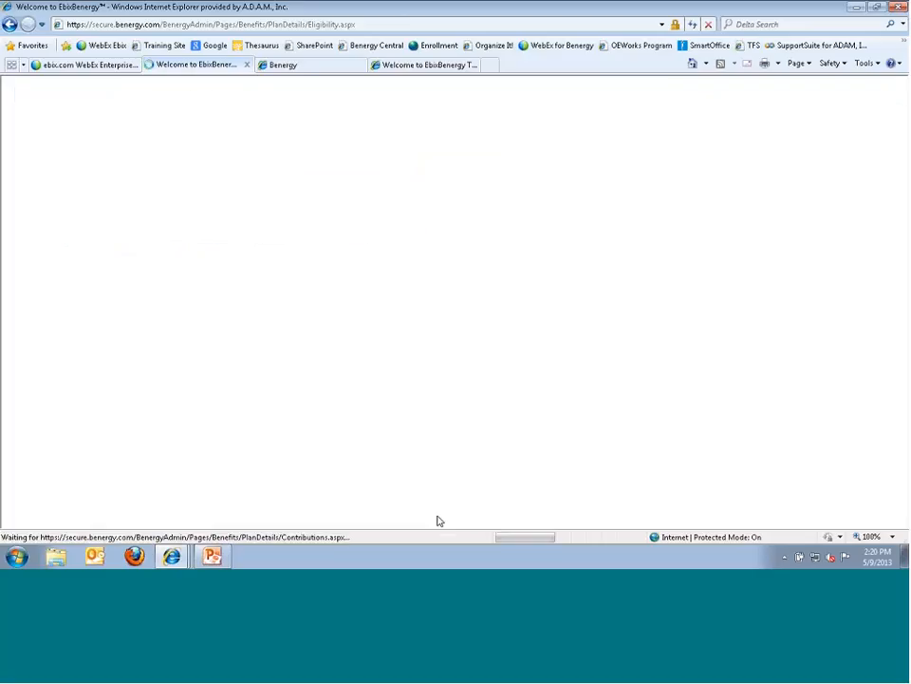
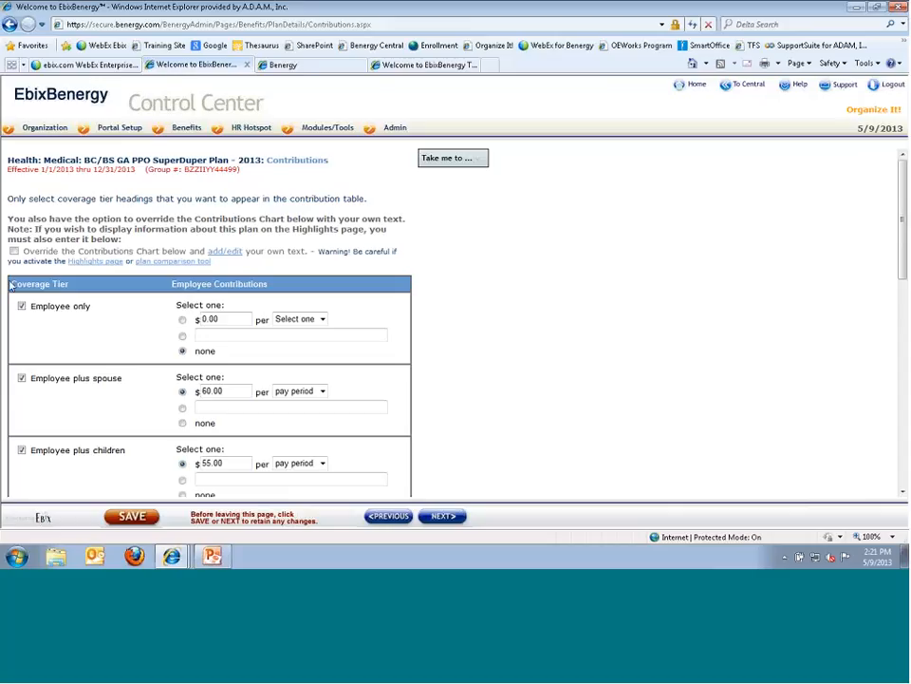
- Review the spouse tier's billing frequency choices on the Contributions page, leaving them unchanged
scroll(96, 382, "down", 10)
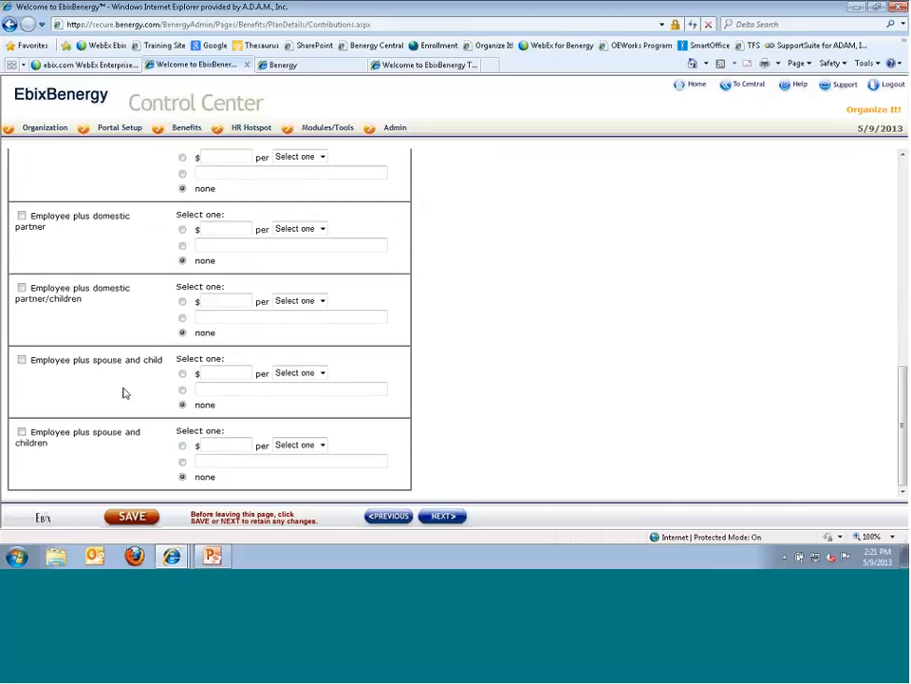
scroll(81, 398, "up", 10)
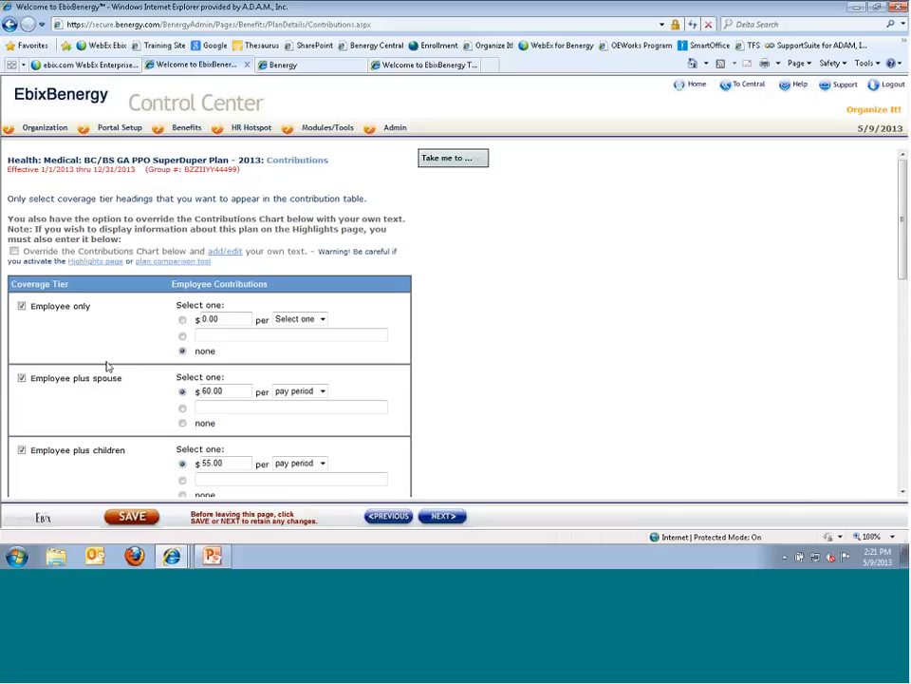
scroll(19, 239, "down", 3)
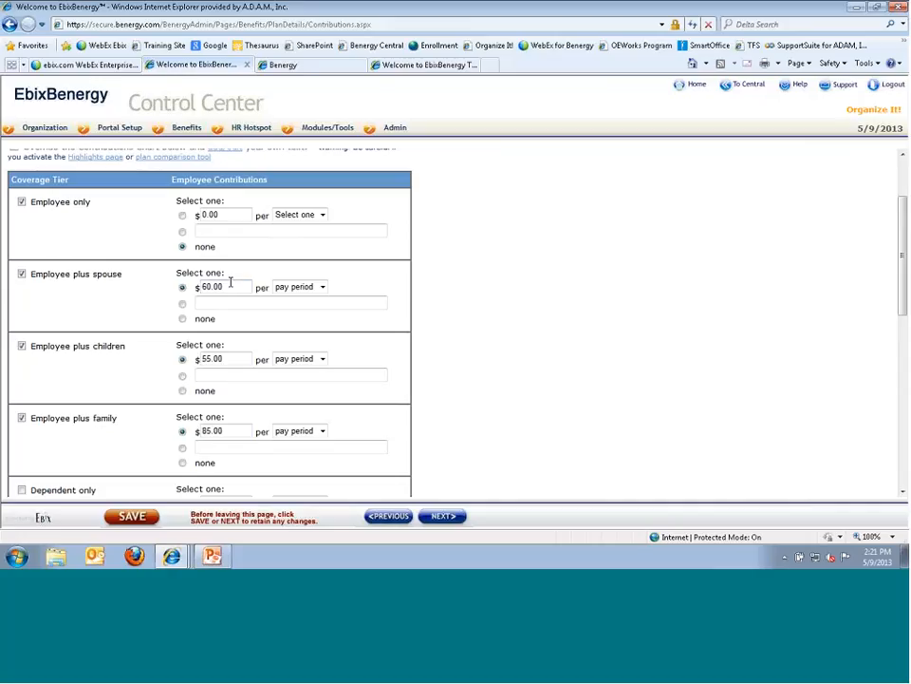
left_click(323, 287)
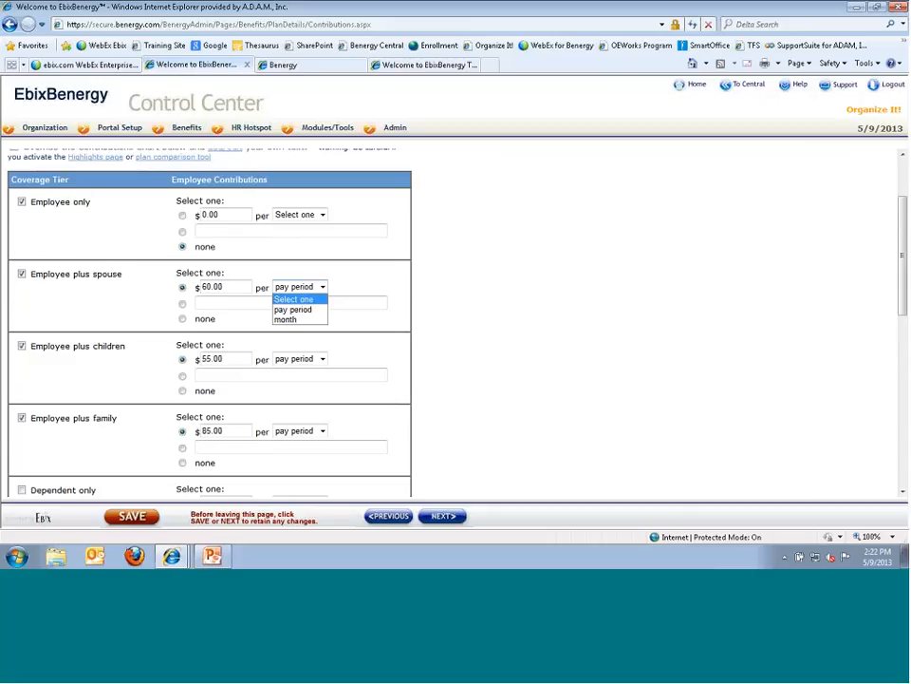
left_click(207, 303)
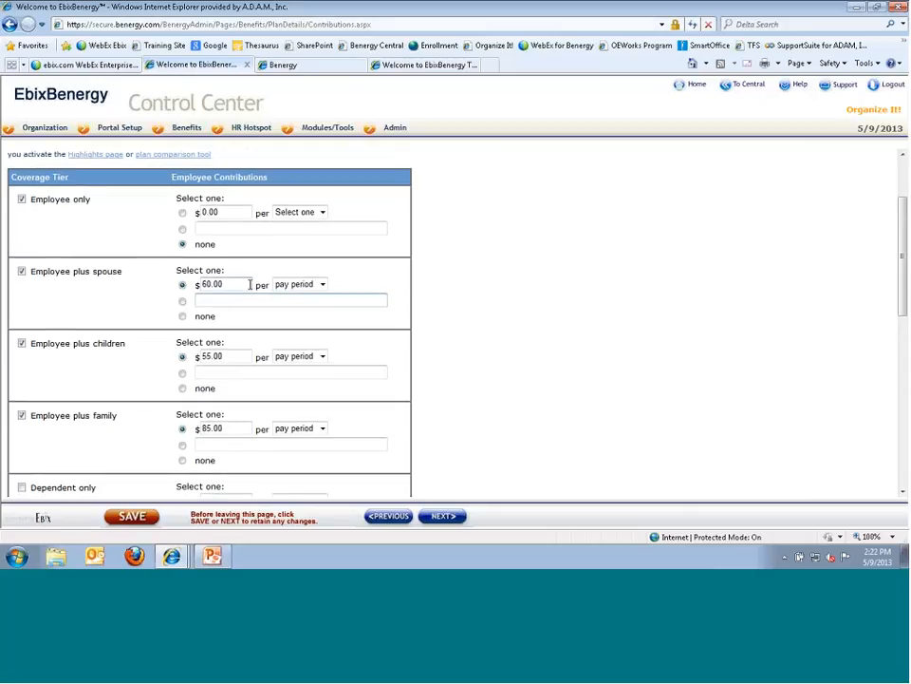
scroll(436, 355, "down", 3)
scroll(435, 355, "down", 3)
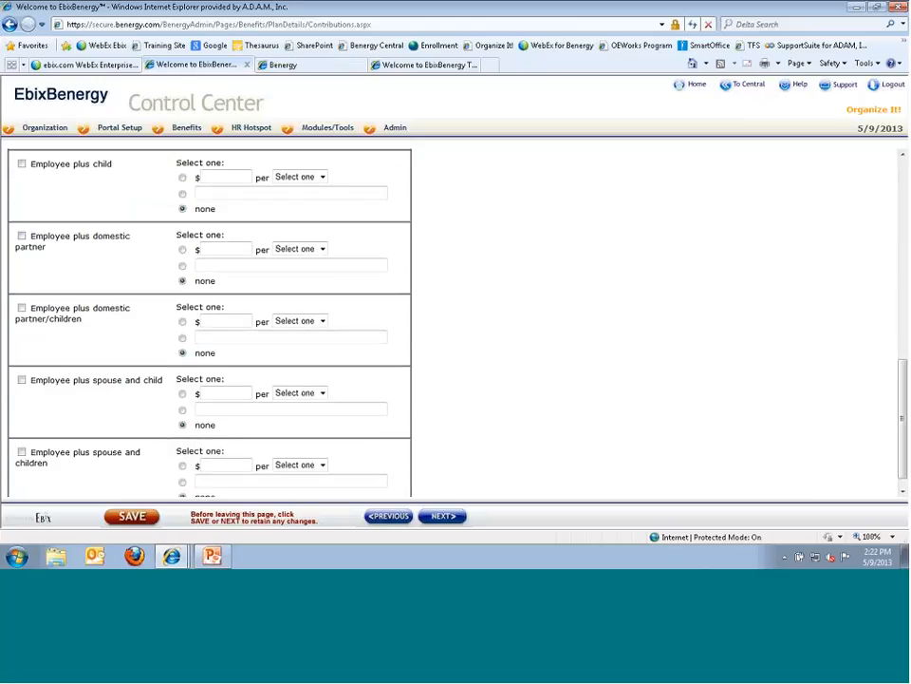
scroll(273, 441, "up", 3)
- On the Legal Summaries step, preview Legal Summary 5/9/2013 and include it for the plan
left_click(442, 516)
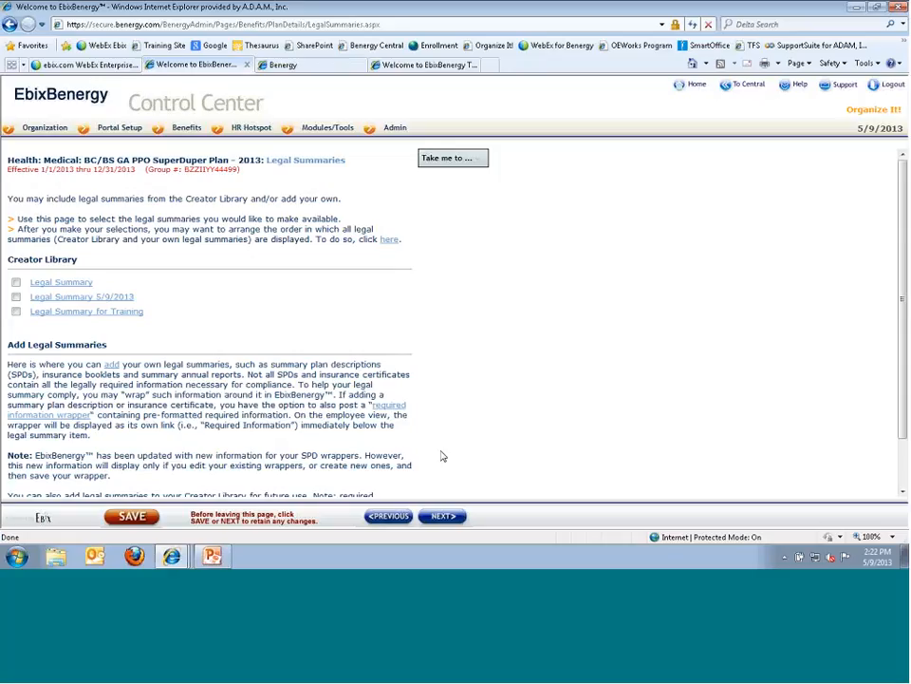
left_click(49, 297)
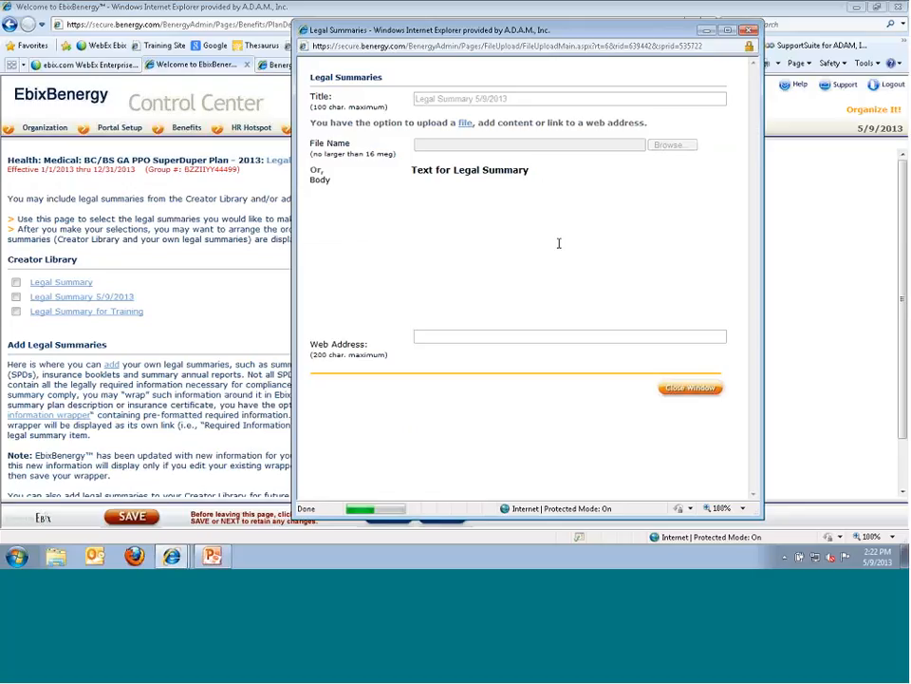
left_click(690, 387)
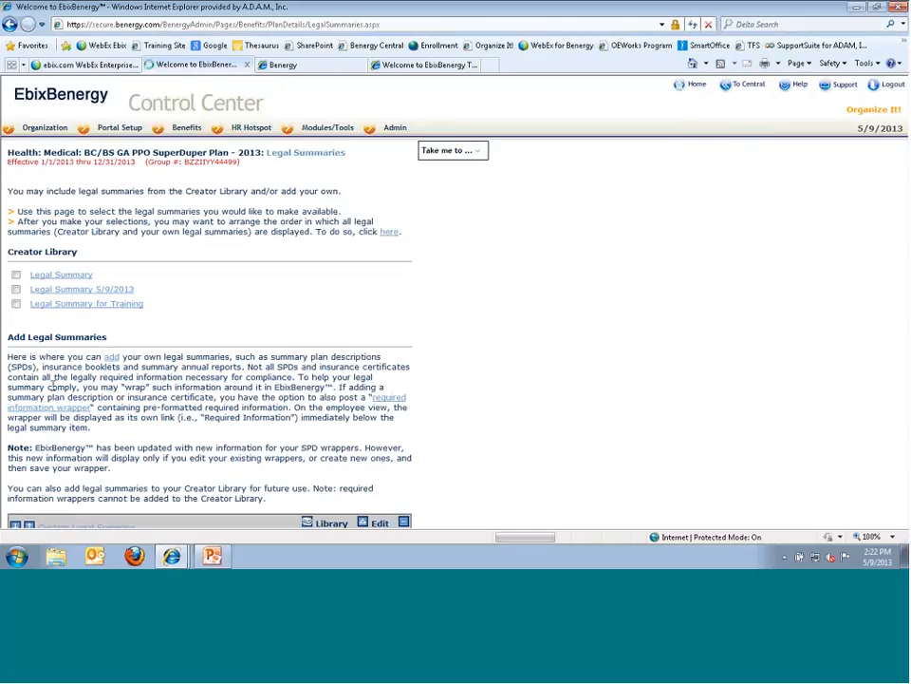
left_click(16, 296)
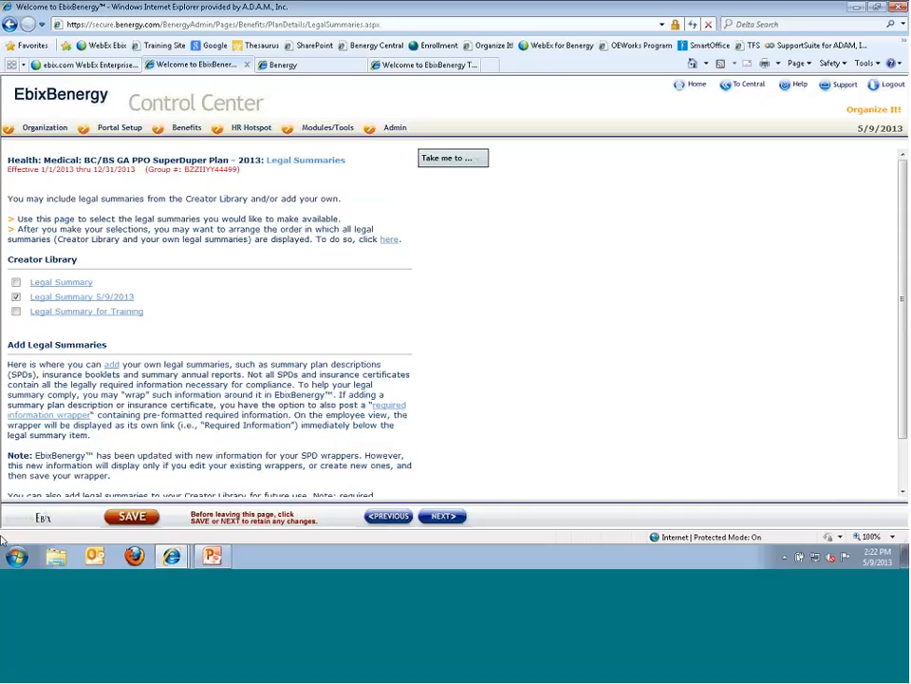
scroll(209, 330, "down", 2)
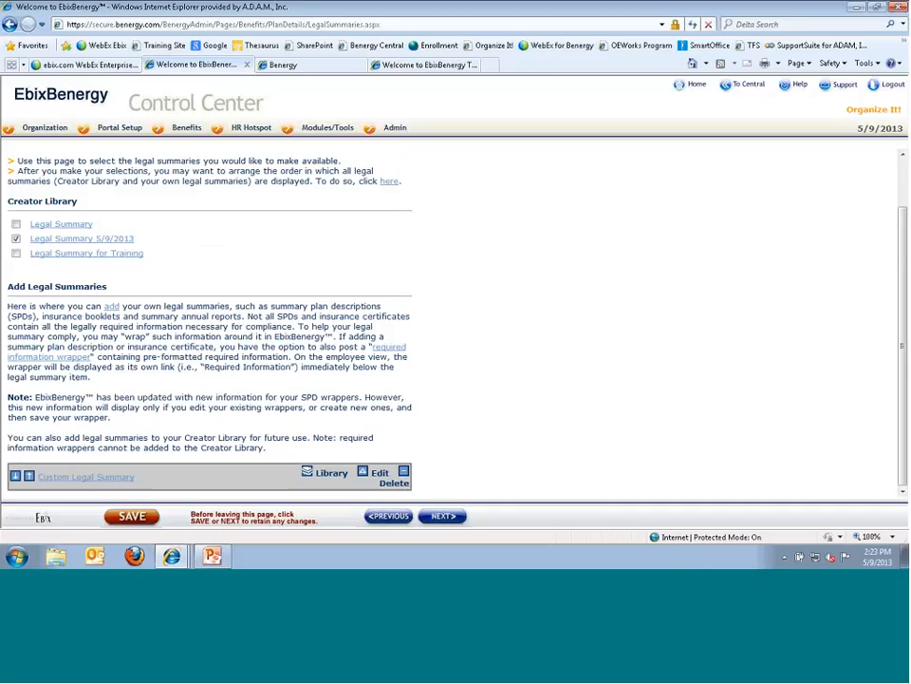
- Create the custom summary 'Test Legal Summary' with body 'Legal Summary' and add its wrapper
left_click(111, 307)
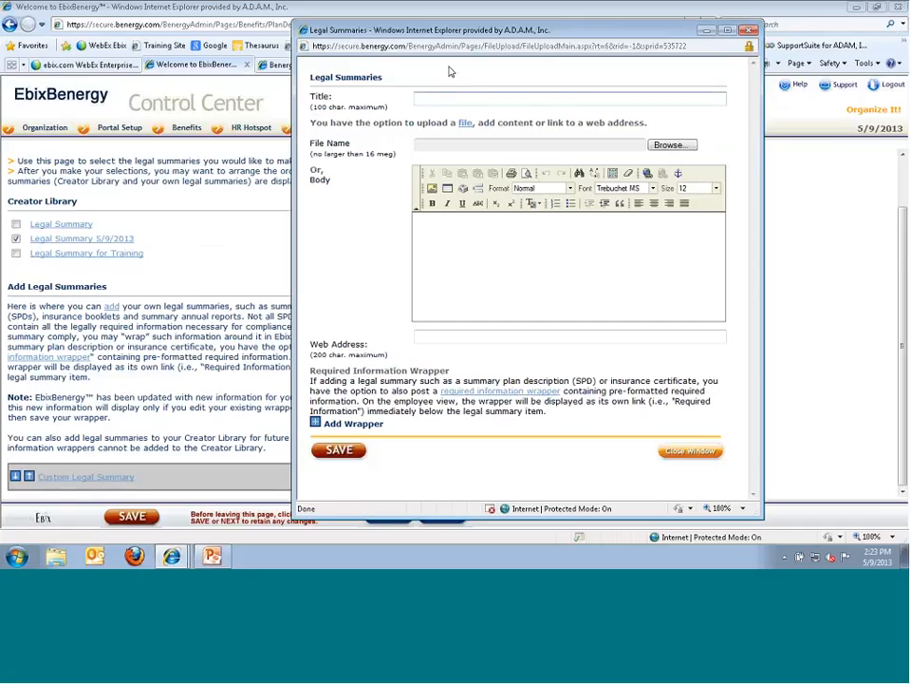
type("Test Legal Summary")
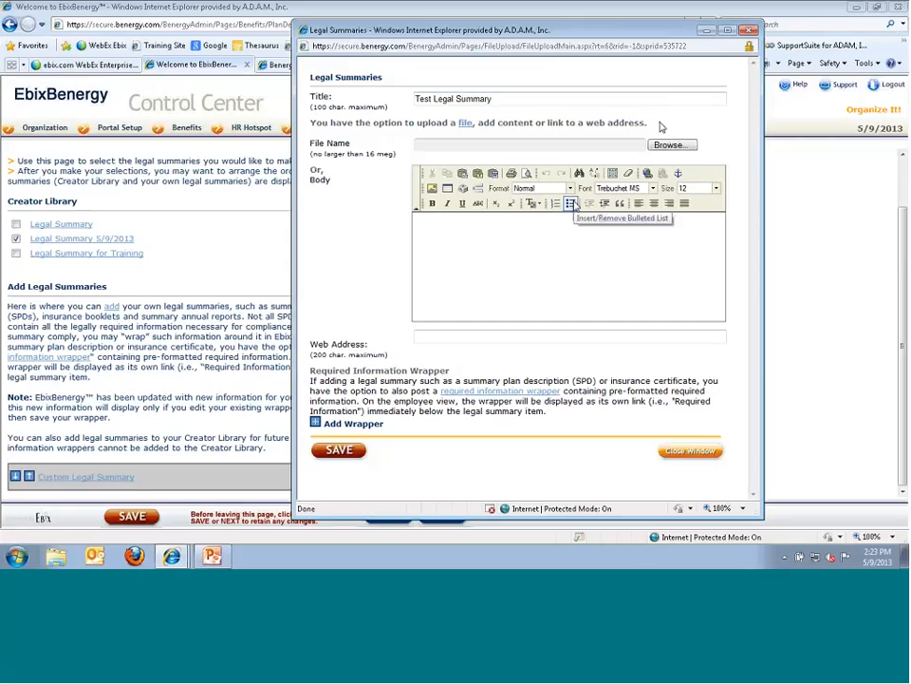
left_click(493, 233)
type("Legal Summary")
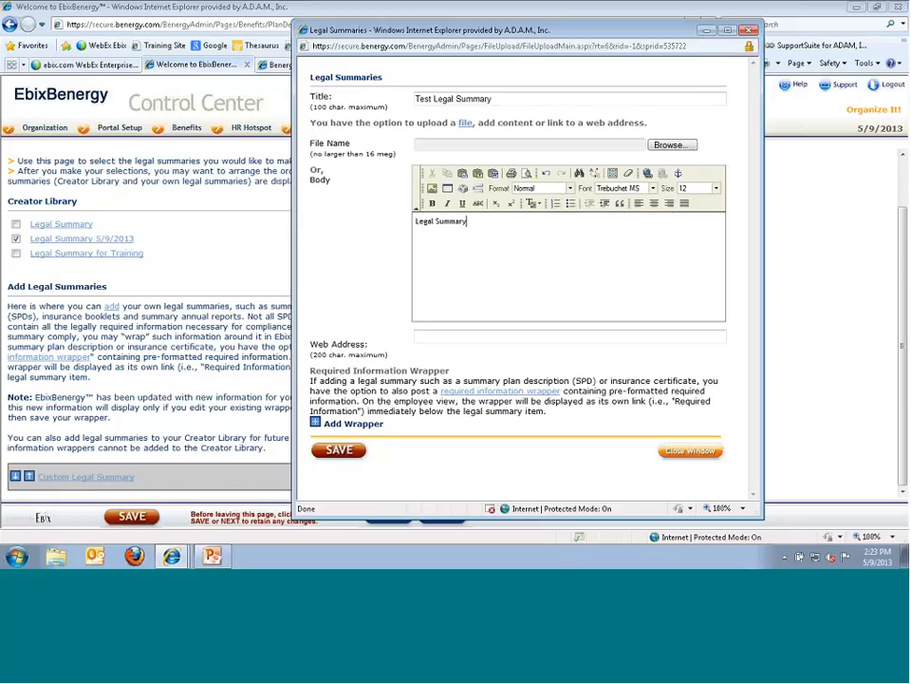
left_click(448, 337)
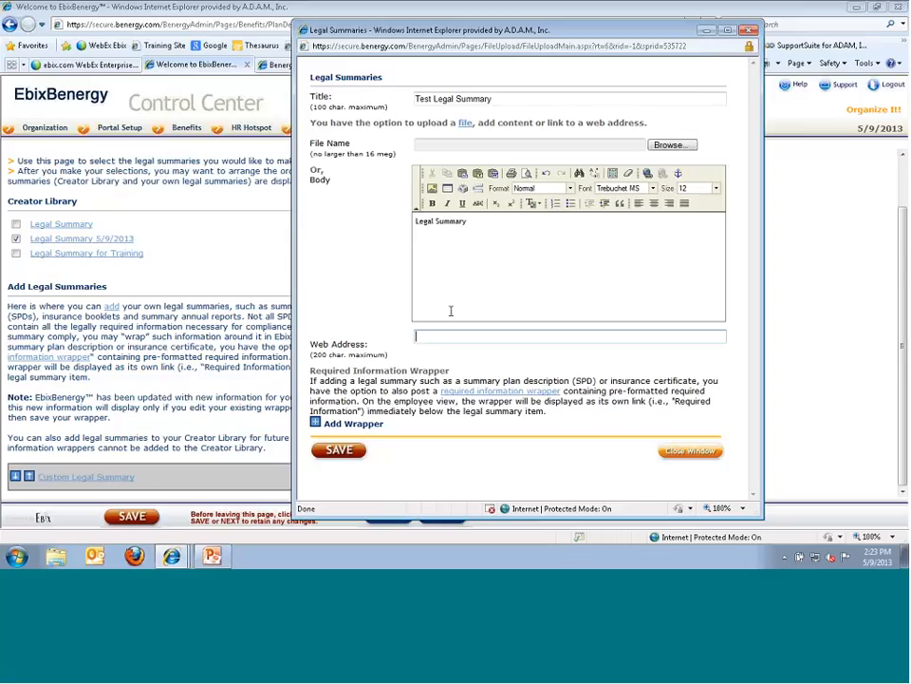
left_click(315, 423)
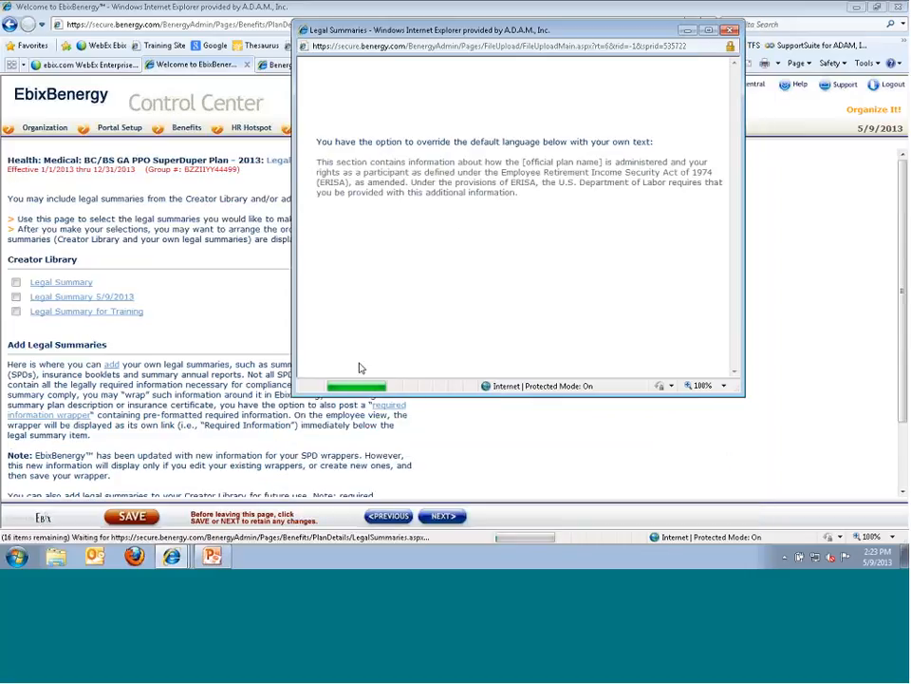
scroll(464, 291, "down", 5)
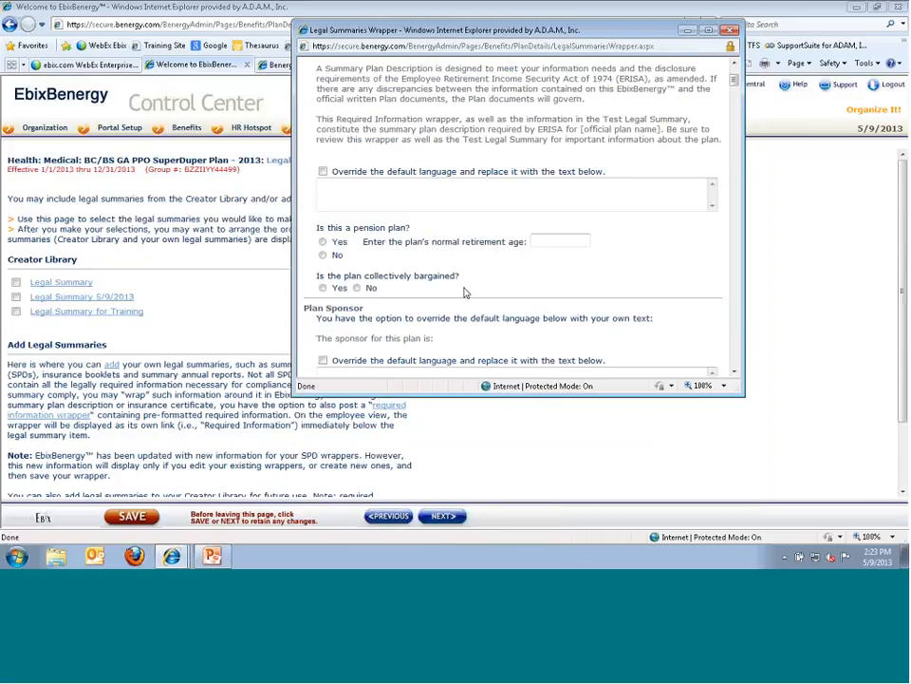
left_click(729, 32)
scroll(452, 390, "down", 2)
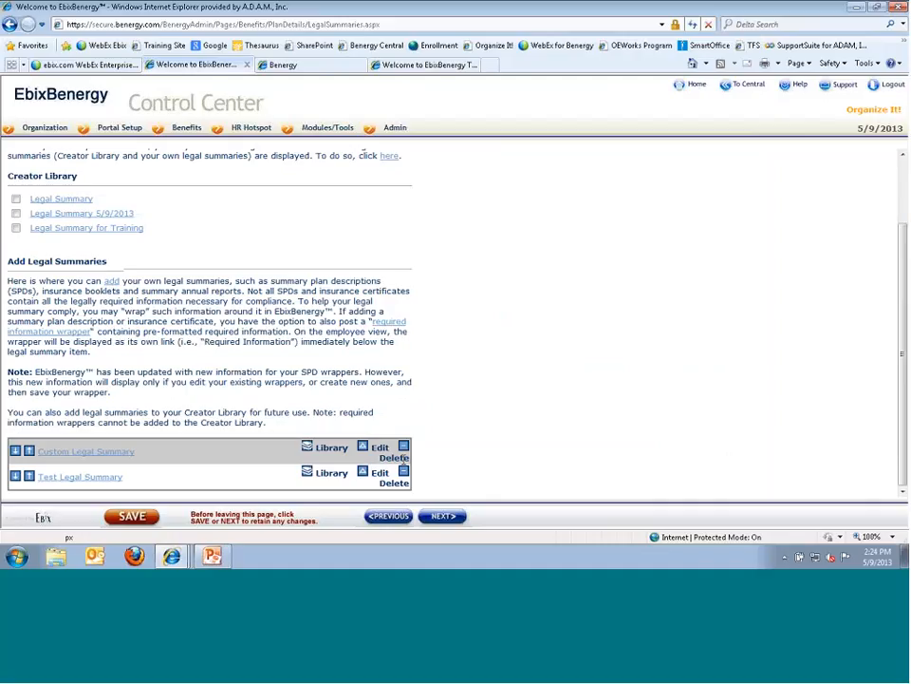
- Check Legal Summary, Legal Summary 5/9/2013 and Legal Summary for Training, save, and open the display order
left_click(15, 198)
left_click(17, 213)
left_click(16, 228)
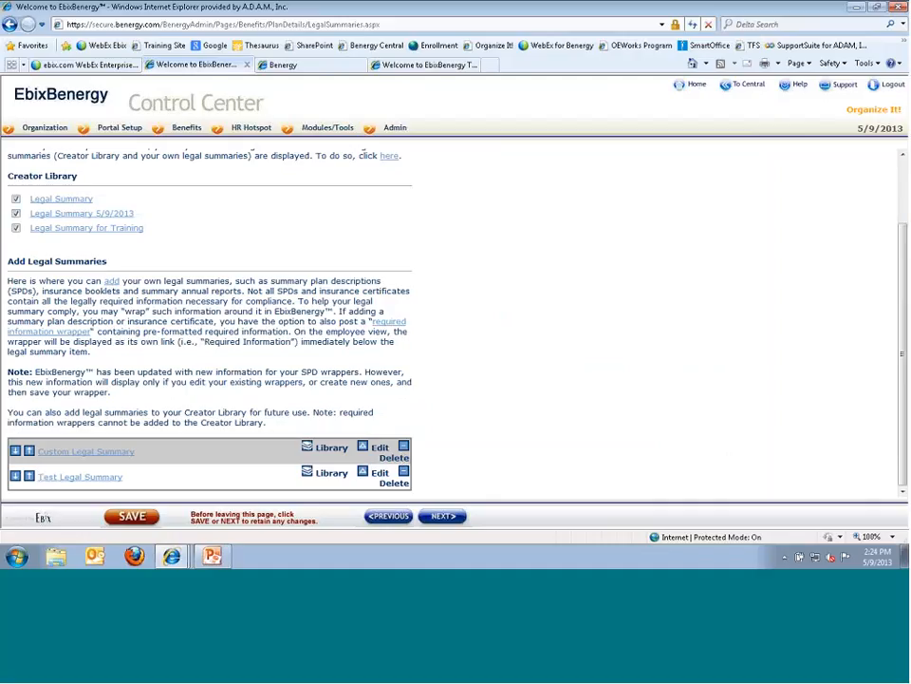
left_click(106, 515)
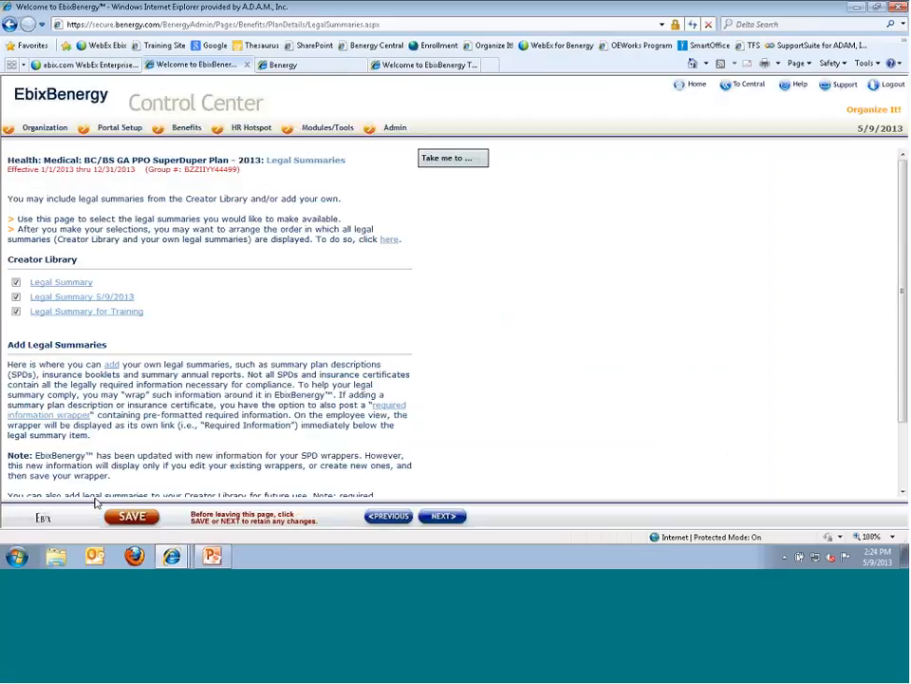
scroll(95, 493, "down", 2)
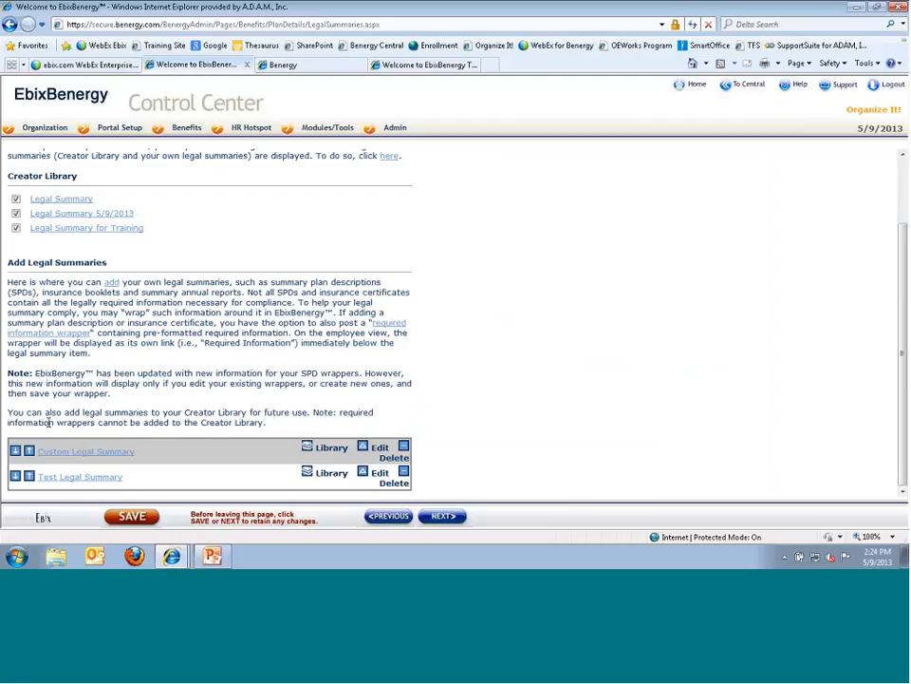
scroll(47, 423, "up", 2)
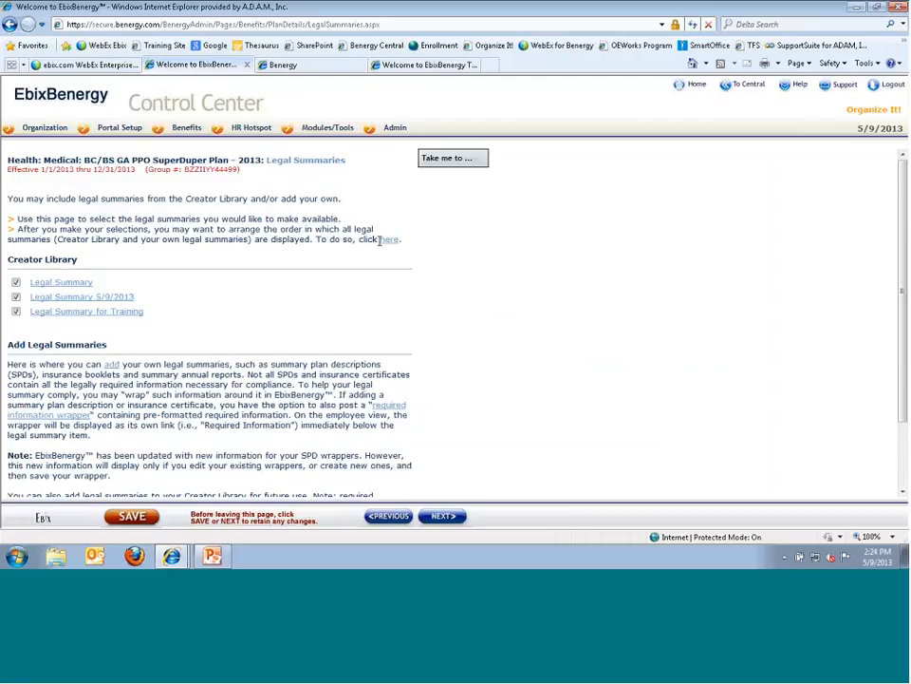
left_click(388, 243)
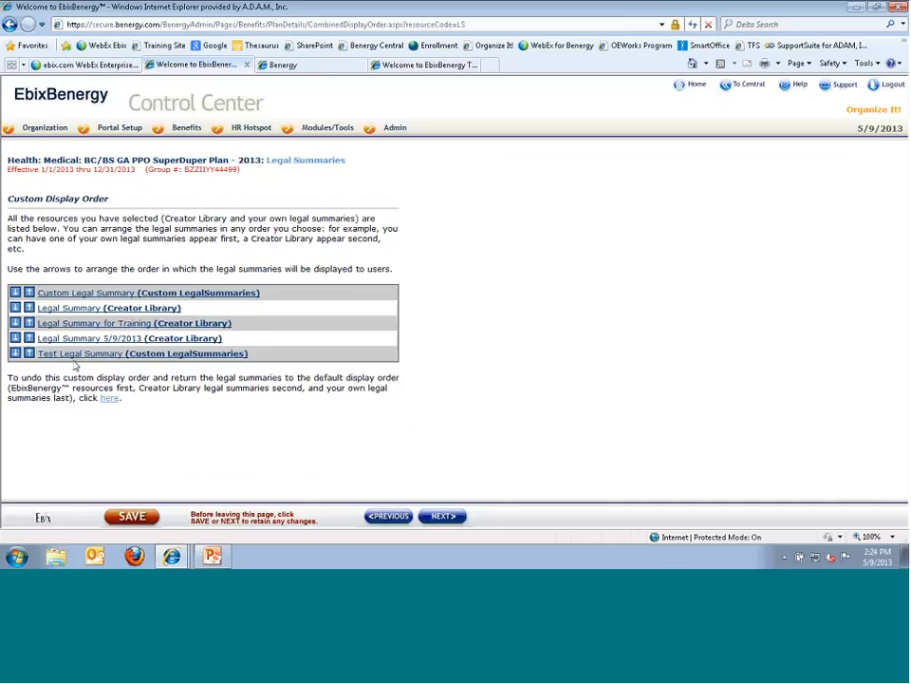
- Move Legal Summary 5/9/2013 and Test Legal Summary up, then undo the custom order and continue to FAQ's
left_click(29, 339)
left_click(29, 353)
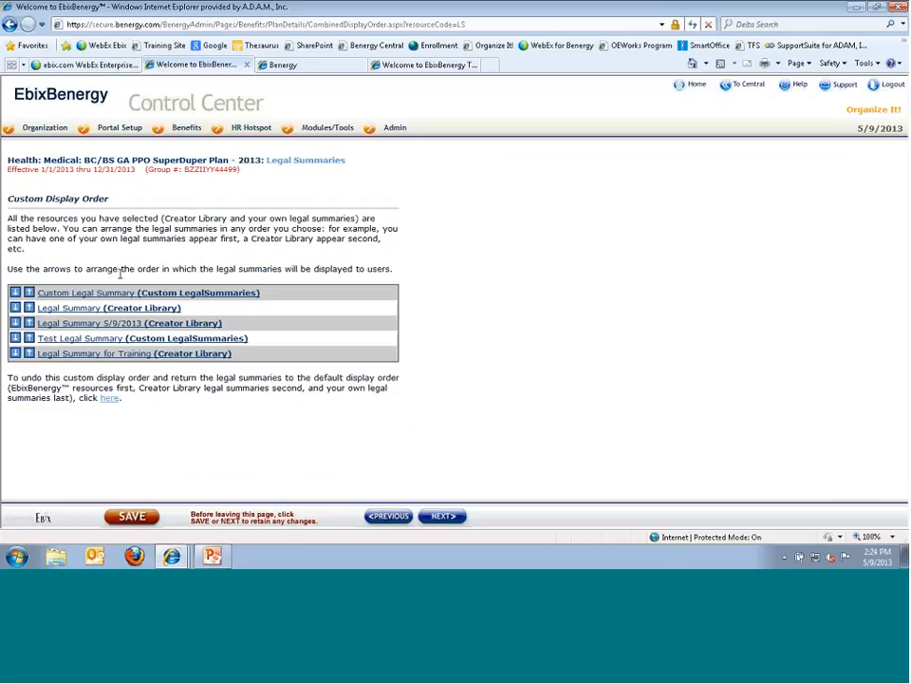
left_click(110, 399)
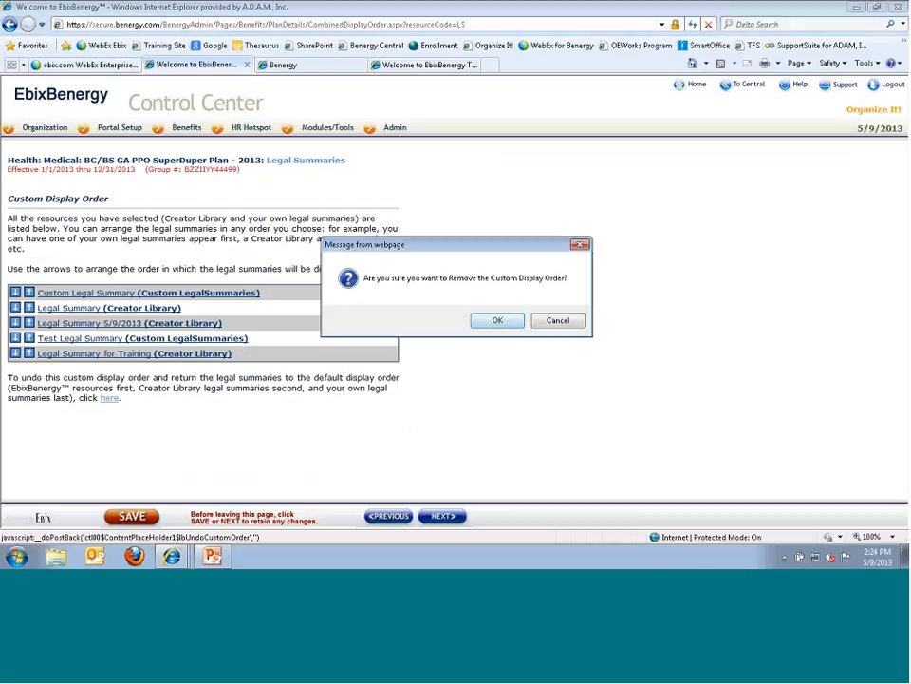
left_click(495, 320)
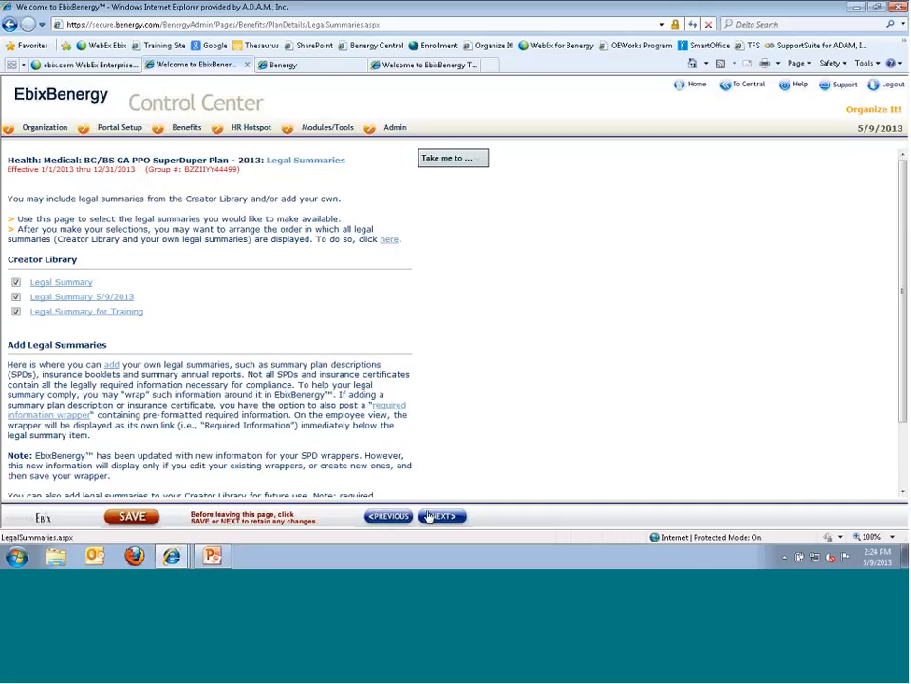
left_click(399, 517)
left_click(394, 517)
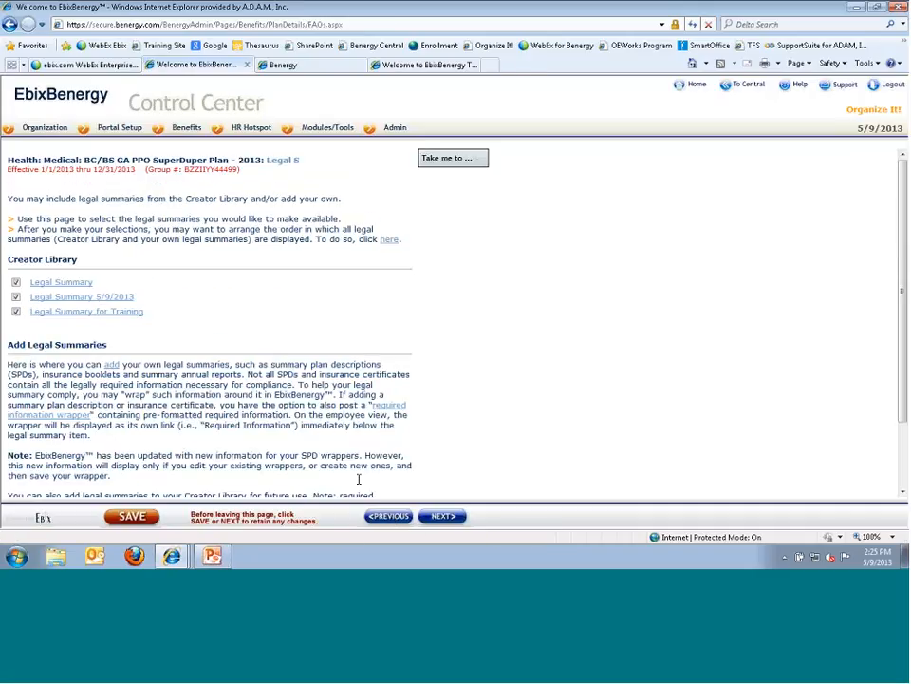
left_click(454, 515)
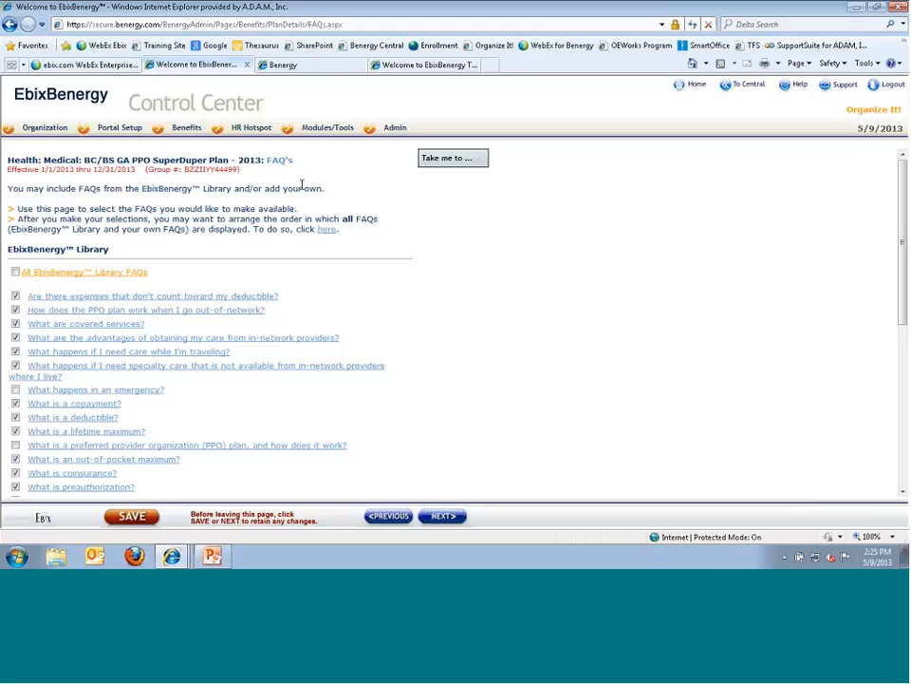
scroll(148, 258, "down", 5)
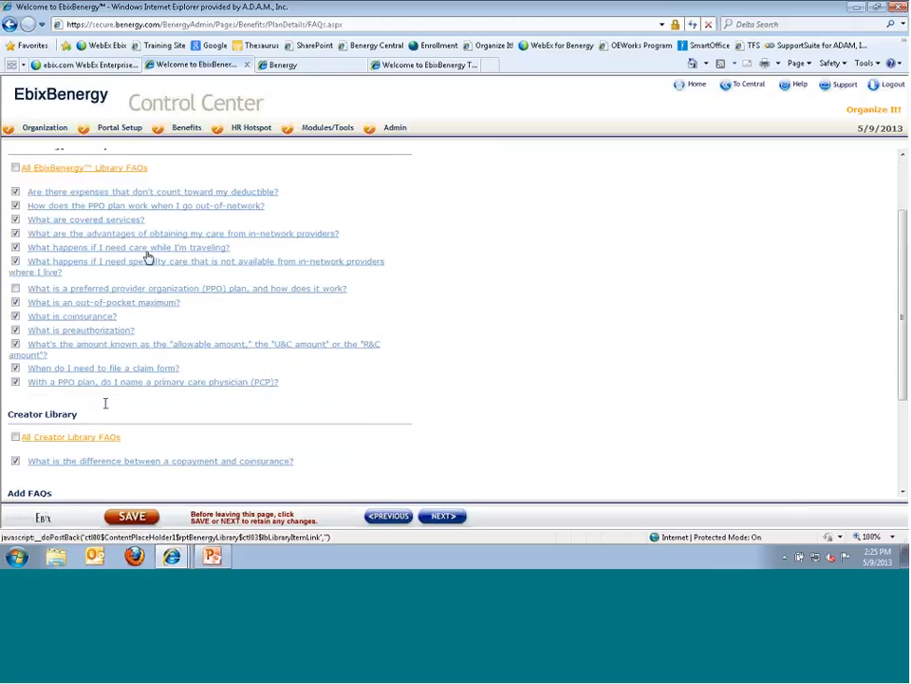
scroll(150, 480, "up", 5)
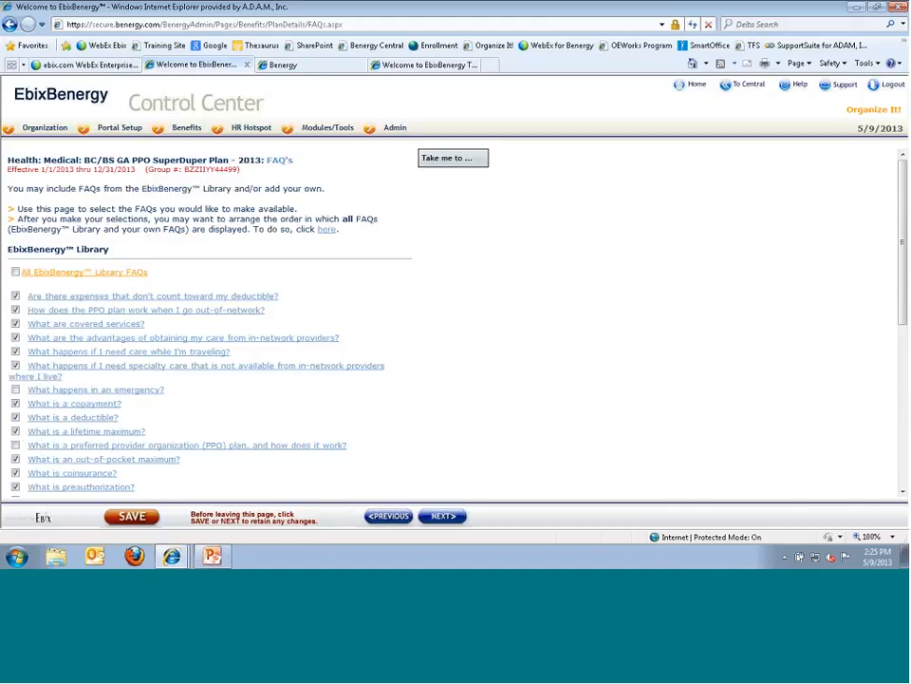
left_click_drag(112, 250, 5, 252)
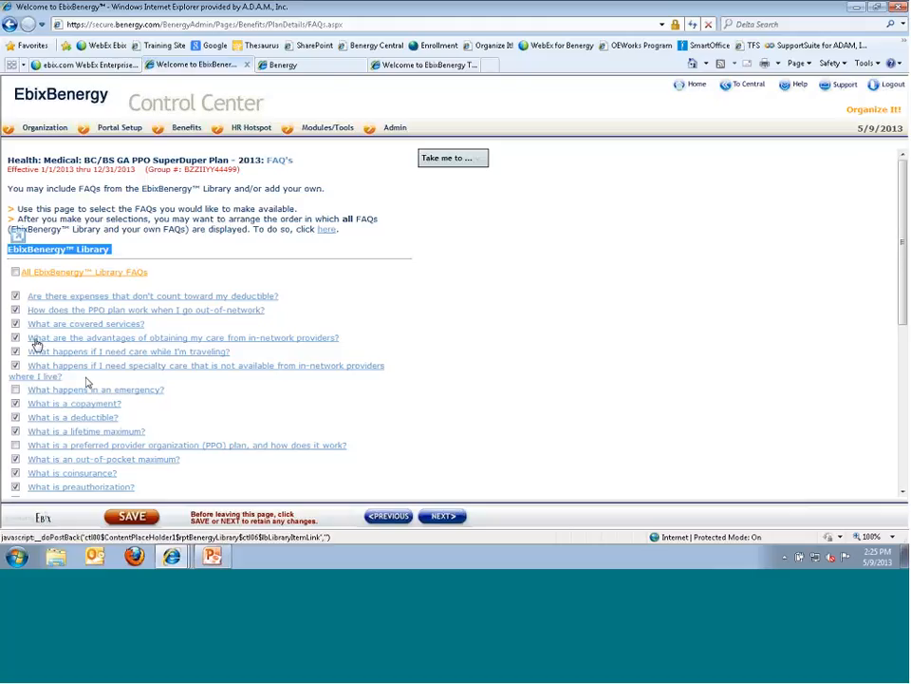
- Copy the answer text from the library FAQ about in-network providers
left_click(111, 339)
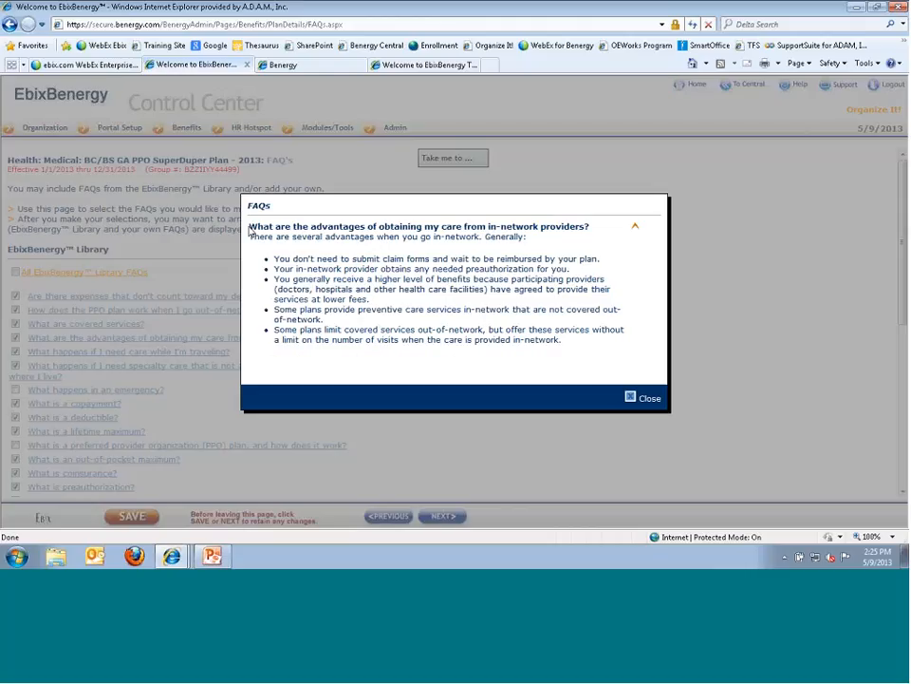
left_click_drag(250, 231, 676, 376)
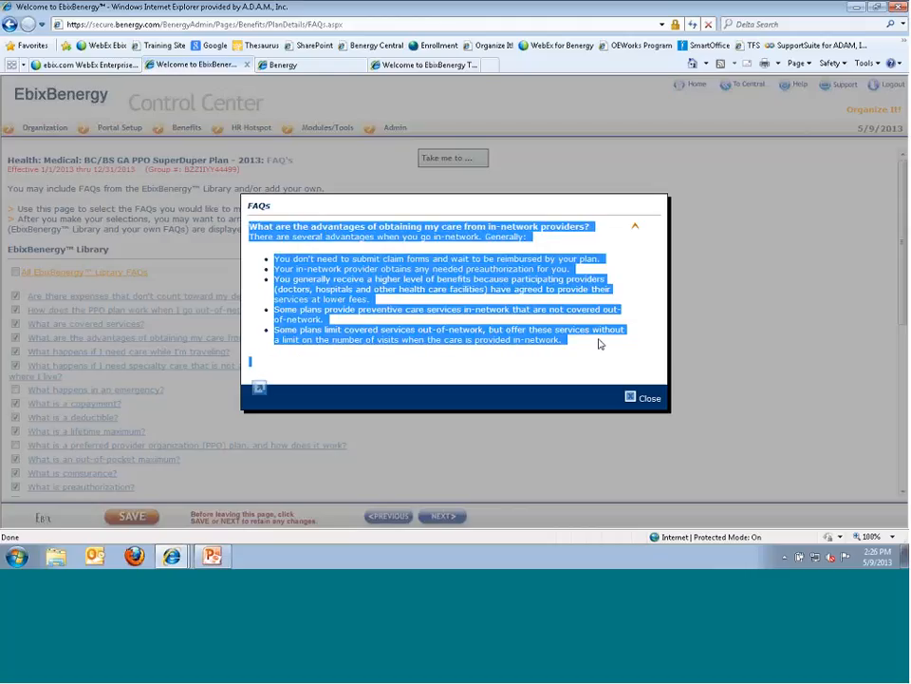
left_click(649, 401)
scroll(256, 409, "down", 4)
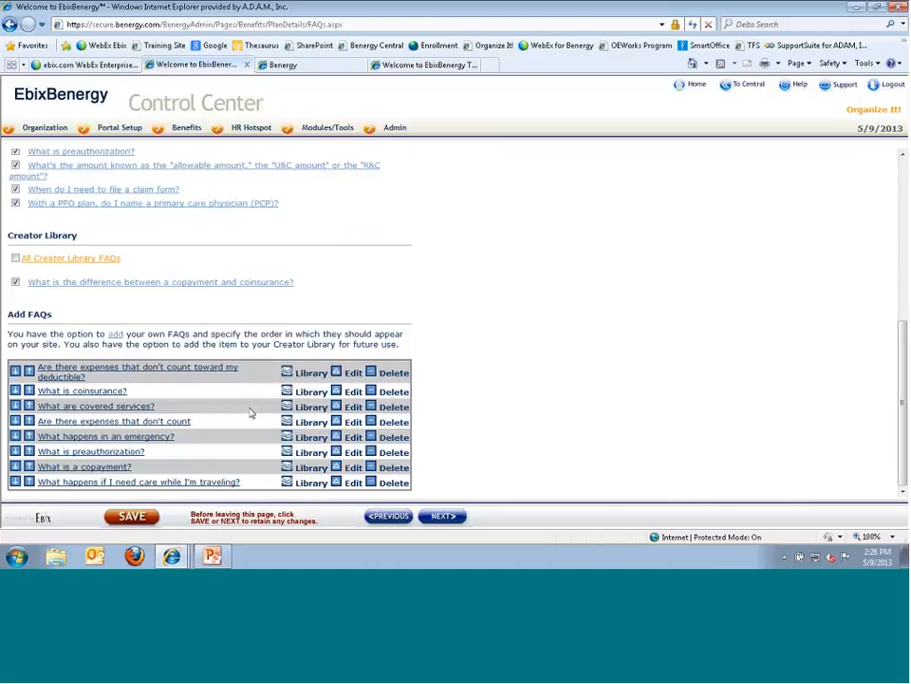
- Start a custom FAQ, pasting the answer and moving its question sentence into the question field
left_click(116, 334)
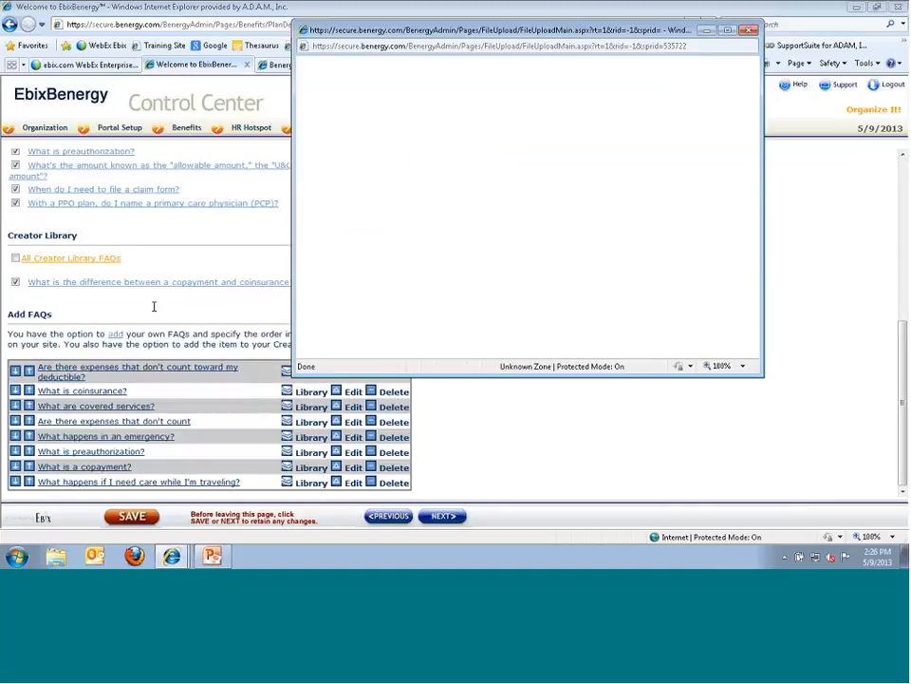
left_click(497, 203)
key("ctrl+v")
scroll(497, 203, "up", 6)
left_click_drag(527, 225, 476, 185)
key("ctrl+x")
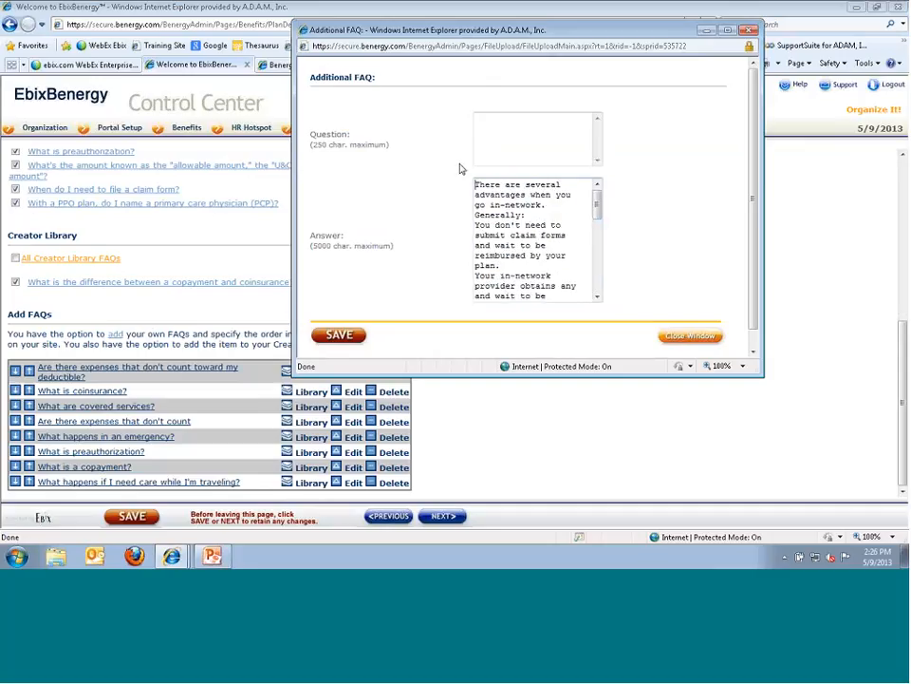
left_click(486, 126)
key("ctrl+v")
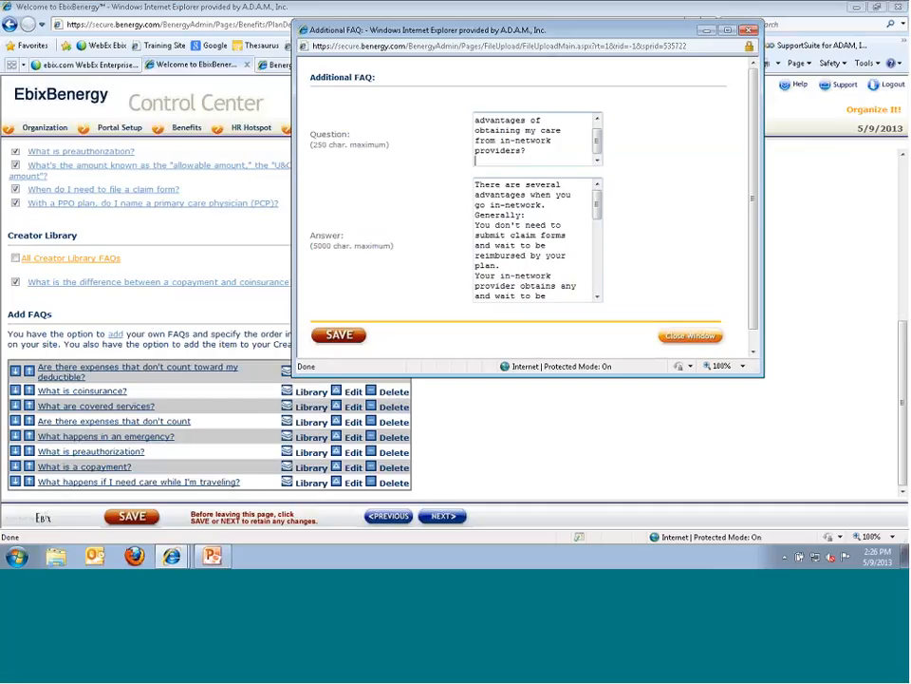
- Add filler text to the question and answer, then save the new custom FAQ
type("asdfsdfsadf")
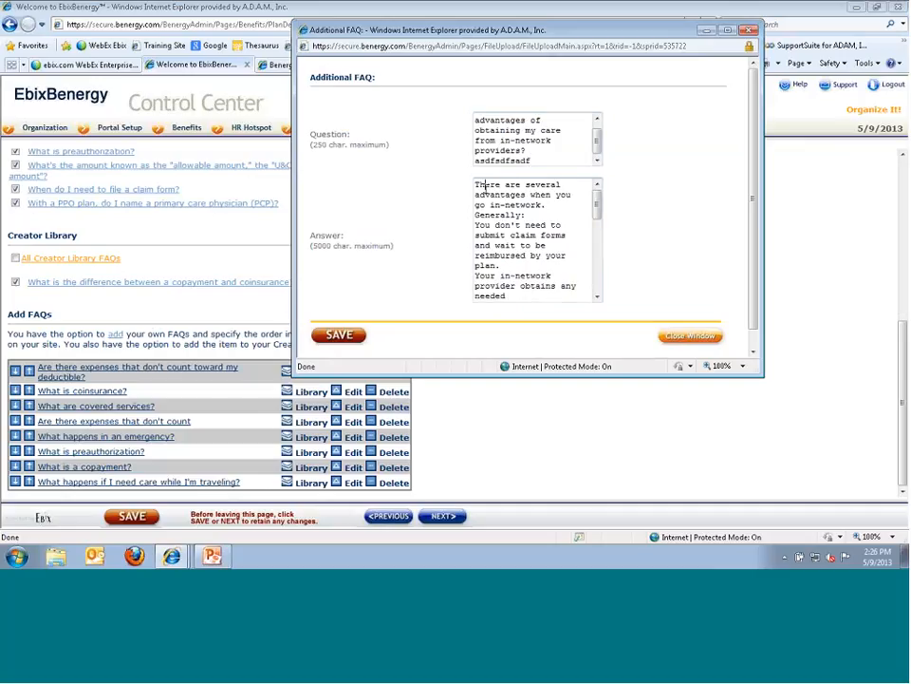
left_click(486, 189)
type("asdfsadfsdf")
left_click(538, 292)
type("sd")
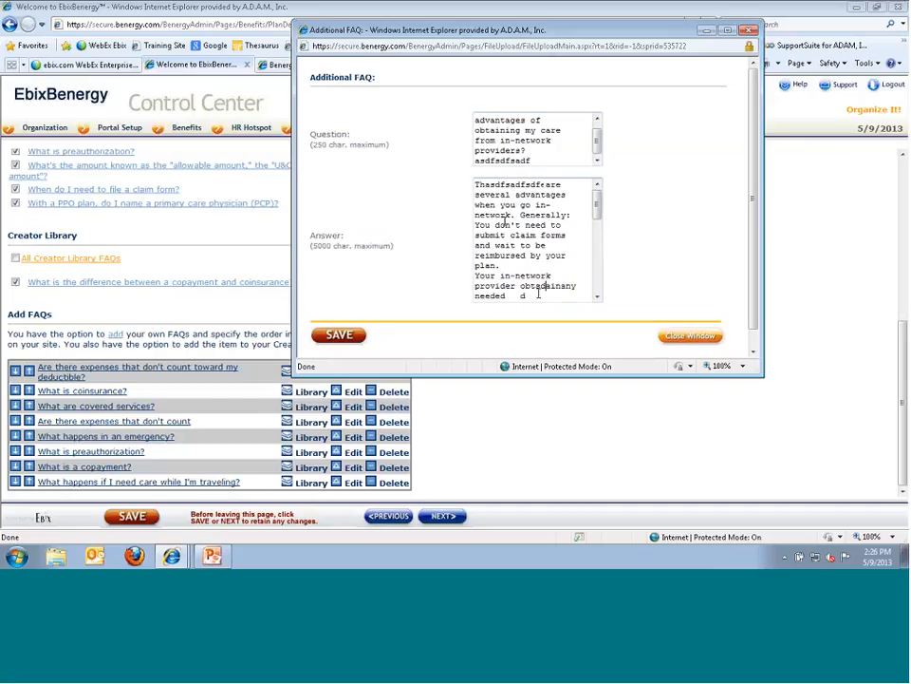
type("fasdfs")
left_click(334, 335)
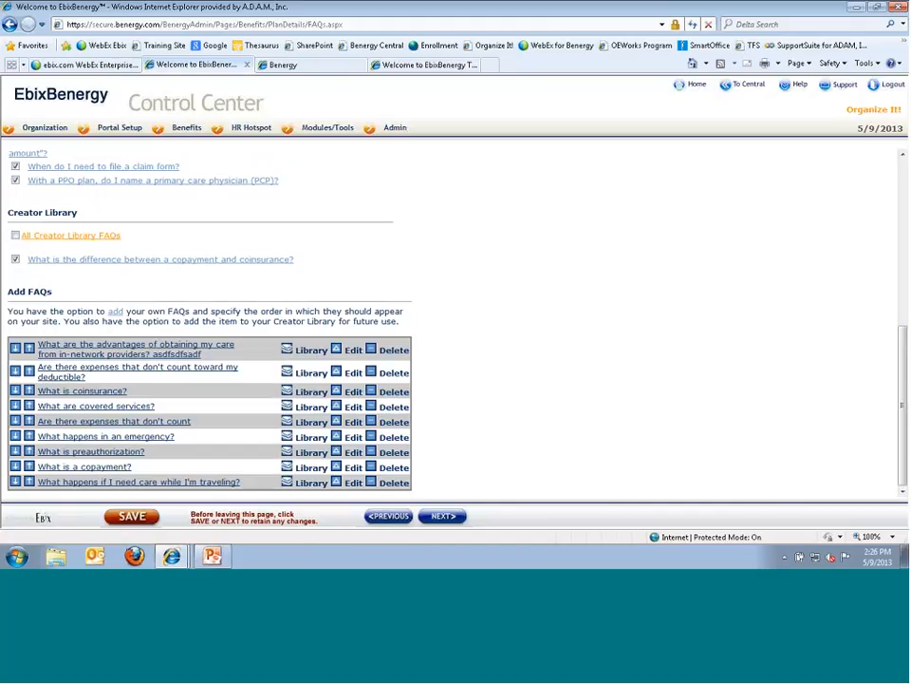
scroll(83, 377, "up", 3)
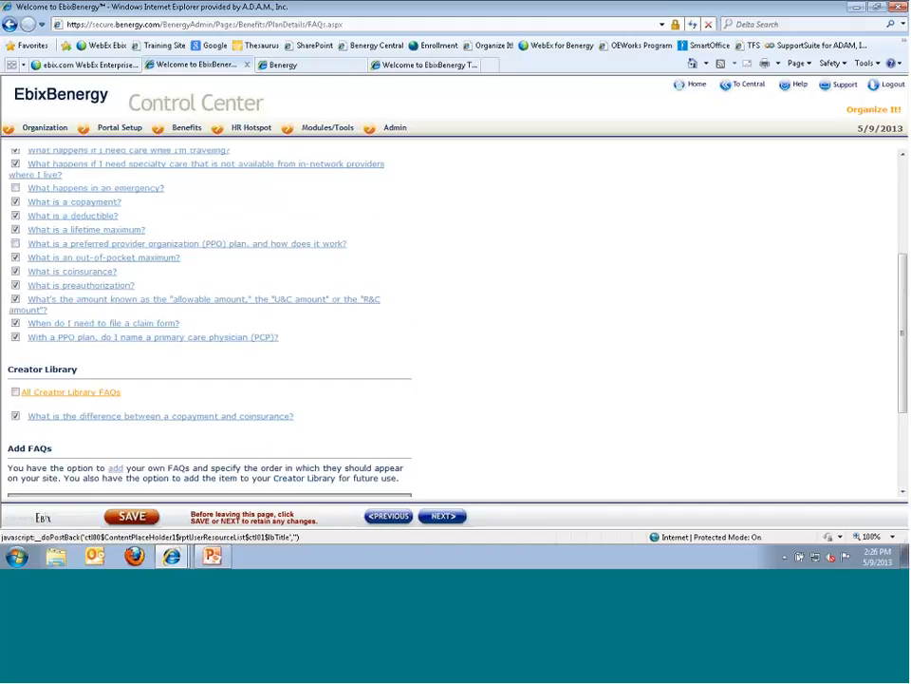
scroll(137, 399, "up", 4)
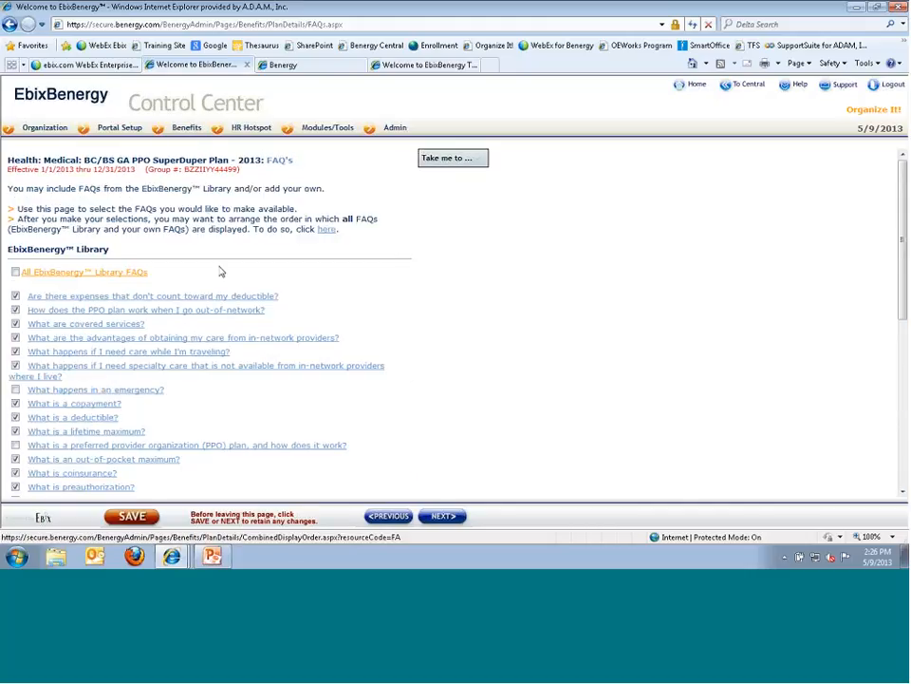
- Open the FAQs' Custom Display Order page and undo the custom ordering
left_click(326, 230)
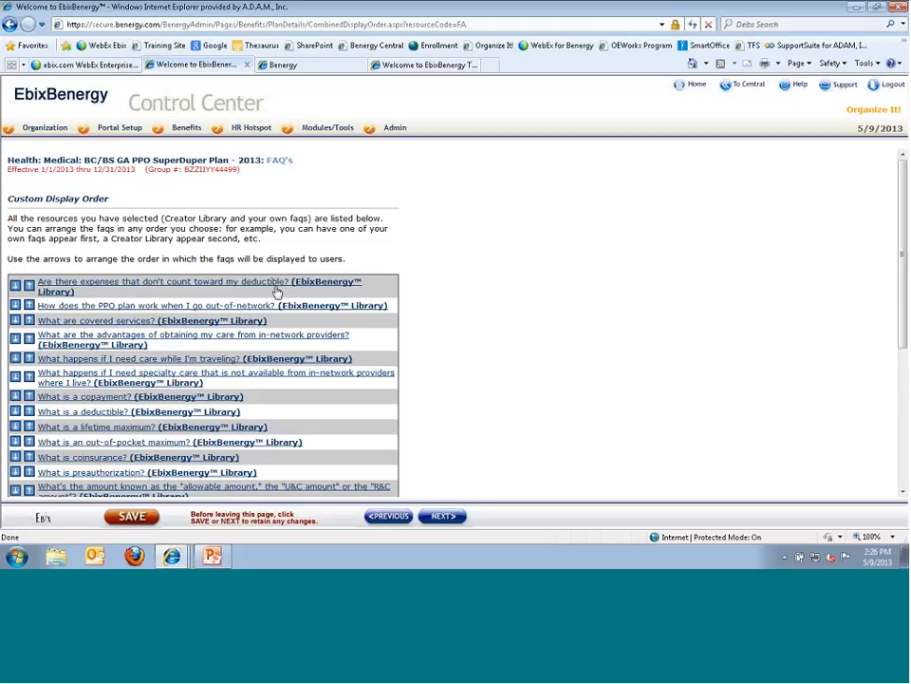
scroll(276, 296, "down", 3)
scroll(166, 461, "down", 2)
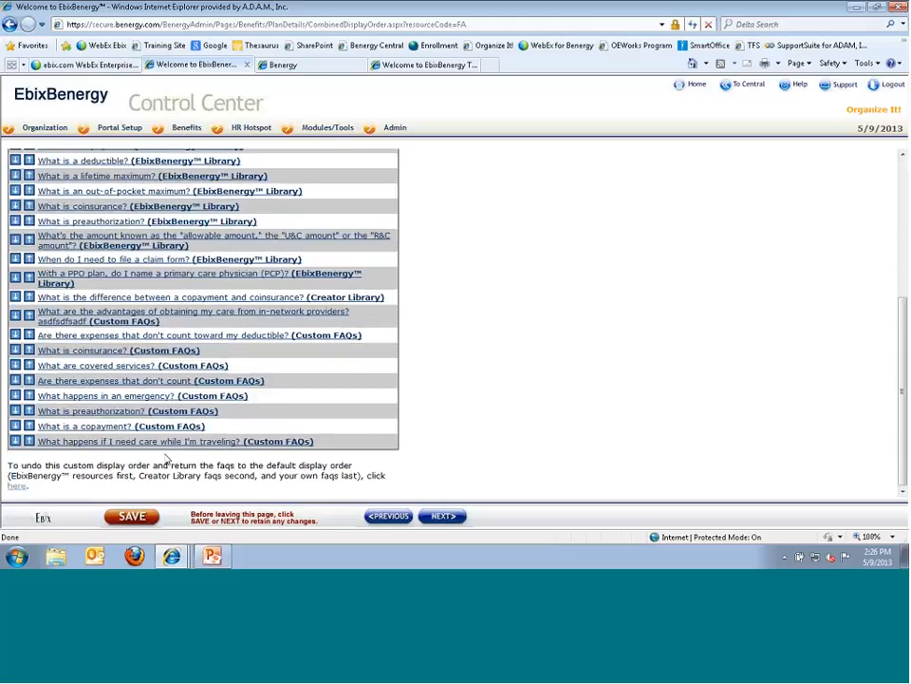
left_click(17, 486)
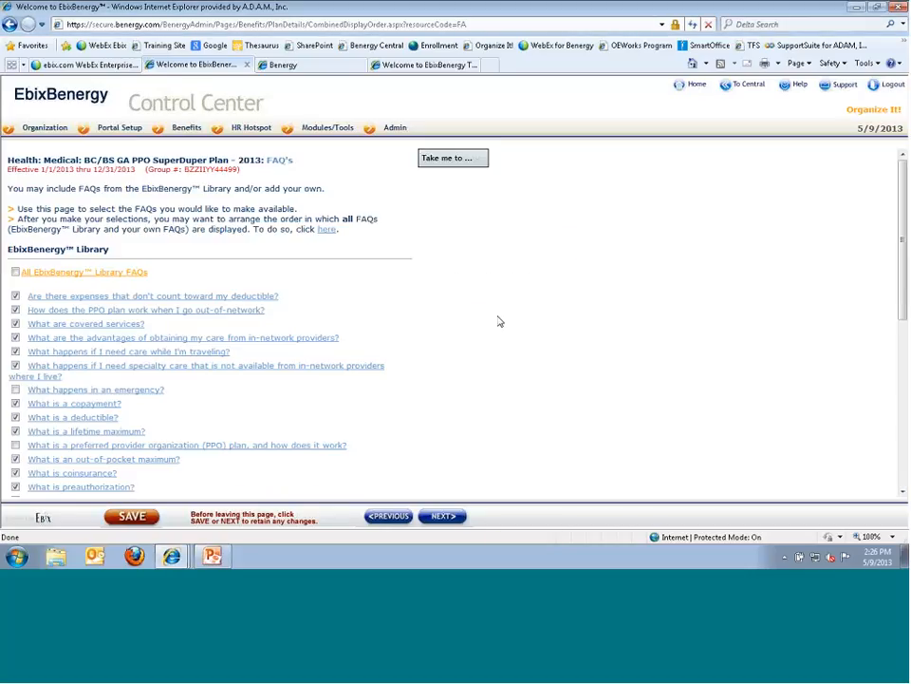
- On Plan Tips, preview the PPO Plan Tips content, then continue to Supporting Information
left_click(441, 515)
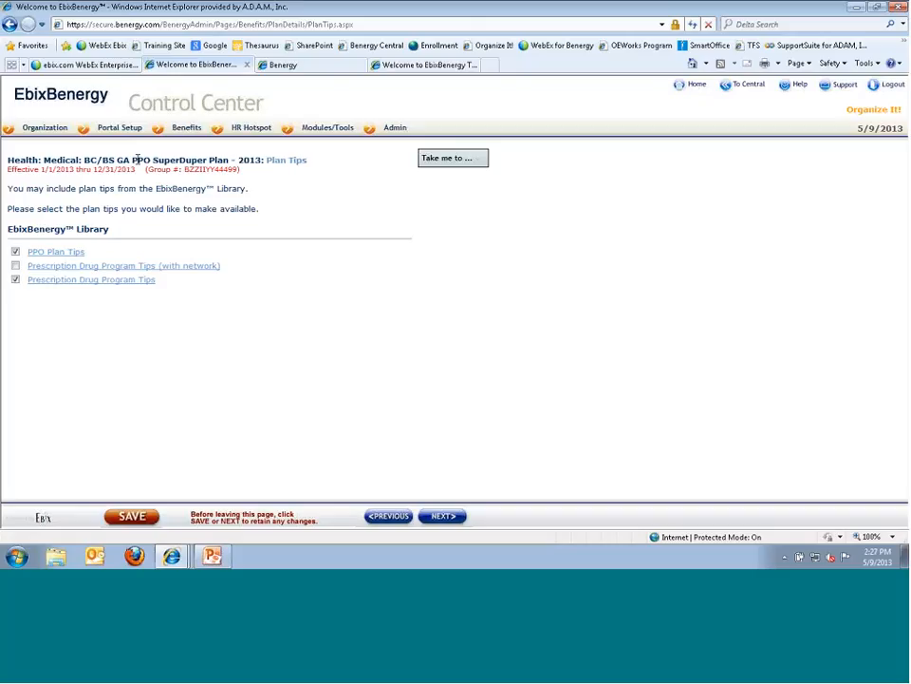
left_click_drag(138, 160, 183, 183)
left_click(180, 174)
left_click_drag(112, 230, 8, 228)
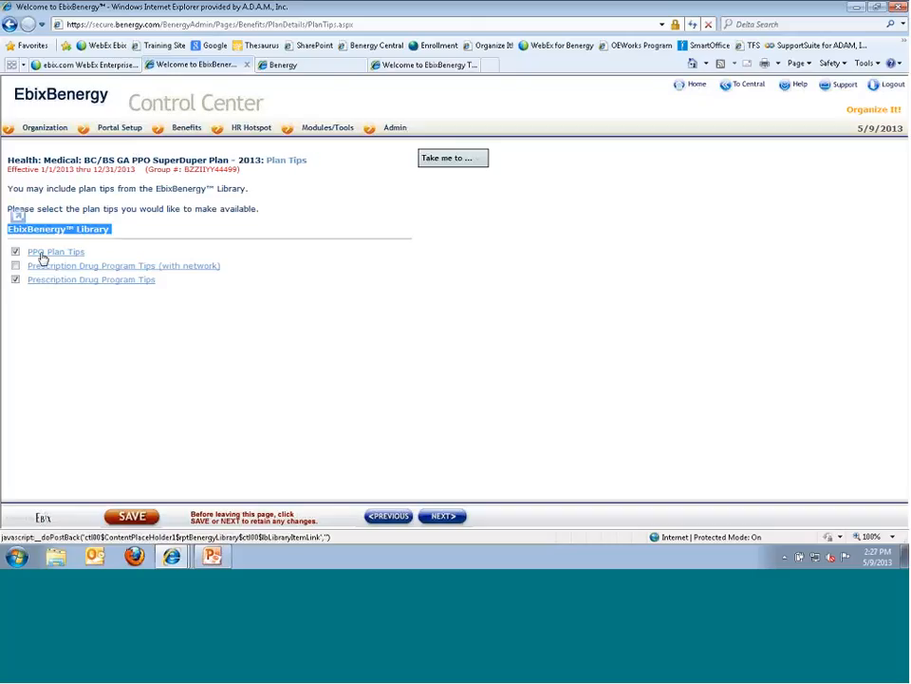
left_click(43, 255)
scroll(421, 345, "down", 5)
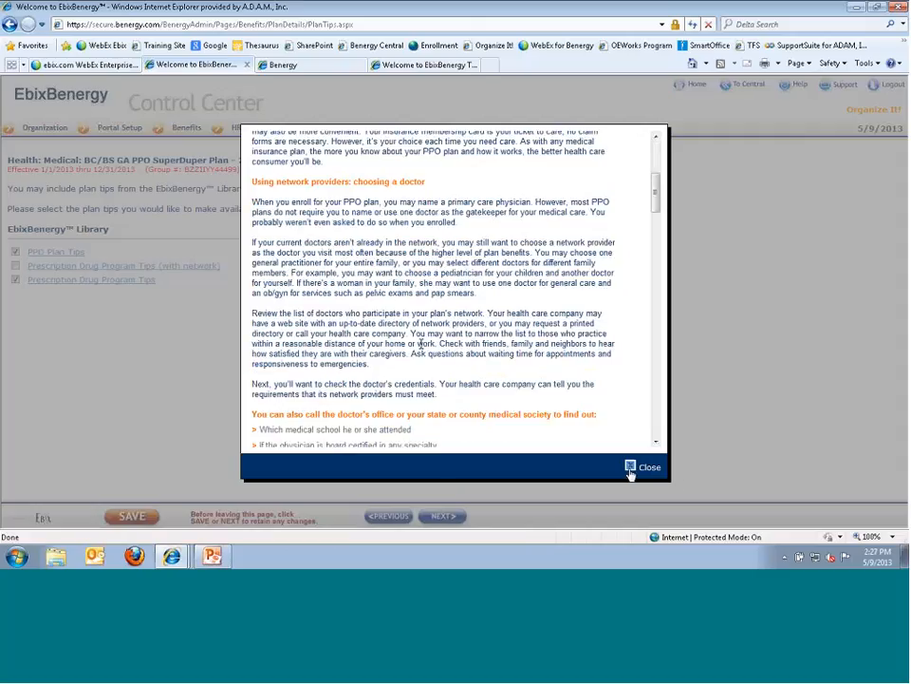
left_click(636, 466)
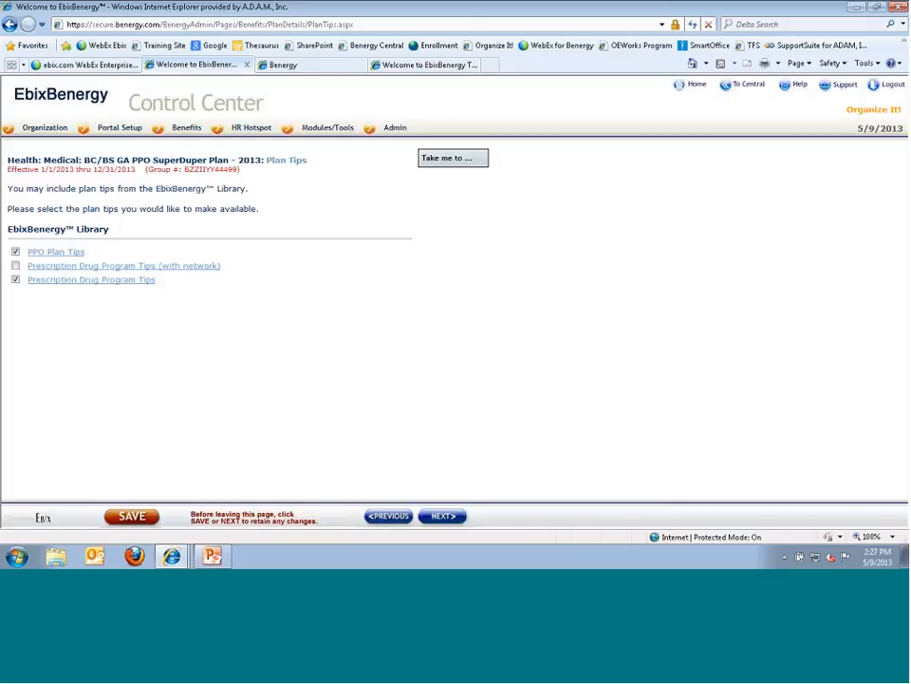
left_click(442, 516)
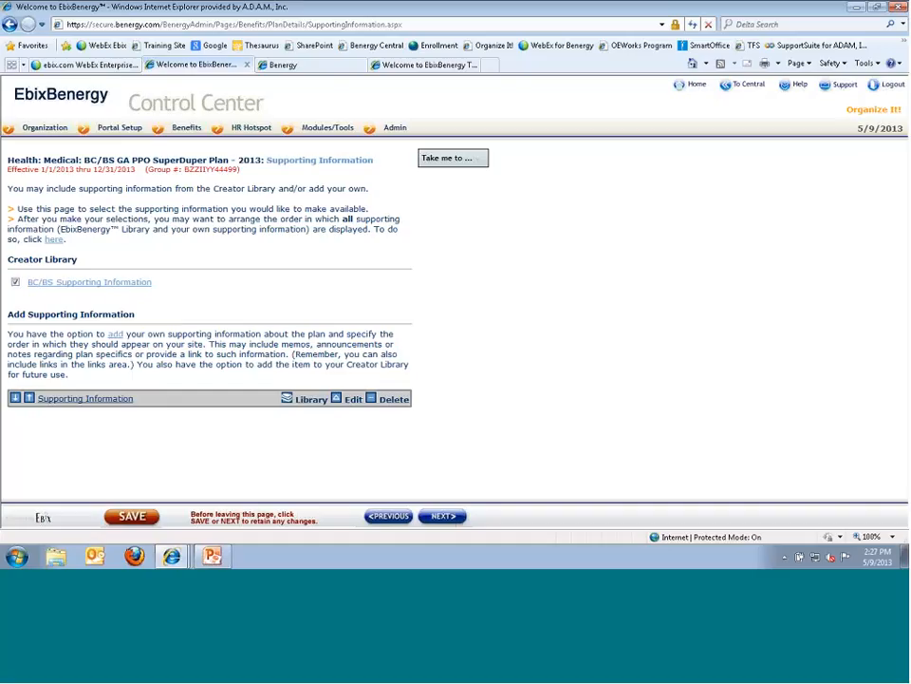
- Continue from Supporting Information to the Plan Tours page
left_click(448, 518)
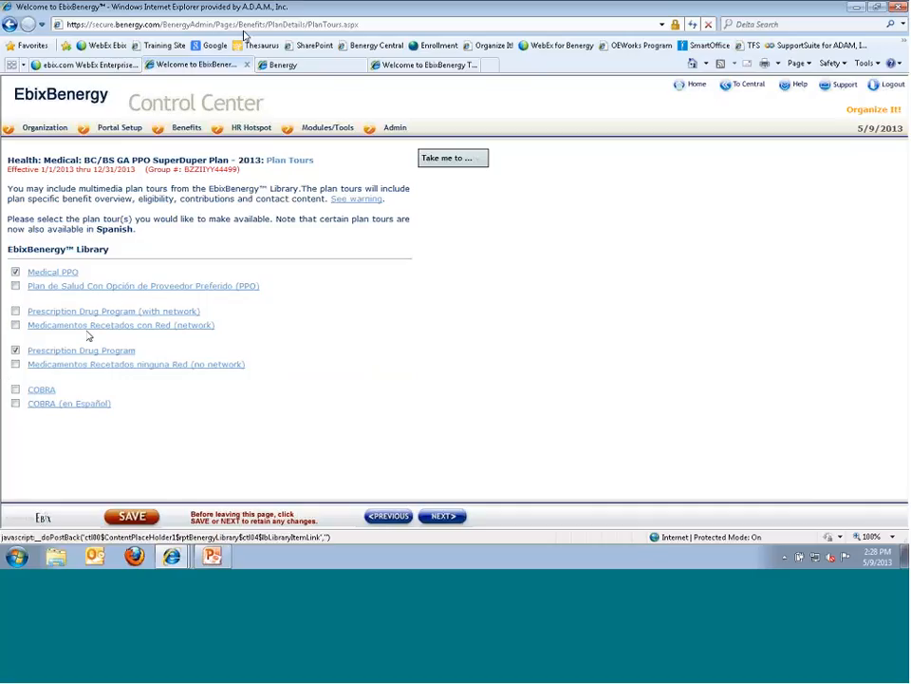
- Open the SuperDuper PPO plan tour videos in the employee portal, signing in with the employee's username and password
left_click(285, 66)
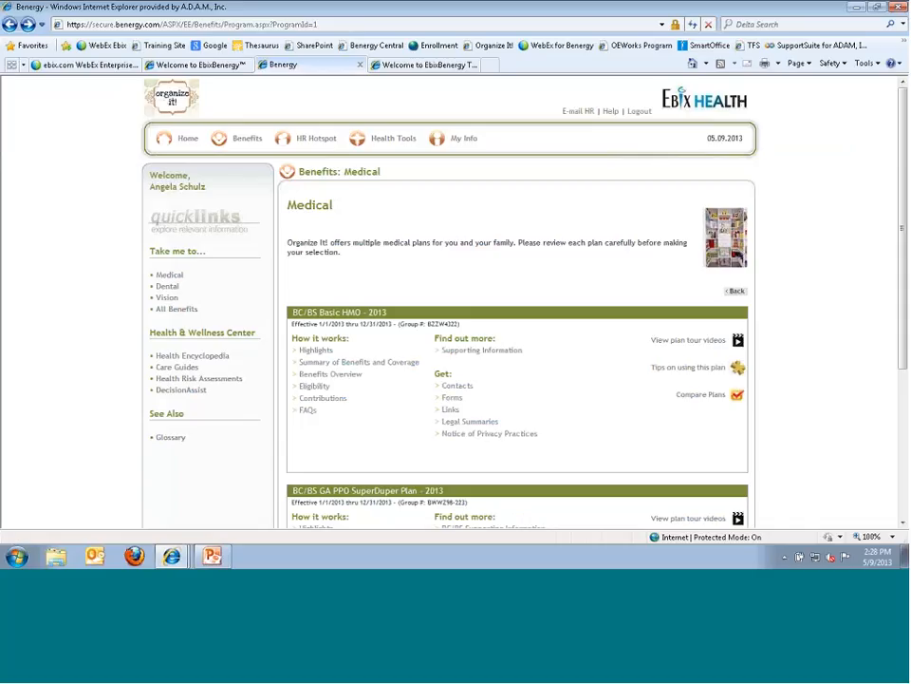
scroll(381, 383, "down", 5)
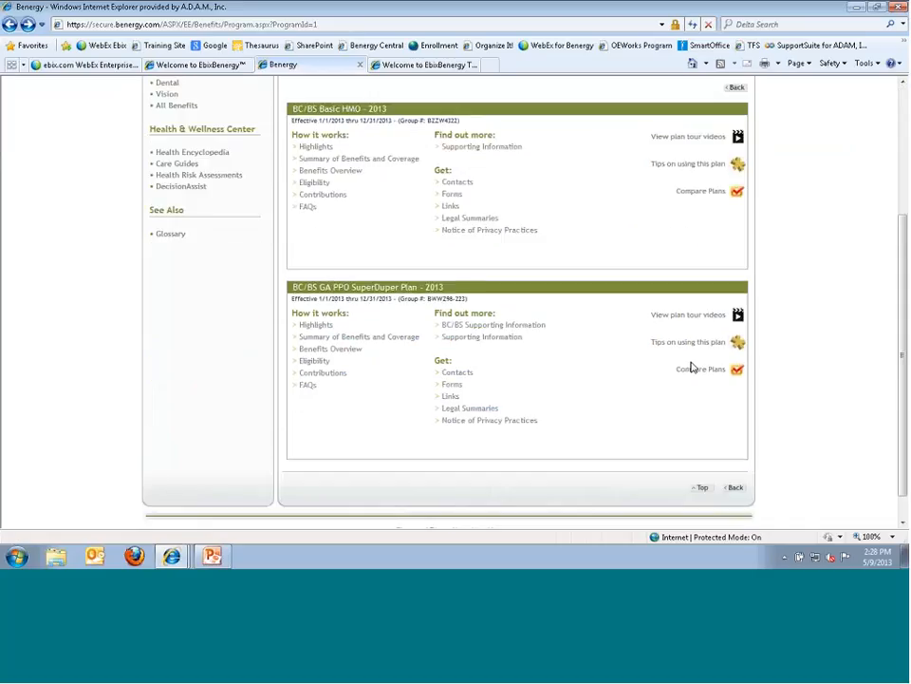
left_click(685, 316)
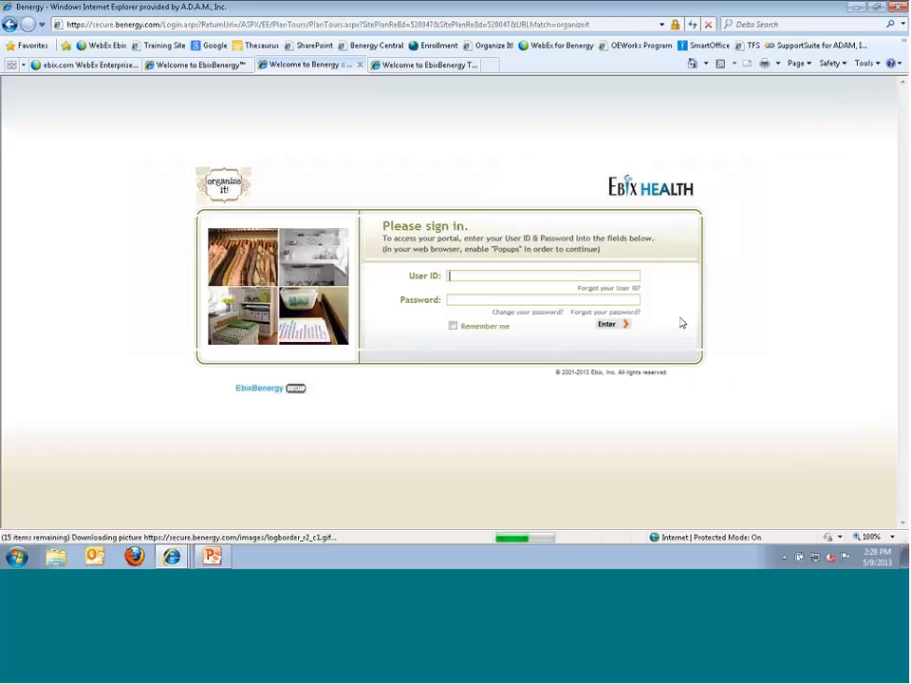
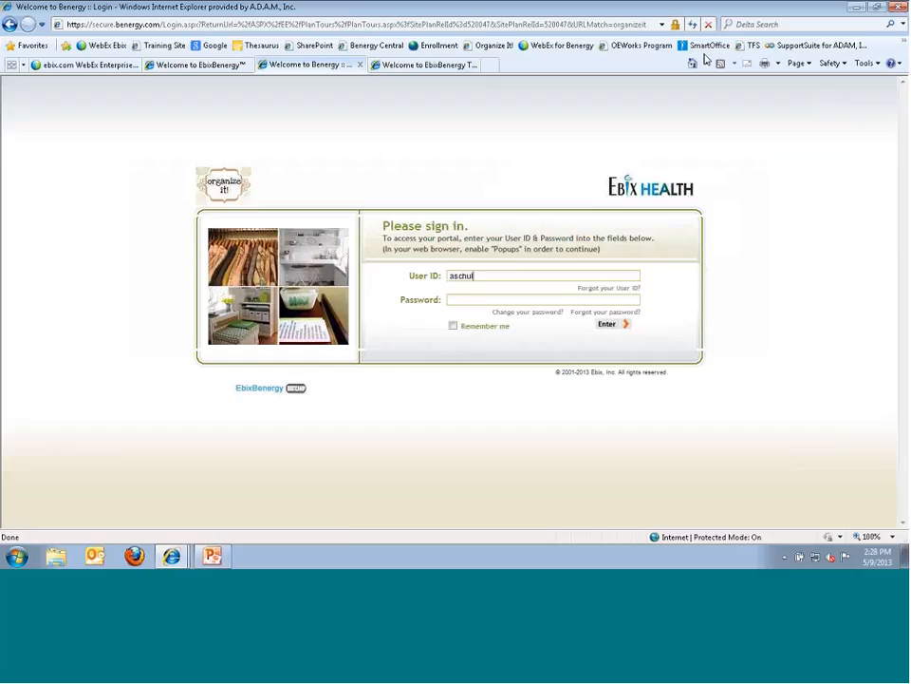
key("Tab")
type("••")
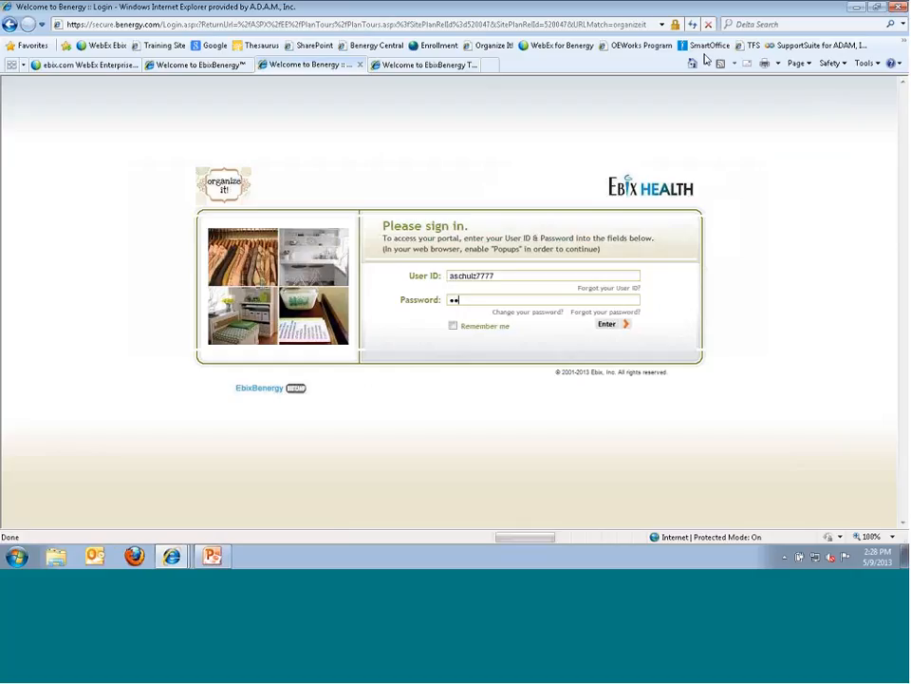
key("Return")
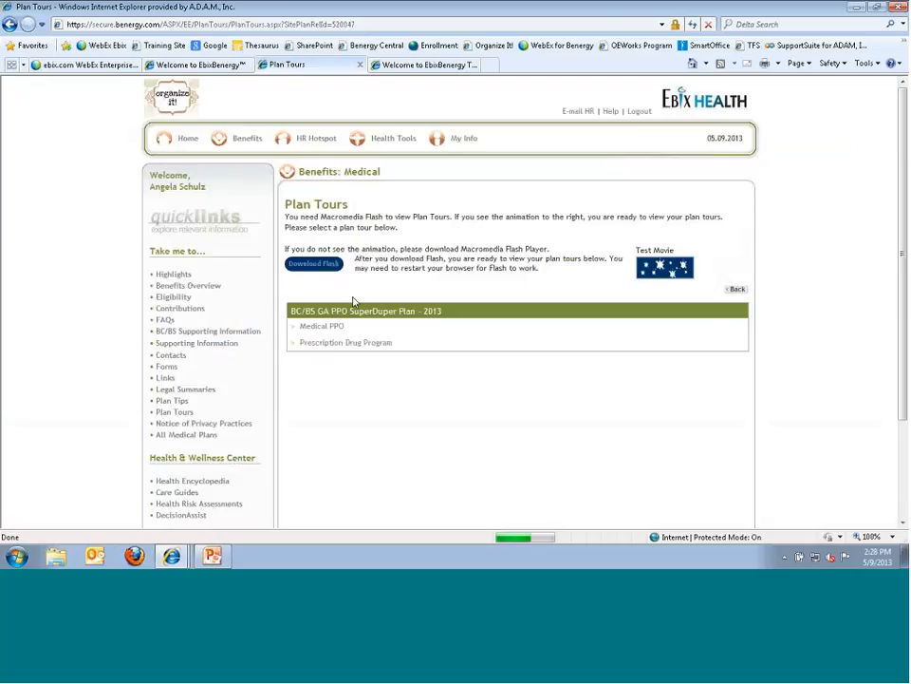
- Play the Medical PPO tour muted through its overview to Contributions, then return to Control Center
left_click(199, 64)
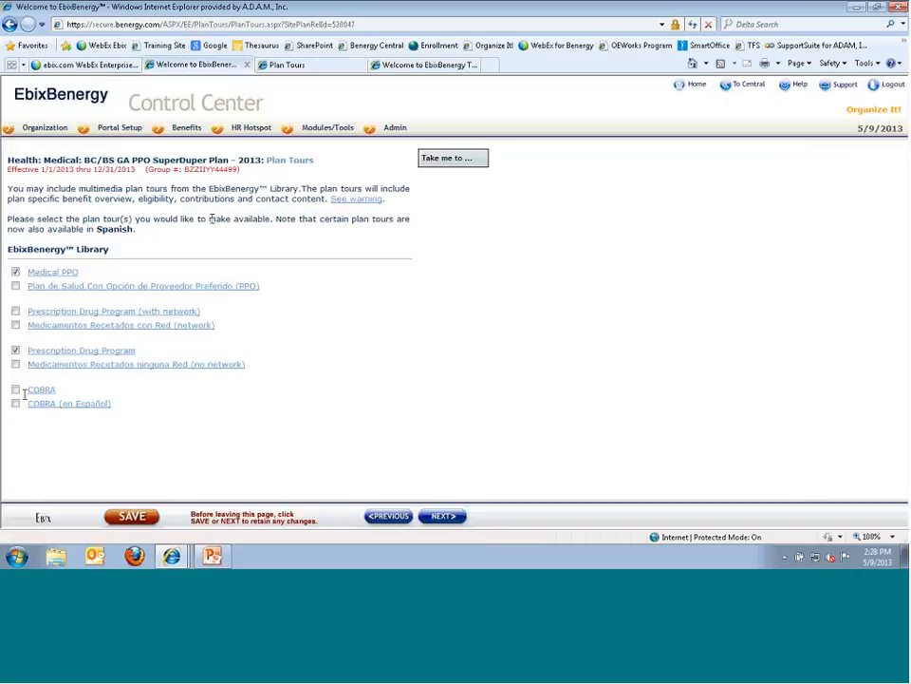
key("ctrl+Tab")
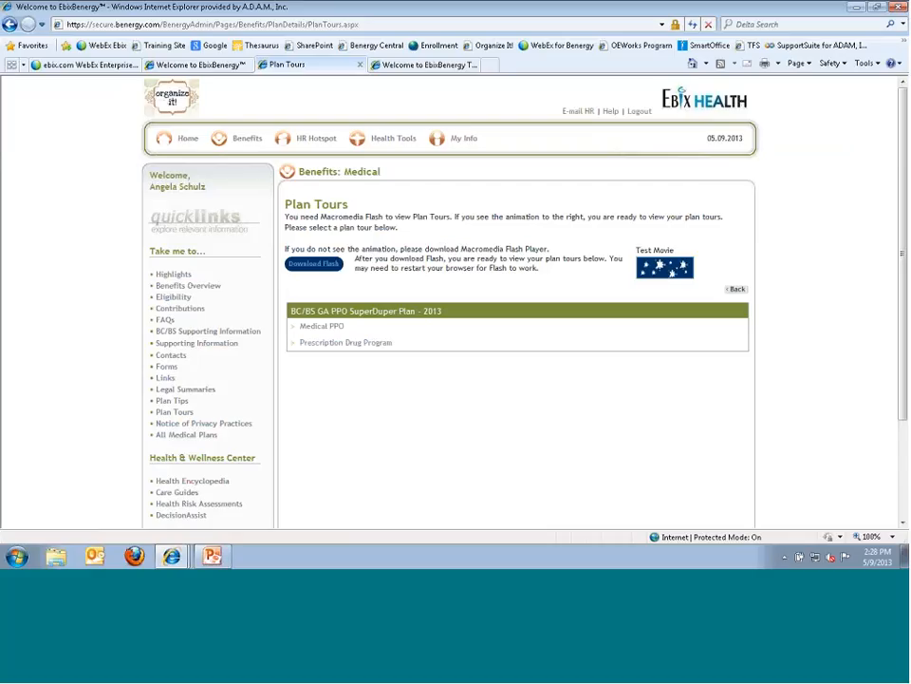
left_click(309, 325)
left_click(830, 558)
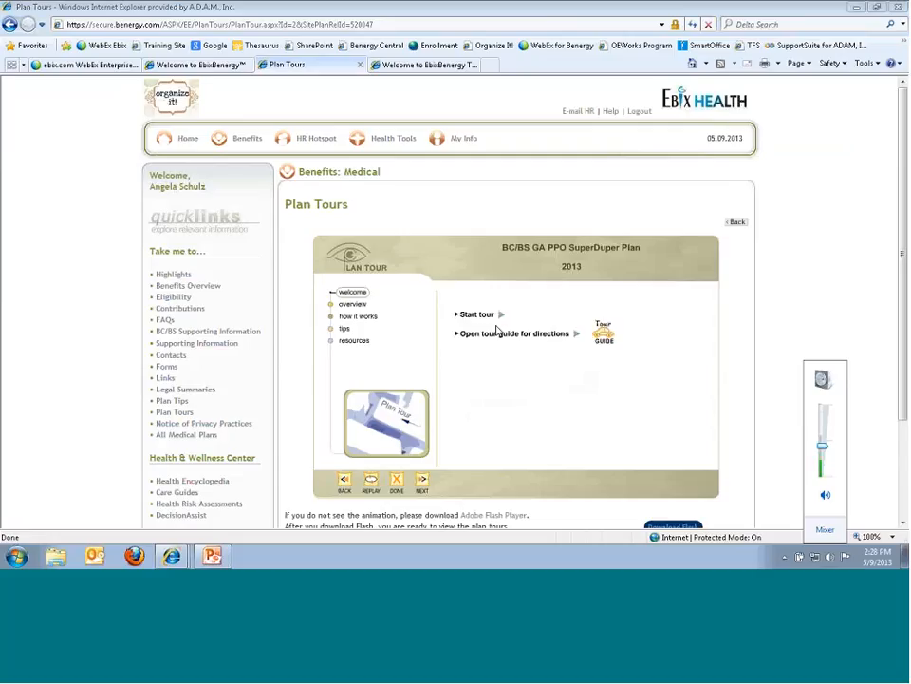
left_click(503, 314)
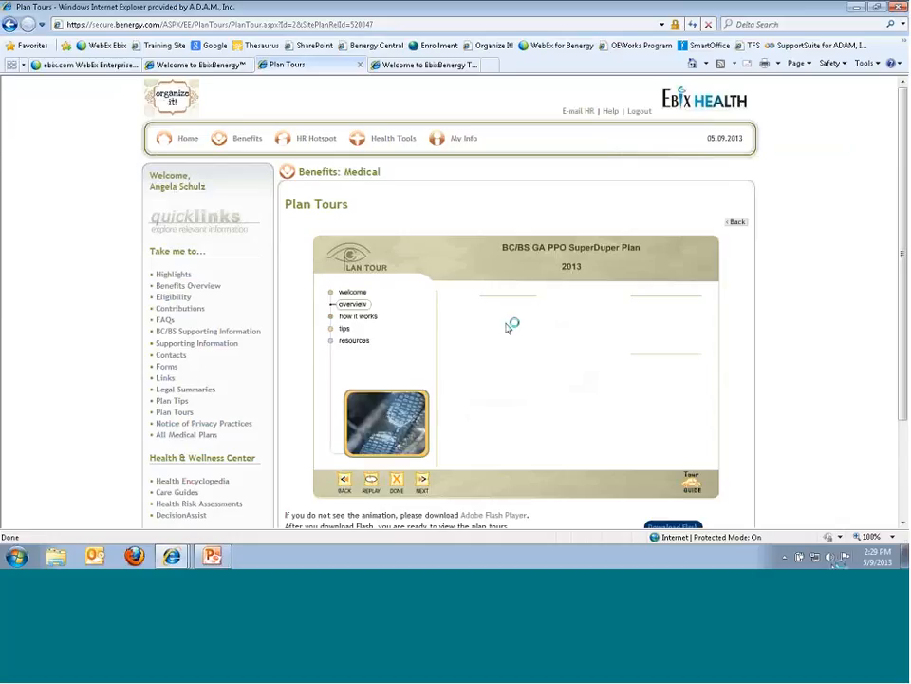
left_click(829, 556)
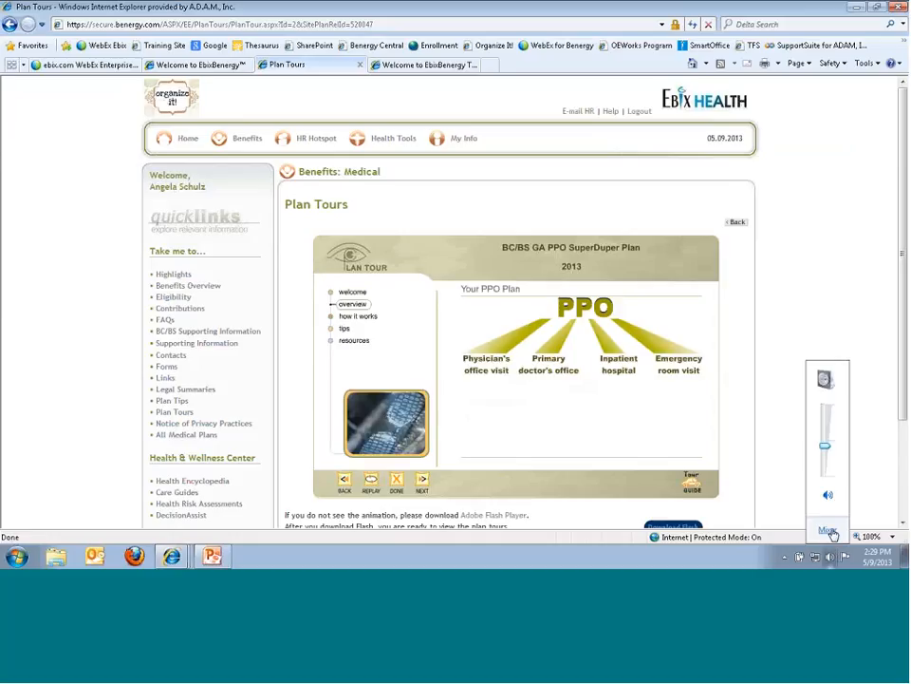
left_click(828, 495)
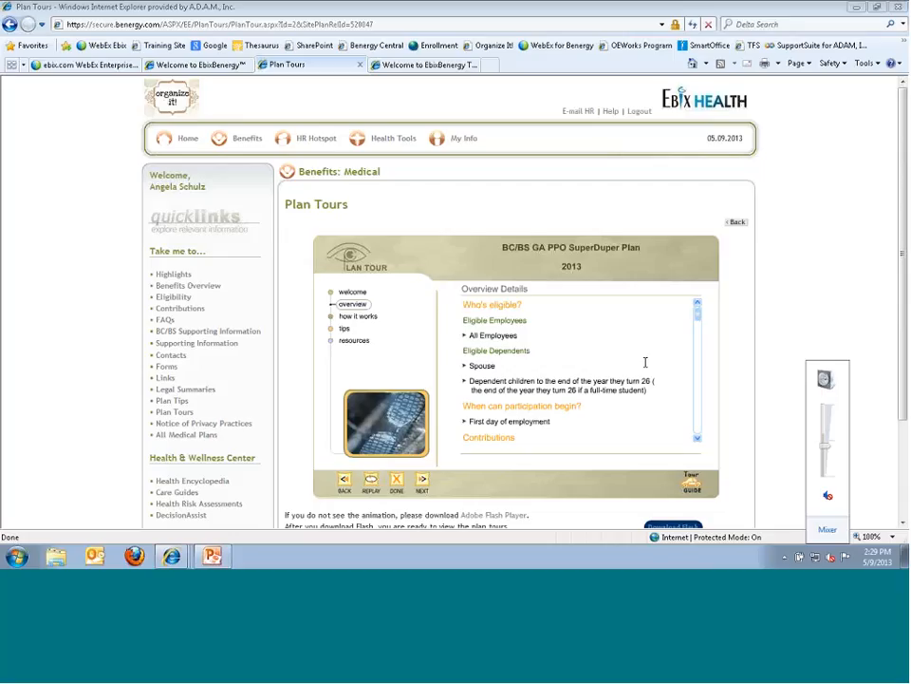
left_click_drag(698, 310, 698, 431)
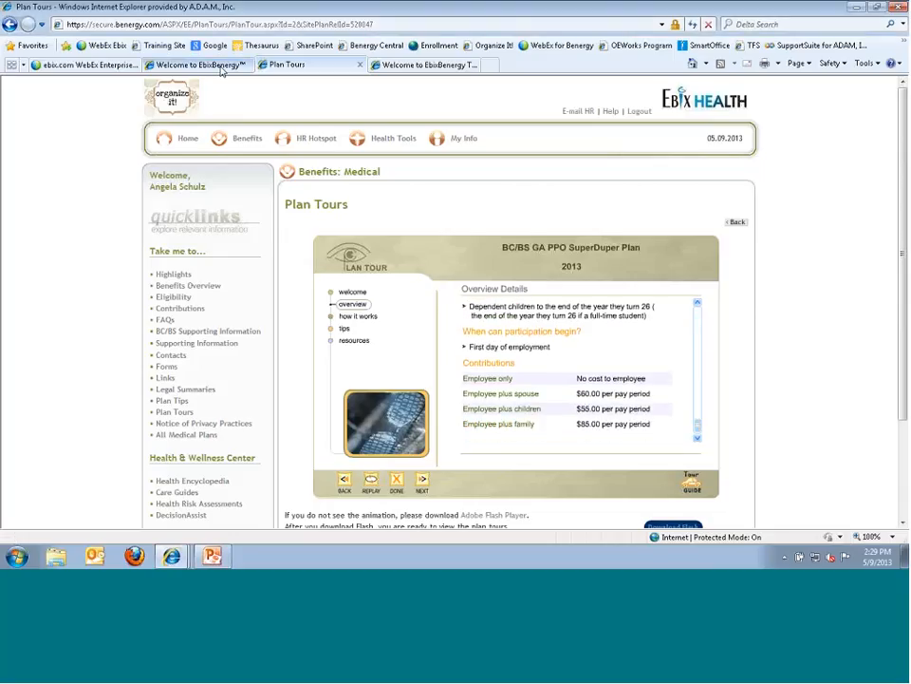
left_click(193, 65)
left_click(444, 158)
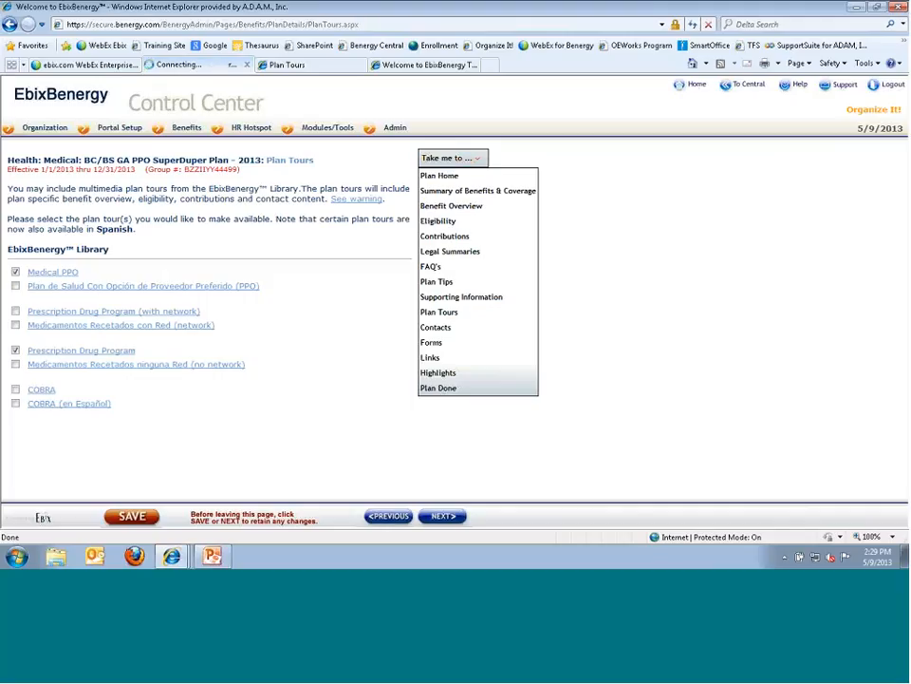
- Open the plan's Contributions page and compare its $0, $60, $55, $85 tiers with the plan tour
left_click(444, 236)
scroll(285, 304, "down", 3)
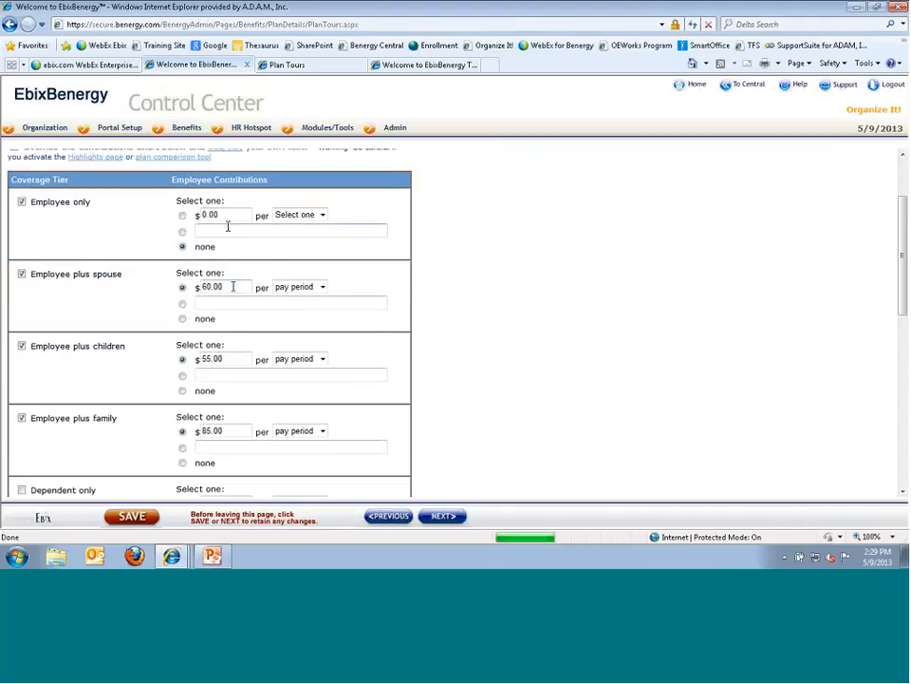
left_click(317, 69)
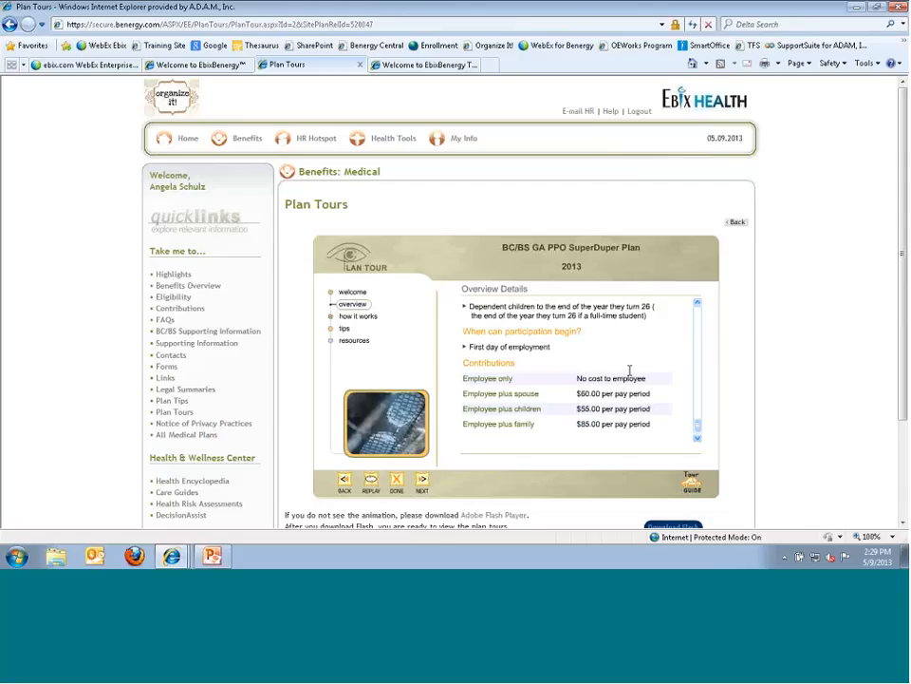
left_click(193, 66)
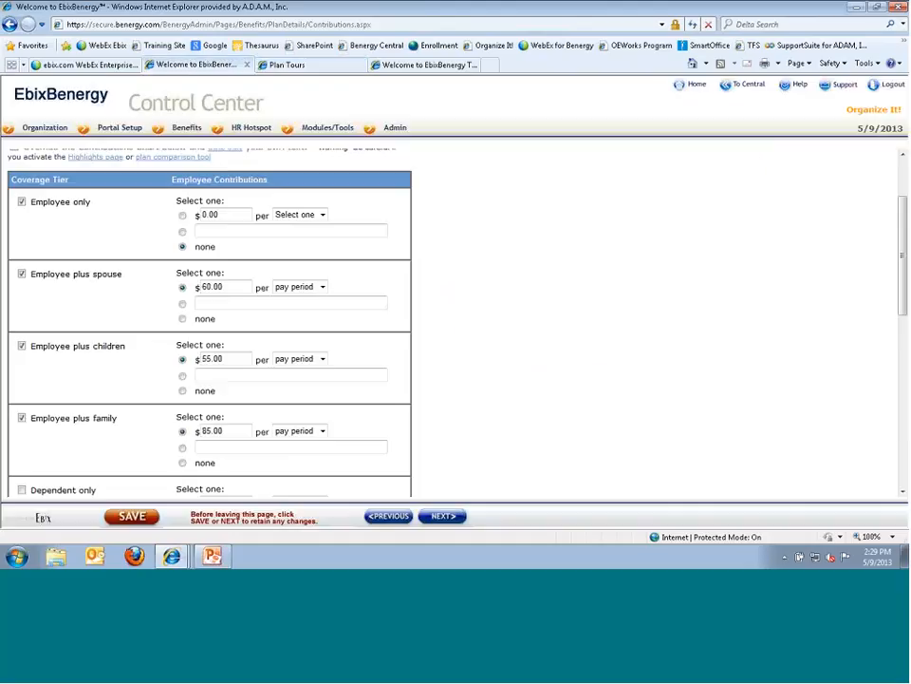
scroll(379, 167, "up", 2)
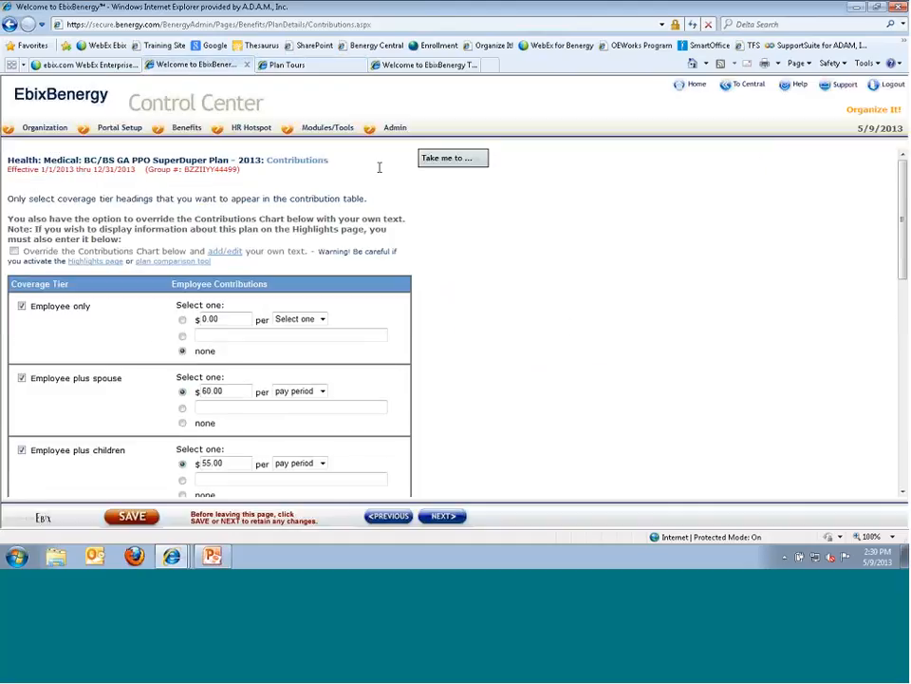
left_click(453, 158)
- Jump to the plan's Contacts page, then advance through Forms and Links to Highlights
left_click(446, 312)
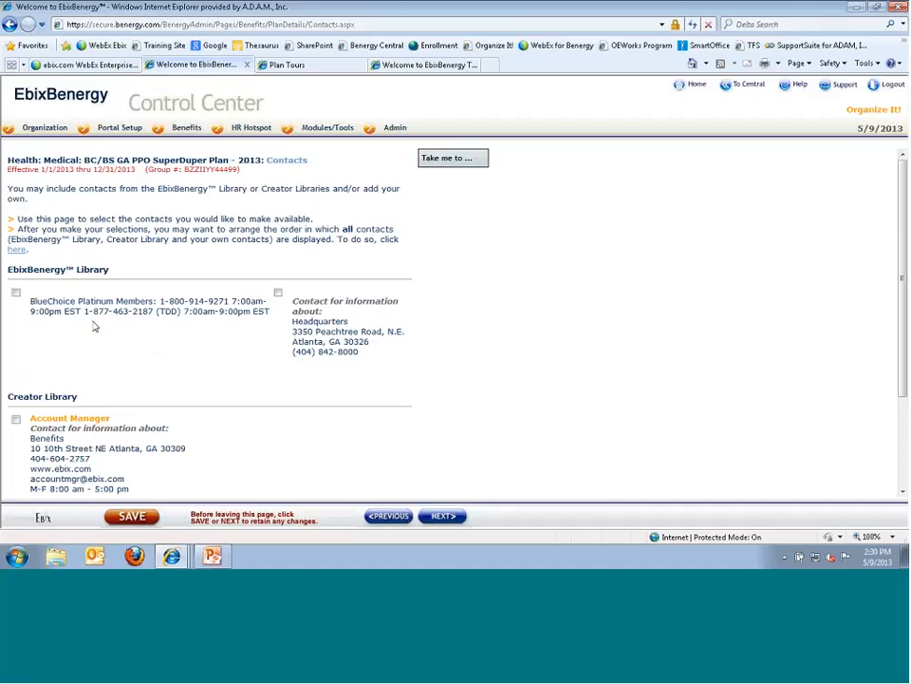
scroll(46, 334, "down", 3)
scroll(46, 334, "down", 2)
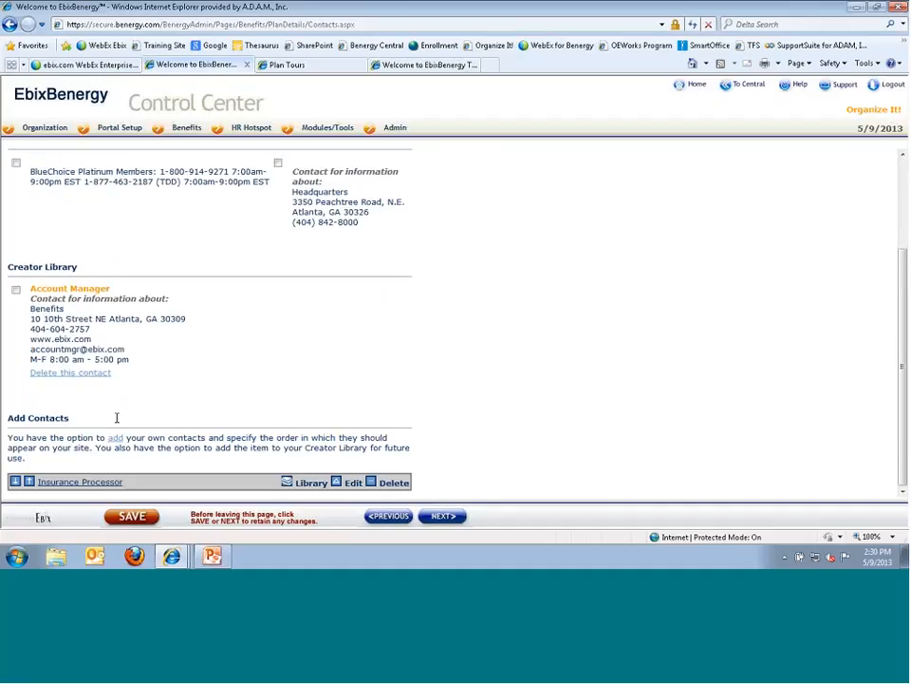
left_click(442, 516)
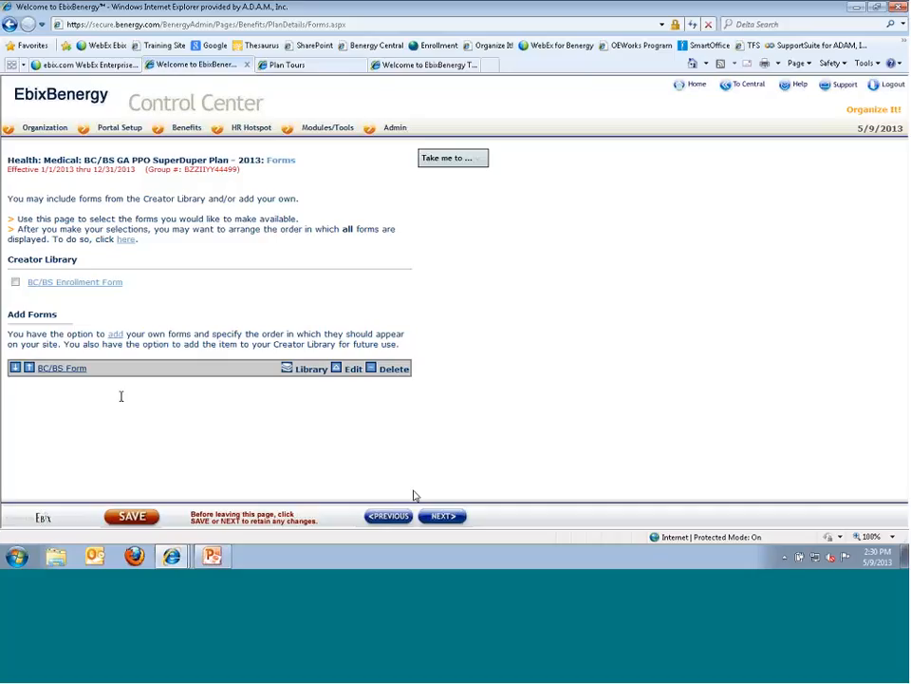
left_click(444, 516)
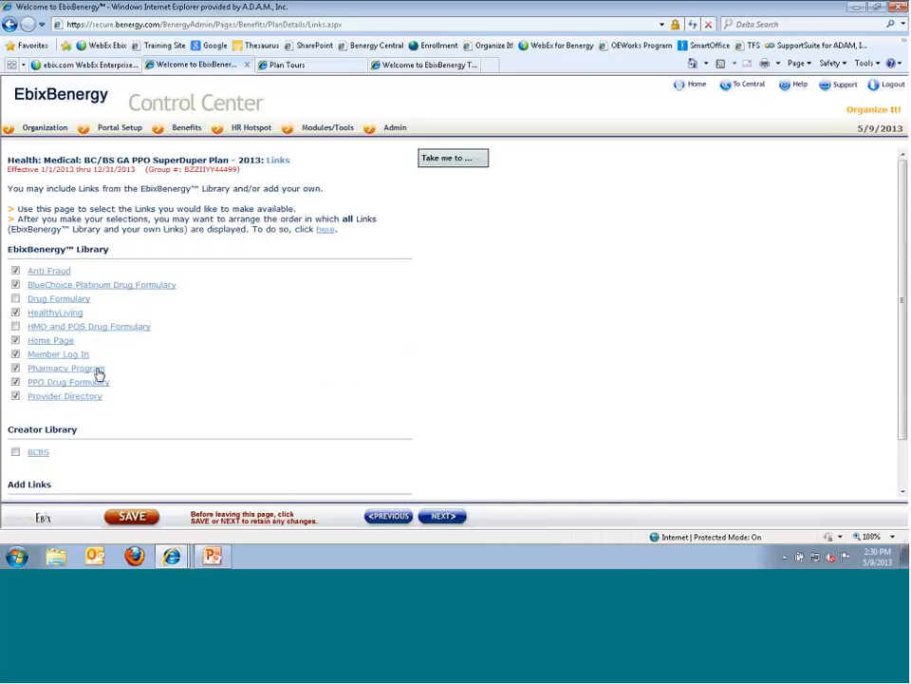
scroll(85, 370, "down", 1)
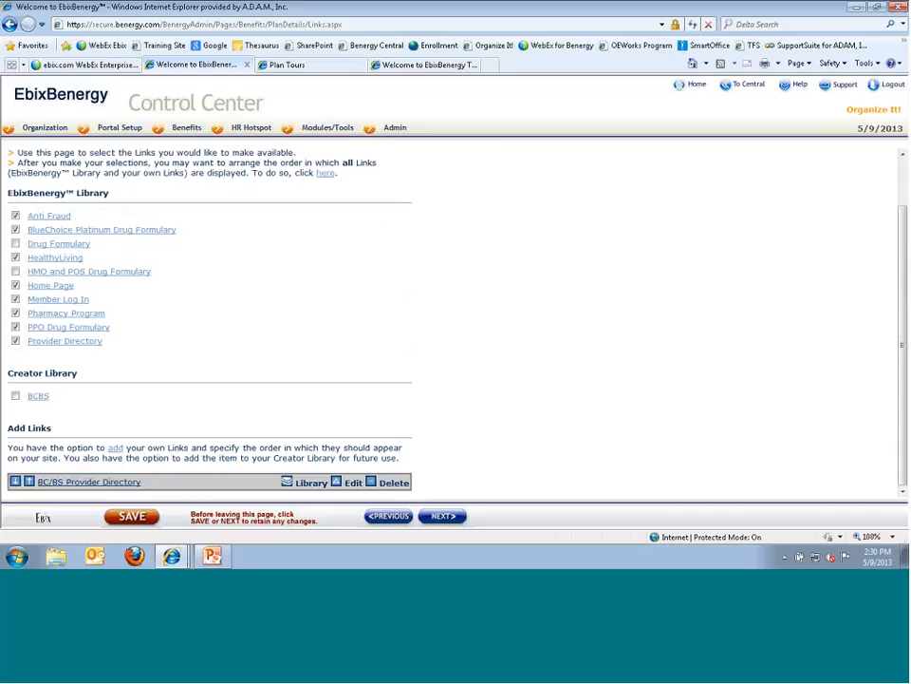
left_click(426, 517)
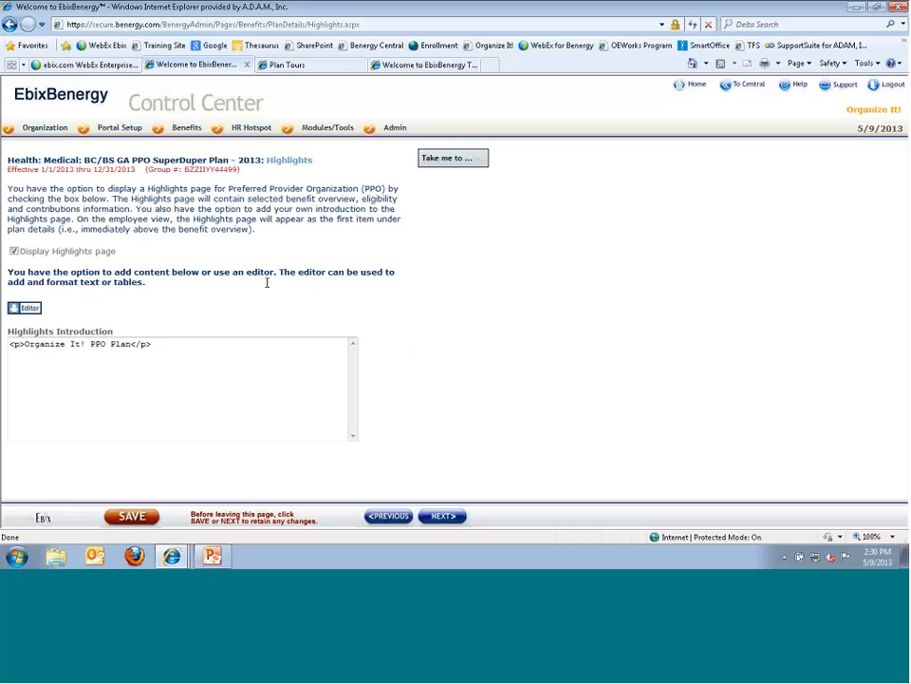
- Compare the employee portal's Medical benefits page with the Control Center Highlights page
key("ctrl+Tab")
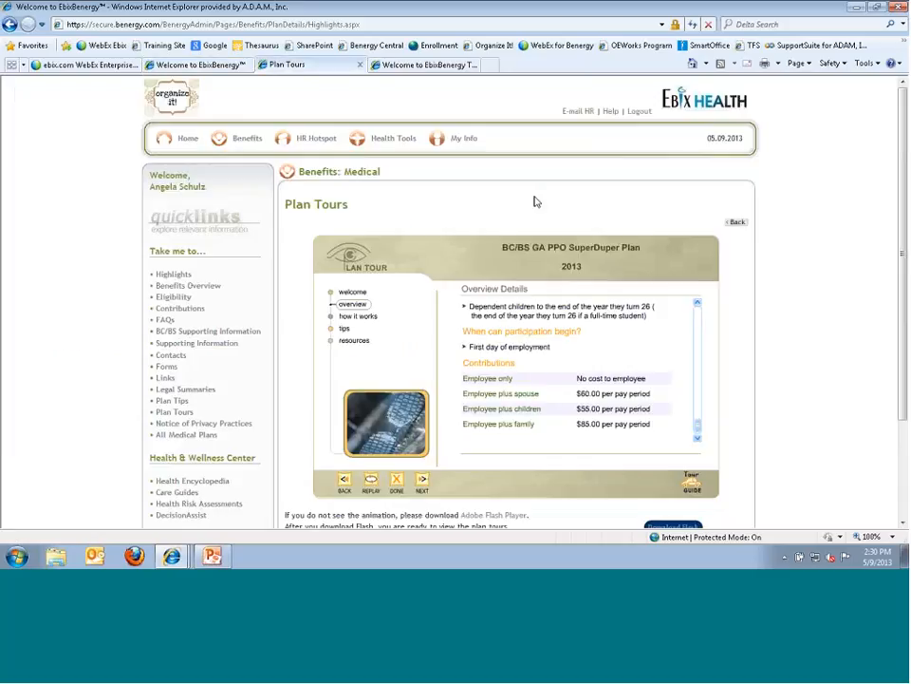
left_click(736, 224)
mouse_move(248, 142)
mouse_move(226, 159)
left_click(310, 168)
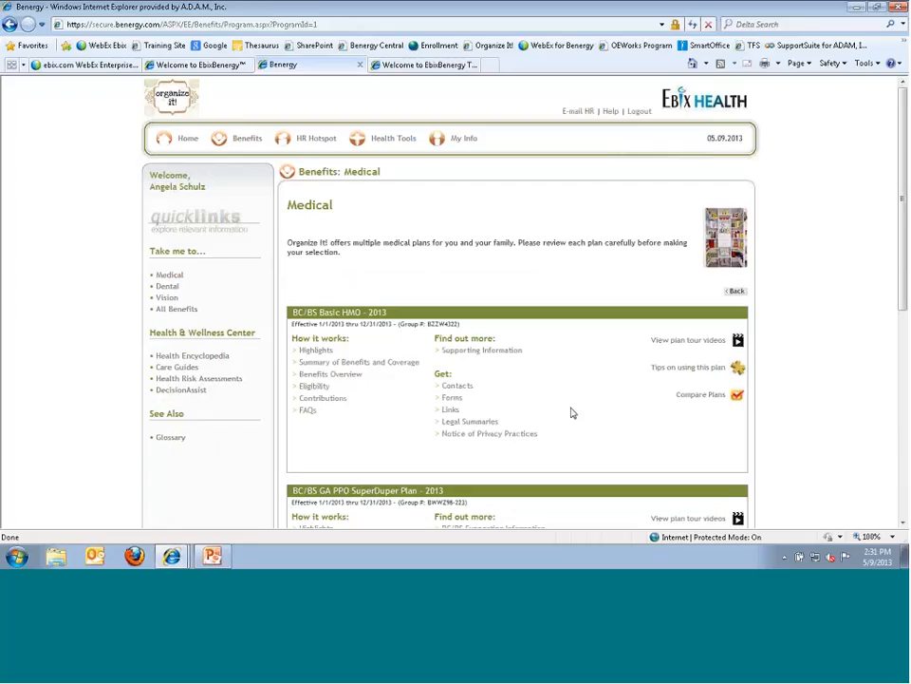
left_click(218, 65)
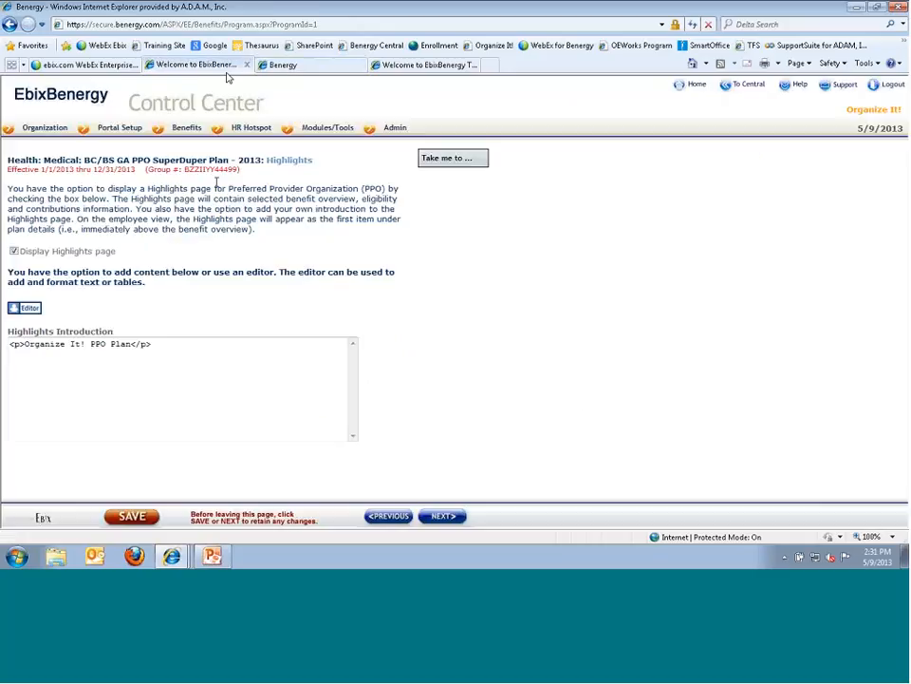
left_click(283, 64)
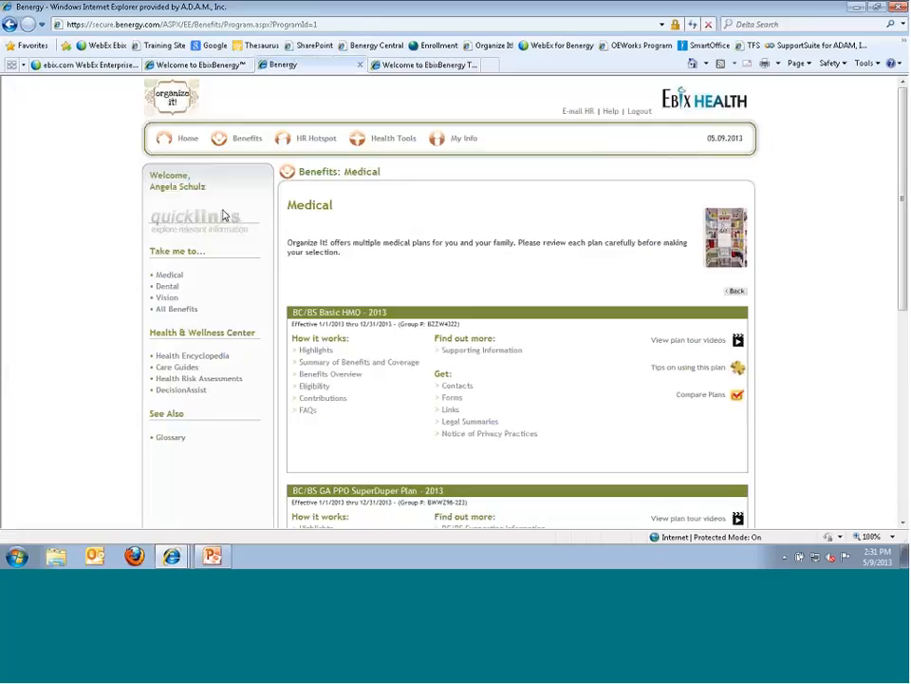
left_click(161, 65)
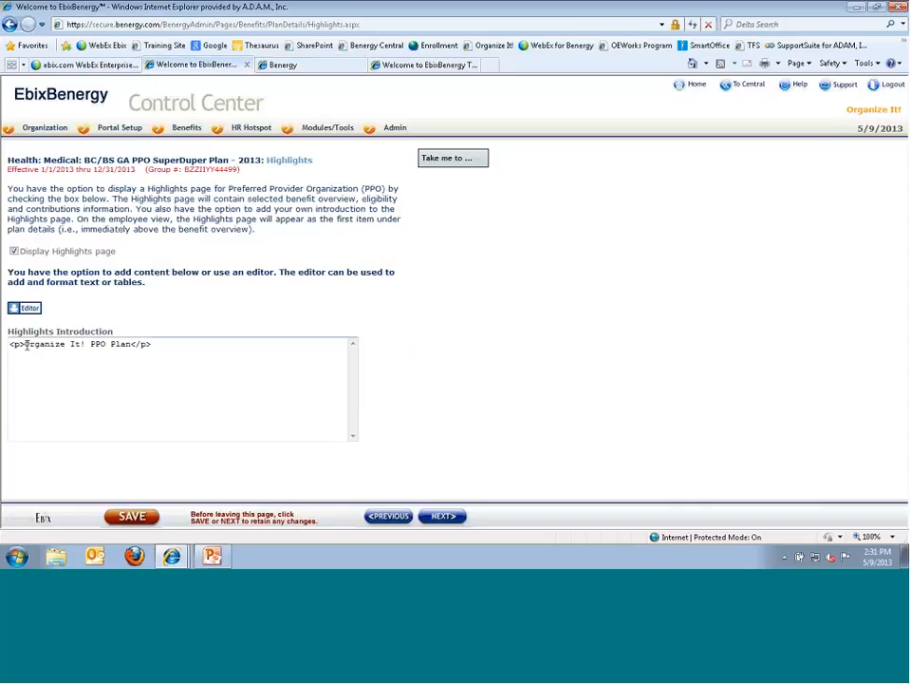
- Open the 'Organize It! PPO Plan' introduction in the editor, close it unchanged, and finish to Plan Done
left_click_drag(24, 344, 63, 362)
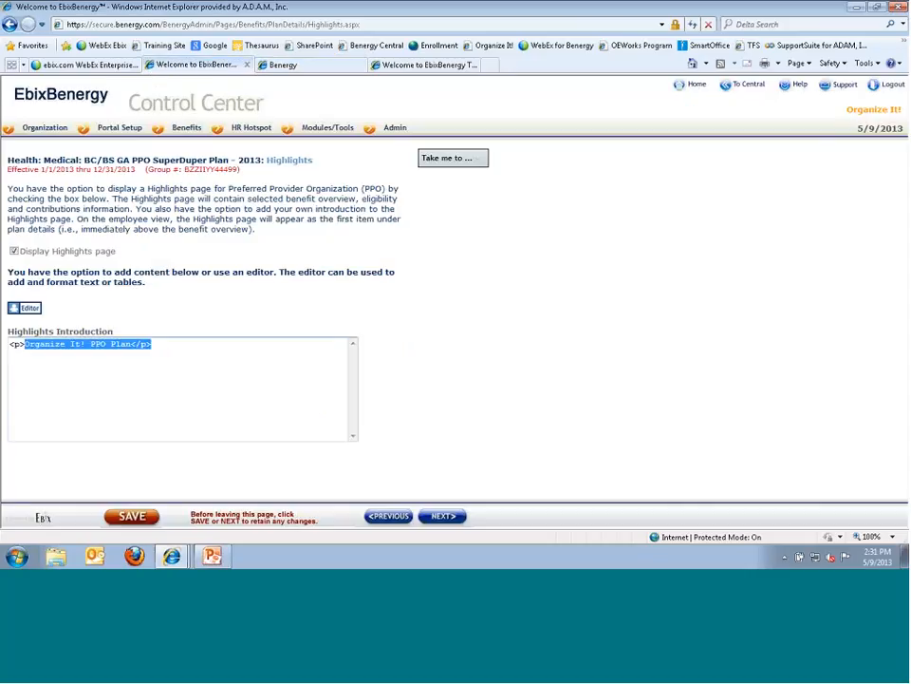
left_click(26, 309)
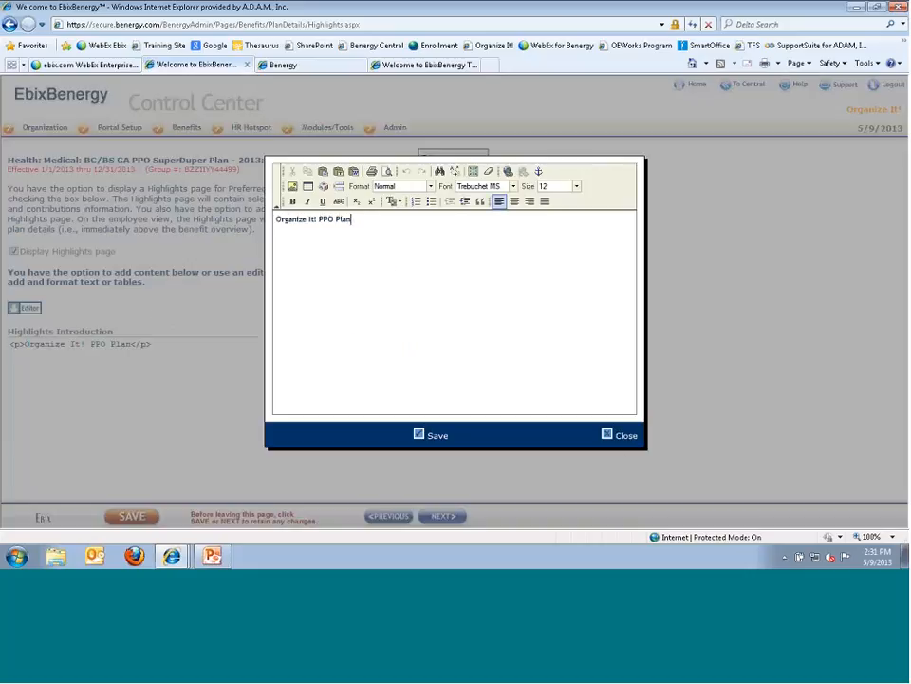
left_click(613, 436)
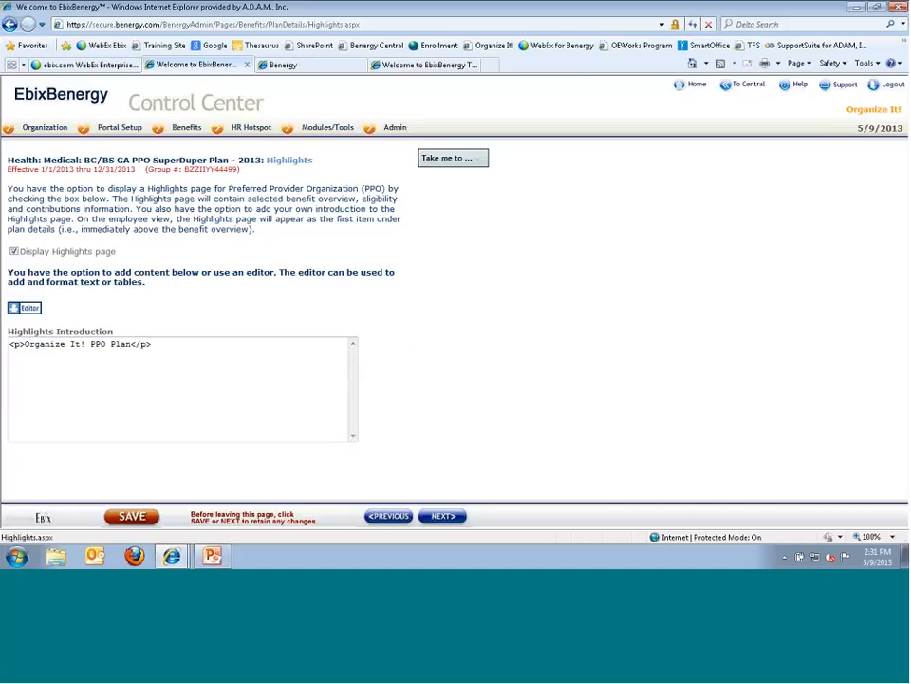
left_click(430, 519)
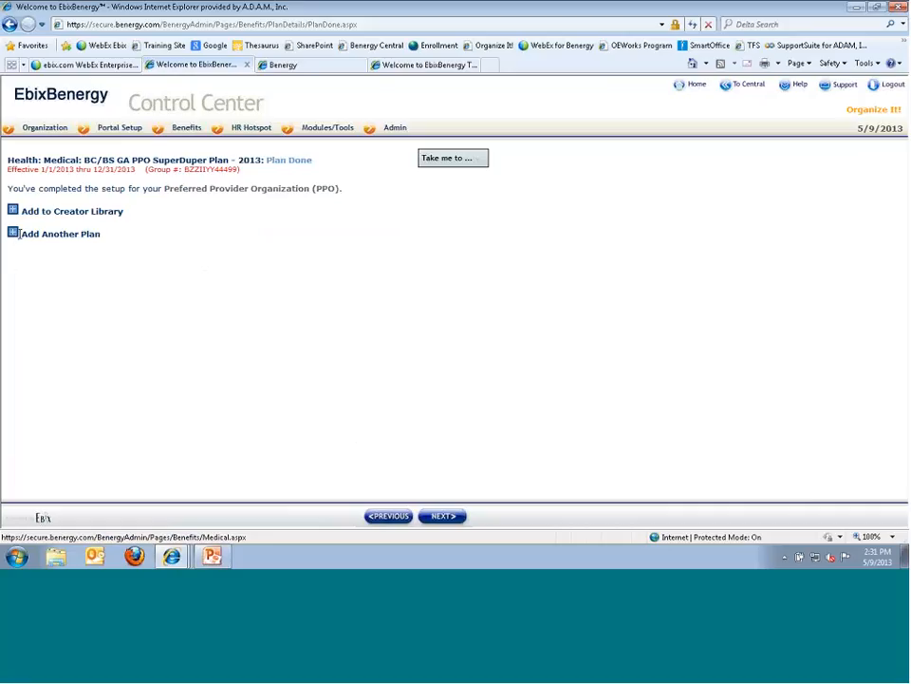
- Advance to Dental setup, listing Dental Supreme and Dental Basic plans for 2011–2013
left_click(443, 516)
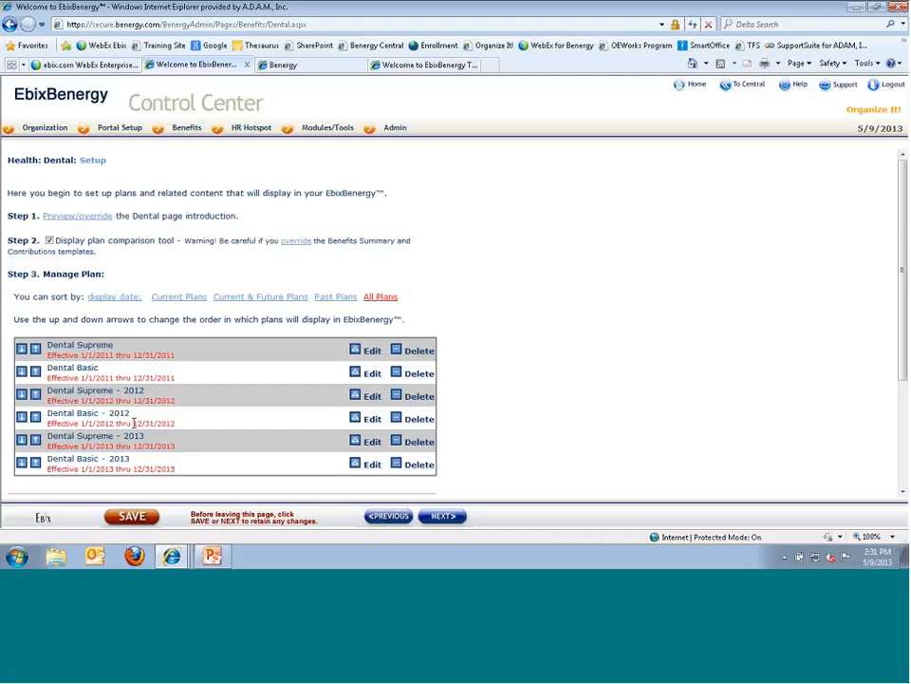
mouse_move(186, 127)
mouse_move(166, 147)
mouse_move(219, 183)
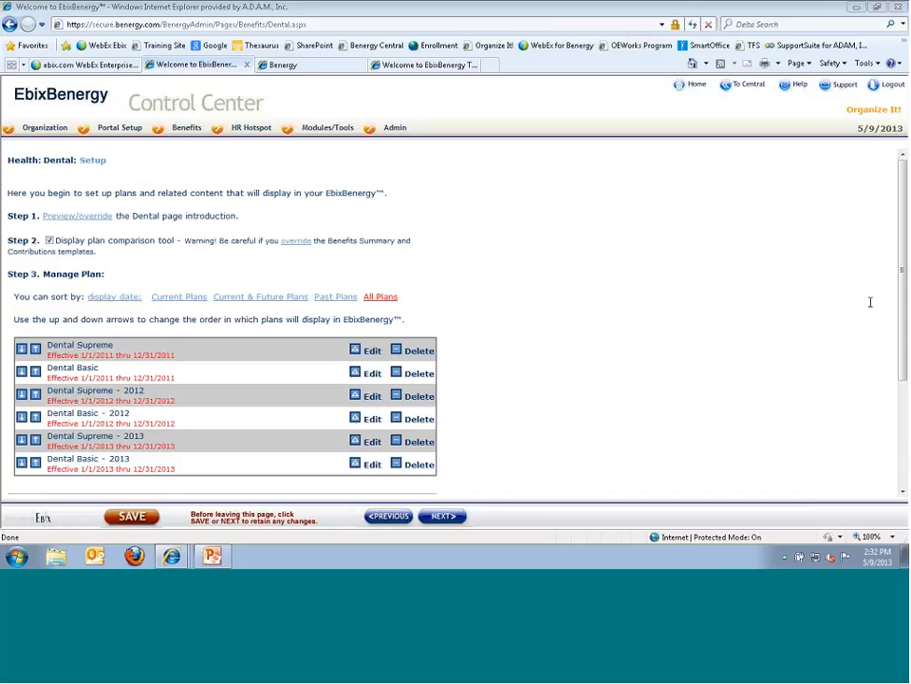
- From Benefits > Health > Medical, go to the SuperDuper PPO plan's Eligibility section
mouse_move(173, 136)
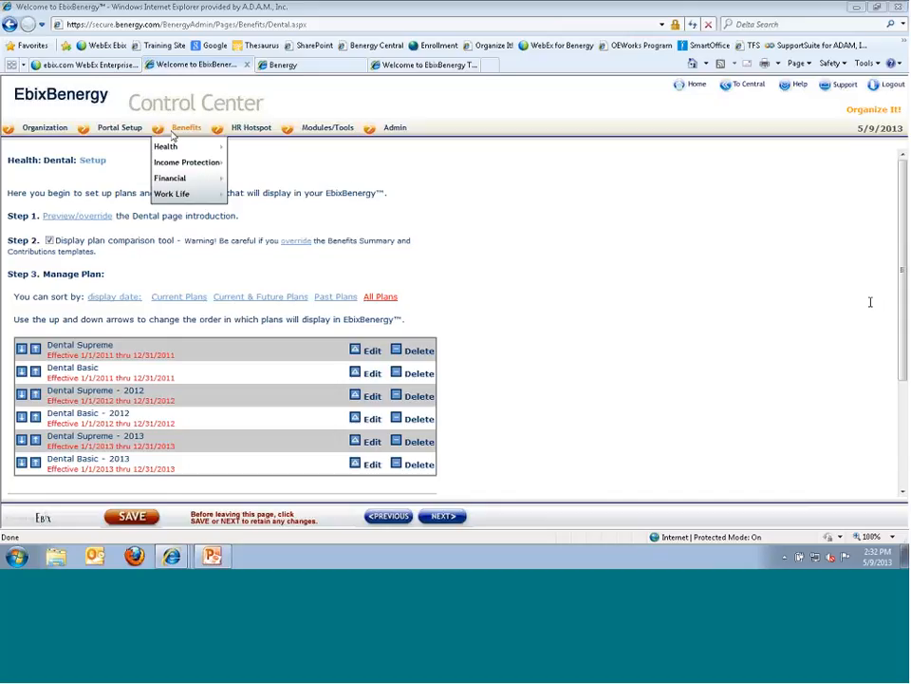
mouse_move(201, 147)
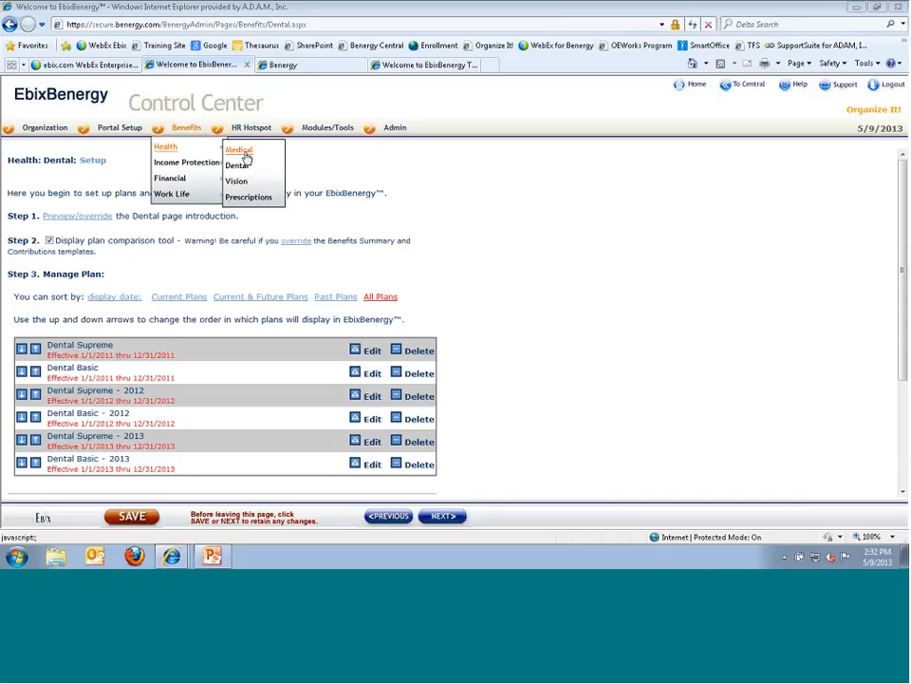
left_click(243, 152)
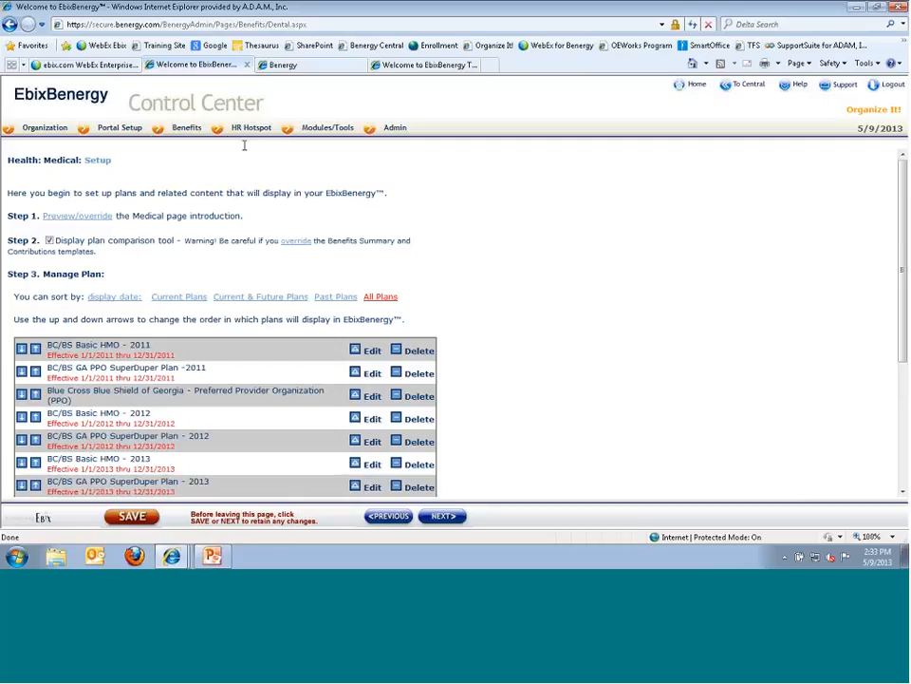
scroll(342, 388, "down", 3)
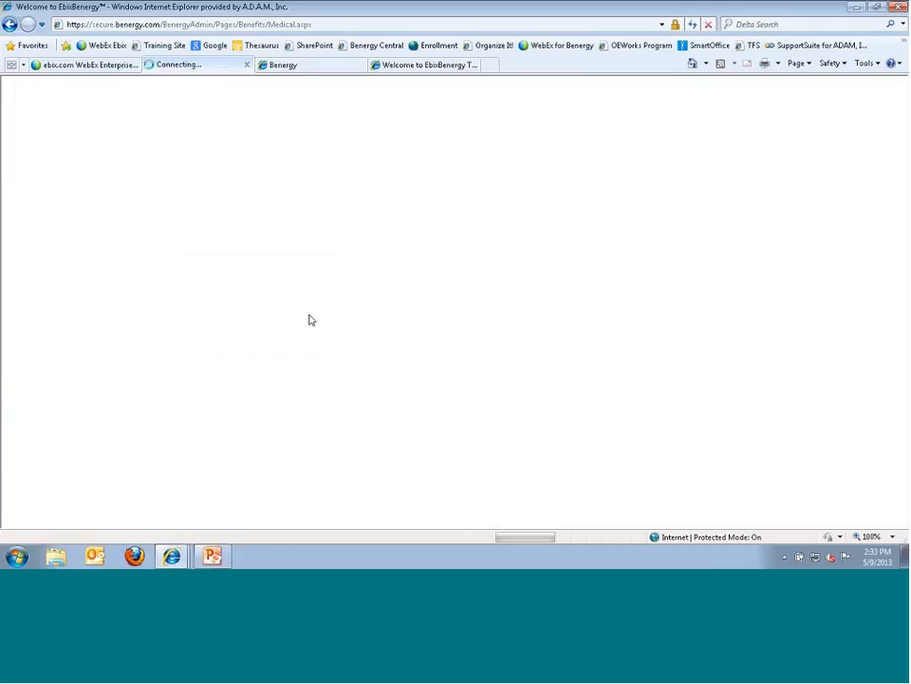
left_click(450, 158)
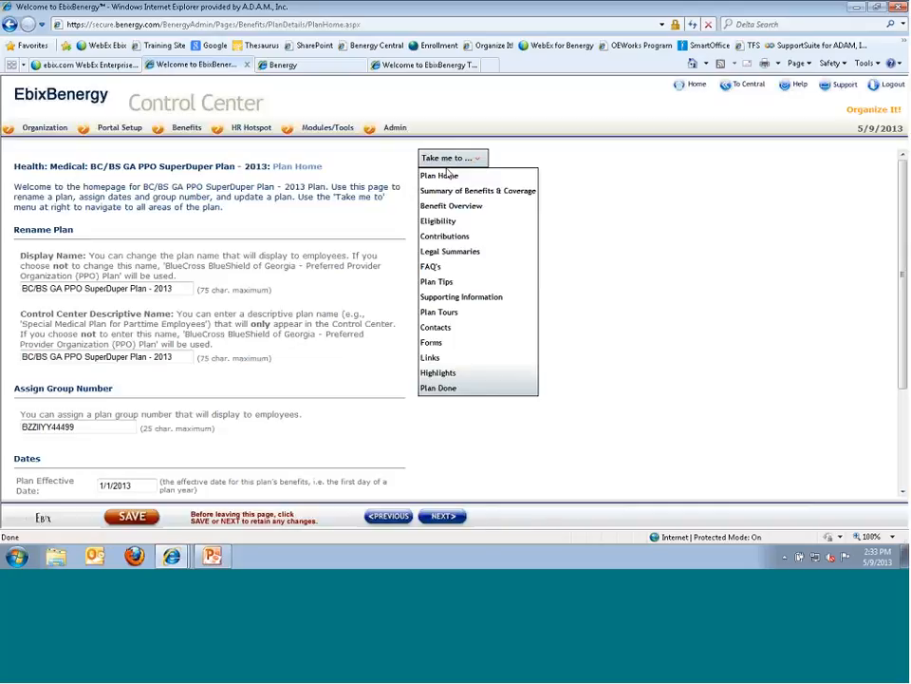
left_click(437, 222)
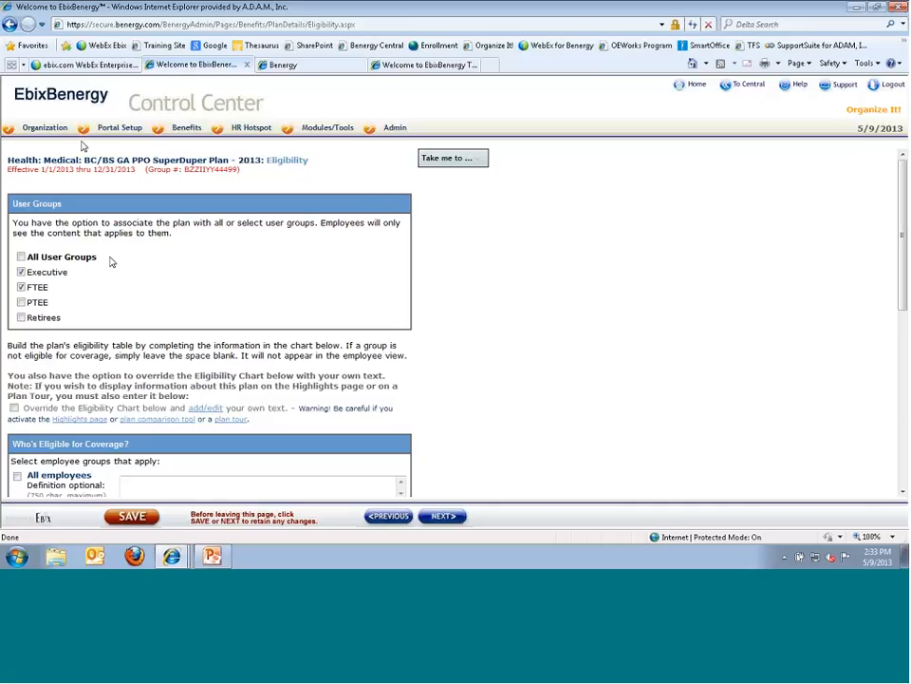
- Browse the Benefits menu, then open the 'Take me to...' section list on the Eligibility page
mouse_move(187, 128)
mouse_move(210, 168)
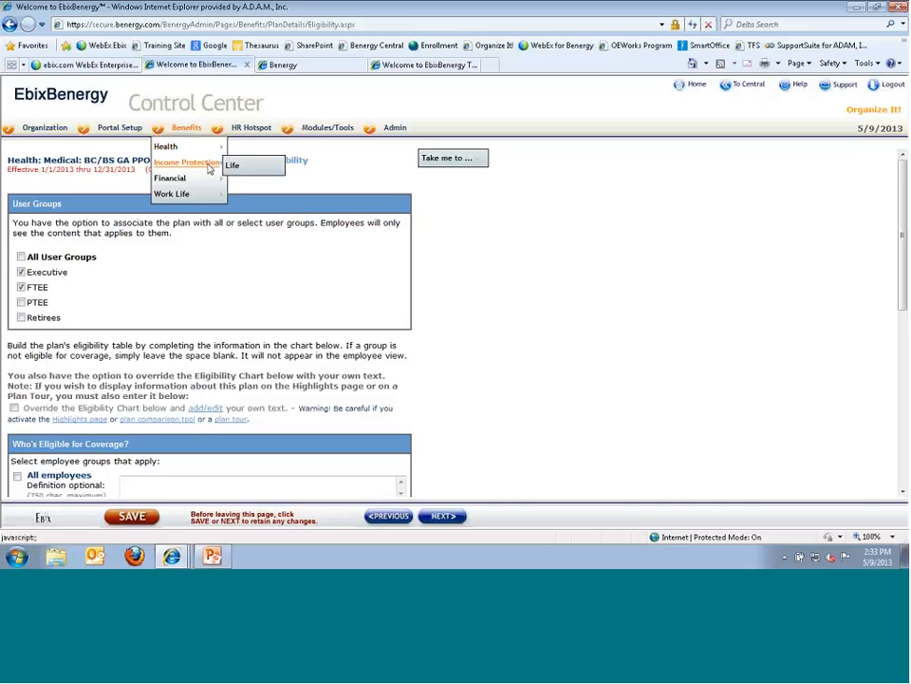
mouse_move(175, 180)
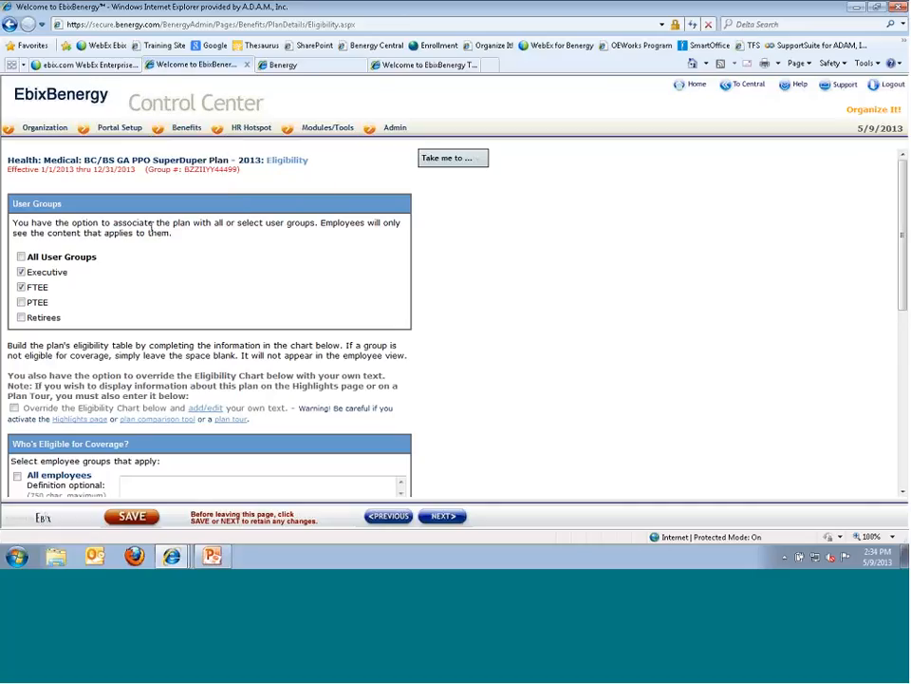
left_click(464, 158)
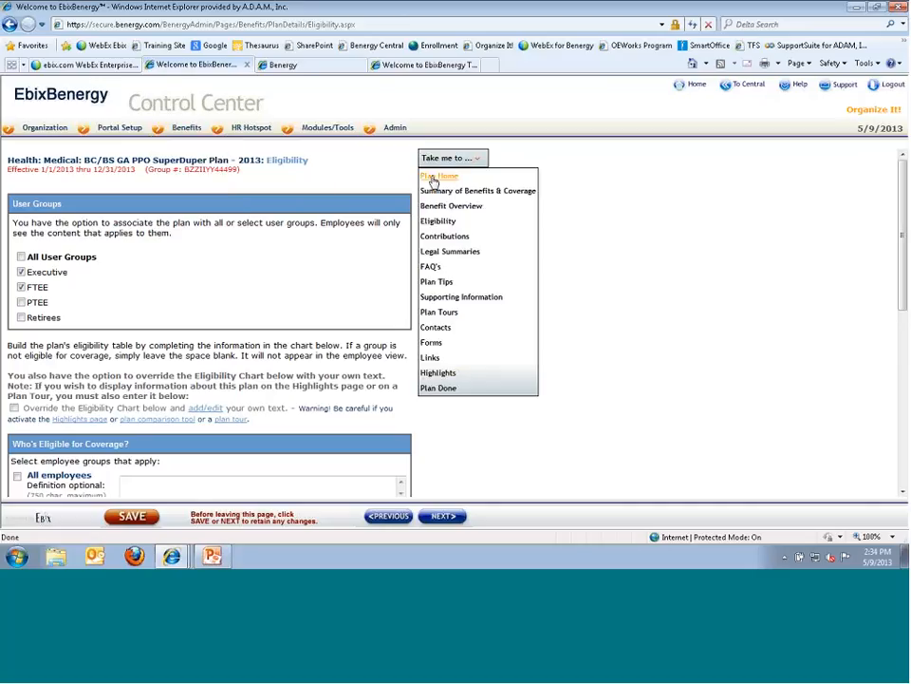
- Go to Plan Home and review dates 1/1/2013–12/31/2013 and display start 9/5/2012
left_click(434, 180)
scroll(180, 413, "down", 3)
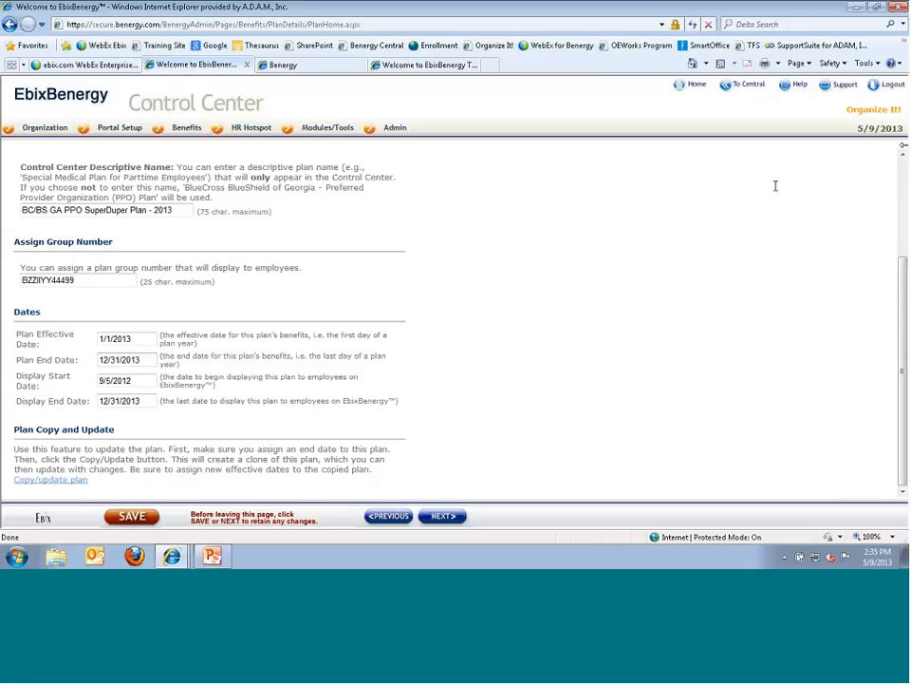
mouse_move(256, 136)
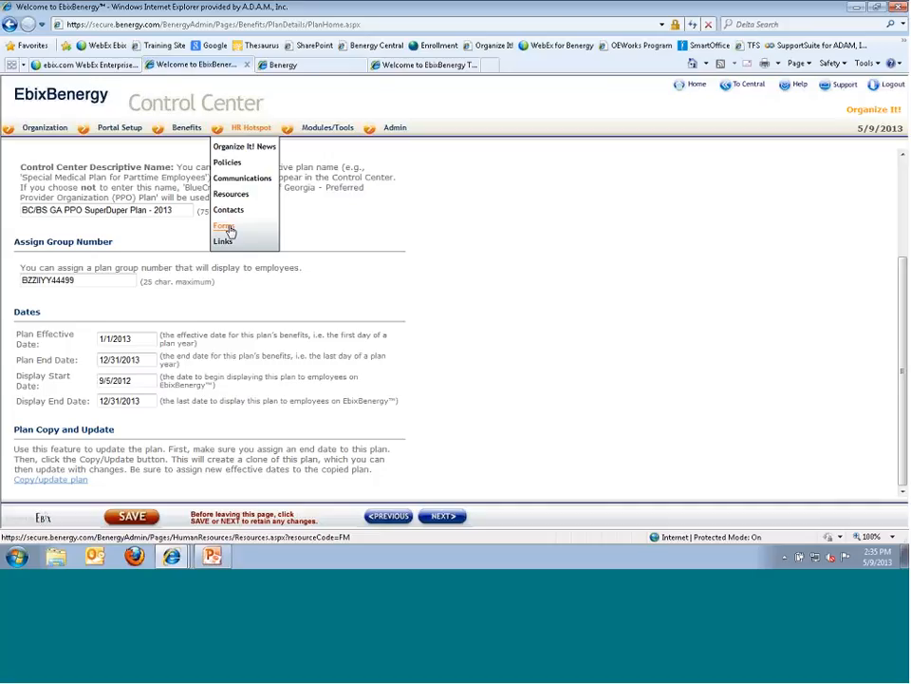
- On HR Links, re-tick the Glossary link, confirm All User Groups, then switch to the employee portal
left_click(223, 244)
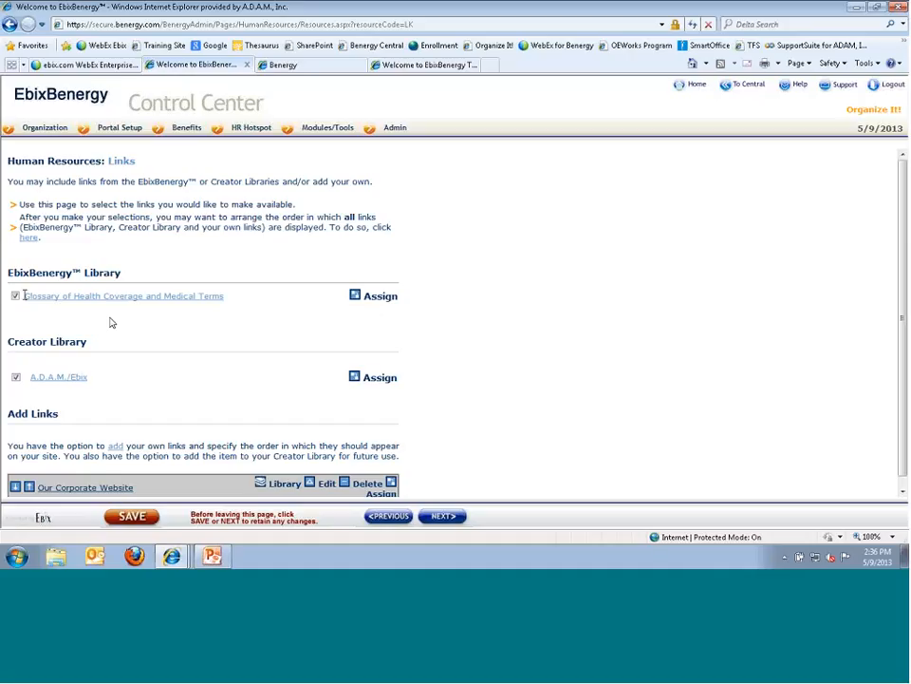
left_click(15, 295)
left_click(15, 295)
left_click(365, 297)
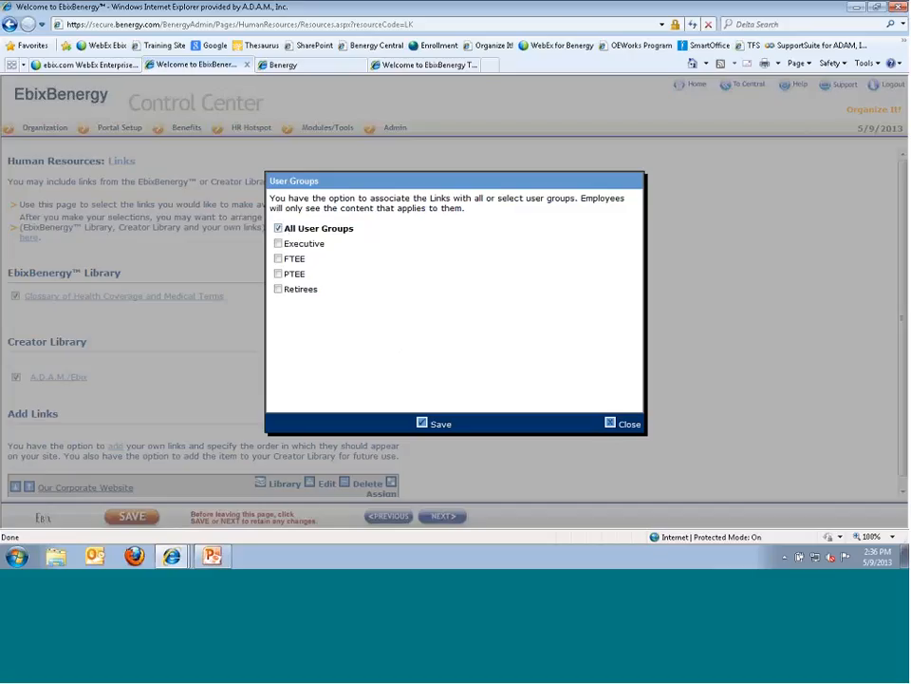
left_click(610, 425)
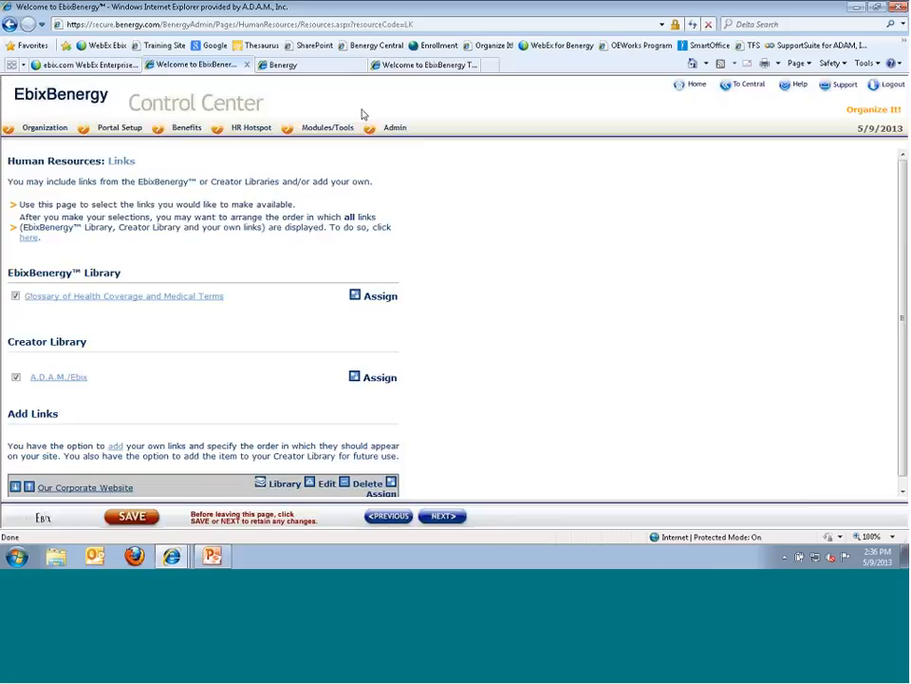
left_click(292, 68)
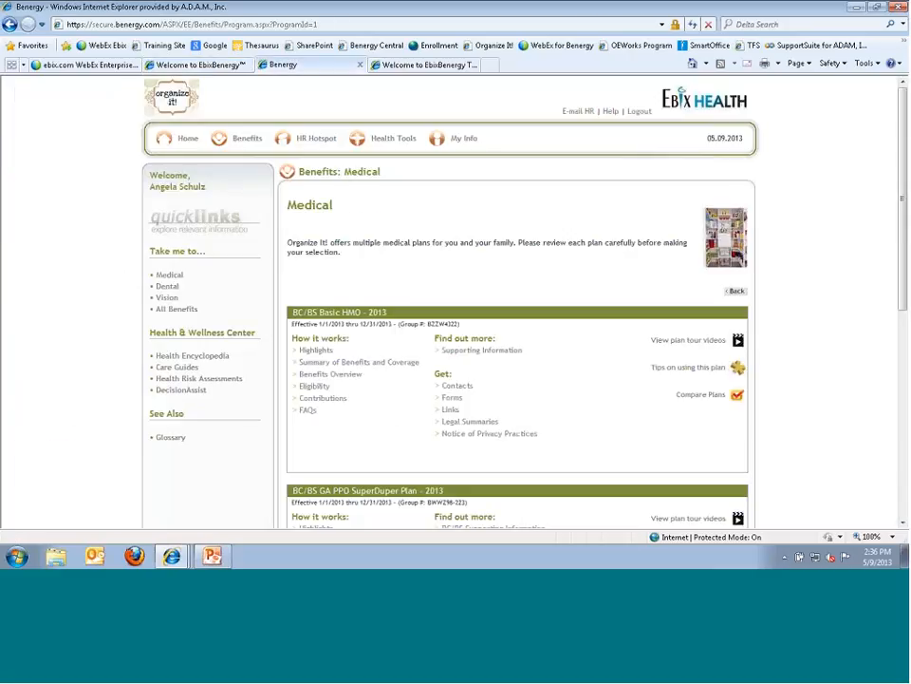
- From the employee HR Hotspot page, open the Glossary of Health Coverage and Medical Terms PDF, then close it
mouse_move(303, 142)
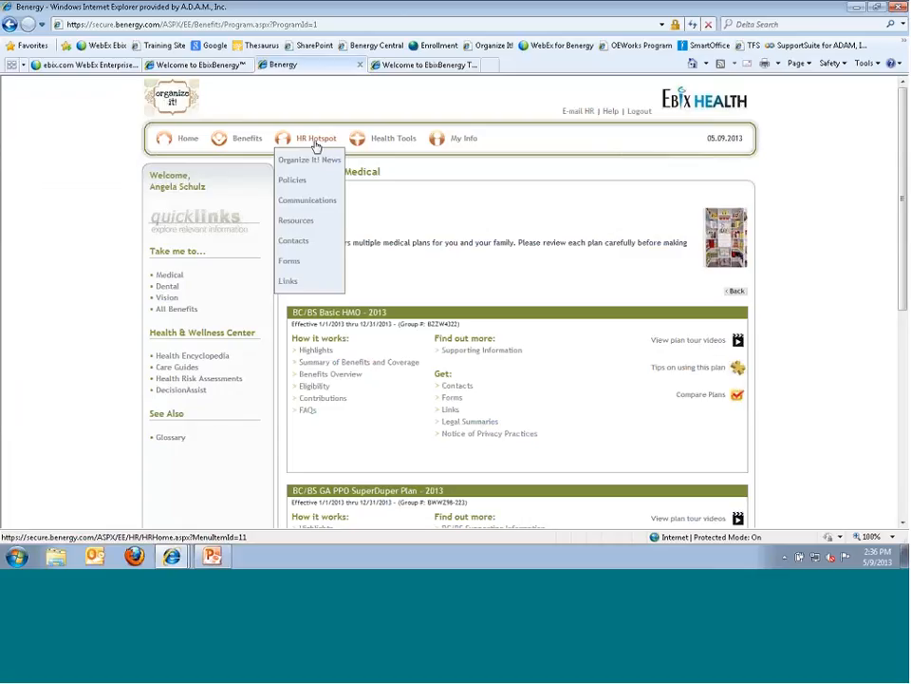
left_click(323, 148)
scroll(299, 321, "down", 1)
scroll(298, 321, "down", 2)
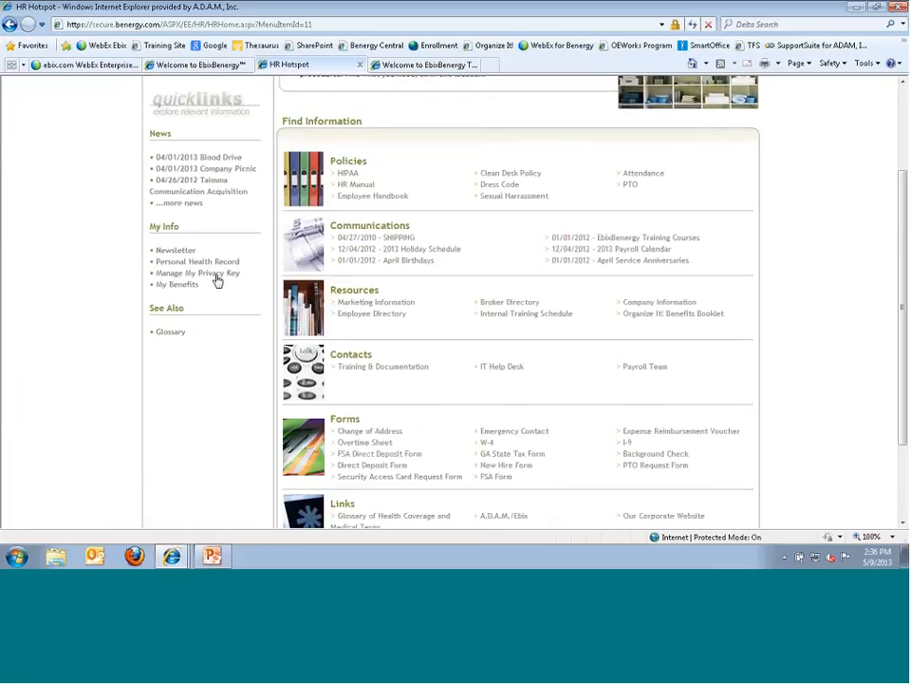
scroll(584, 497, "down", 1)
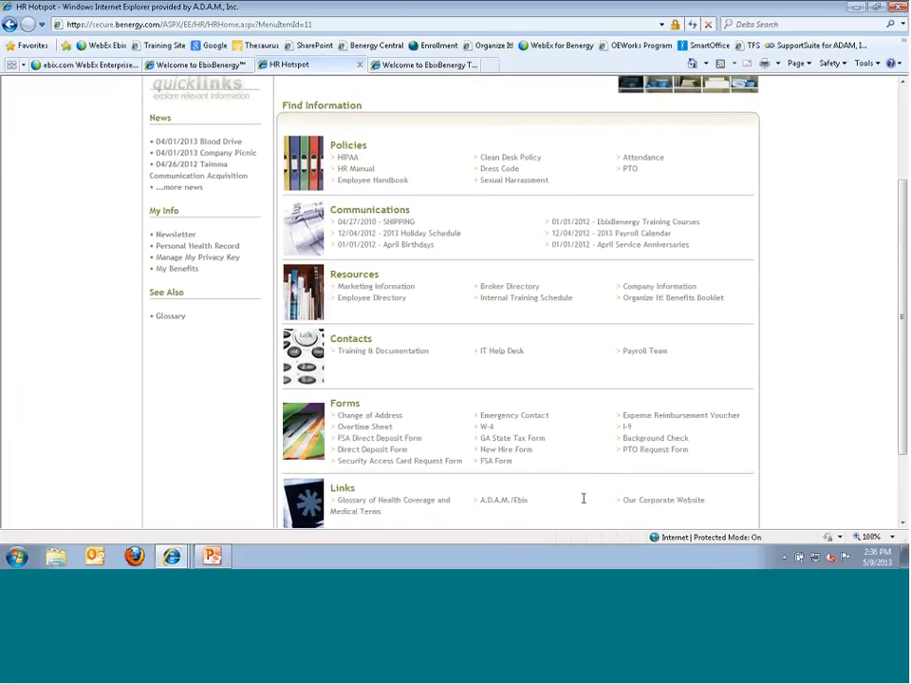
scroll(583, 497, "down", 2)
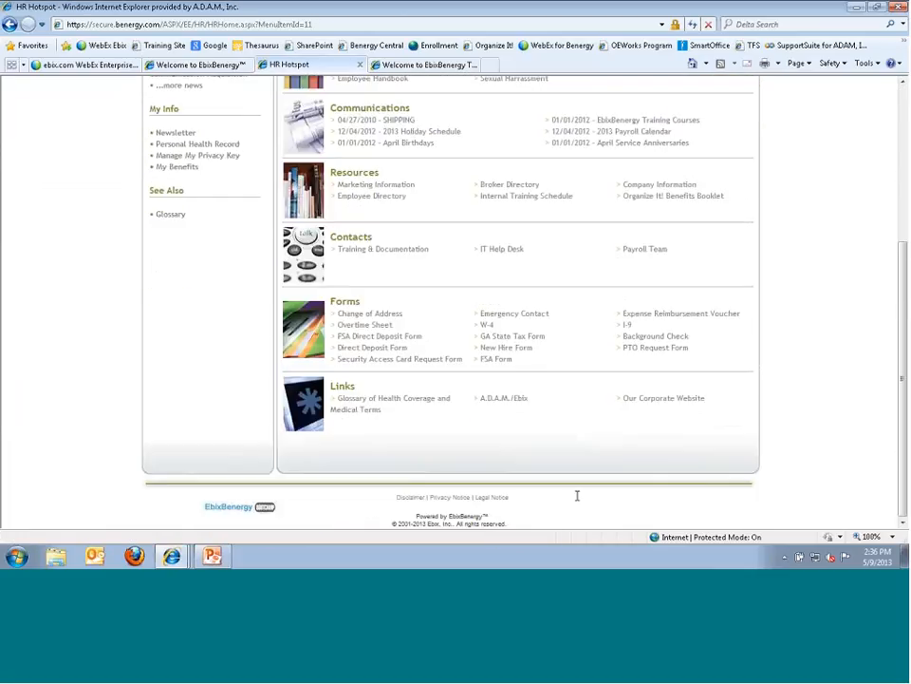
left_click(360, 410)
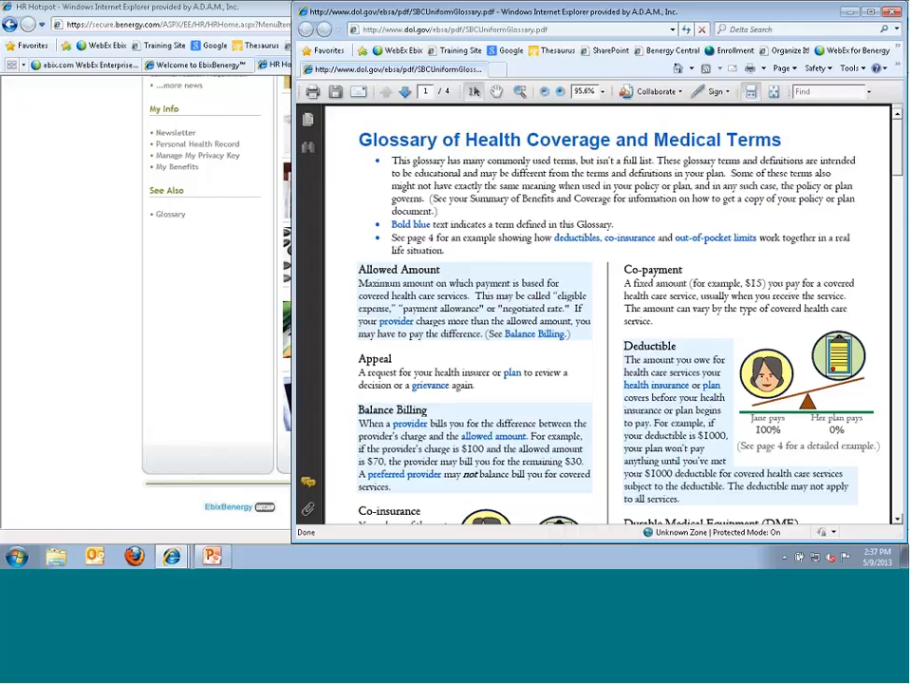
left_click(892, 11)
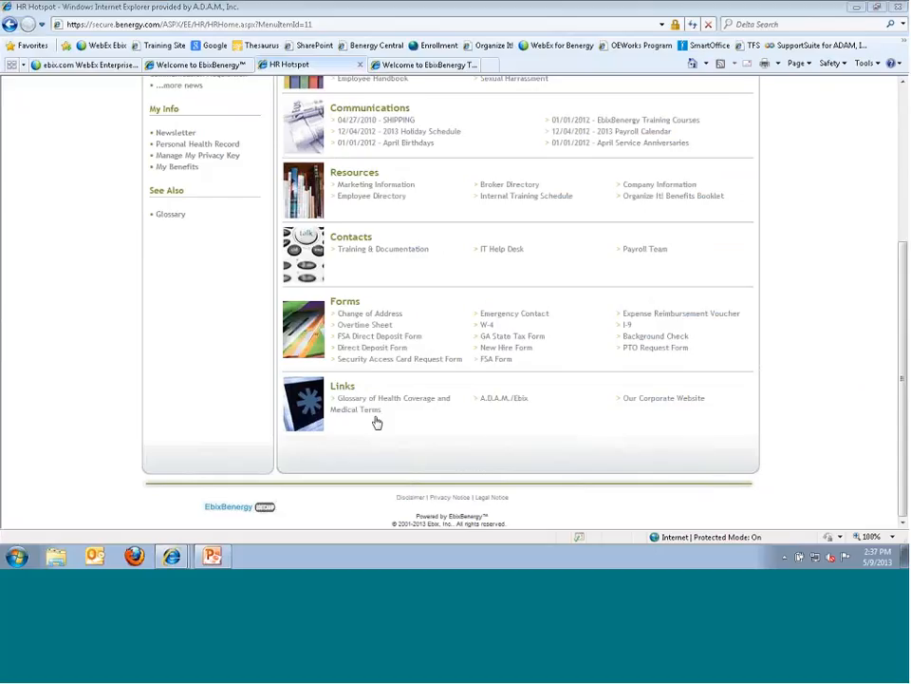
scroll(612, 197, "up", 5)
- Open Modules/Tools > Life Events in the Control Center and preview then close the Marriage checklist
left_click(194, 64)
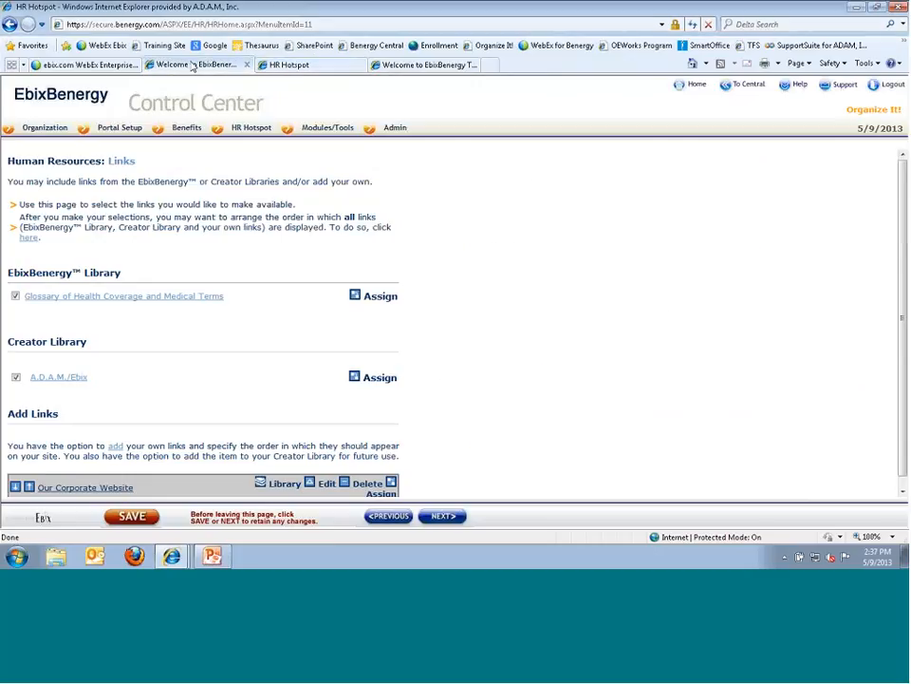
mouse_move(230, 131)
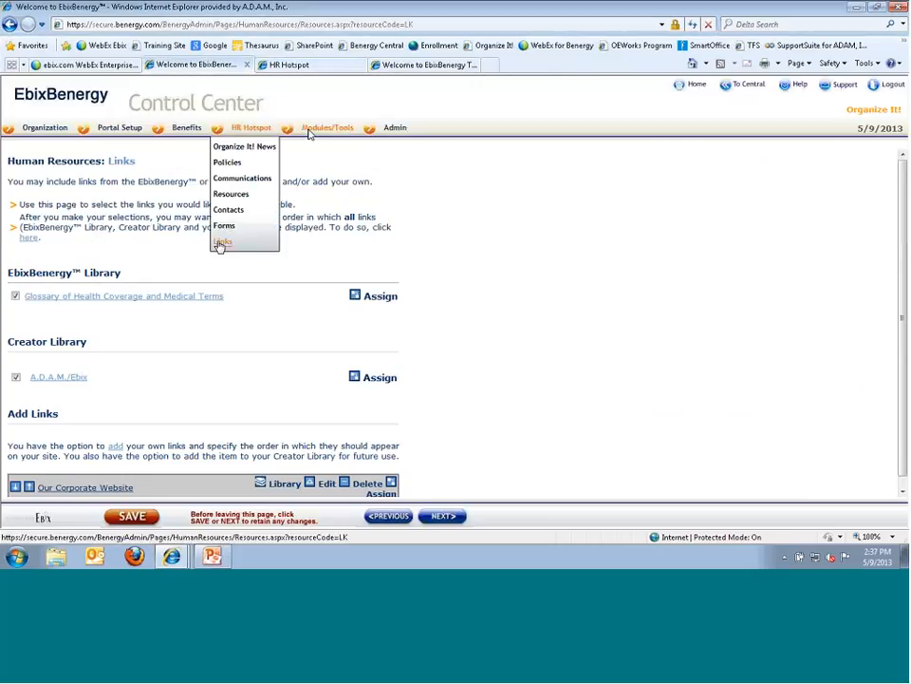
mouse_move(311, 133)
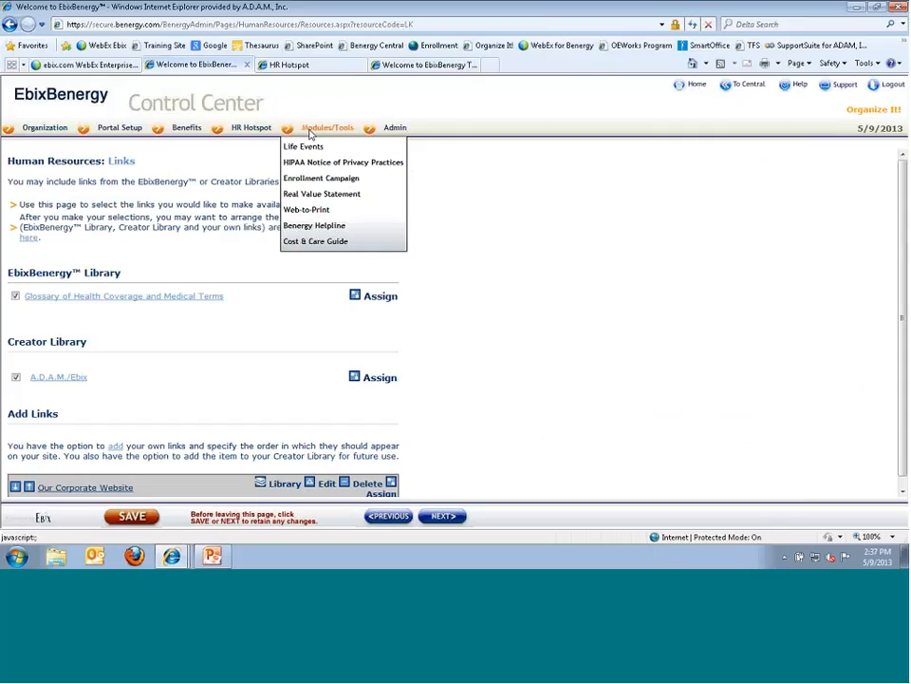
left_click(304, 148)
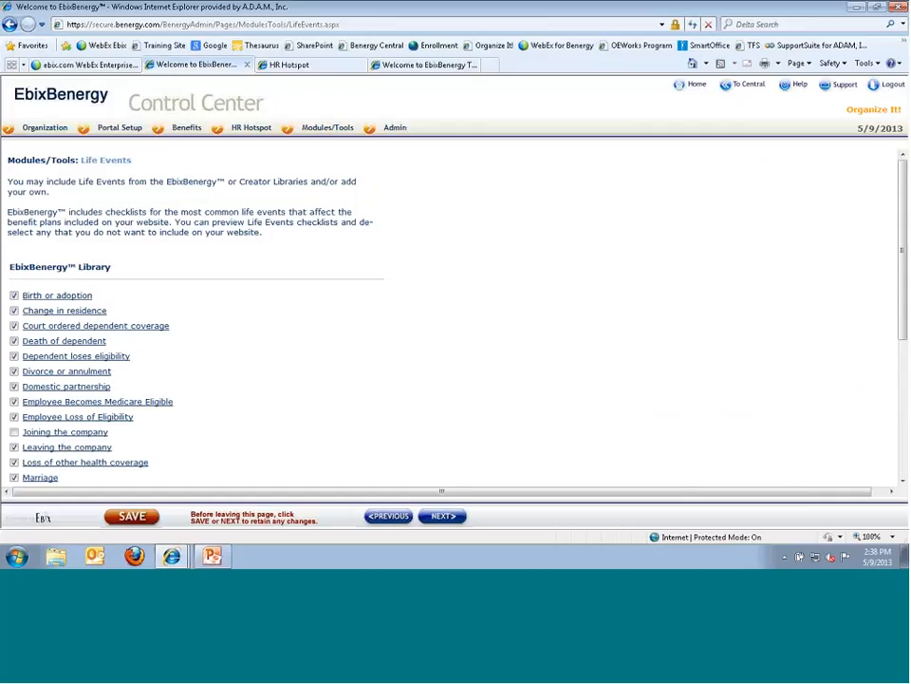
scroll(189, 313, "down", 5)
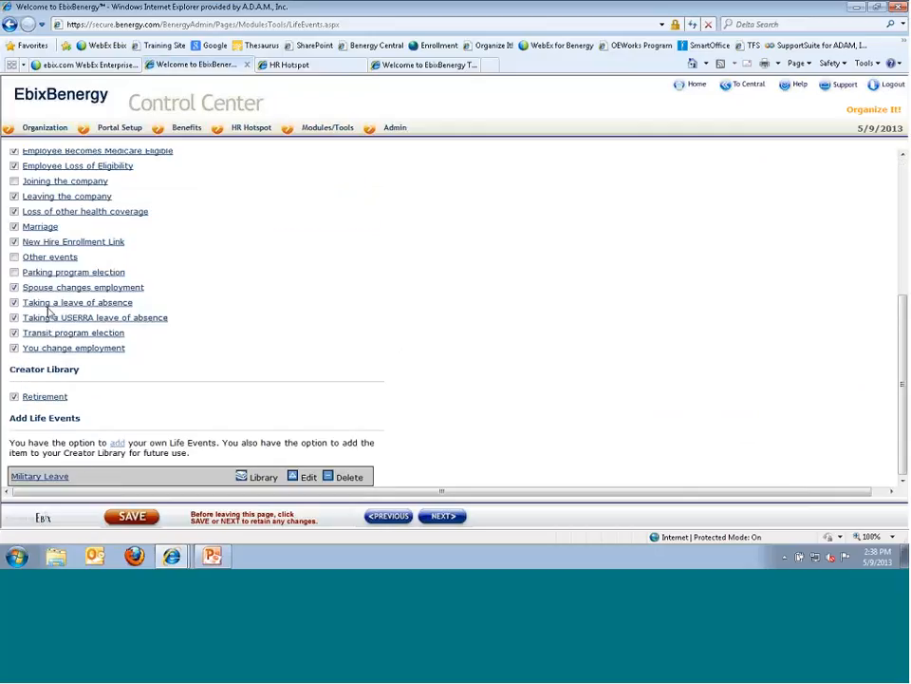
left_click(34, 228)
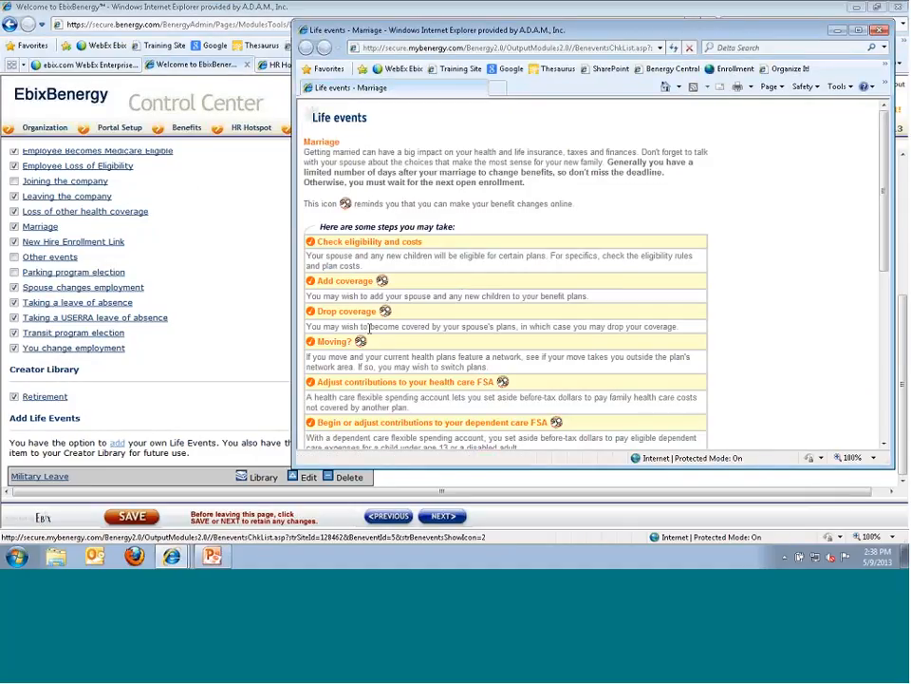
left_click(880, 29)
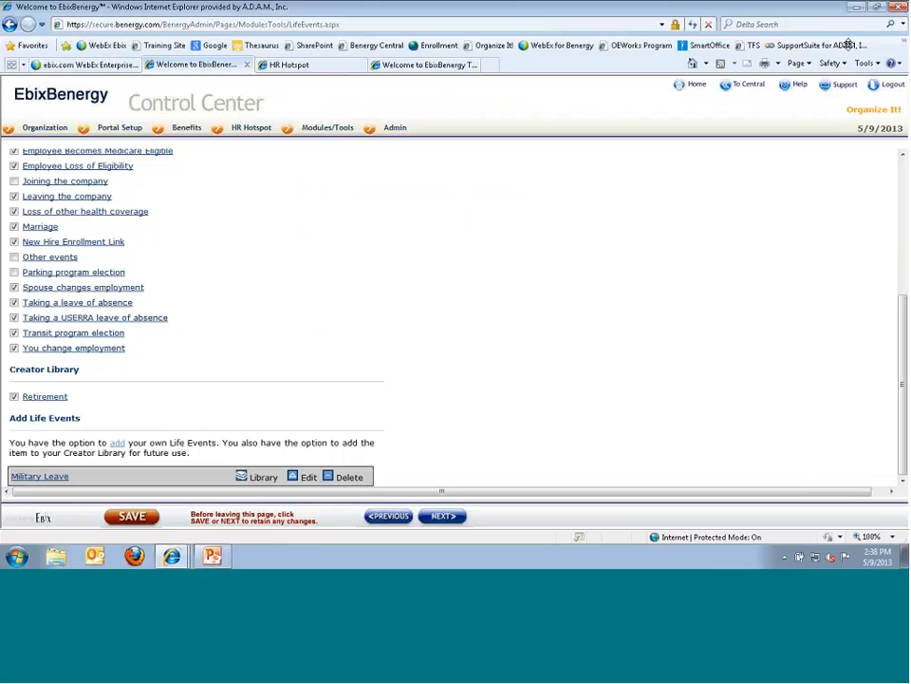
- Preview the Divorce or annulment checklist, highlight its change-deadline text, then return to Life Events settings
scroll(162, 223, "up", 5)
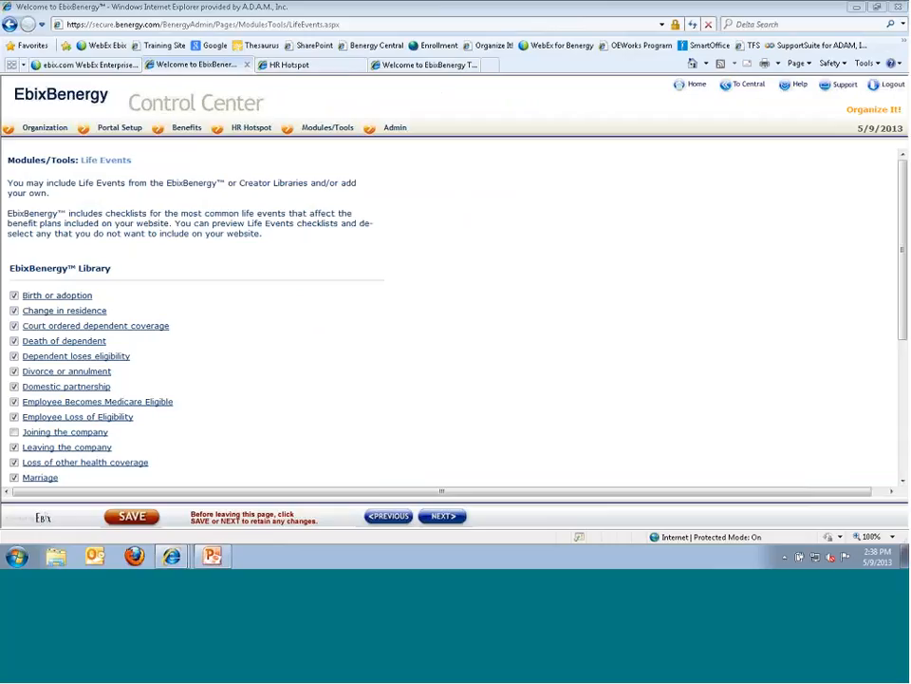
left_click(28, 373)
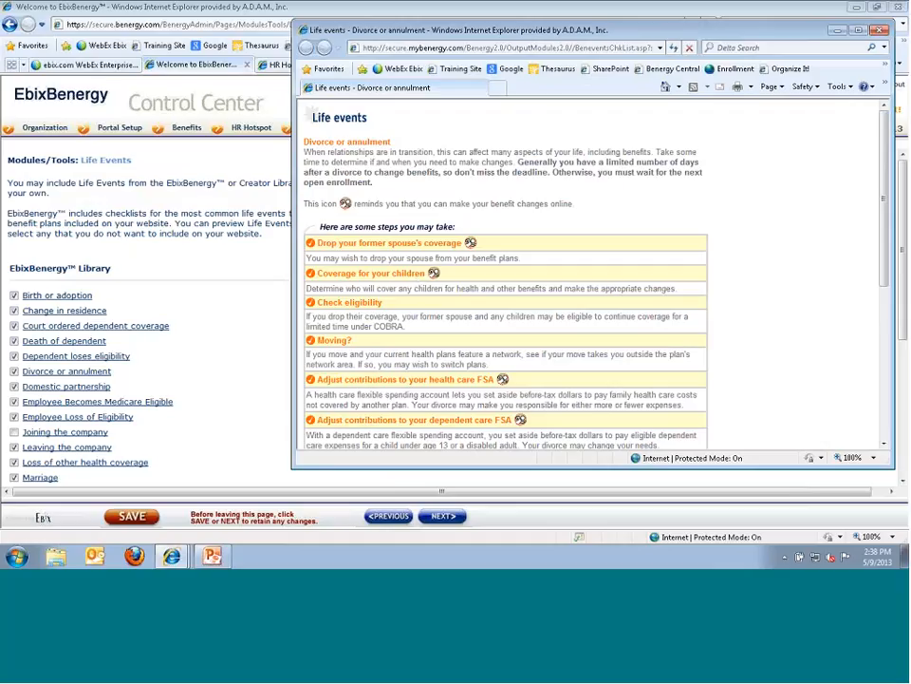
left_click_drag(330, 161, 573, 203)
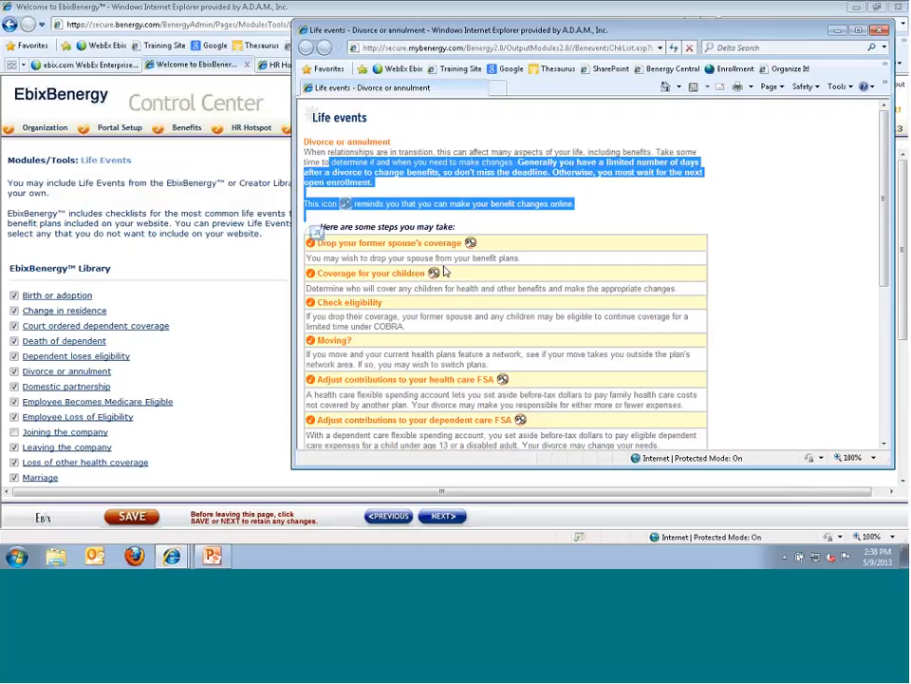
left_click(283, 261)
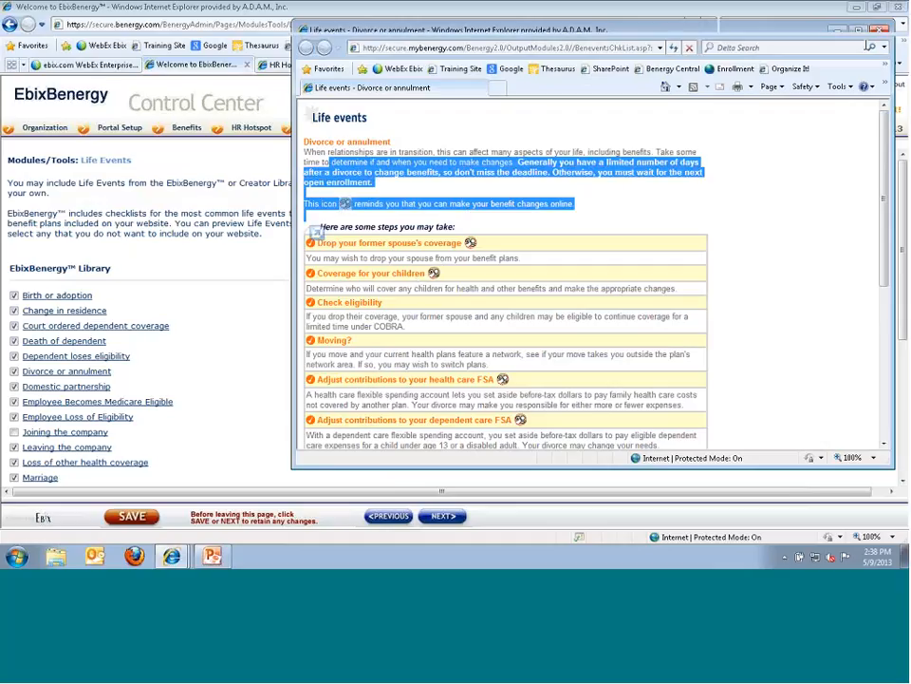
scroll(294, 260, "down", 3)
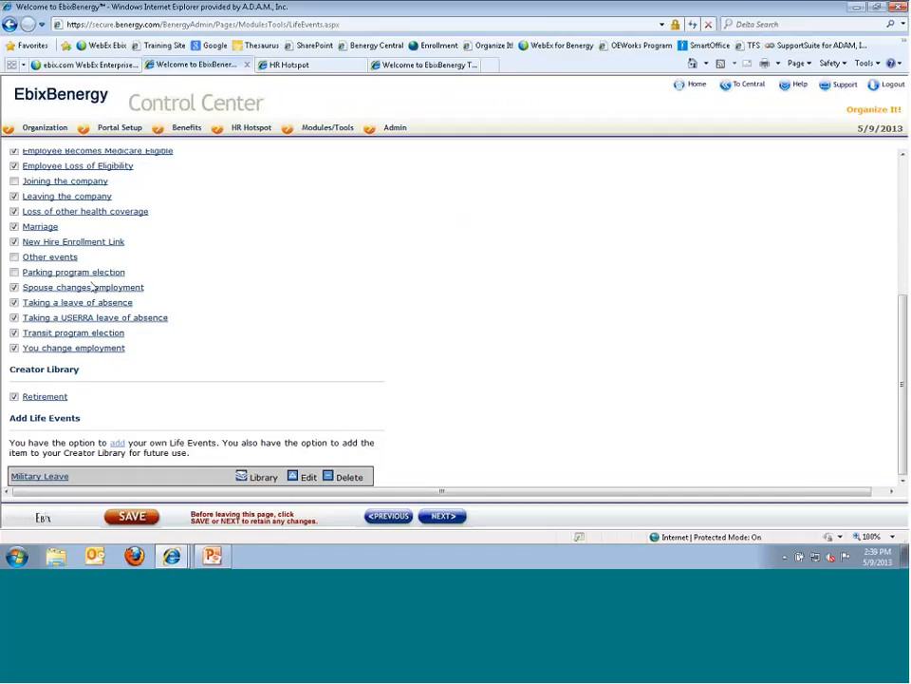
mouse_move(313, 130)
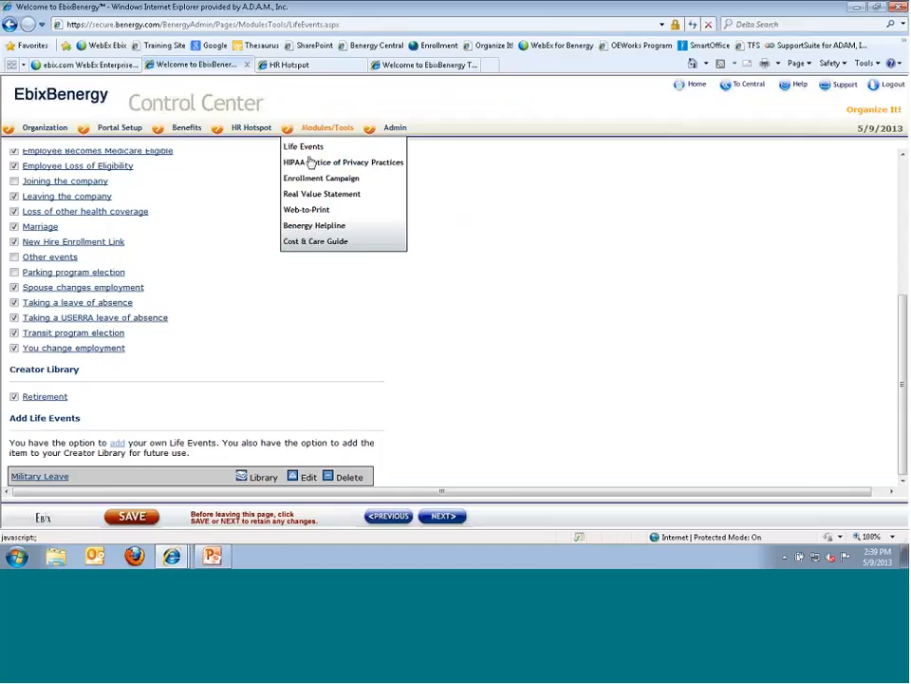
- Open the HIPAA Notice of Privacy Practices settings and preview the notice PDF, highlighting its TEST TEST TEST text
left_click(309, 163)
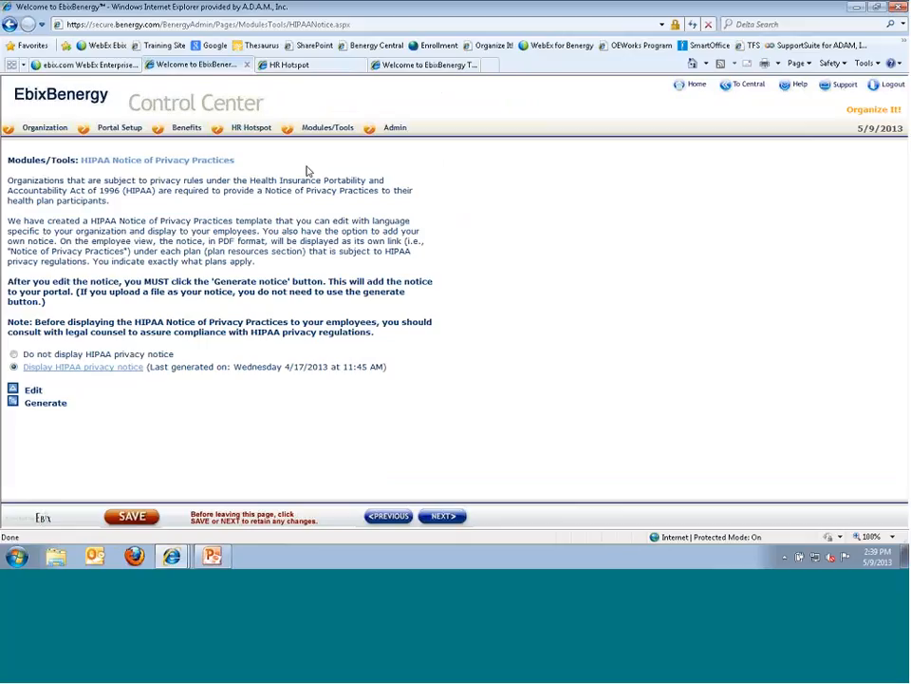
left_click(52, 370)
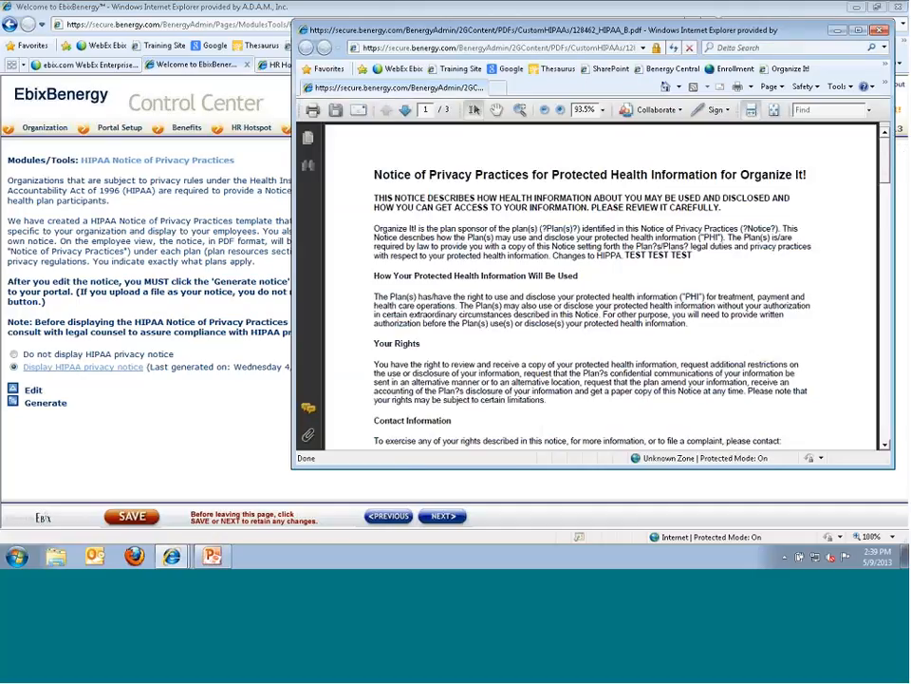
scroll(651, 233, "down", 1)
left_click_drag(693, 225, 626, 225)
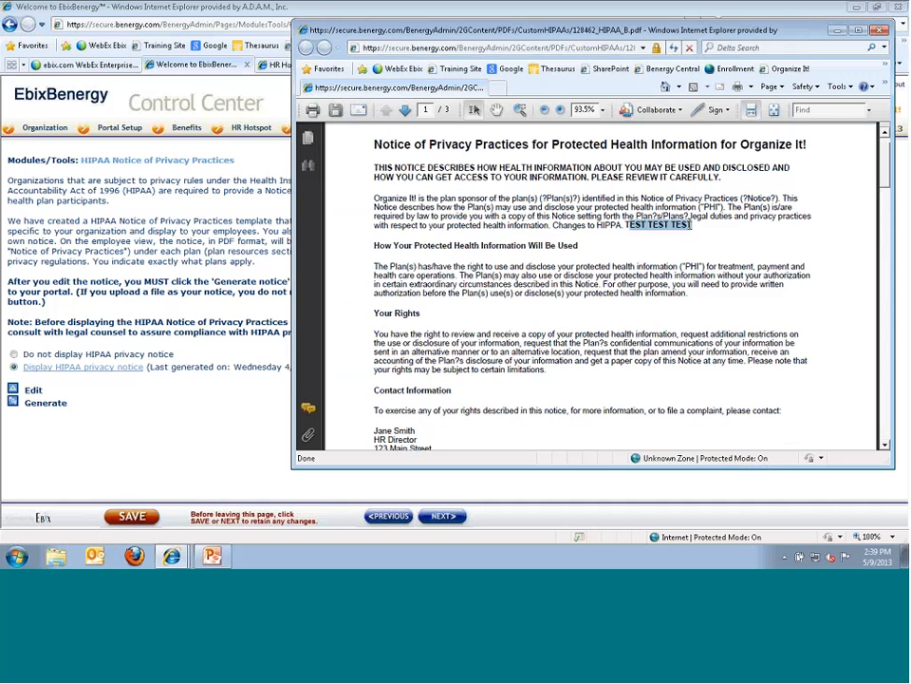
left_click(880, 30)
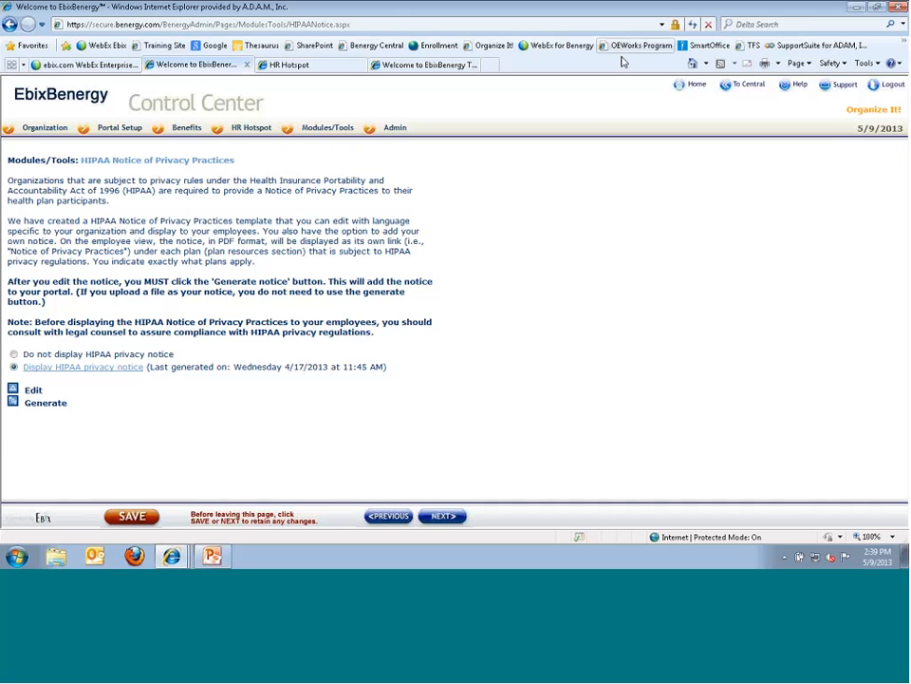
left_click(289, 64)
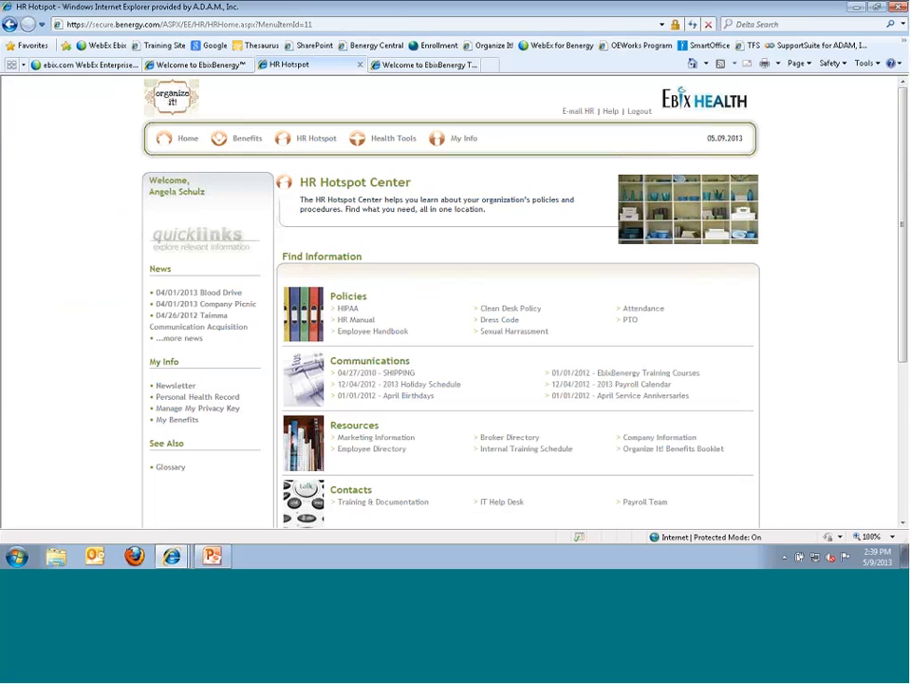
mouse_move(244, 145)
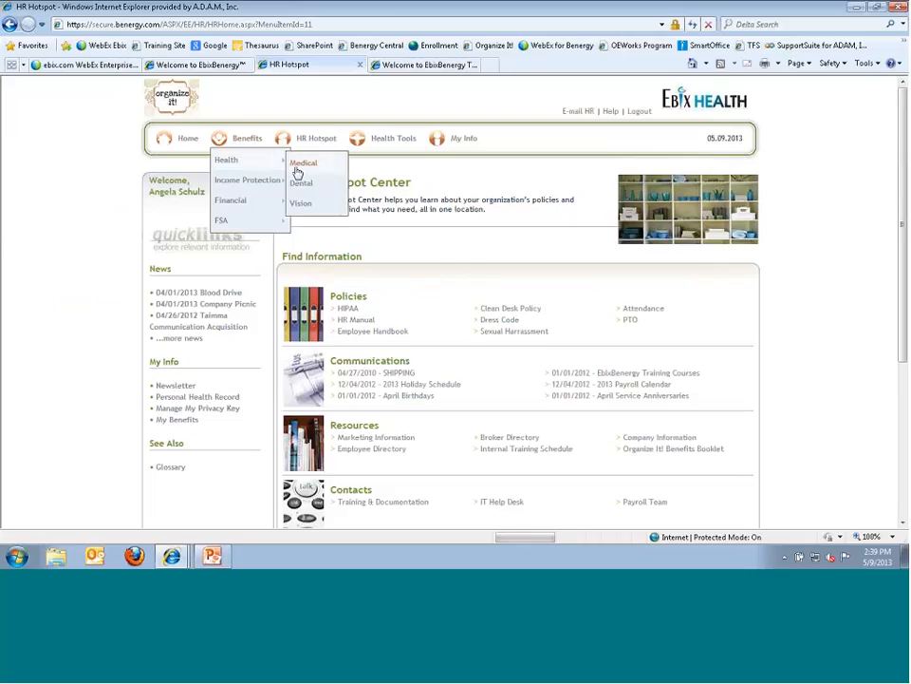
left_click(297, 171)
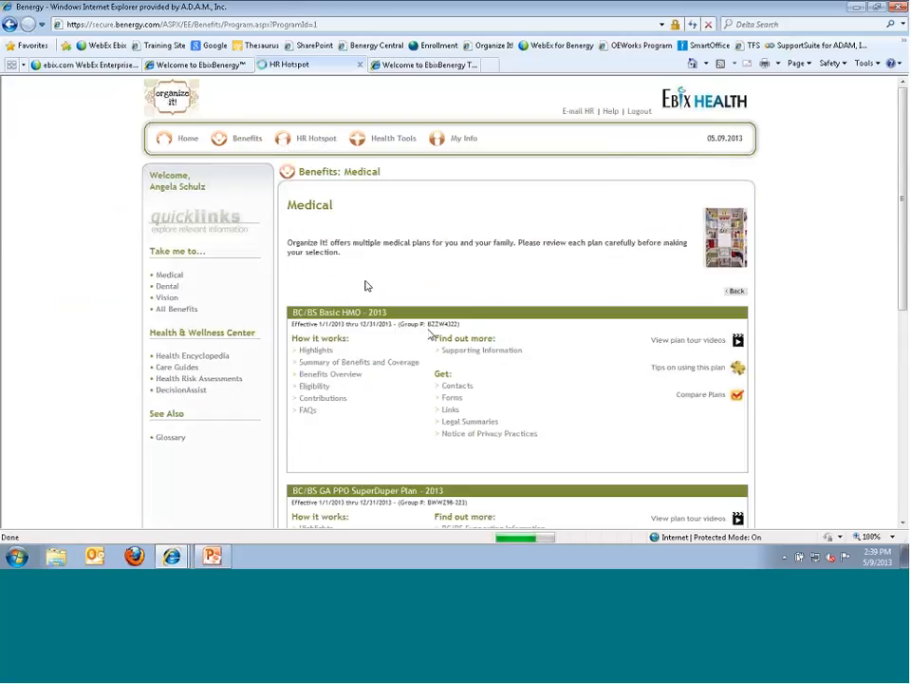
scroll(495, 435, "down", 2)
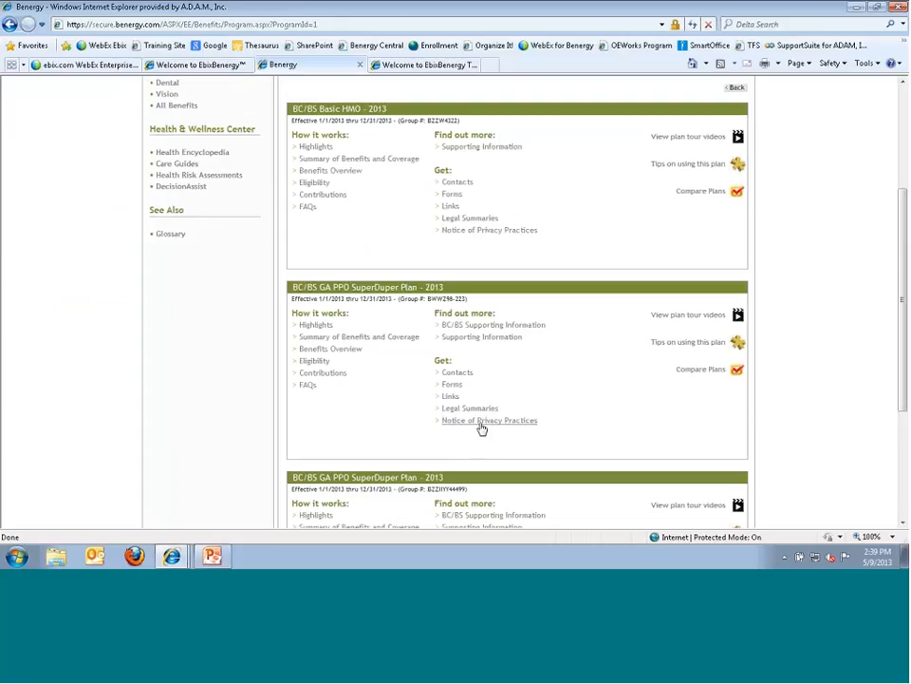
left_click(485, 423)
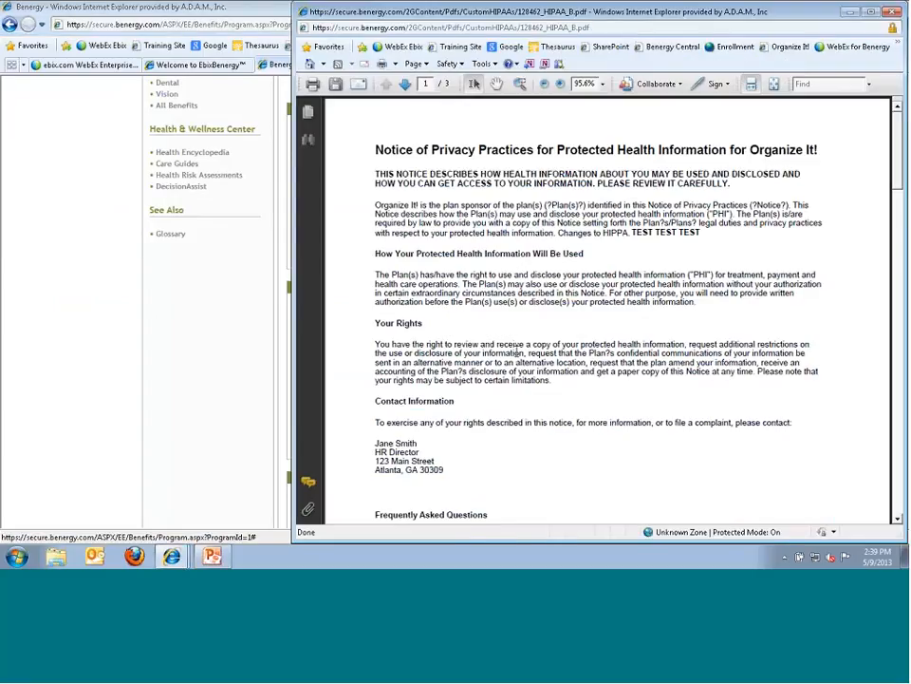
left_click_drag(633, 233, 677, 234)
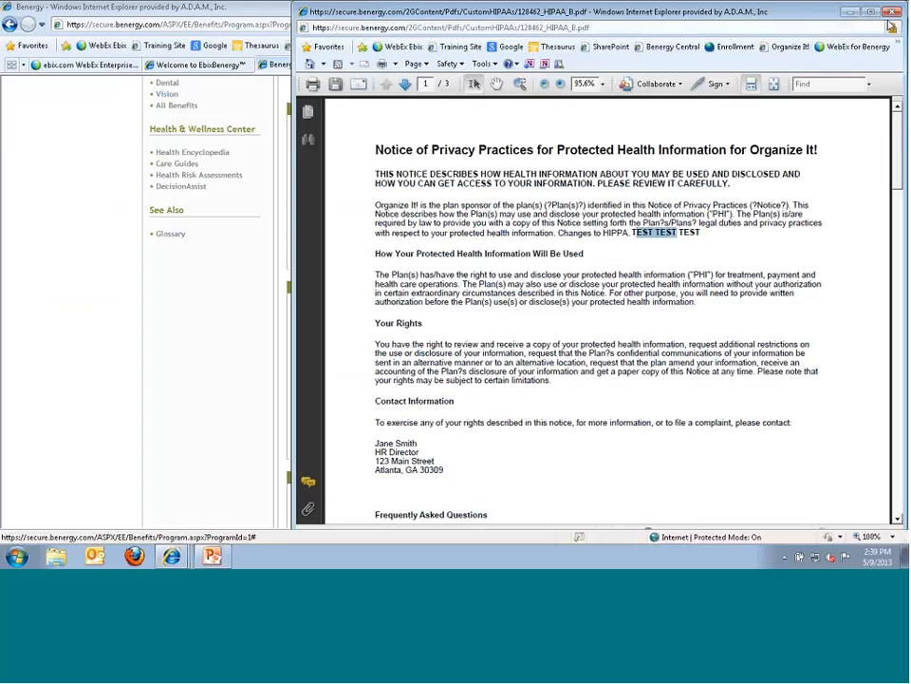
left_click(891, 12)
left_click(201, 66)
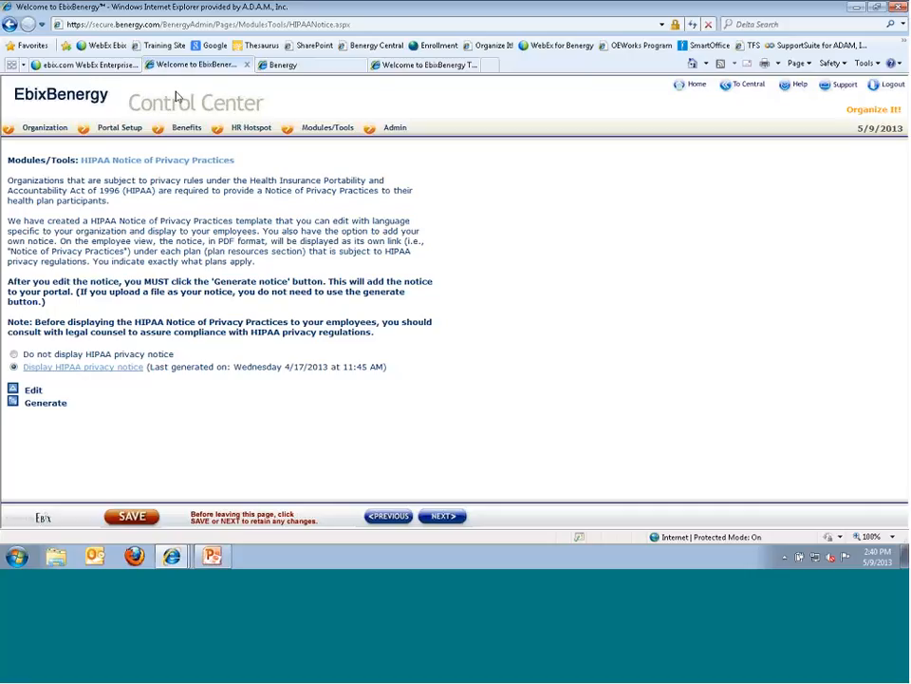
- Look at the custom-notice editor and close it unchanged, then open Step 1 of the standard HIPAA template
left_click(16, 393)
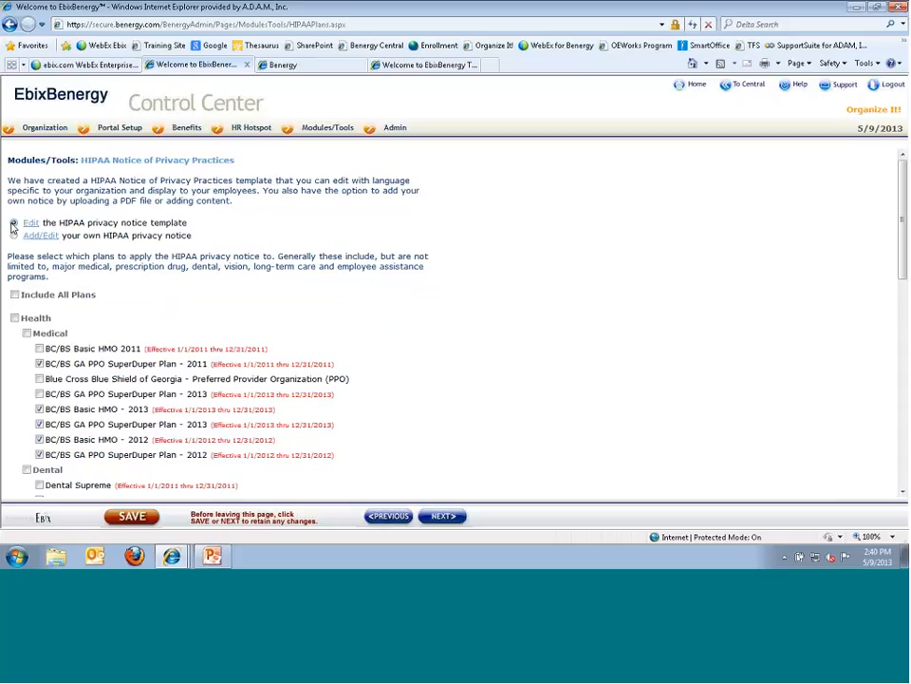
left_click(14, 235)
left_click(27, 237)
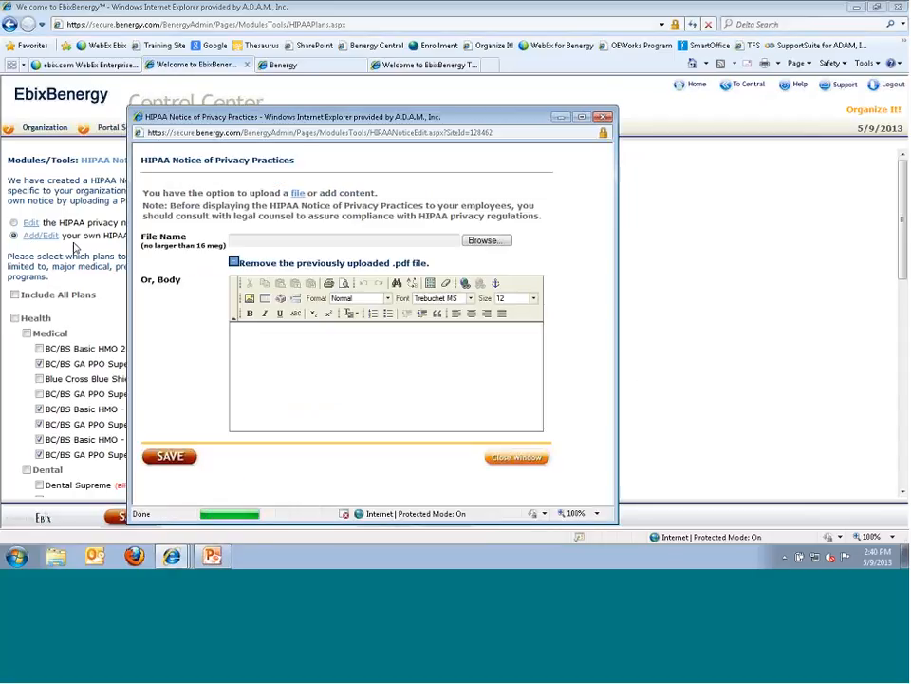
left_click(234, 332)
left_click(502, 461)
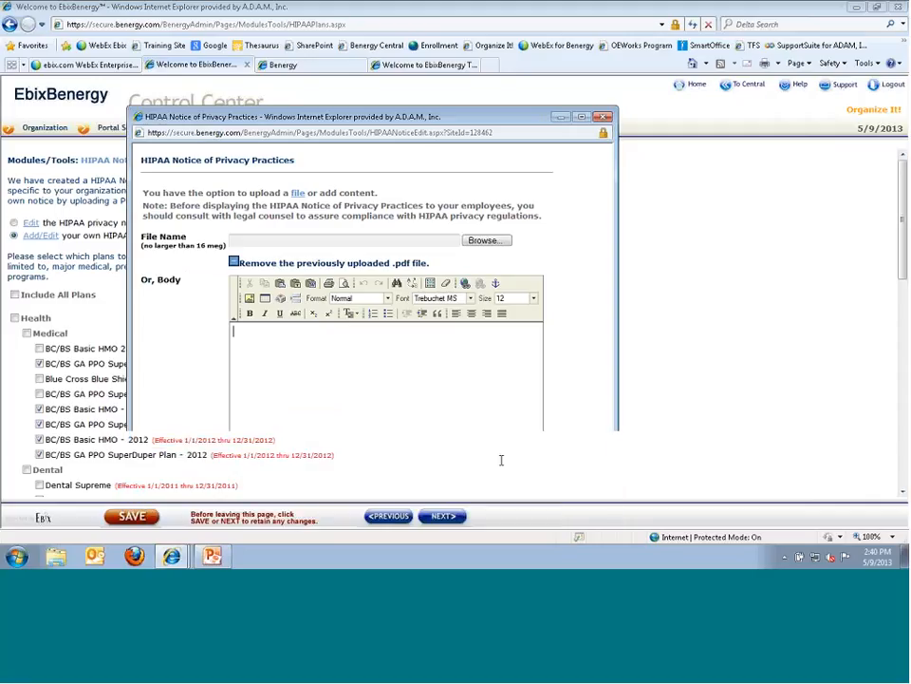
left_click(15, 223)
left_click(32, 223)
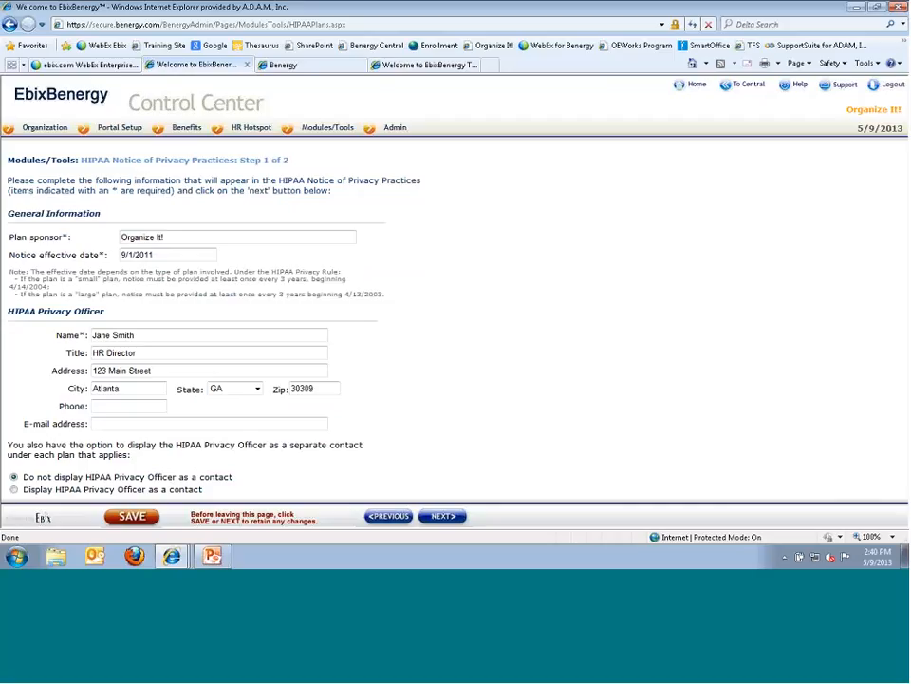
- Keep plan sponsor Organize It!, effective date 9/1/2011 and the privacy officer unchanged, and go to Step 2
left_click_drag(165, 238, 115, 238)
left_click(162, 256)
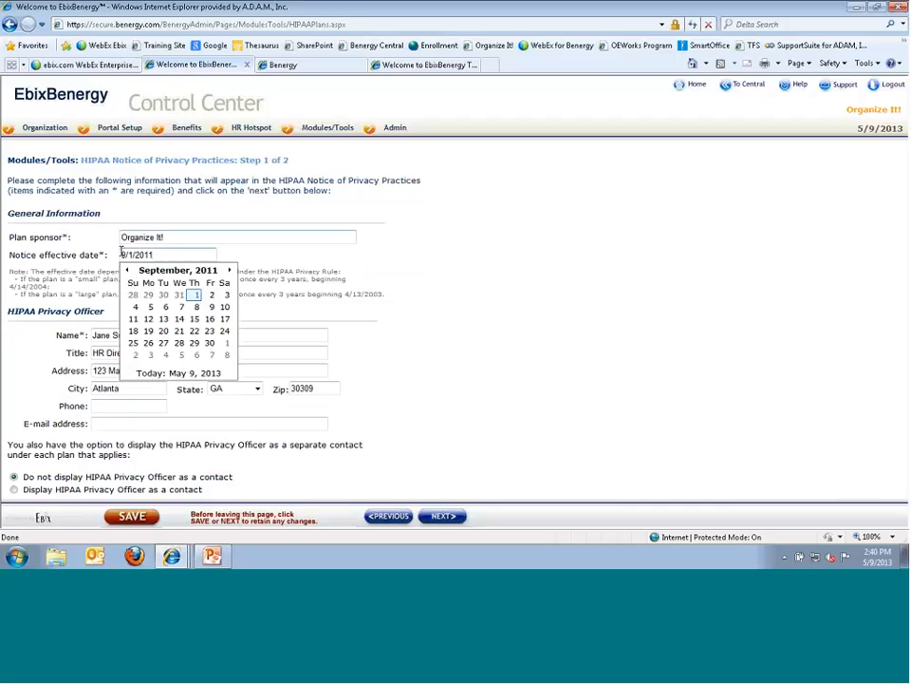
left_click(107, 256)
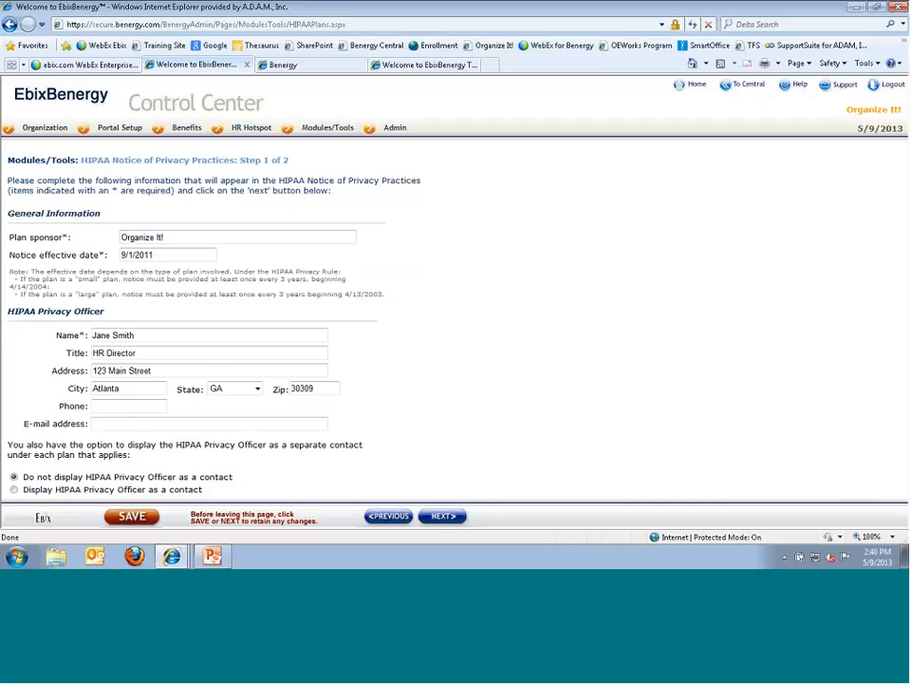
left_click(115, 336)
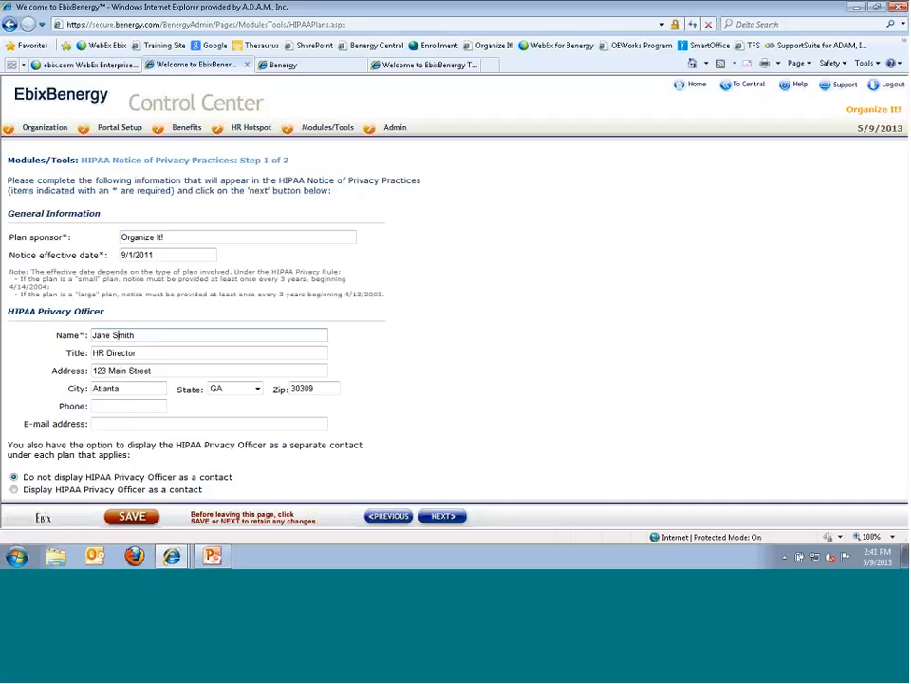
left_click(439, 516)
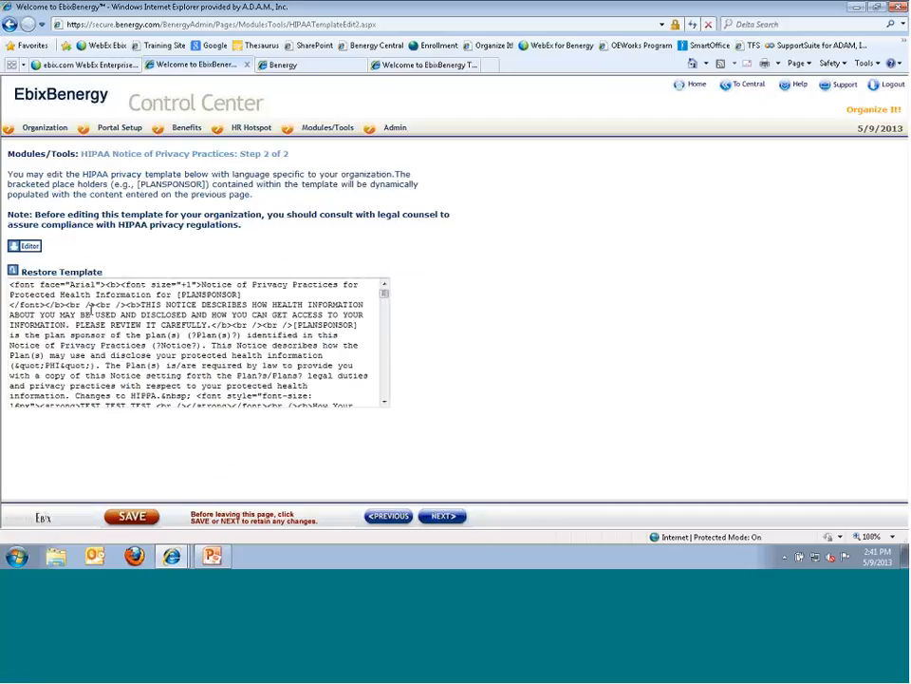
- Delete the TEST TEST TEST line from the notice template in the formatted editor, save, and continue
left_click_drag(87, 305, 185, 375)
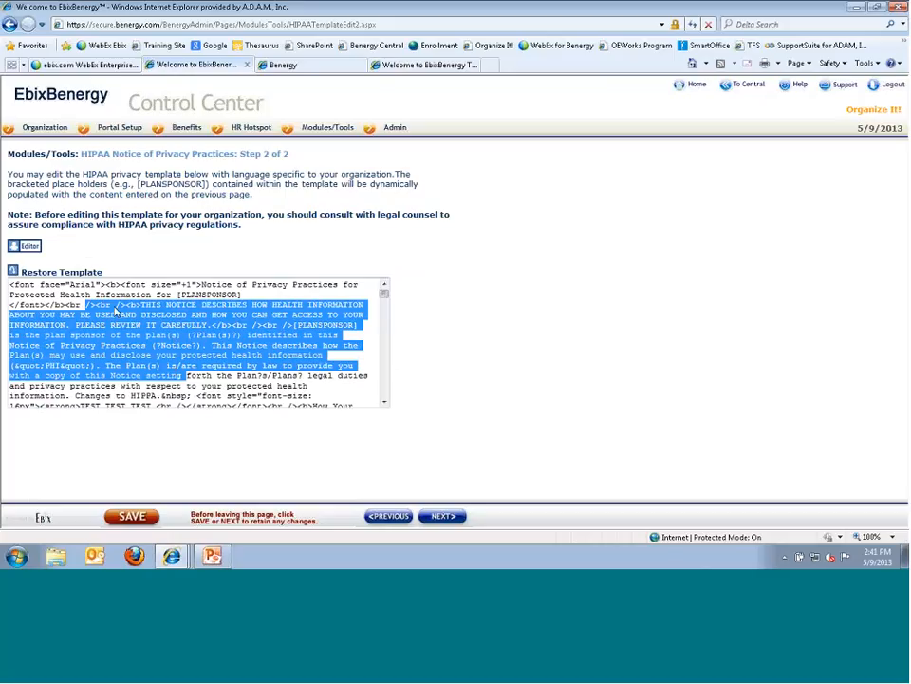
left_click(25, 246)
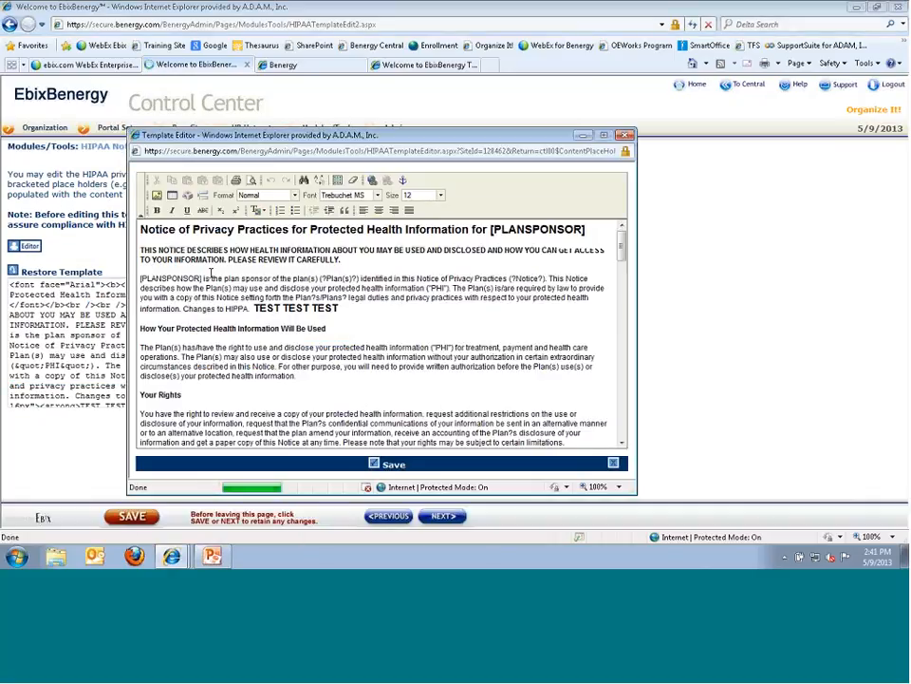
double_click(267, 309)
left_click_drag(276, 310, 340, 309)
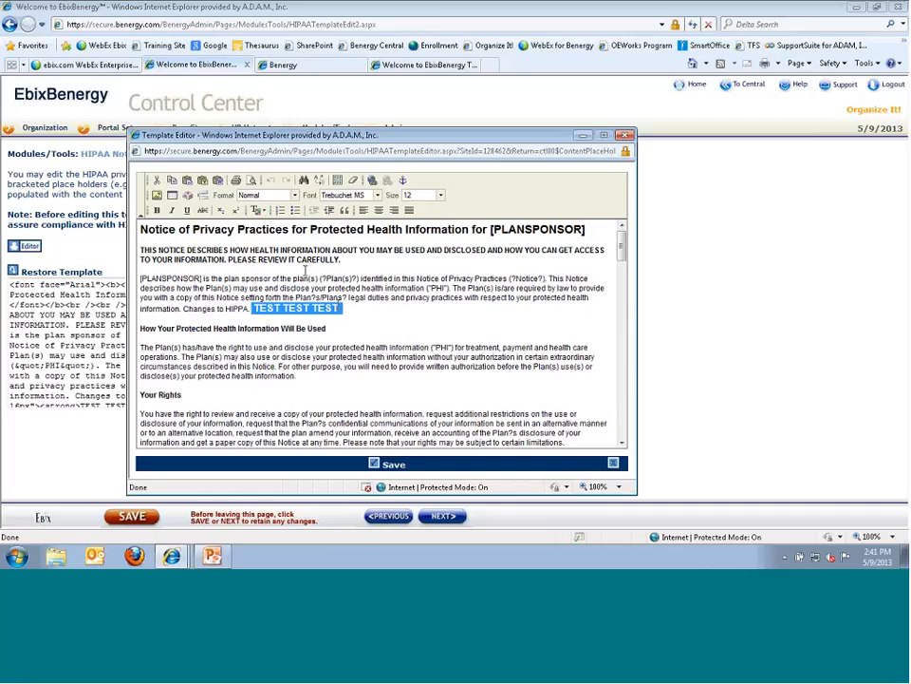
key("Delete")
type("How Your Protected Health Information Will Be Used")
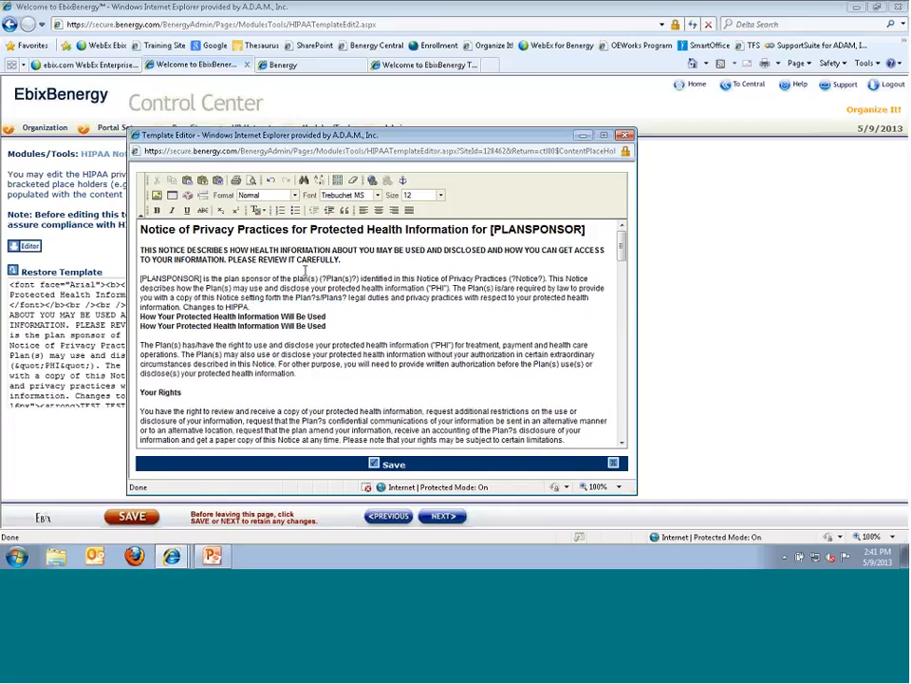
key("ctrl+z")
left_click(375, 465)
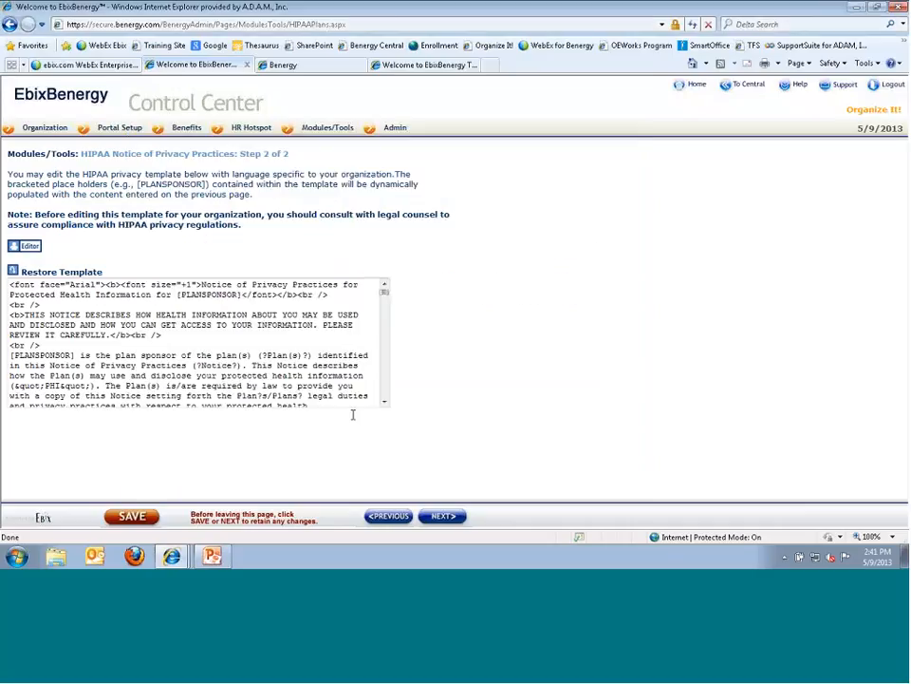
left_click(432, 516)
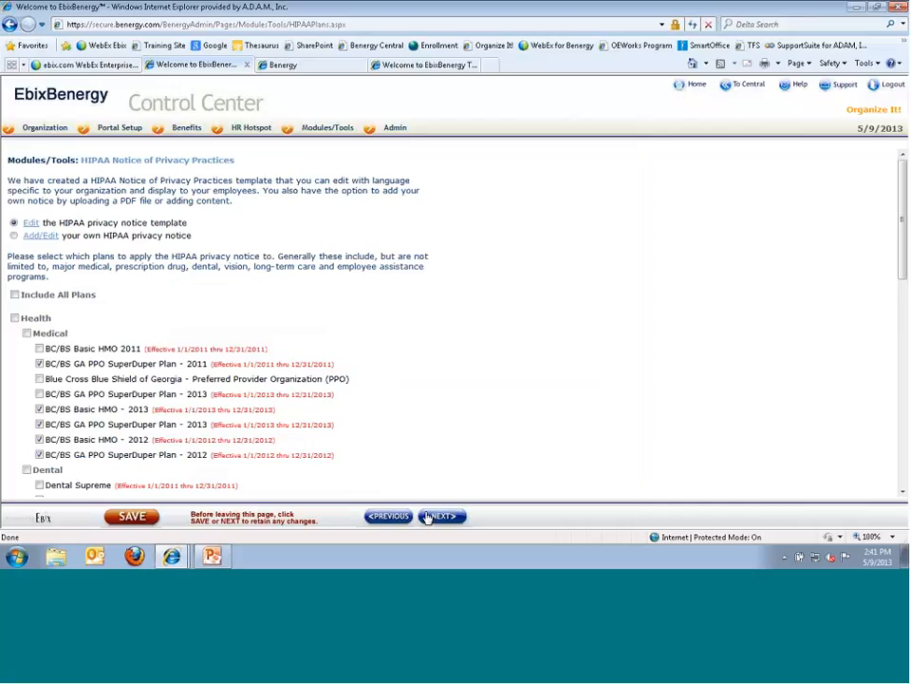
- Uncheck the 2011 BC/BS GA PPO SuperDuper, VSP and Simple Vision plans, then continue to the notice page
scroll(217, 380, "down", 1)
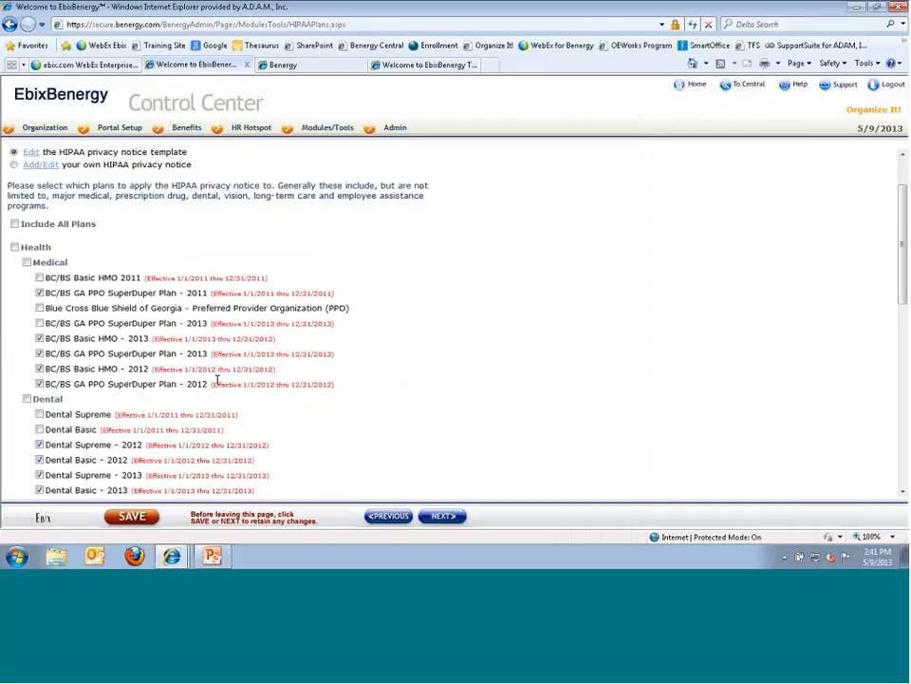
scroll(217, 380, "down", 1)
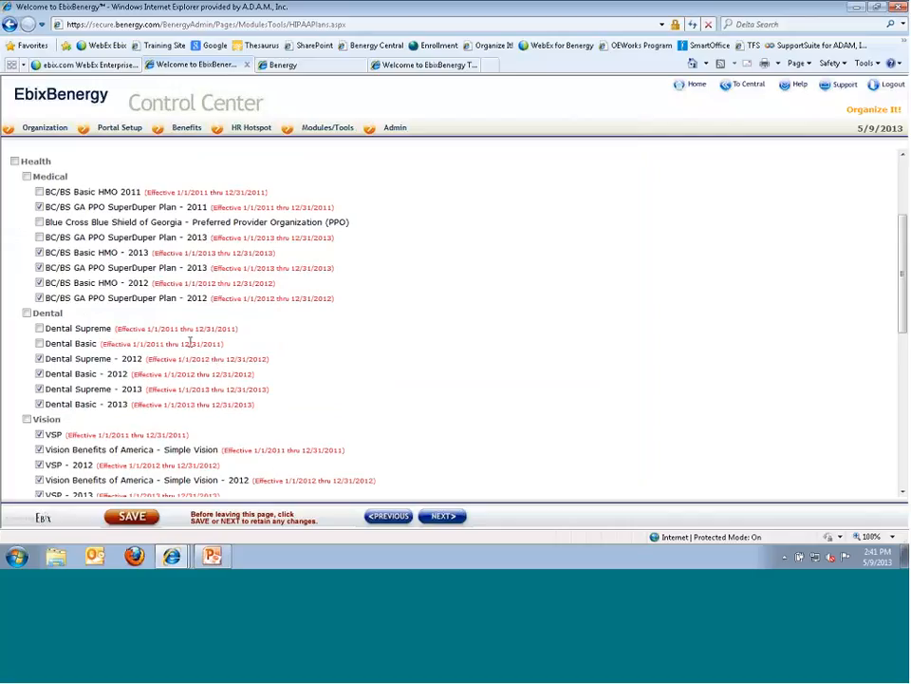
left_click(39, 207)
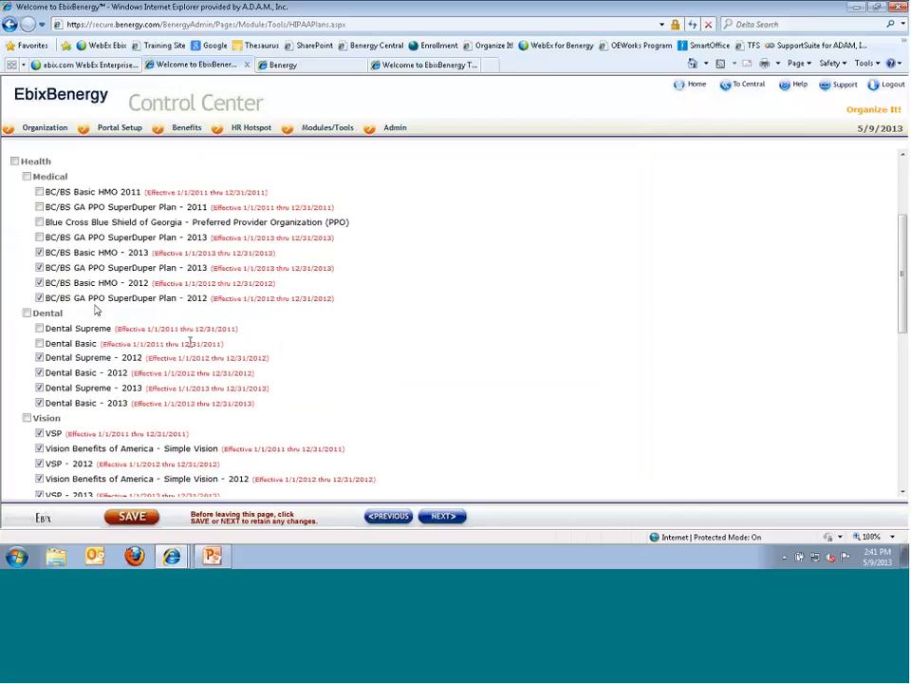
scroll(95, 310, "down", 2)
left_click(39, 330)
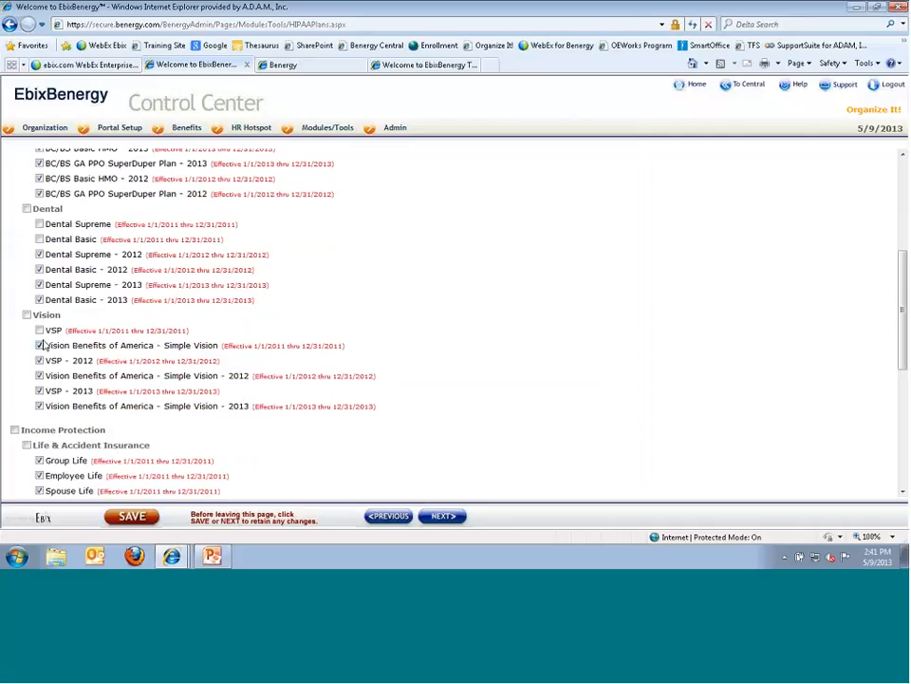
left_click(38, 346)
scroll(134, 328, "down", 1)
scroll(134, 328, "up", 3)
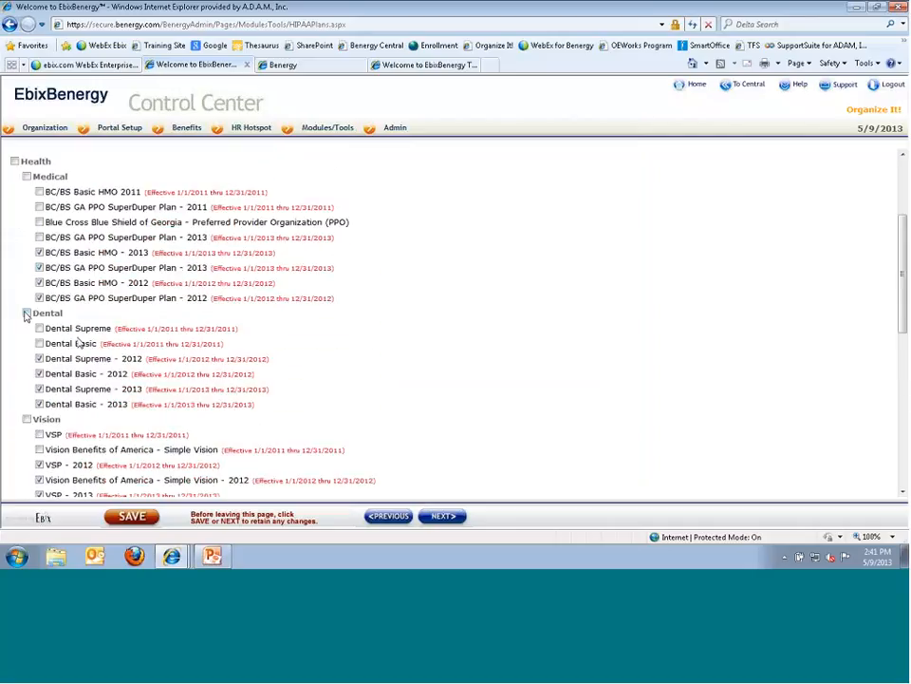
scroll(29, 318, "down", 5)
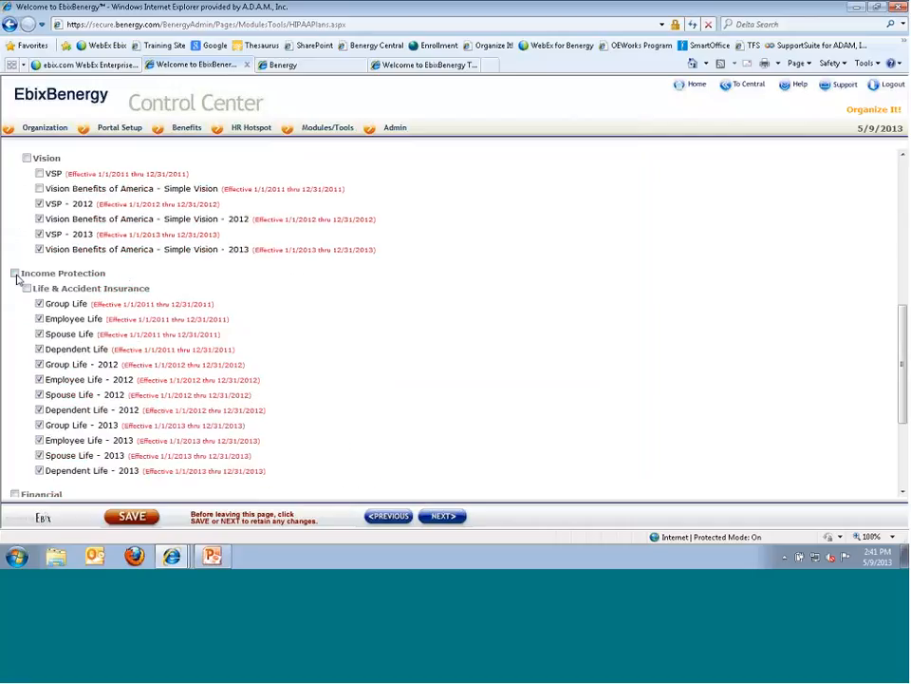
scroll(57, 337, "down", 1)
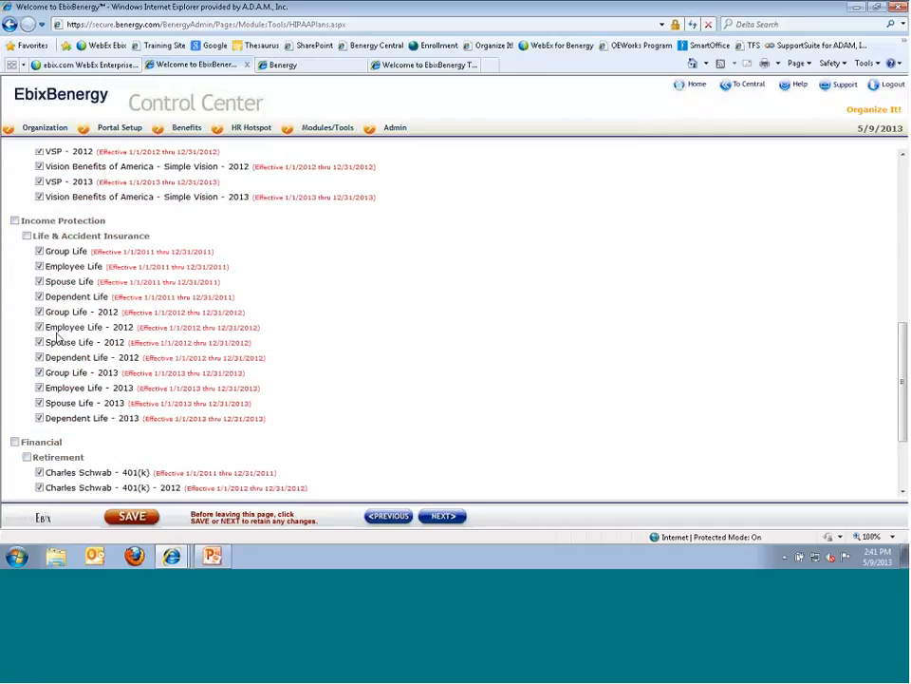
scroll(144, 295, "down", 3)
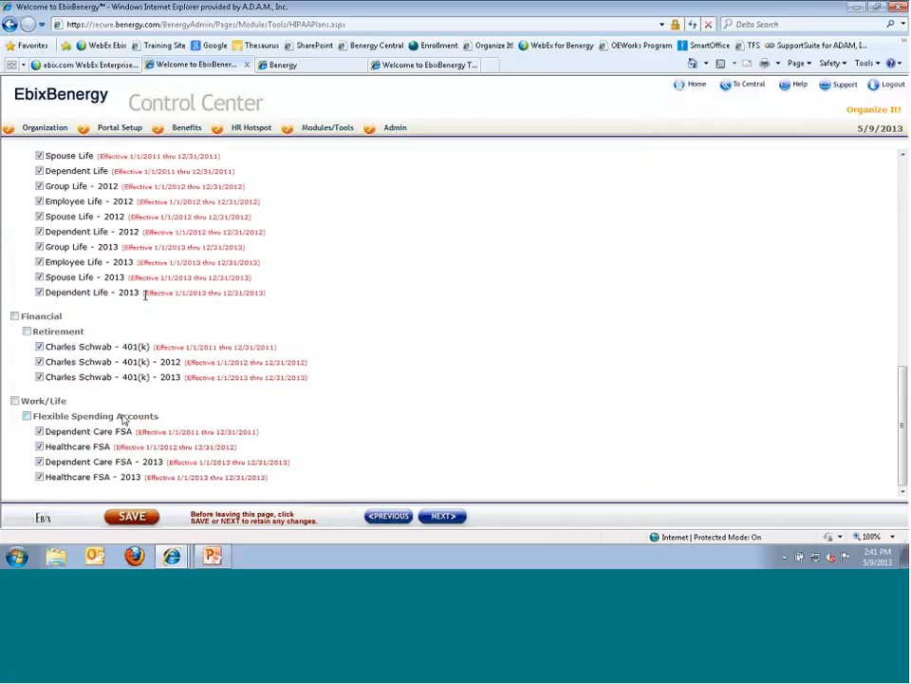
left_click(440, 518)
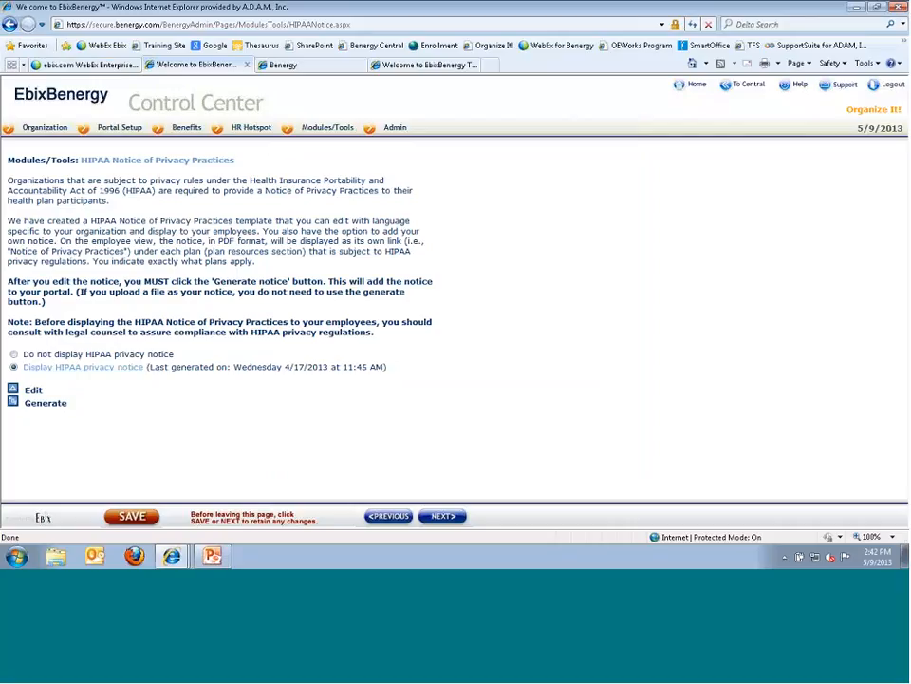
- Generate the HIPAA privacy notice and acknowledge the message, leaving it marked Currently Generating
left_click(12, 402)
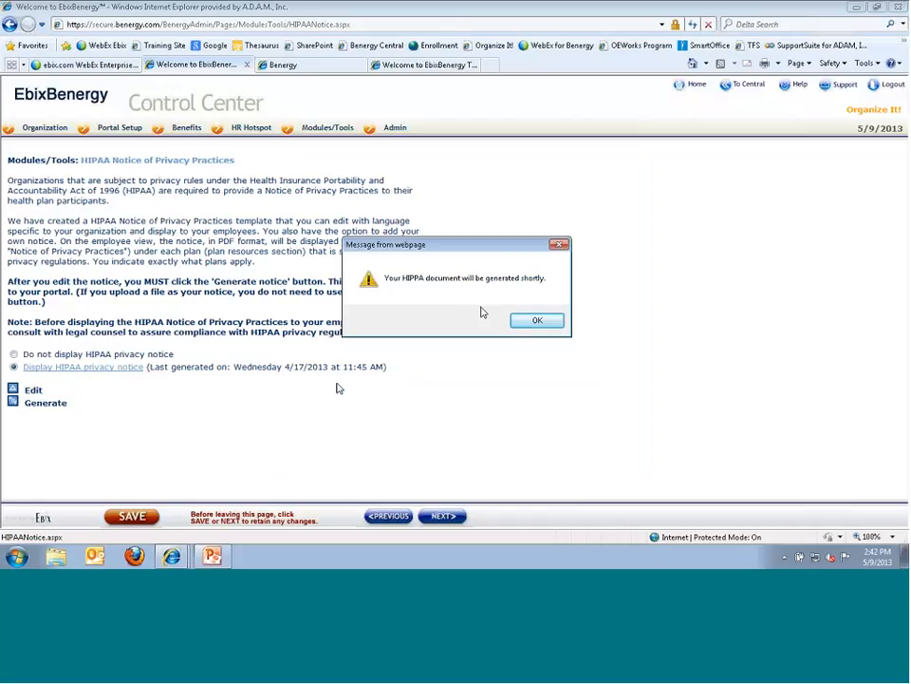
left_click(538, 320)
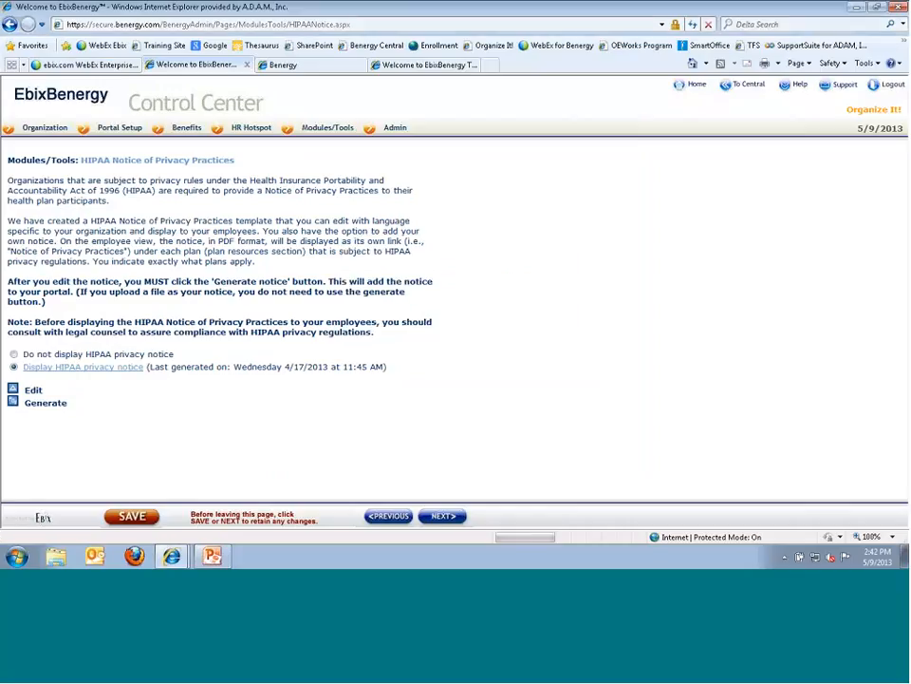
left_click_drag(77, 403, 158, 404)
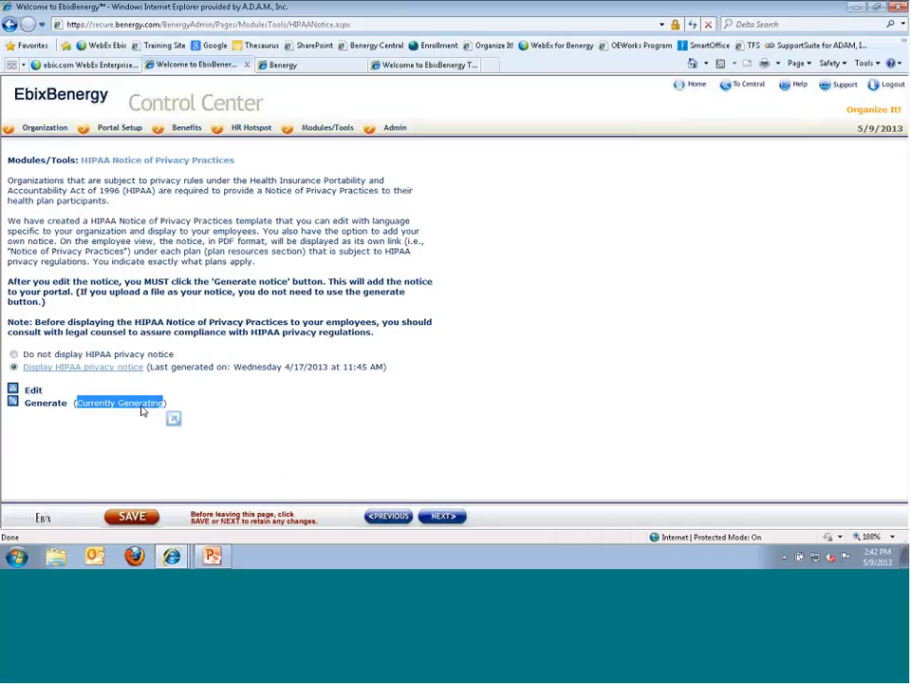
mouse_move(331, 133)
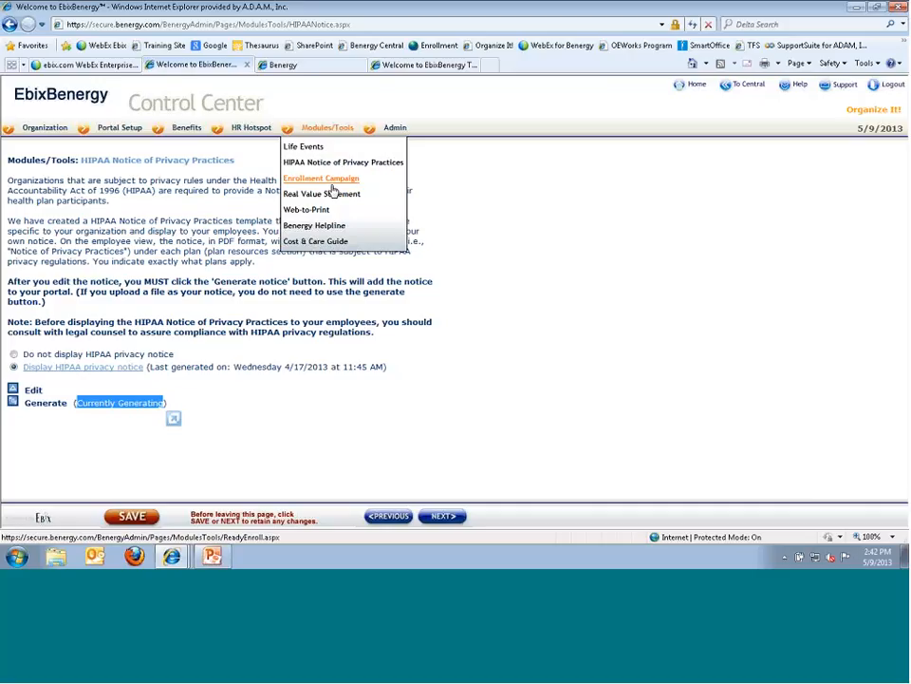
- Open Web-to-Print and scroll through the existing booklets, last generated 1-3-2013 to 4-17-2013
left_click(309, 210)
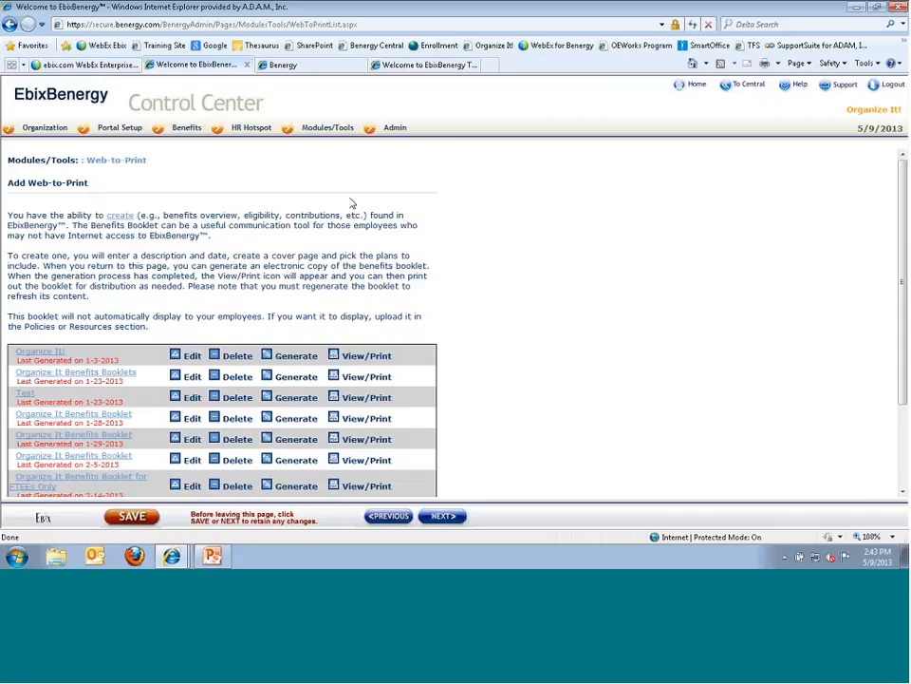
scroll(266, 304, "down", 1)
scroll(265, 304, "down", 3)
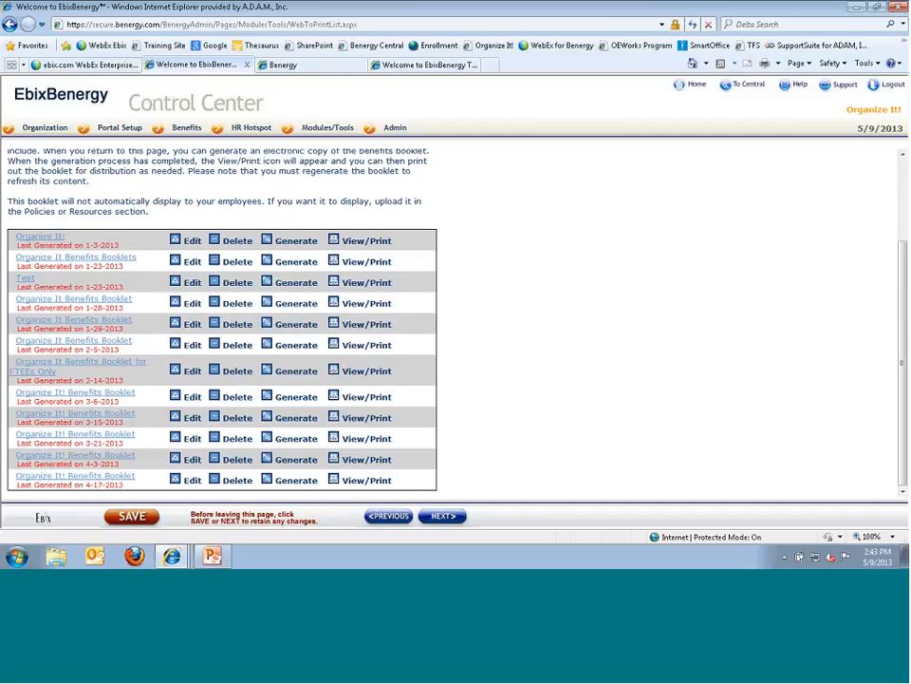
scroll(361, 303, "up", 3)
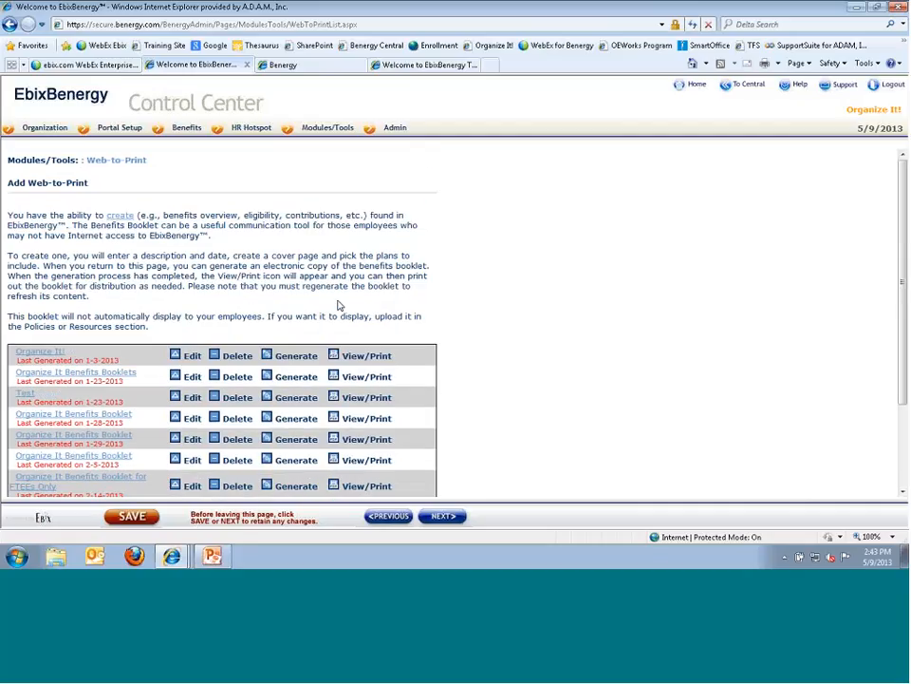
- Create a new booklet described 'Organize It! Benefits Booklet' with the date 1/1/2013
left_click(128, 221)
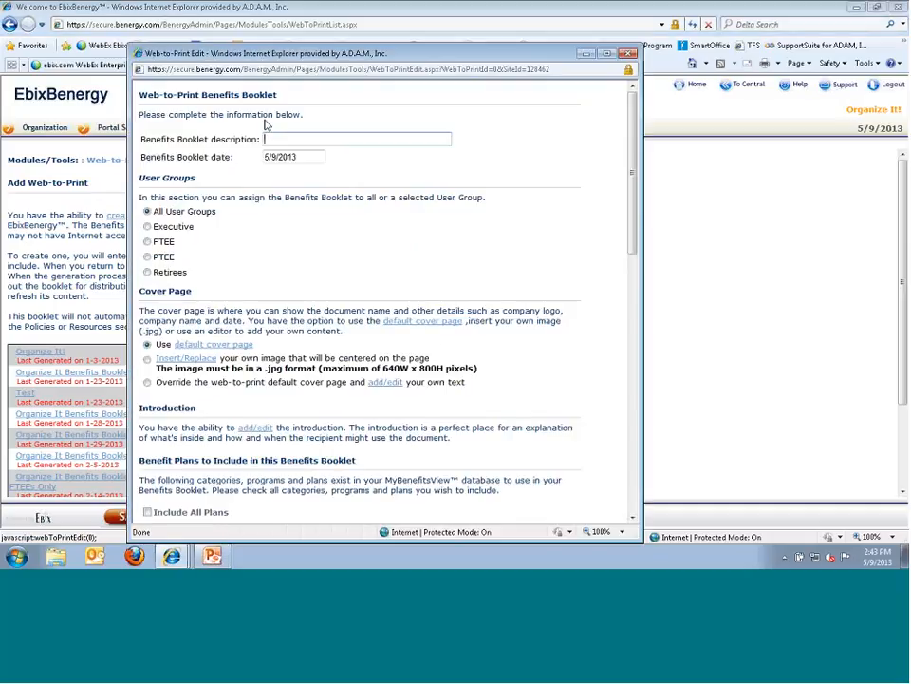
type("Organize It! Benefit")
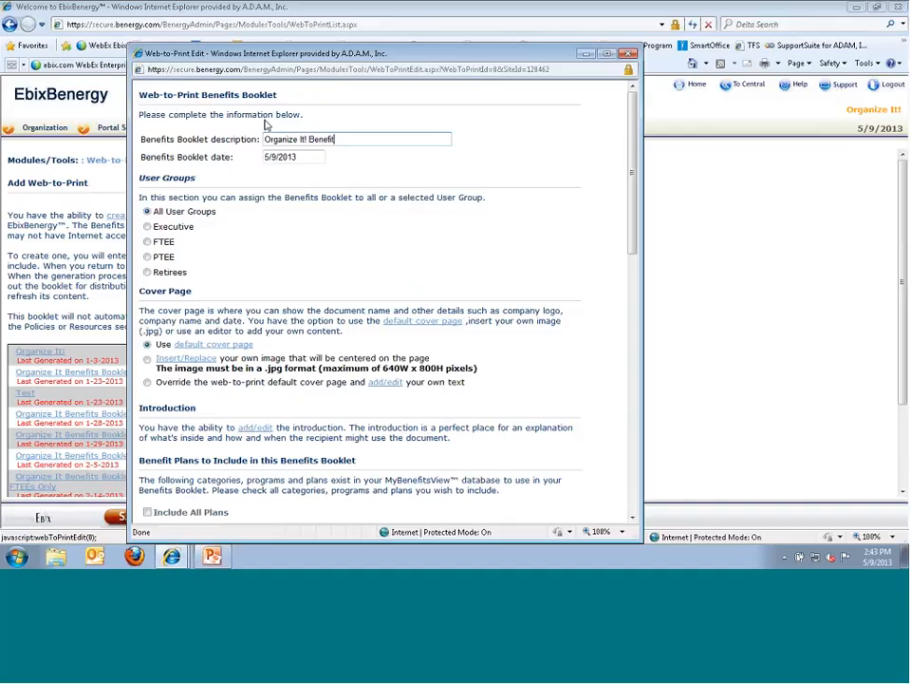
type("s Booklet")
left_click(300, 159)
left_click(308, 176)
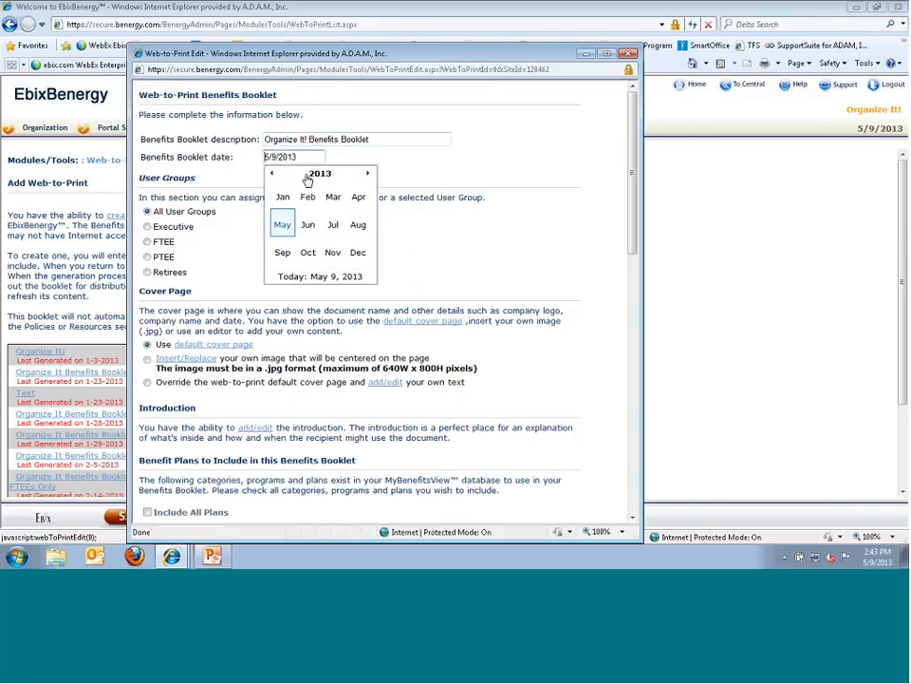
left_click(278, 196)
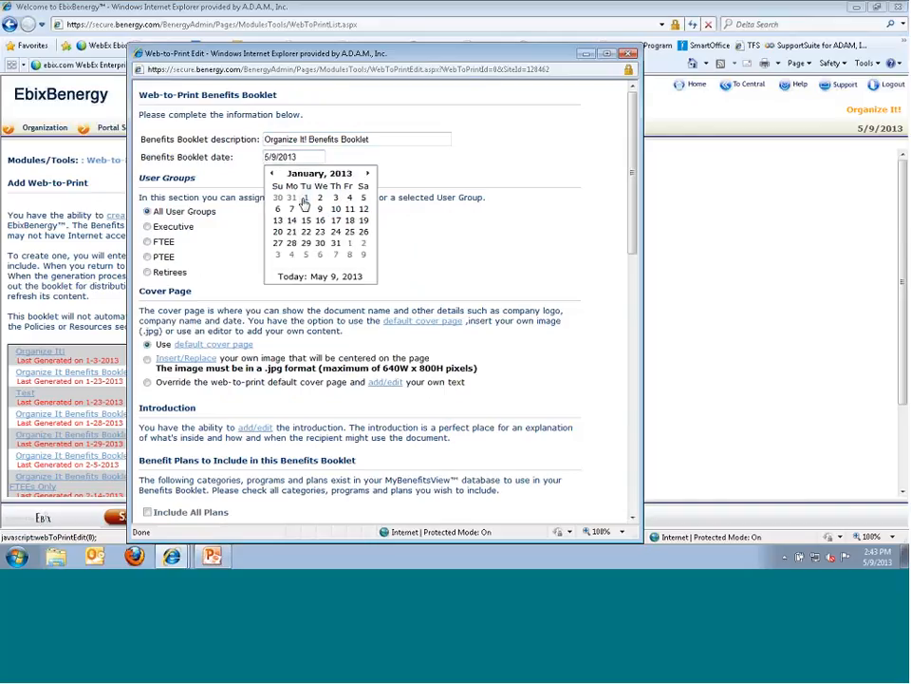
left_click(304, 199)
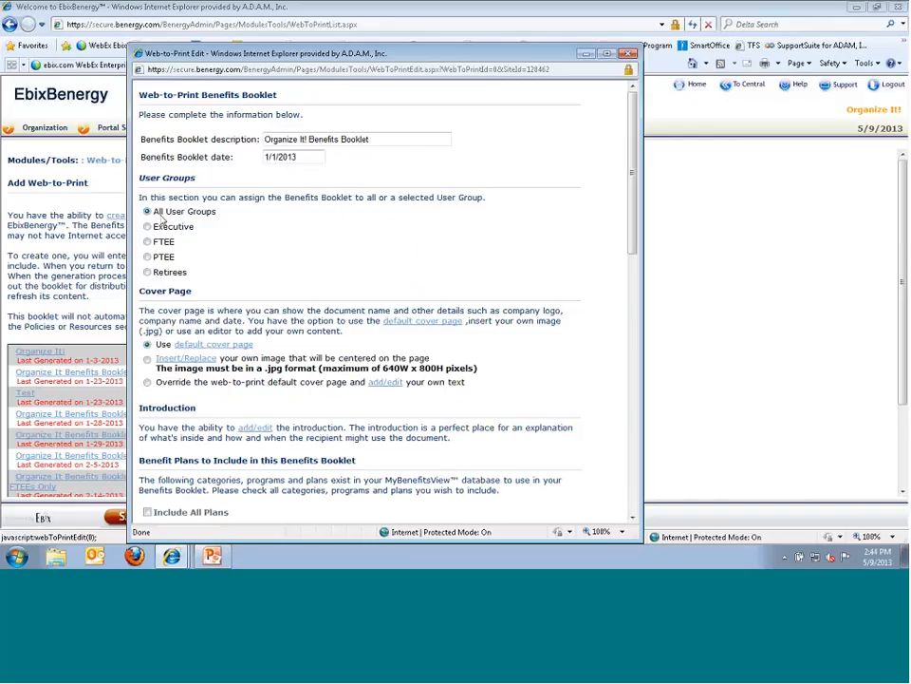
- Assign the booklet to All User Groups and choose the Insert/Replace cover page option
left_click(150, 242)
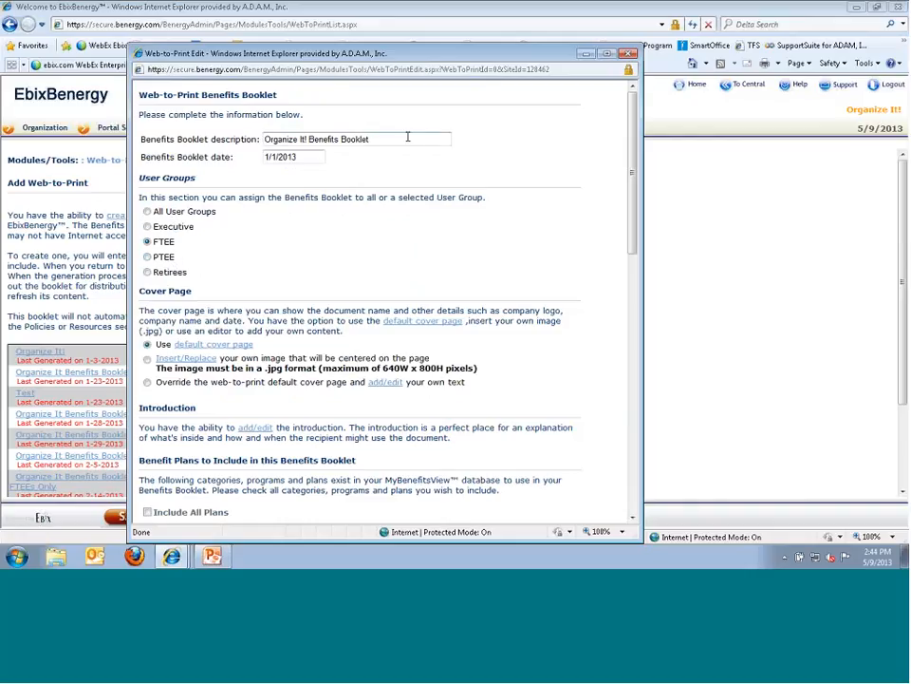
left_click(148, 210)
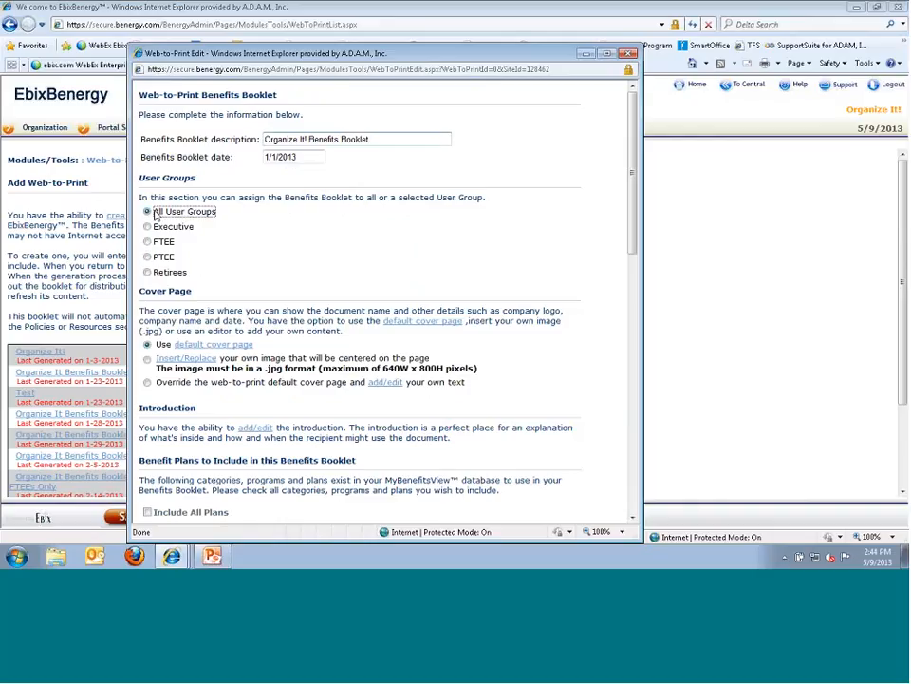
scroll(217, 267, "down", 1)
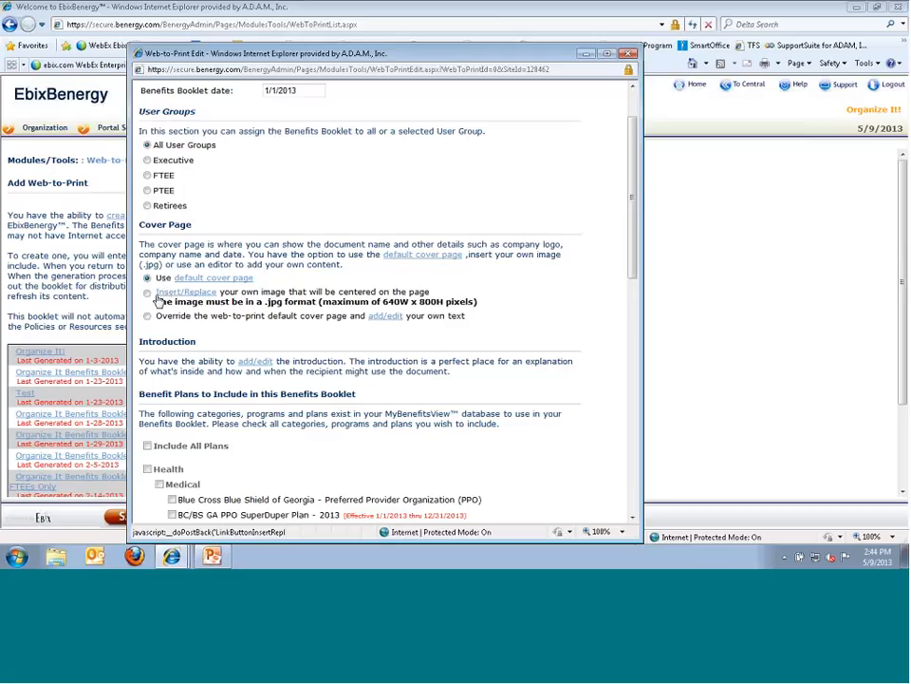
left_click(148, 294)
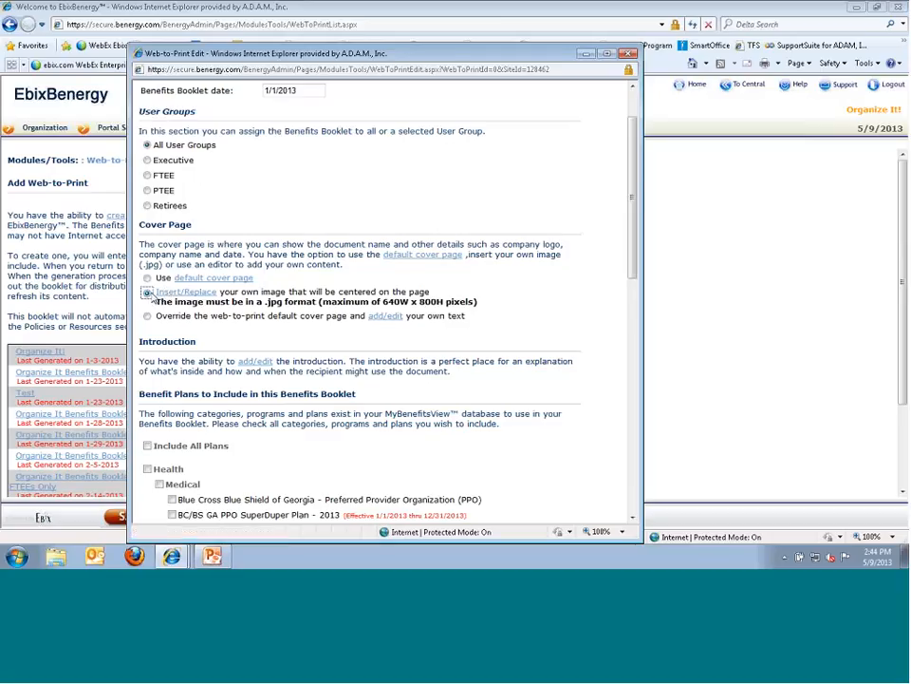
- Abandon the custom cover image upload without selecting a file
left_click(183, 294)
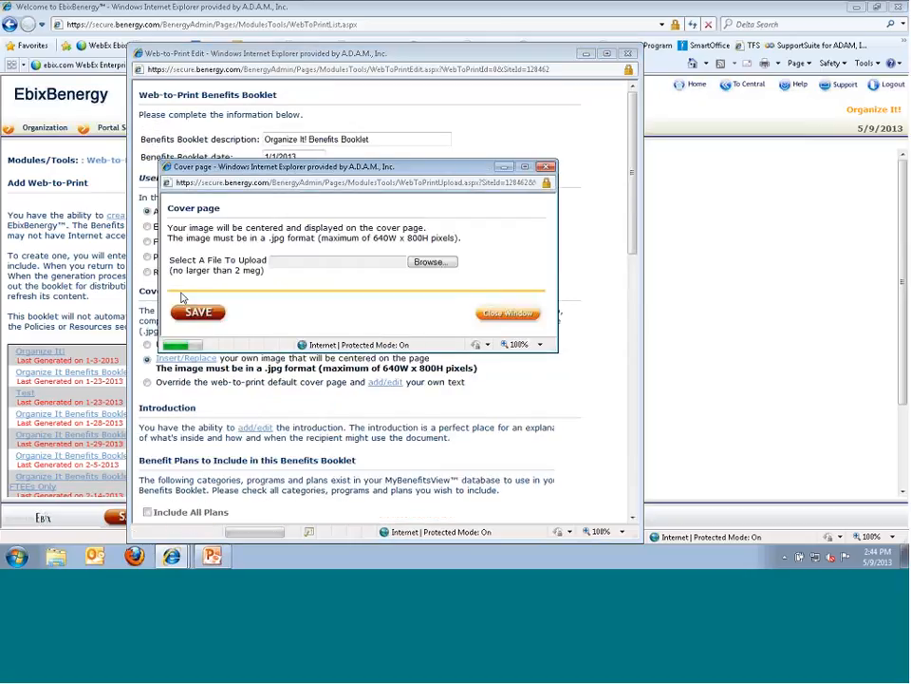
left_click(429, 263)
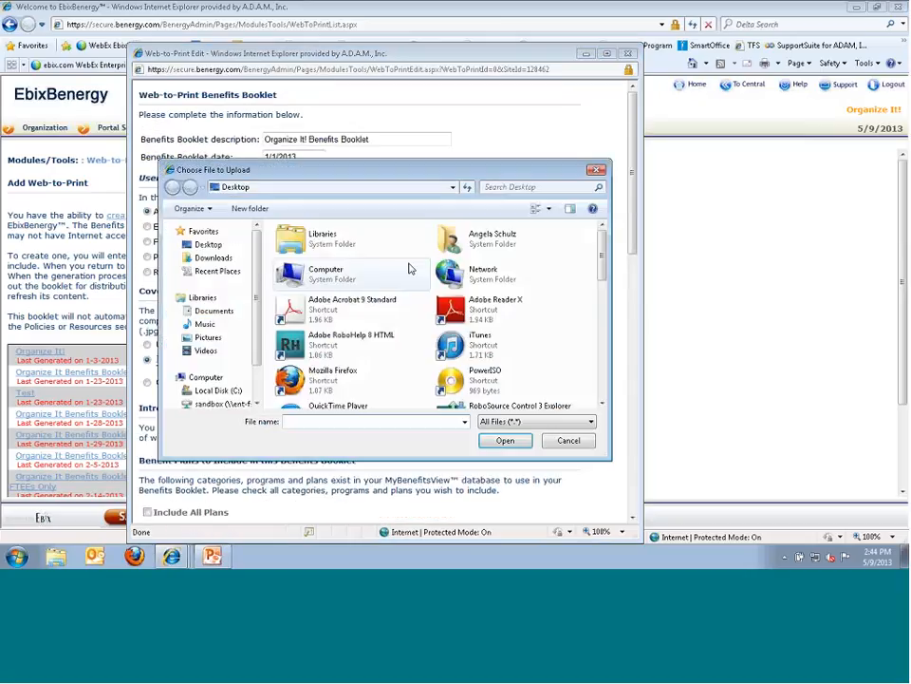
left_click(569, 443)
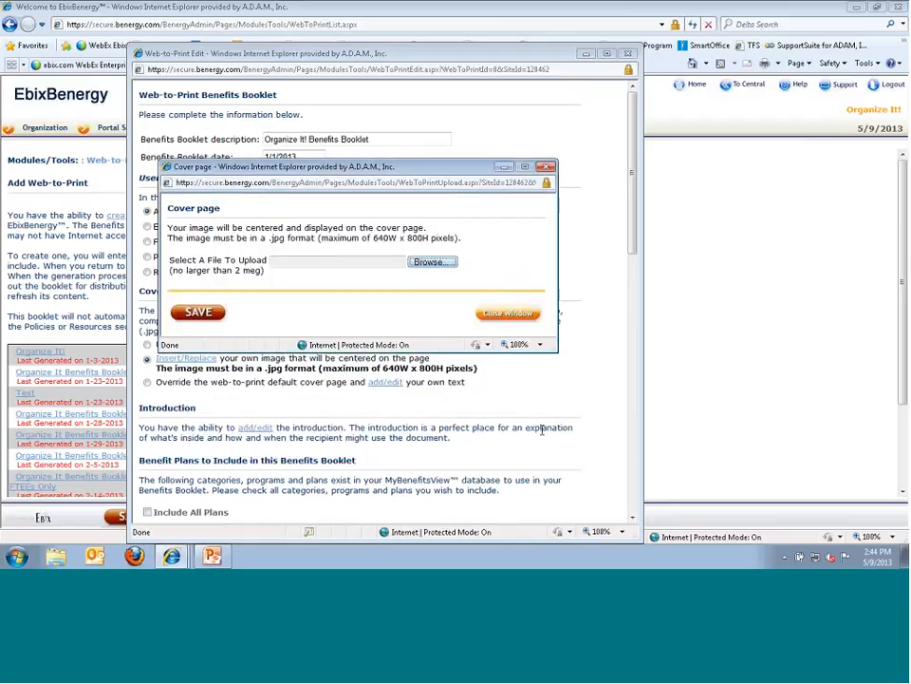
left_click(508, 312)
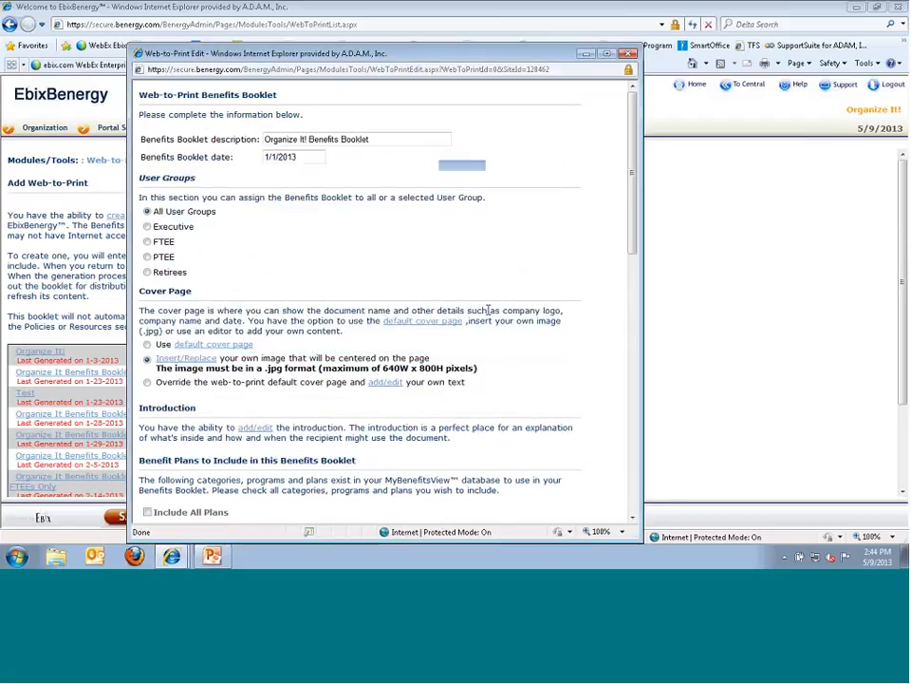
- Open the own-text cover page editor and close it empty, keeping the default cover page
left_click(147, 381)
left_click(384, 383)
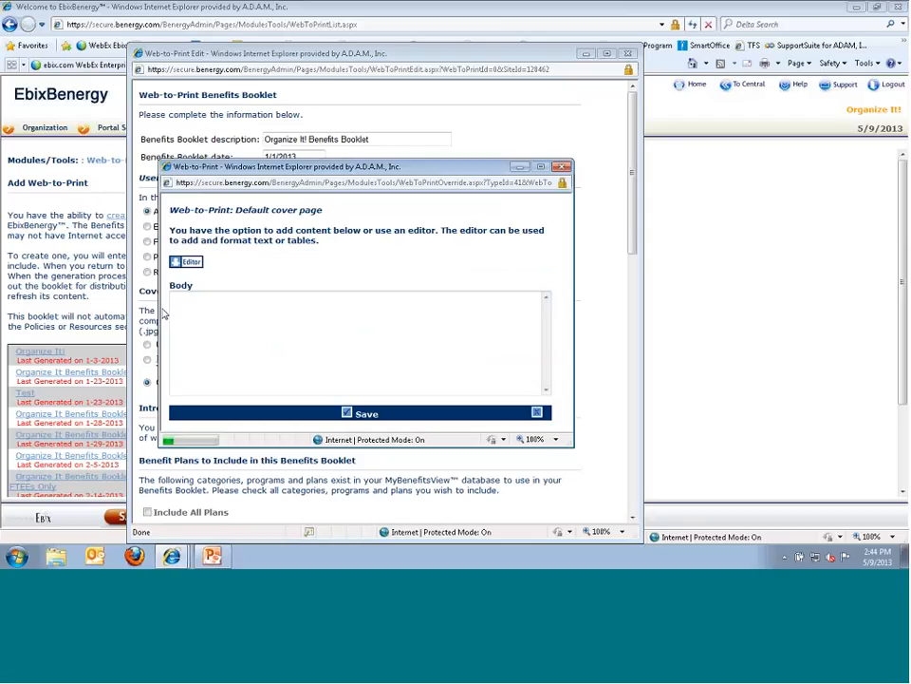
left_click(188, 263)
left_click(217, 243)
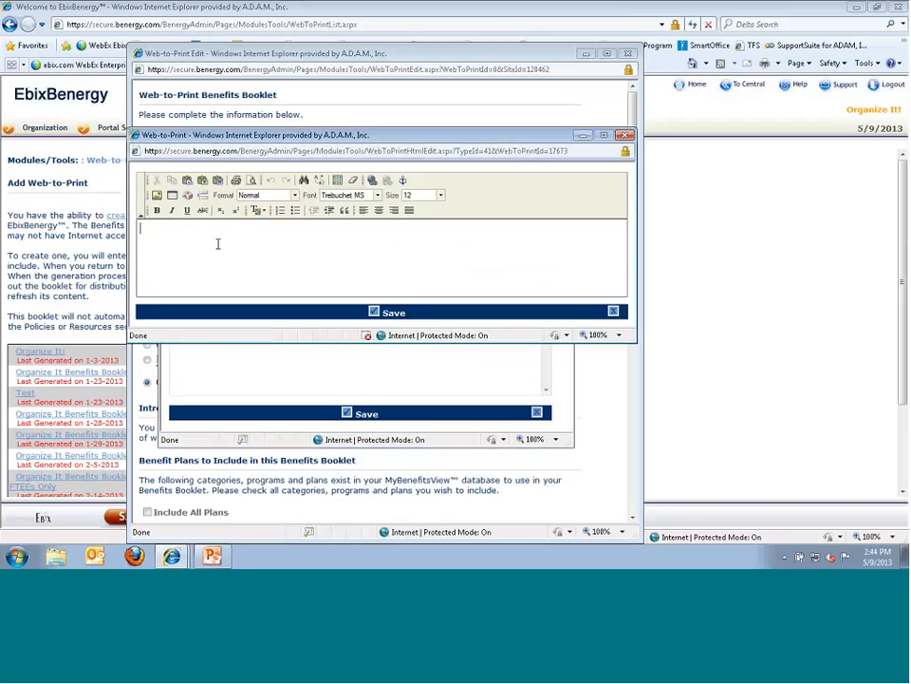
left_click(625, 134)
left_click(565, 167)
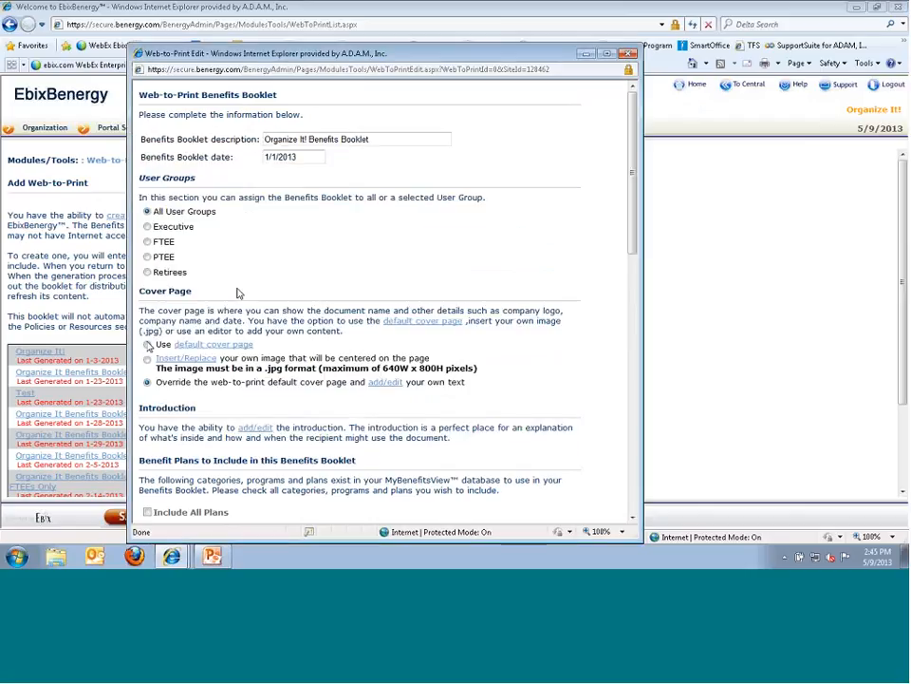
scroll(241, 350, "down", 3)
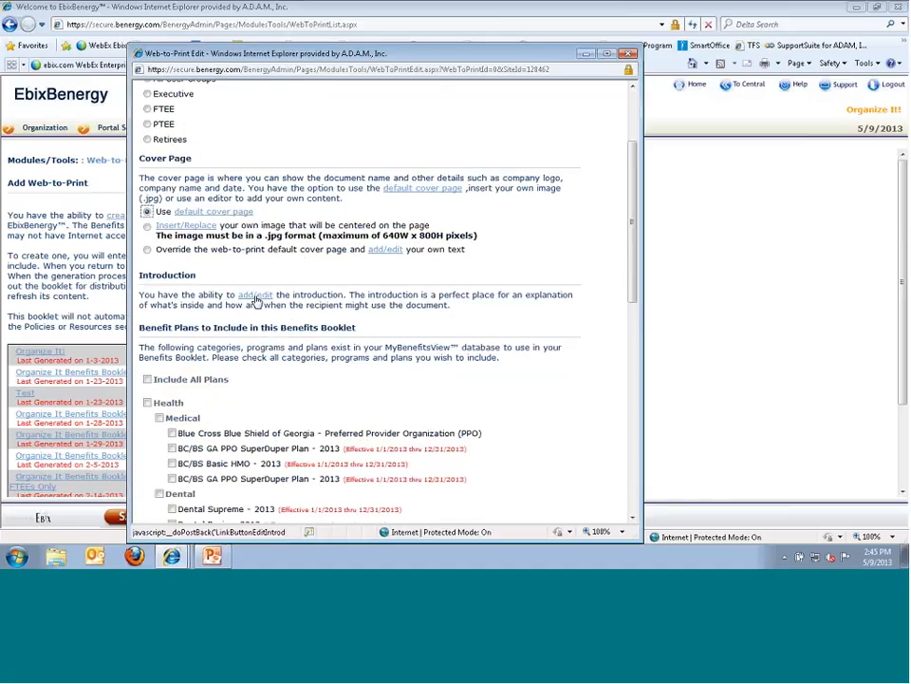
- Write the introduction lines Intructions, OE Dates, Highlight Changes and Carrier Change, and save both editors
left_click(251, 296)
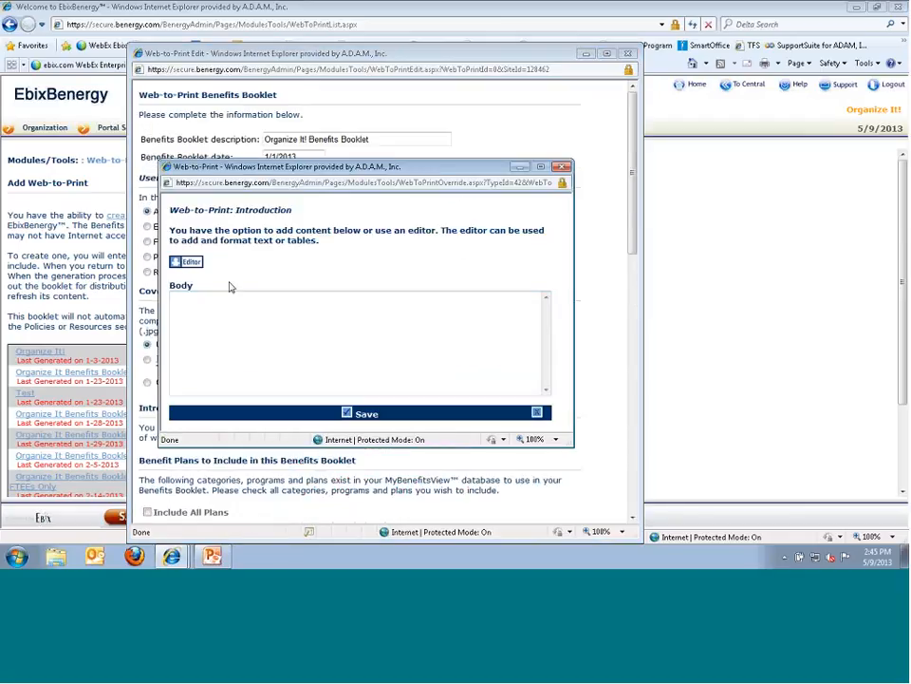
left_click(187, 262)
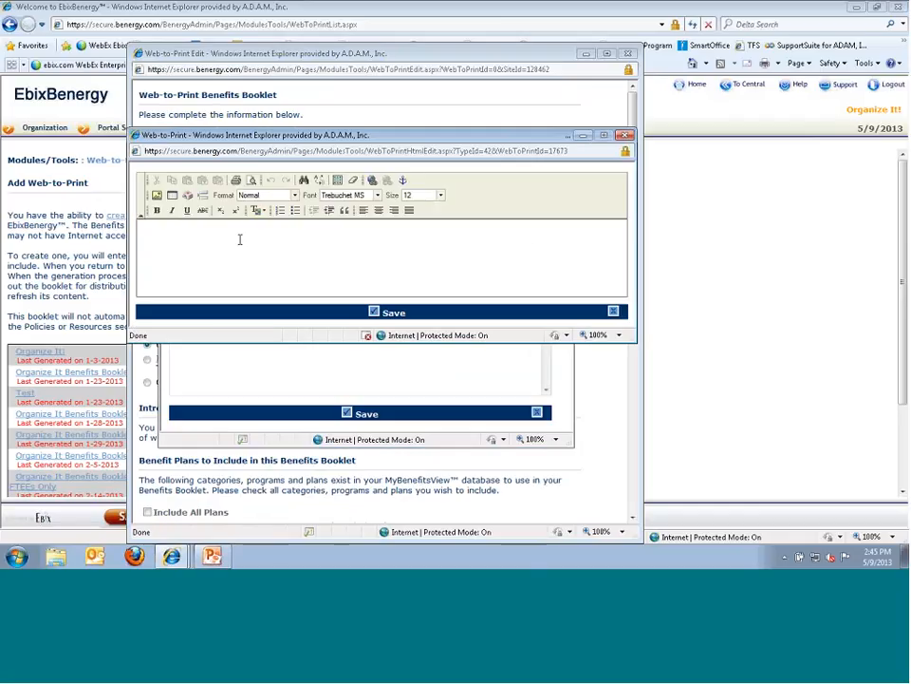
type("Intructions")
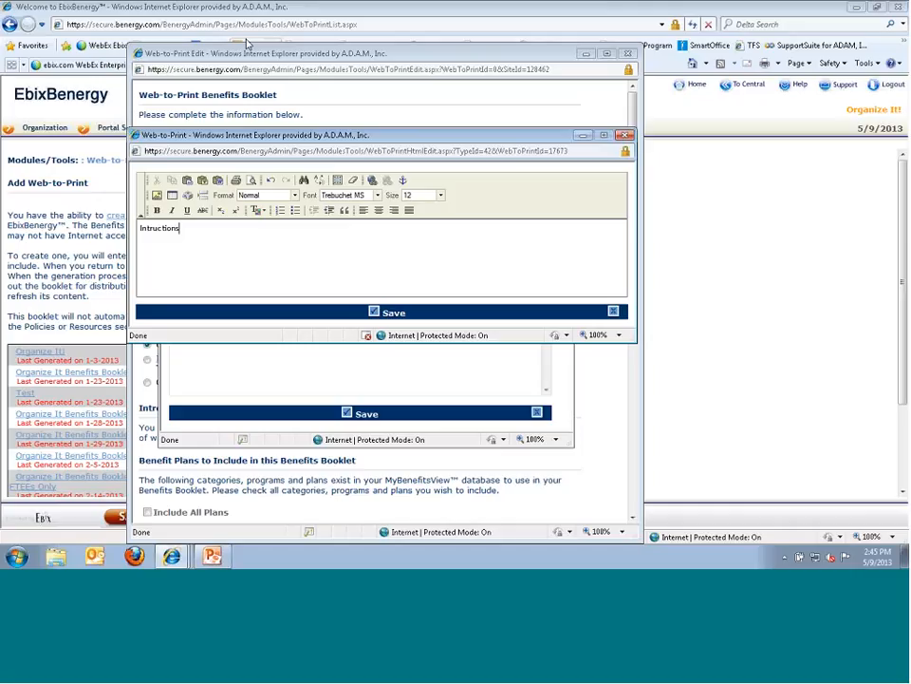
key("Return")
type("OE Dates")
key("Return")
type("Highlight Changes")
key("Return")
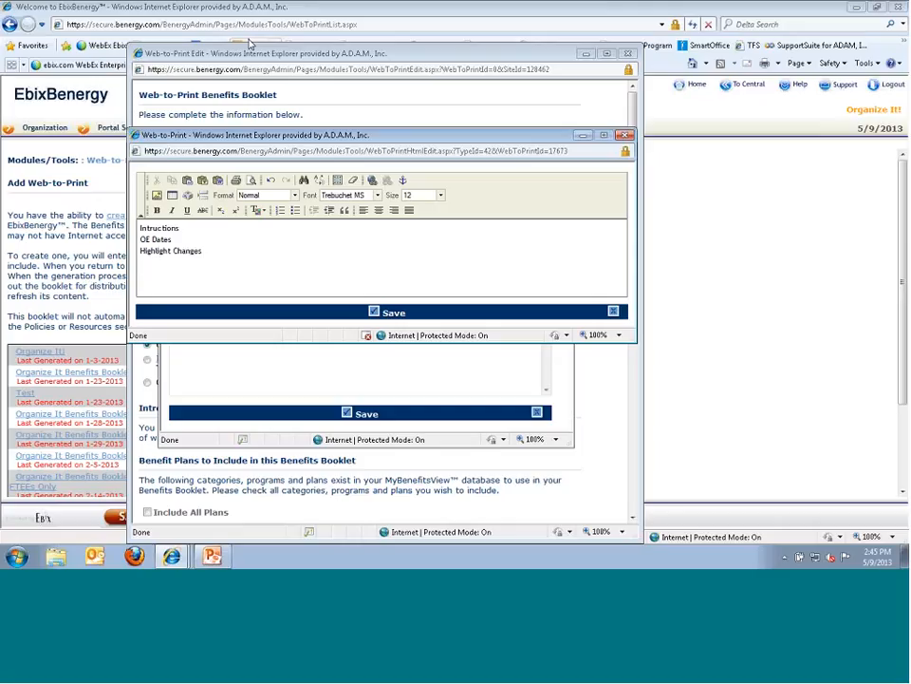
type("Carrier Cah")
key("BackSpace")
type("nge")
left_click(372, 311)
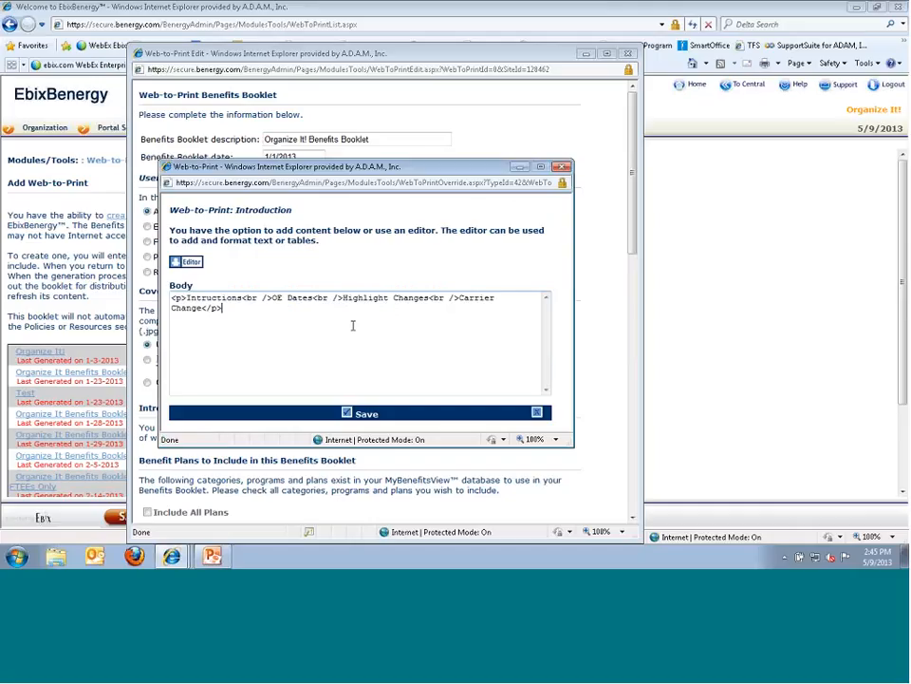
left_click(348, 415)
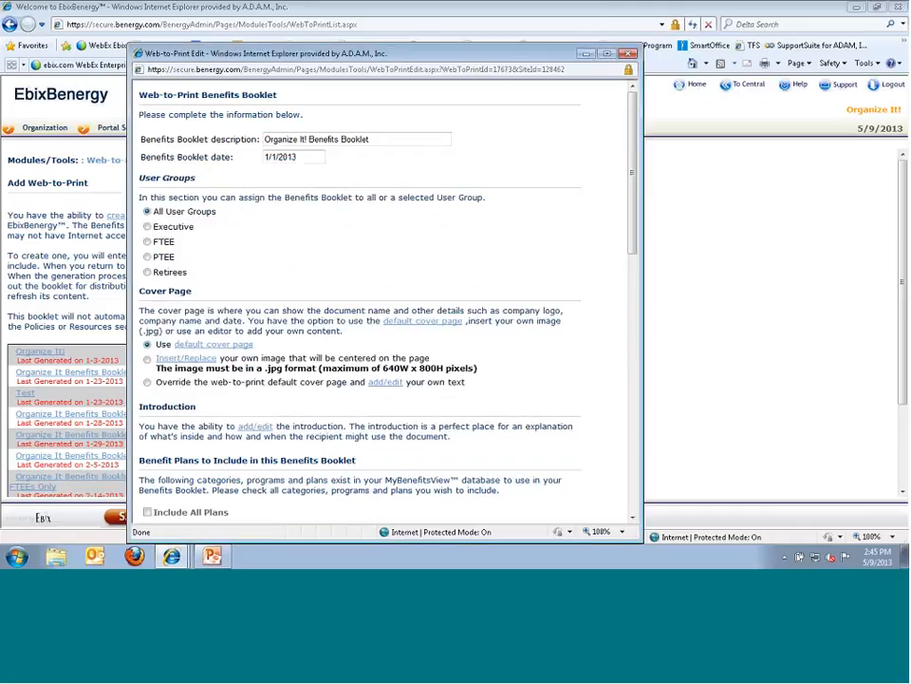
- Limit the booklet to selected plan content, excluding Highlights and Links, and save it
scroll(352, 285, "down", 5)
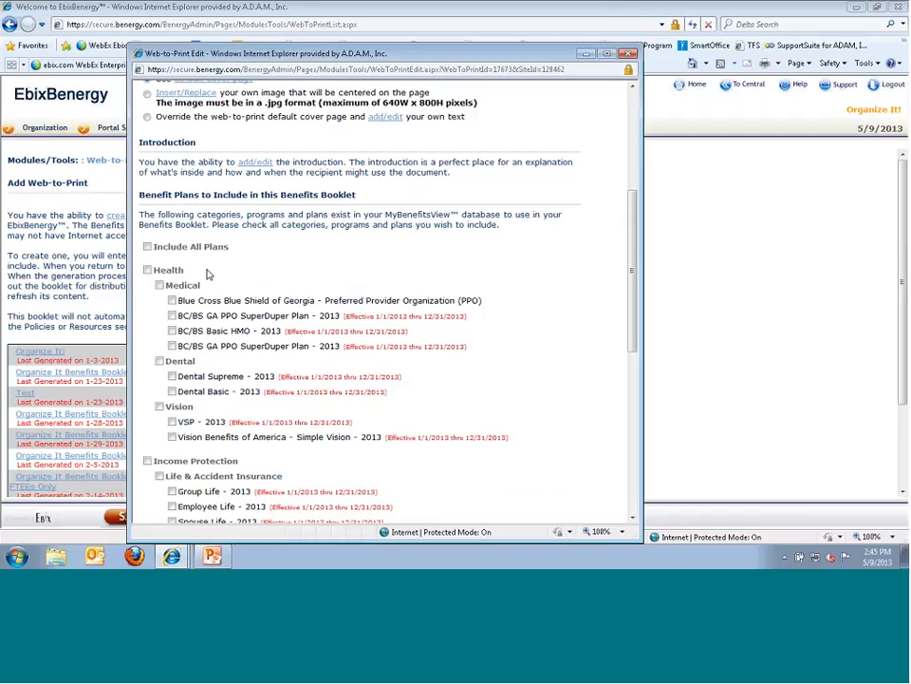
scroll(167, 243, "up", 3)
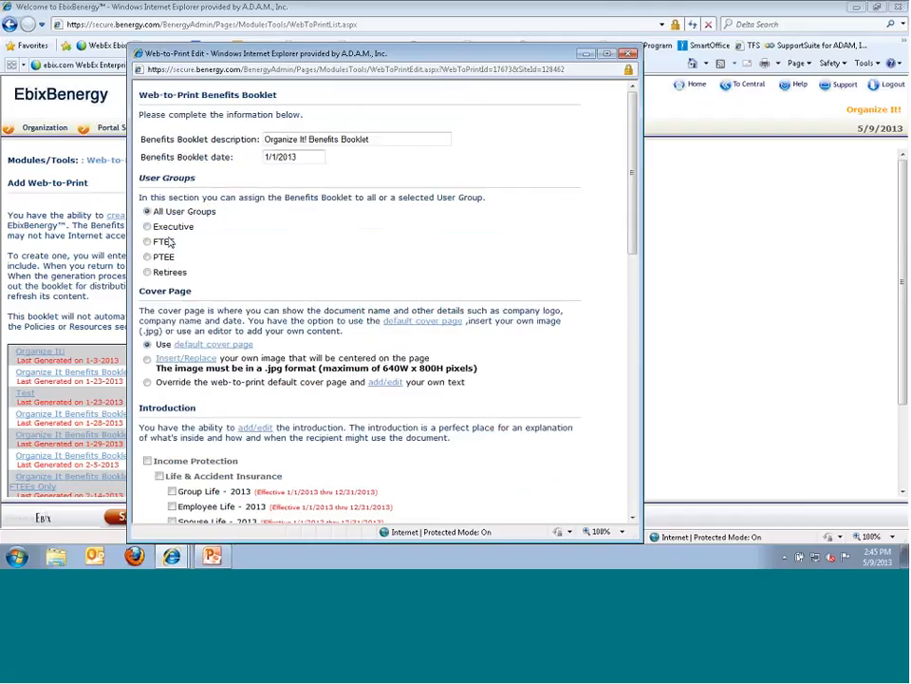
scroll(167, 243, "down", 5)
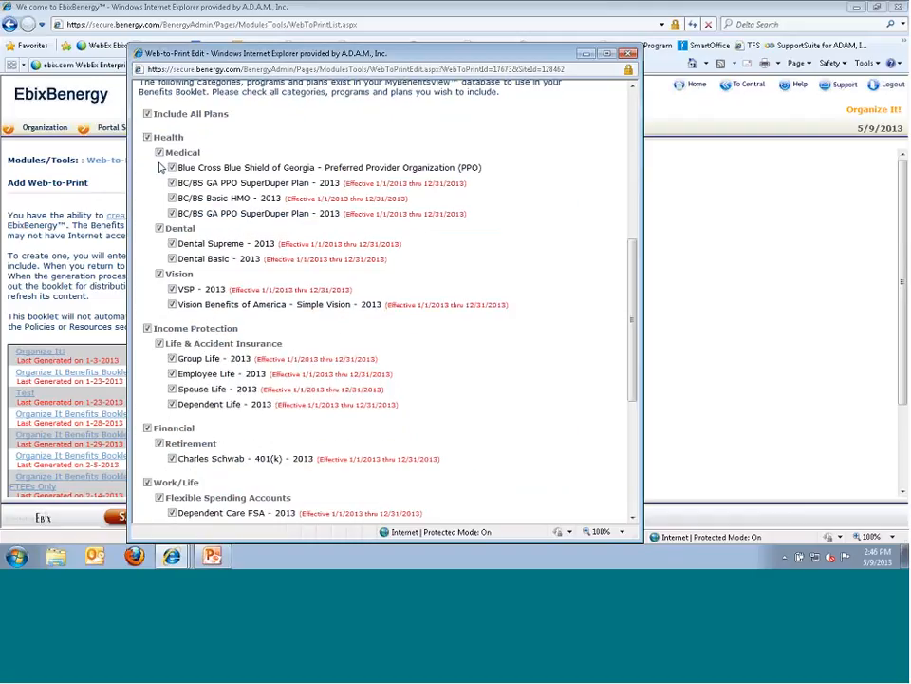
scroll(162, 168, "down", 4)
scroll(171, 247, "up", 7)
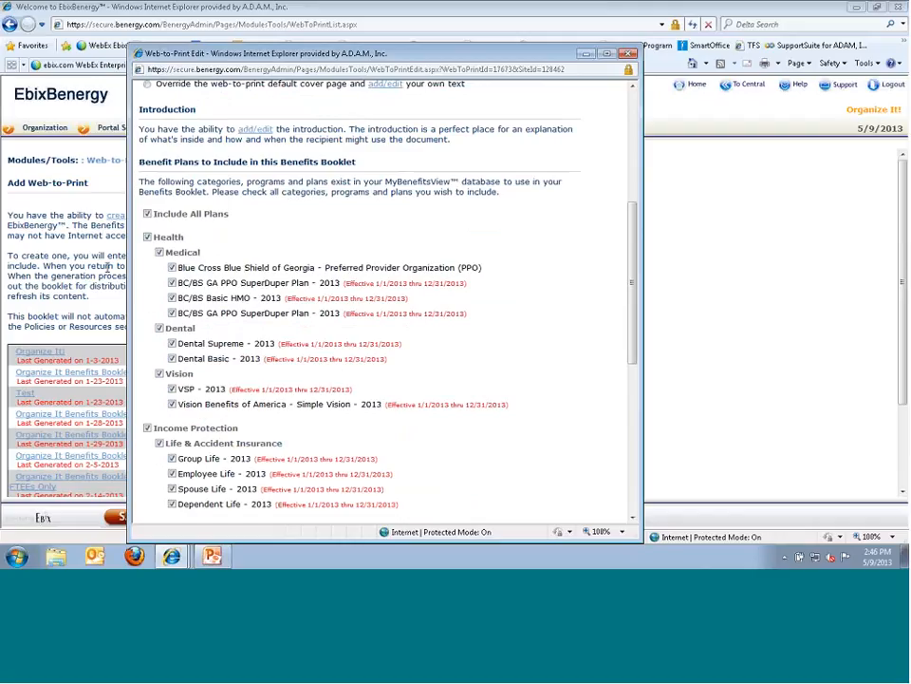
scroll(239, 319, "down", 4)
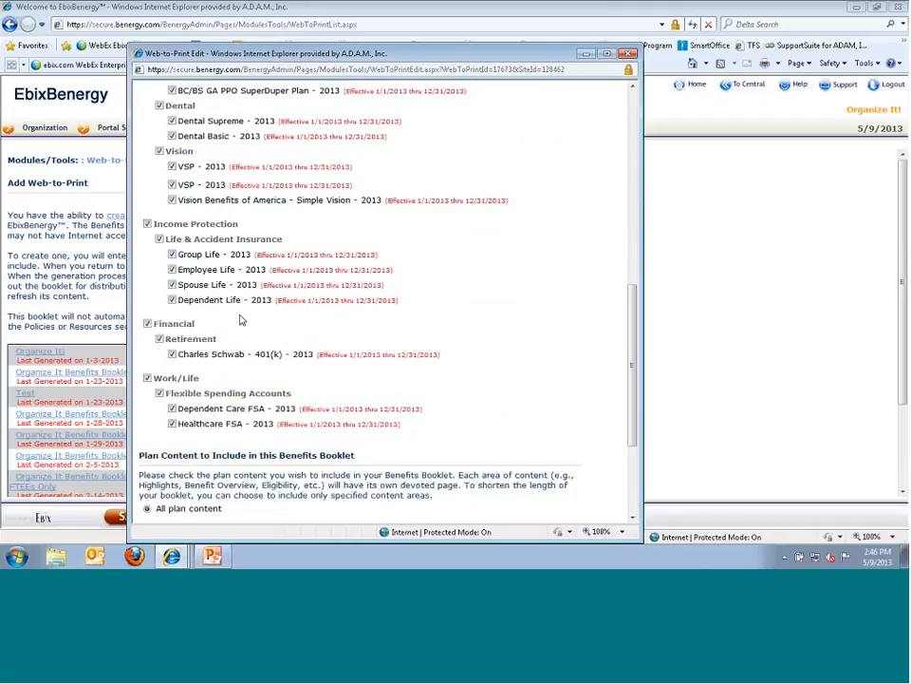
scroll(240, 320, "down", 4)
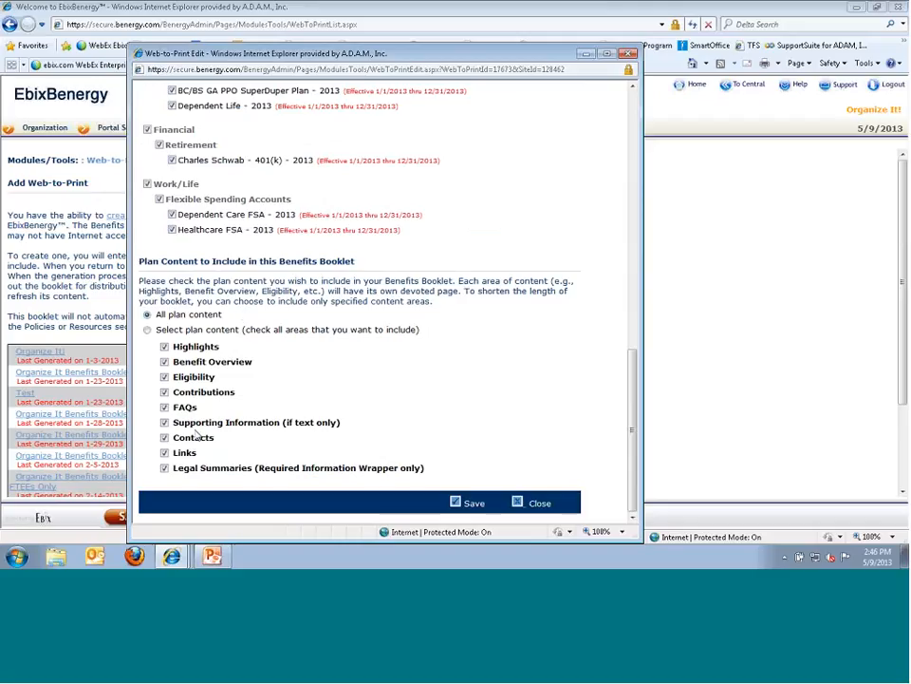
left_click(147, 329)
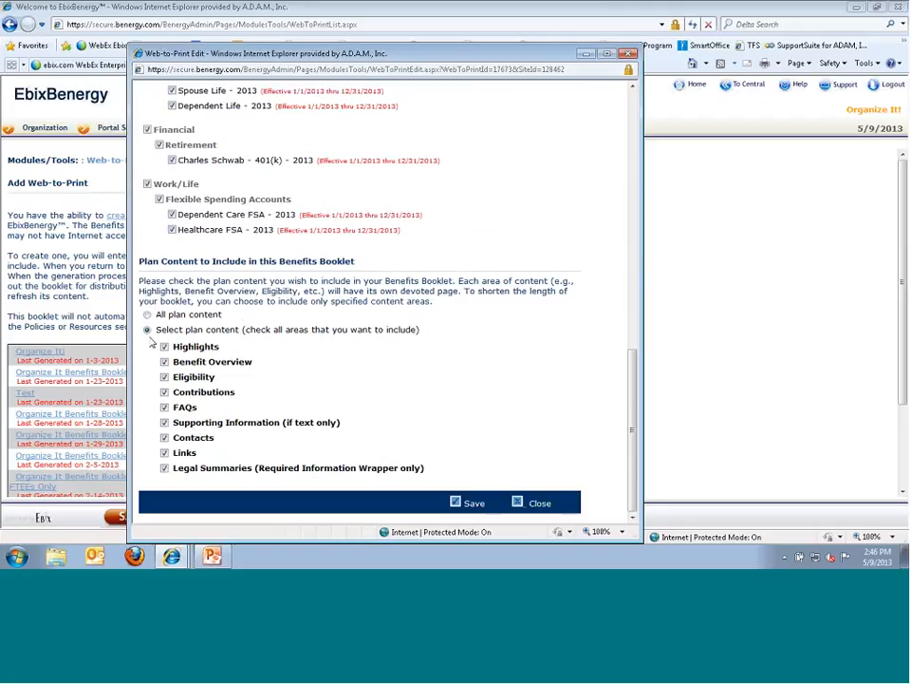
left_click(164, 347)
left_click(164, 453)
left_click(467, 503)
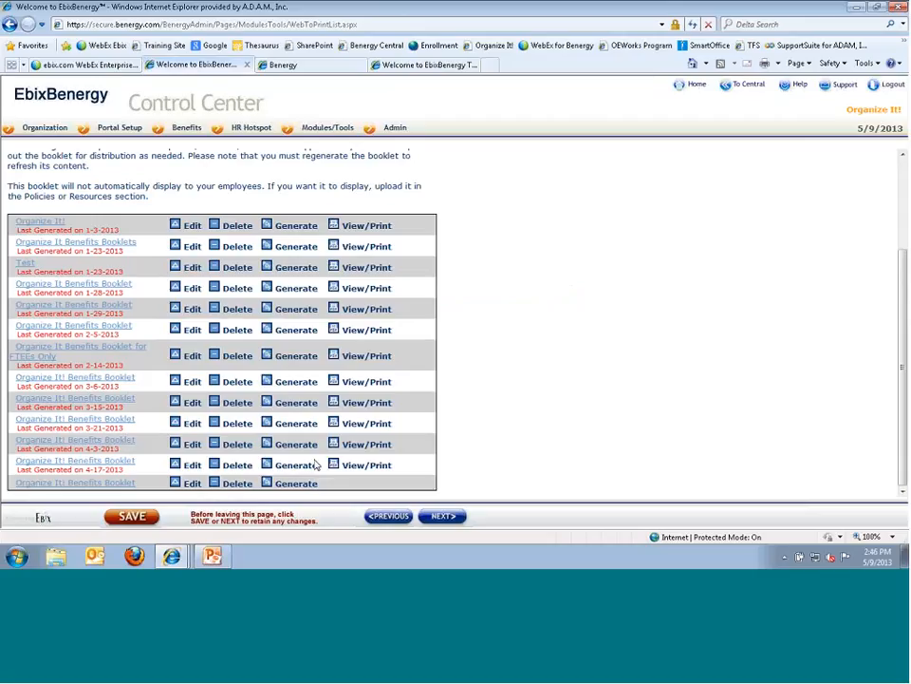
- Generate the Organize It! Benefits Booklet, acknowledge the notice, and check its Generating status
left_click(269, 488)
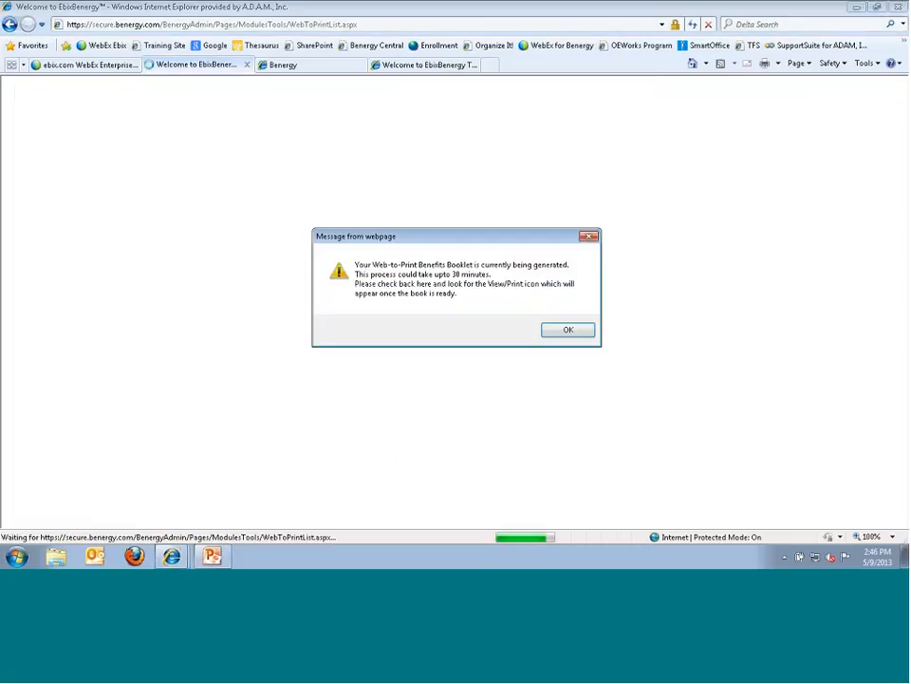
left_click(568, 330)
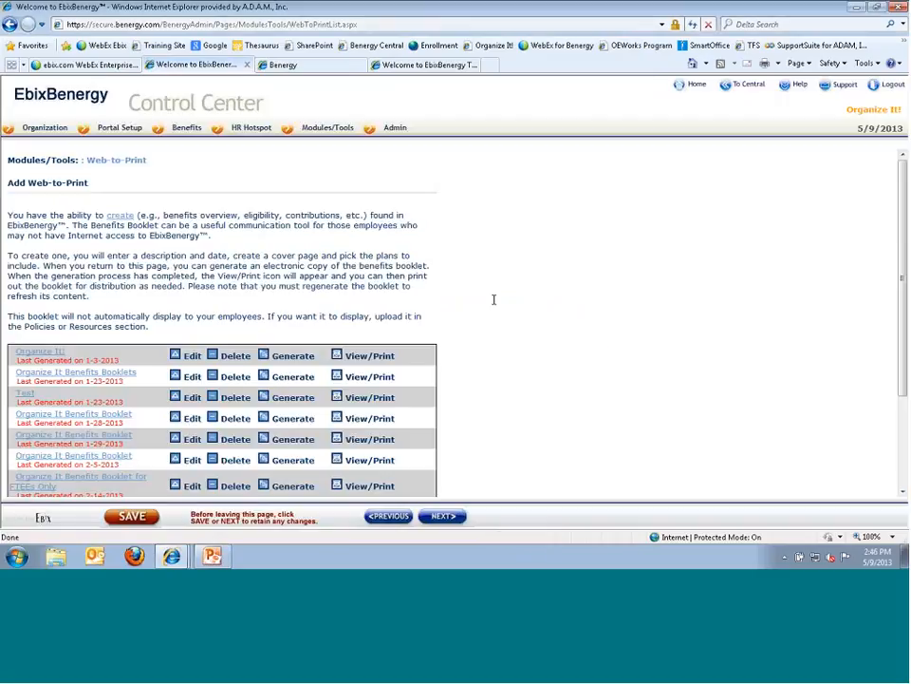
scroll(494, 299, "down", 3)
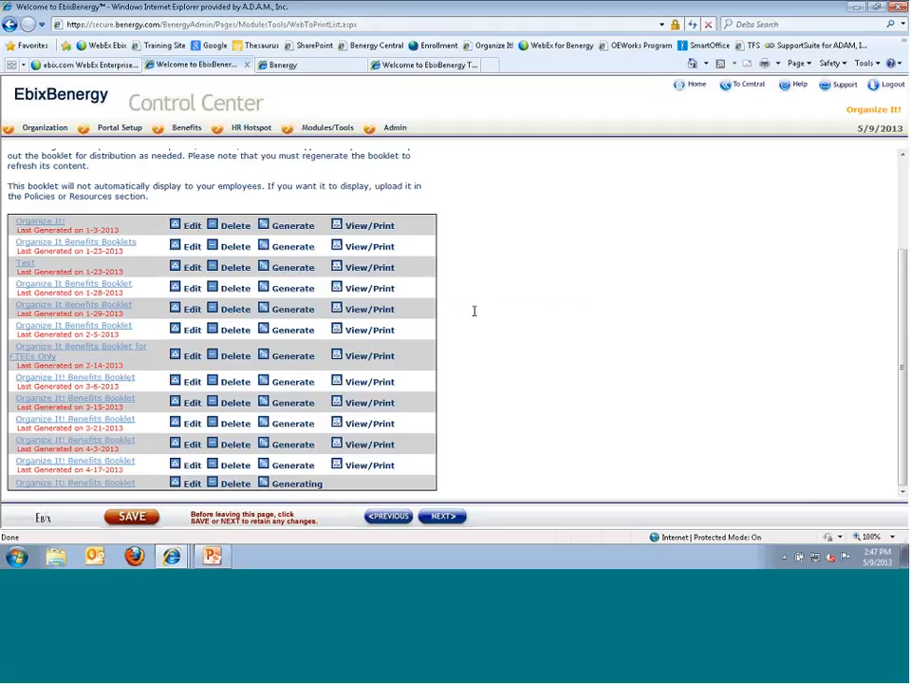
mouse_move(314, 133)
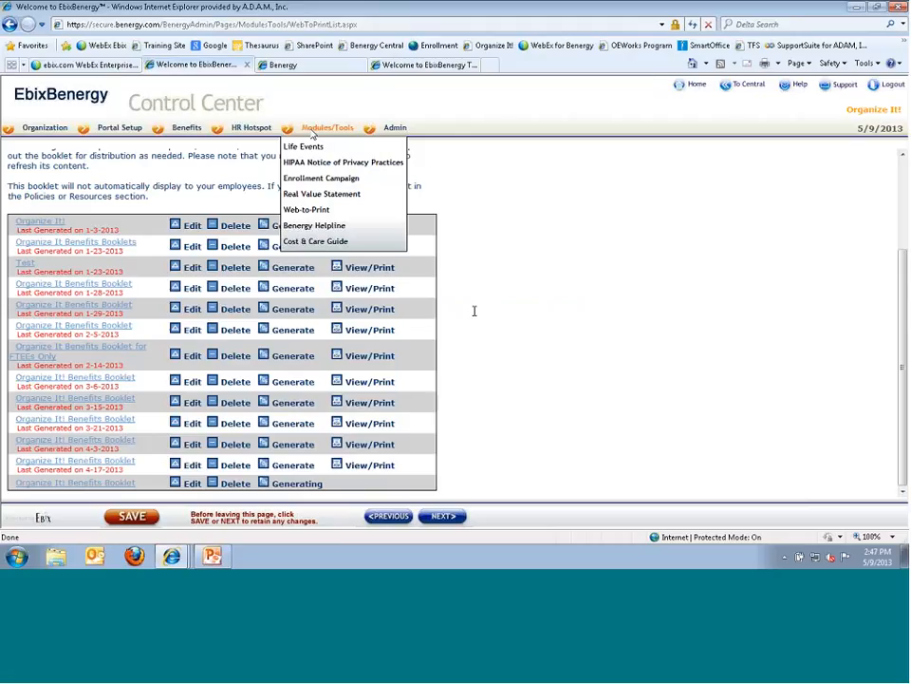
- View and close the HIPAA privacy notice PDF, then open the Cost & Care Guide Basic page
left_click(302, 162)
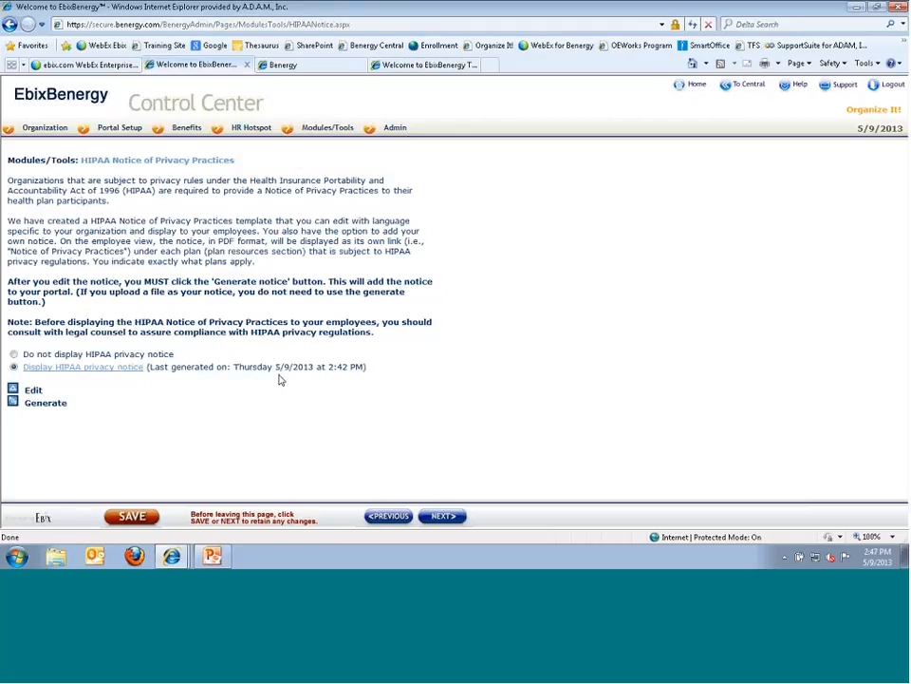
left_click(94, 368)
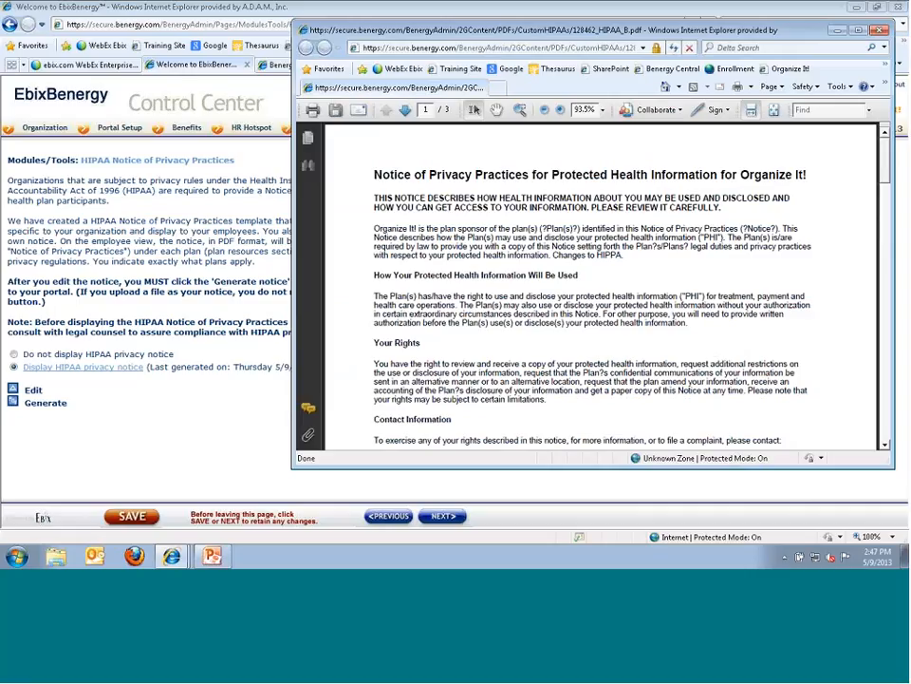
left_click(880, 32)
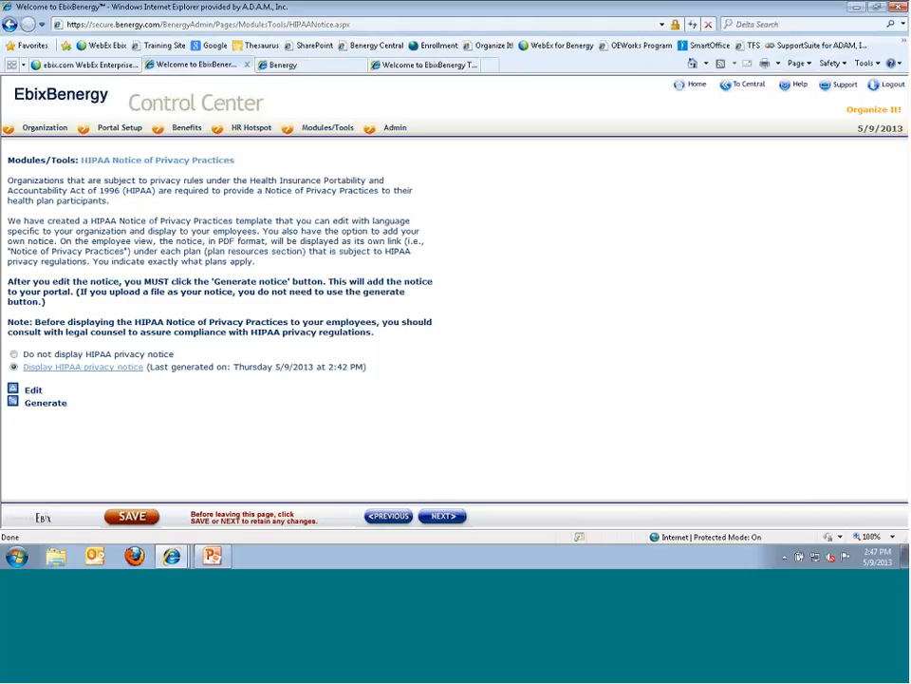
mouse_move(304, 126)
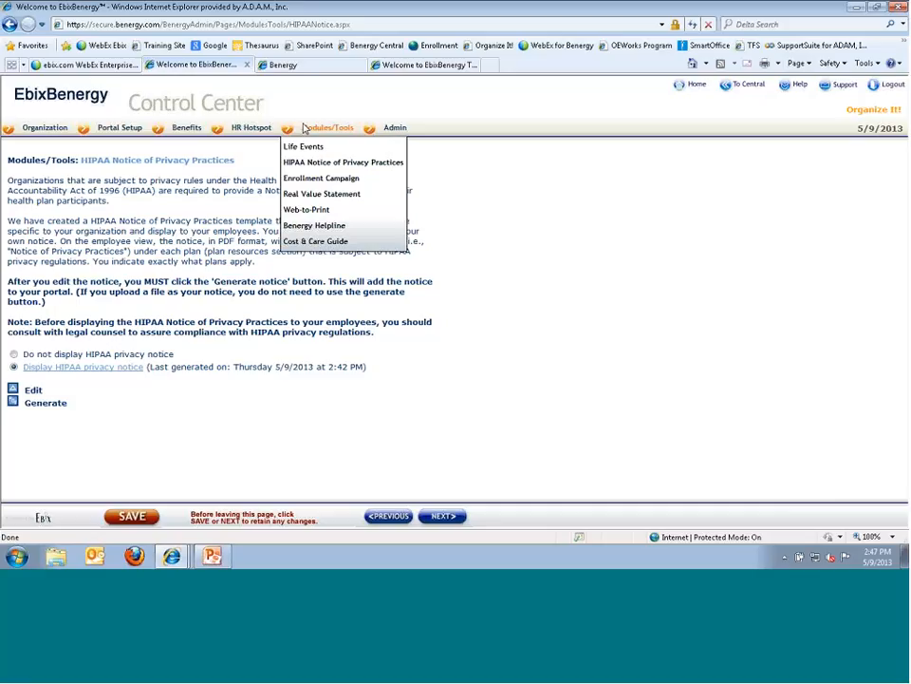
left_click(297, 243)
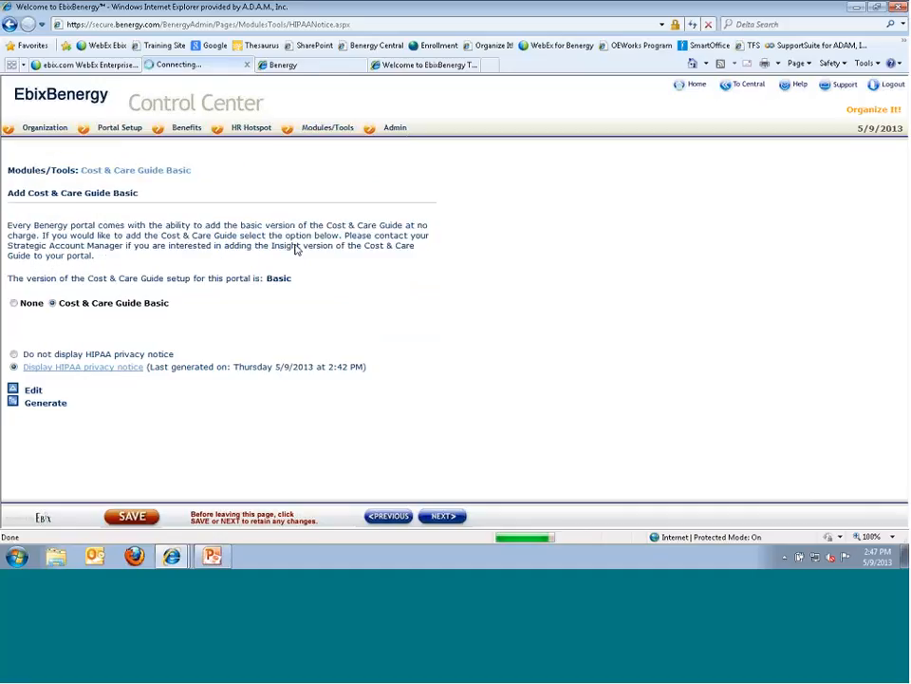
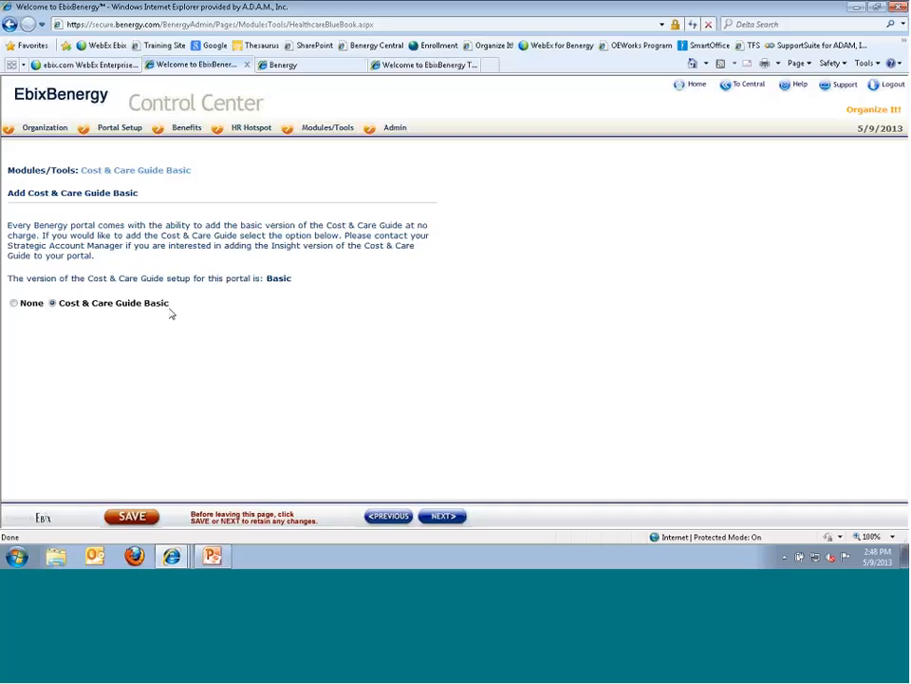
- In the portal preview, open the Cost & Care Guide from Health Tools, declining the insecure-content warning
left_click(279, 65)
scroll(359, 157, "up", 3)
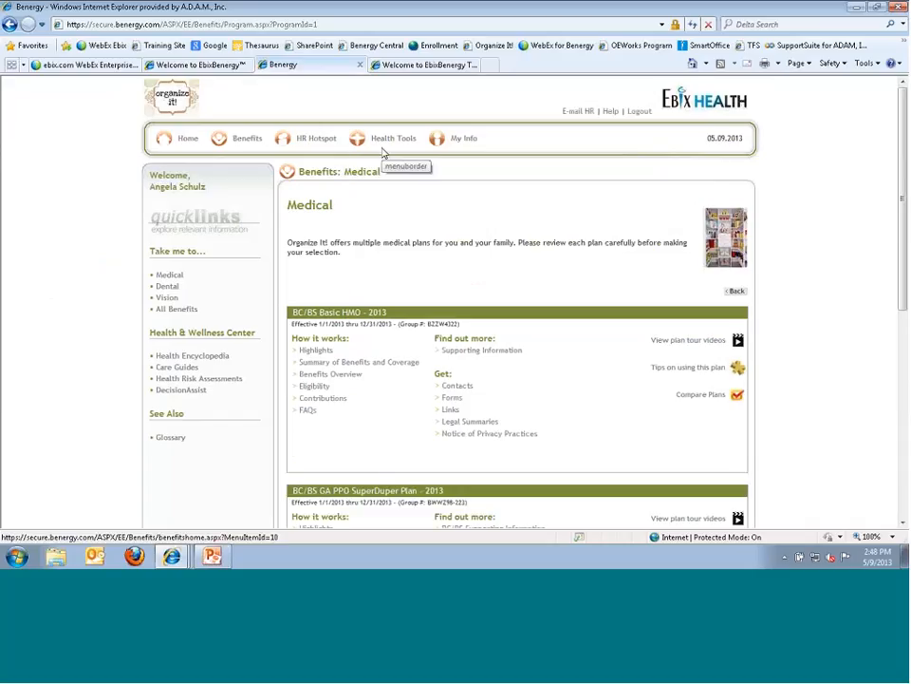
left_click(384, 145)
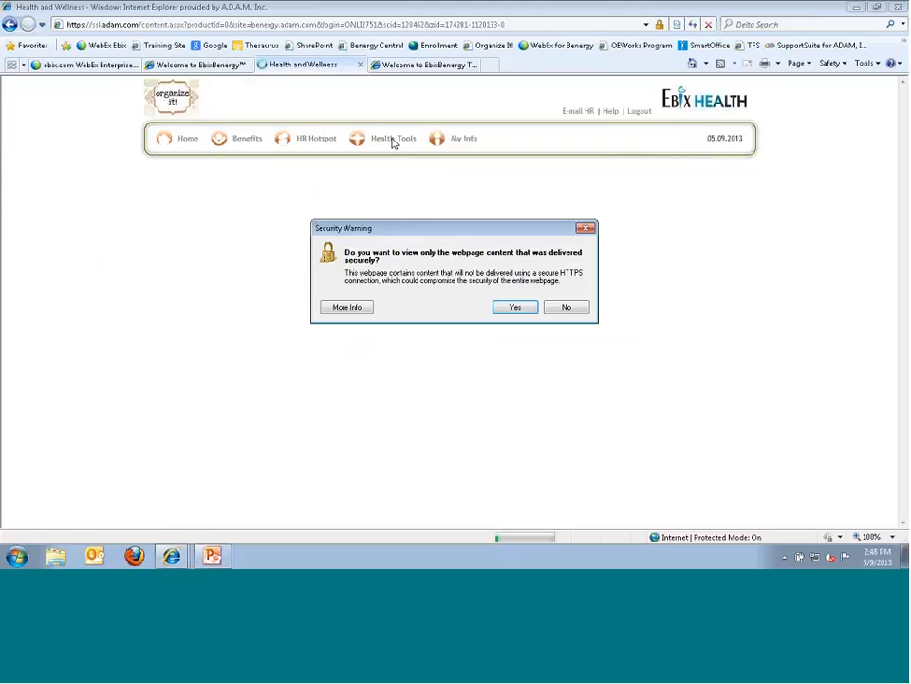
left_click(557, 310)
scroll(230, 368, "down", 5)
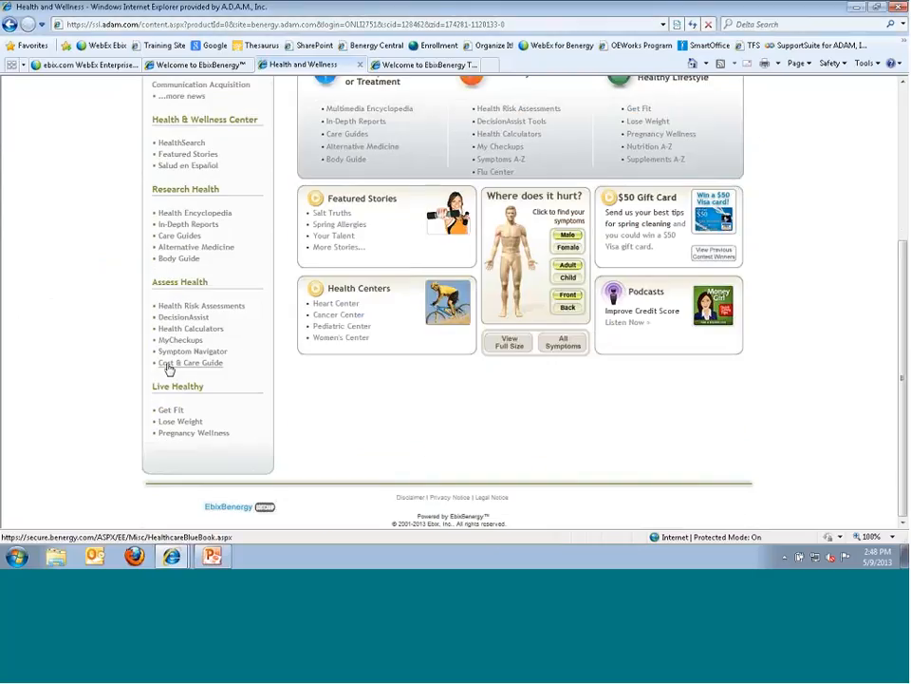
left_click(199, 364)
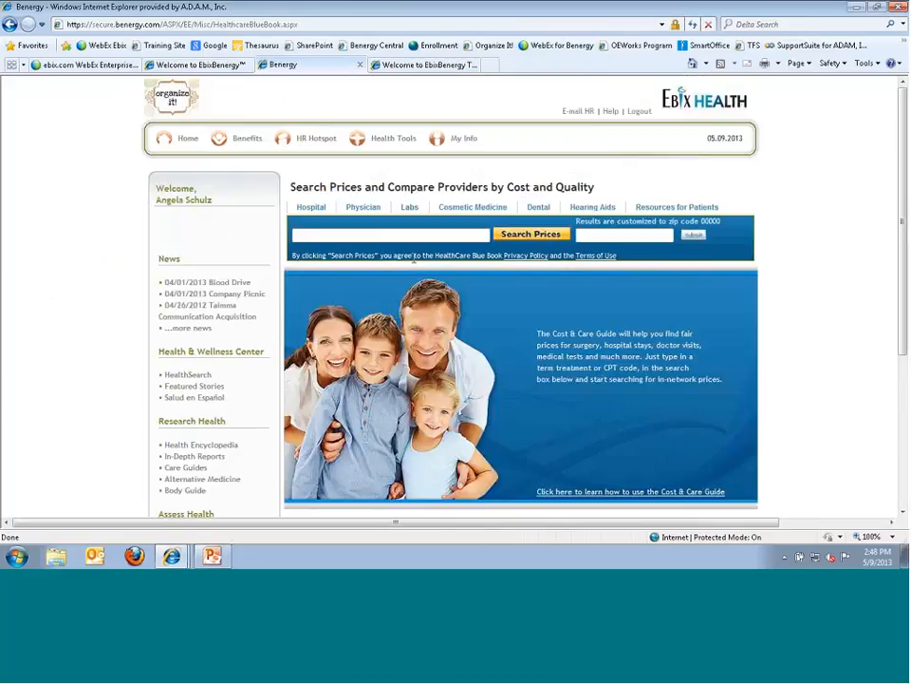
- Go back to the portal home and start a search in Search Prices and Compare Providers
left_click(187, 140)
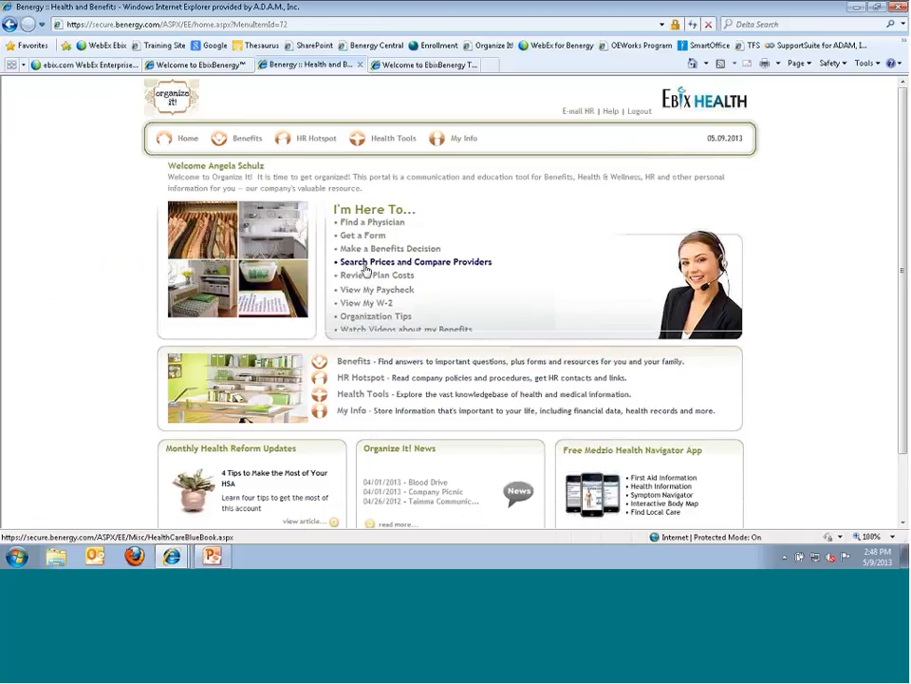
left_click(419, 268)
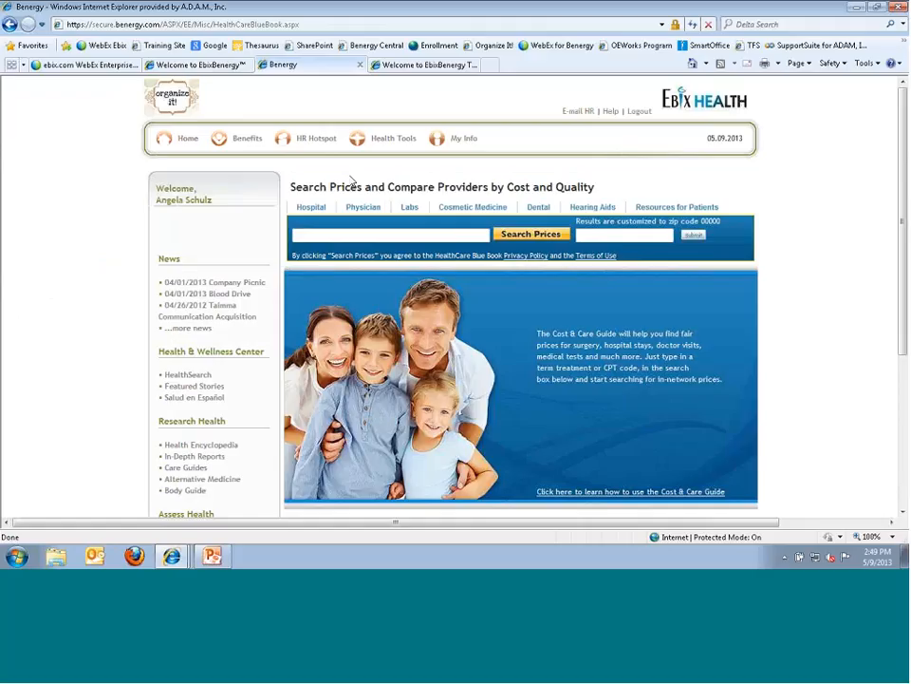
left_click(315, 231)
- Search prices for 'mri' in zip code 30309, listing 31 Physician Services results
type("mri")
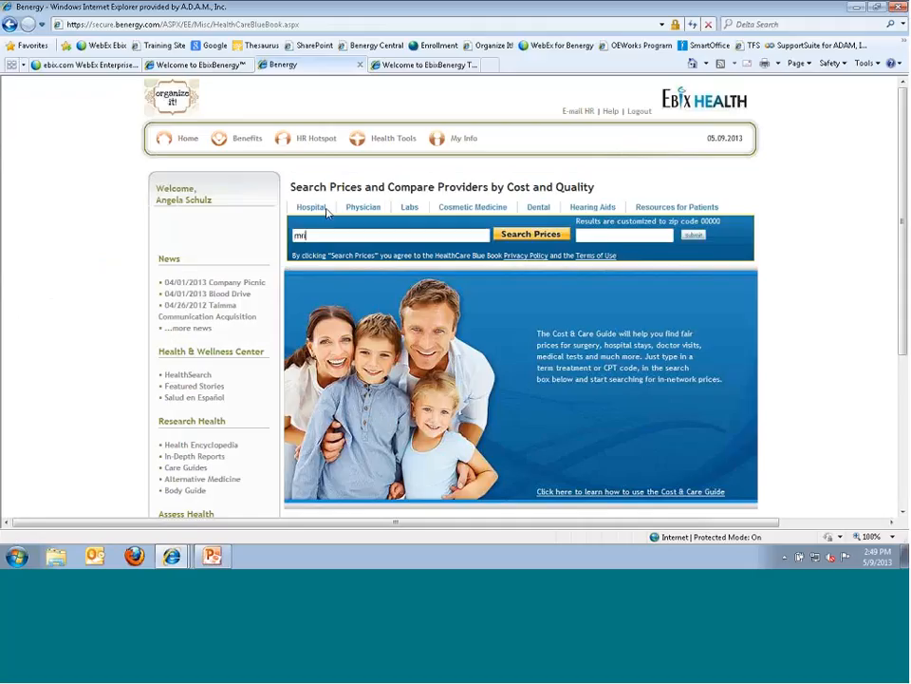
left_click(609, 234)
type("30309")
left_click(692, 237)
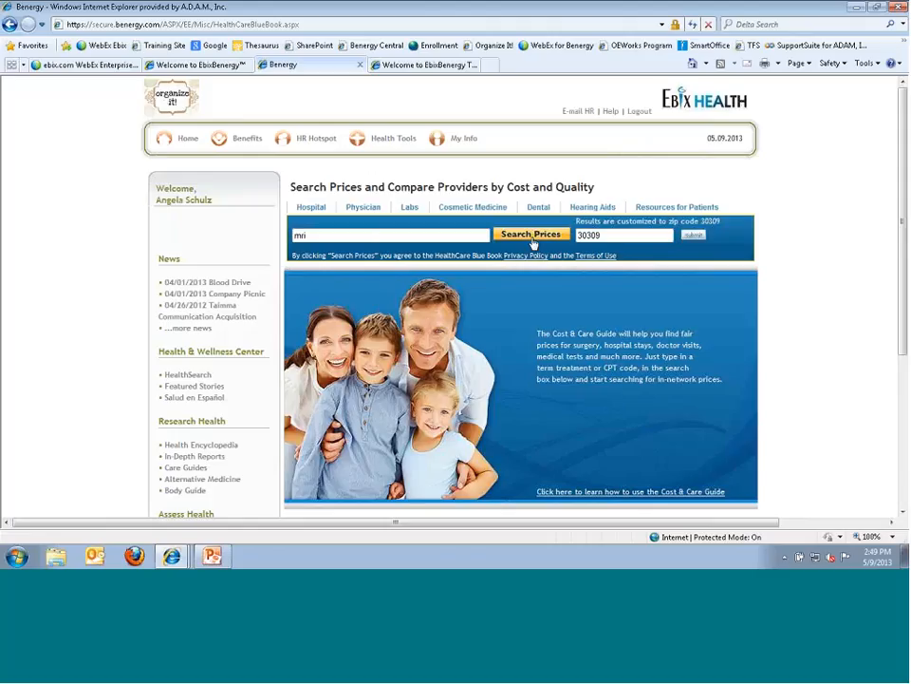
mouse_move(309, 211)
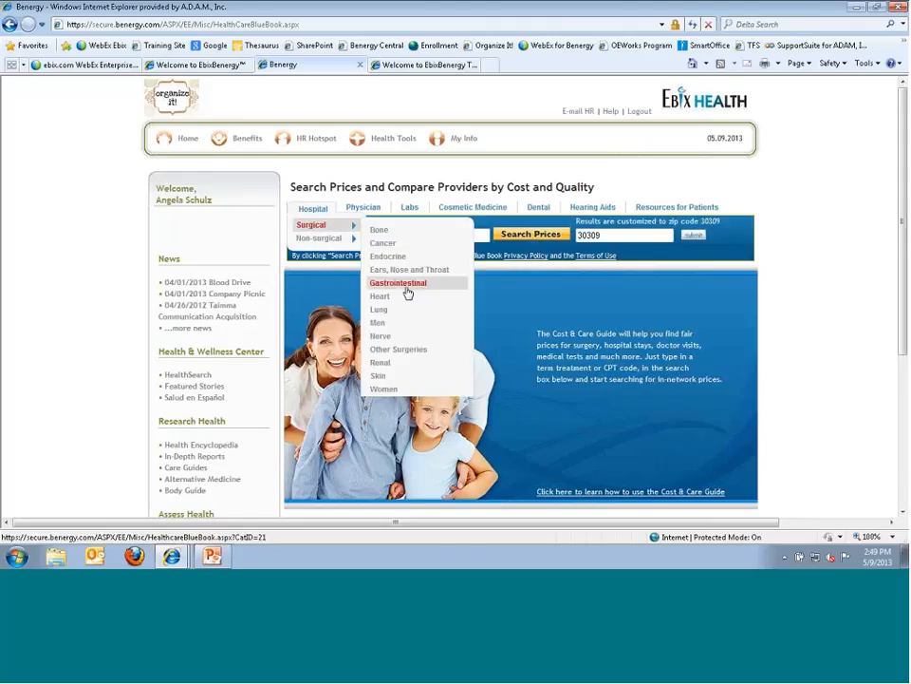
mouse_move(473, 208)
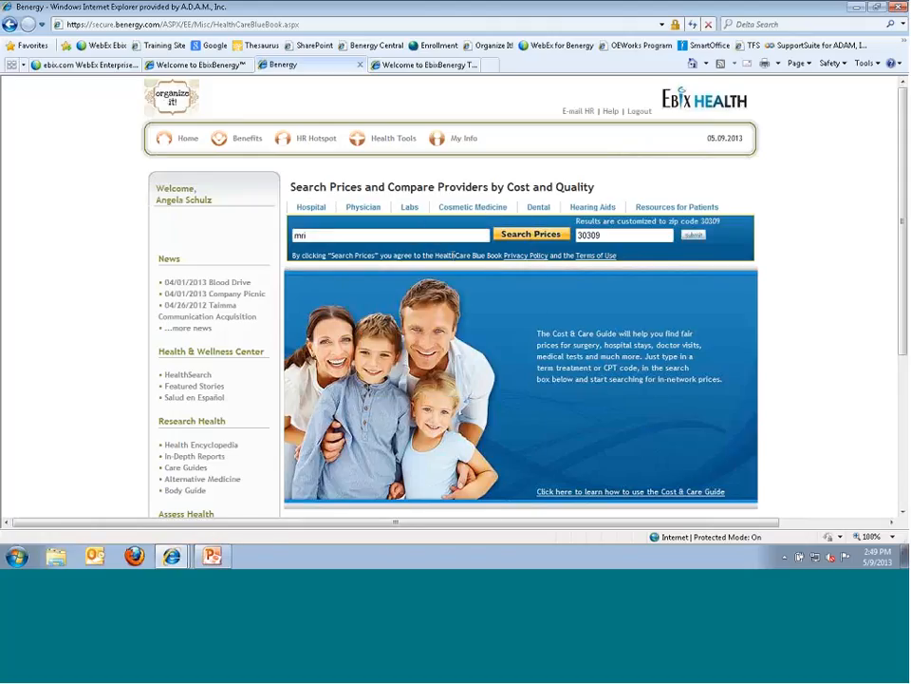
left_click(535, 236)
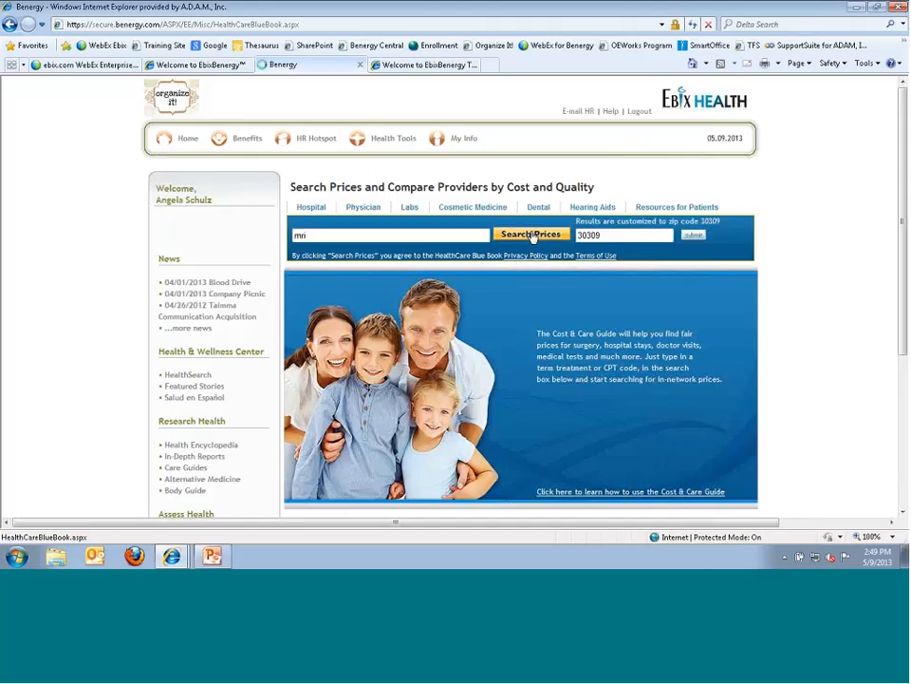
scroll(484, 269, "down", 1)
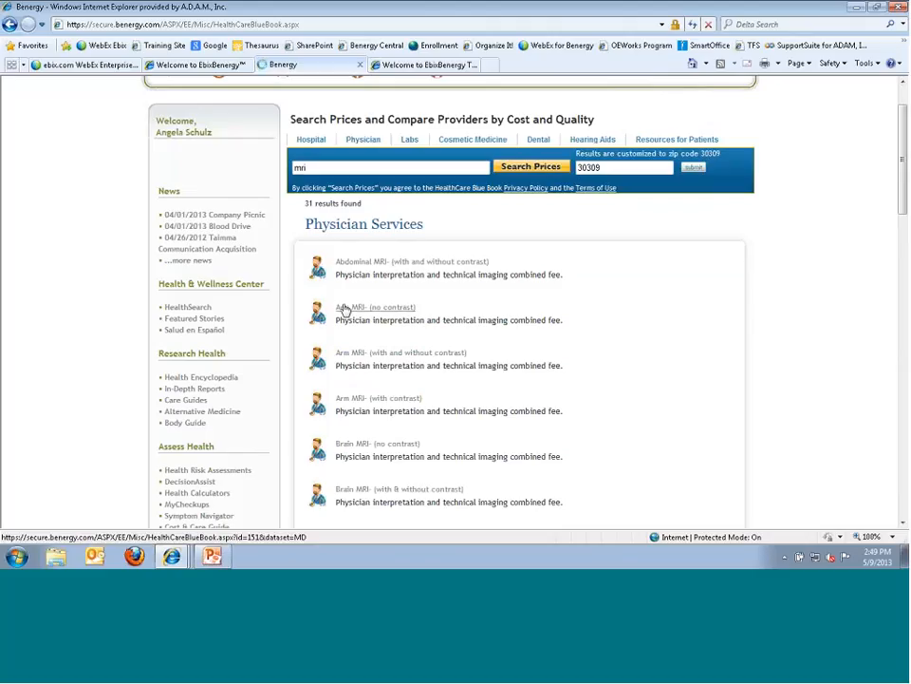
- Open Arm MRI (no contrast) details and review its fee details and $556 fair price
left_click(346, 309)
scroll(333, 285, "down", 1)
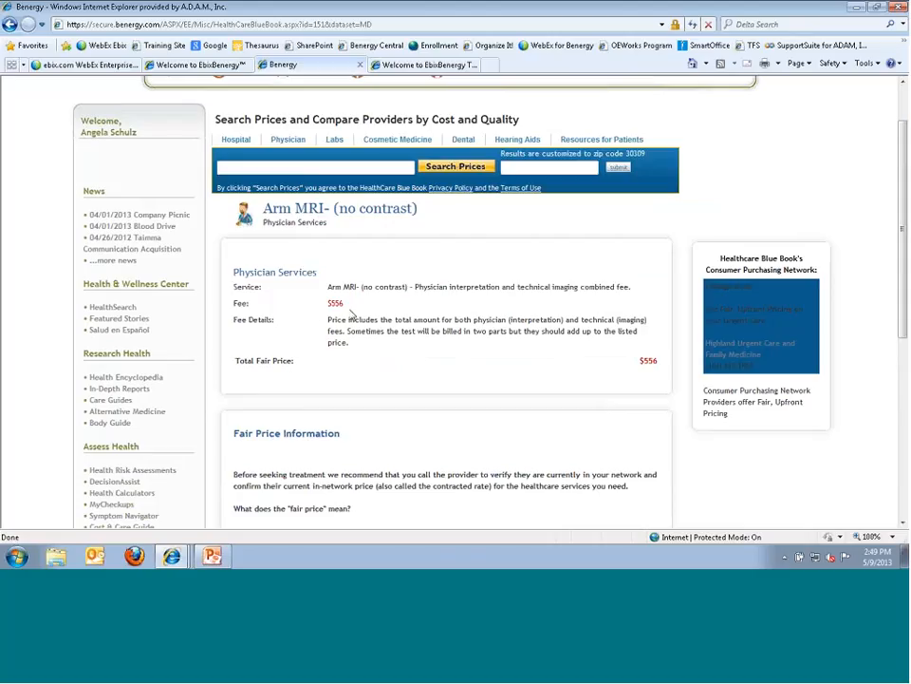
mouse_move(348, 320)
left_mouse_down()
mouse_move(361, 336)
mouse_move(337, 317)
mouse_move(360, 305)
left_mouse_up()
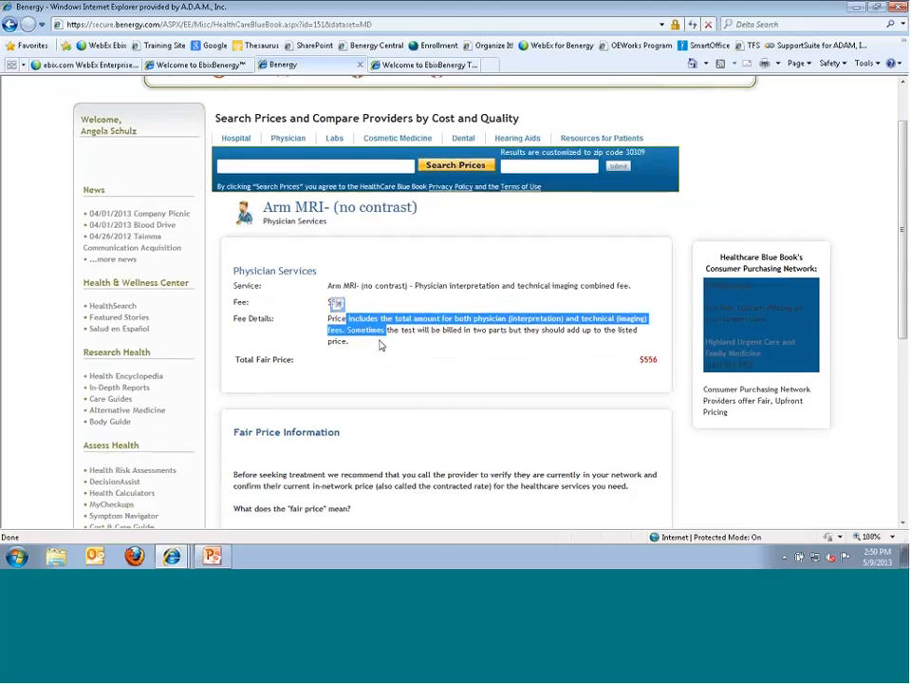
scroll(282, 258, "down", 3)
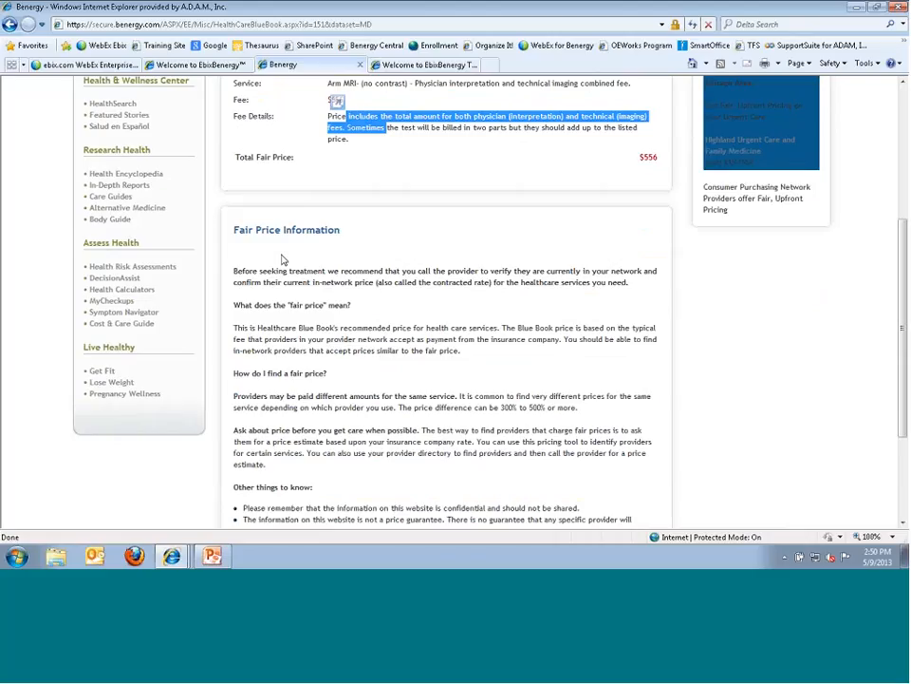
scroll(316, 317, "up", 4)
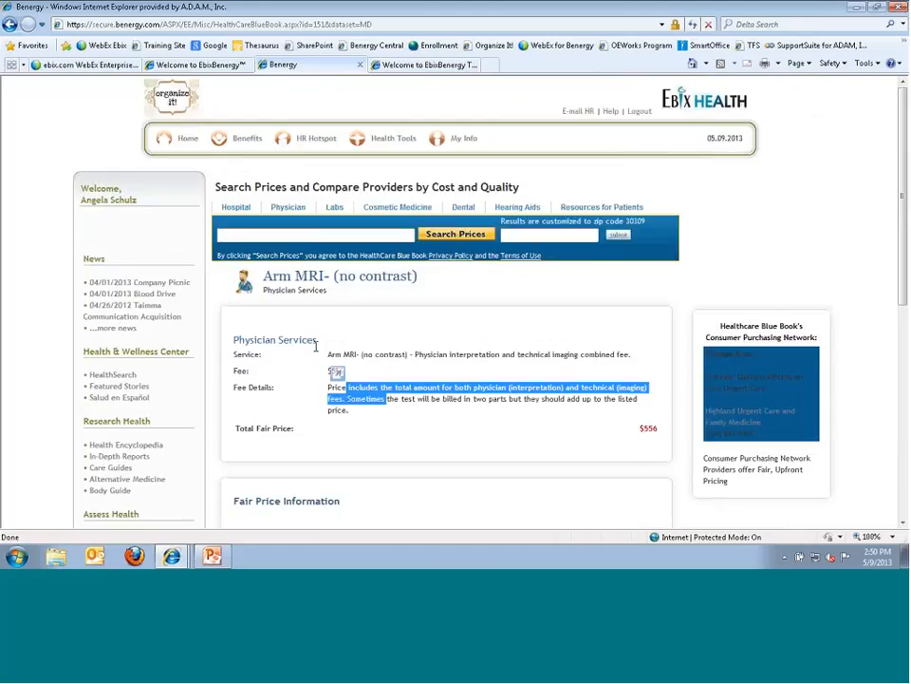
left_click(317, 316)
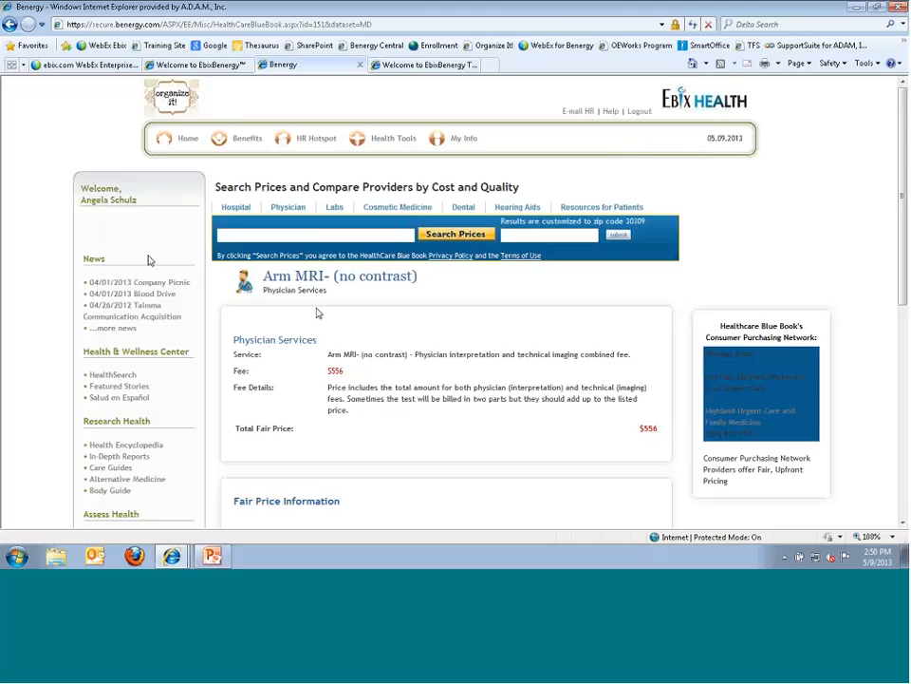
- Back in the Control Center, open Web-to-Print to list the Organize It! booklets, newest 5-9-2013
left_click(195, 65)
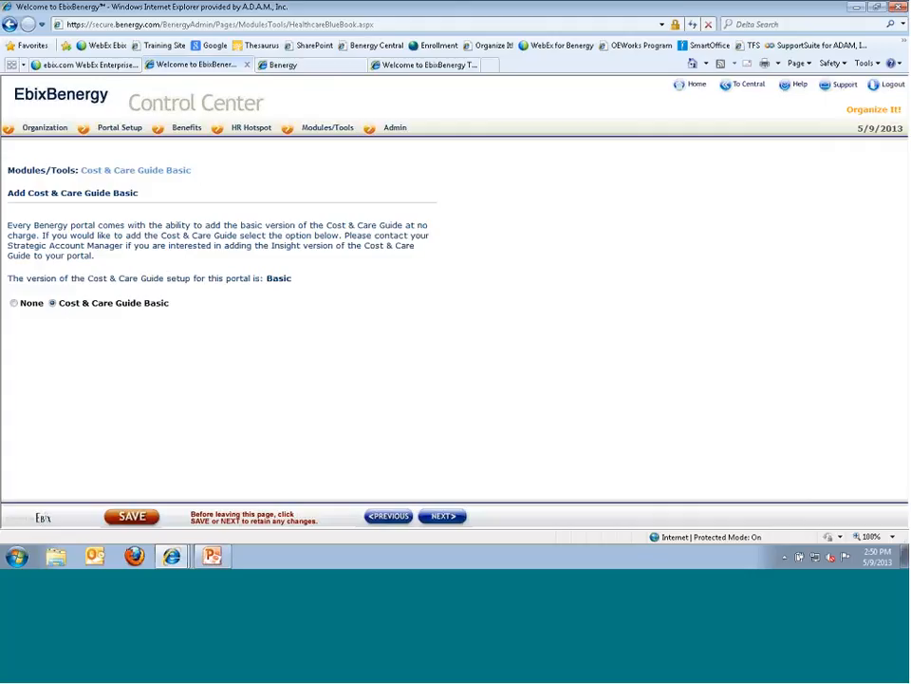
mouse_move(325, 126)
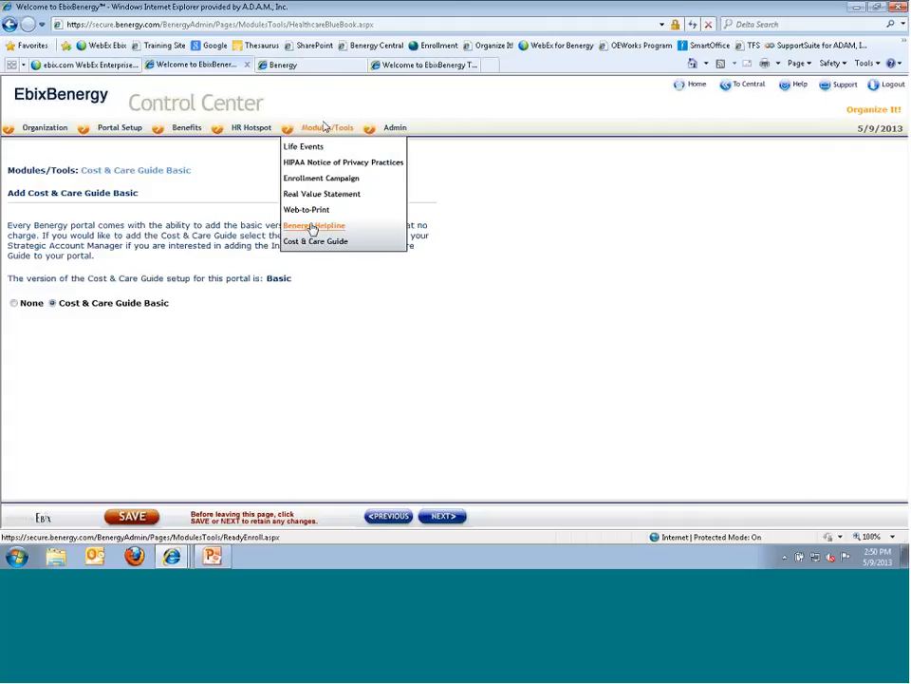
left_click(307, 210)
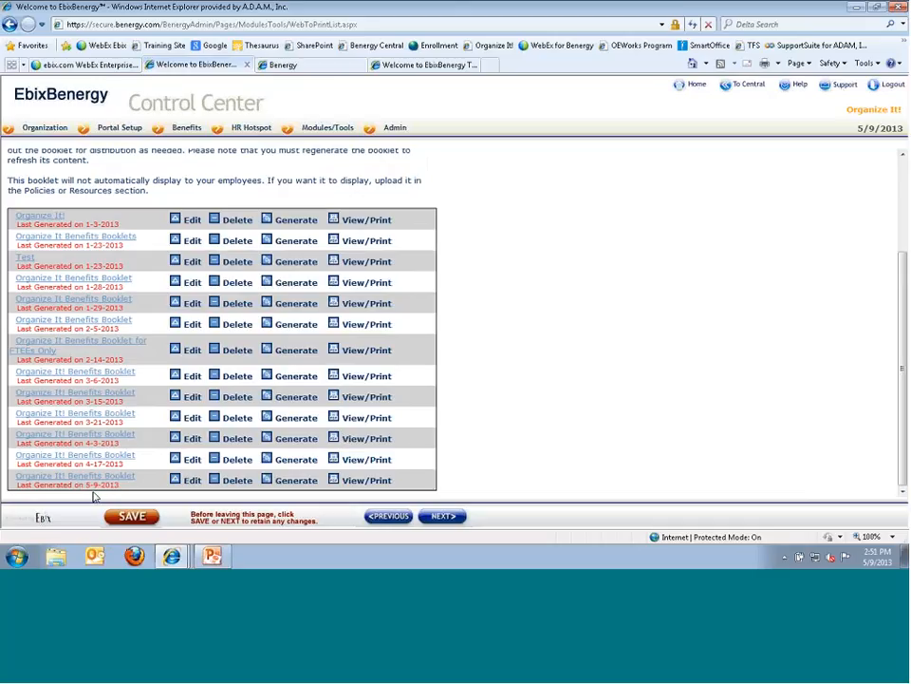
- Open the 5-9-2013 booklet PDF full screen and browse HMO Supporting Information, HMO Contacts, and SuperDuper PPO summary
left_click(334, 481)
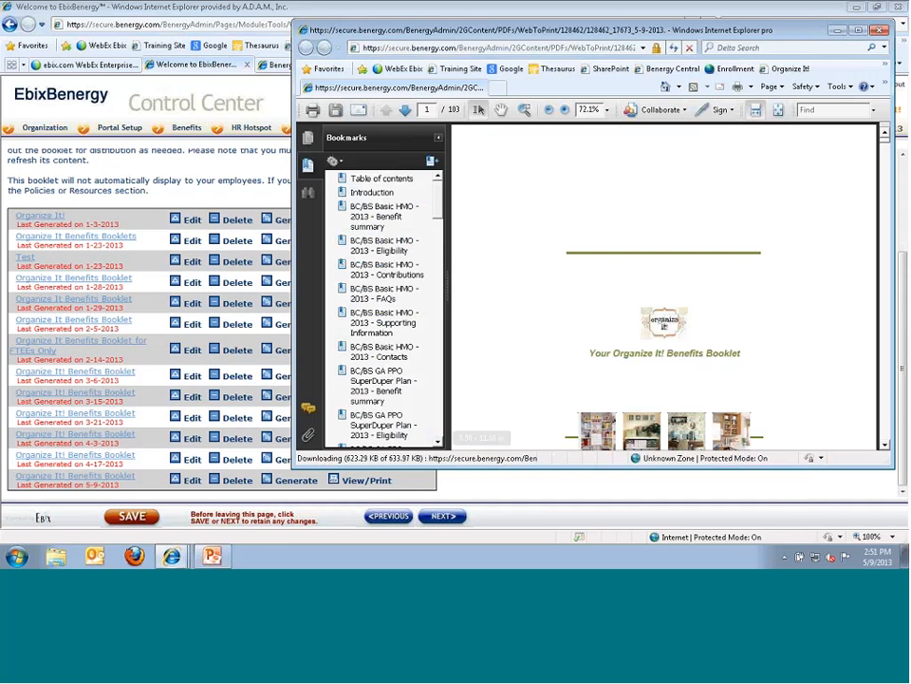
left_click(862, 32)
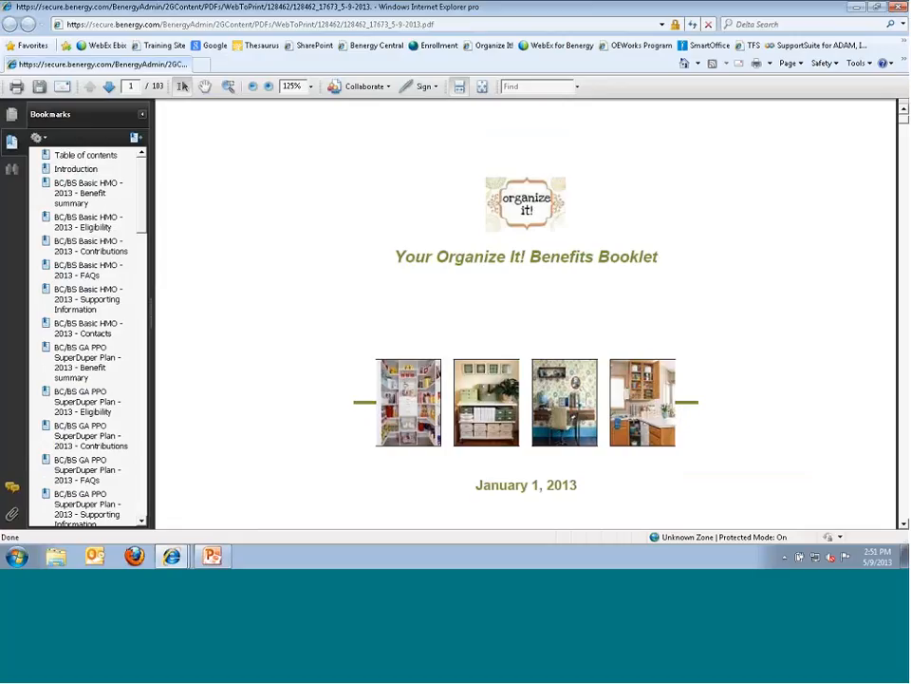
scroll(504, 405, "down", 1)
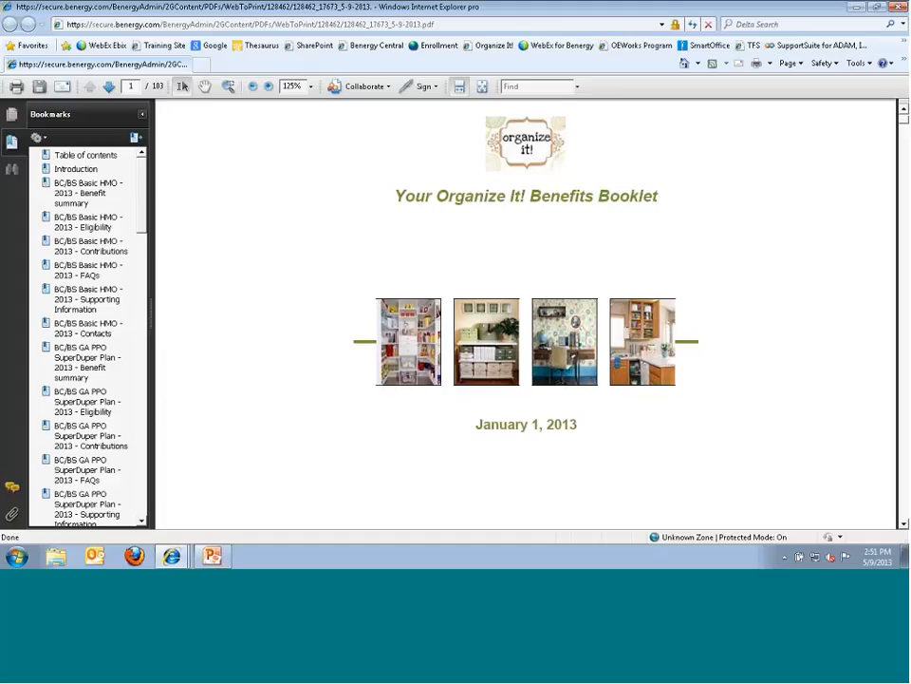
left_click(80, 299)
left_click(71, 331)
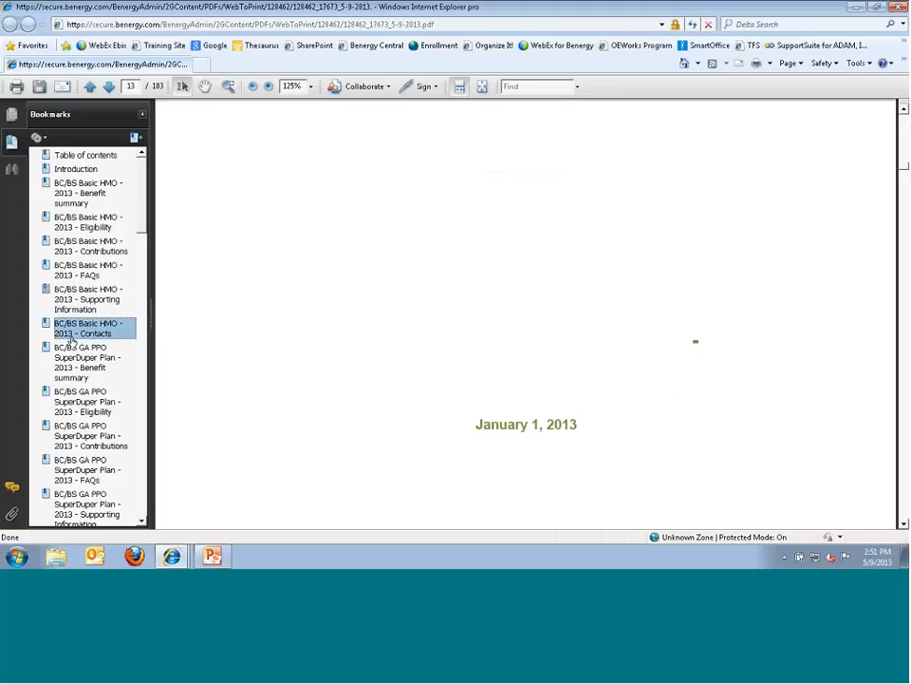
left_click(83, 369)
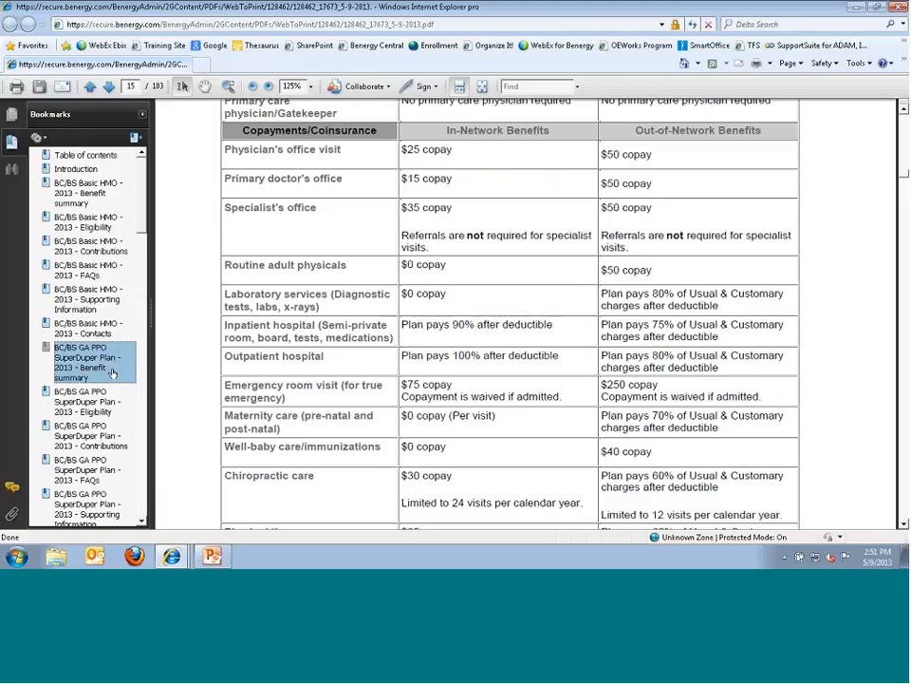
- Review the SuperDuper Plan eligibility page (17 of 103), then close the booklet
left_click(86, 401)
scroll(346, 401, "up", 10)
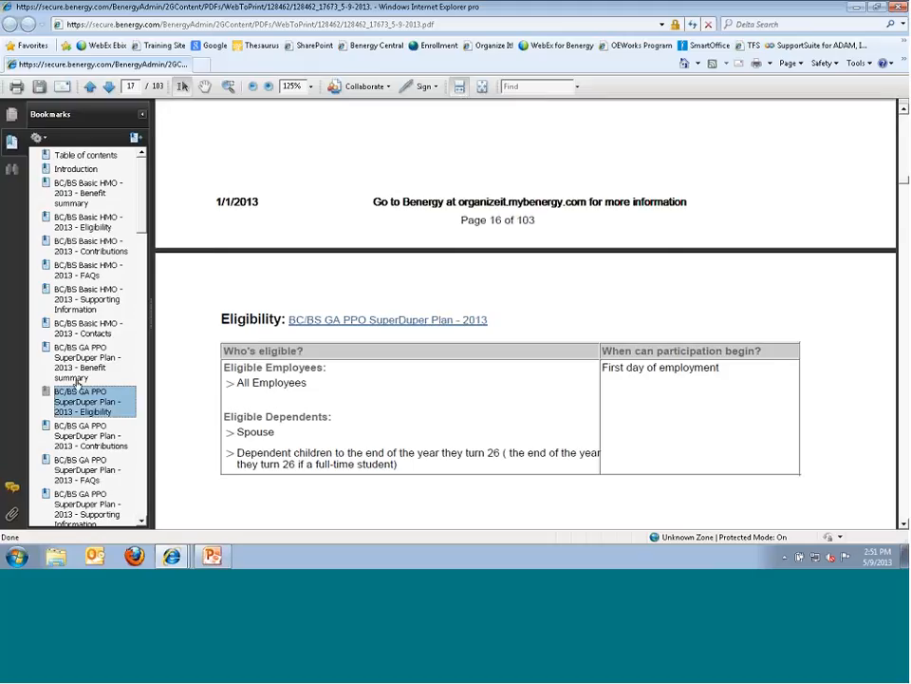
scroll(143, 245, "down", 1)
left_click_drag(142, 245, 153, 214)
left_click(897, 6)
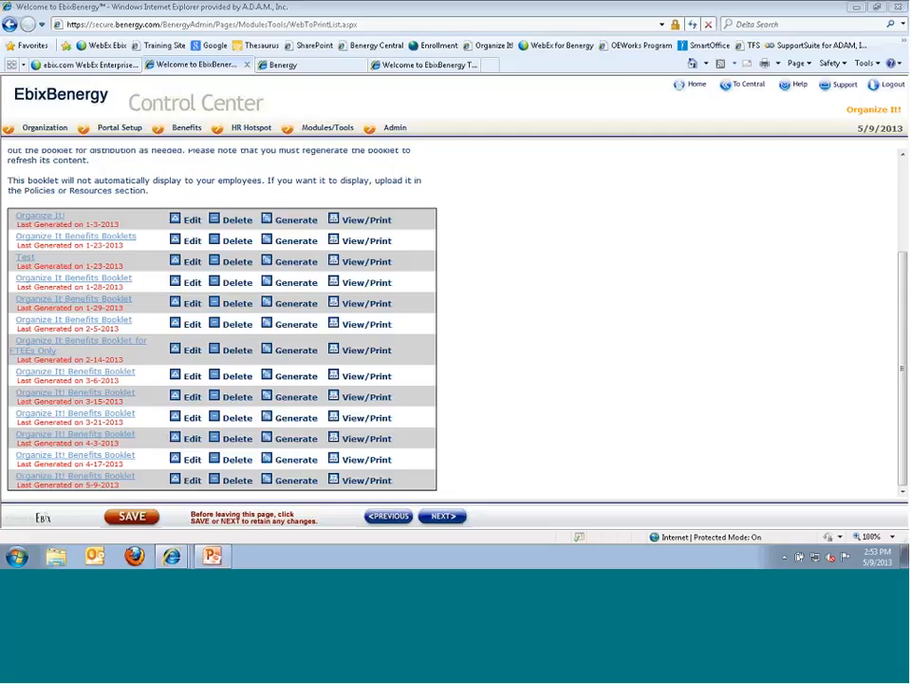
- Bring up the Admin menu from Modules/Tools so View Portal is available
mouse_move(323, 126)
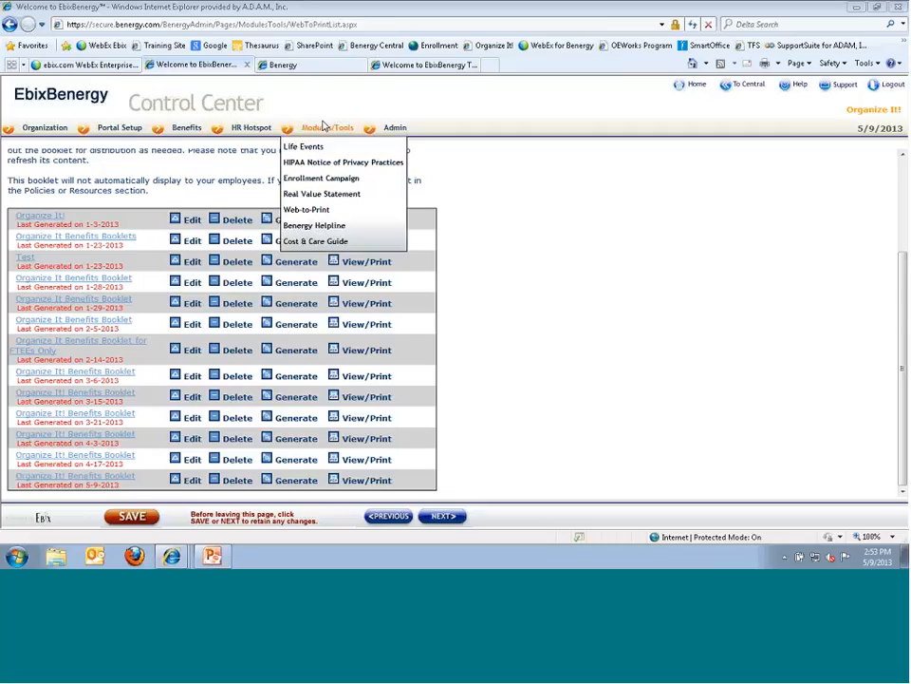
mouse_move(385, 131)
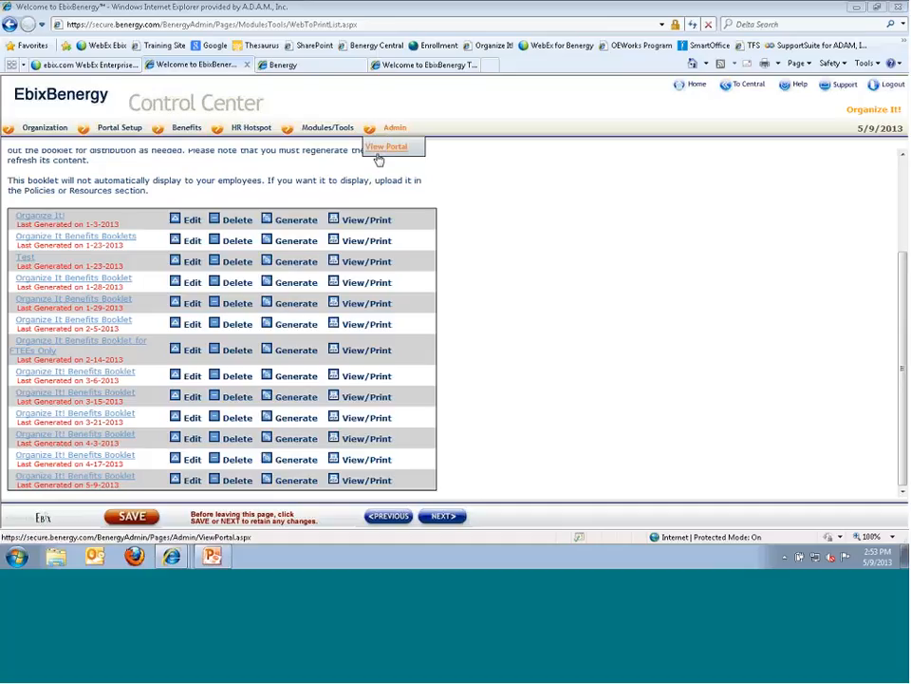
- Preview the employee portal for the FTEE group as of 5/9/2013, showing the Special Alert home page
left_click(378, 155)
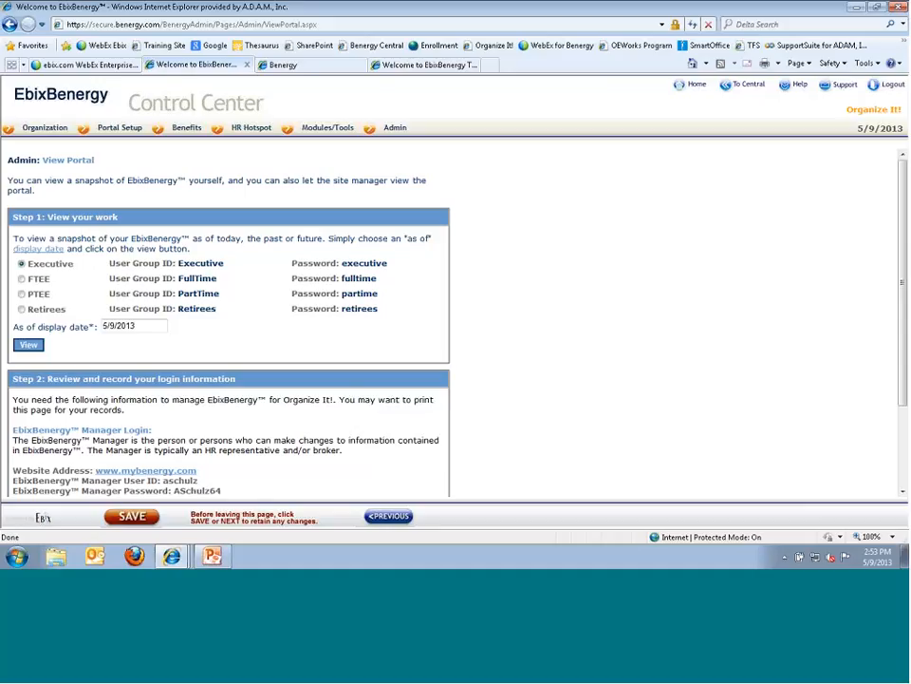
scroll(203, 322, "down", 3)
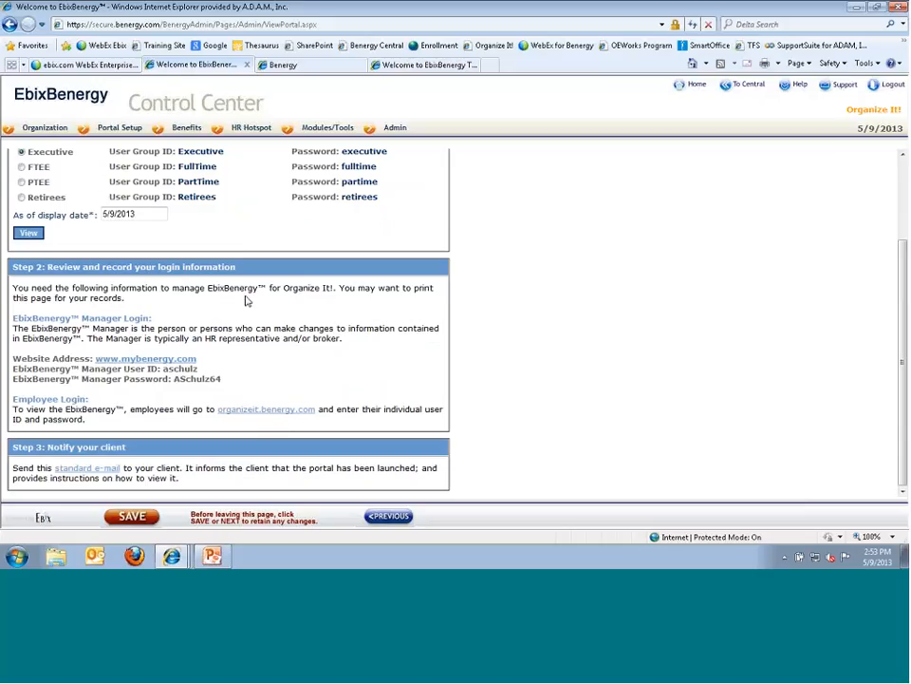
scroll(245, 313, "up", 3)
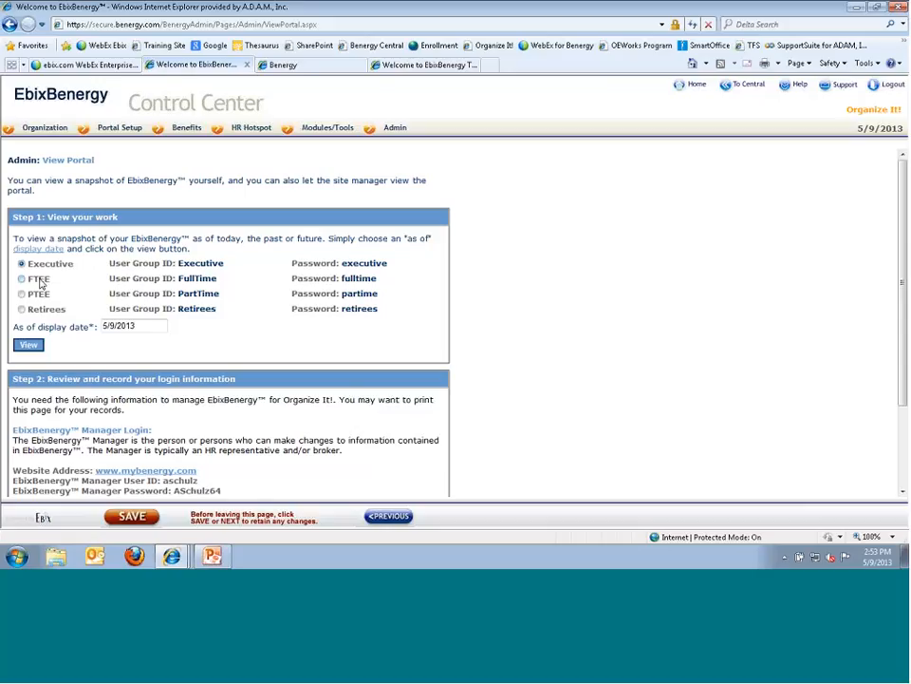
left_click(22, 278)
left_click(136, 324)
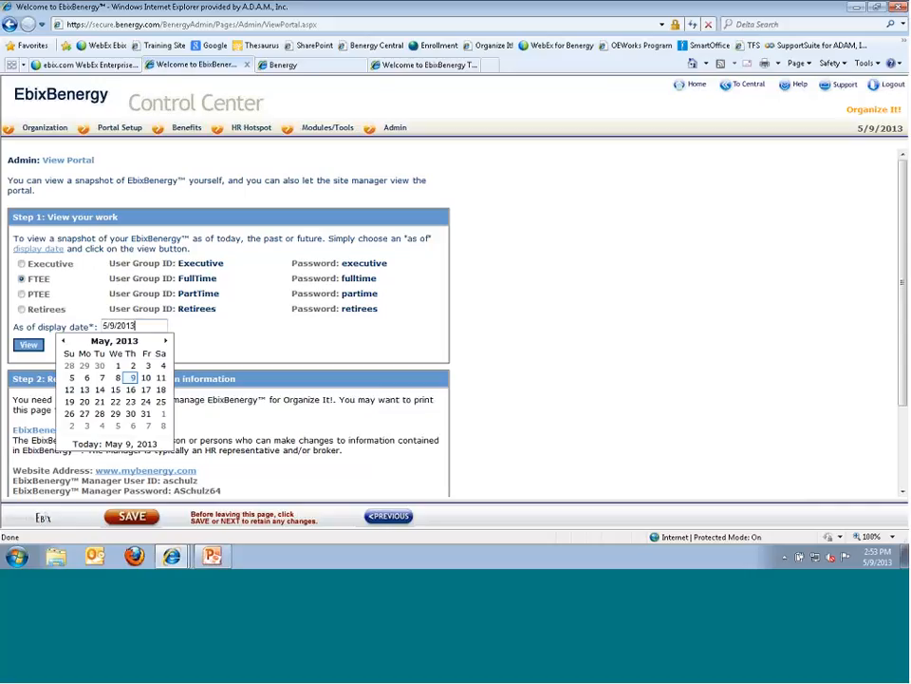
left_click(28, 346)
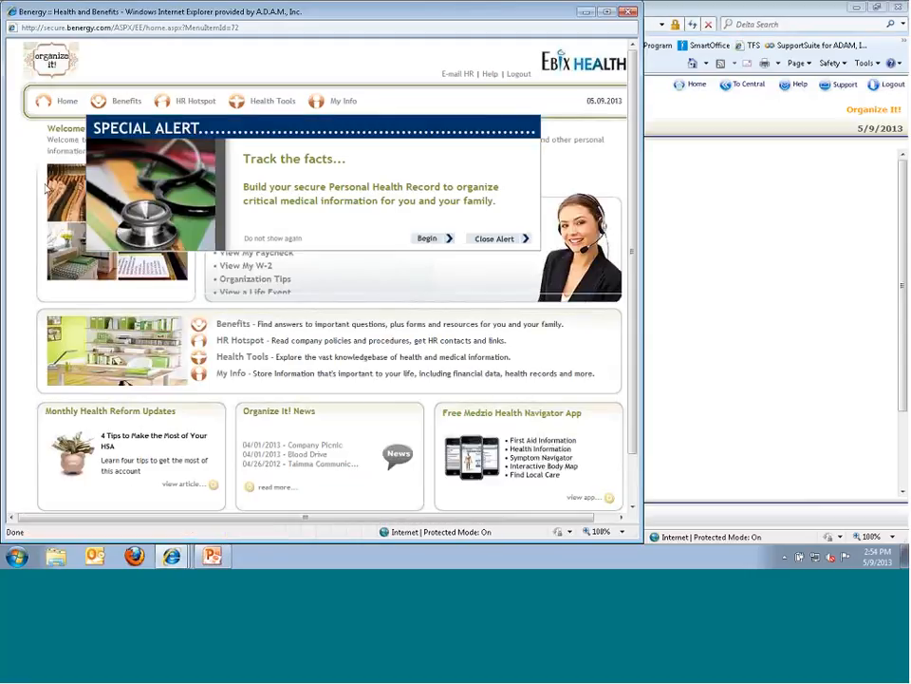
- Close the portal preview window, returning to the Control Center's list of 4 client portals
mouse_move(198, 105)
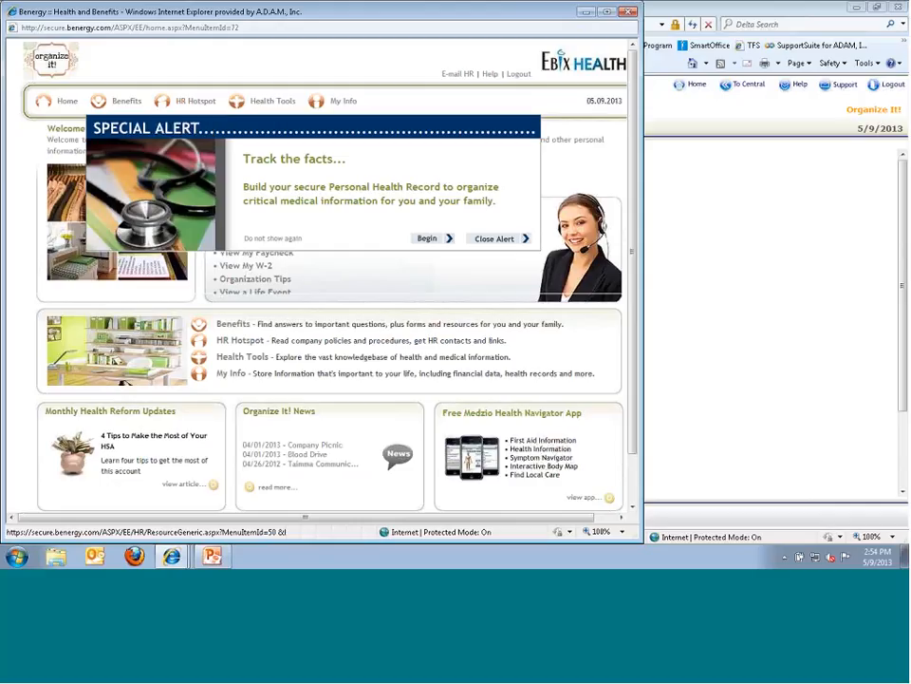
left_click(627, 13)
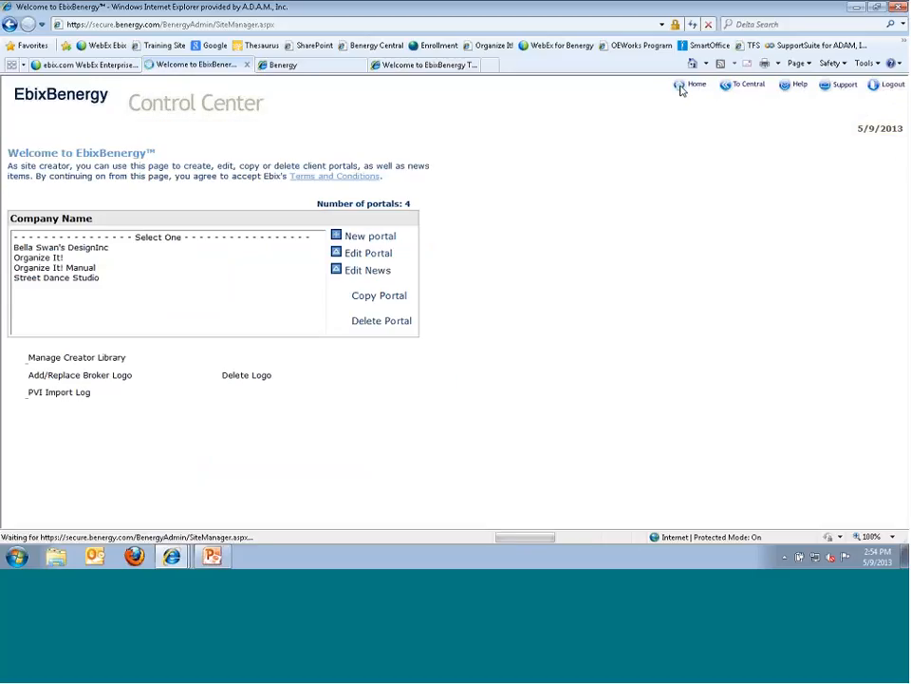
- Edit the Organize It! Manual portal and go to Admin > Ready to Launch
left_click(95, 275)
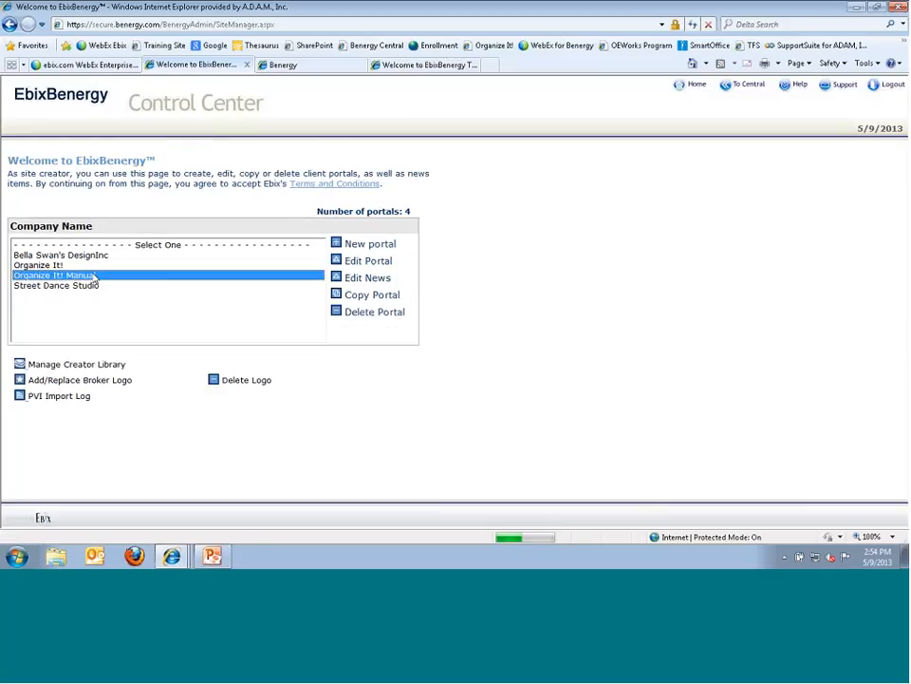
left_click(338, 262)
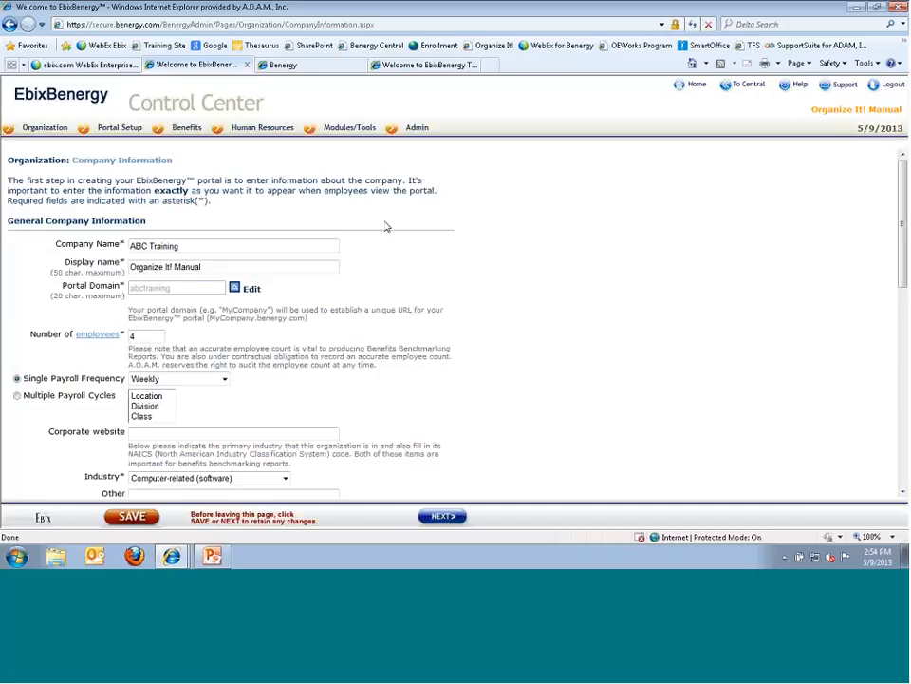
mouse_move(410, 135)
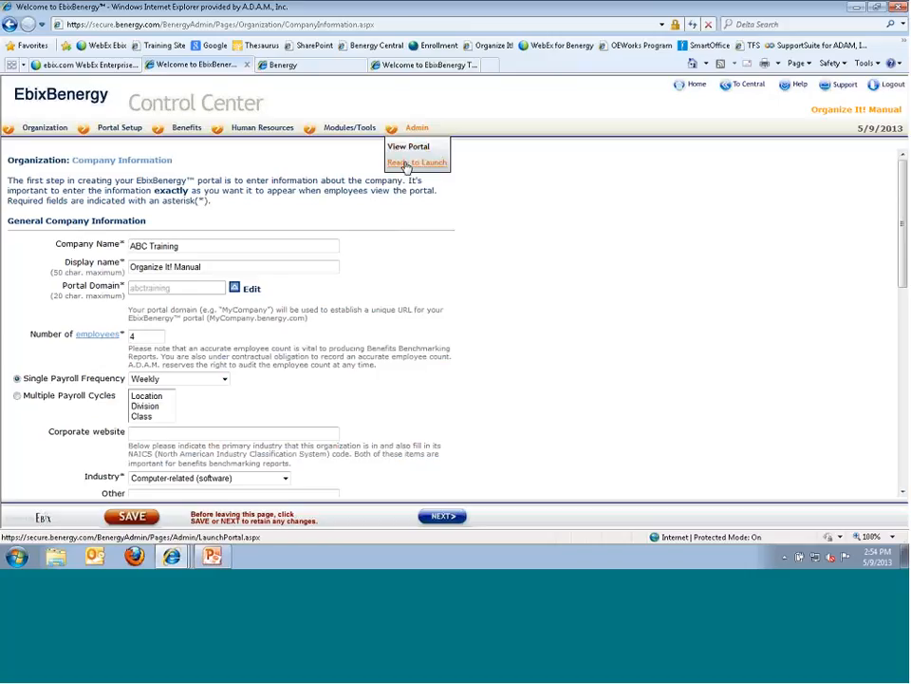
left_click(406, 165)
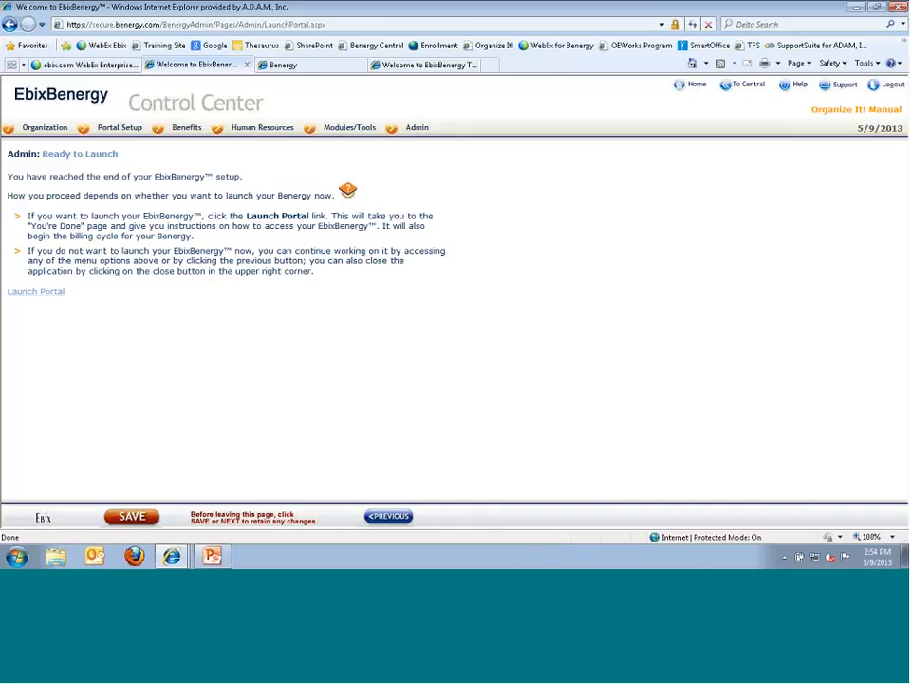
- Highlight the launch-now and not-yet instruction bullets, then launch the Organize It! Manual portal
left_click_drag(54, 216, 209, 239)
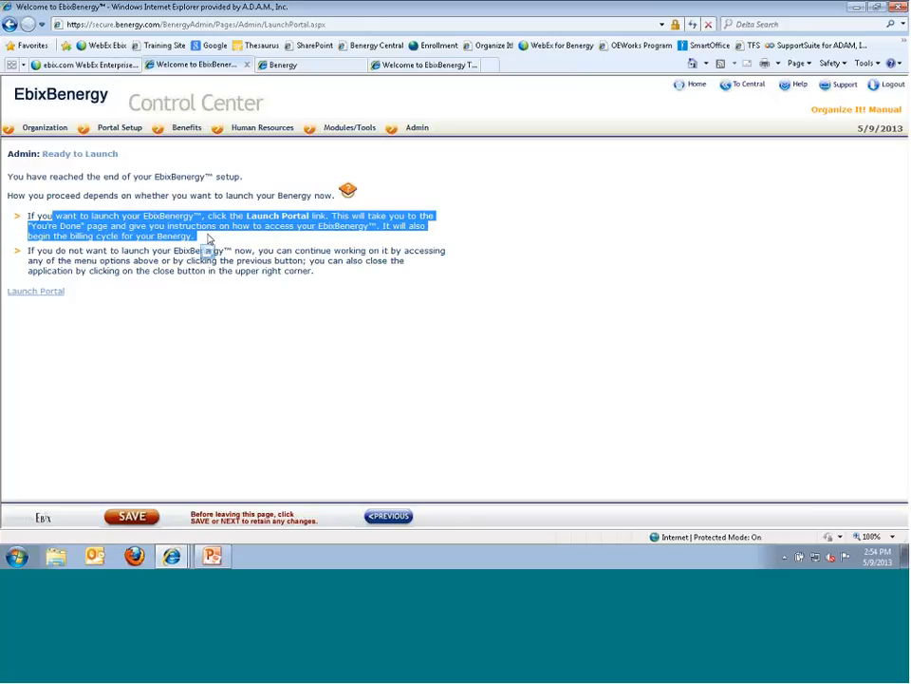
left_click_drag(68, 251, 192, 278)
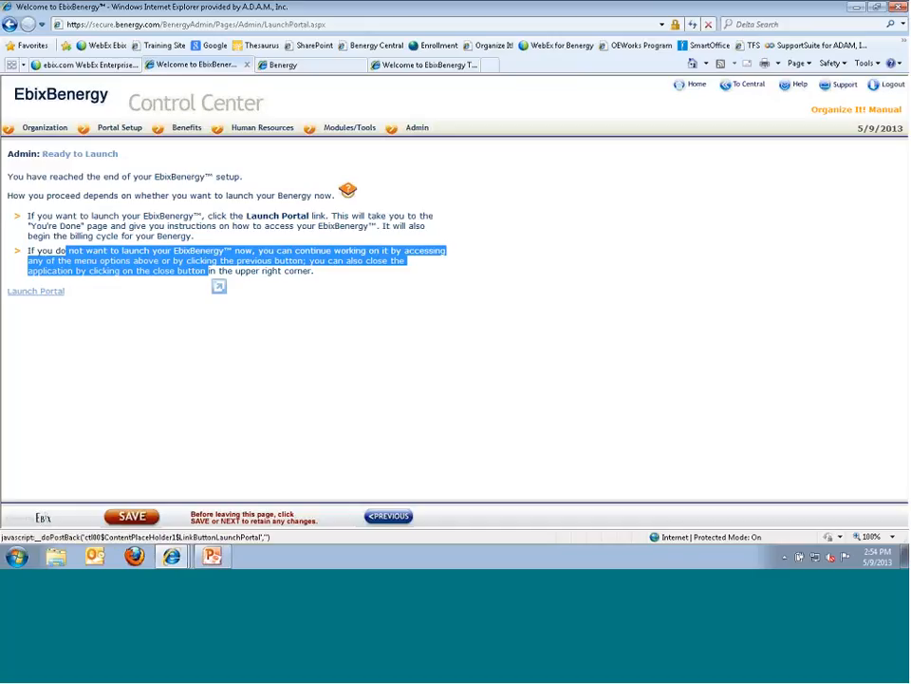
left_click(29, 294)
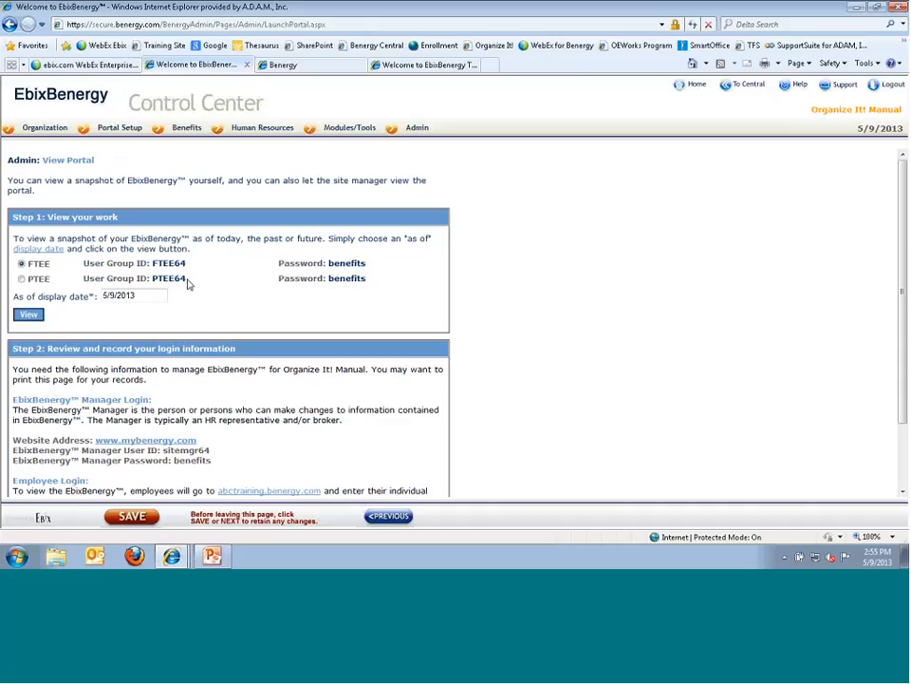
- Check the employee site's Arm MRI price page, then start the Builder Basics slide show at Accomplishments
scroll(465, 373, "down", 2)
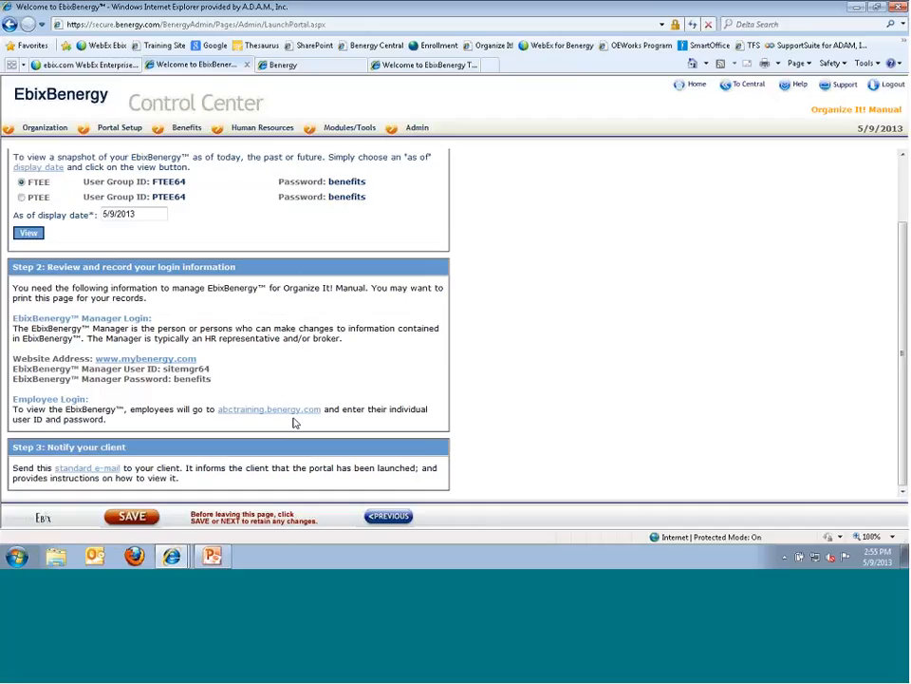
left_click(281, 65)
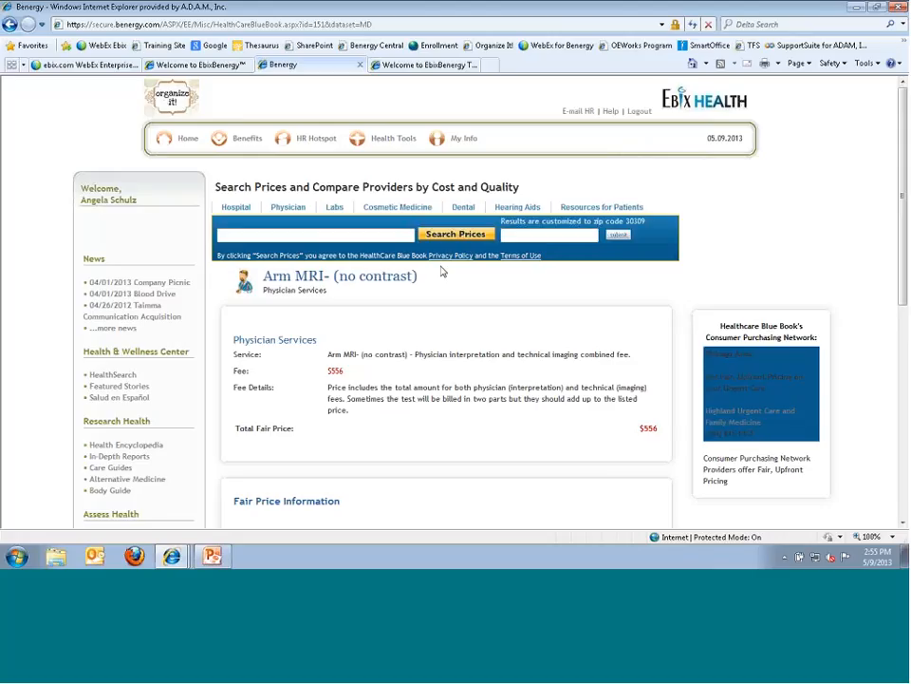
left_click(212, 557)
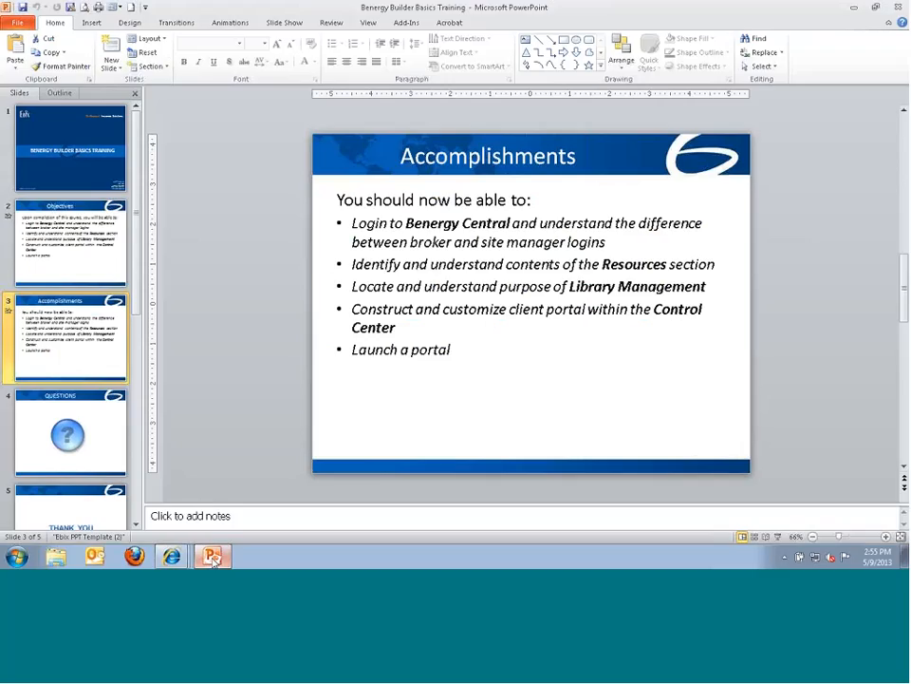
left_click(778, 538)
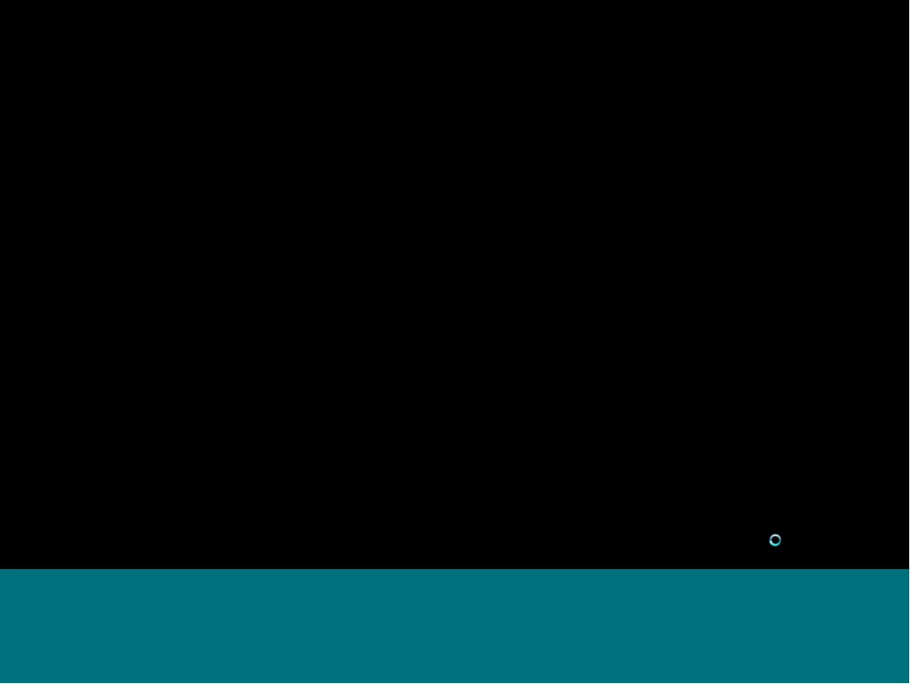